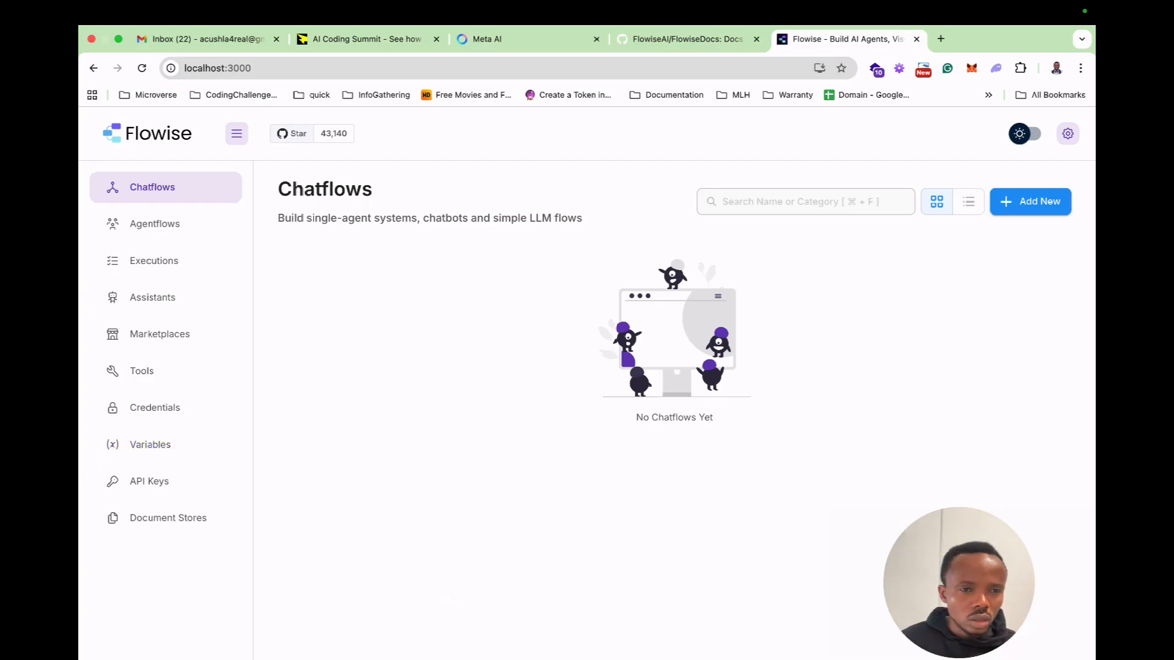
# Create a new agentflow and reposition the Start node on its canvas.
pyautogui.click(155, 223)
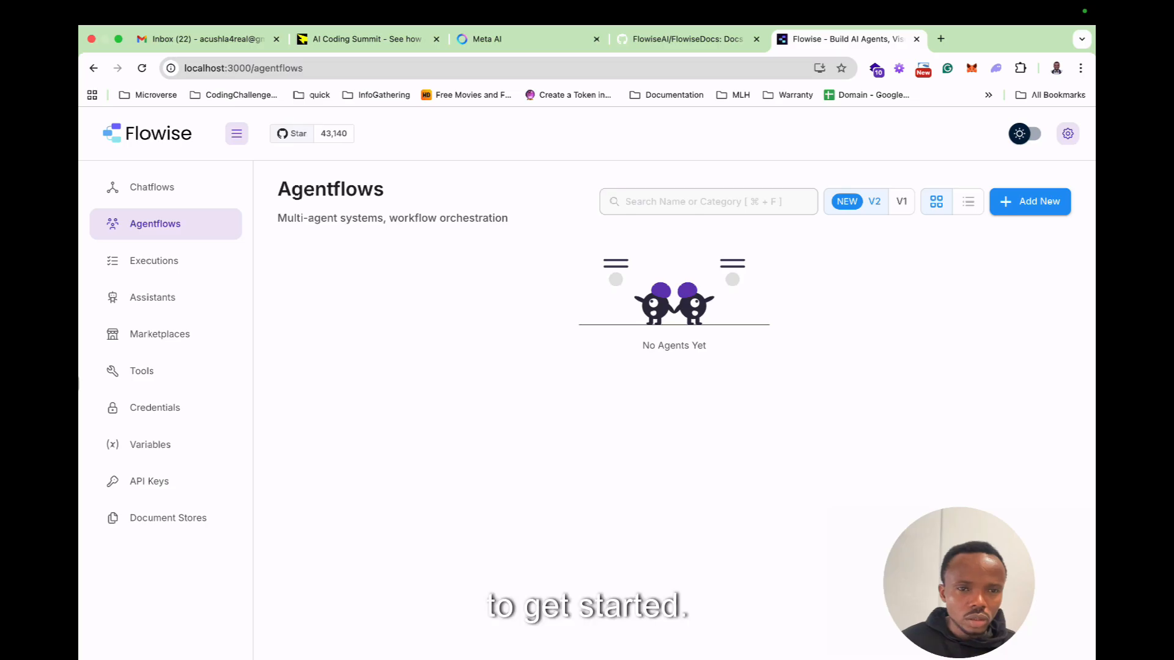
pyautogui.click(1033, 202)
pyautogui.moveTo(657, 406); pyautogui.dragTo(460, 350)
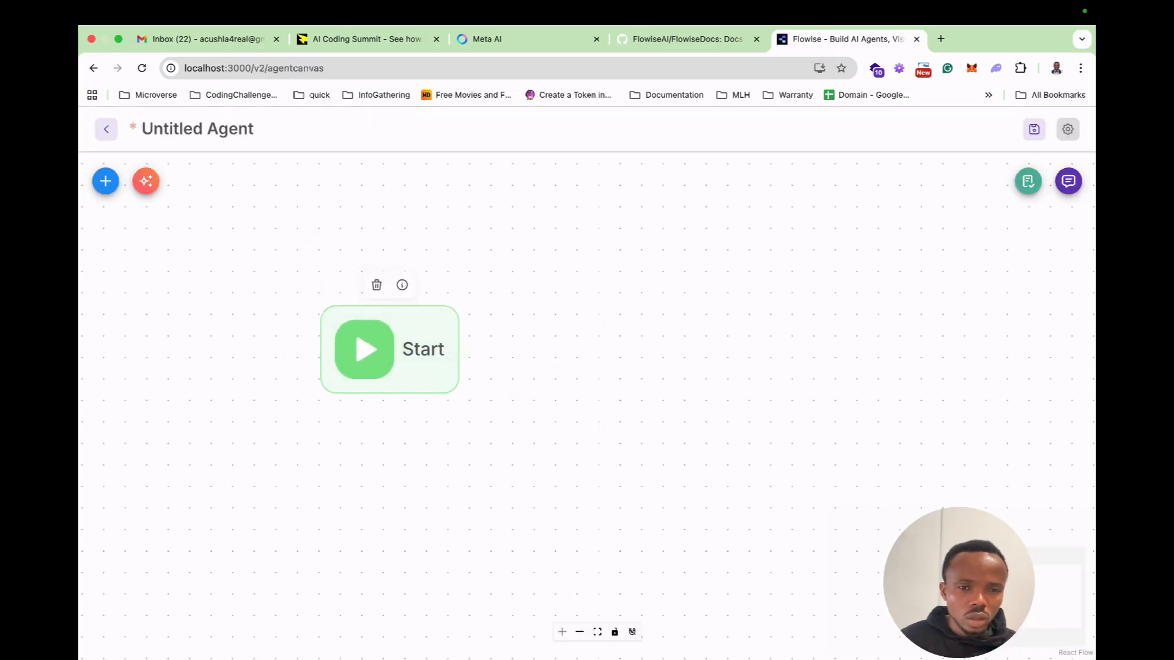
# Find the LLM node among the available nodes and place it on the canvas beside the Start node.
pyautogui.click(106, 181)
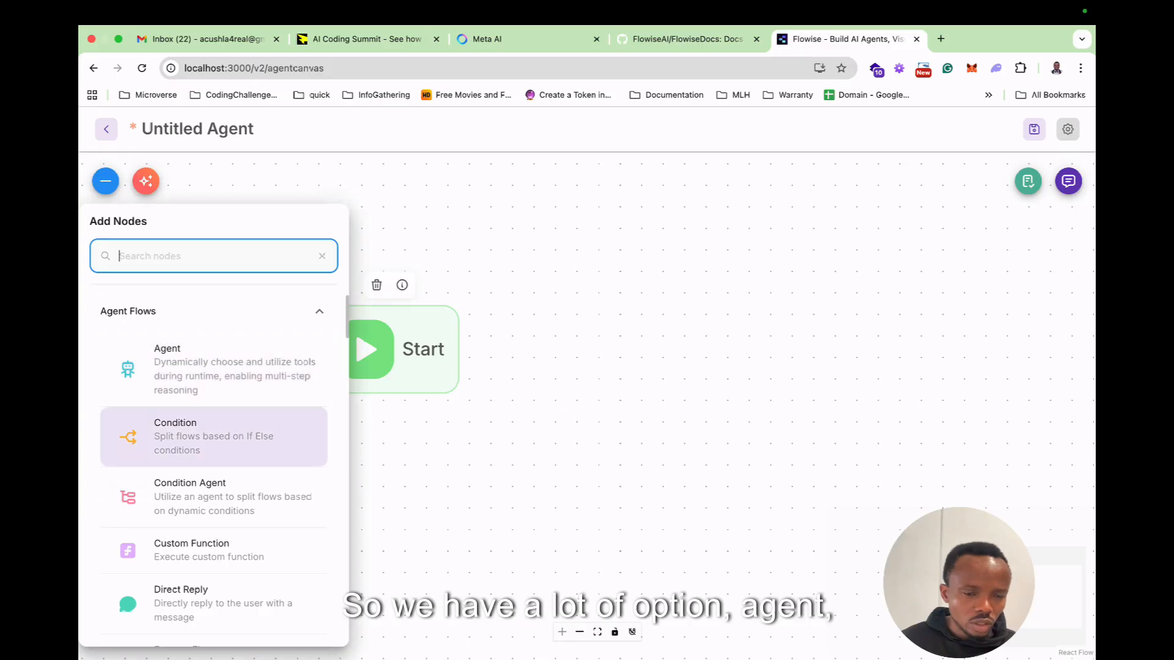
pyautogui.scroll(-3, 214, 458)
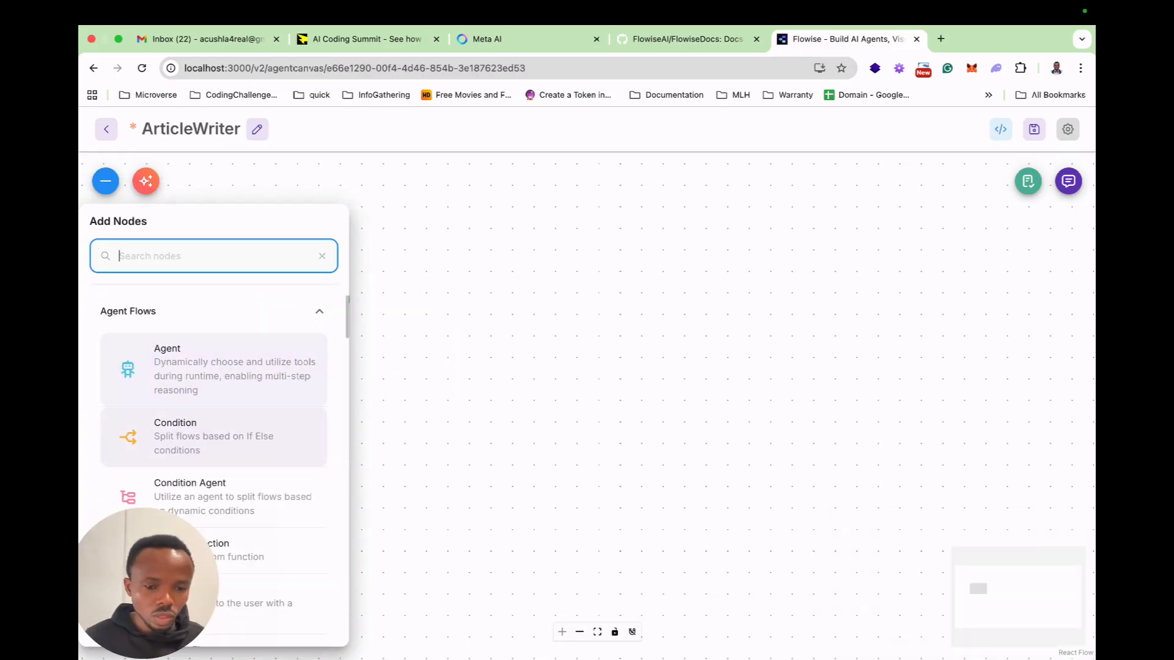
pyautogui.write('ll,')
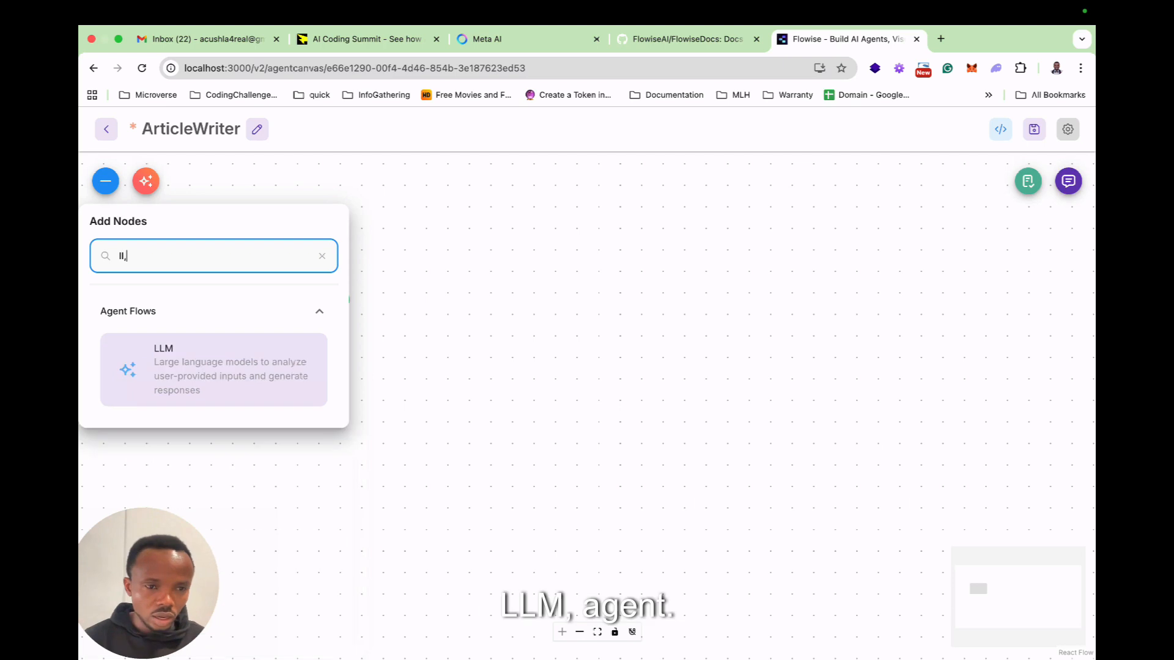
pyautogui.press('BackSpace')
pyautogui.moveTo(162, 346); pyautogui.dragTo(455, 339)
# Set the LLM node's model to ChatOpenAI and expand its parameters.
pyautogui.doubleClick(456, 338)
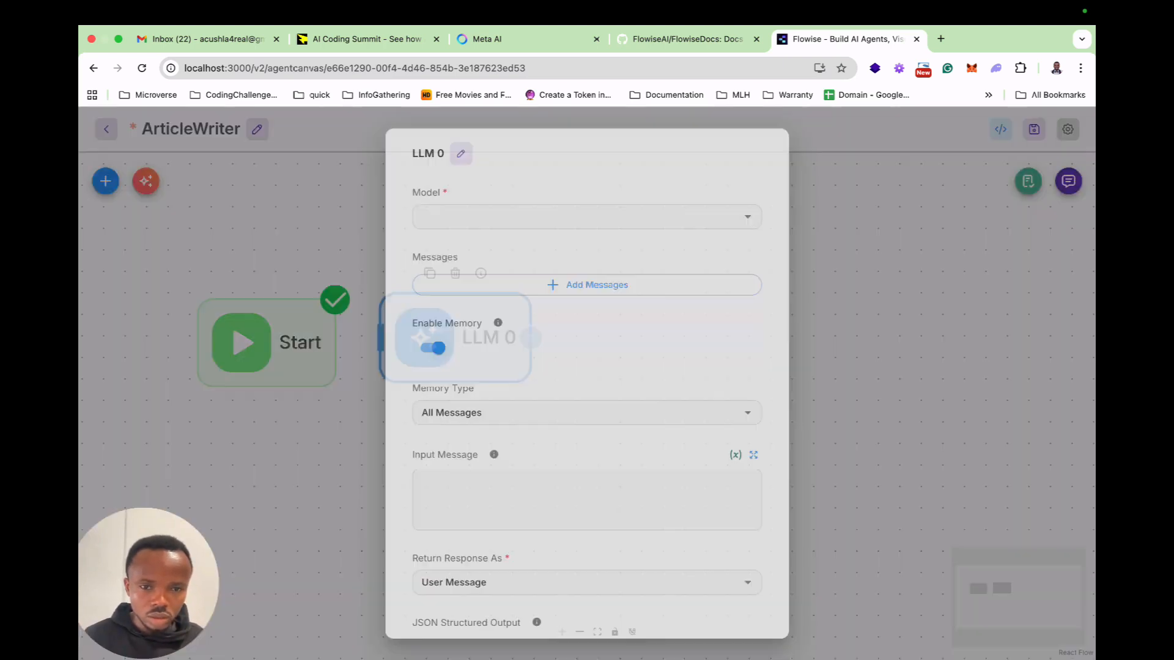
pyautogui.click(568, 217)
pyautogui.write('ope')
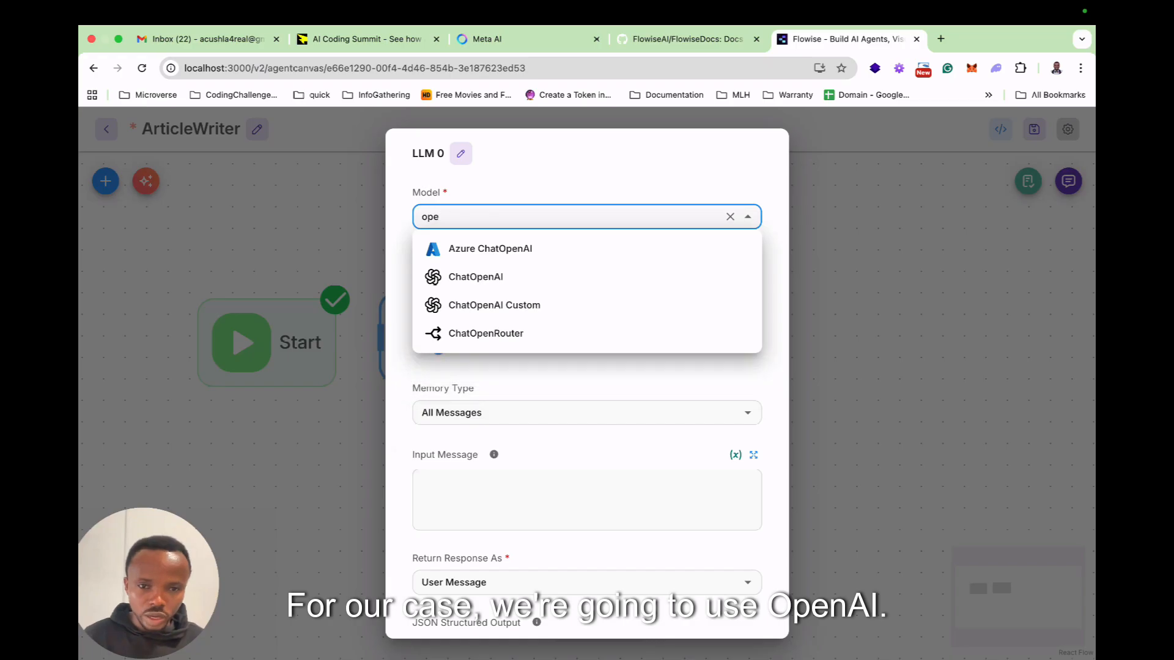
pyautogui.click(489, 277)
pyautogui.click(741, 256)
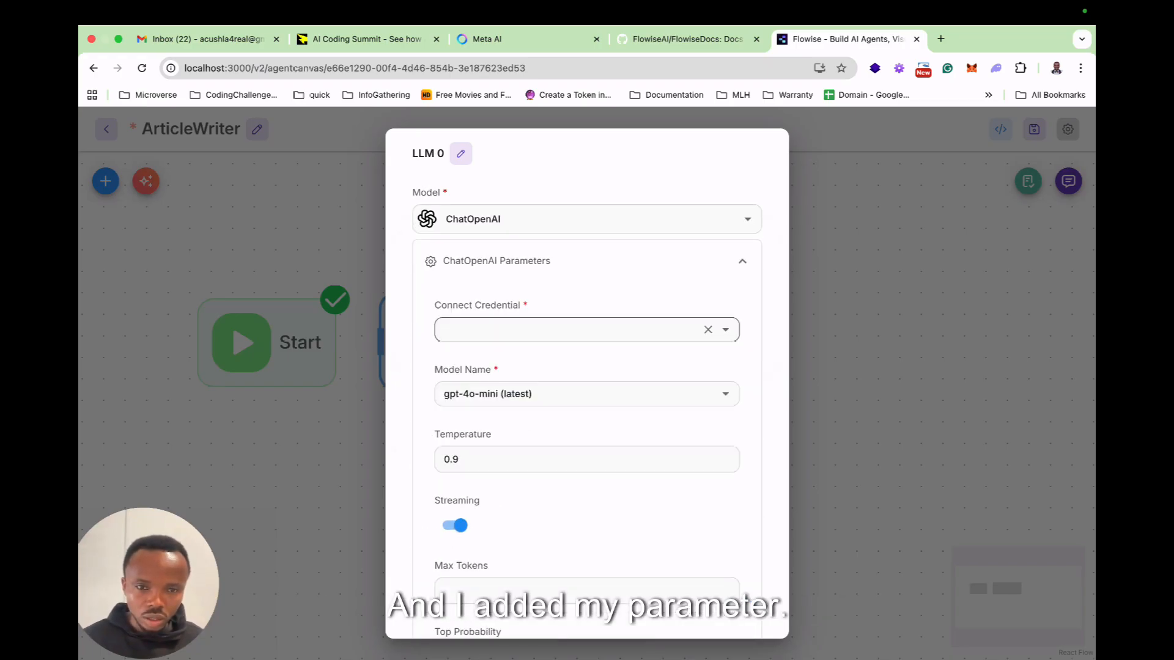
pyautogui.click(726, 329)
pyautogui.click(479, 377)
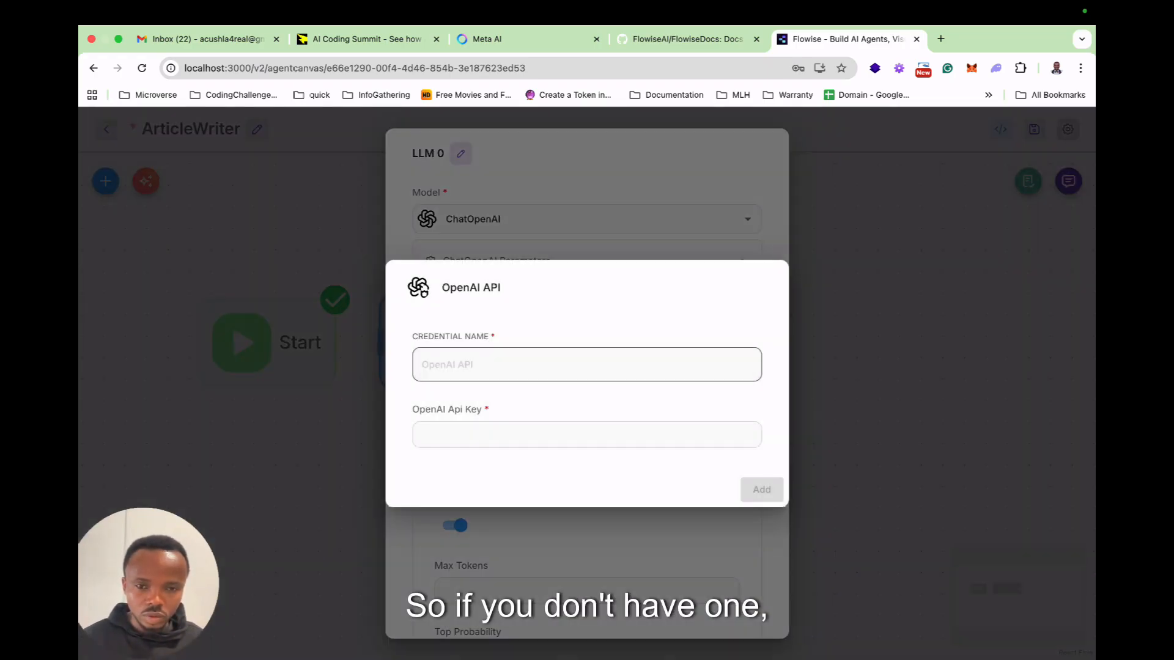
pyautogui.click(489, 434)
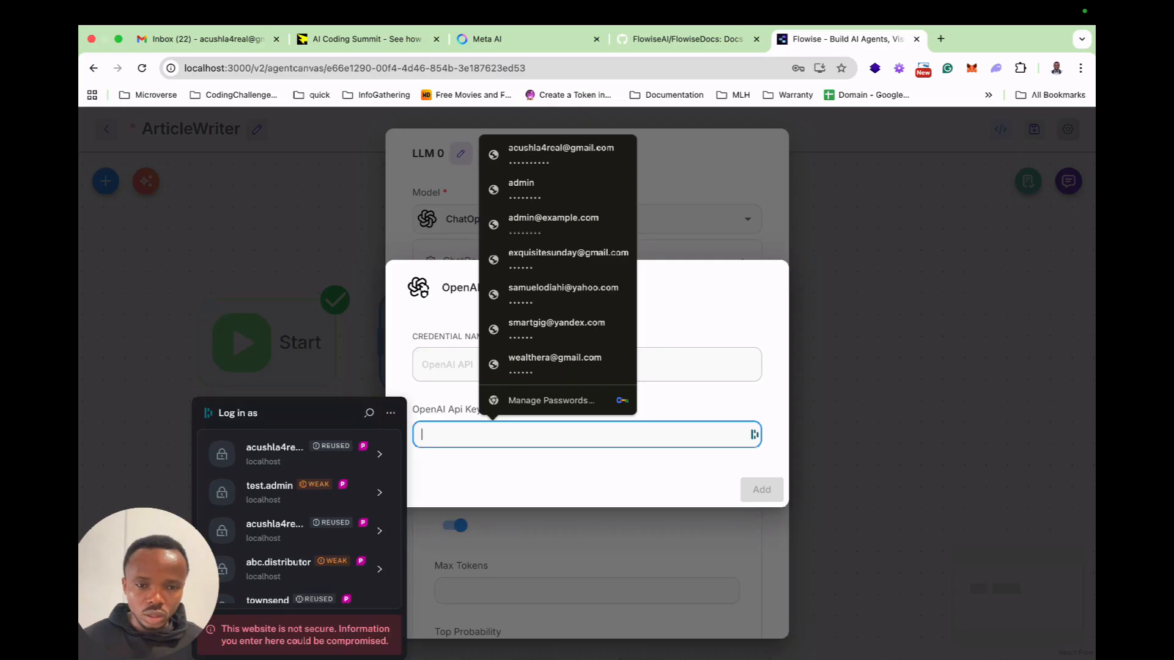
pyautogui.click(550, 474)
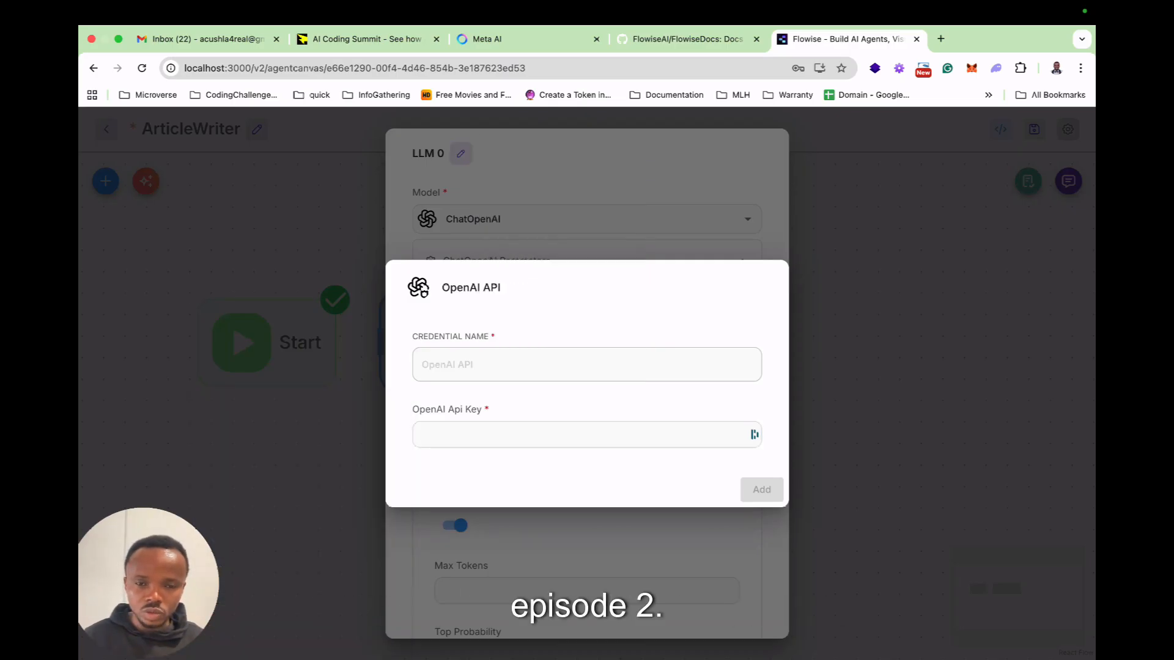
pyautogui.press('Escape')
# Connect the existing learn_flowise credential to the ChatOpenAI model.
pyautogui.click(725, 330)
pyautogui.click(586, 357)
pyautogui.scroll(-3, 587, 391)
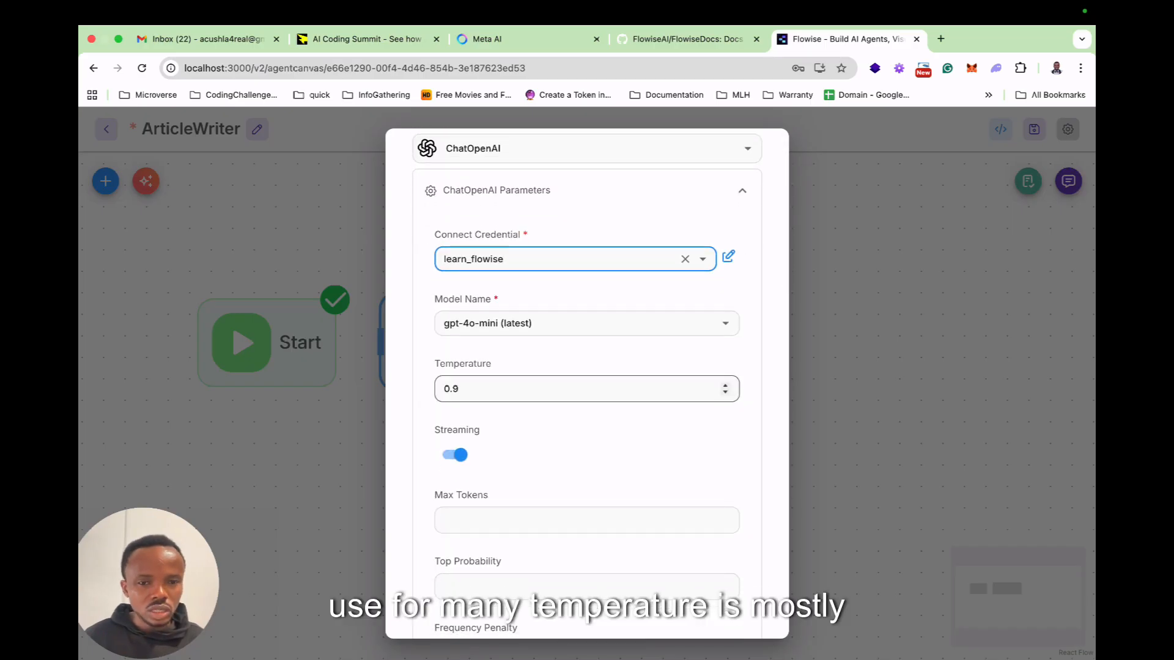
# Search Google in a new tab for "temperature in openai" and read the explanation of the parameter.
pyautogui.click(941, 39)
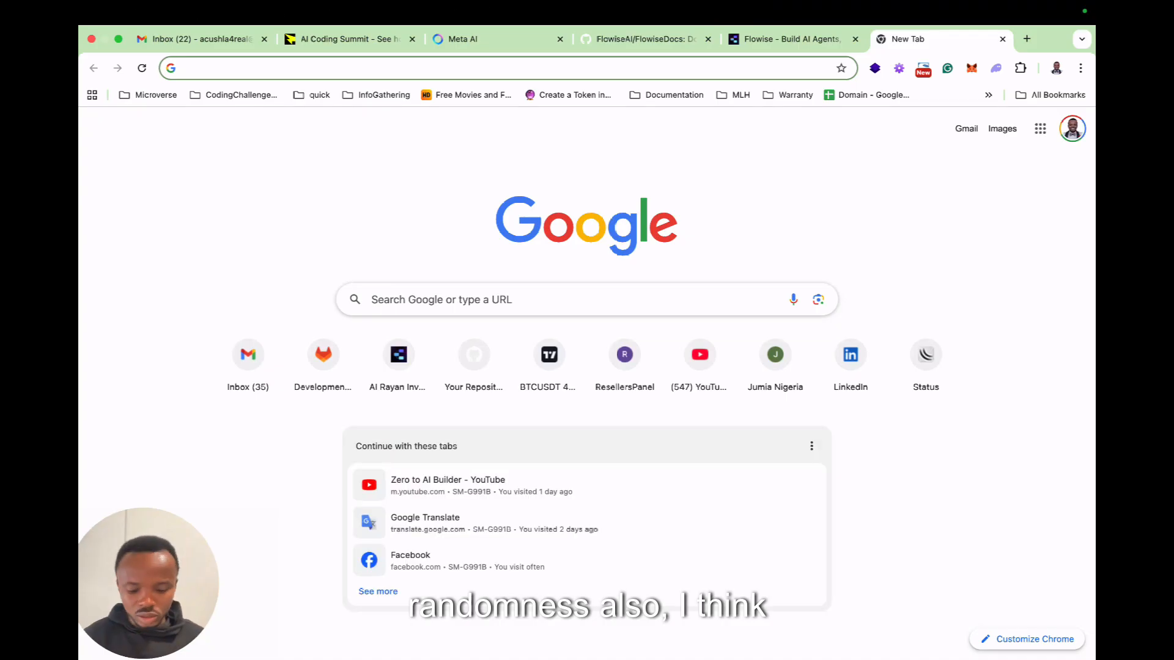
pyautogui.write('tempera')
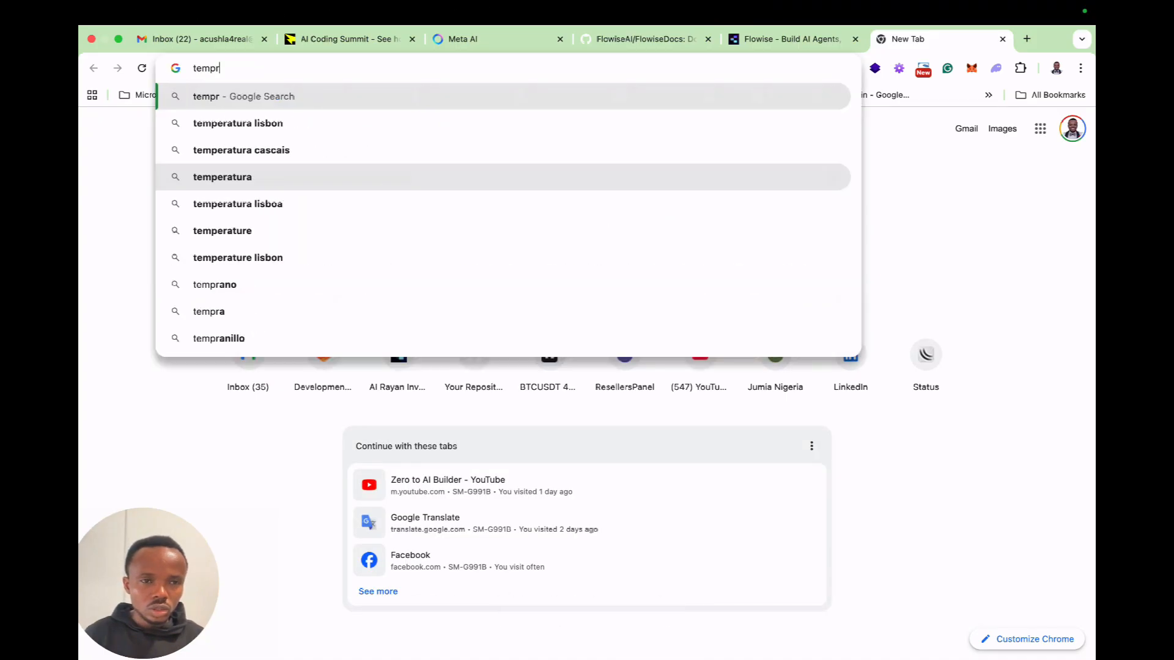
pyautogui.write('ture in ')
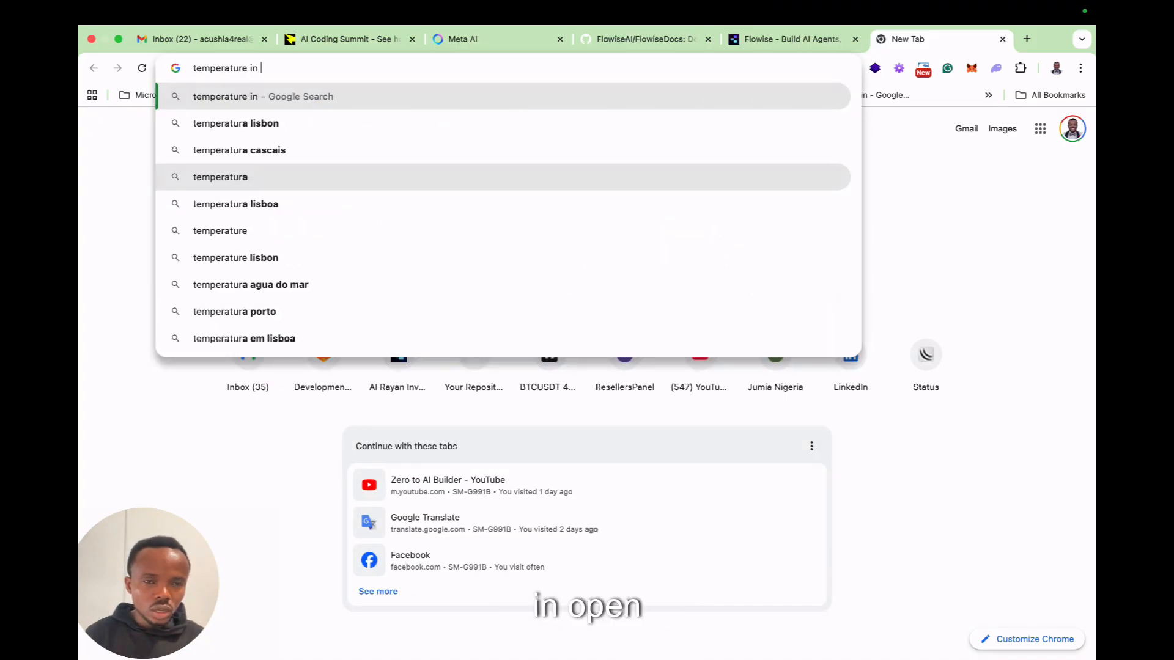
pyautogui.write('open')
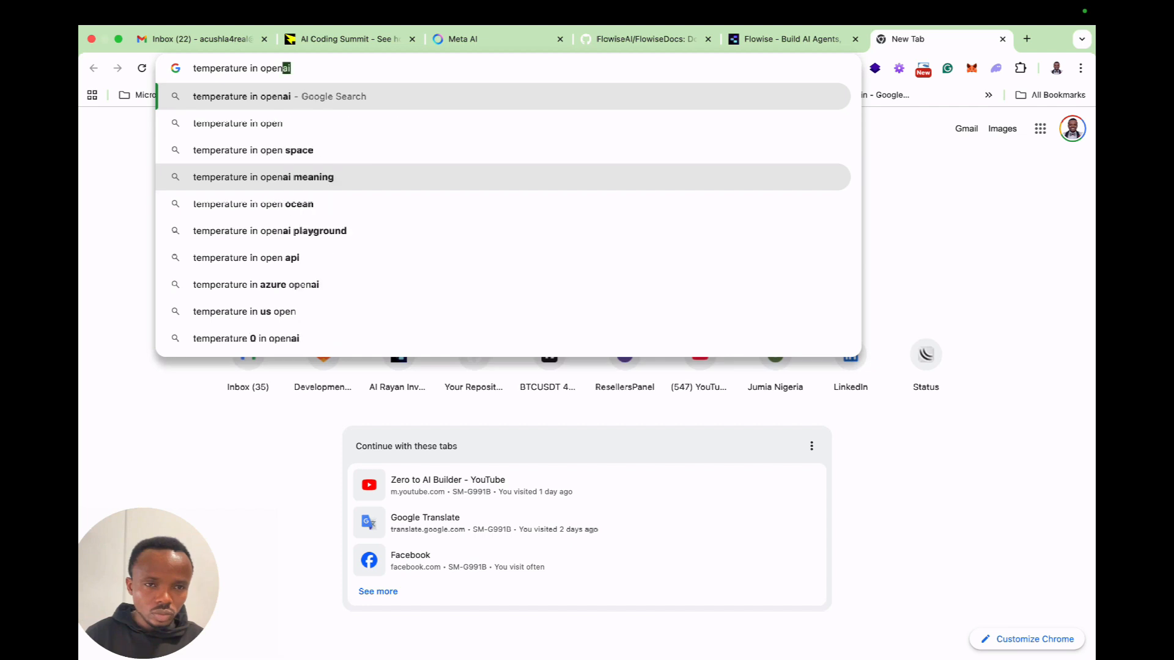
pyautogui.press('Return')
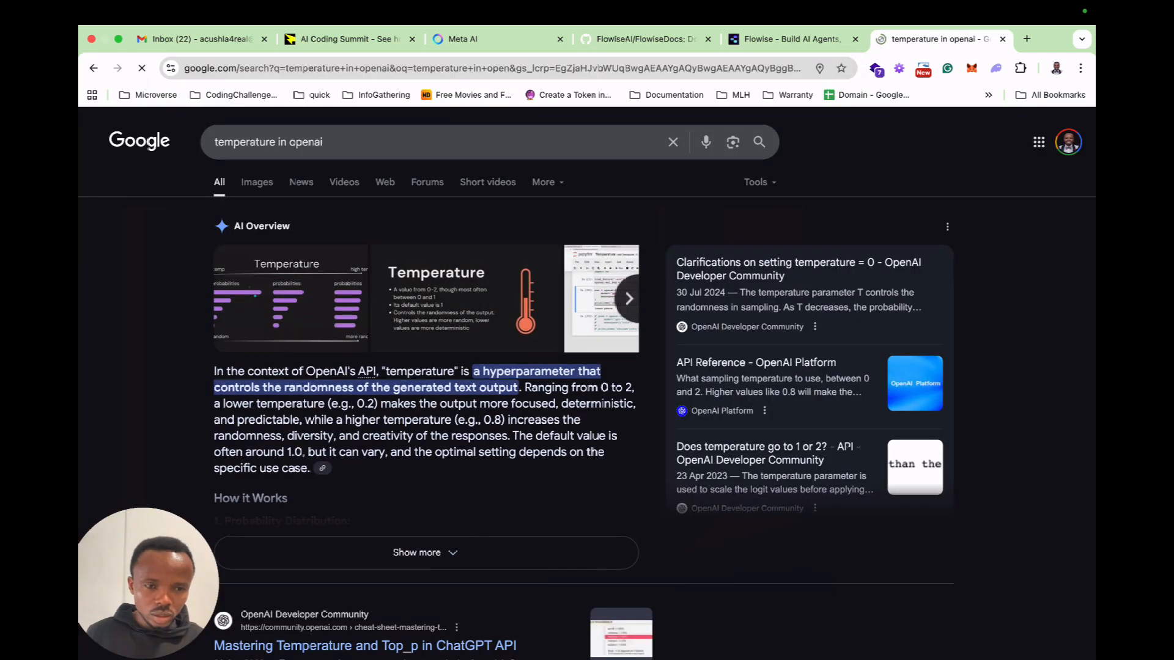
pyautogui.press('super+equal')
pyautogui.scroll(-1, 587, 384)
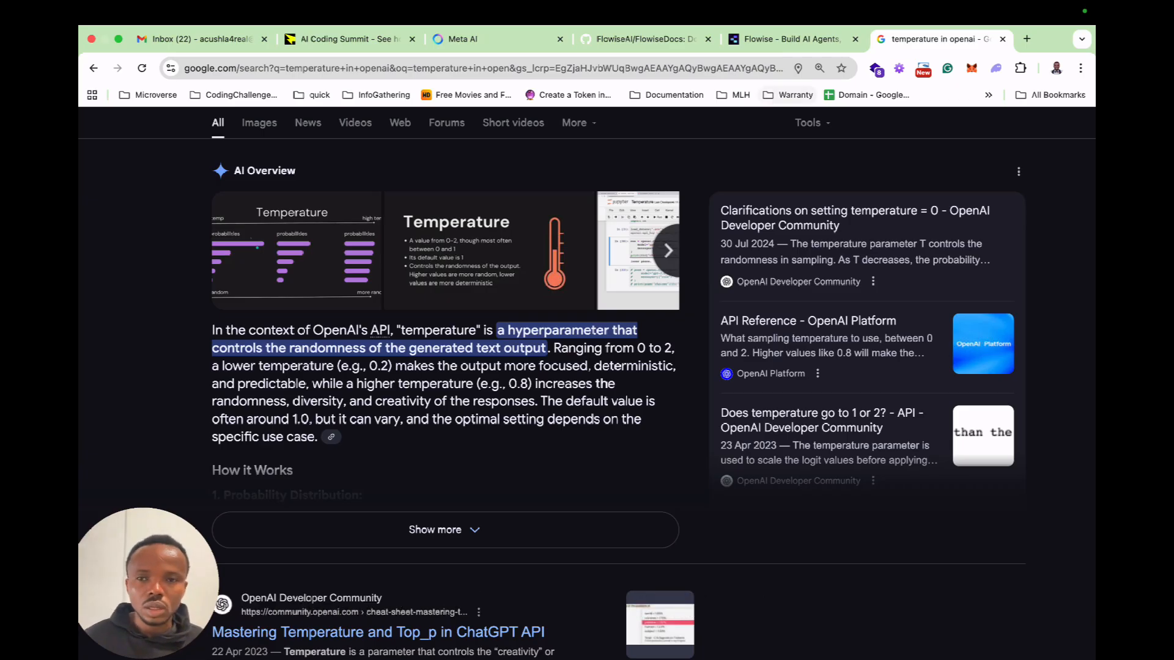
# Switch back to Flowise and look through the LLM node's remaining parameters before closing its settings.
pyautogui.click(789, 39)
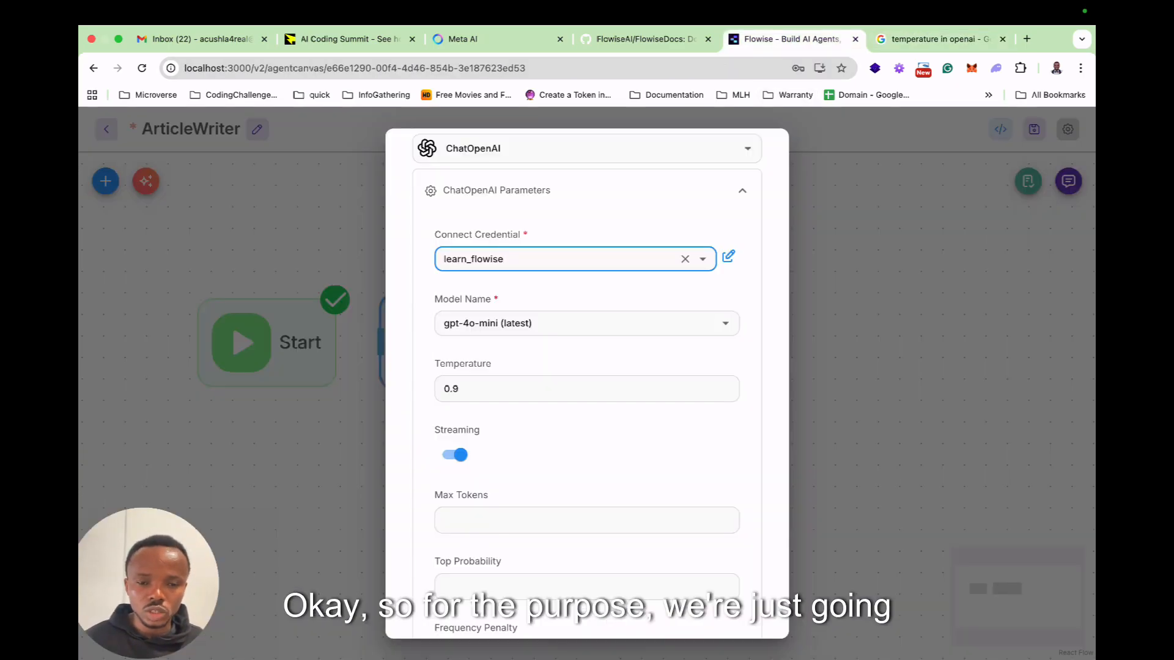
pyautogui.scroll(-6, 587, 452)
pyautogui.scroll(-10, 587, 379)
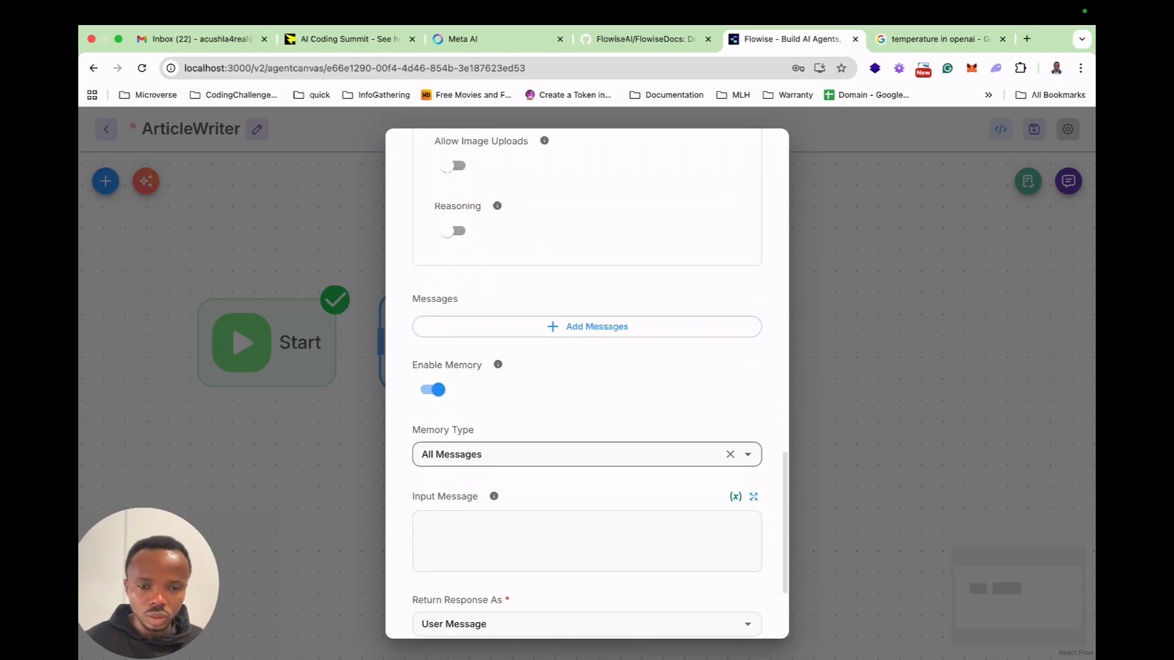
pyautogui.scroll(-3, 587, 465)
pyautogui.scroll(20, 587, 465)
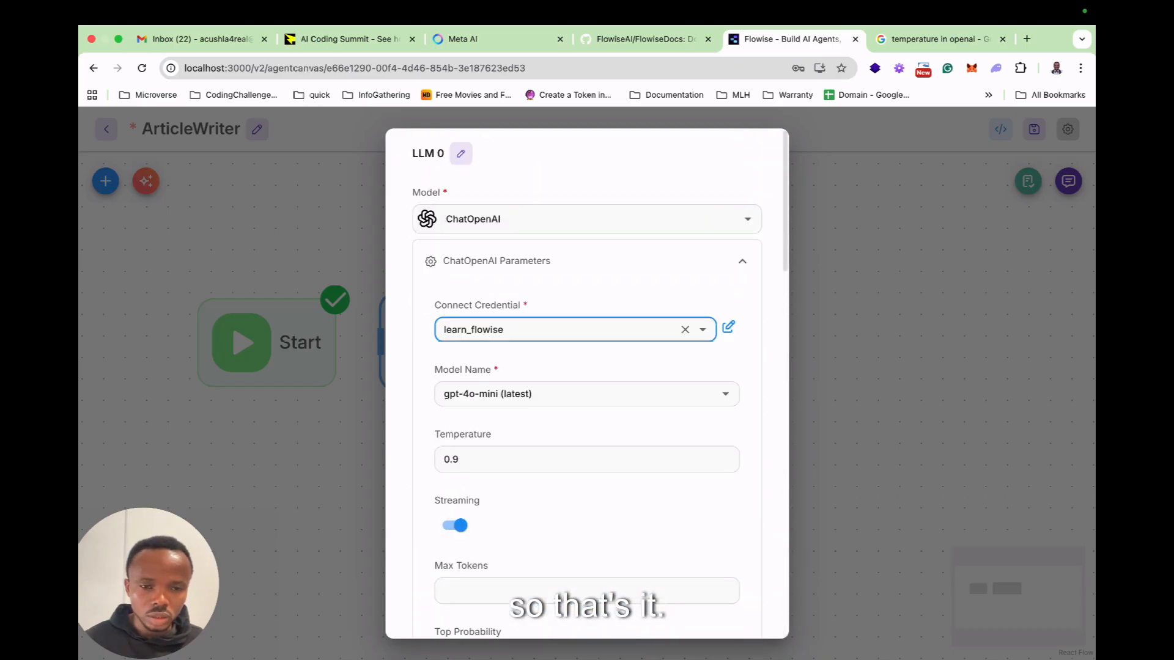
pyautogui.press('Escape')
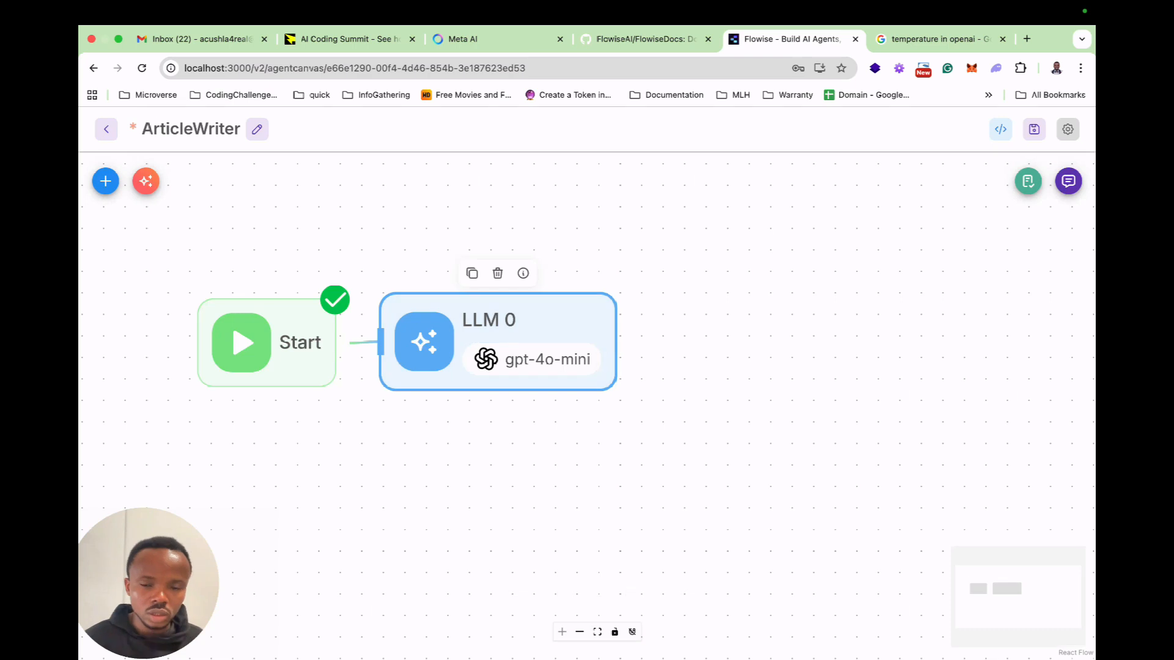
# Reopen the LLM node's settings and check the message, input and Memory Type options.
pyautogui.doubleClick(531, 335)
pyautogui.scroll(-3, 568, 460)
pyautogui.scroll(-1, 586, 391)
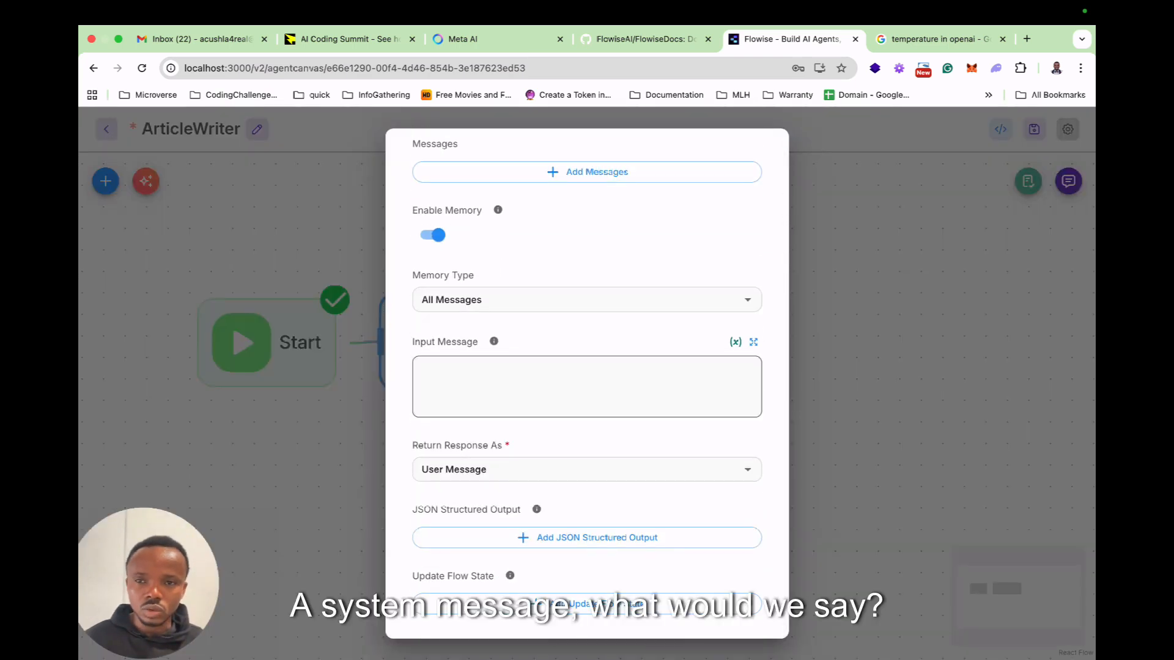
pyautogui.hotkey('ctrl', 'Left')
pyautogui.hotkey('ctrl', 'Right')
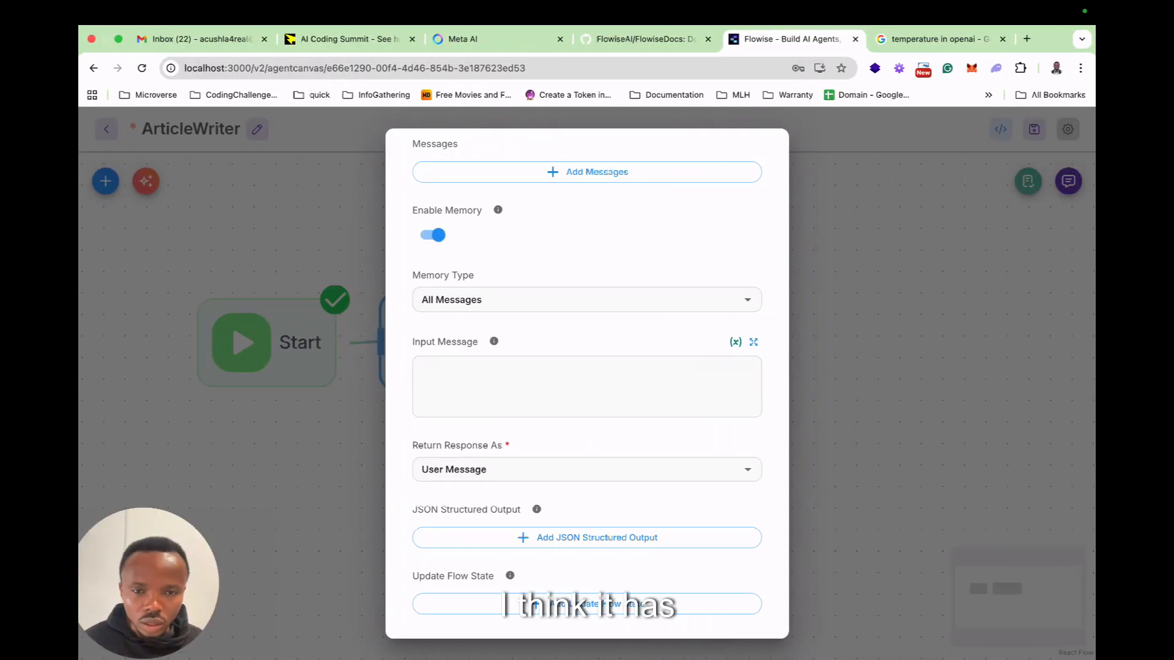
pyautogui.click(746, 300)
pyautogui.click(635, 257)
# Add a message with the System role to the LLM node.
pyautogui.scroll(3, 636, 257)
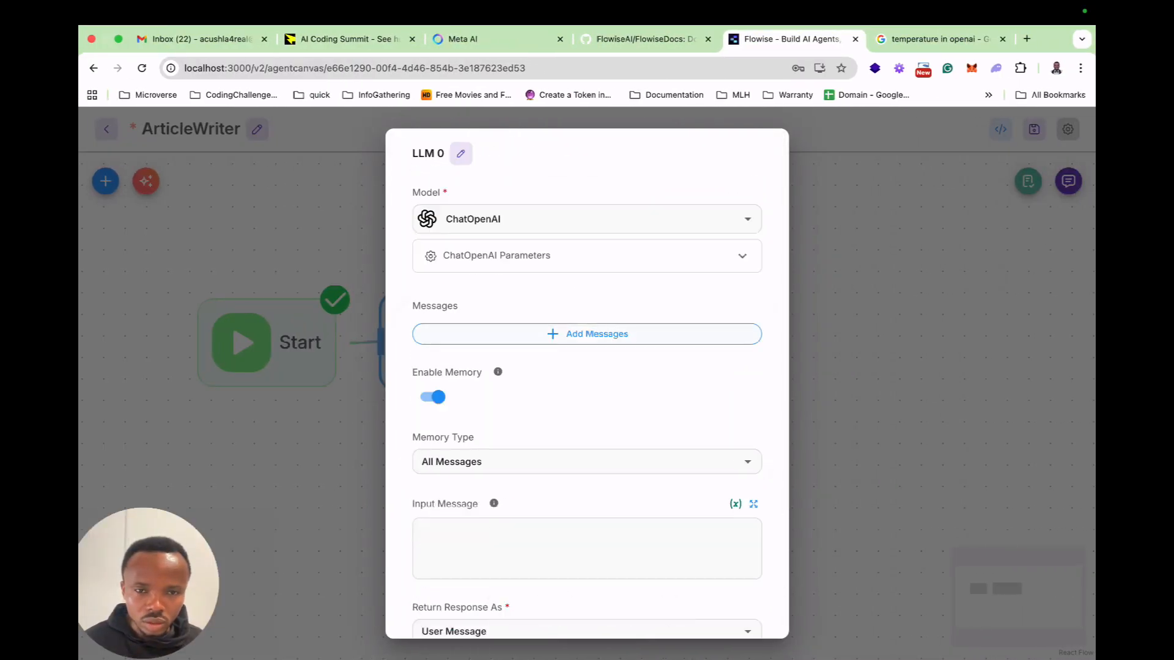
pyautogui.click(636, 333)
pyautogui.click(725, 375)
pyautogui.click(464, 404)
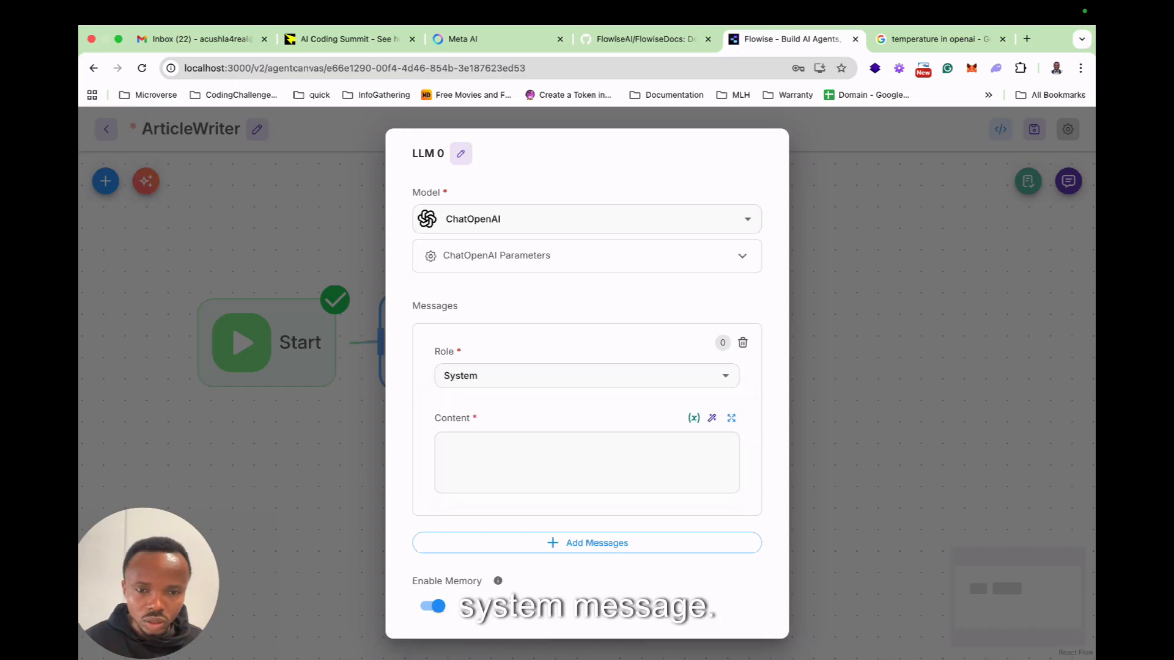
# Generate instructions for the system message from the task "write a short blog" and read through the generated prompt.
pyautogui.click(712, 418)
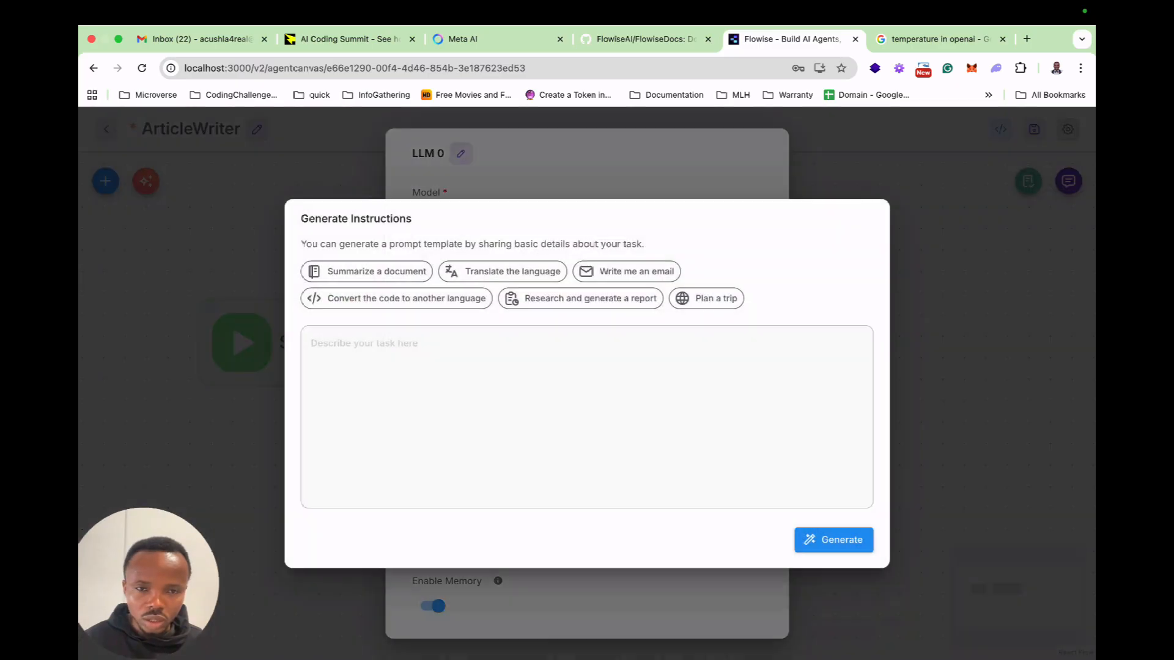
pyautogui.click(587, 391)
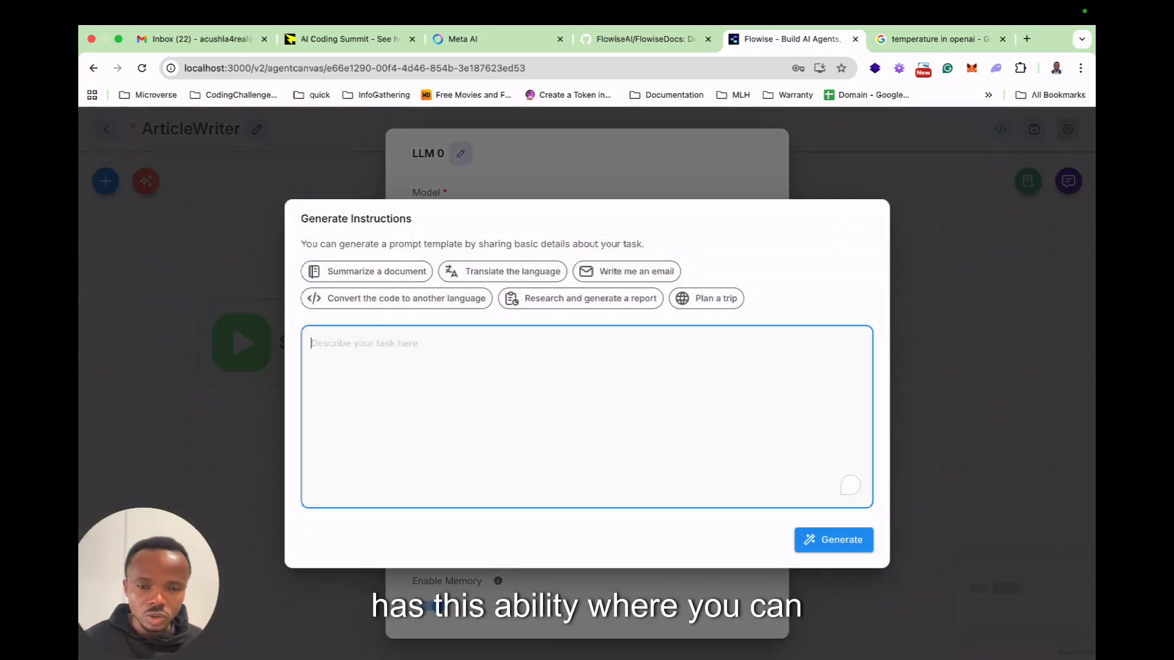
pyautogui.write('write ')
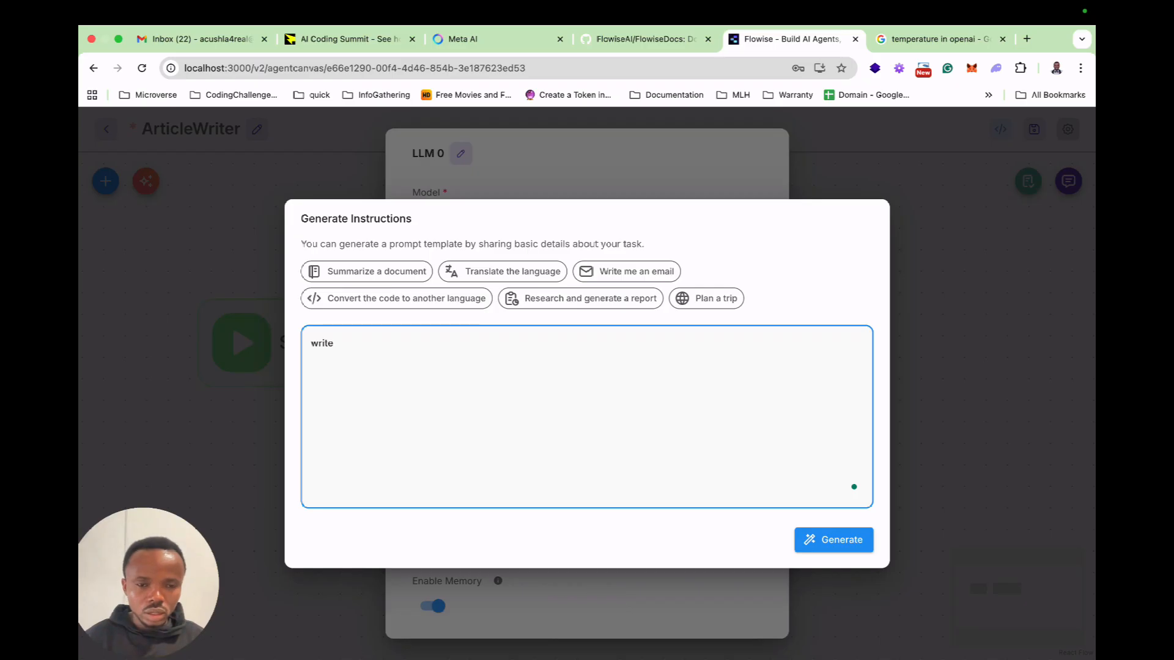
pyautogui.write('a short blog')
pyautogui.click(833, 539)
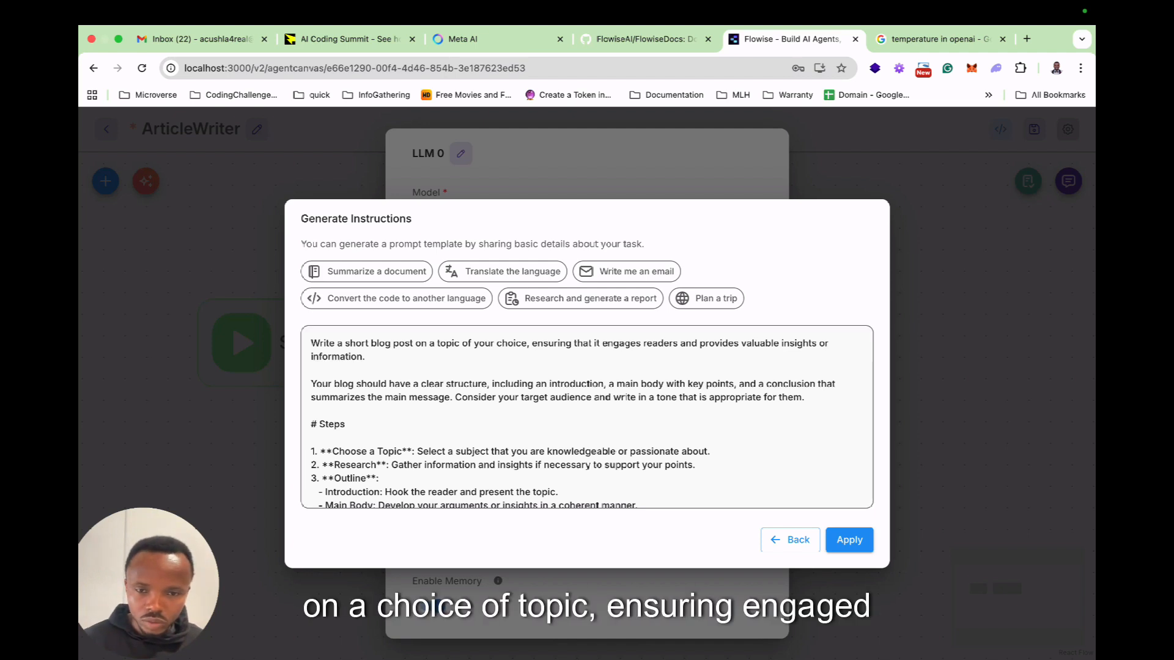
pyautogui.scroll(-3, 587, 417)
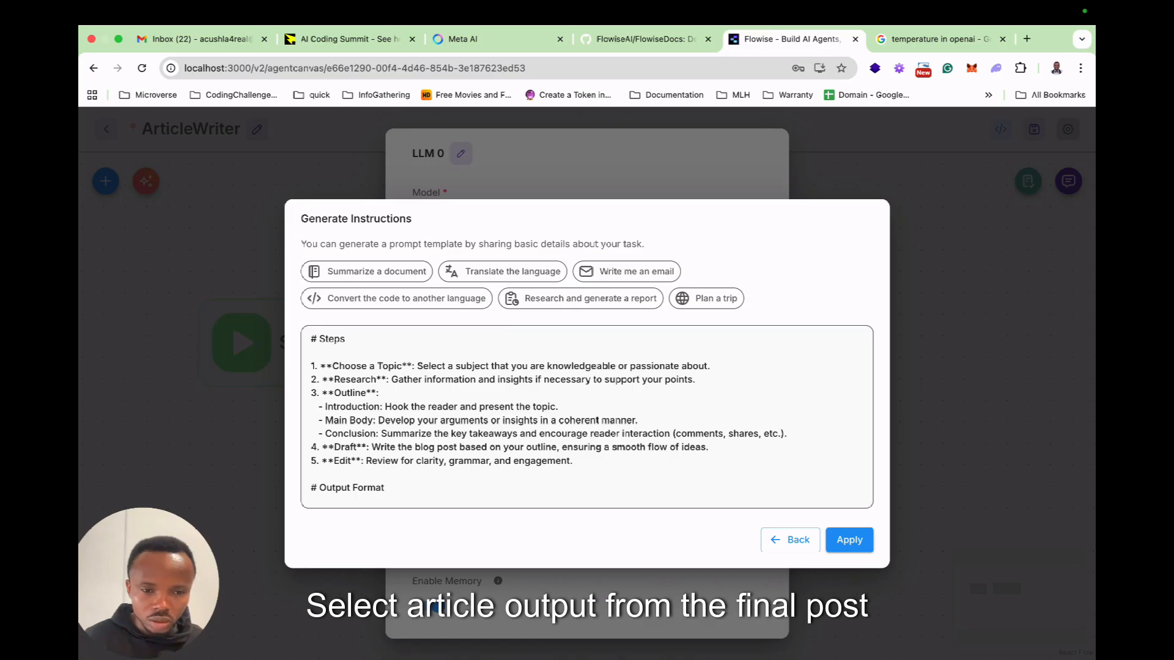
pyautogui.scroll(-5, 587, 417)
pyautogui.scroll(-6, 607, 360)
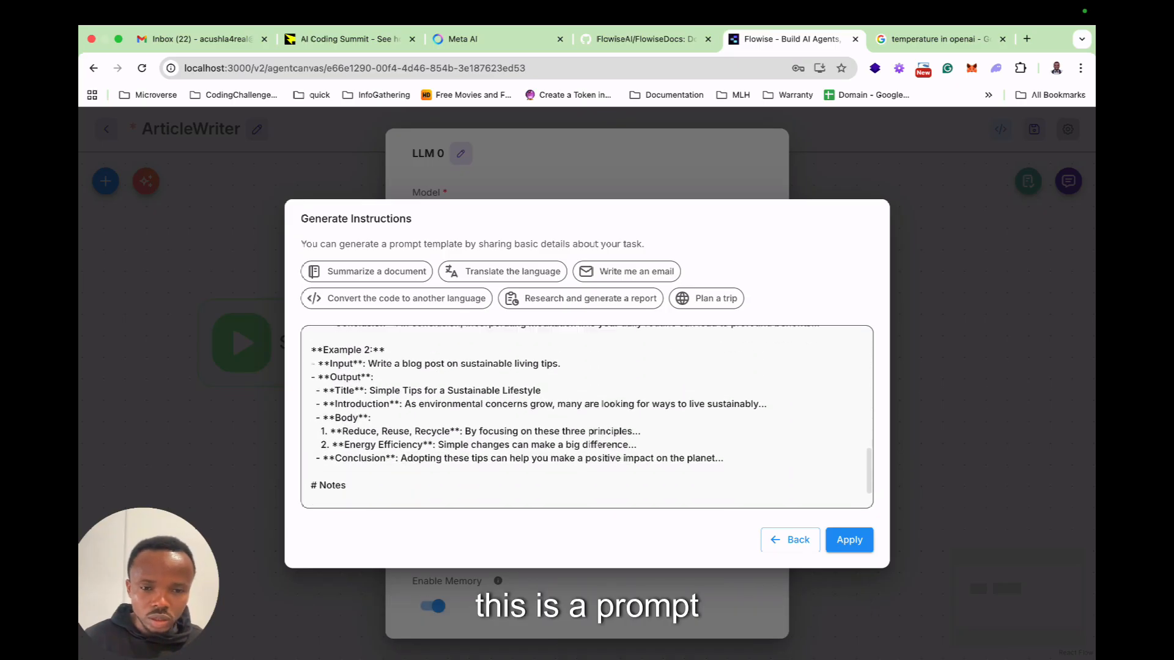
pyautogui.scroll(-2, 587, 417)
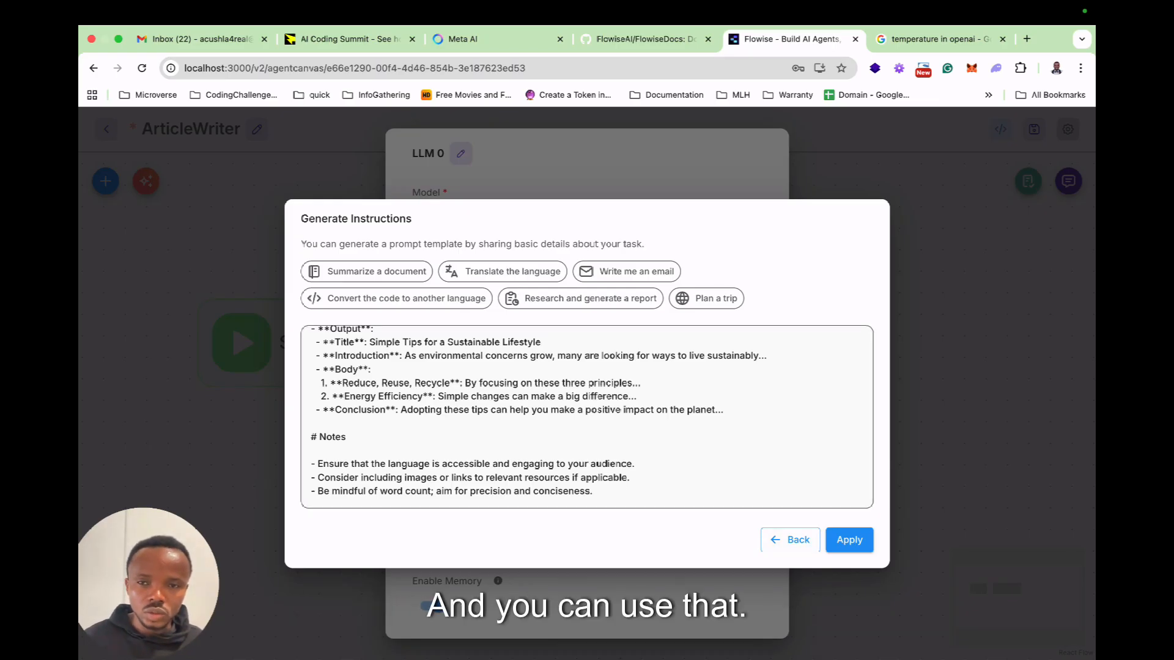
# Switch to the ChatGPT app and look at the open conversation.
pyautogui.hotkey('ctrl', 'Left')
pyautogui.hotkey('ctrl', 'Right')
pyautogui.hotkey('ctrl', 'Left')
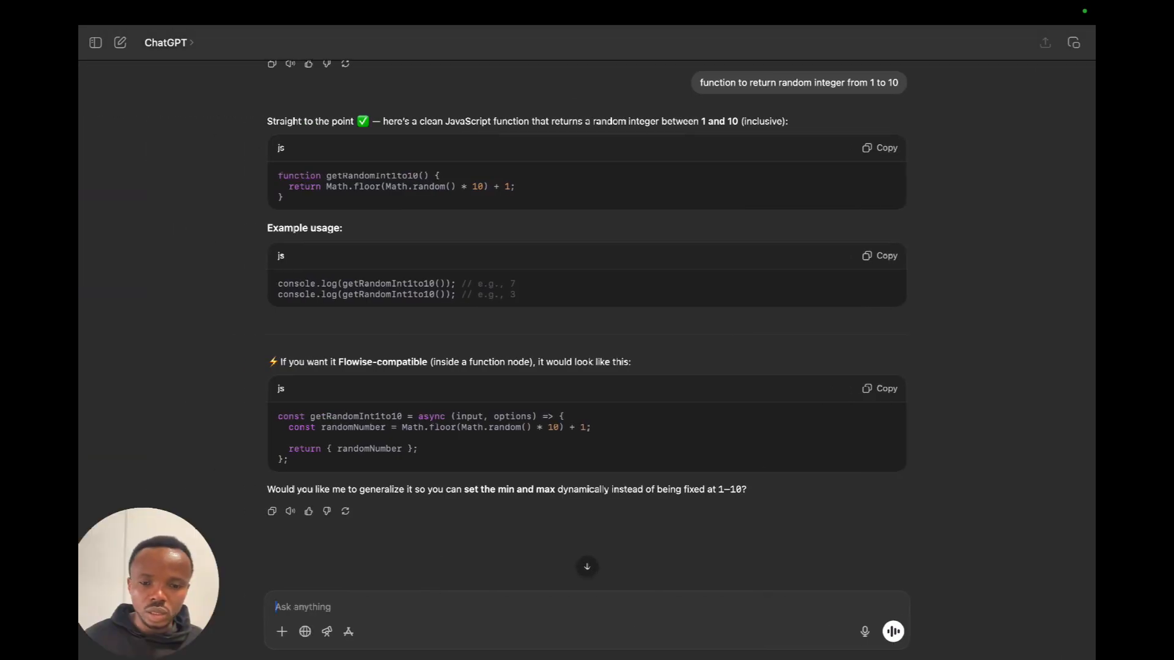
pyautogui.scroll(-2, 587, 305)
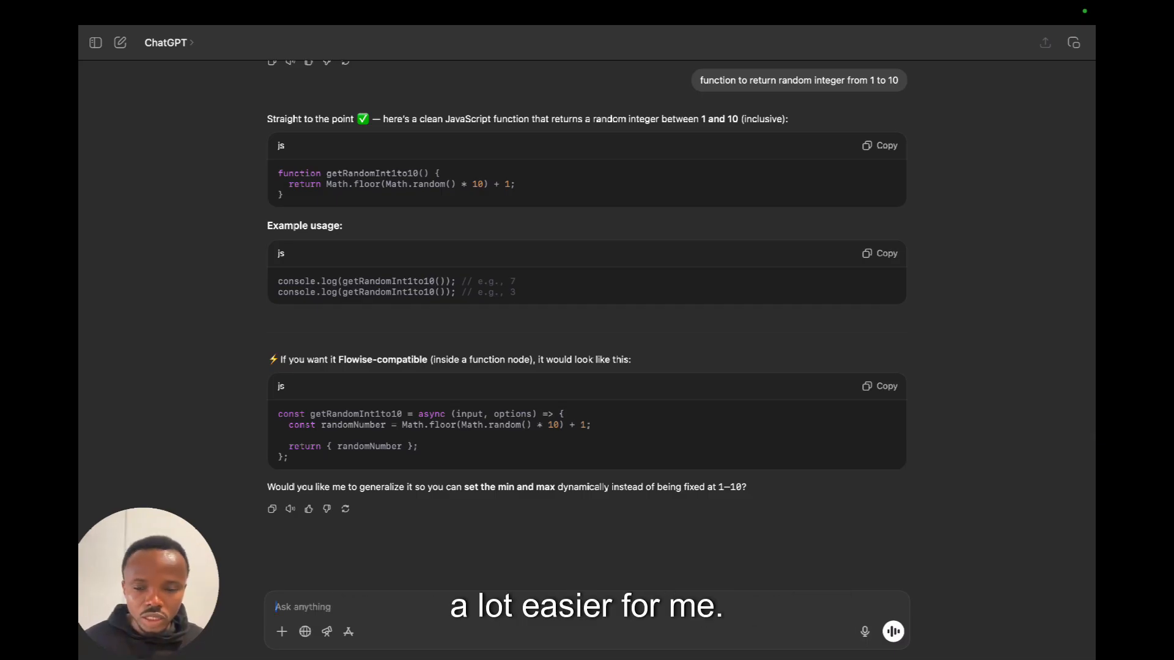
# Dictate and send ChatGPT a request for a Flowise multi-agent system with a blog writer, an SEO/legal/ethics critic and a final Markdown review.
pyautogui.click(864, 631)
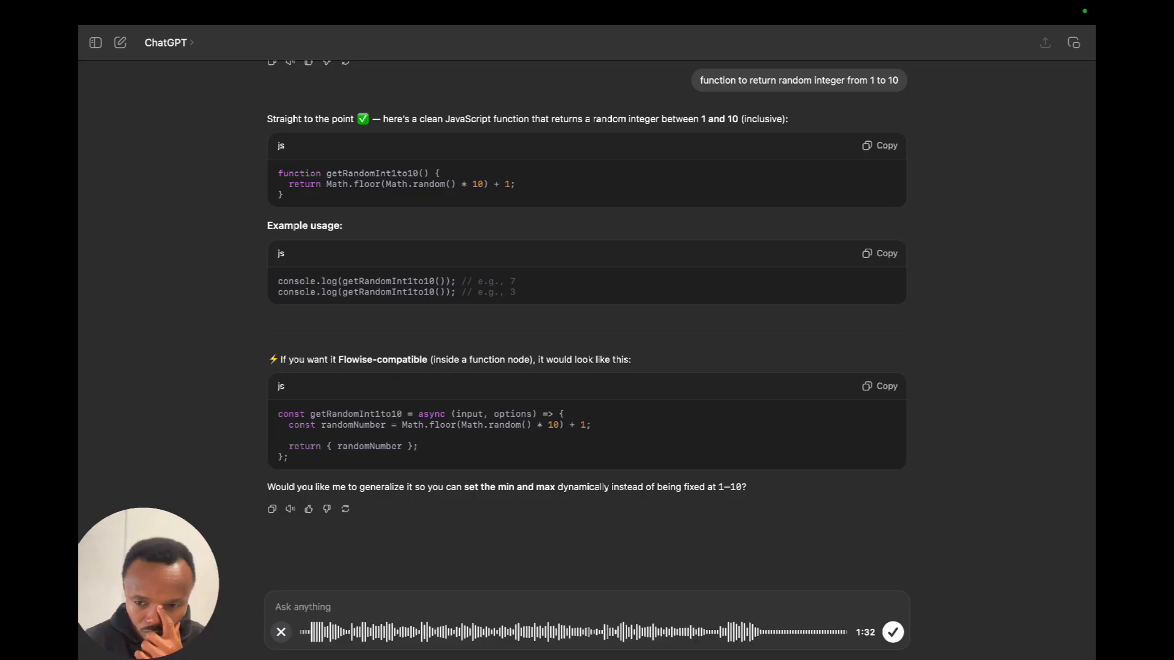
pyautogui.press('Return')
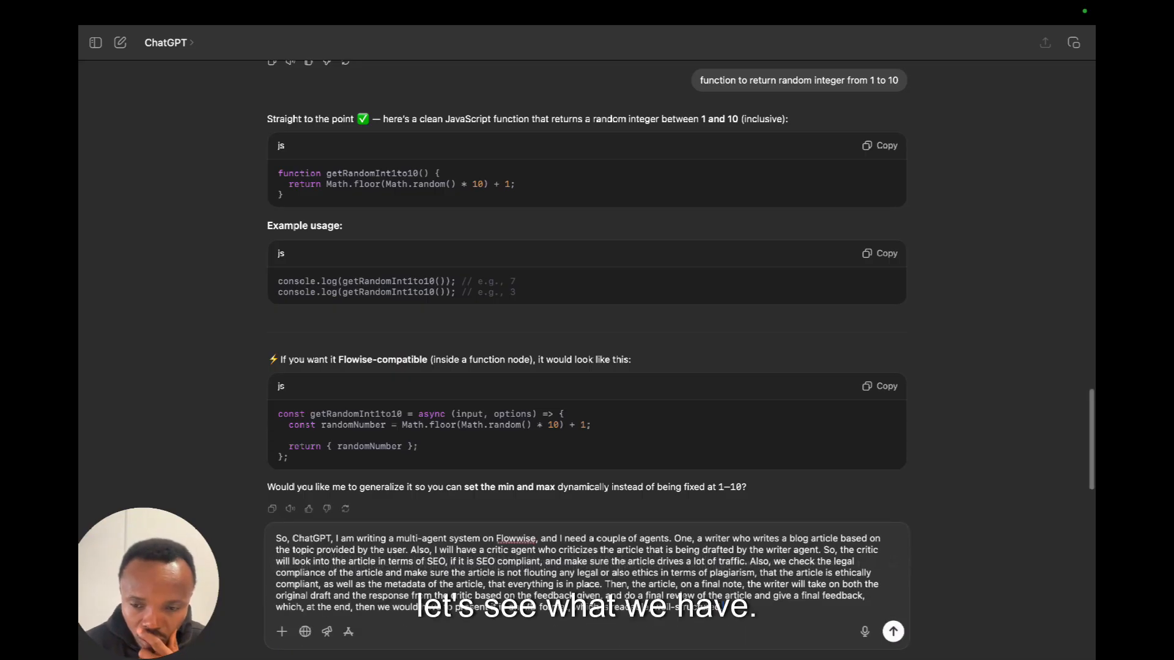
pyautogui.press('Return')
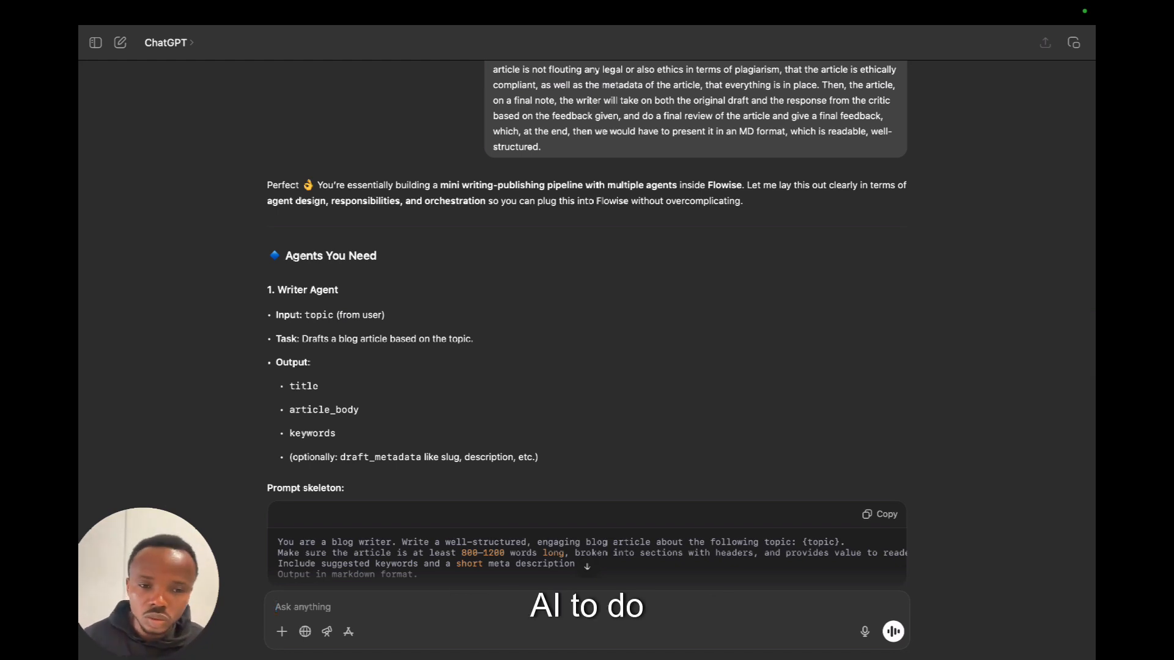
# Read the Writer Agent and Critic Agent sections of the reply, including their inputs, tasks, outputs and prompt skeletons.
pyautogui.scroll(-2, 587, 318)
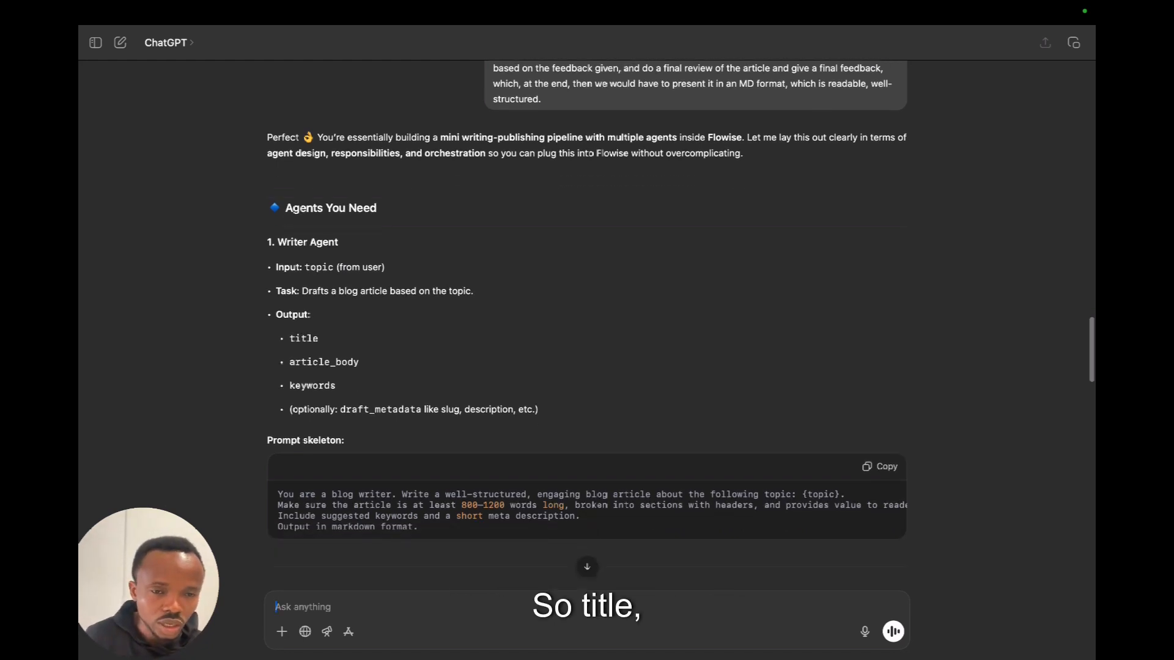
pyautogui.scroll(-1, 587, 317)
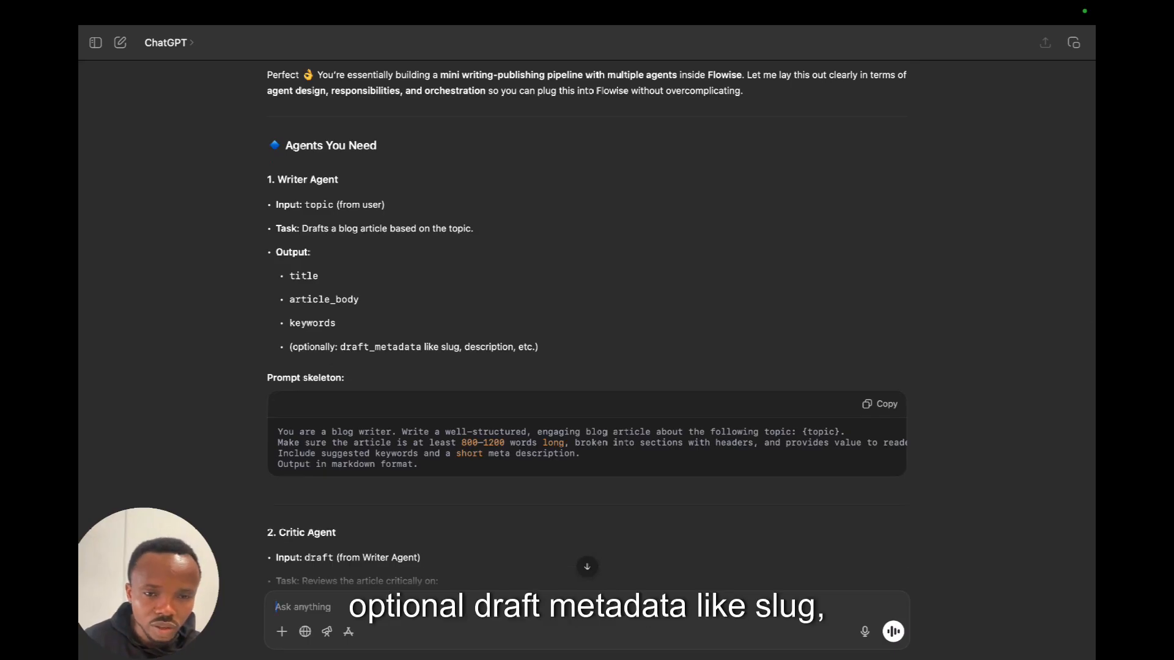
pyautogui.scroll(-3, 587, 318)
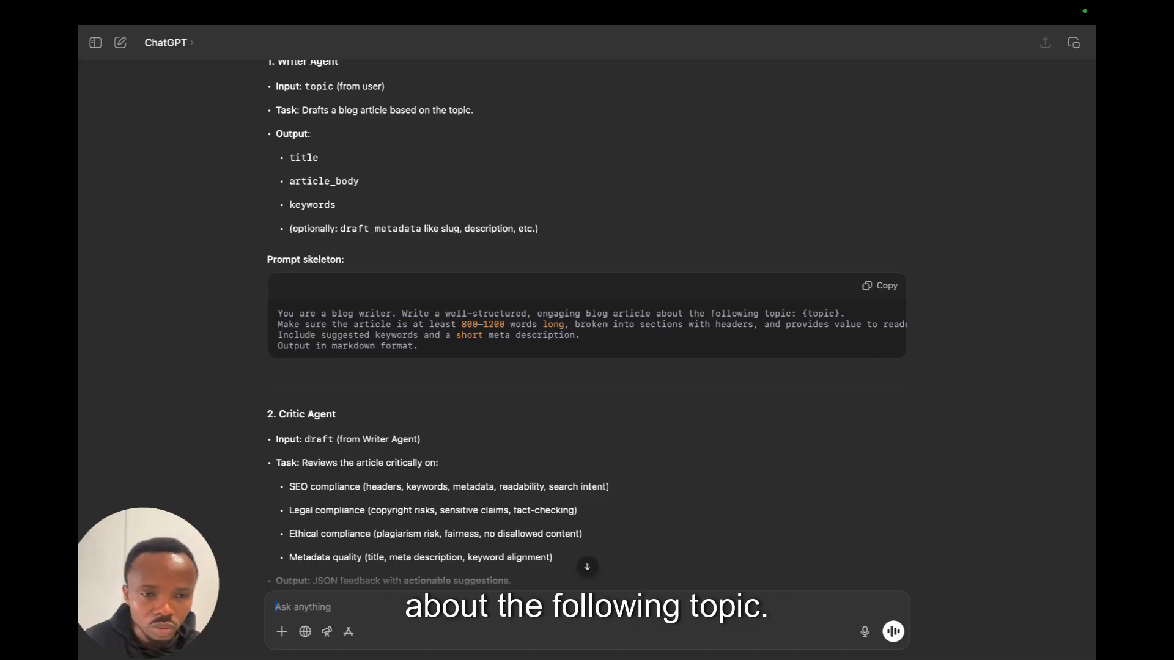
pyautogui.scroll(-1, 587, 336)
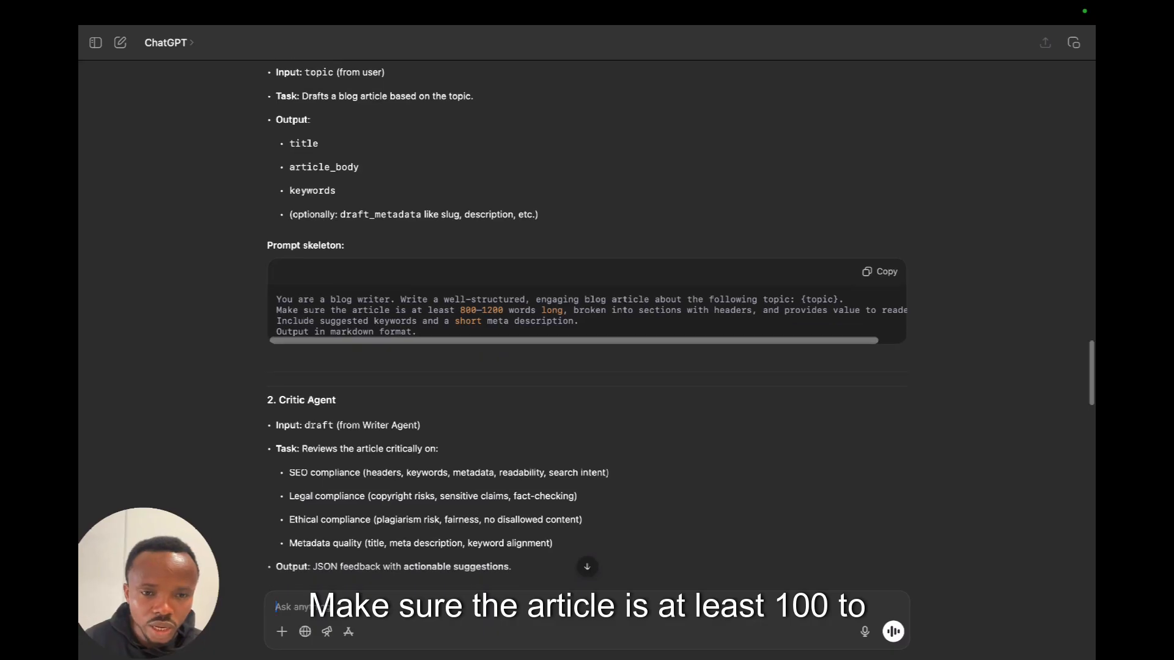
pyautogui.scroll(-1, 587, 336)
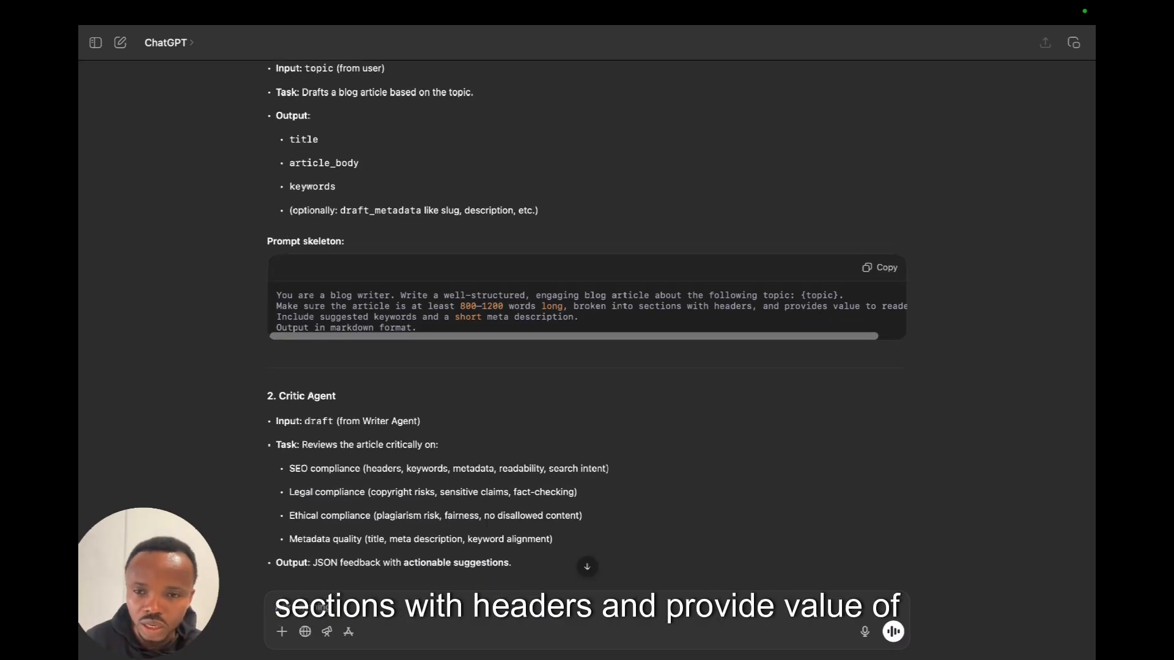
pyautogui.scroll(-4, 587, 324)
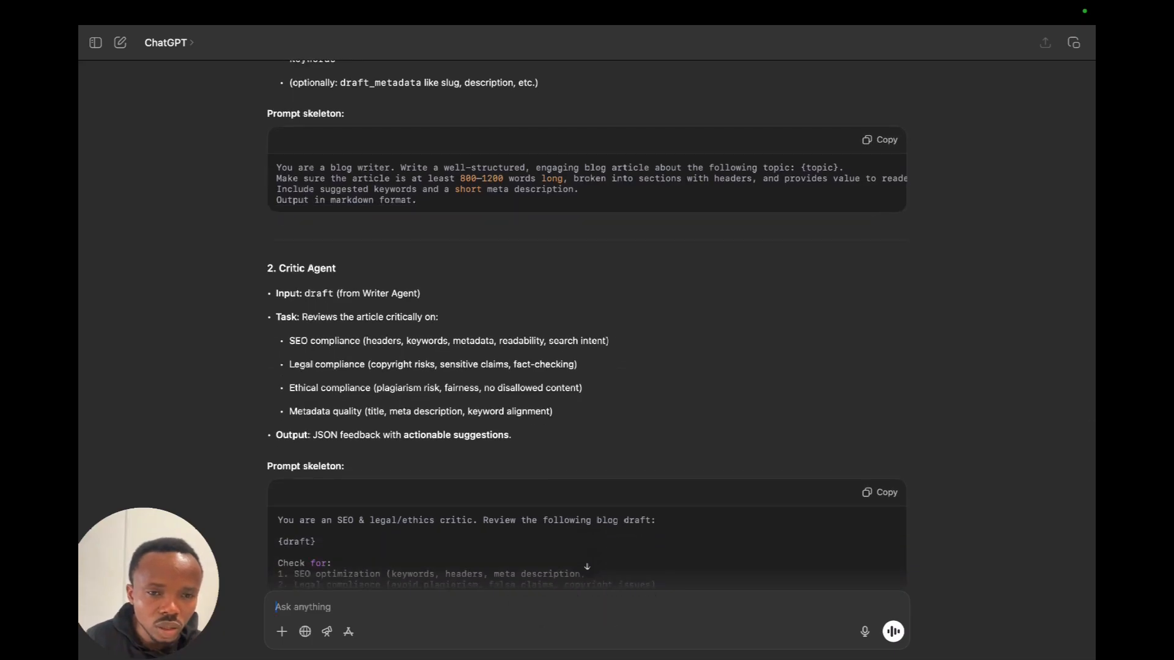
pyautogui.scroll(-3, 586, 317)
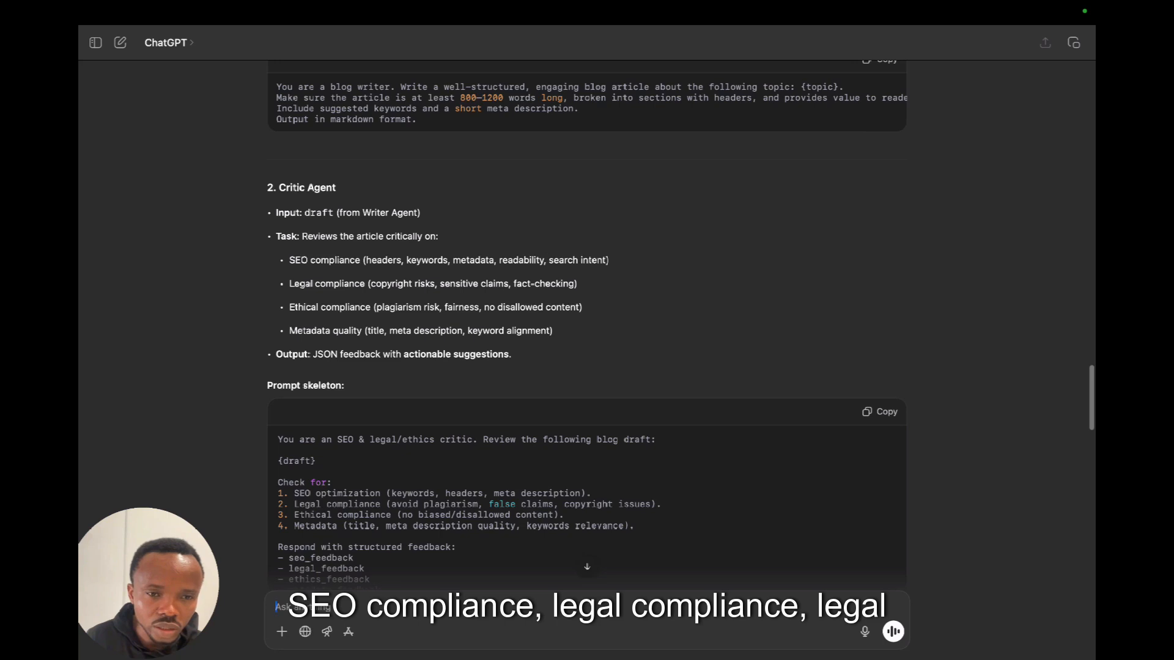
pyautogui.scroll(-2, 586, 323)
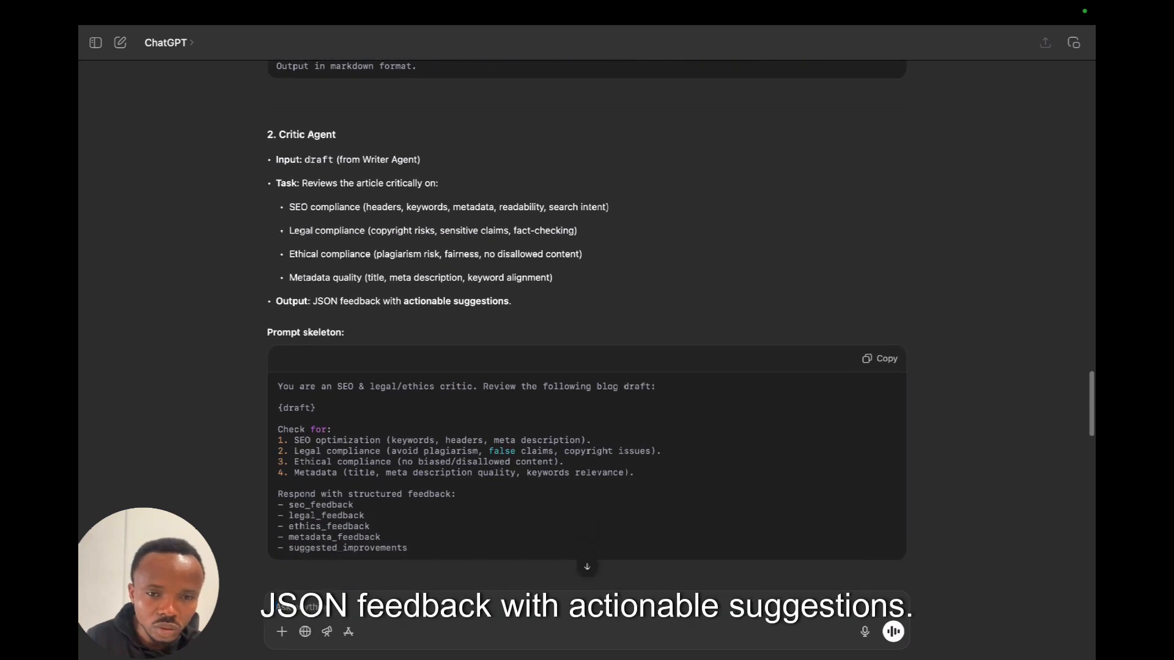
# Review the Final Reviewer agent, the Flowise orchestration, the example flow and the sample critic JSON in the reply.
pyautogui.scroll(-10, 587, 318)
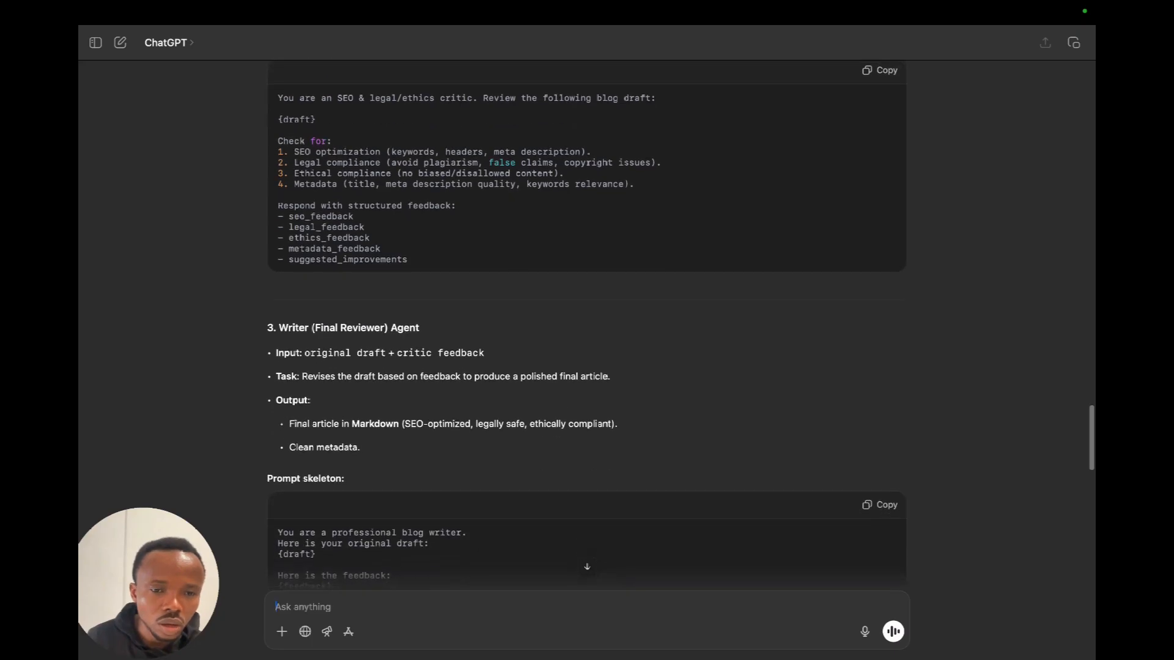
pyautogui.scroll(-3, 587, 317)
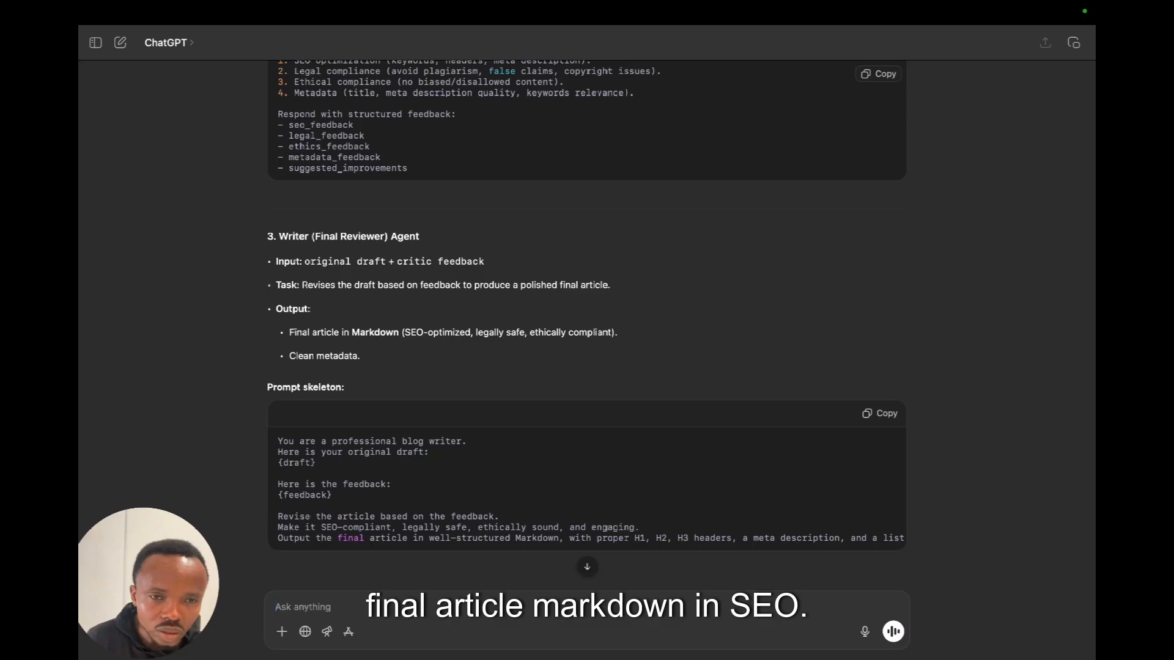
pyautogui.scroll(-5, 586, 306)
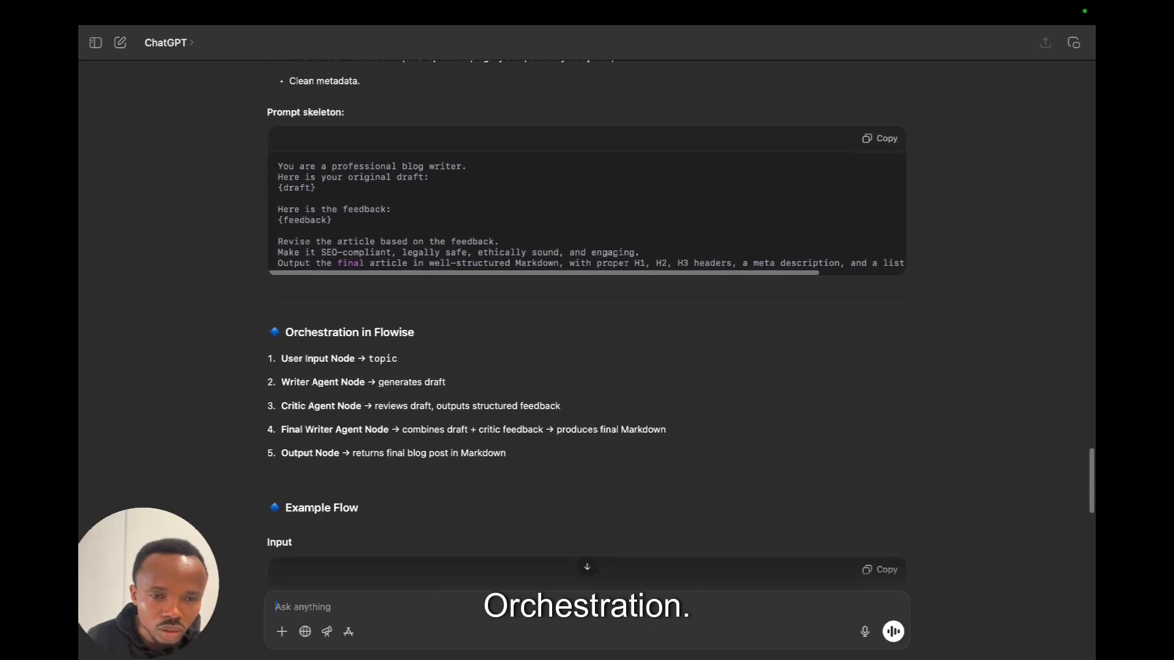
pyautogui.scroll(-1, 587, 305)
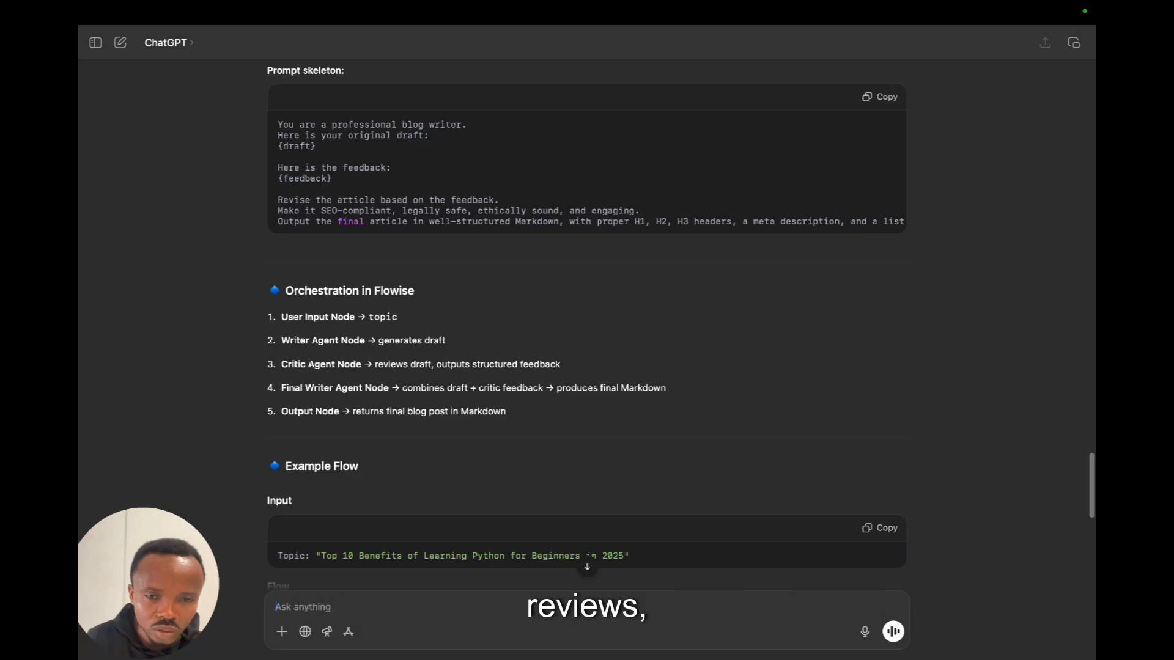
pyautogui.scroll(-4, 586, 326)
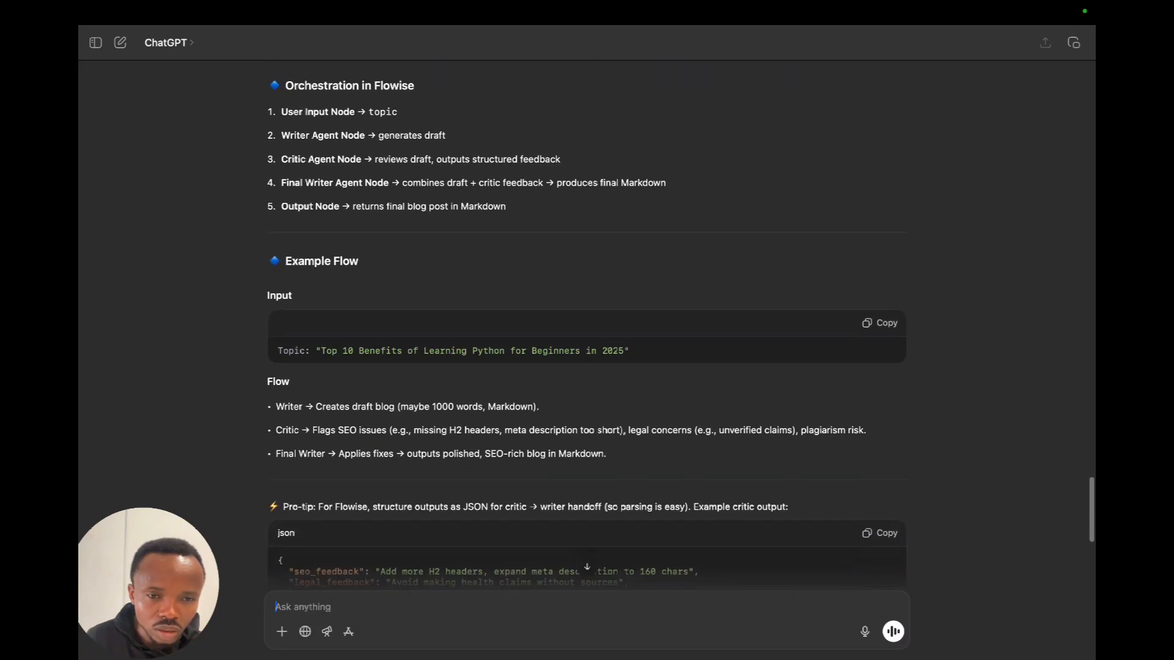
pyautogui.scroll(-4, 586, 323)
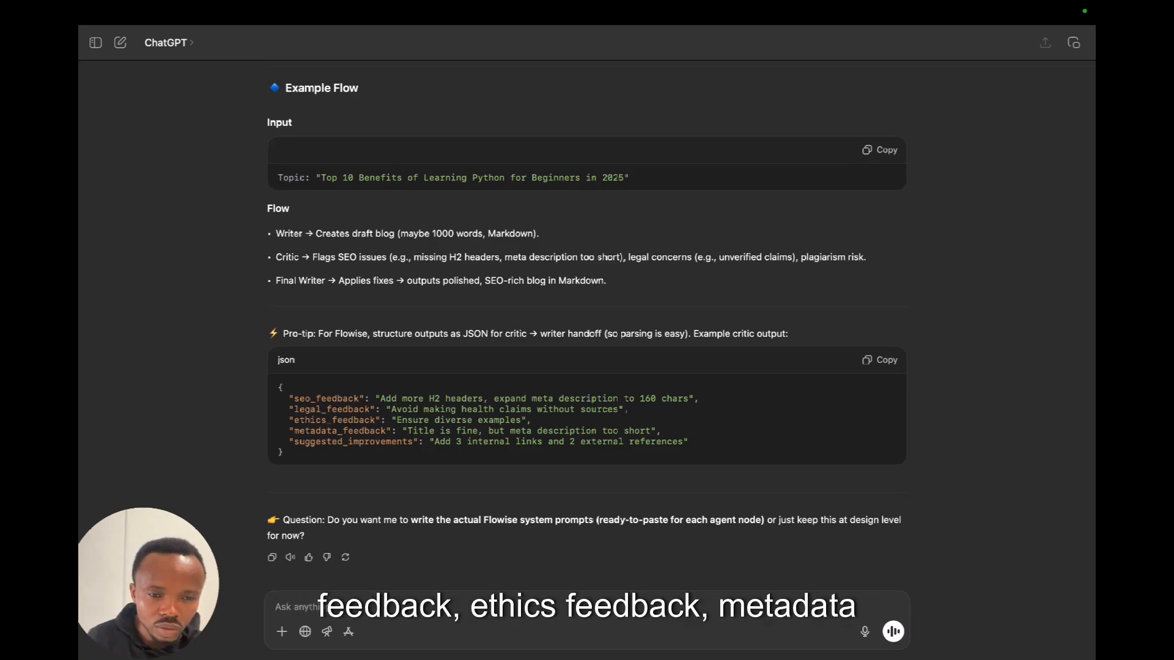
pyautogui.scroll(1, 587, 324)
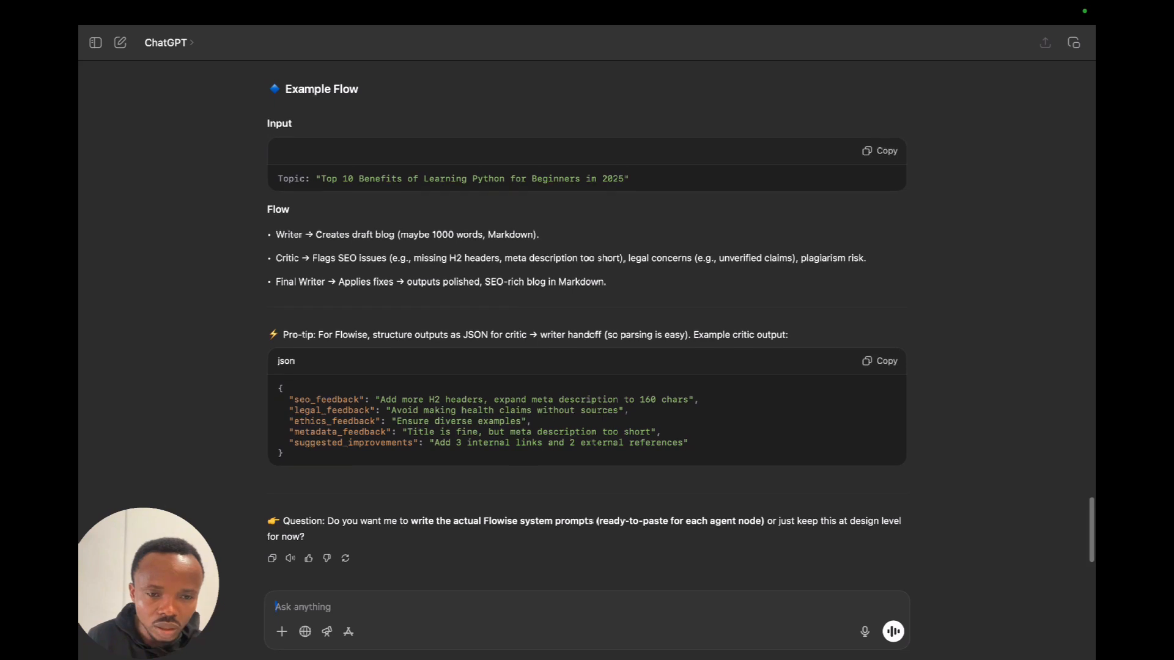
pyautogui.scroll(15, 587, 322)
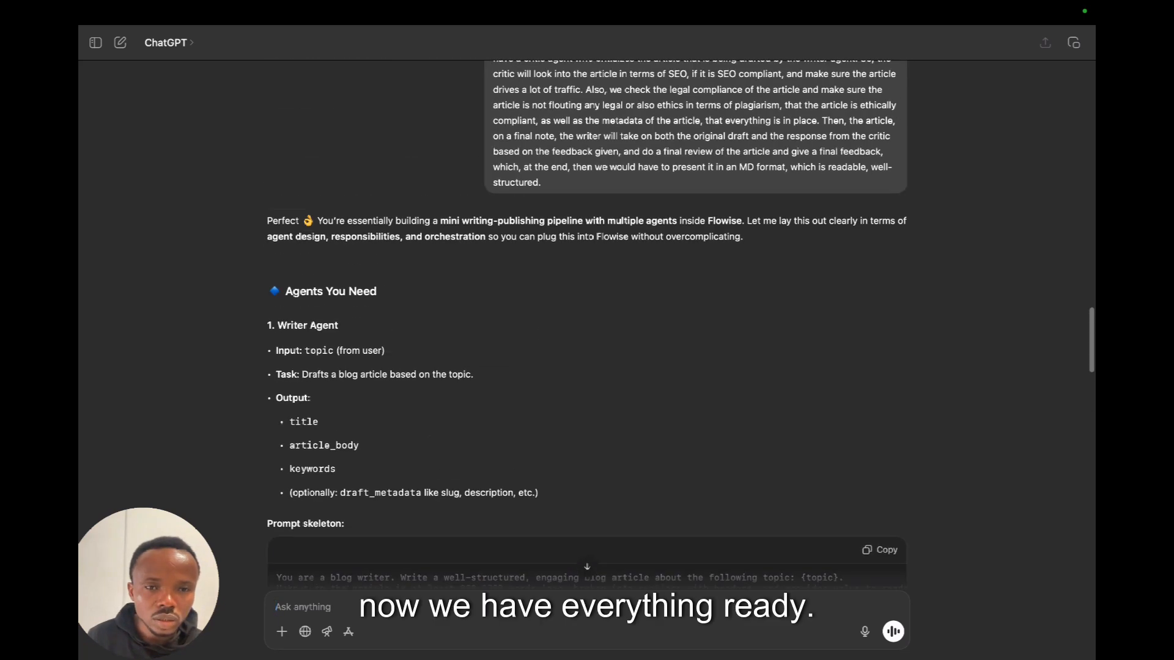
pyautogui.scroll(-4, 587, 324)
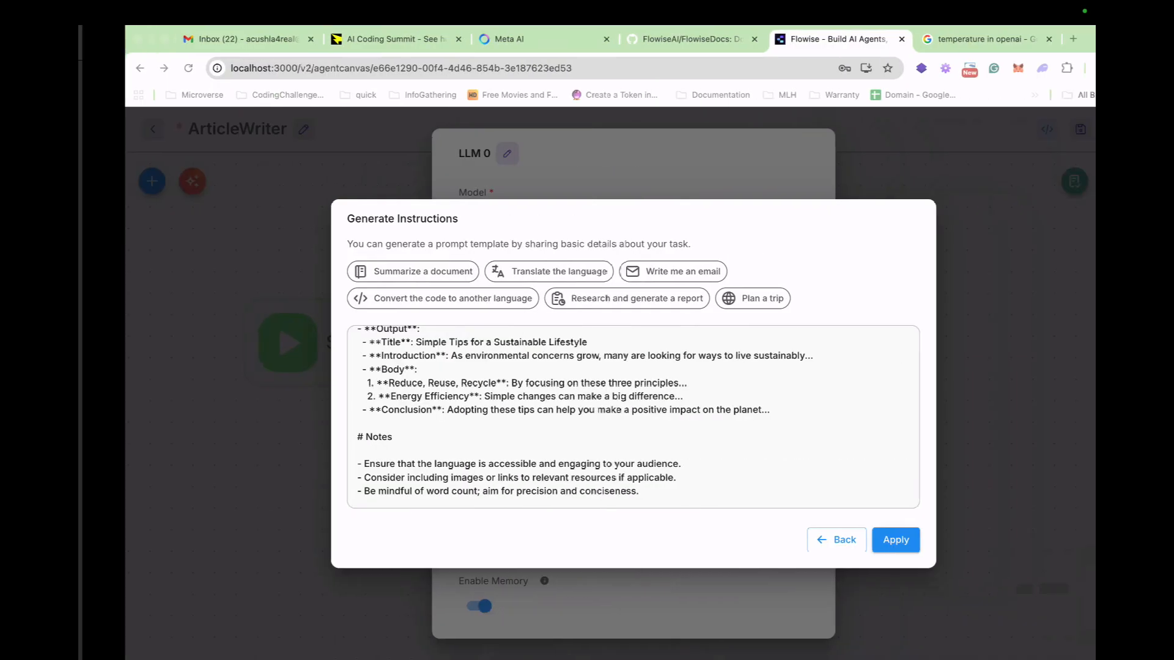
# Switch back to Flowise in the browser and discard the generated instructions, closing the generator and the LLM node's settings.
pyautogui.click(798, 540)
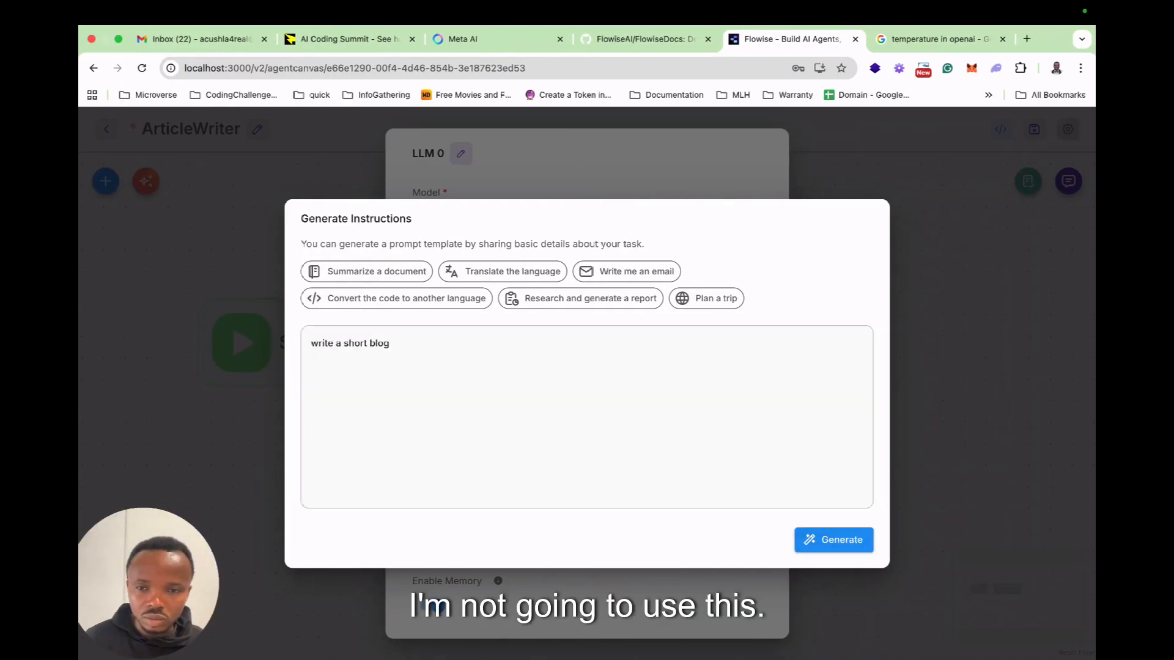
pyautogui.press('Escape')
pyautogui.press('Escape')
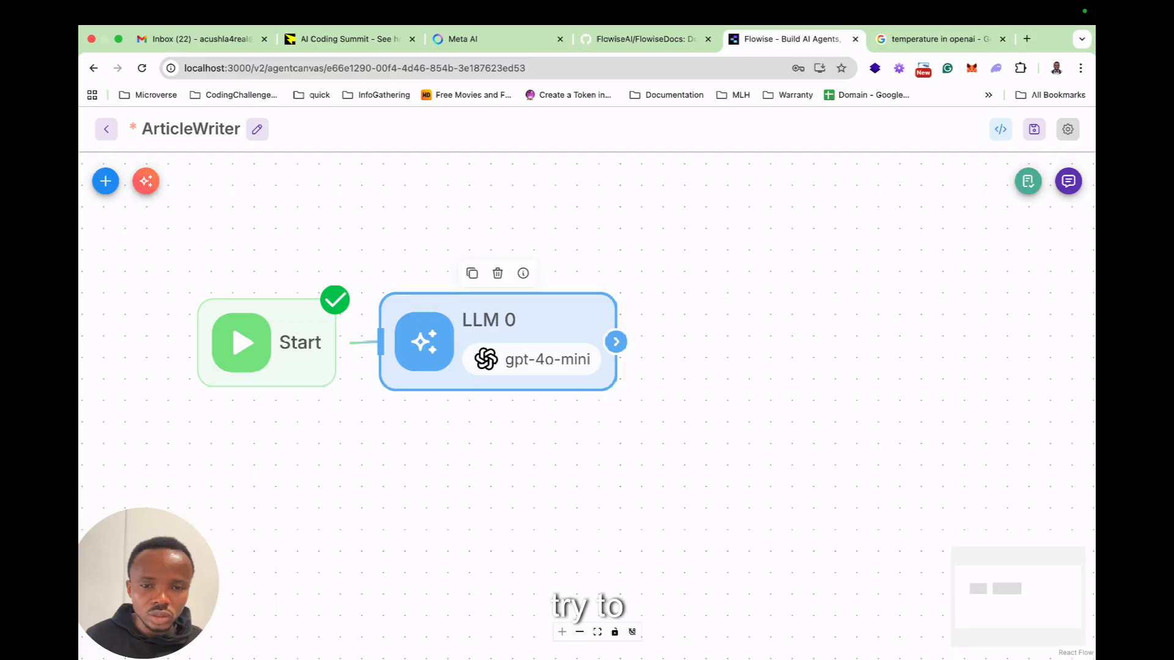
# Reopen the LLM node's settings and rename the node as GrabTopic.
pyautogui.doubleClick(497, 333)
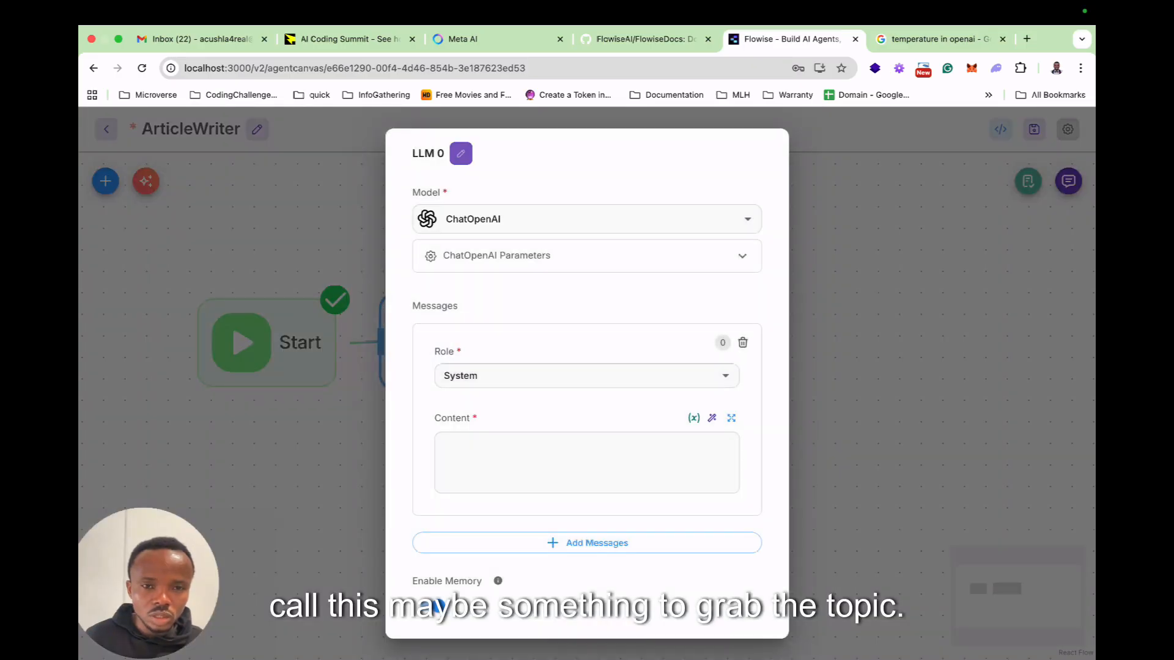
pyautogui.click(460, 153)
pyautogui.hotkey('ctrl', 'a')
pyautogui.write('Grab Topic')
pyautogui.press('BackSpace')
pyautogui.press('BackSpace')
pyautogui.press('BackSpace')
pyautogui.press('BackSpace')
pyautogui.press('BackSpace')
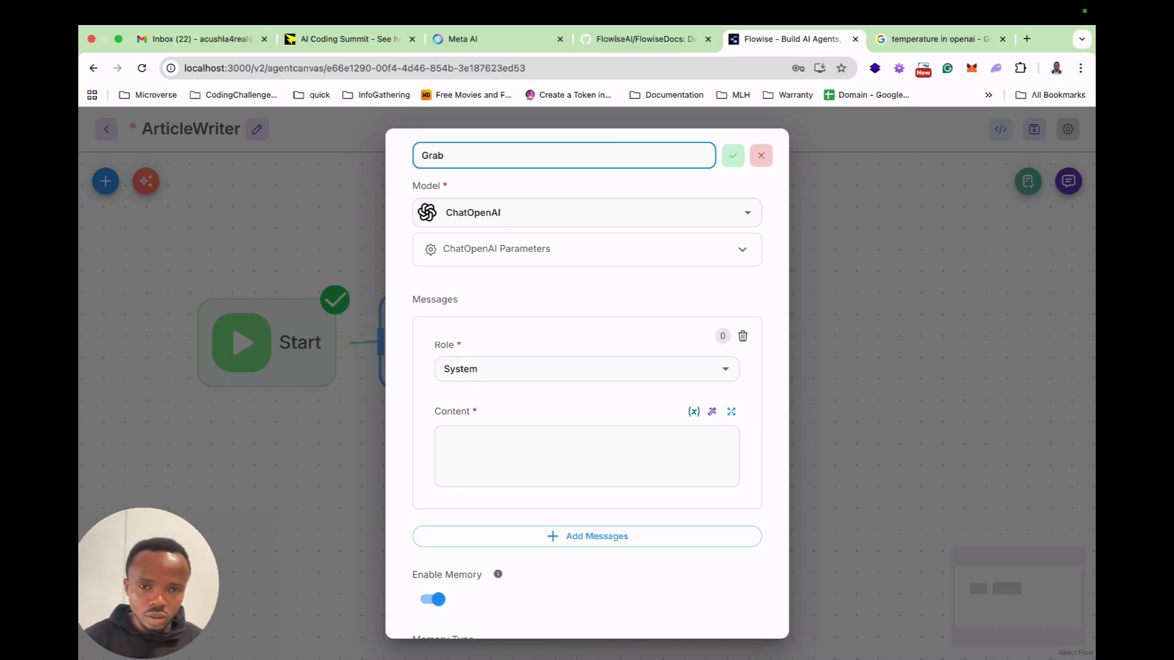
pyautogui.write('Topic')
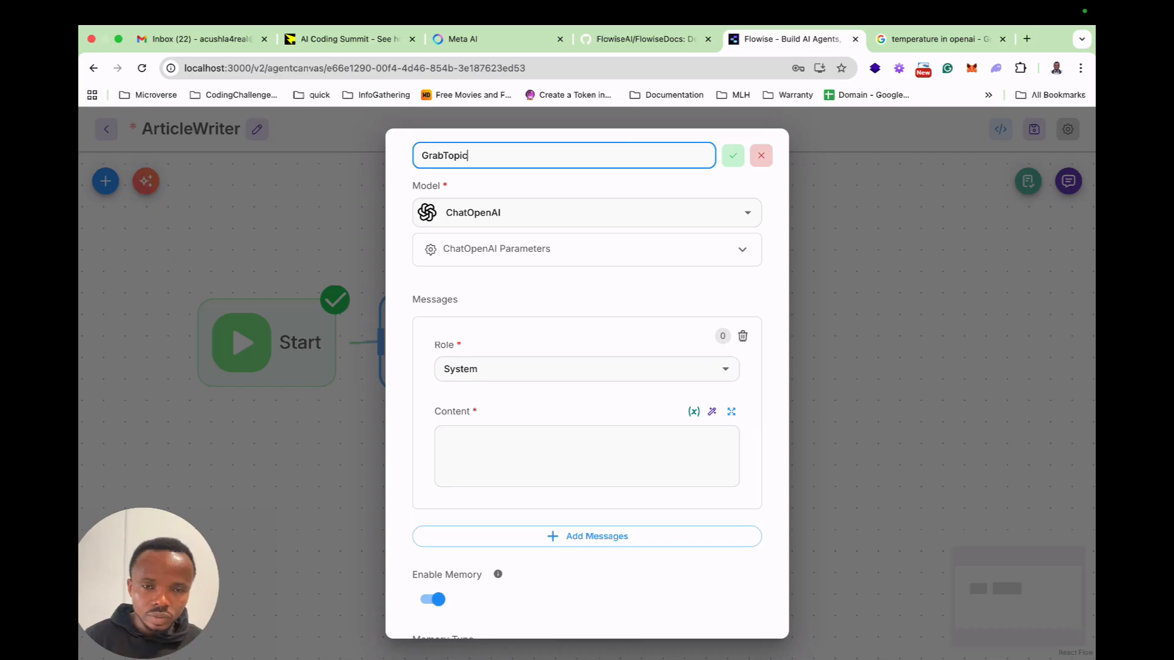
# Set the System message's content to "Extract the topic from user message".
pyautogui.scroll(-1, 587, 446)
pyautogui.click(587, 446)
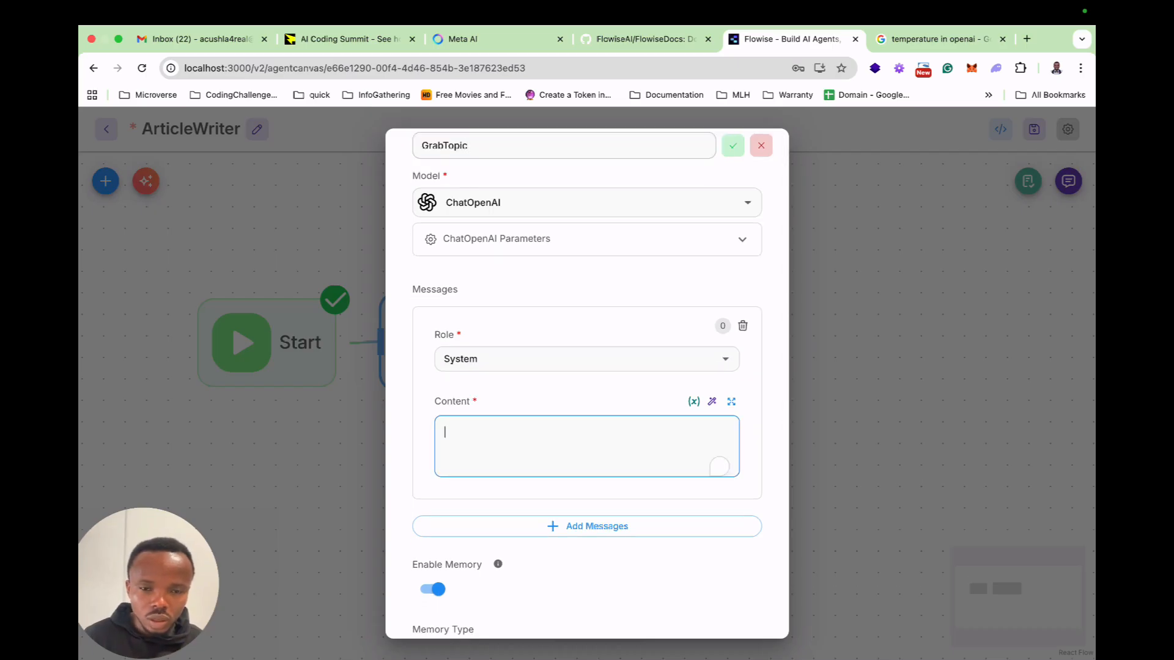
pyautogui.write('Gra')
pyautogui.press('BackSpace')
pyautogui.press('BackSpace')
pyautogui.press('BackSpace')
pyautogui.write('E')
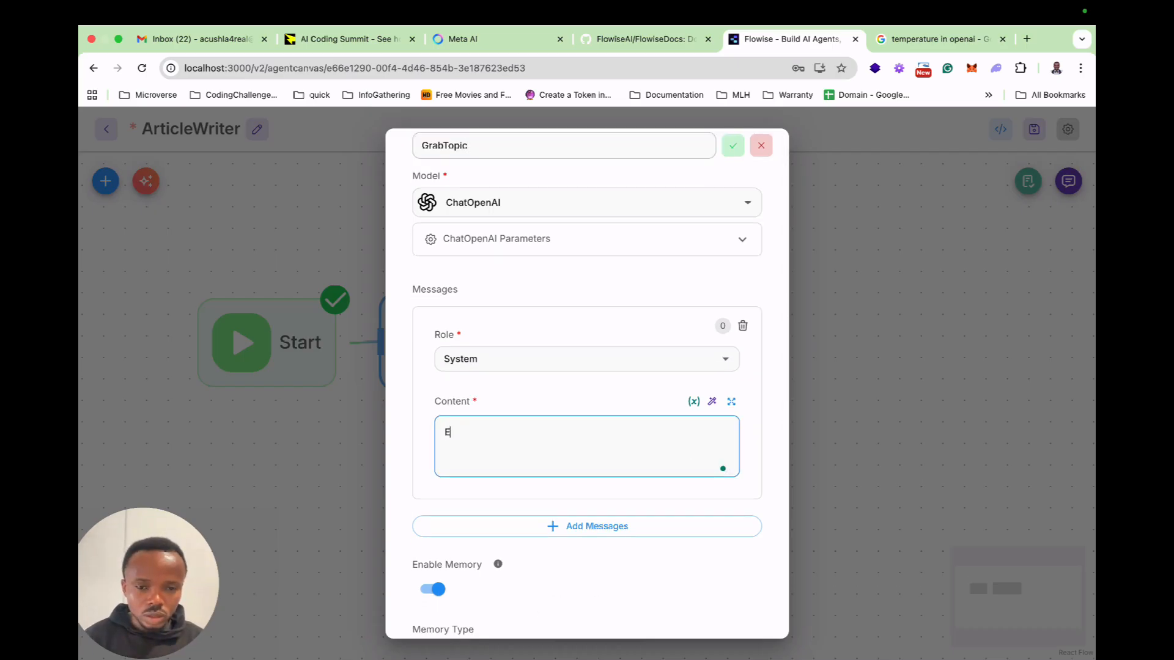
pyautogui.write('xtract the t')
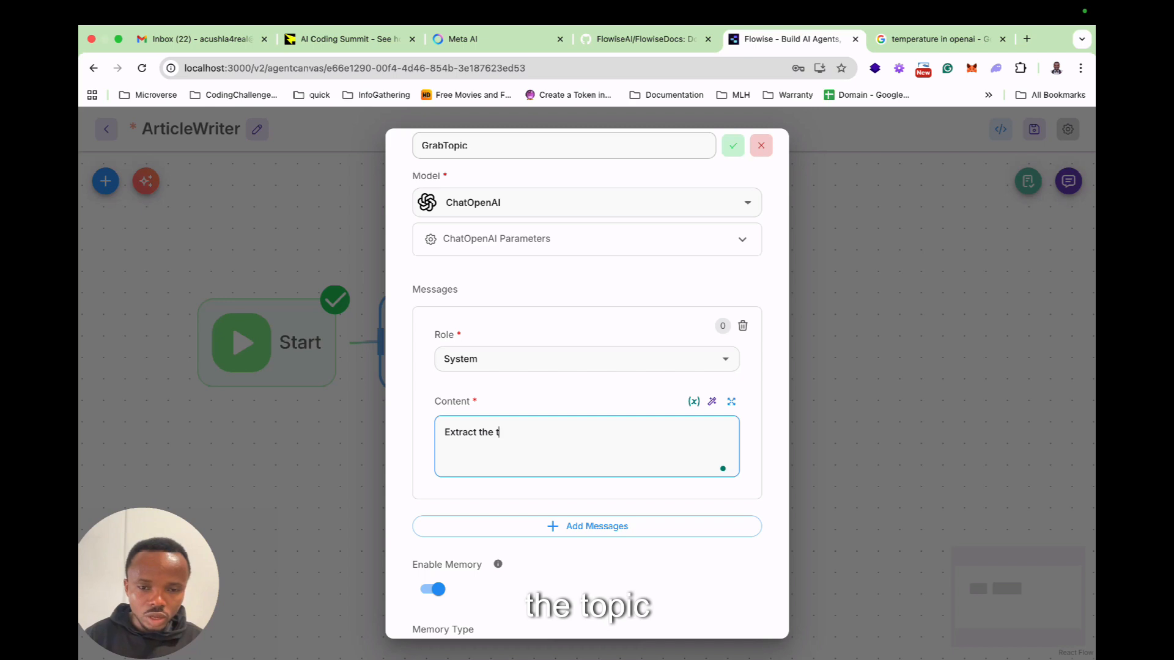
pyautogui.write('opic from')
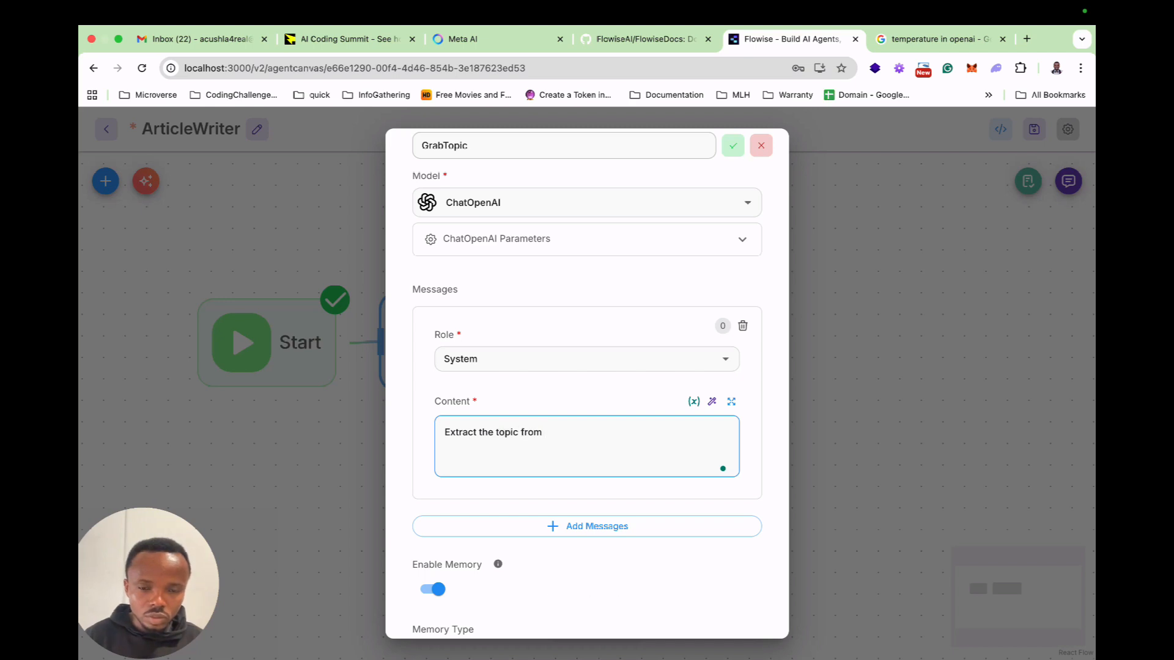
pyautogui.write(' user message')
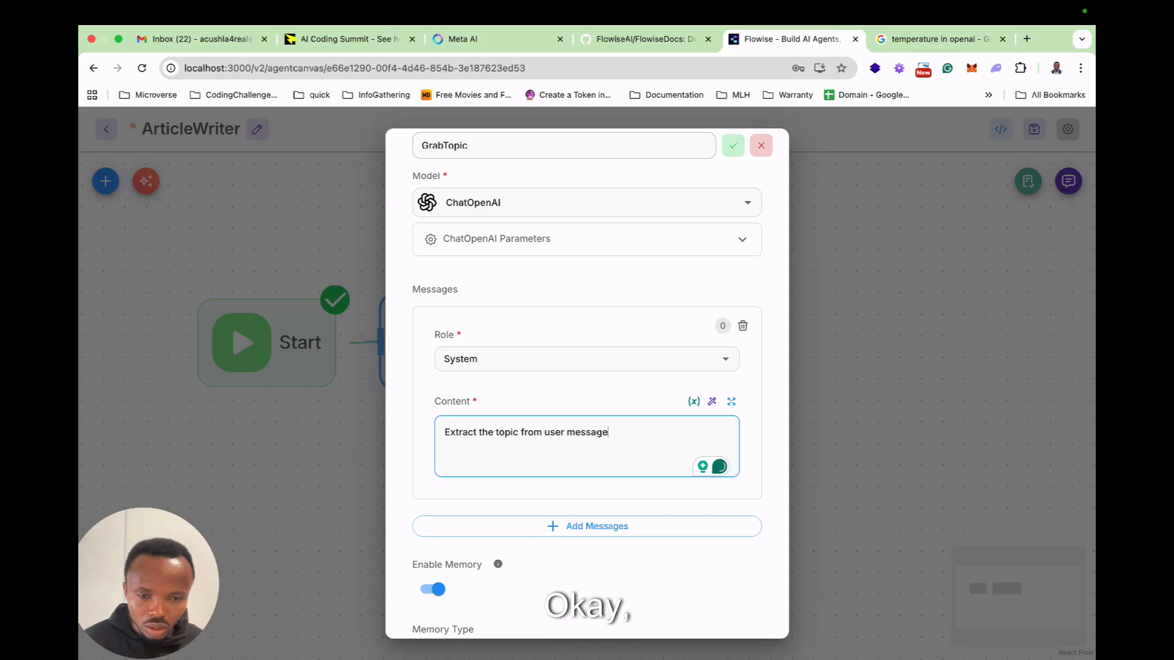
# Check the remaining GrabTopic node settings, close them and save the ArticleWriter agentflow.
pyautogui.scroll(-5, 587, 428)
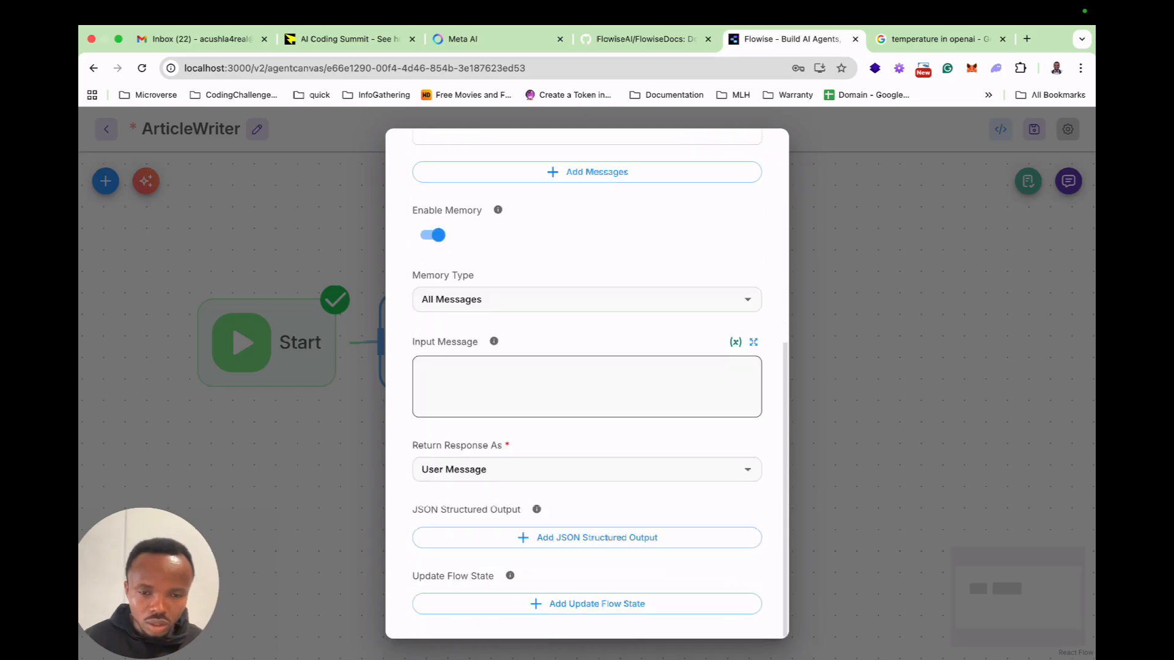
pyautogui.scroll(4, 587, 428)
pyautogui.scroll(2, 587, 428)
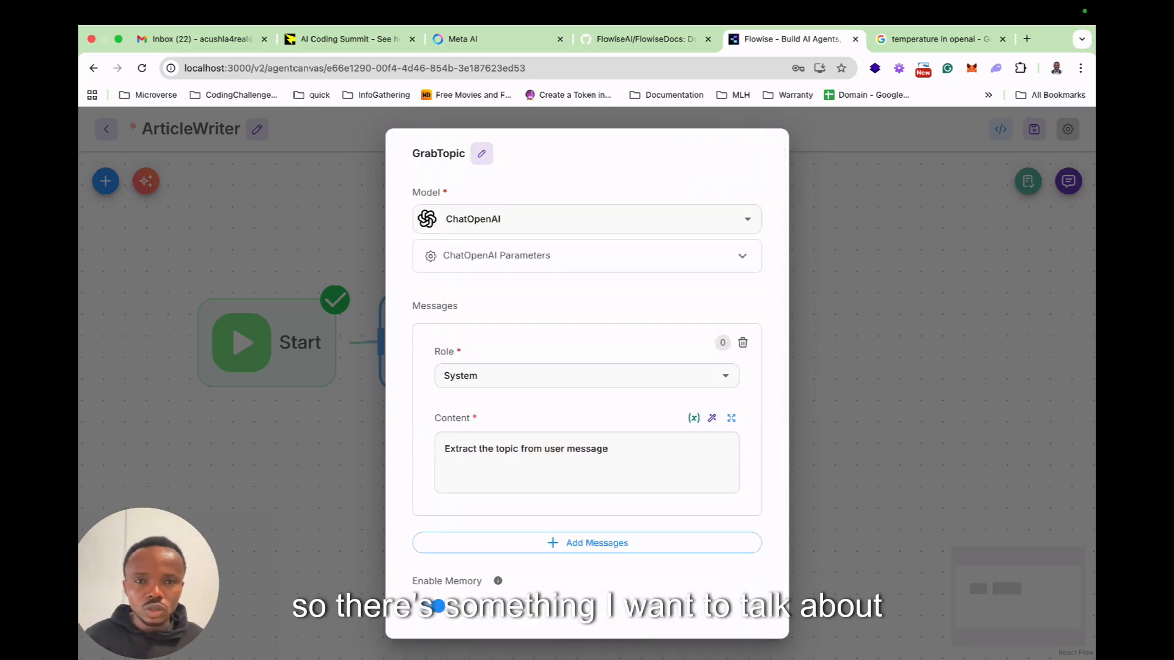
pyautogui.press('Escape')
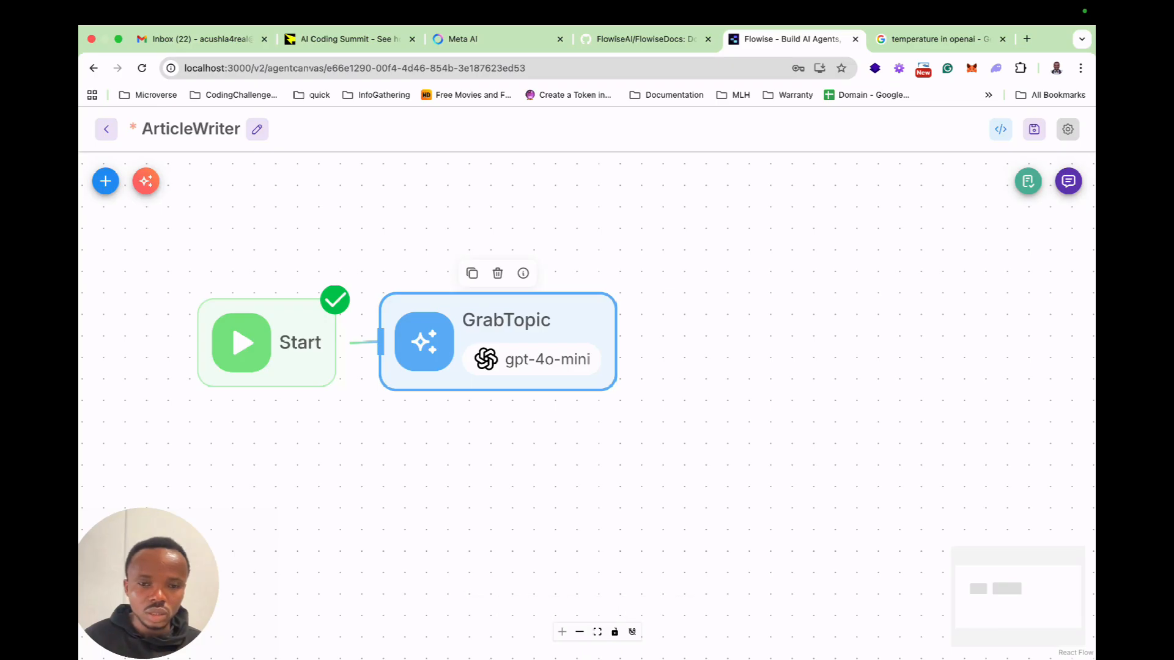
pyautogui.click(269, 342)
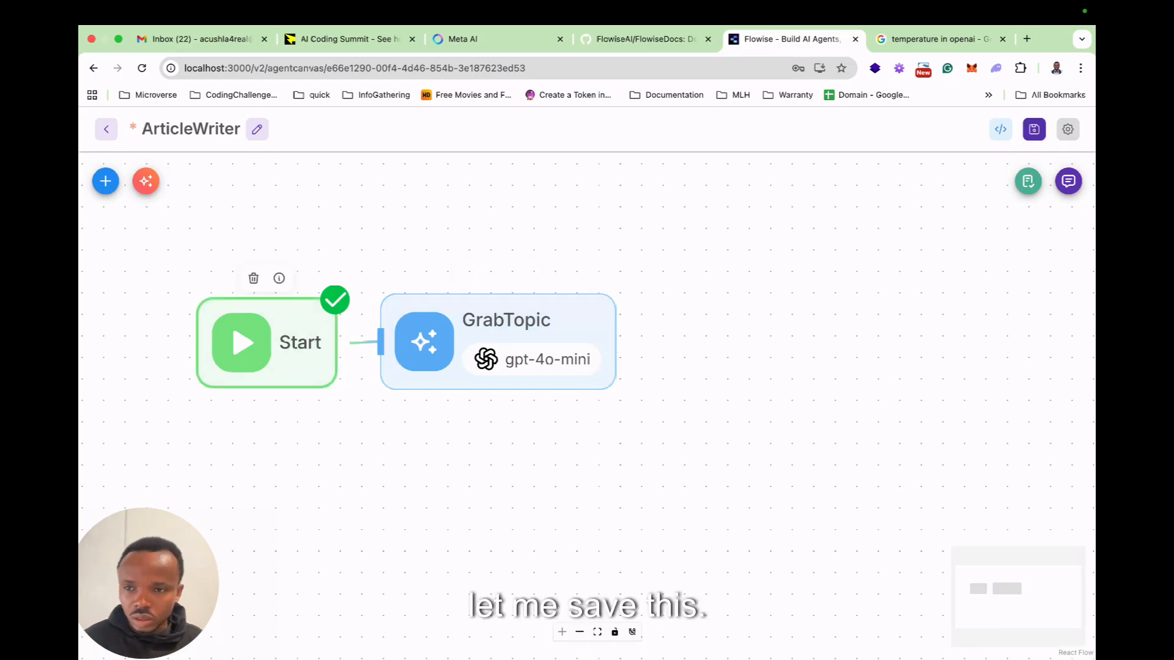
pyautogui.click(1034, 129)
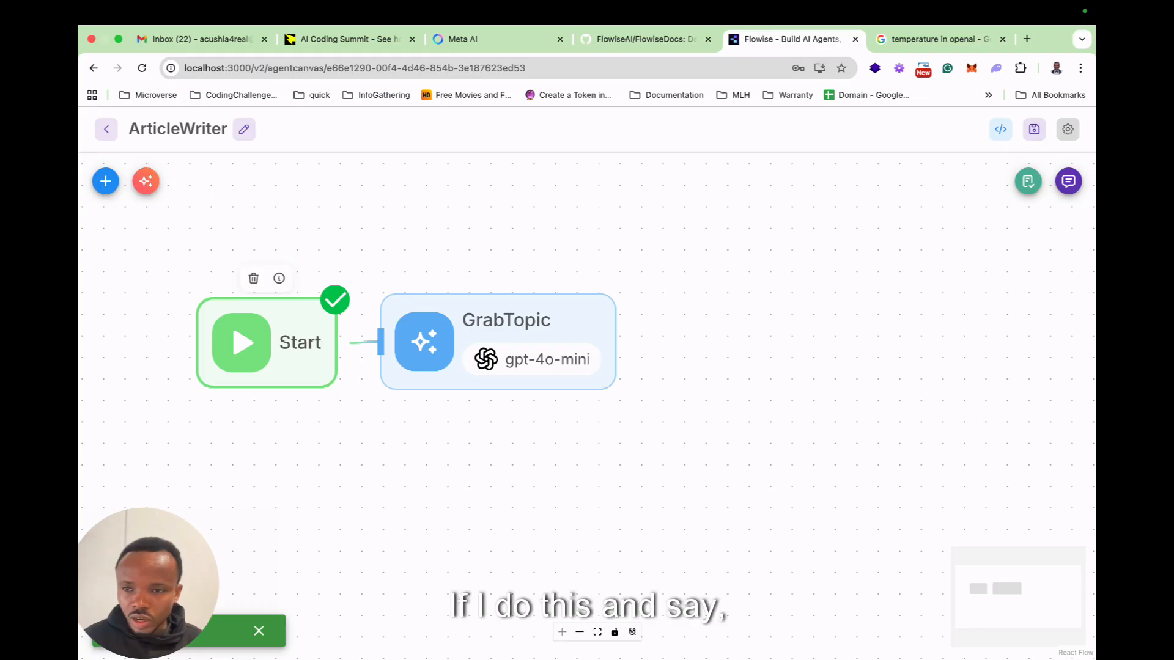
# Open the test chat of the ArticleWriter flow.
pyautogui.click(1069, 182)
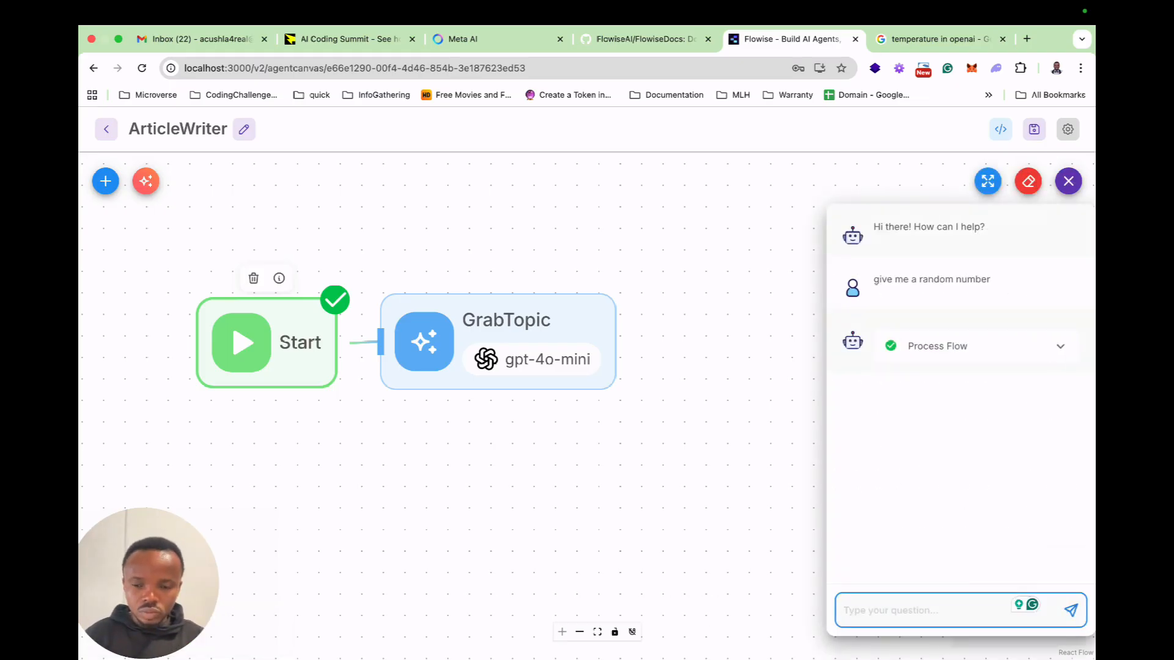
pyautogui.write('The')
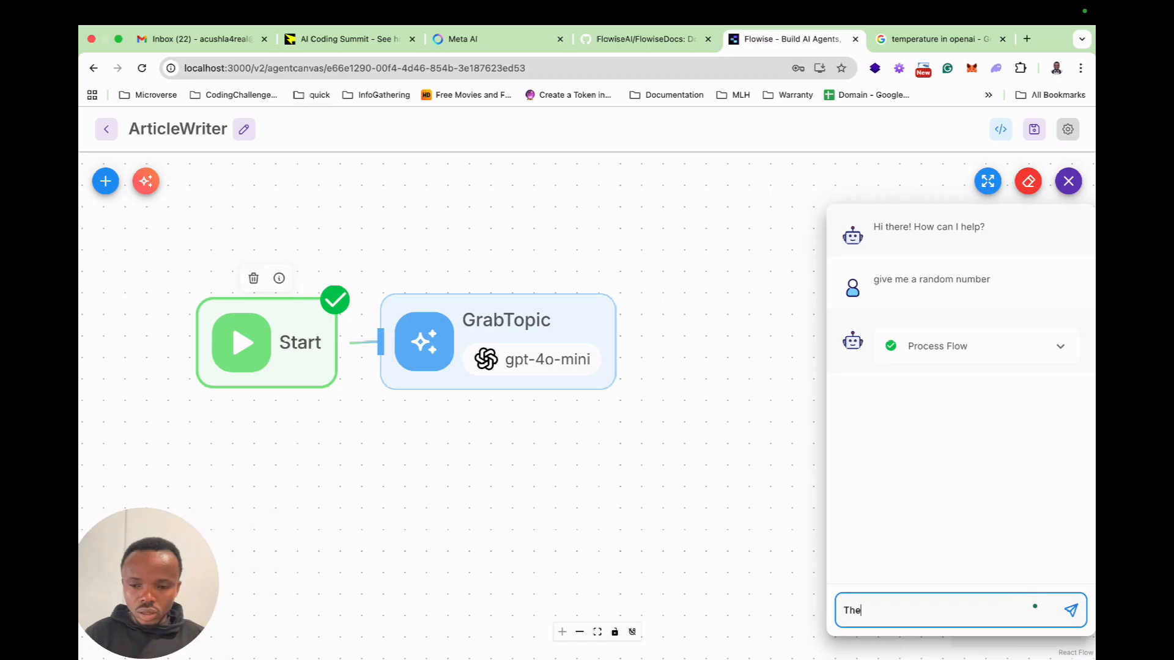
pyautogui.press('BackSpace')
pyautogui.press('BackSpace')
pyautogui.press('BackSpace')
pyautogui.write('AI')
pyautogui.press('BackSpace')
pyautogui.press('BackSpace')
pyautogui.write('W')
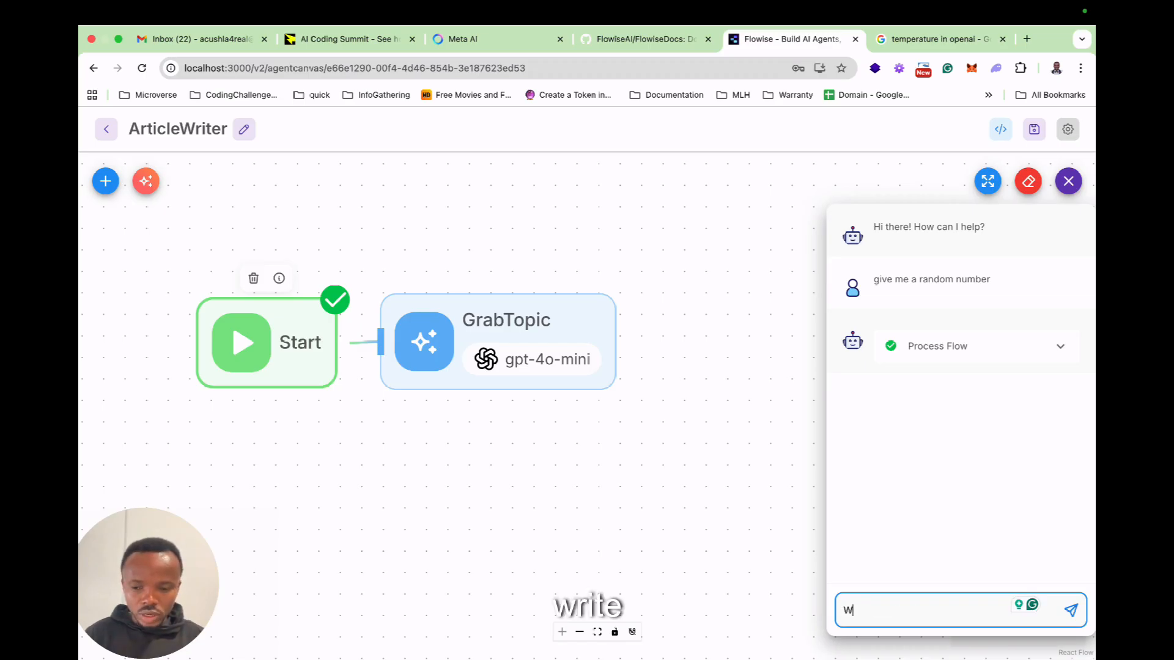
pyautogui.write('rite about job ')
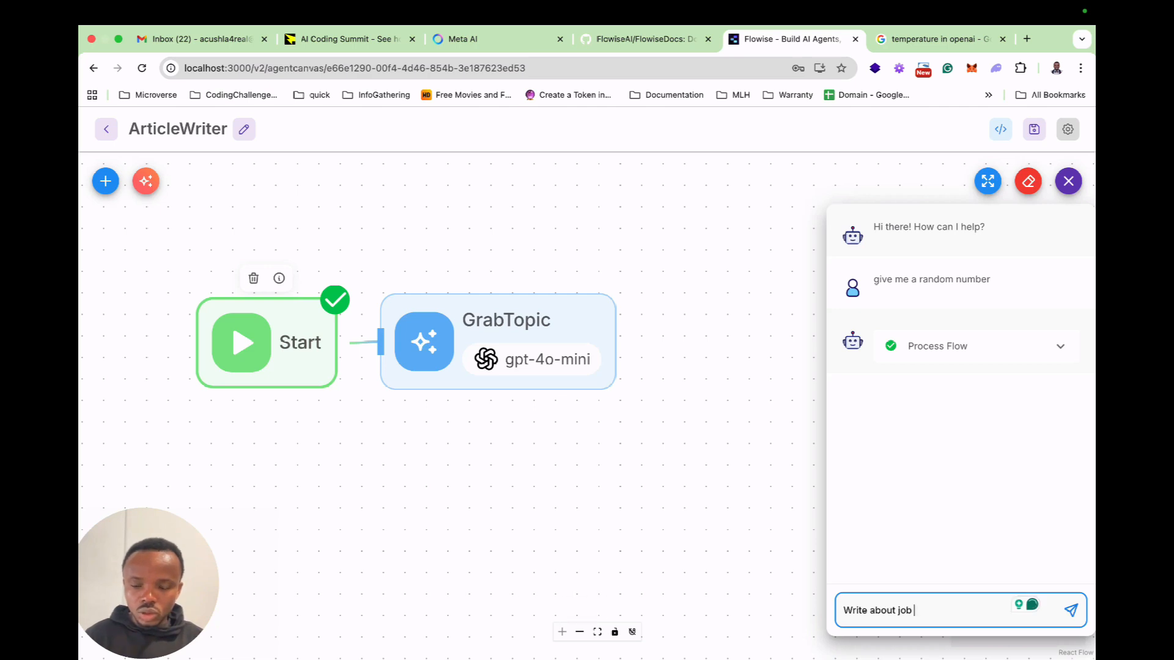
pyautogui.write('securite')
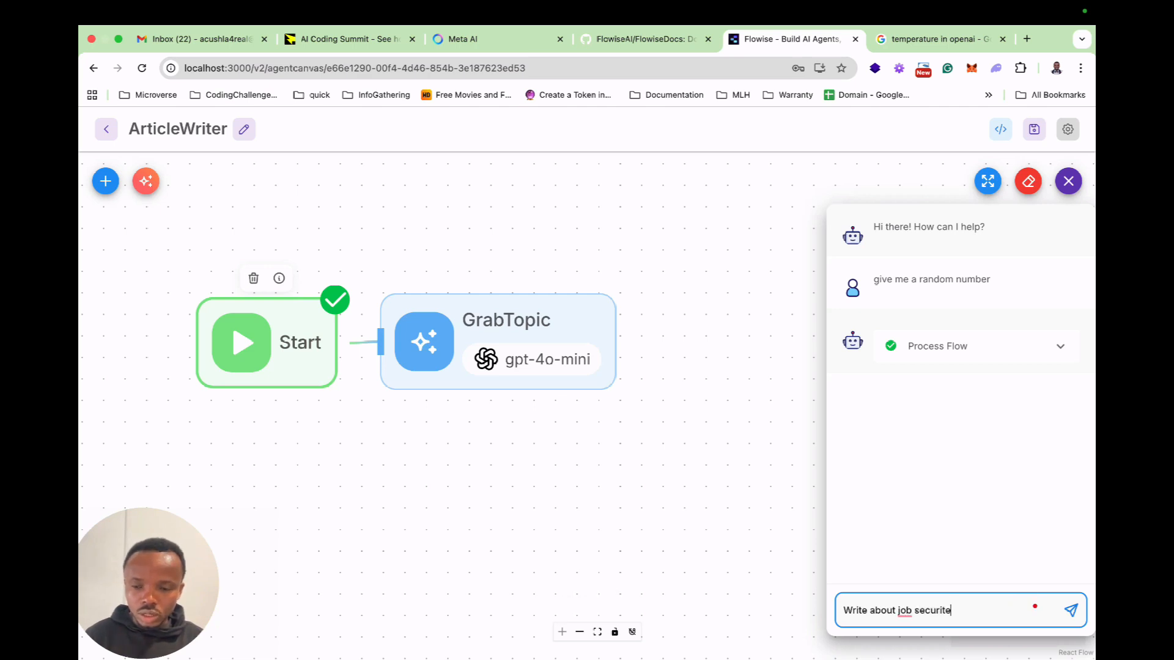
pyautogui.press('BackSpace')
pyautogui.press('BackSpace')
pyautogui.press('BackSpace')
pyautogui.press('BackSpace')
pyautogui.press('BackSpace')
pyautogui.press('BackSpace')
pyautogui.press('BackSpace')
pyautogui.press('BackSpace')
pyautogui.press('BackSpace')
pyautogui.press('BackSpace')
pyautogui.press('BackSpace')
pyautogui.press('BackSpace')
pyautogui.press('BackSpace')
pyautogui.press('BackSpace')
pyautogui.press('BackSpace')
pyautogui.press('BackSpace')
pyautogui.press('BackSpace')
pyautogui.press('BackSpace')
pyautogui.press('BackSpace')
pyautogui.press('BackSpace')
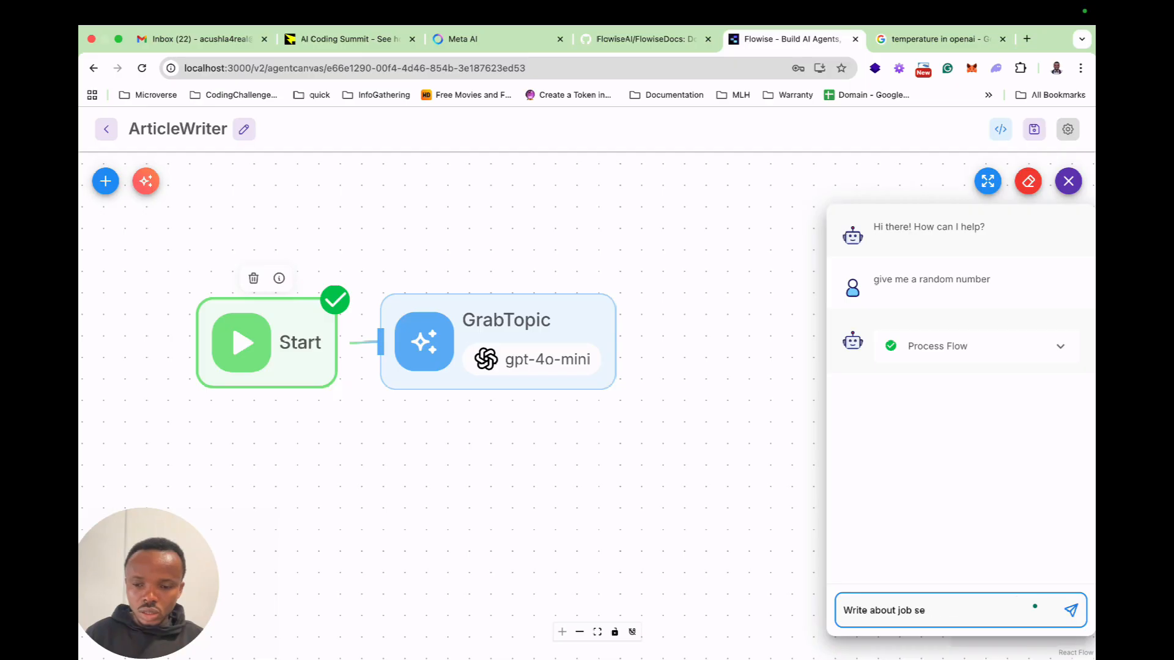
pyautogui.write('The jobs the')
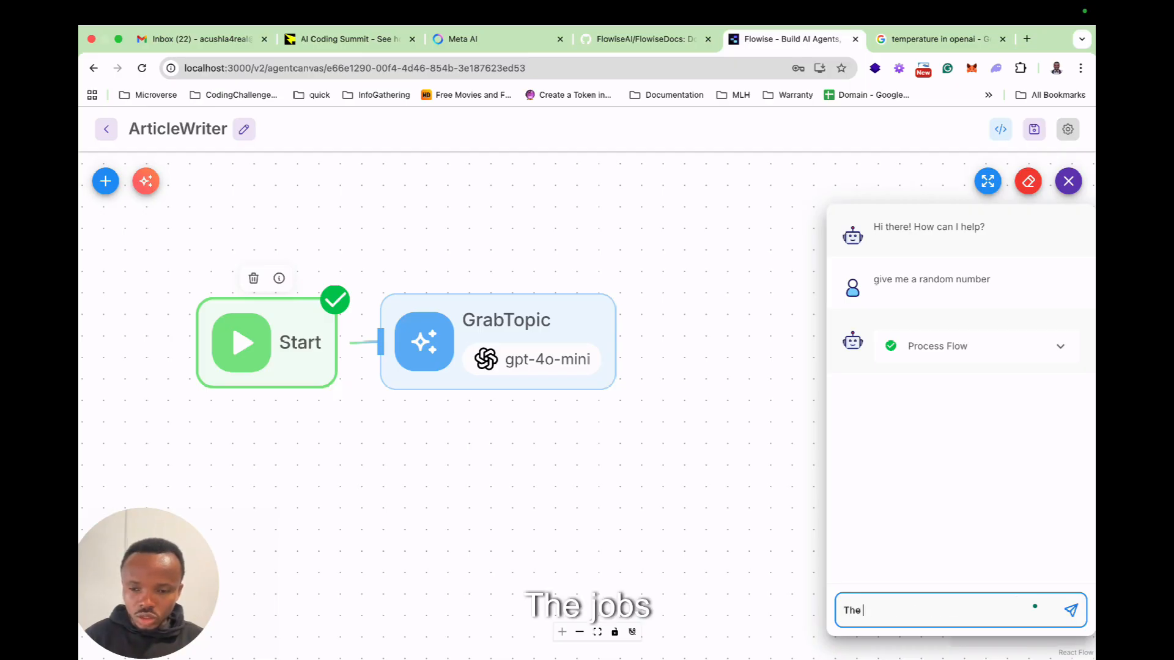
pyautogui.press('BackSpace')
pyautogui.press('BackSpace')
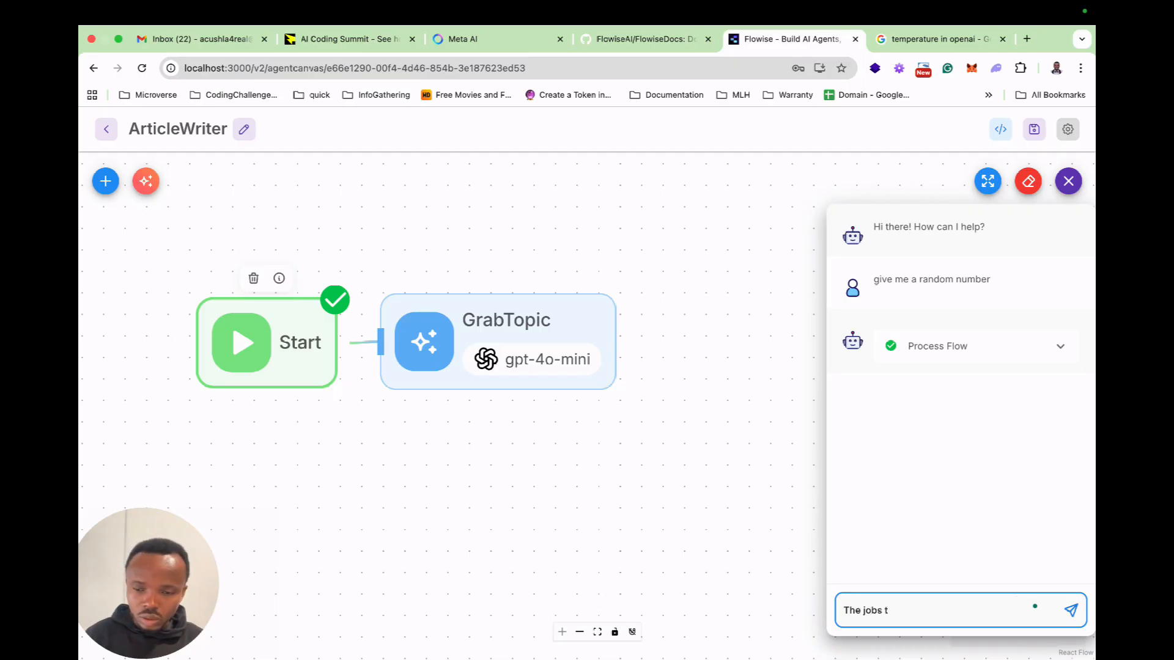
pyautogui.press('BackSpace')
pyautogui.press('BackSpace')
pyautogui.press('BackSpace')
pyautogui.press('BackSpace')
pyautogui.press('BackSpace')
pyautogui.press('BackSpace')
pyautogui.press('BackSpace')
pyautogui.press('BackSpace')
# Send the message "AI impact on current jobs come 2027" in the chat to test topic extraction.
pyautogui.write('AI')
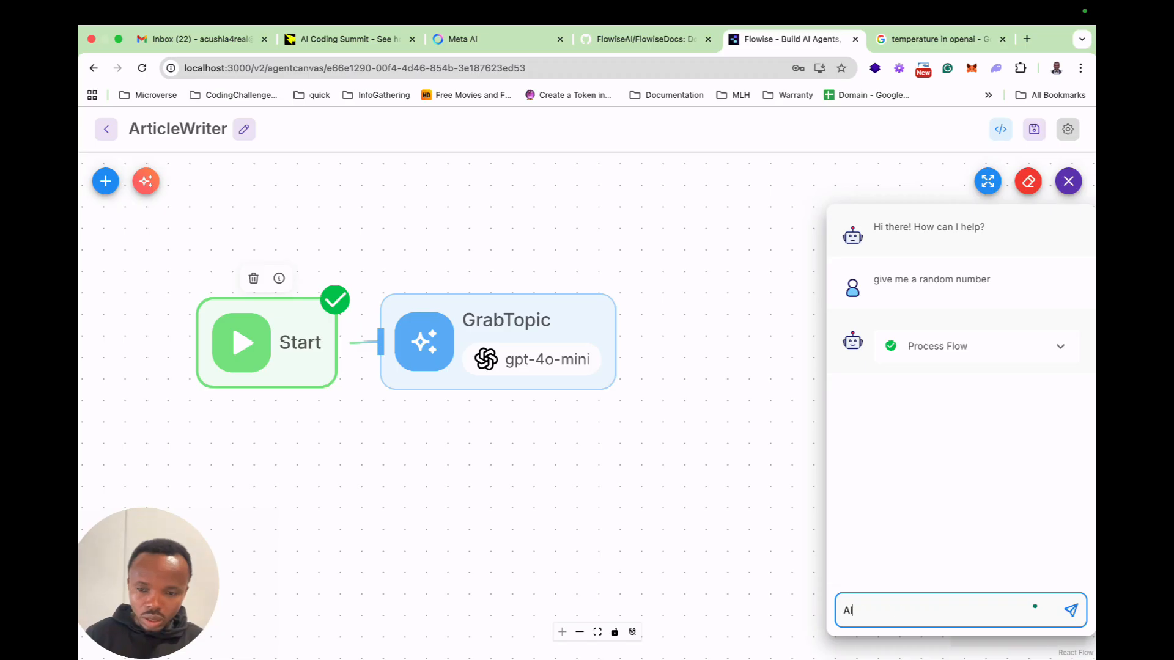
pyautogui.write(' impact on')
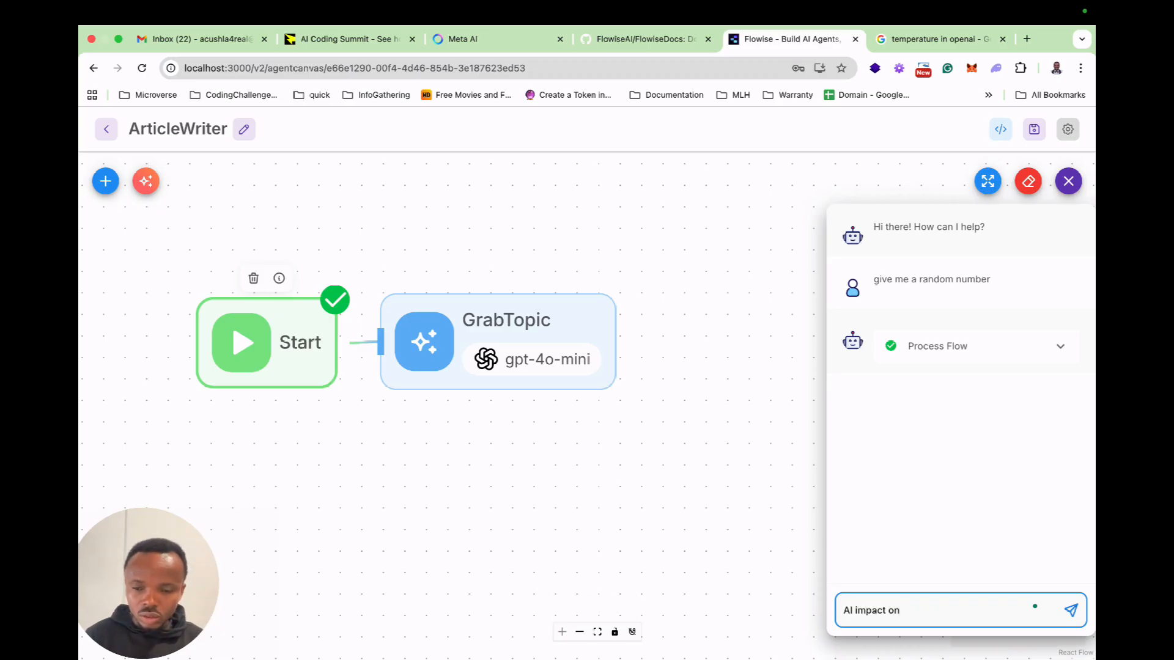
pyautogui.write(' current jobs come 2027')
pyautogui.press('Return')
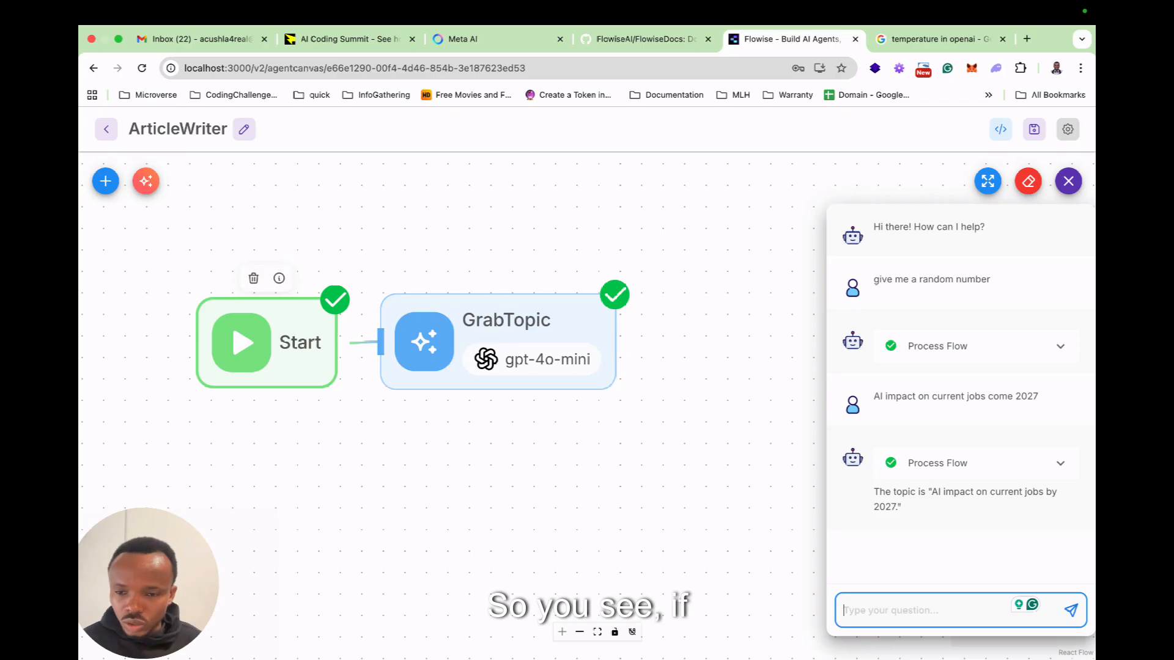
# Inspect the process flow of the random-number run and of the latest run, including the node details.
pyautogui.click(1059, 346)
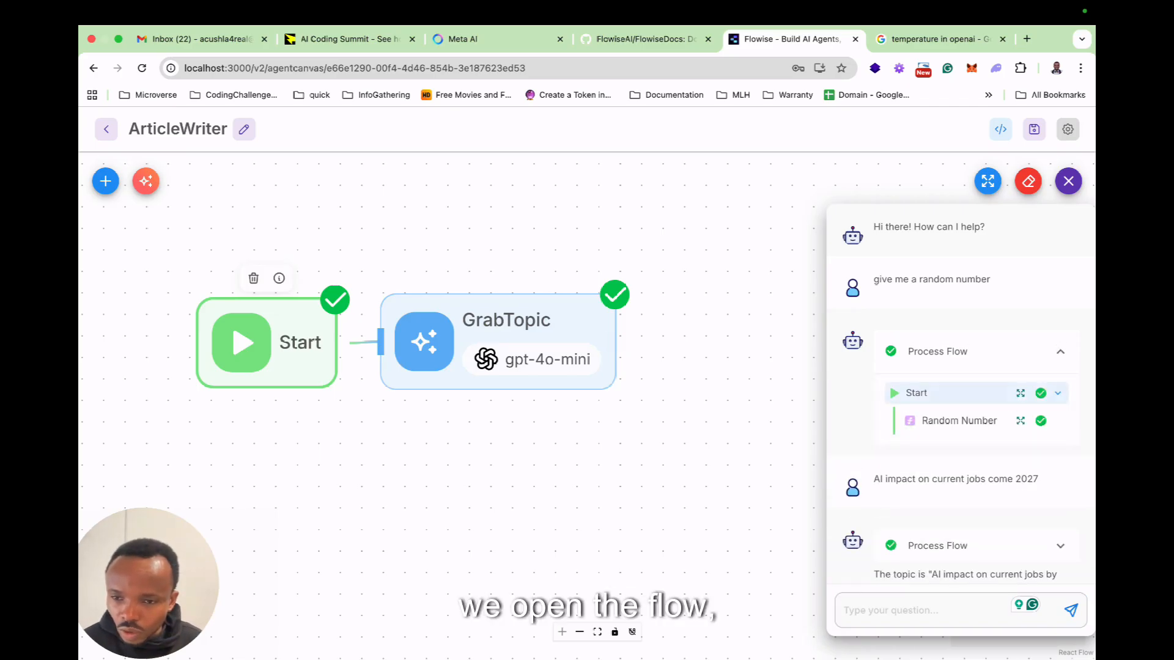
pyautogui.click(1020, 393)
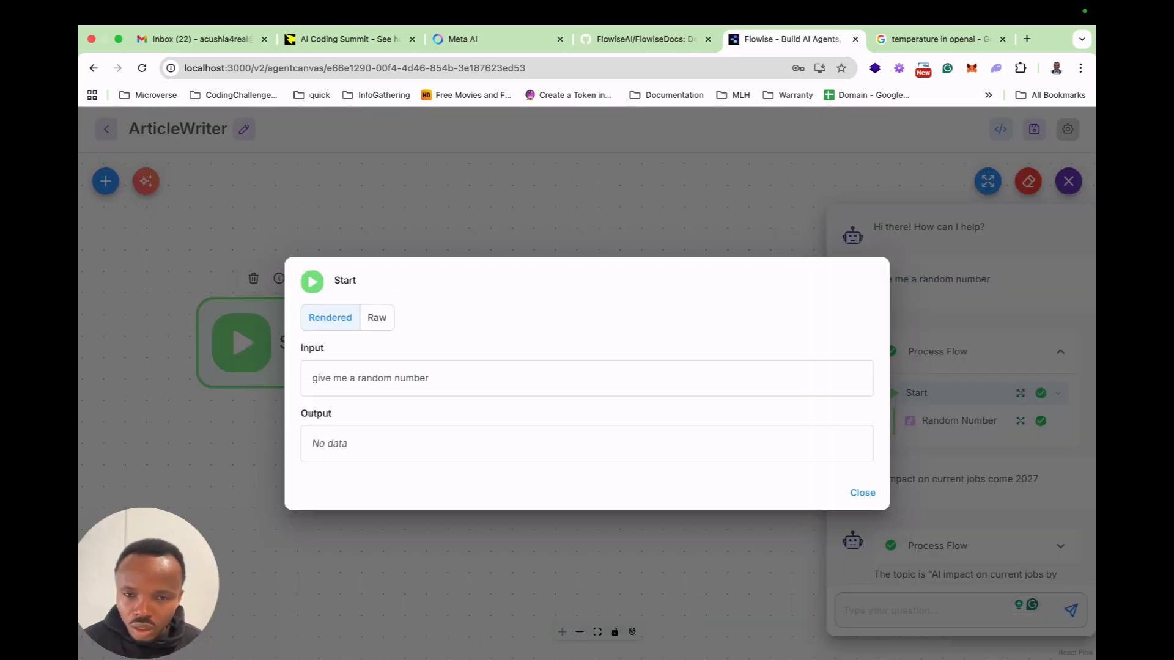
pyautogui.click(1020, 393)
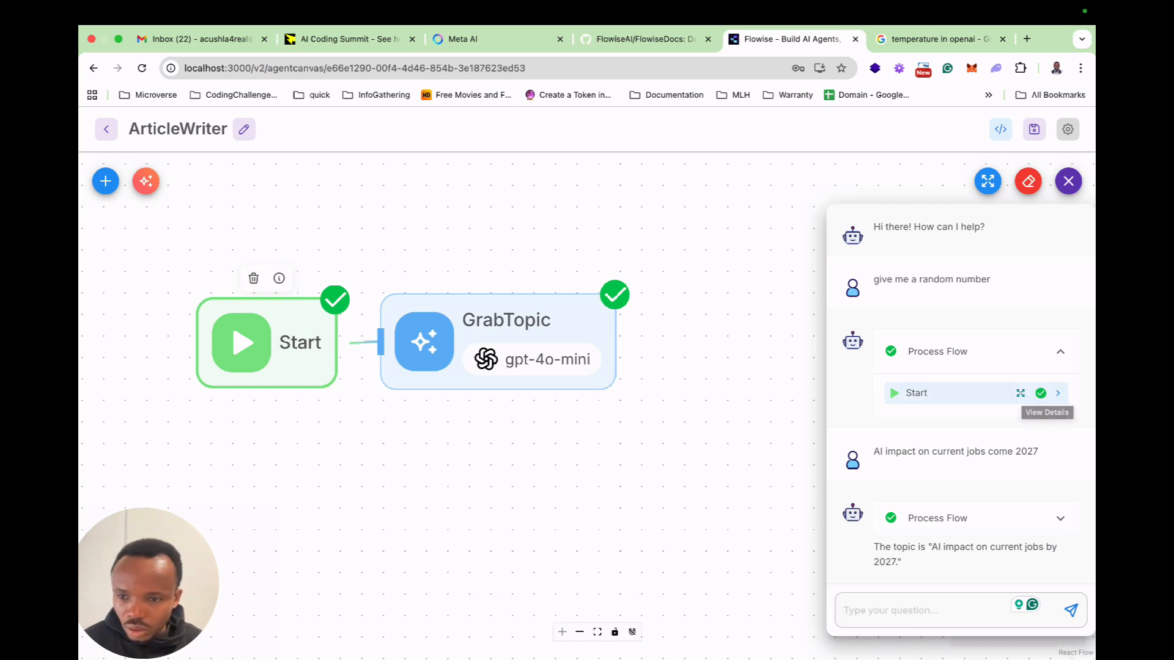
pyautogui.click(1057, 393)
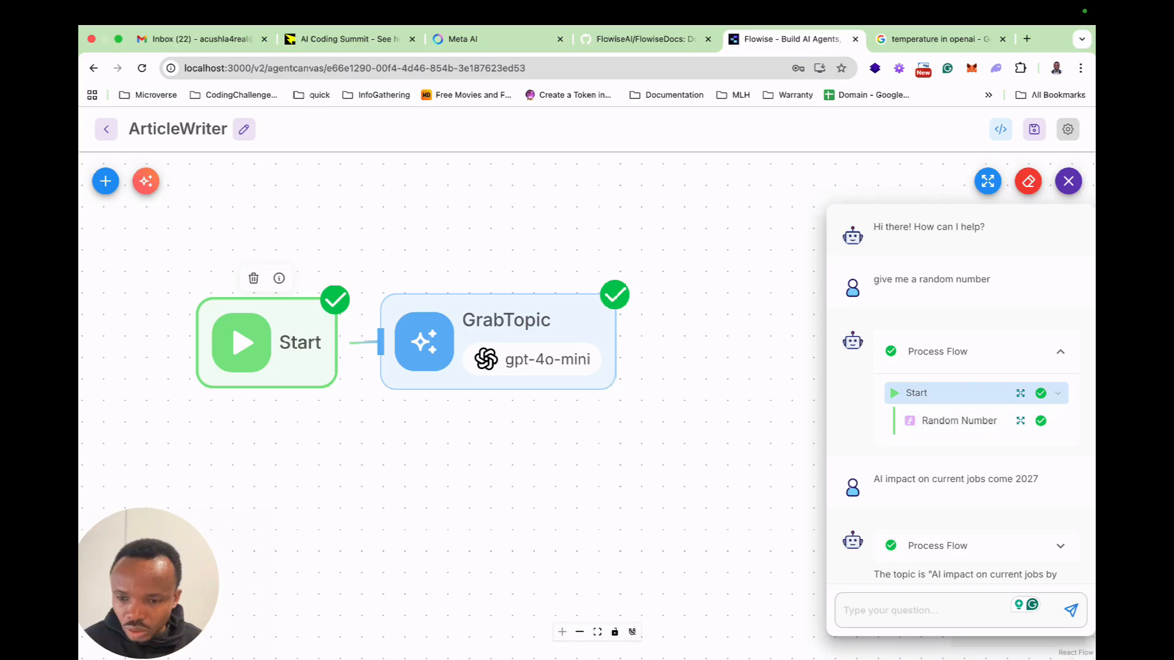
pyautogui.scroll(-1, 1060, 516)
pyautogui.click(1060, 517)
pyautogui.scroll(-2, 1060, 513)
pyautogui.click(1020, 509)
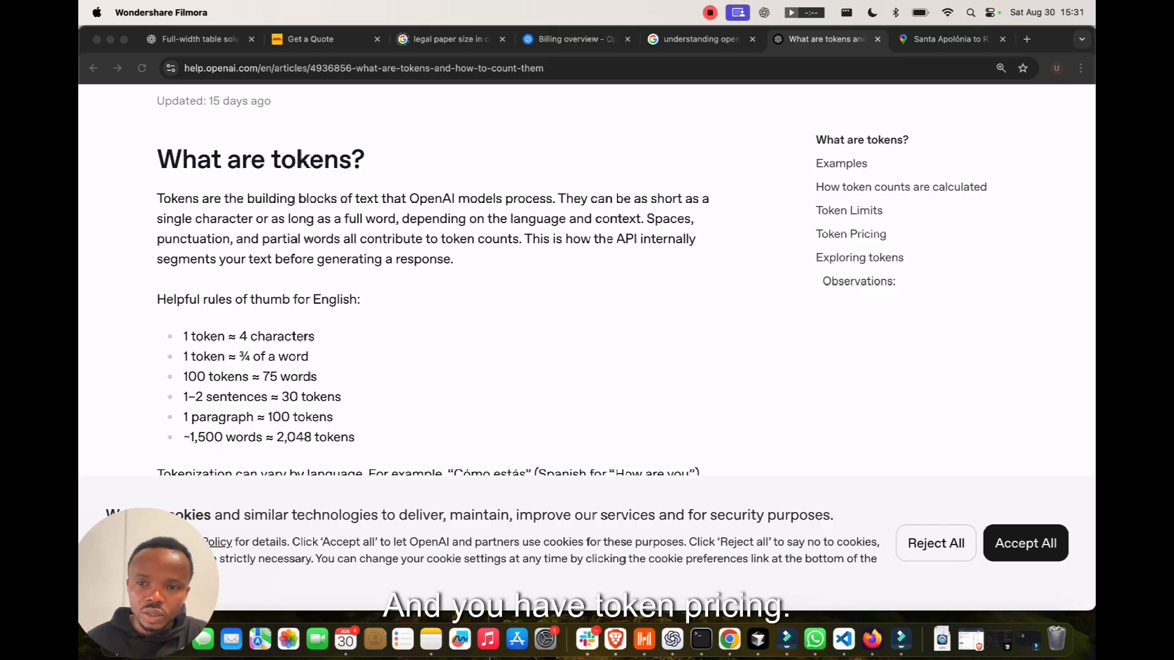
# Read OpenAI's help article on tokens in the other browser window, covering the rules of thumb, examples, Token Pricing, Exploring tokens and Observations.
pyautogui.click(850, 234)
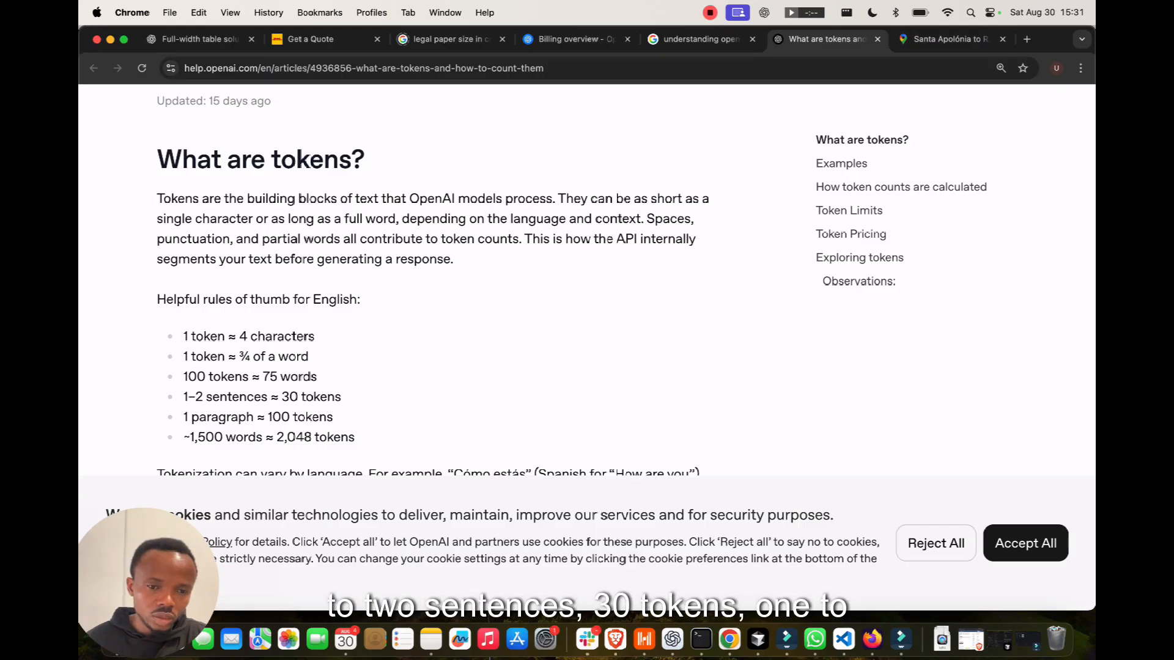
pyautogui.scroll(-2, 428, 275)
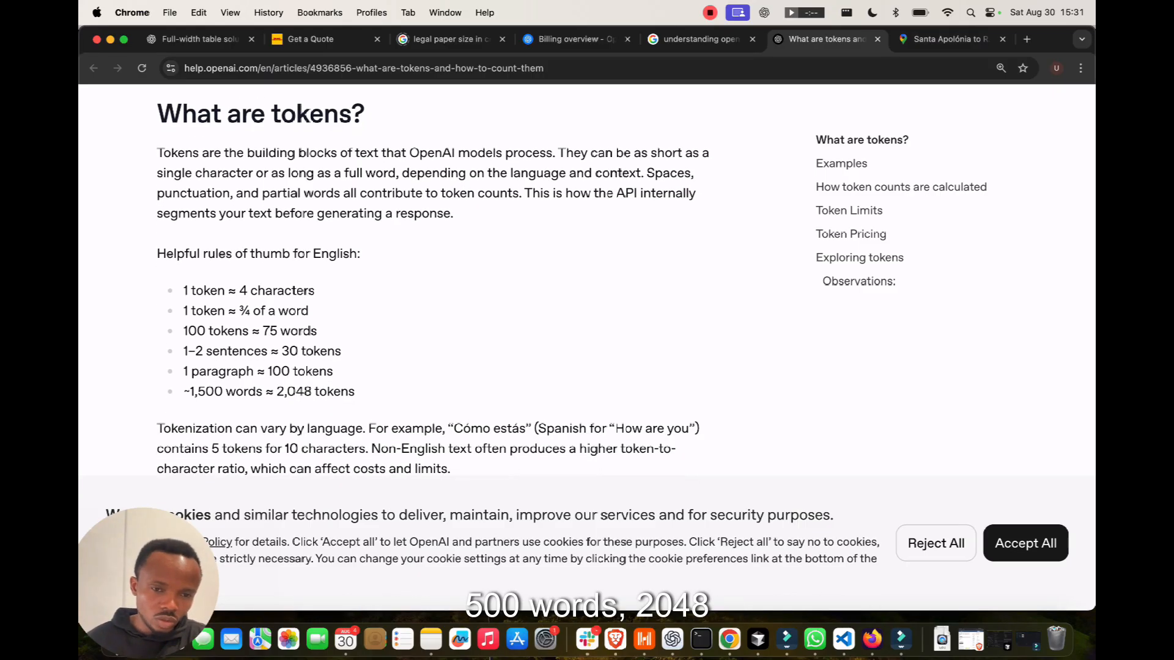
pyautogui.scroll(-5, 428, 275)
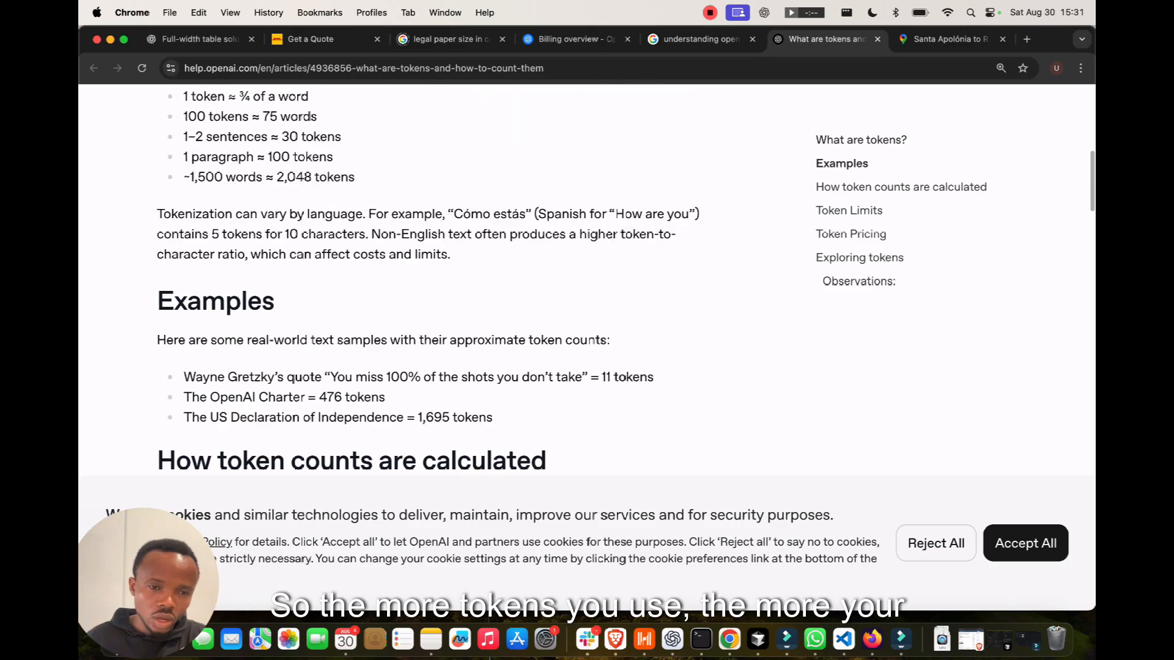
pyautogui.scroll(8, 428, 275)
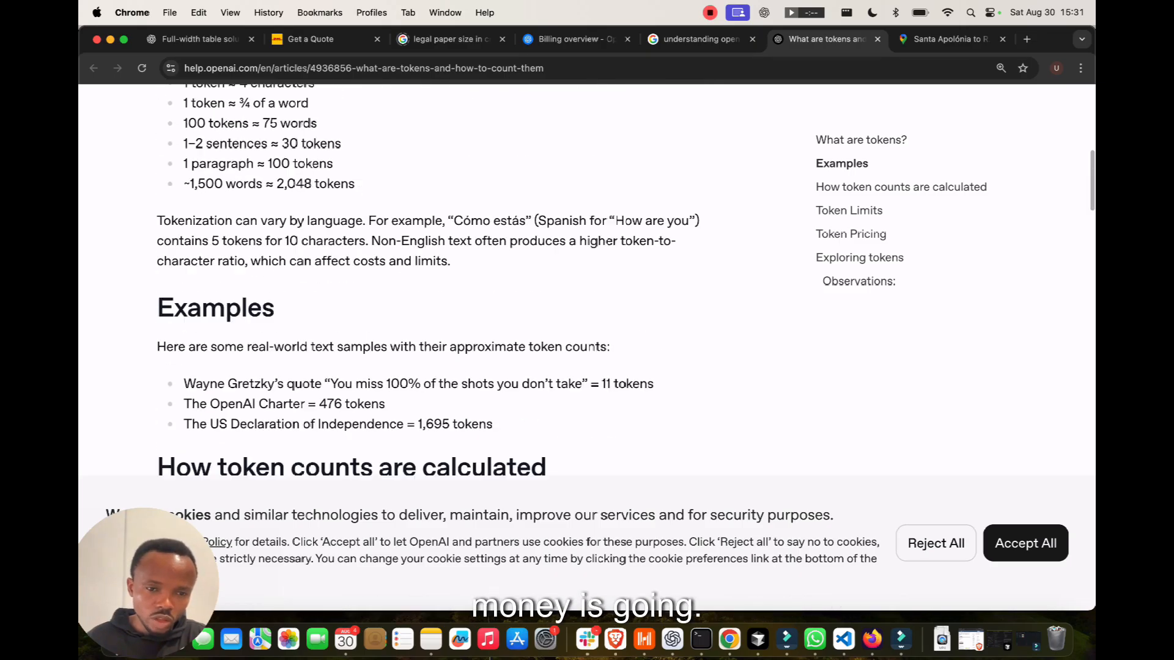
pyautogui.scroll(-2, 428, 275)
pyautogui.click(850, 234)
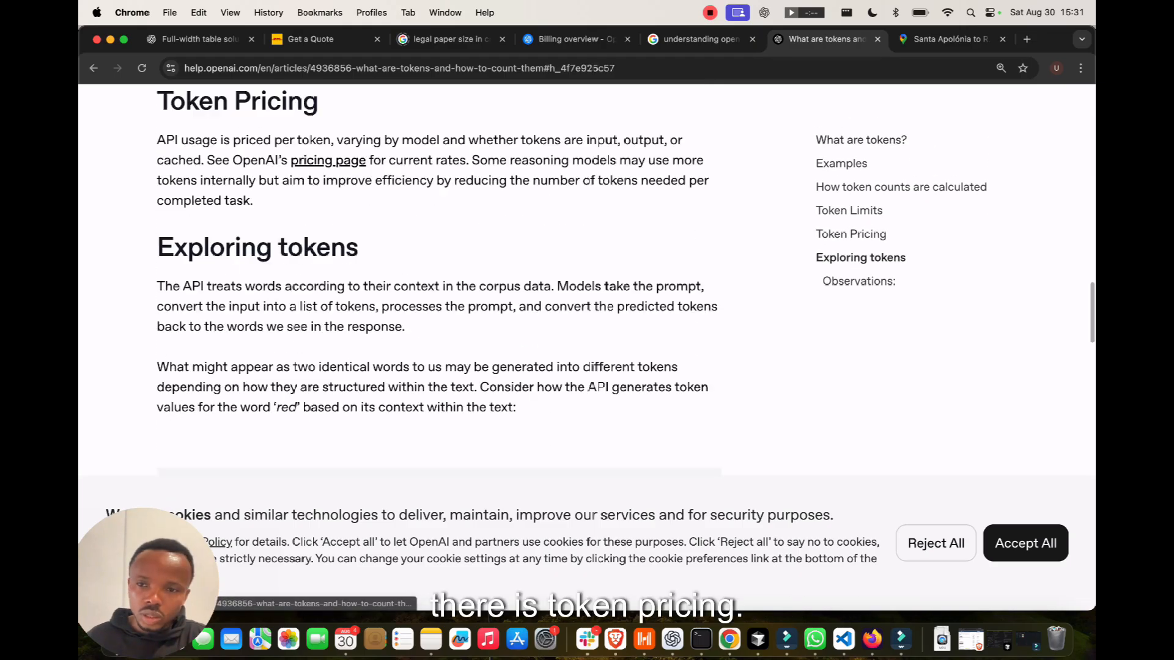
pyautogui.scroll(-5, 439, 280)
pyautogui.scroll(-3, 439, 280)
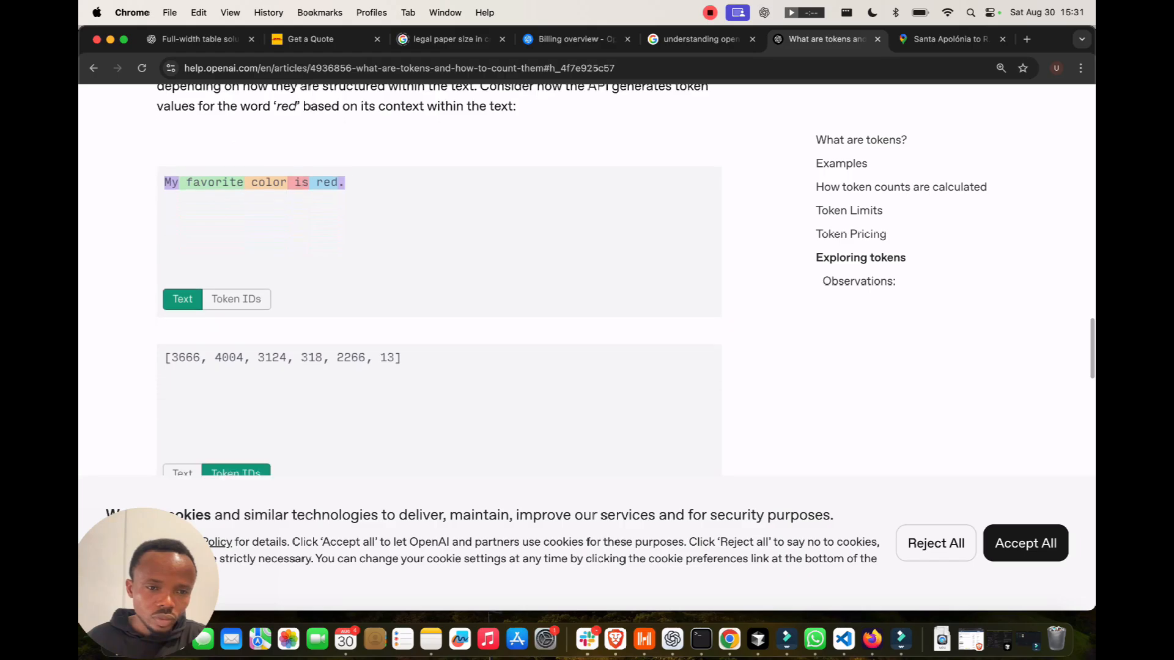
pyautogui.scroll(5, 438, 280)
pyautogui.scroll(3, 438, 280)
pyautogui.scroll(-9, 439, 280)
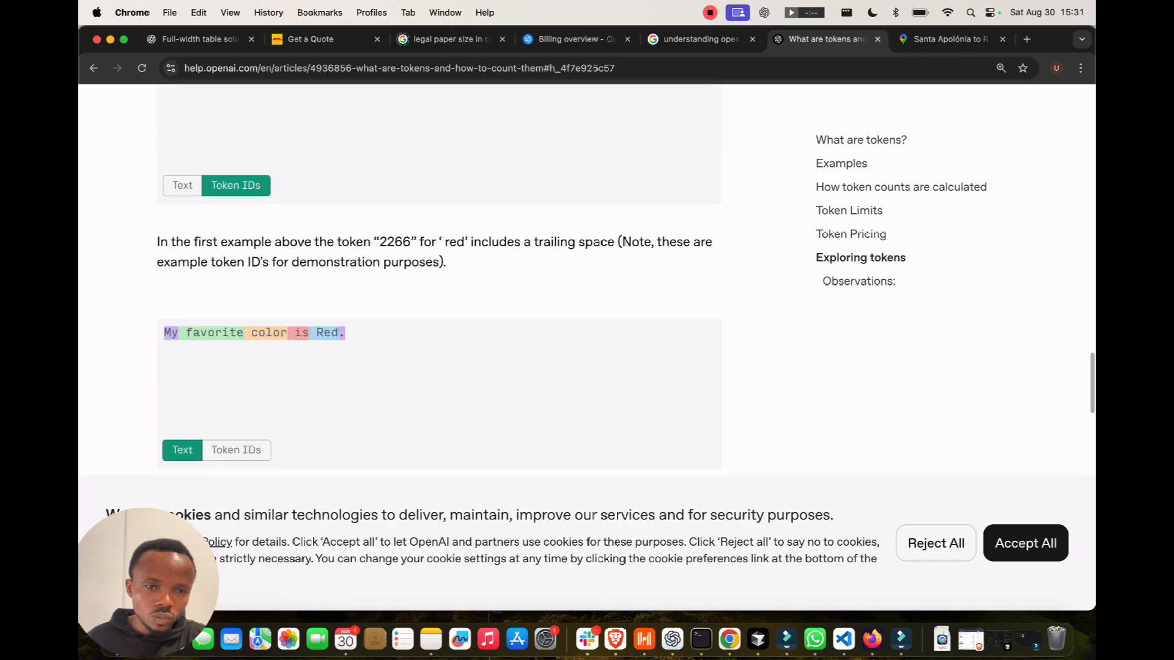
pyautogui.scroll(-7, 438, 280)
pyautogui.scroll(-5, 438, 280)
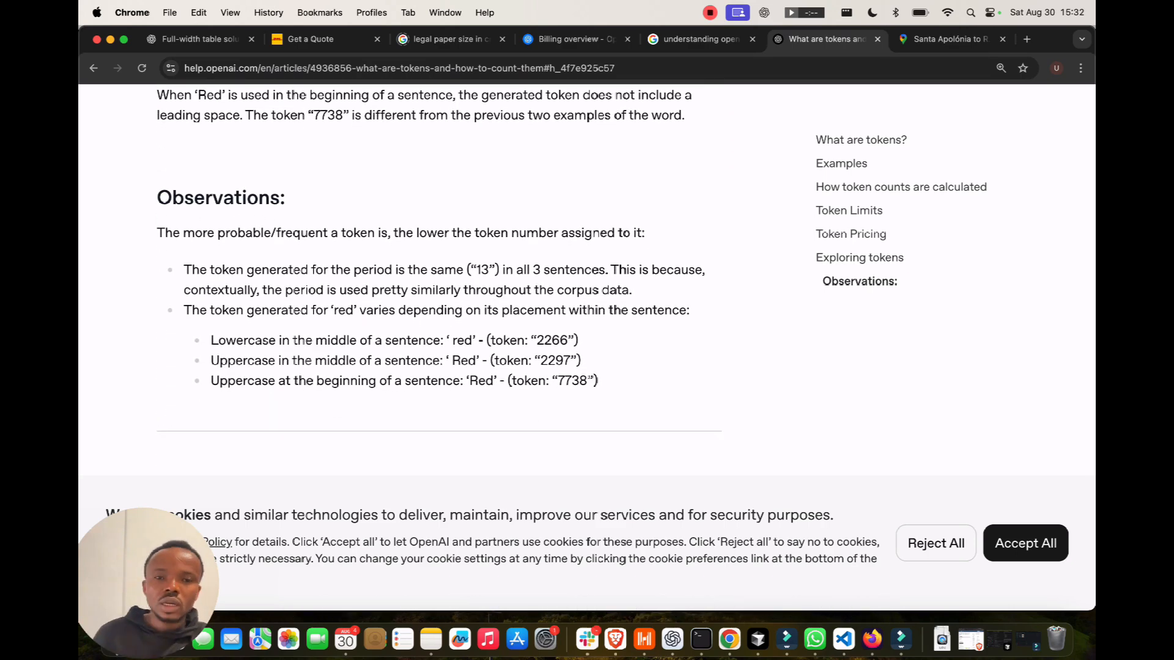
# Switch back to Flowise, check the memory and response options in the GrabTopic node's settings and close them.
pyautogui.hotkey('ctrl', 'Right')
pyautogui.hotkey('ctrl', 'Right')
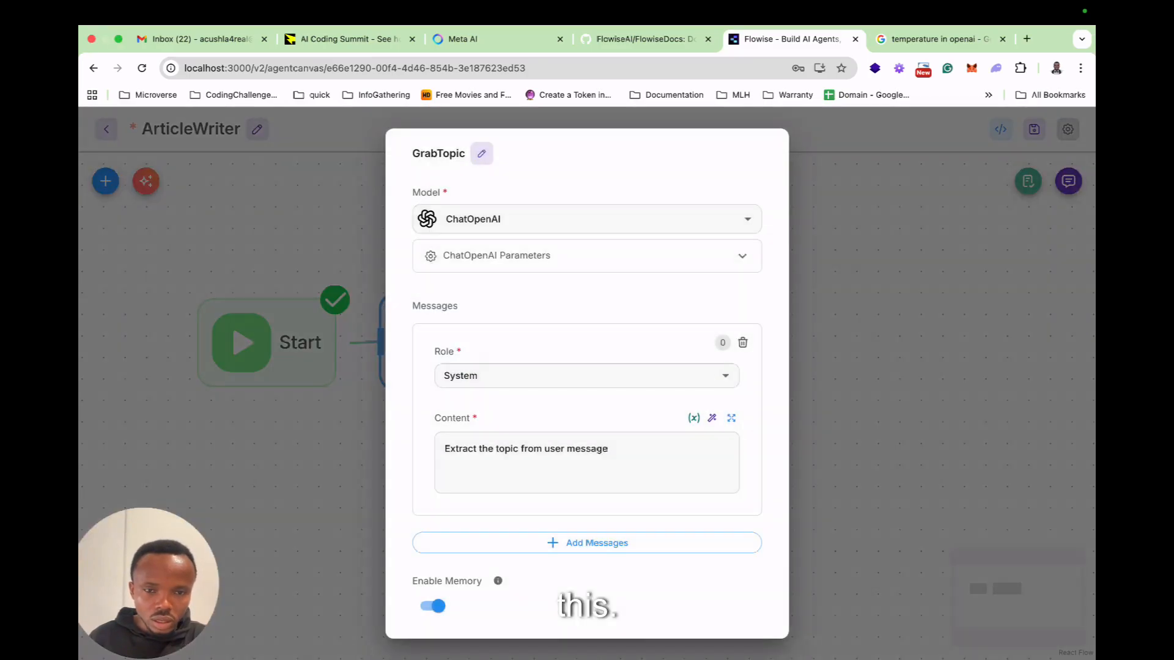
pyautogui.scroll(-5, 587, 379)
pyautogui.scroll(2, 587, 379)
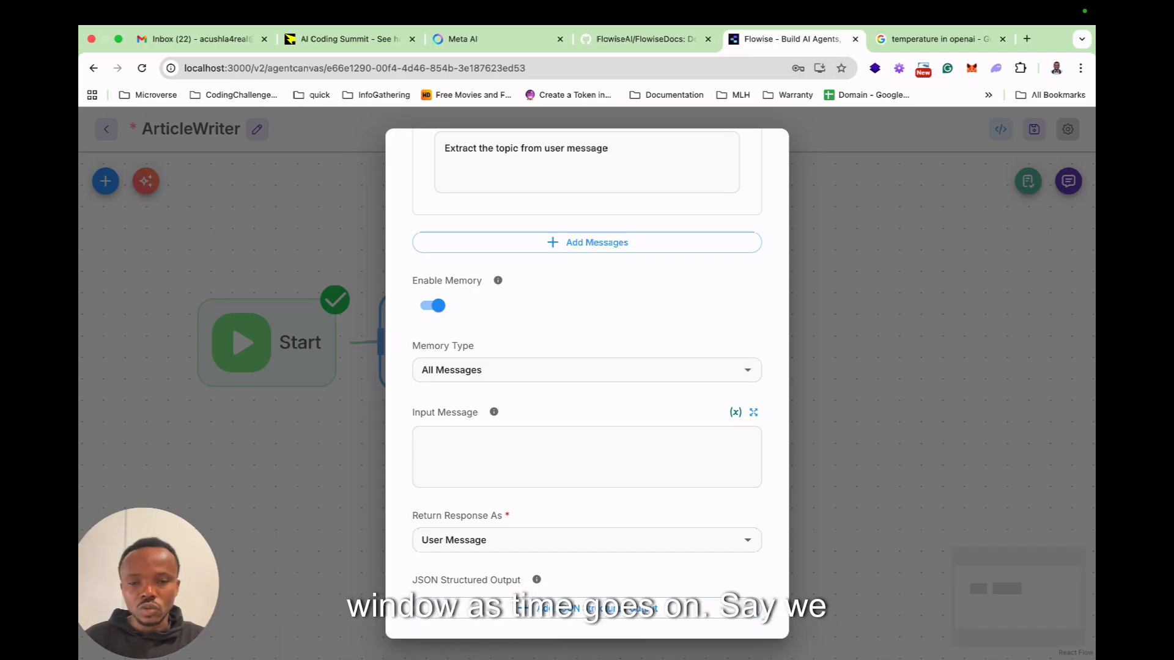
pyautogui.press('Escape')
# Duplicate the GrabTopic node and connect the original's output to the copy's input.
pyautogui.rightClick(499, 311)
pyautogui.press('Escape')
pyautogui.click(472, 273)
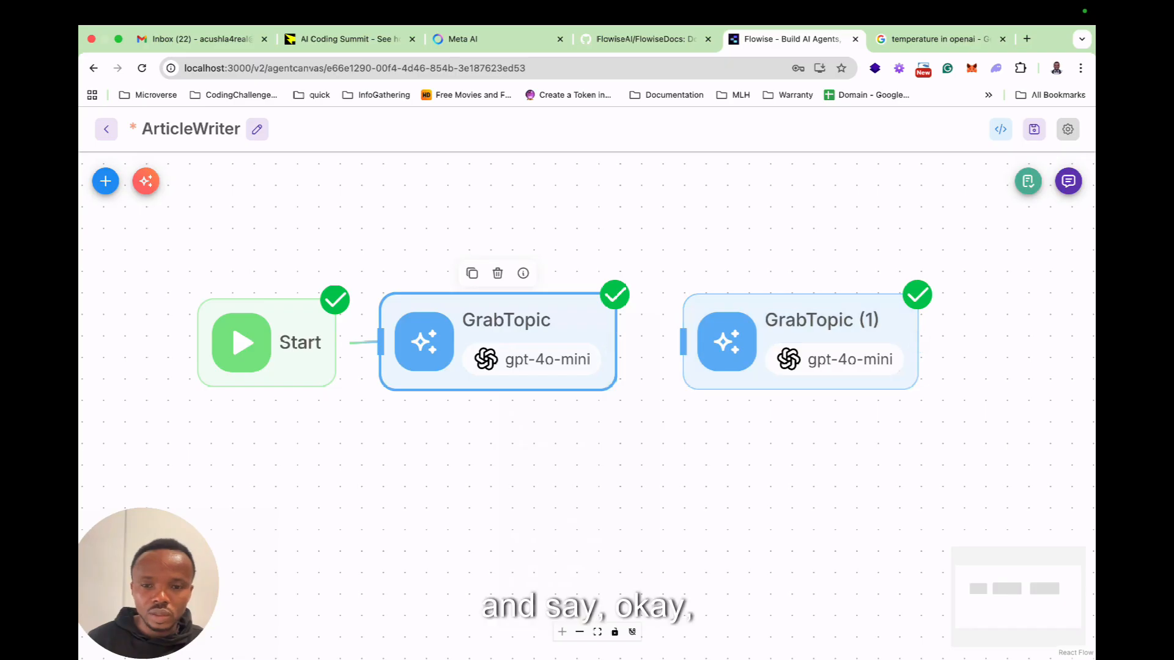
pyautogui.moveTo(615, 342); pyautogui.dragTo(683, 342)
# Open the duplicated node's settings, then switch to ChatGPT and copy the blog writer prompt skeleton above the Critic Agent section.
pyautogui.doubleClick(801, 341)
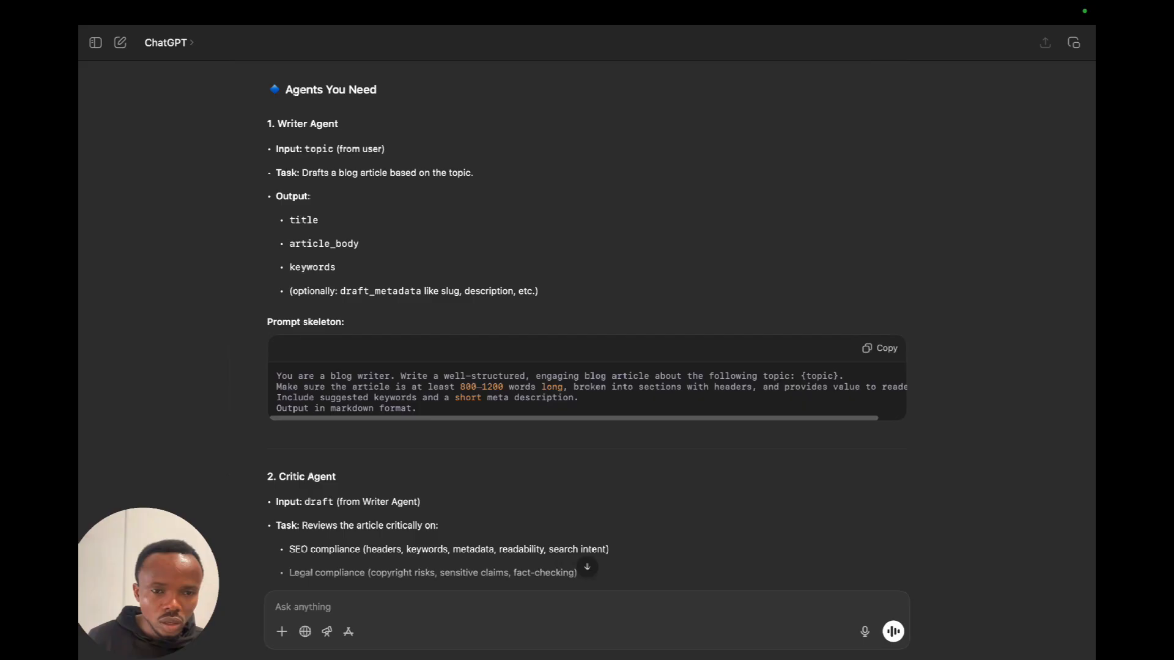
pyautogui.scroll(-4, 587, 330)
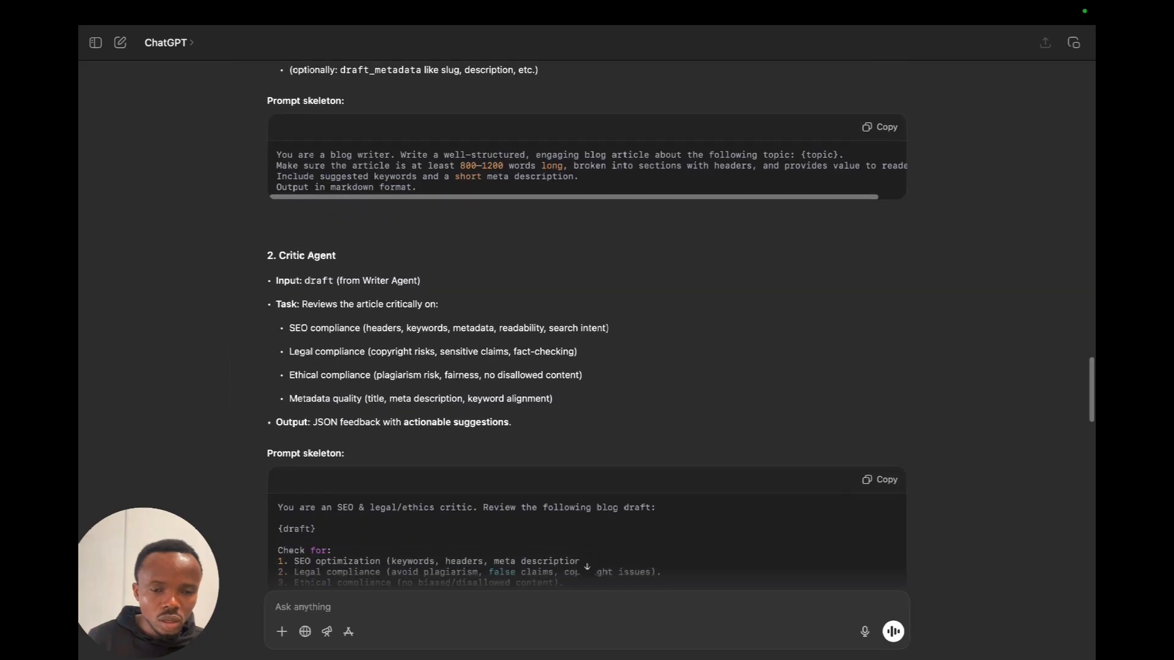
pyautogui.scroll(-2, 587, 330)
pyautogui.scroll(1, 586, 330)
pyautogui.scroll(-1, 586, 330)
pyautogui.scroll(1, 587, 330)
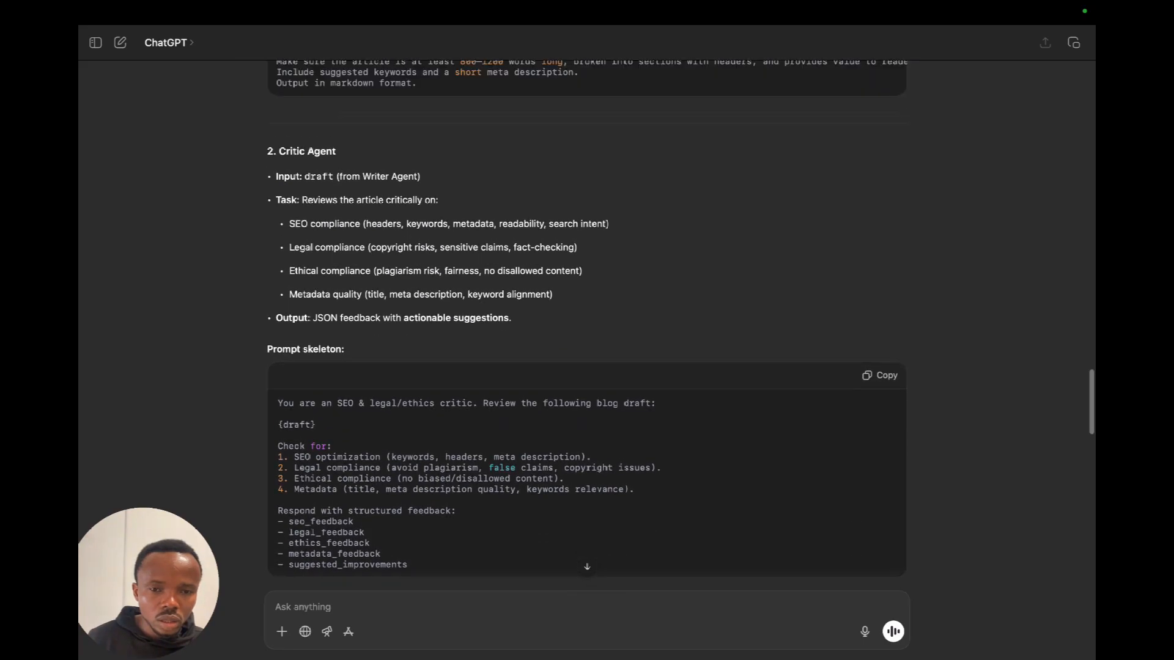
pyautogui.scroll(3, 587, 331)
pyautogui.click(879, 231)
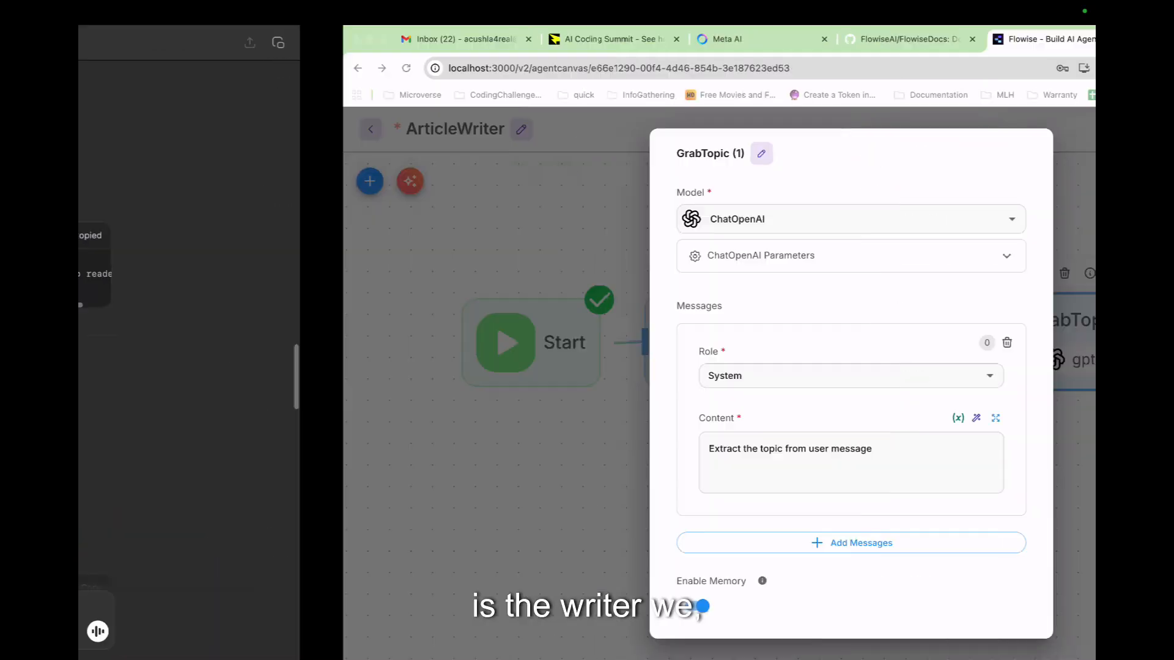
# Return to Flowise, replace the duplicated node's System message content with the copied blog writer prompt and read it through.
pyautogui.tripleClick(600, 450)
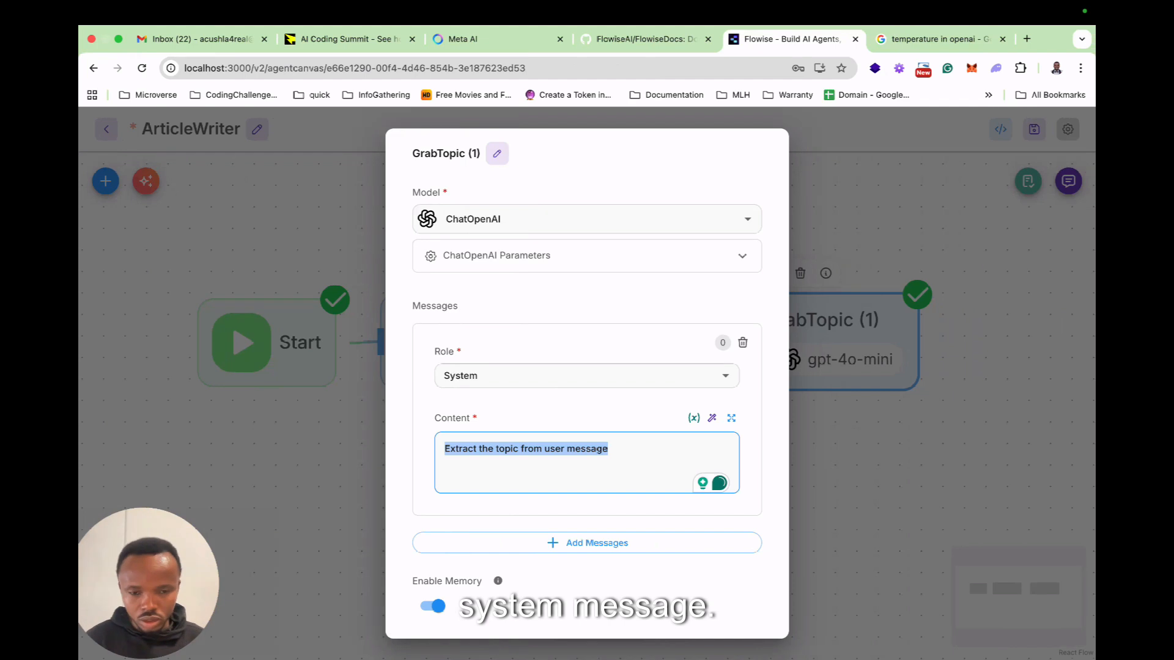
pyautogui.press('super+v')
pyautogui.scroll(3, 592, 460)
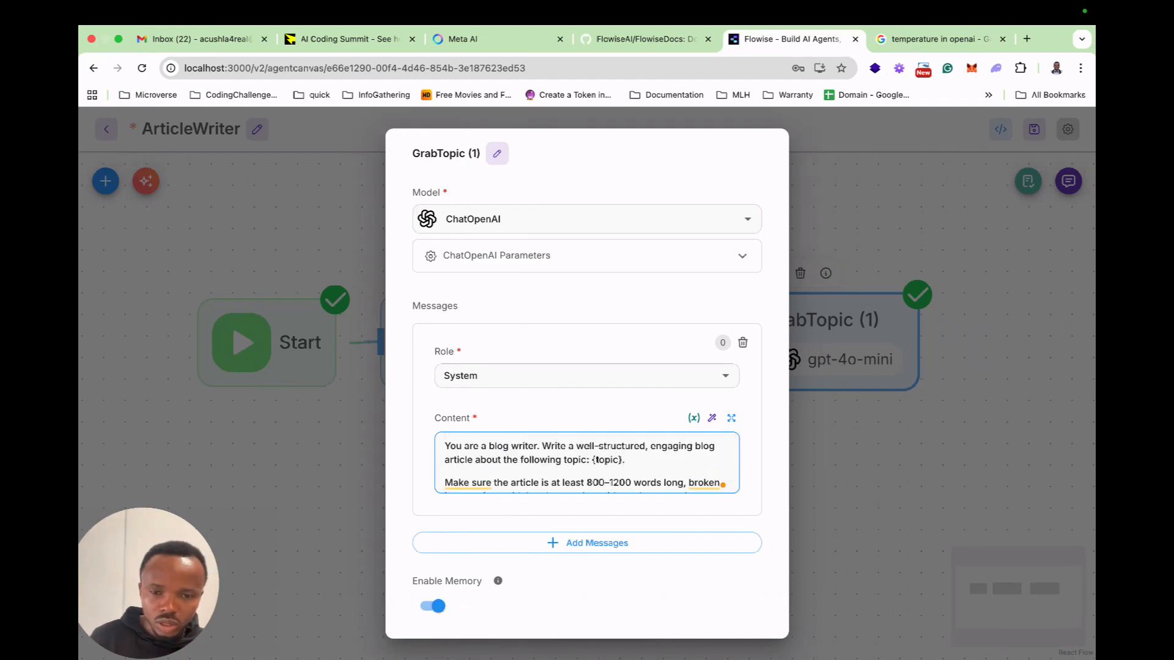
pyautogui.scroll(-1, 587, 463)
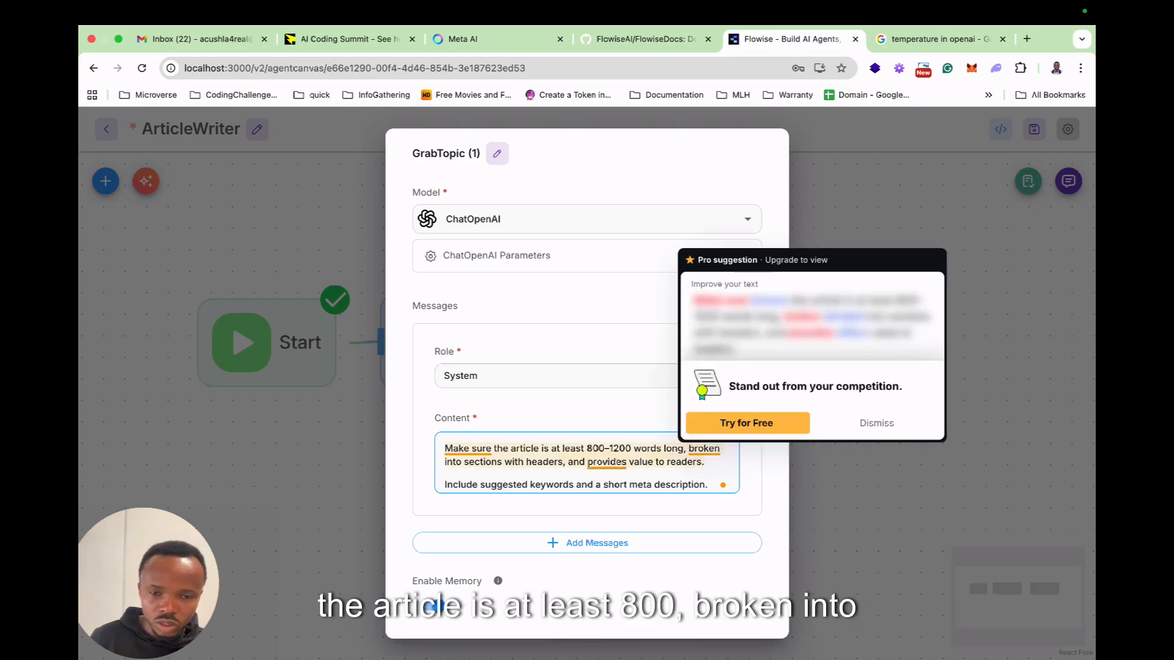
pyautogui.scroll(-1, 587, 462)
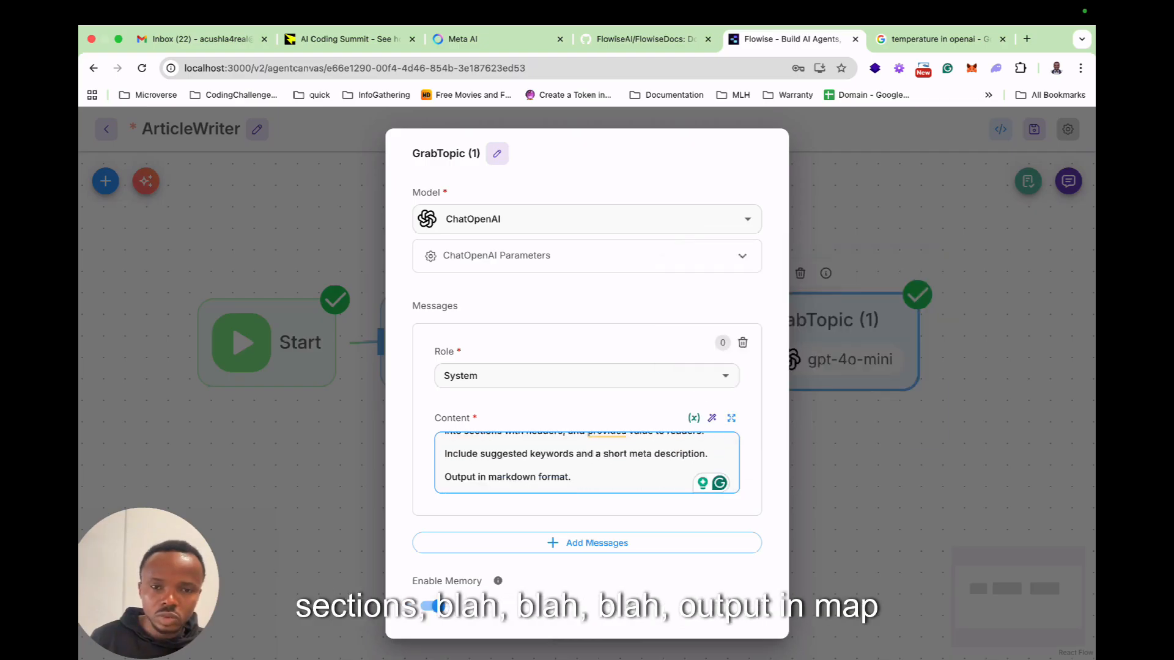
# Check the memory, input message and response options in the duplicated node's settings and close them.
pyautogui.scroll(-3, 587, 382)
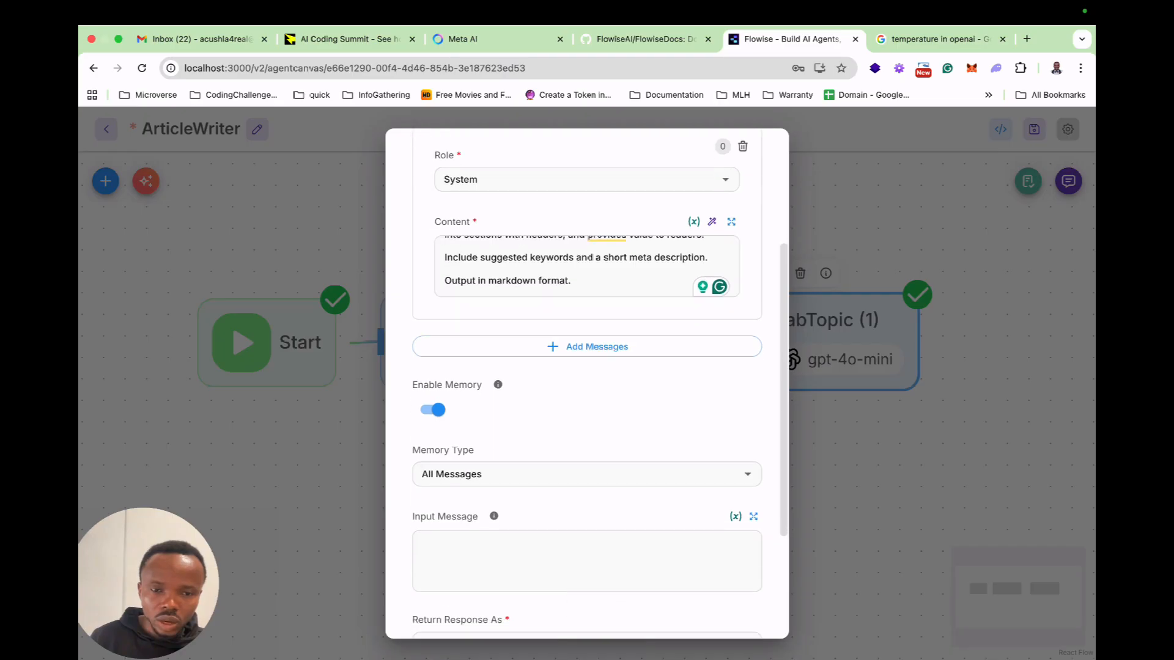
pyautogui.scroll(-1, 587, 382)
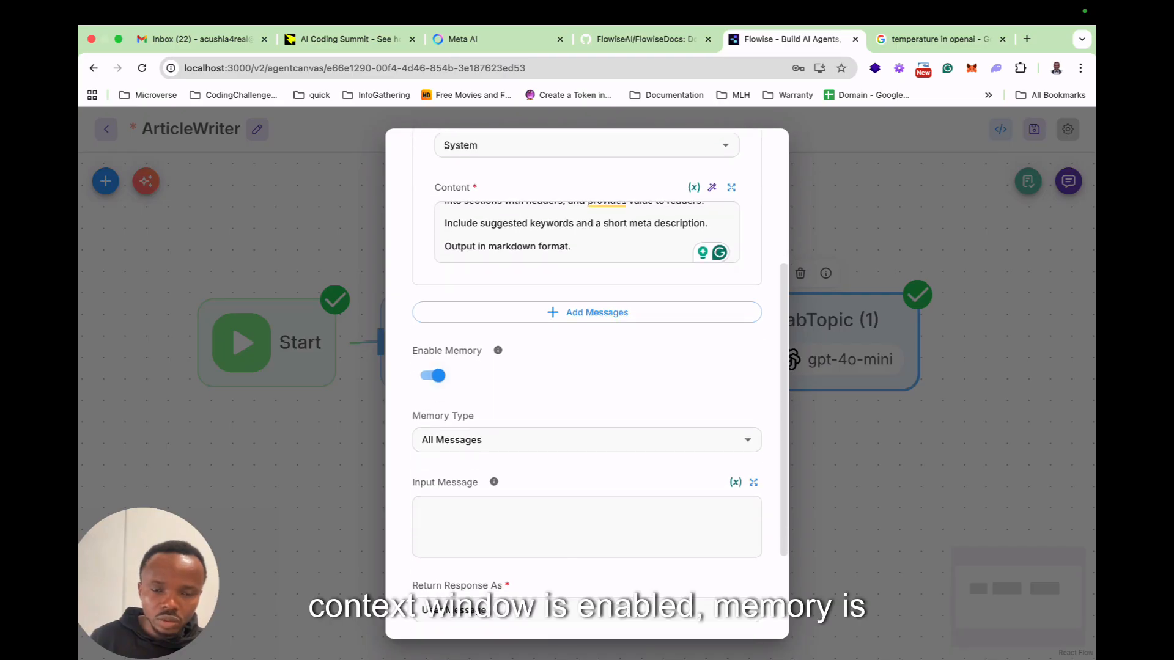
pyautogui.scroll(-3, 587, 382)
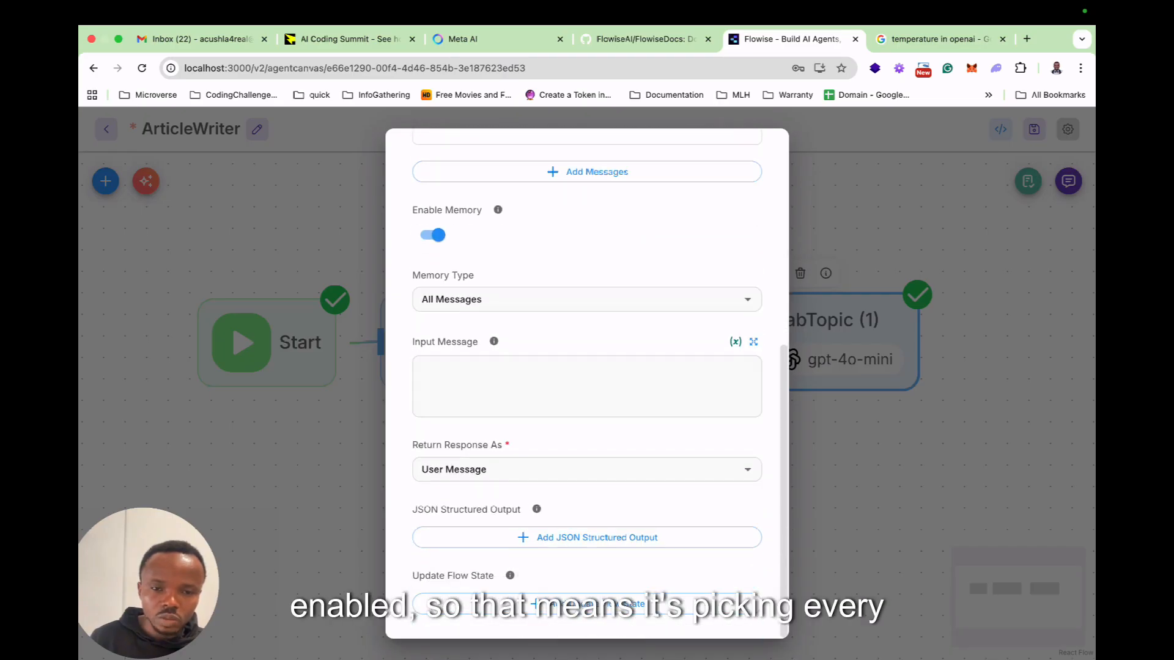
pyautogui.click(856, 428)
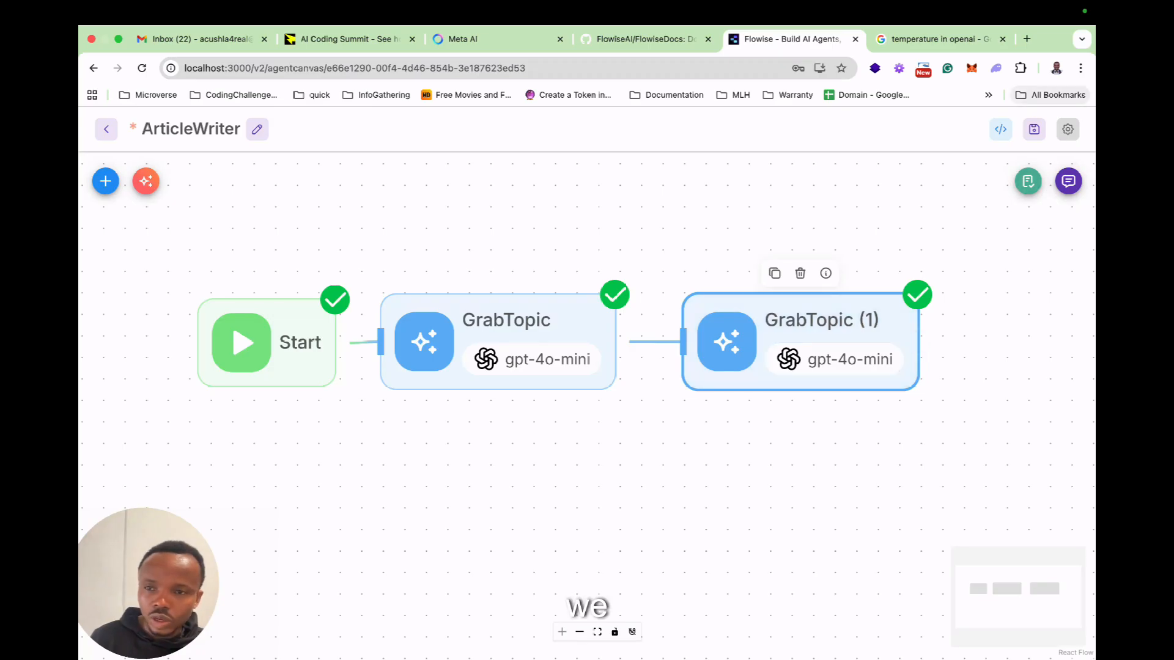
# Save the ArticleWriter flow, open its test chat and clear the entire chat history.
pyautogui.click(1033, 129)
pyautogui.click(1067, 181)
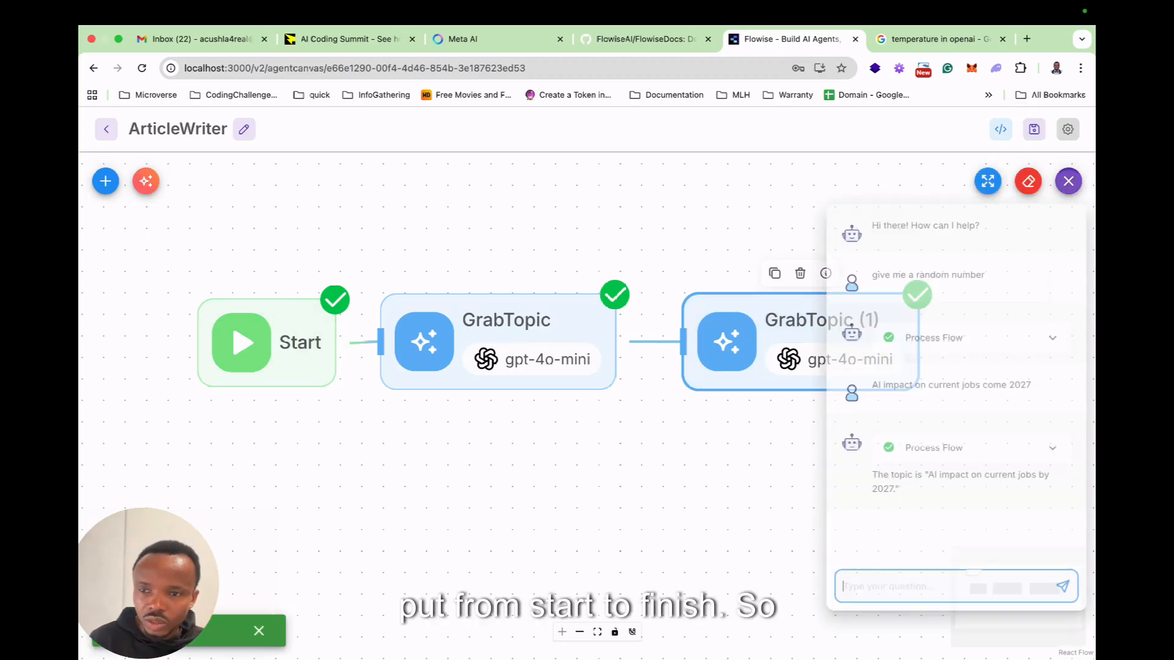
pyautogui.click(1028, 181)
pyautogui.click(707, 414)
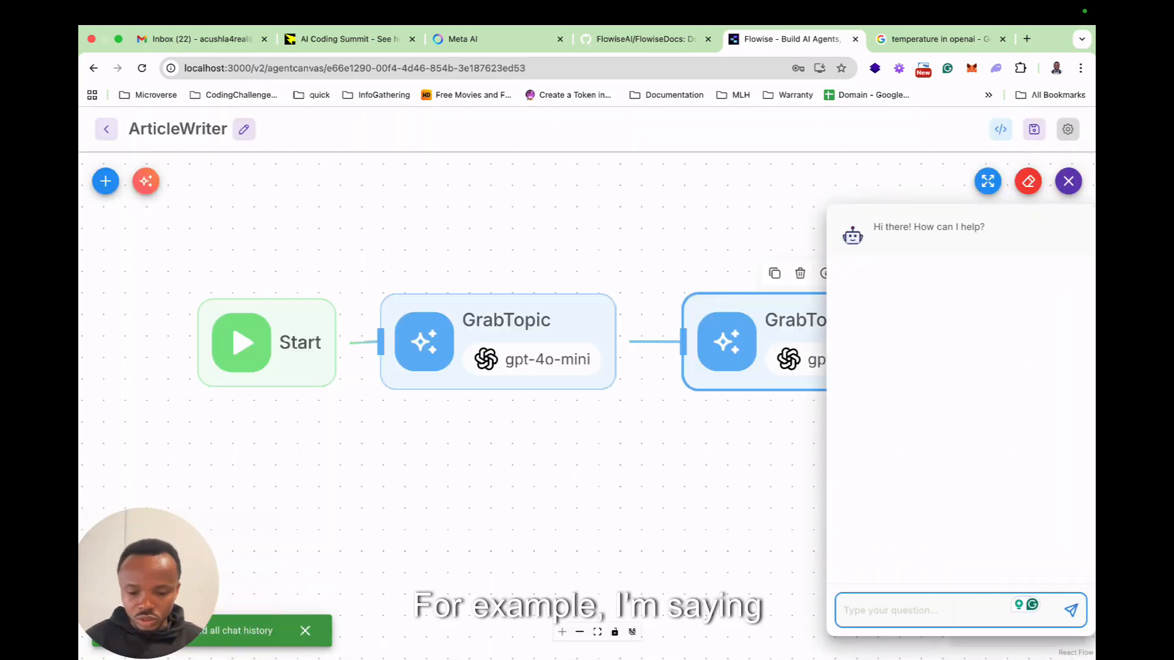
# Send the chat message "Write an article on the impact of AI on current jobs come 2027" to run the flow.
pyautogui.write('Write a')
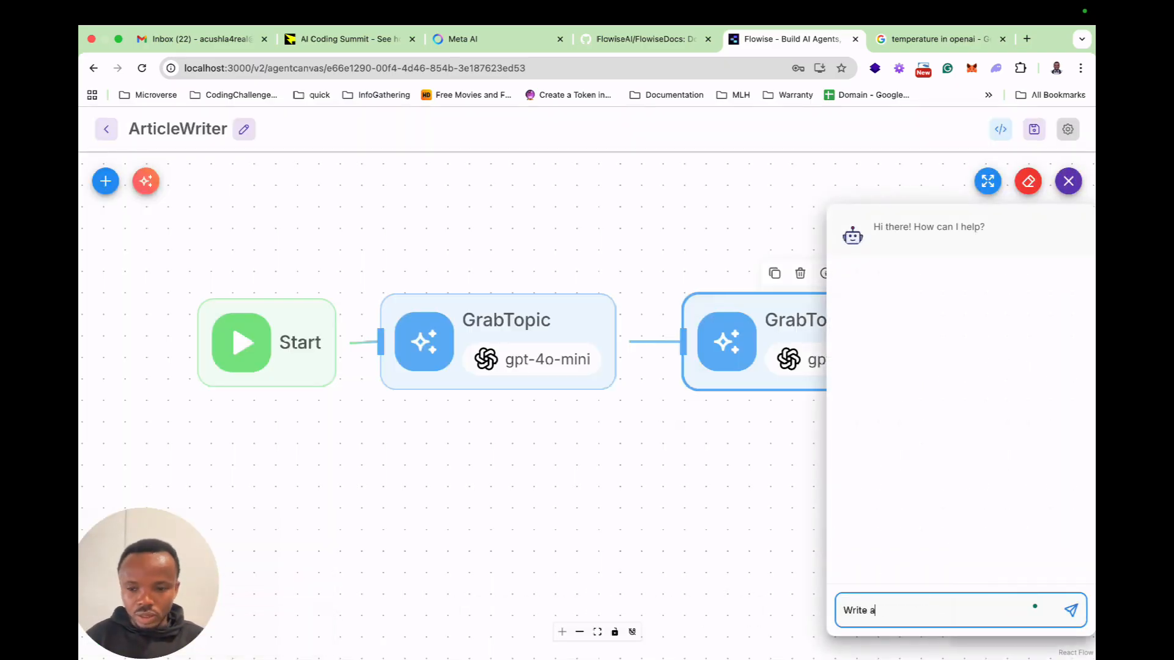
pyautogui.write('n article on t')
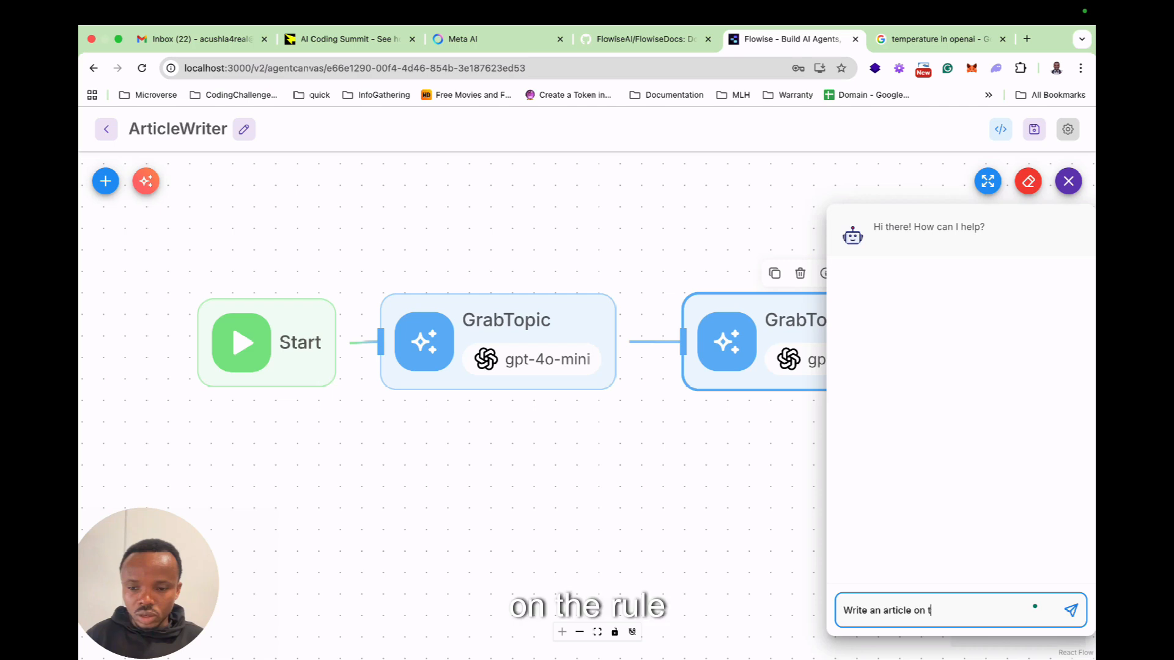
pyautogui.write('he impac')
pyautogui.write('t of AI co')
pyautogui.write(' on ')
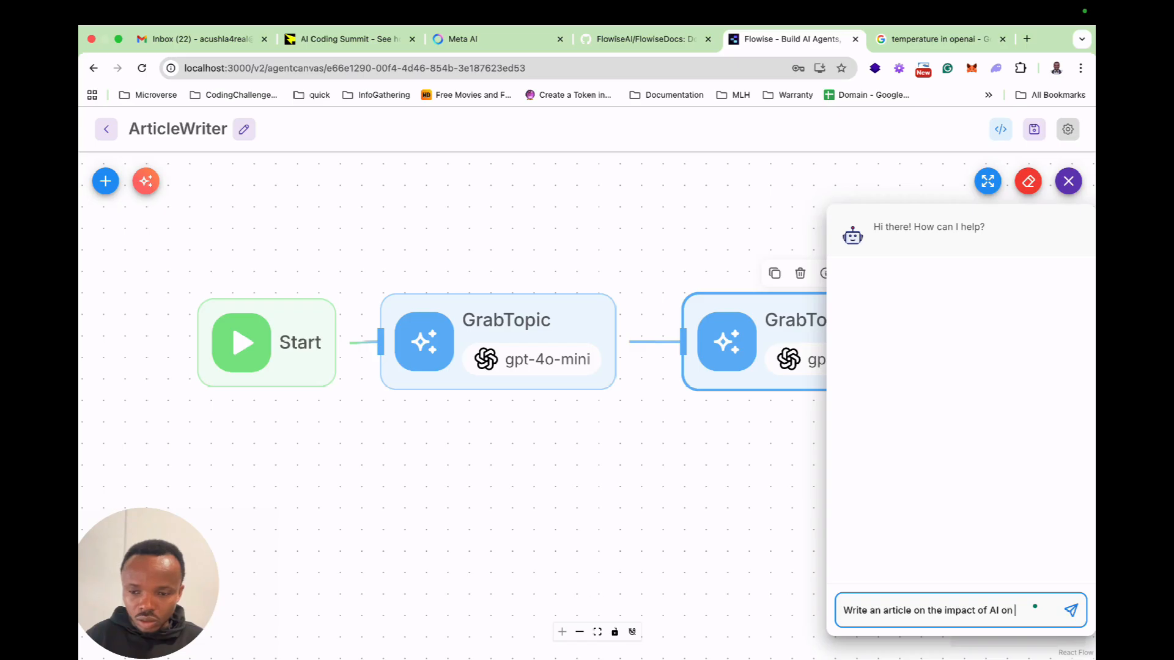
pyautogui.write('current jobs come 2027')
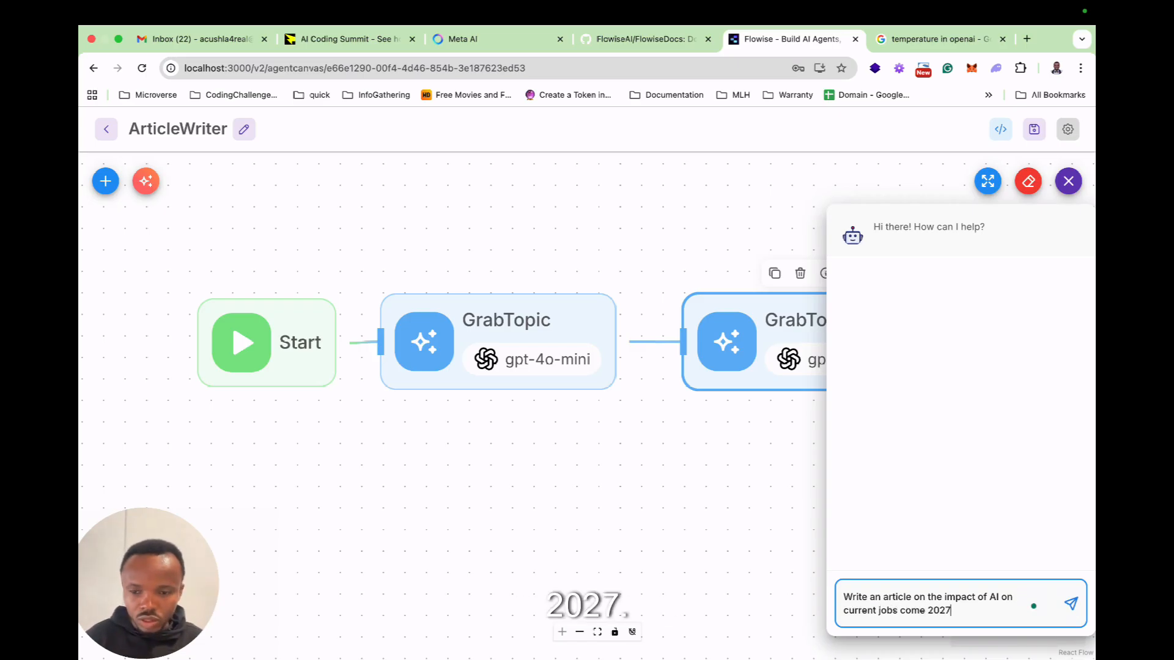
pyautogui.press('Return')
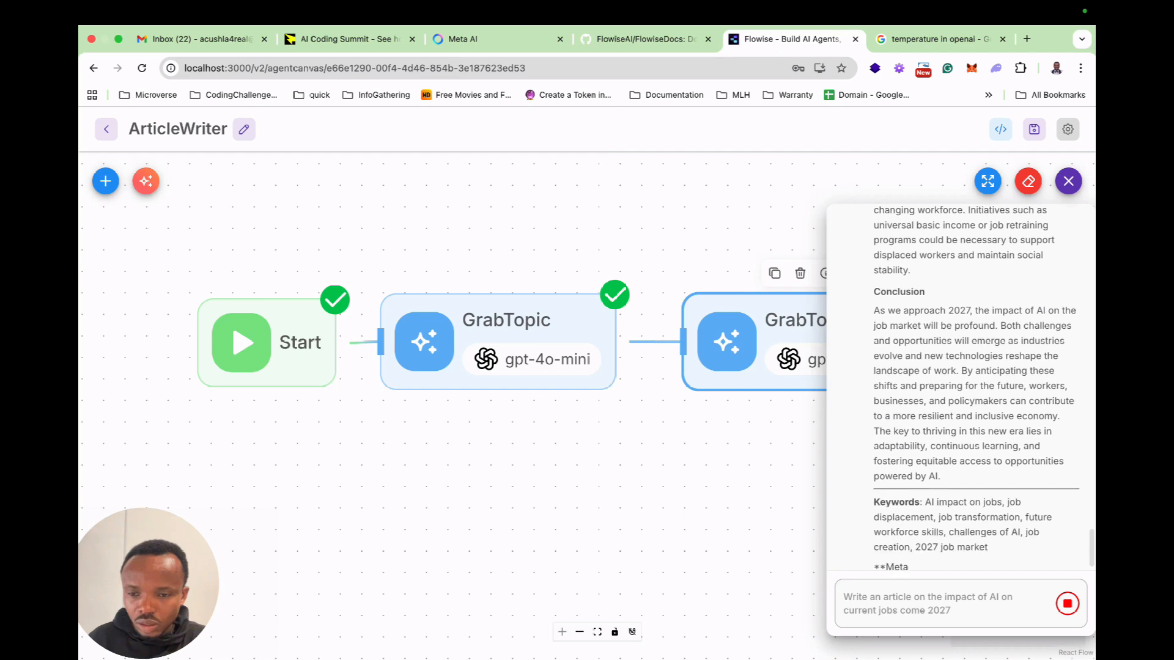
# Expand the chat and read through the generated article, including its keywords and meta description.
pyautogui.click(987, 181)
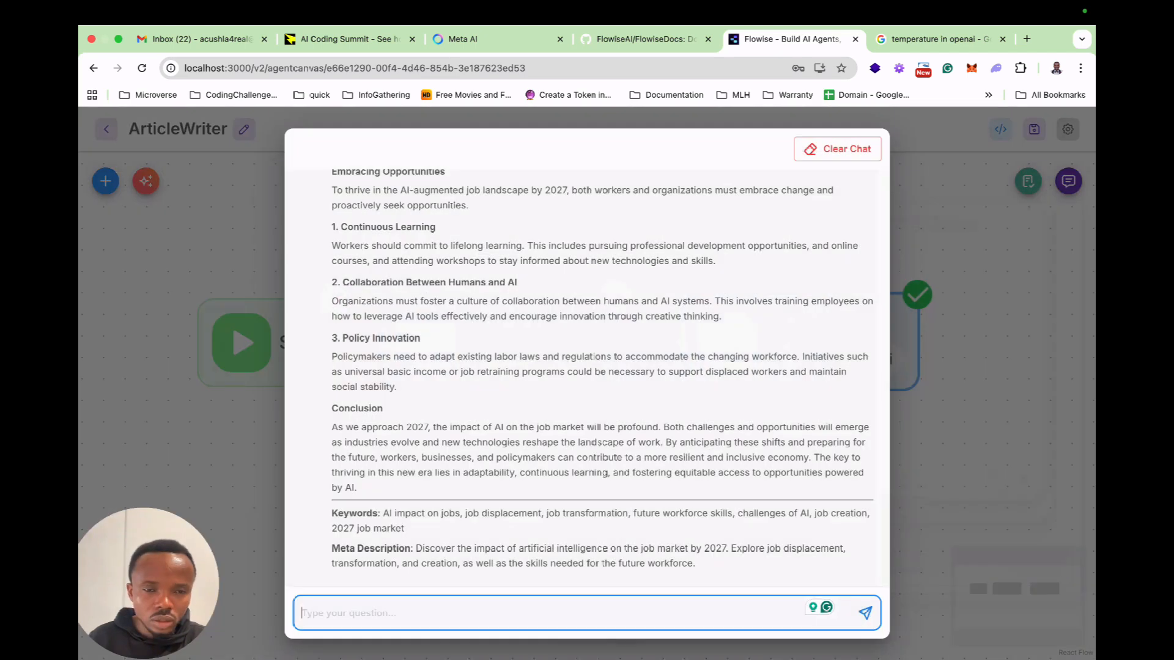
pyautogui.scroll(6, 587, 378)
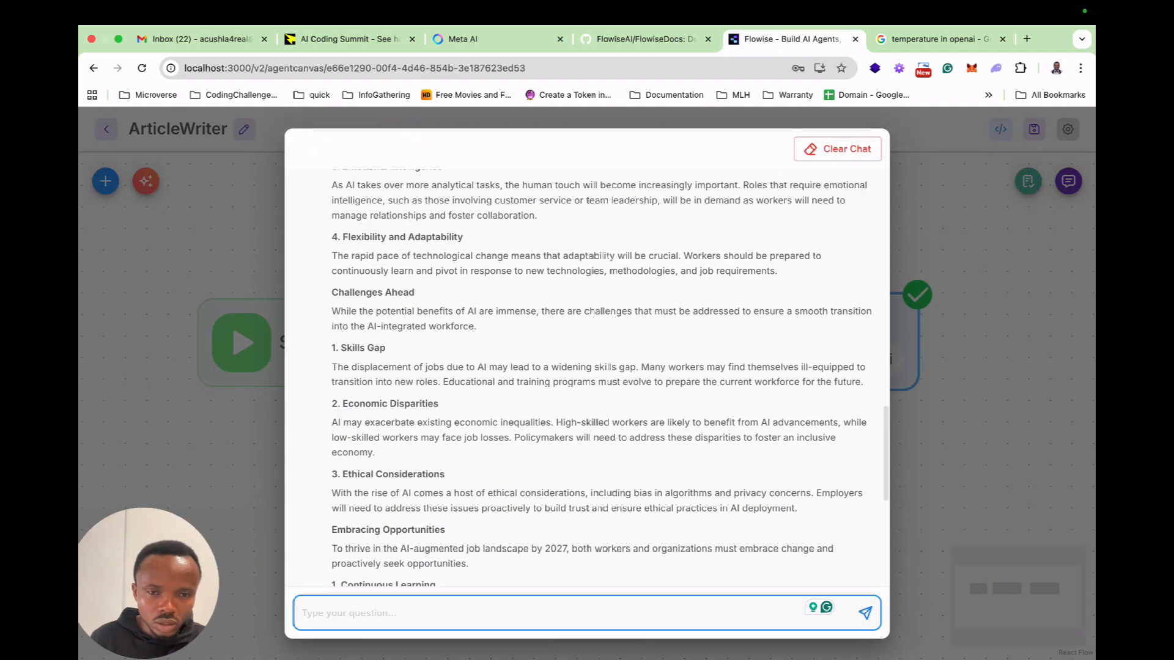
pyautogui.scroll(-6, 586, 378)
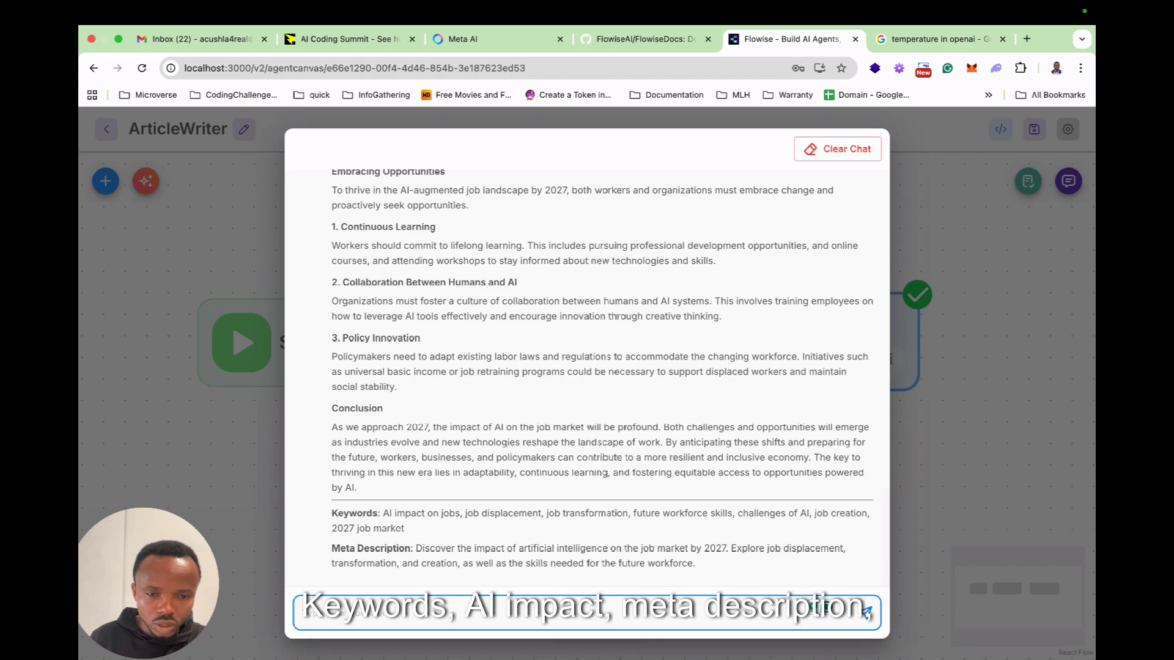
pyautogui.scroll(20, 587, 378)
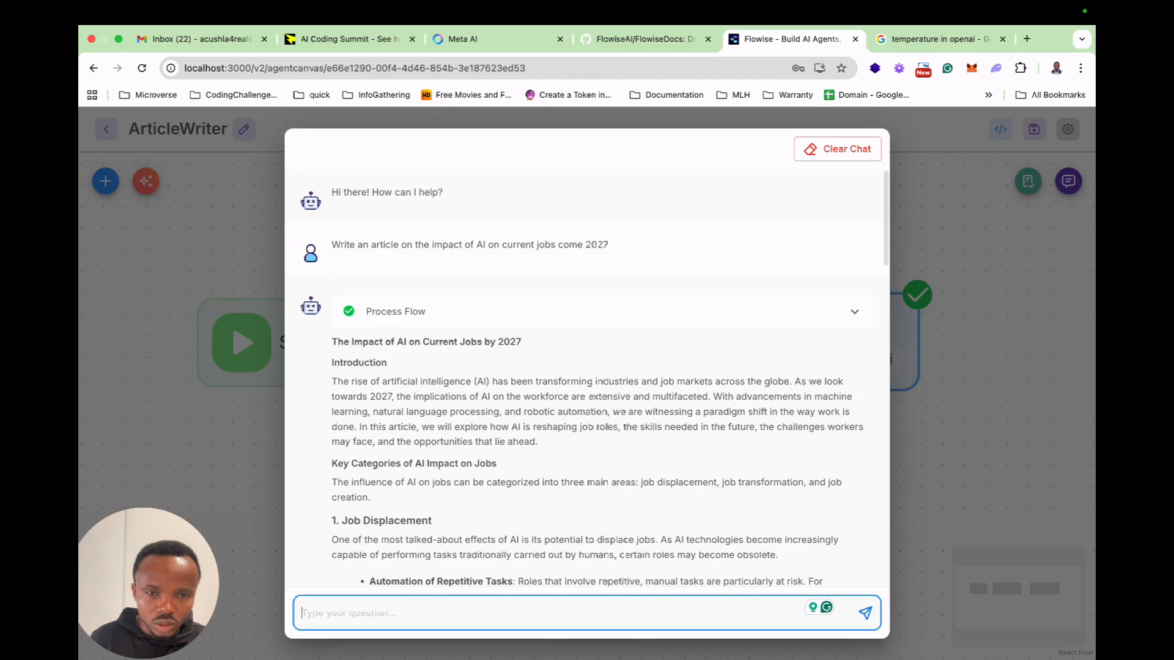
# Expand the response's Process Flow and examine the GrabTopic node's run details, including its input, output, duration and token use.
pyautogui.click(854, 312)
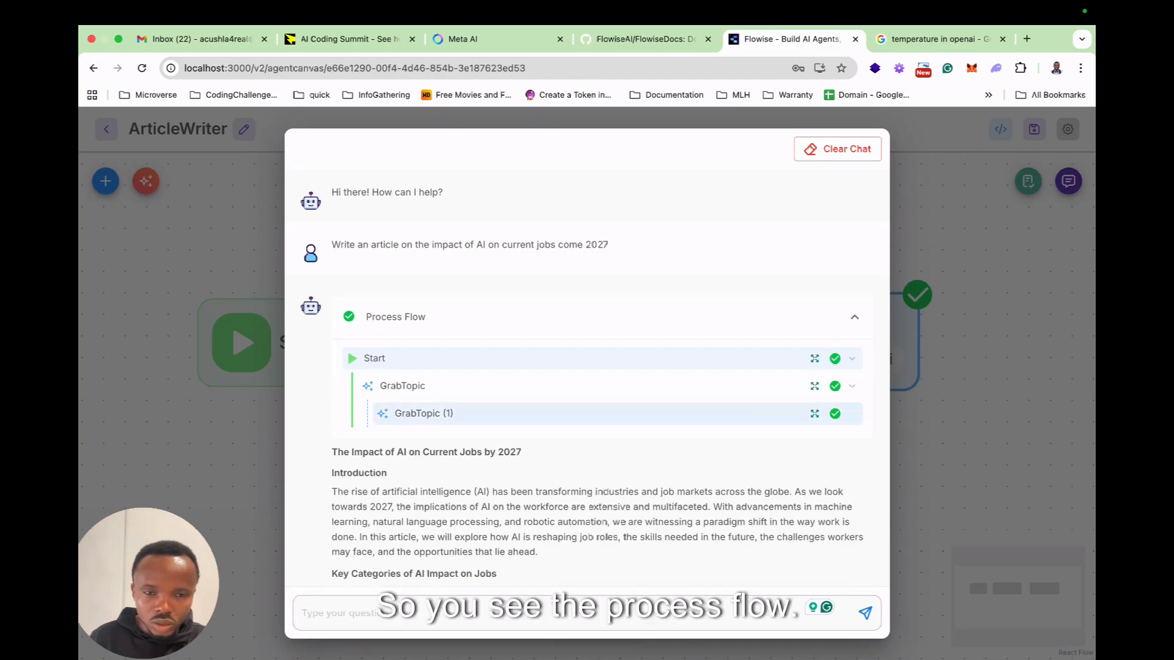
pyautogui.click(814, 386)
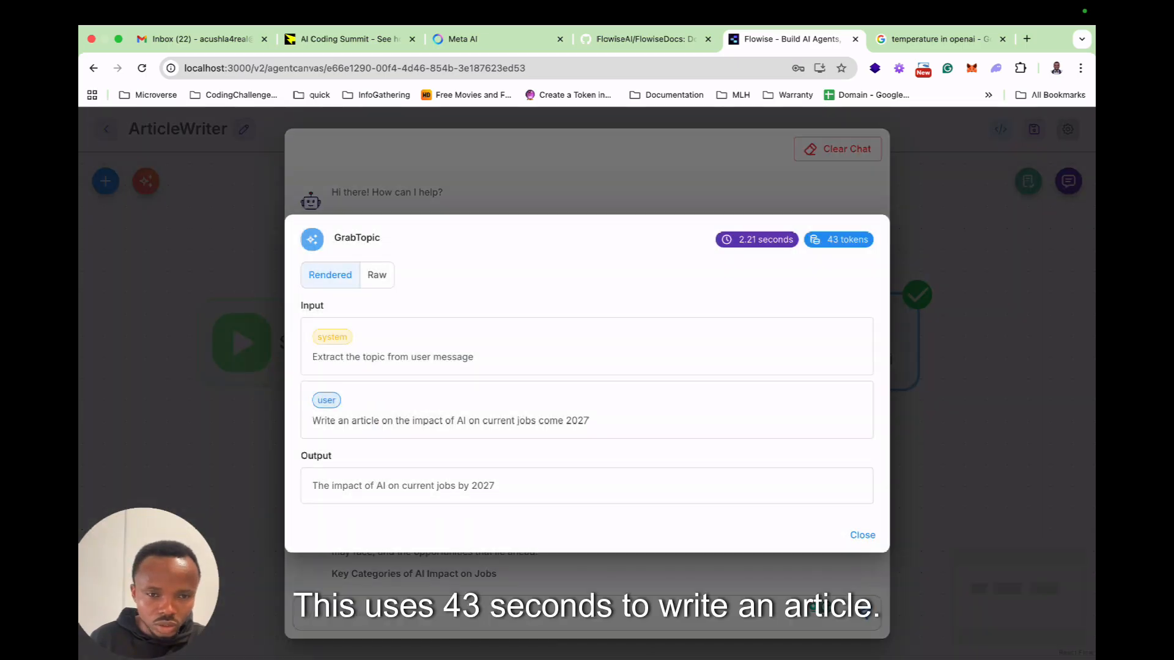
pyautogui.press('Escape')
pyautogui.click(814, 386)
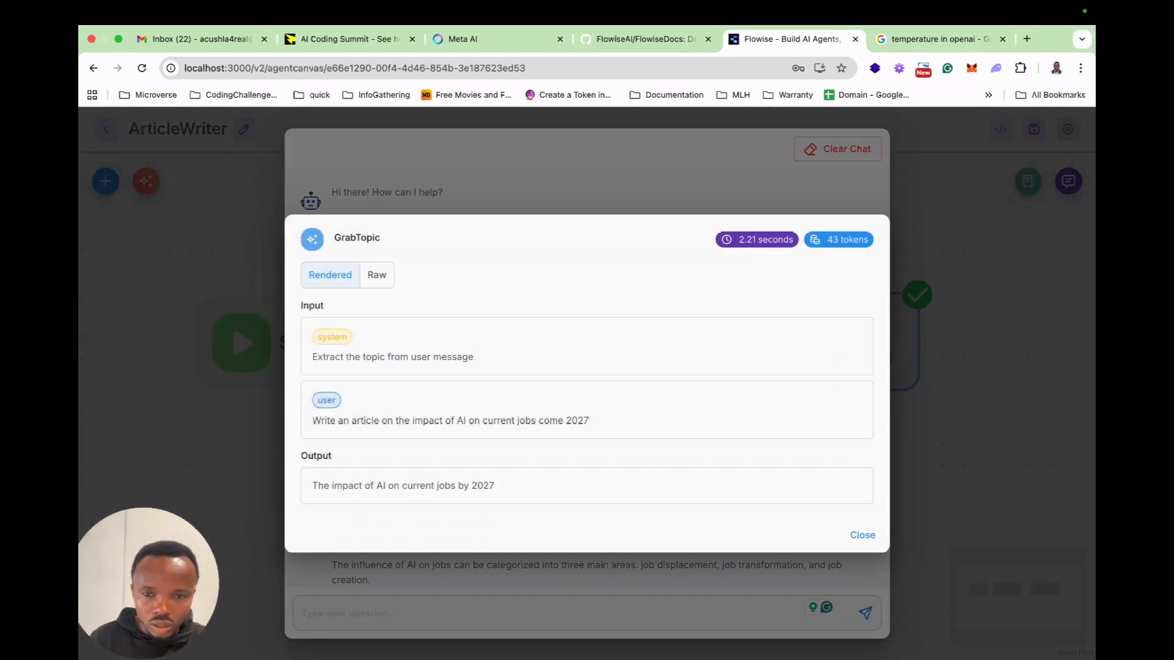
pyautogui.click(571, 96)
pyautogui.click(571, 147)
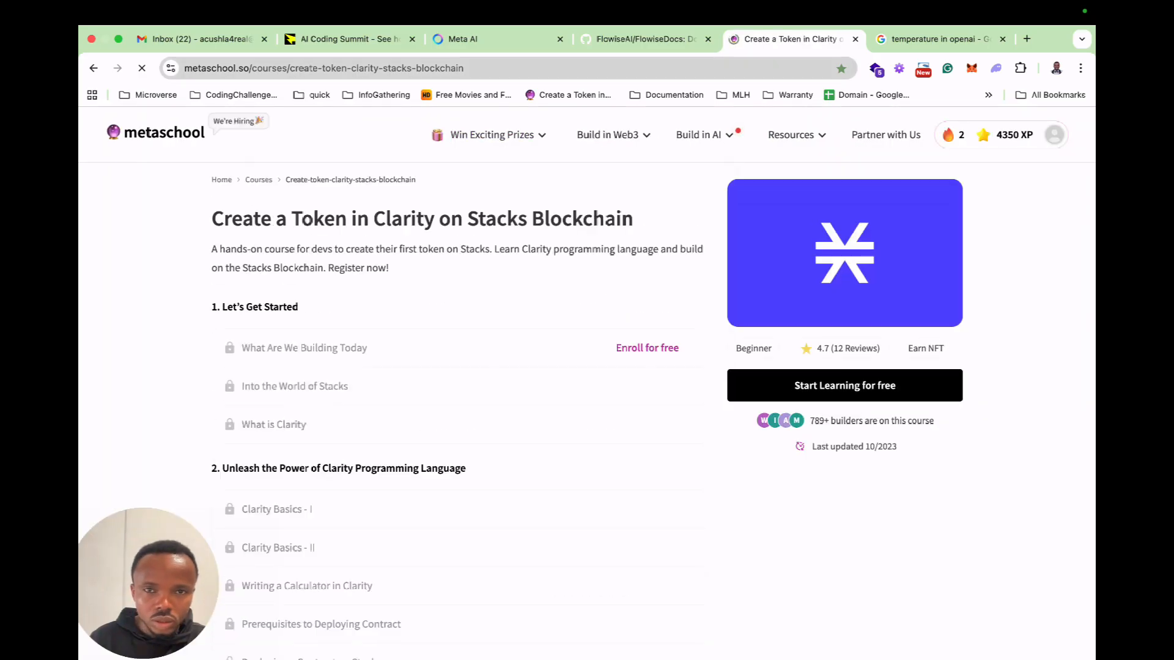
pyautogui.hotkey('ctrl', 'shift', 'Tab')
pyautogui.hotkey('ctrl', 'shift', 'Tab')
pyautogui.click(792, 40)
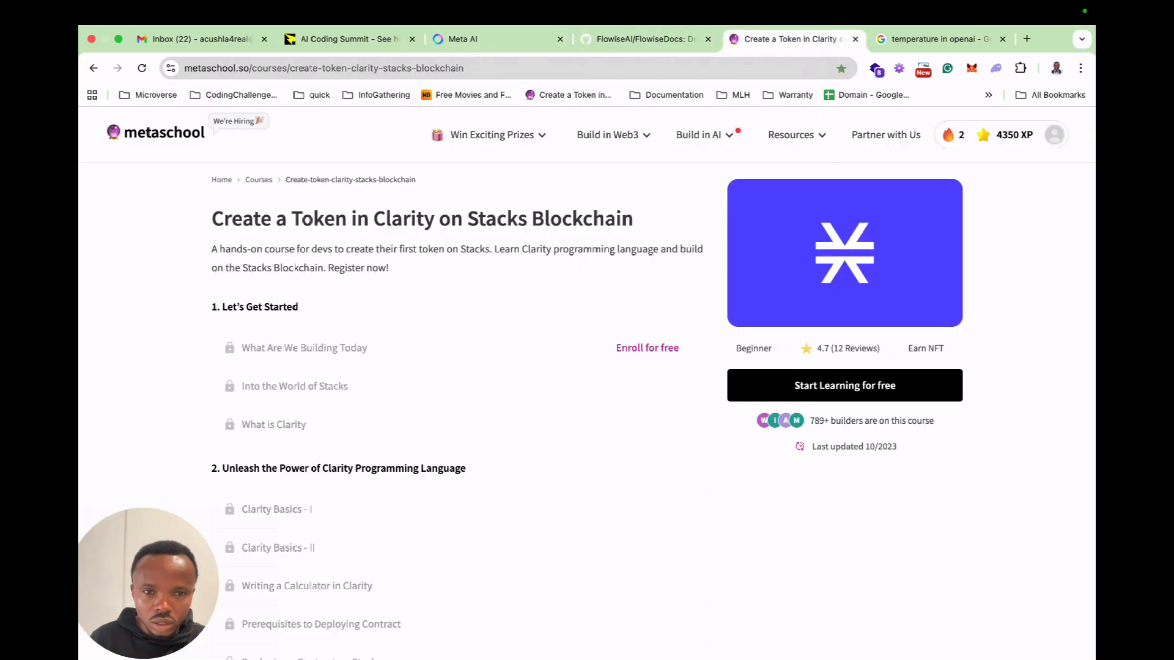
pyautogui.click(94, 69)
# Examine the GrabTopic (1) run details, including the word-count instruction and the article output, and close the details and chat.
pyautogui.click(416, 413)
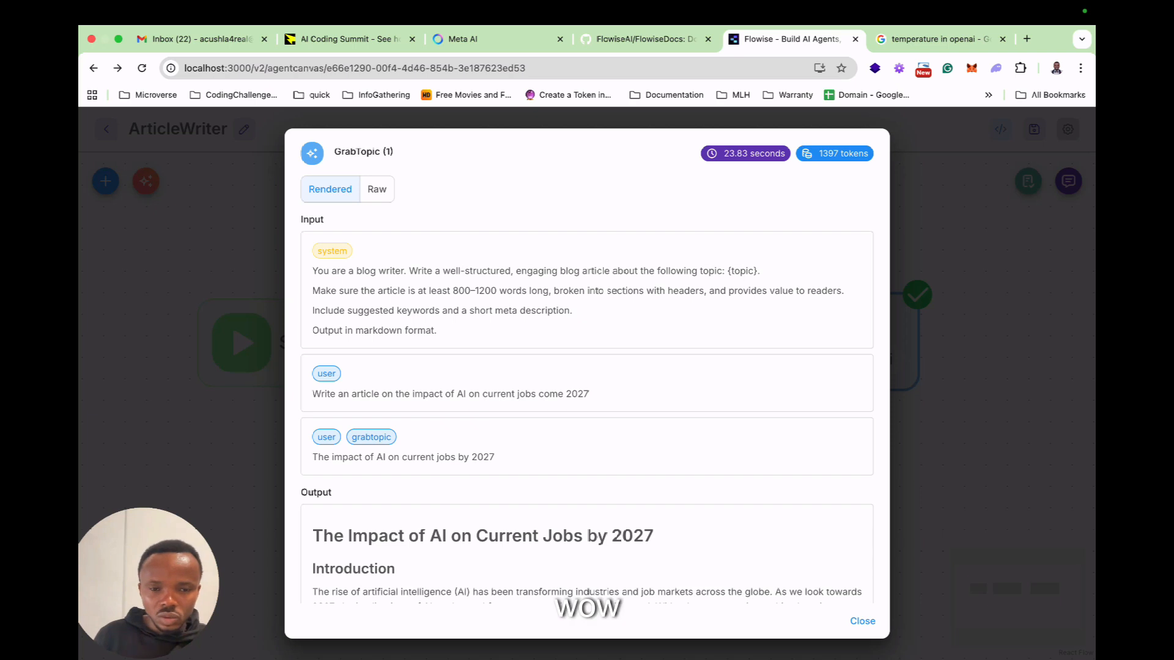
pyautogui.scroll(-1, 303, 471)
pyautogui.scroll(1, 303, 470)
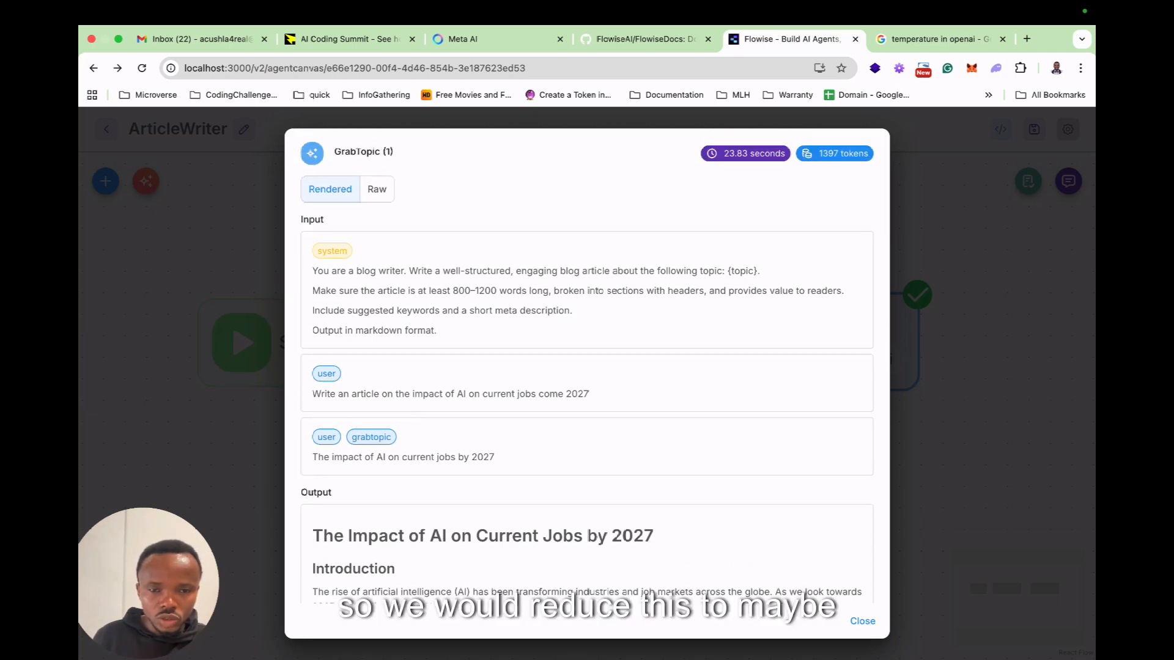
pyautogui.moveTo(454, 291); pyautogui.dragTo(490, 291)
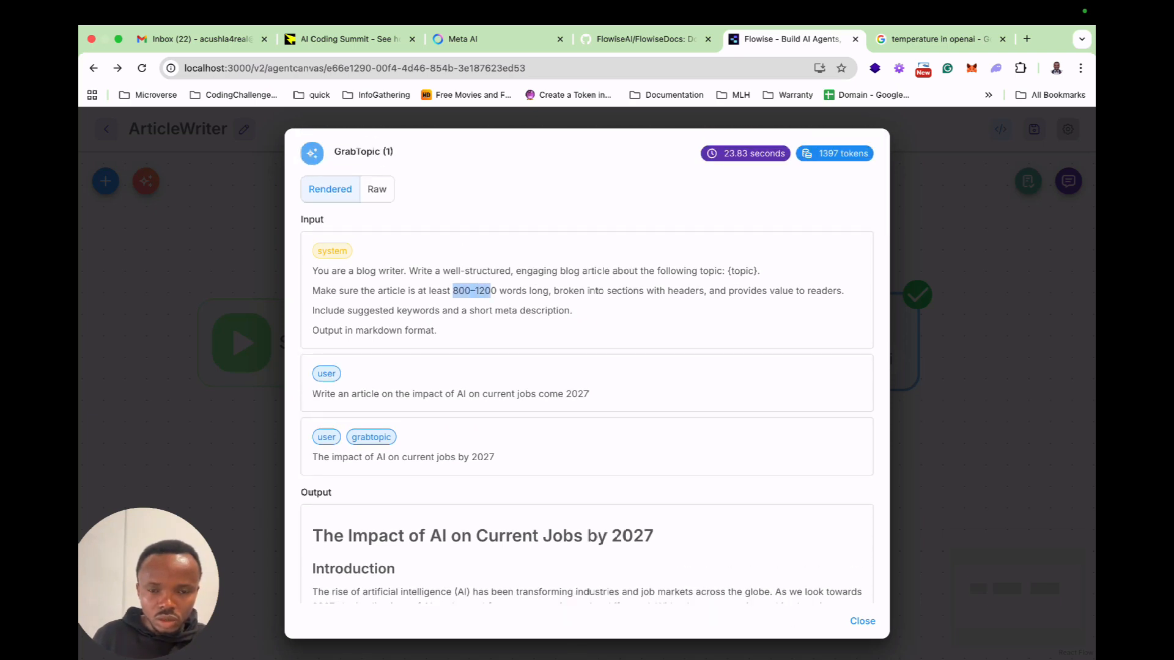
pyautogui.scroll(-15, 587, 366)
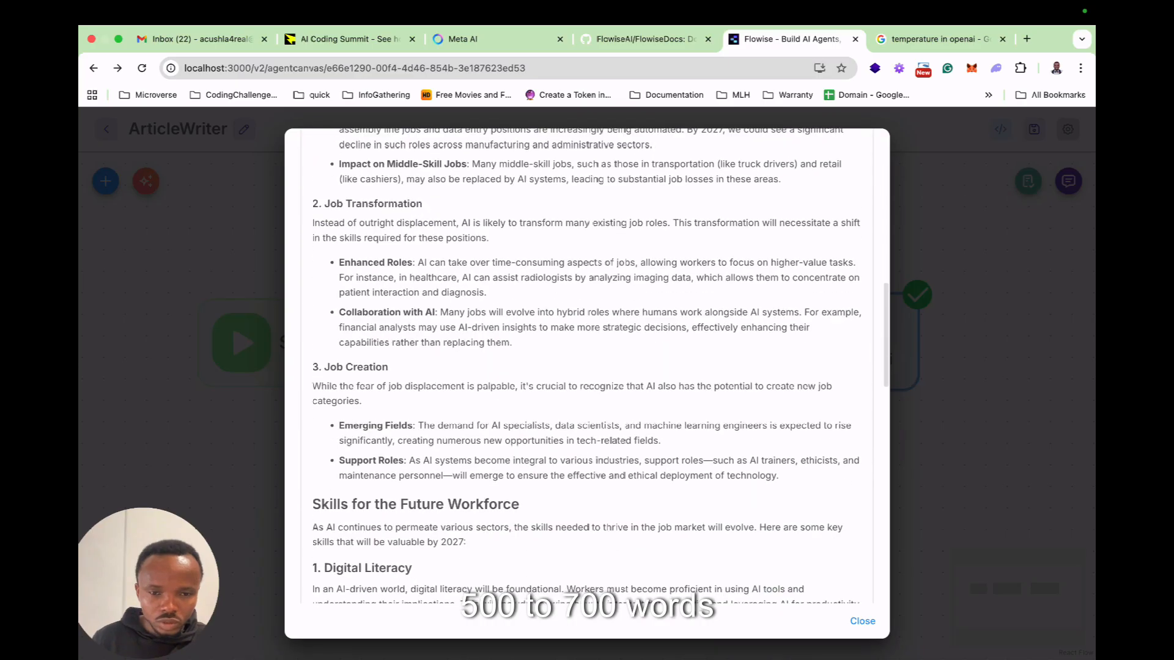
pyautogui.scroll(15, 587, 367)
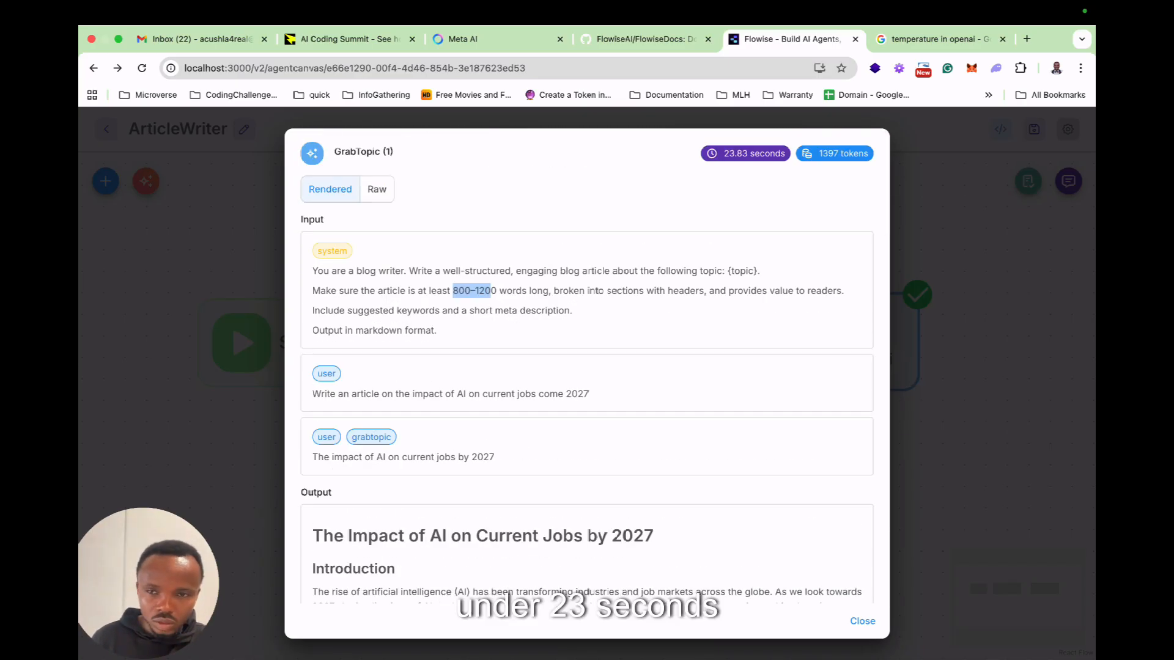
pyautogui.press('Escape')
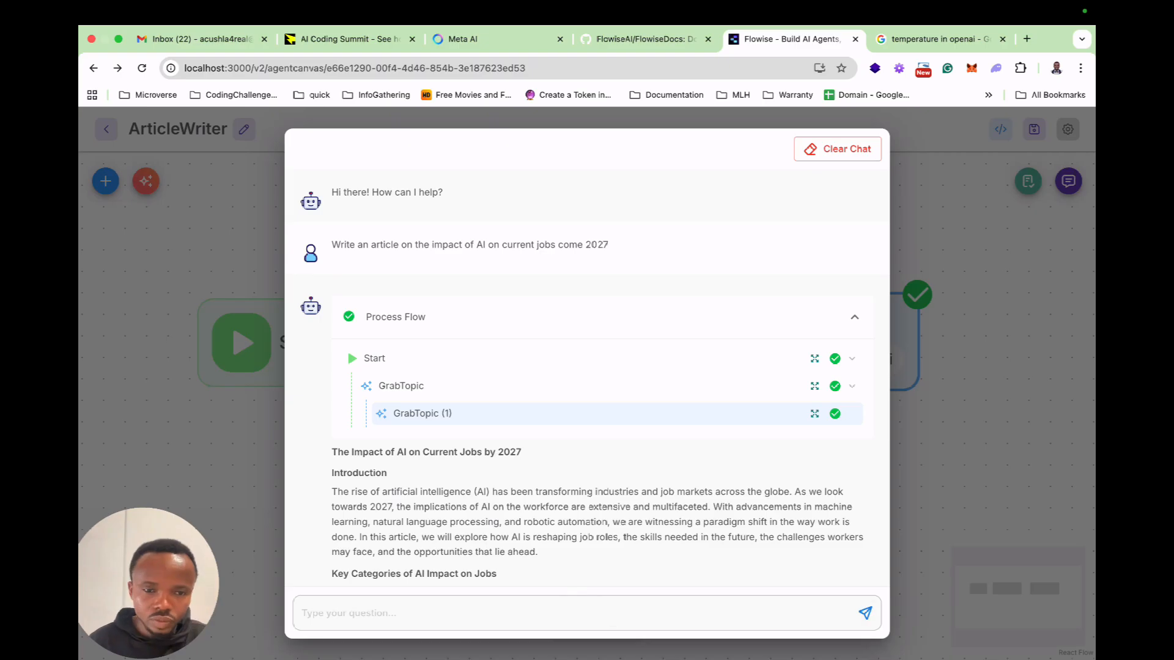
pyautogui.press('Escape')
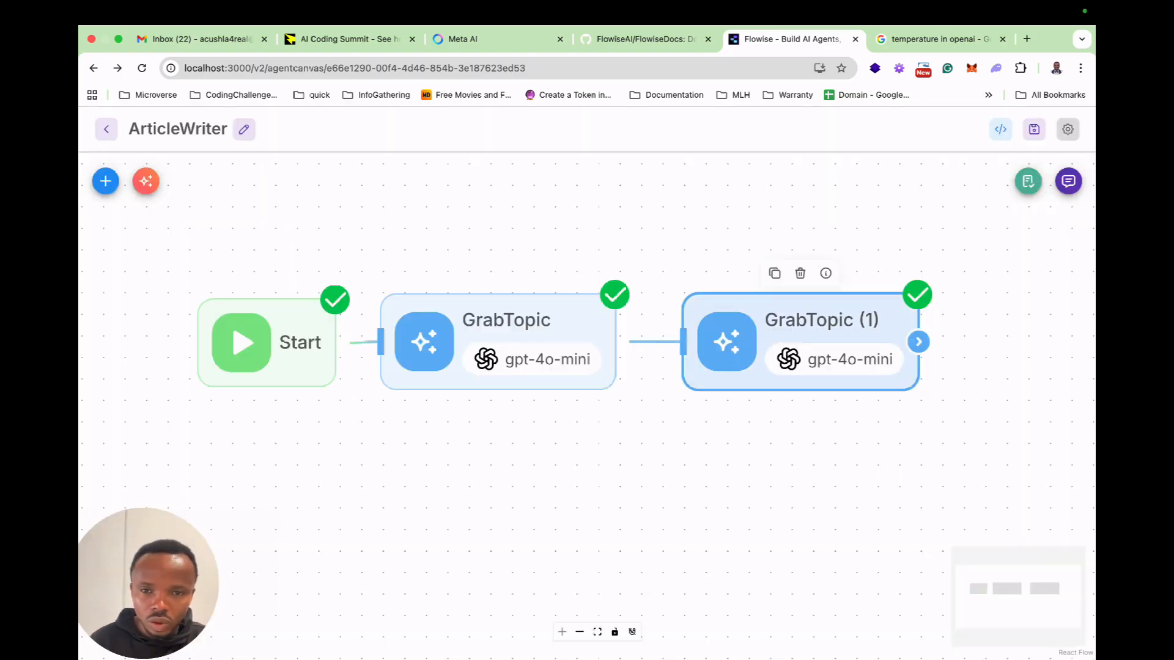
# Rename the GrabTopic (1) node as Writer and close its settings.
pyautogui.doubleClick(813, 335)
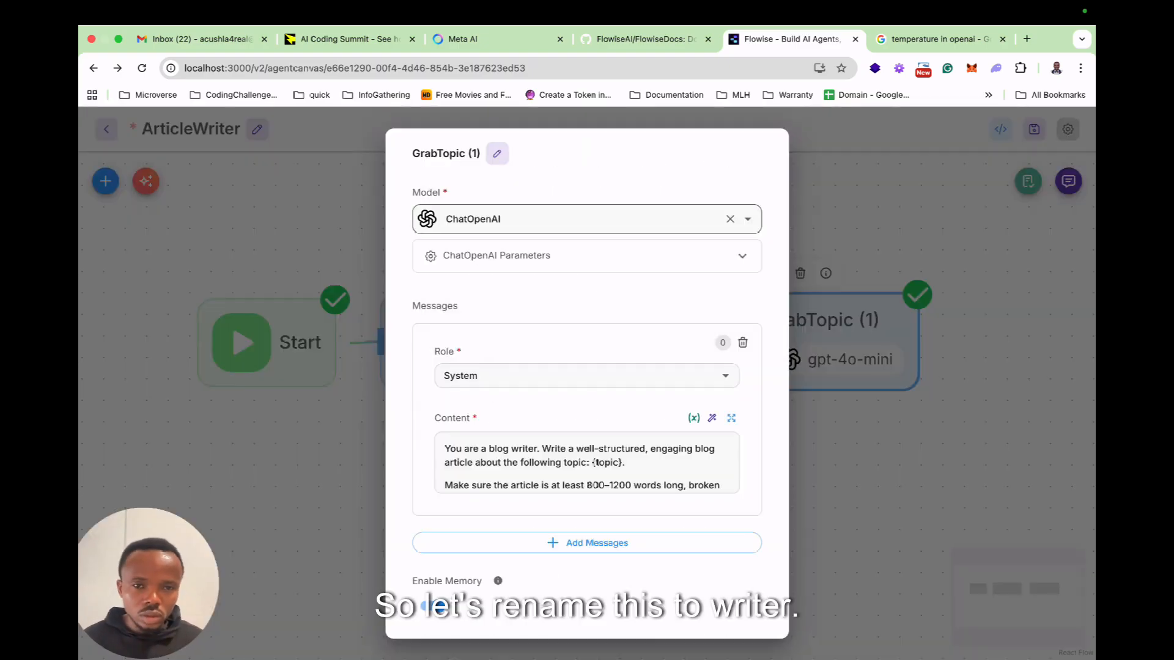
pyautogui.click(497, 153)
pyautogui.hotkey('alt', 'shift', 'Left')
pyautogui.hotkey('alt', 'shift', 'Left')
pyautogui.write('Writer')
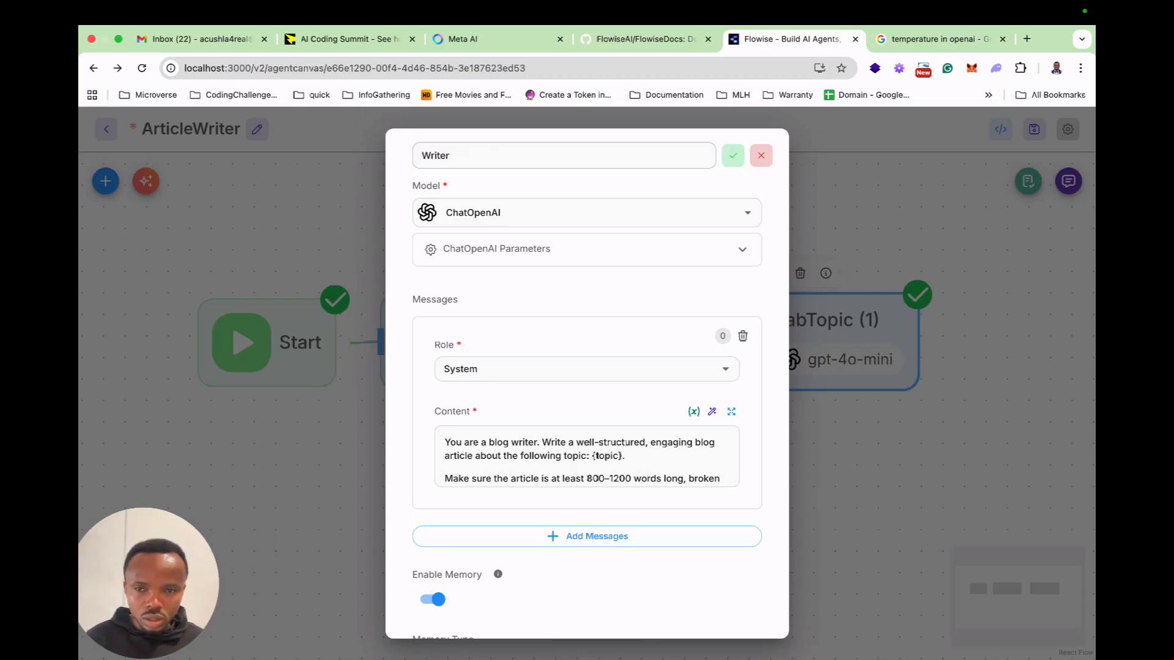
pyautogui.click(733, 155)
pyautogui.press('Escape')
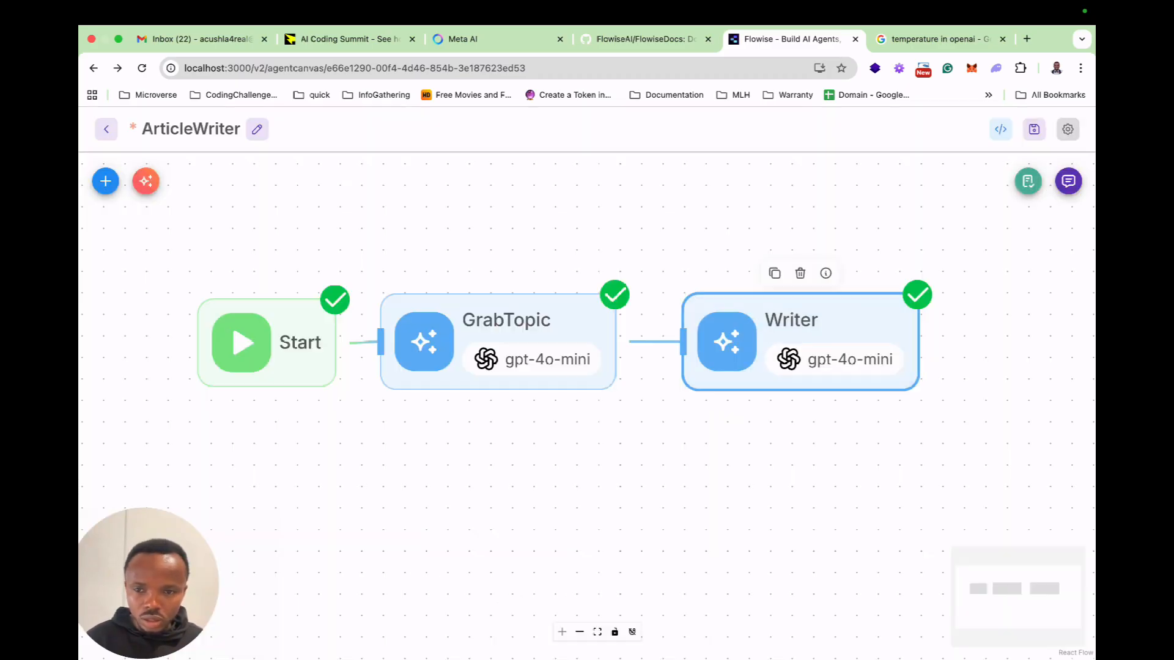
# Review the System message and memory options in the GrabTopic node's settings and close them.
pyautogui.doubleClick(499, 341)
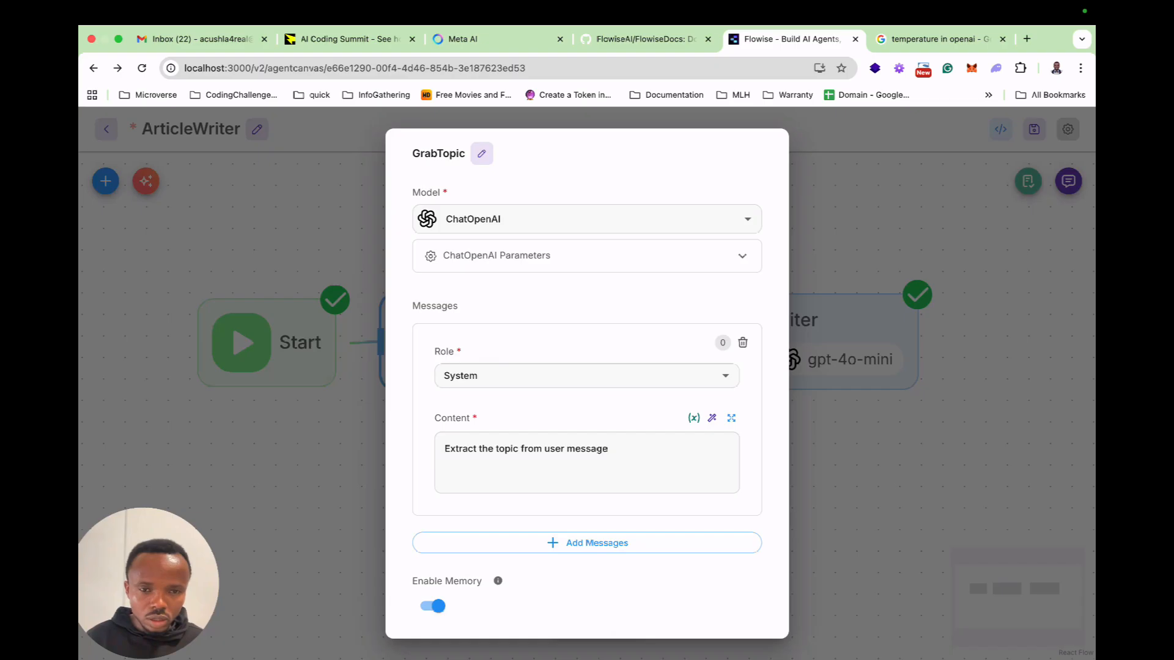
pyautogui.scroll(-5, 587, 384)
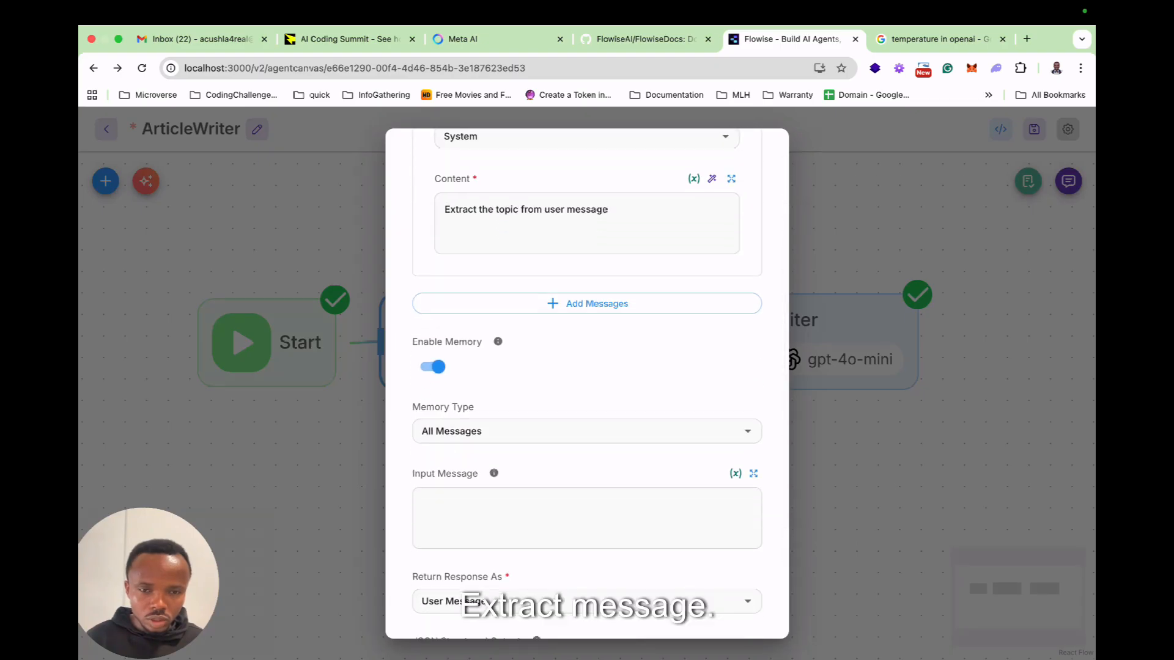
pyautogui.click(611, 213)
pyautogui.press('Return')
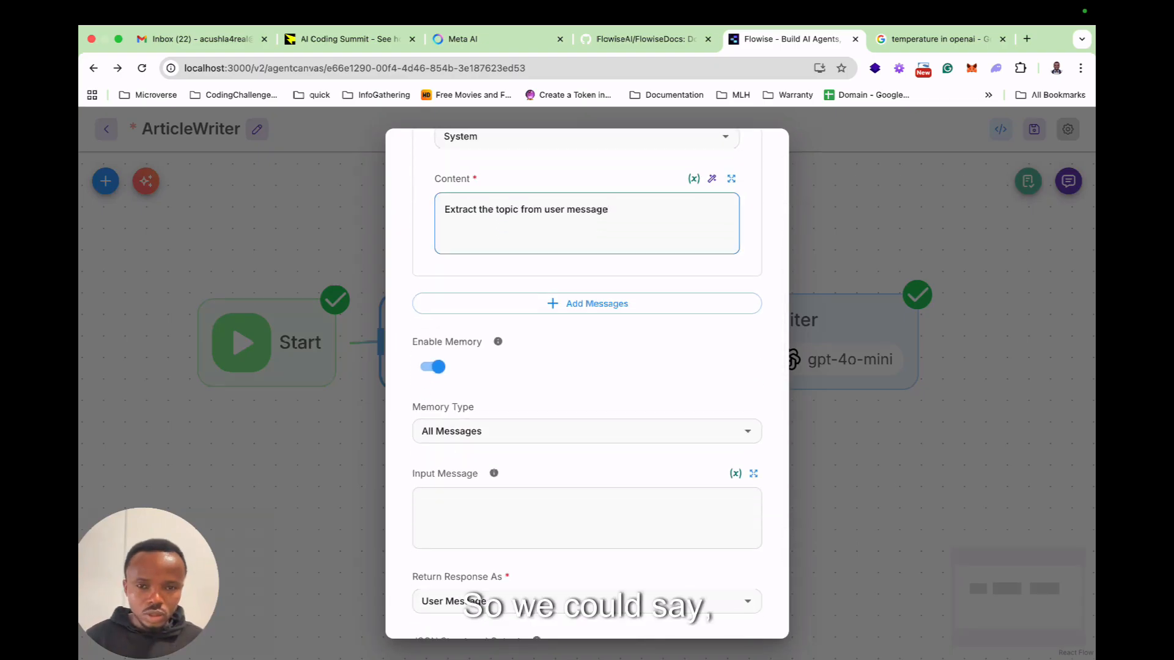
pyautogui.press('Escape')
# Change the article length in the Writer node's System message to 400–600 words and close its settings.
pyautogui.doubleClick(723, 338)
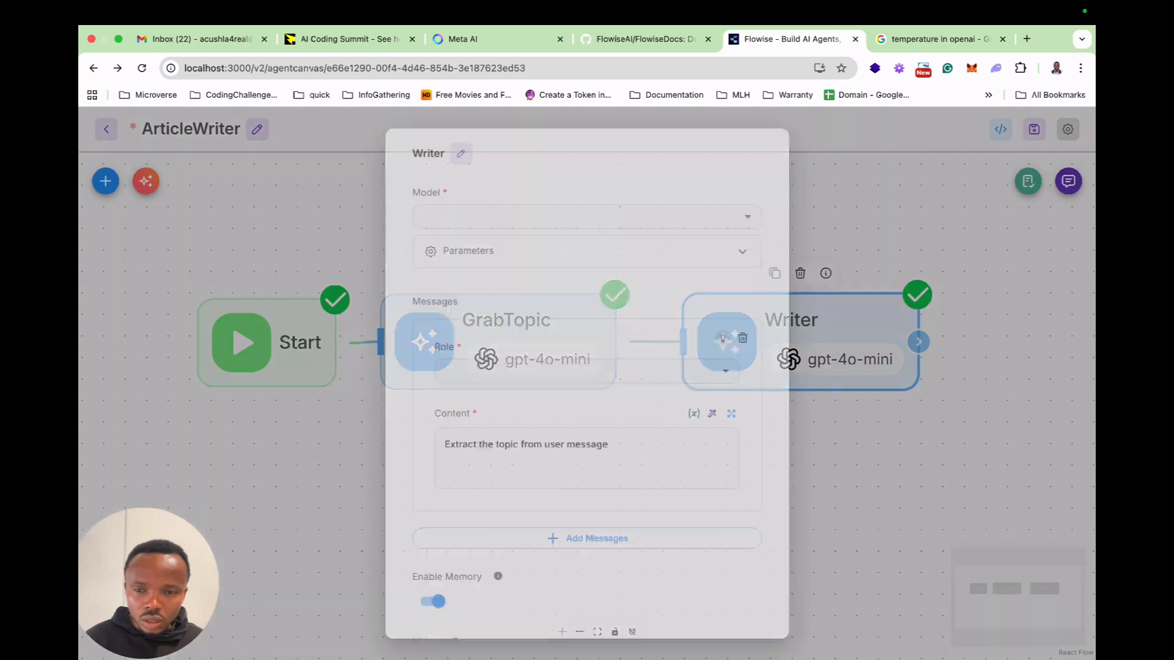
pyautogui.click(594, 463)
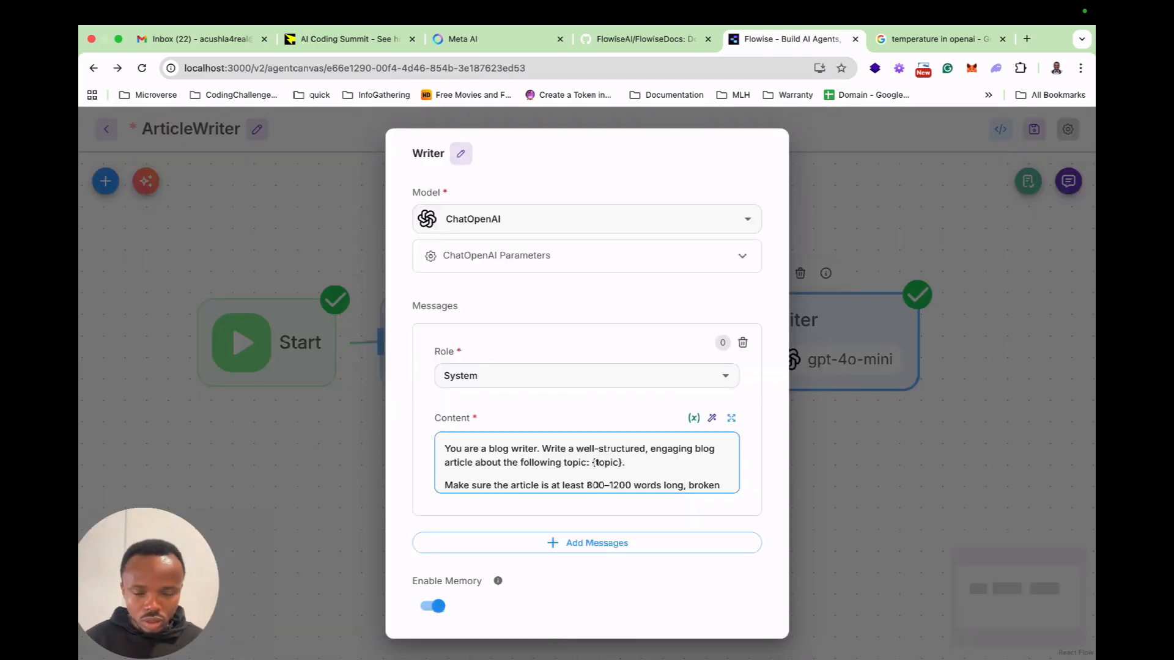
pyautogui.press('BackSpace')
pyautogui.write('4')
pyautogui.press('Right')
pyautogui.press('Right')
pyautogui.press('Right')
pyautogui.press('Right')
pyautogui.press('Right')
pyautogui.press('BackSpace')
pyautogui.press('BackSpace')
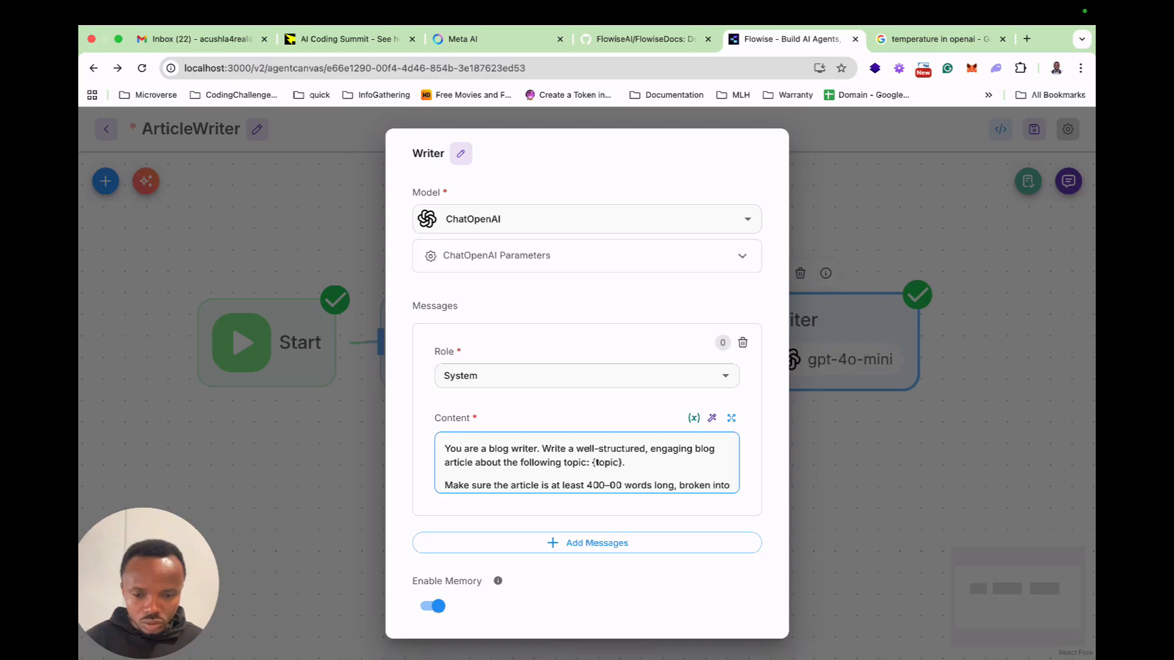
pyautogui.write('6')
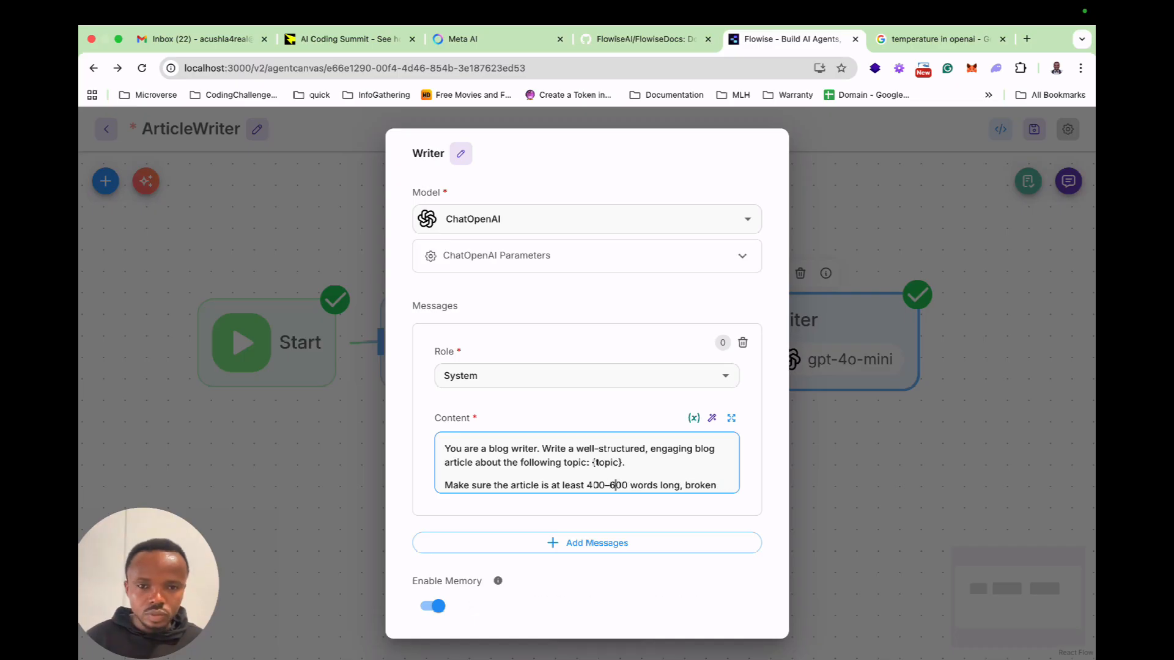
pyautogui.scroll(-6, 587, 383)
pyautogui.scroll(6, 587, 383)
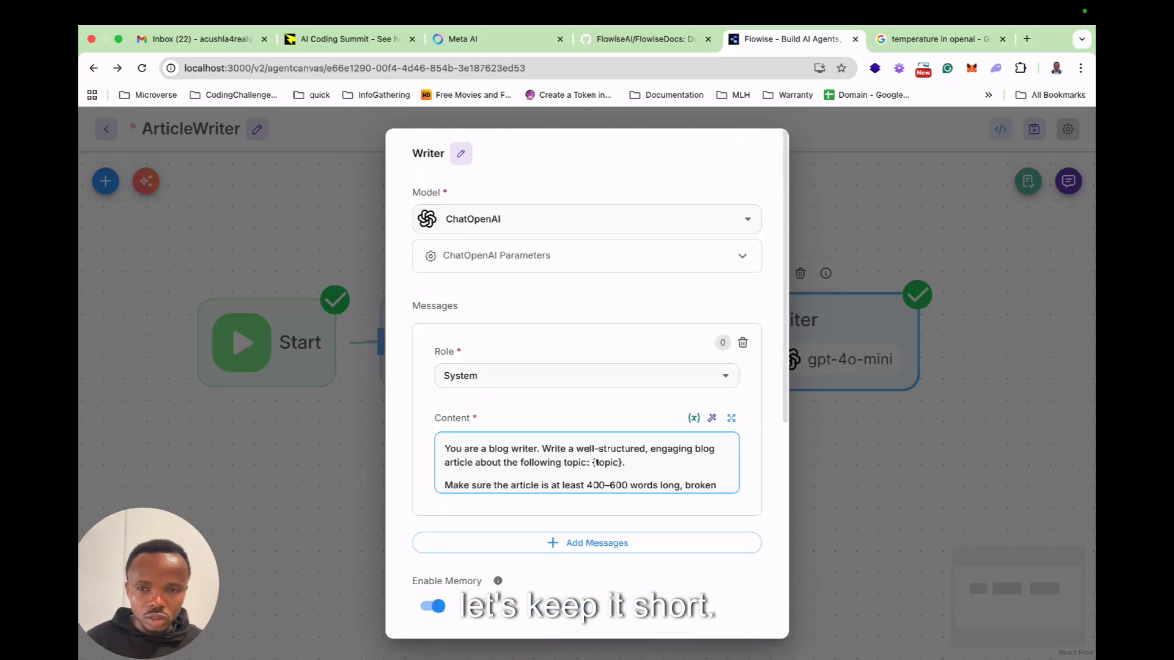
pyautogui.click(287, 367)
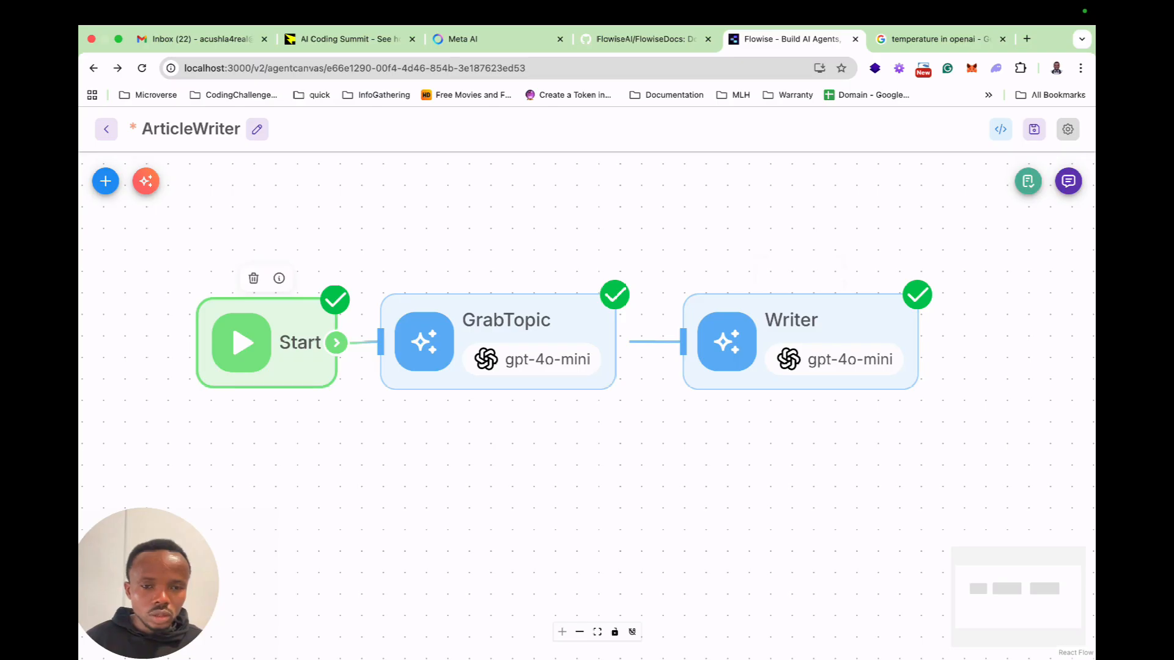
# Add two flow state entries to the Start node, with the keys topic and draft and no values.
pyautogui.doubleClick(266, 343)
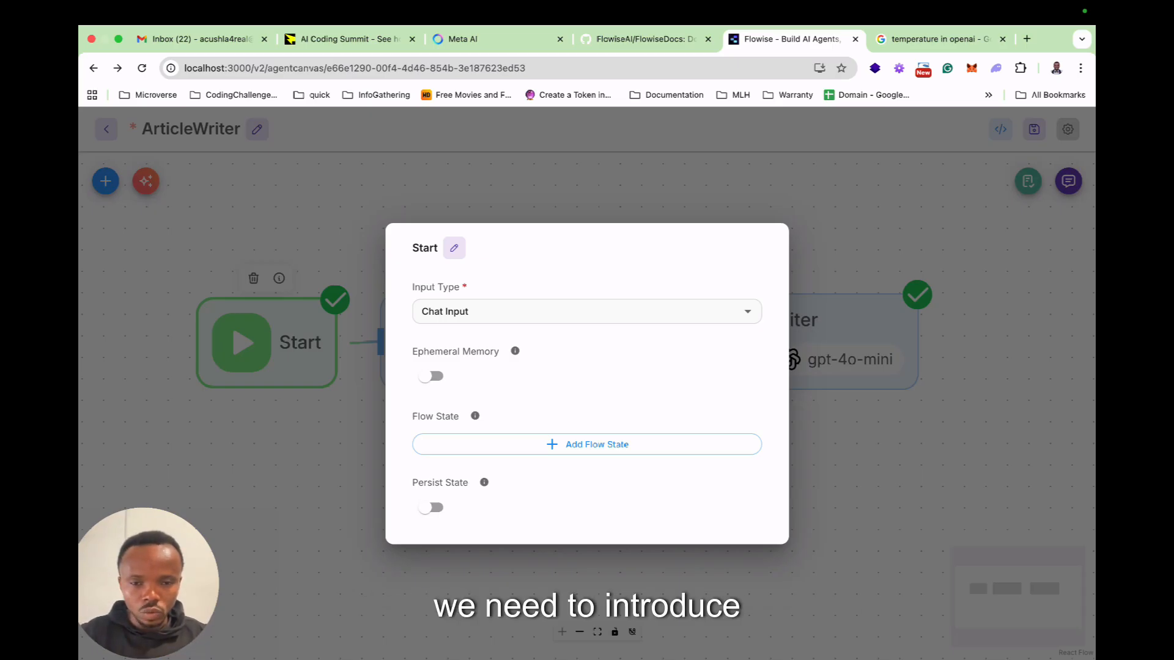
pyautogui.click(587, 444)
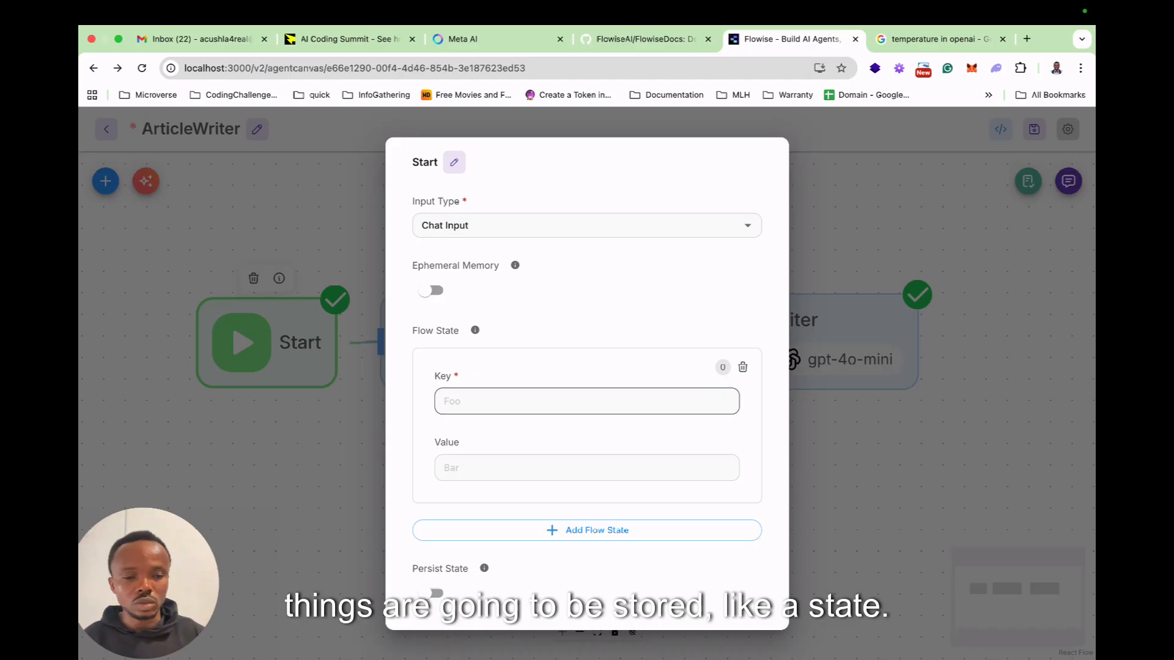
pyautogui.click(586, 401)
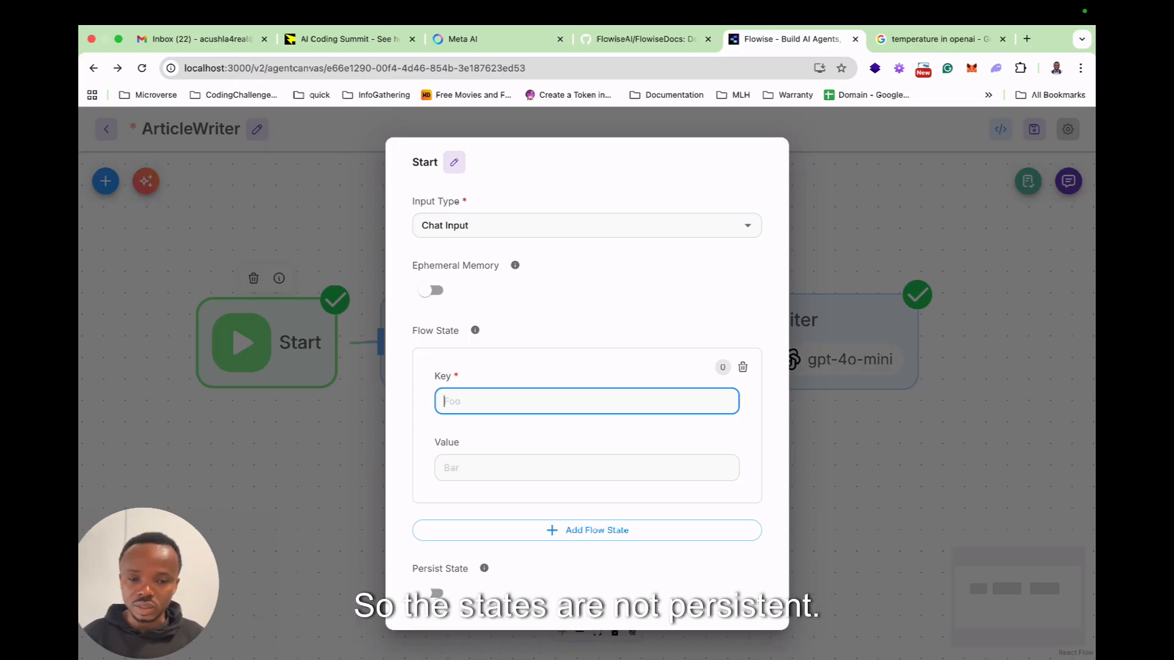
pyautogui.write('topic')
pyautogui.click(586, 530)
pyautogui.scroll(-2, 587, 391)
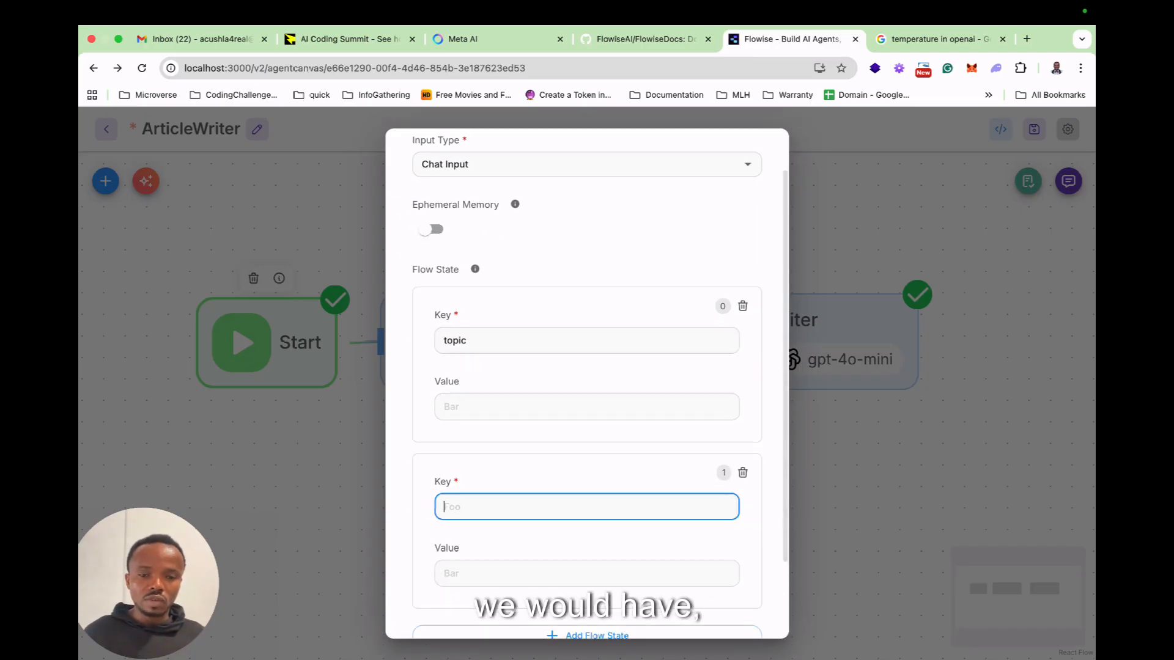
pyautogui.write('draft')
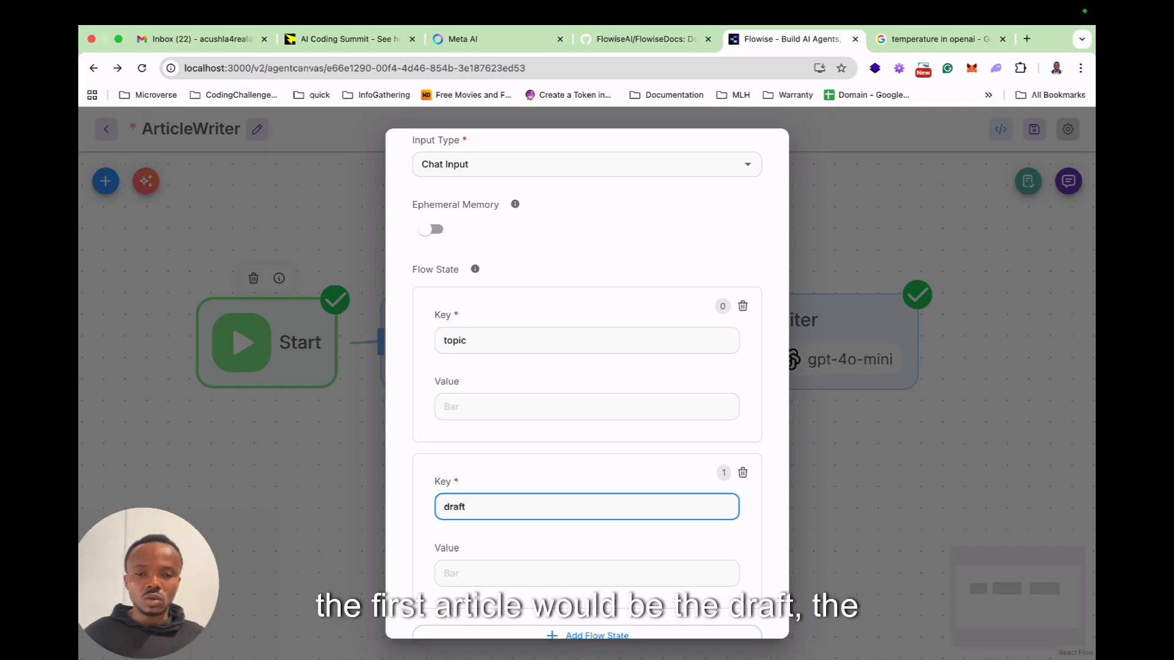
# Add a third flow state entry to the Start node with the key critic.
pyautogui.scroll(-1, 586, 379)
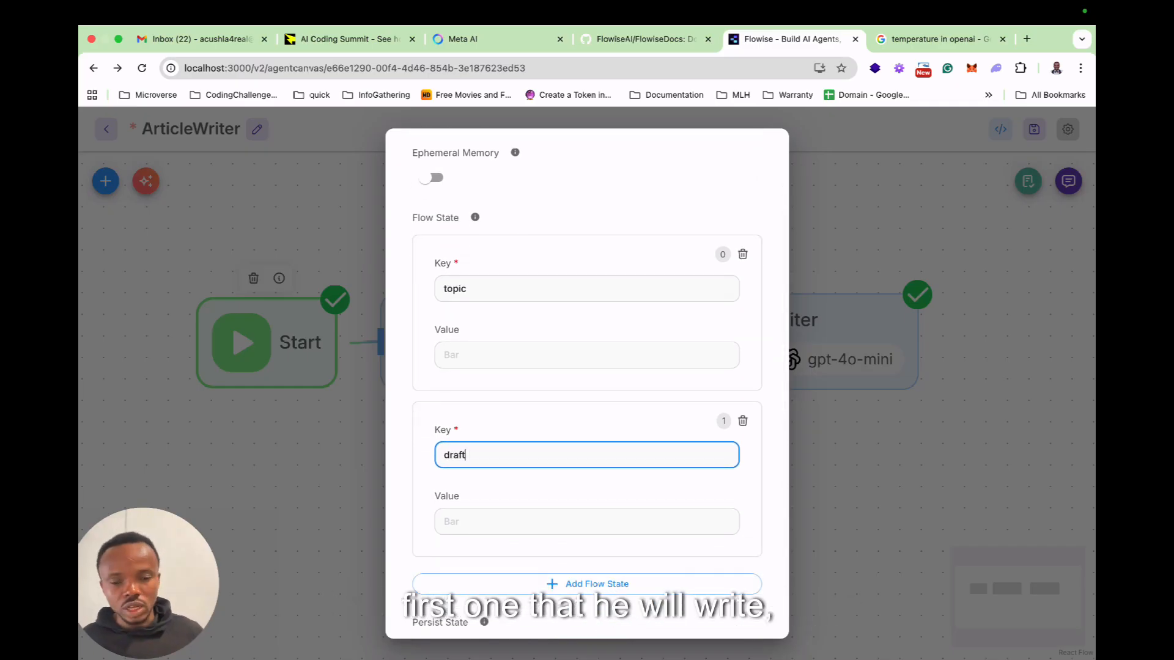
pyautogui.scroll(-1, 587, 379)
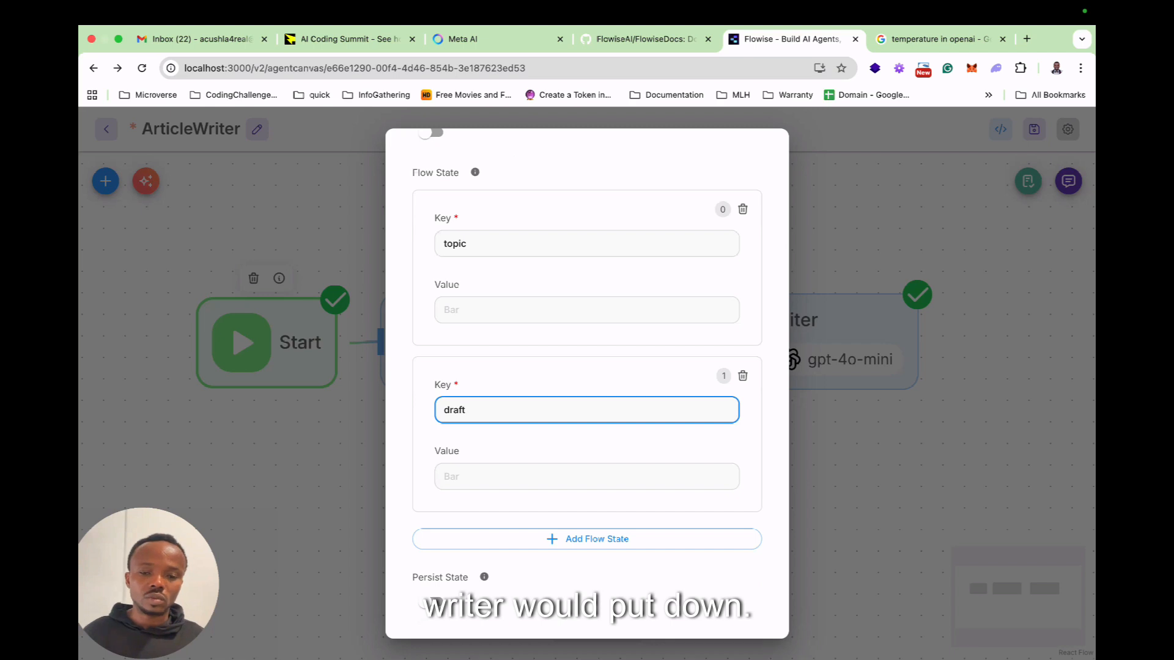
pyautogui.click(586, 539)
pyautogui.scroll(-2, 587, 489)
pyautogui.click(587, 483)
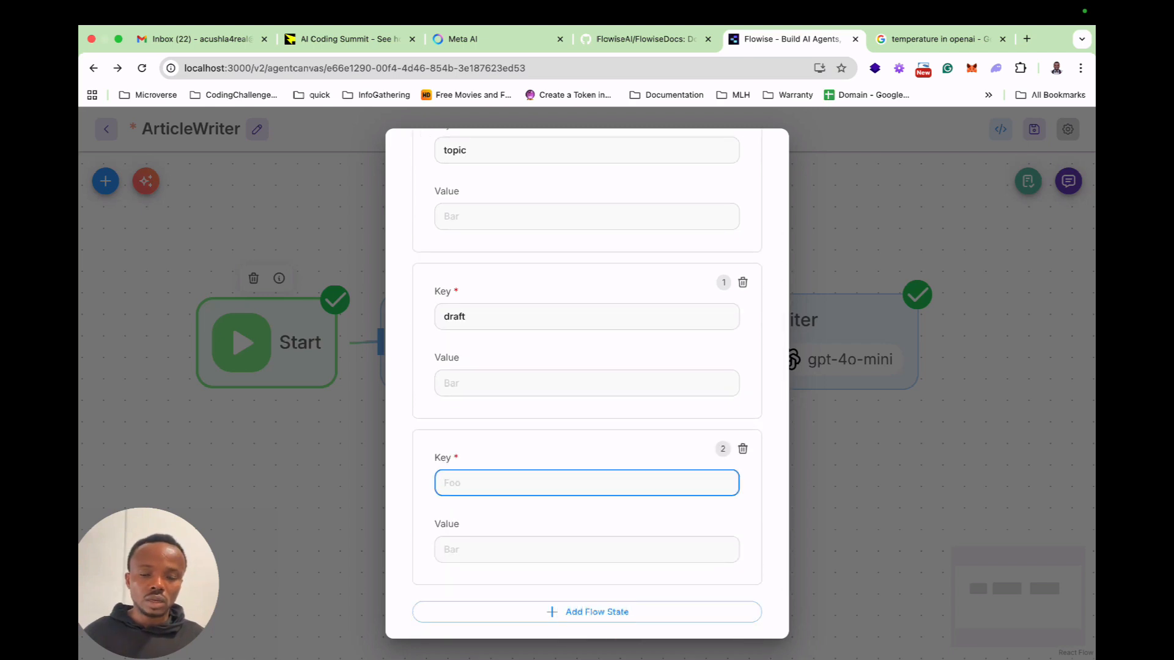
pyautogui.write('cric')
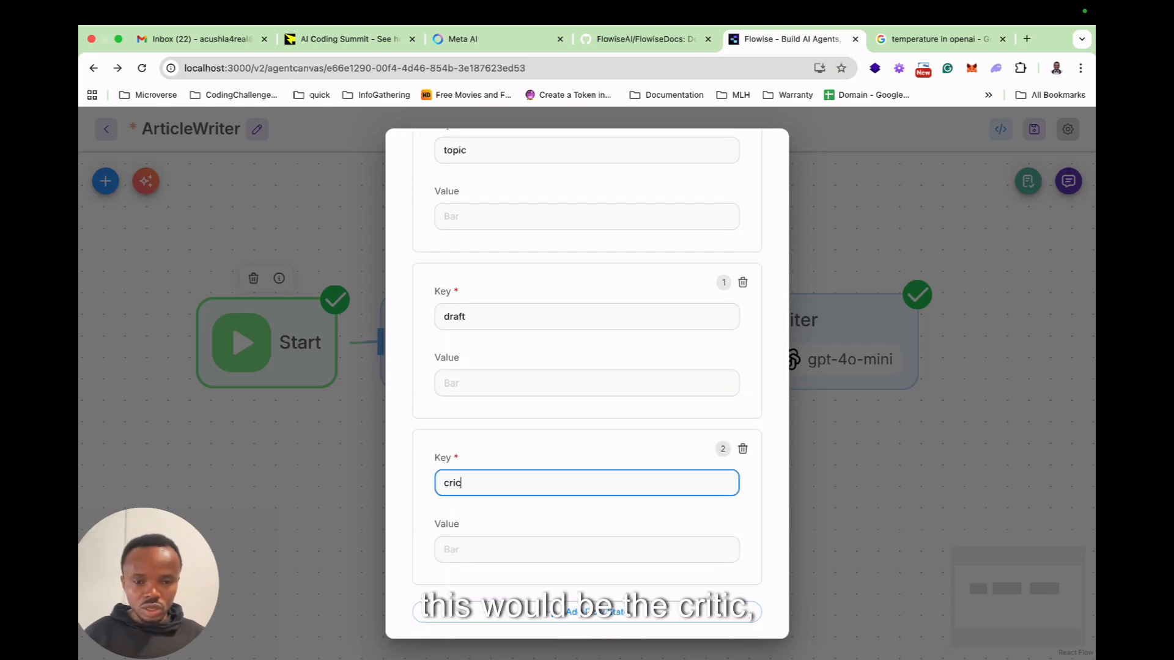
pyautogui.press('BackSpace')
pyautogui.write('tic_')
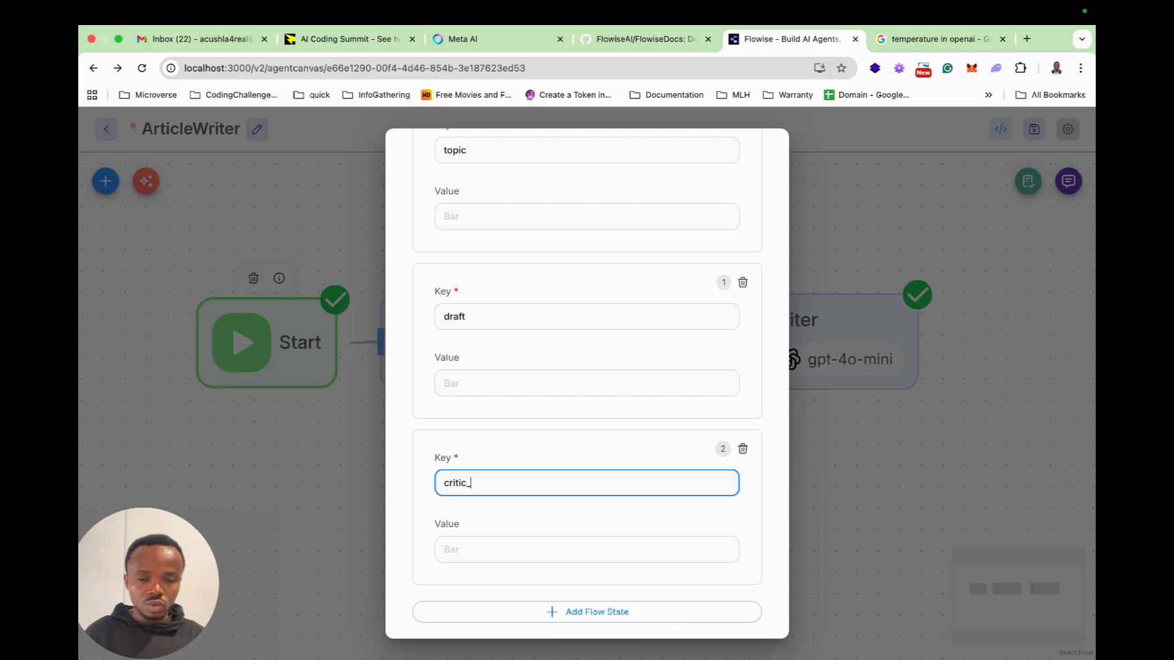
pyautogui.press('BackSpace')
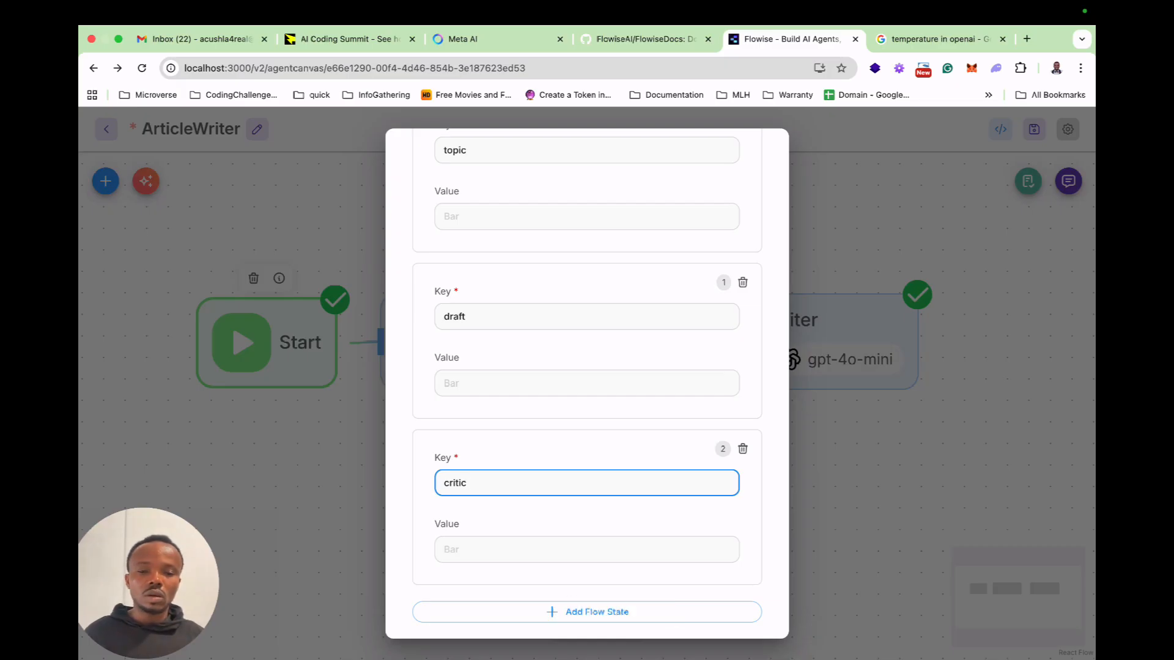
# Add a fourth flow state entry with the key final_article and close the Start node's settings.
pyautogui.scroll(-2, 587, 384)
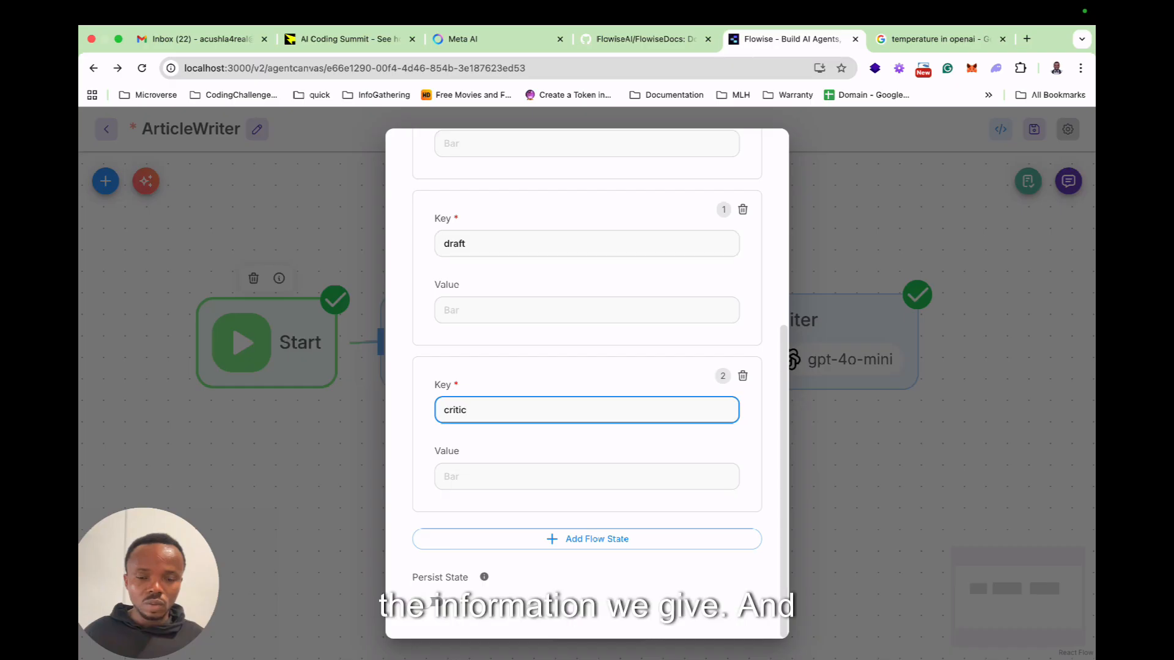
pyautogui.click(587, 539)
pyautogui.scroll(-1, 587, 508)
pyautogui.click(586, 508)
pyautogui.write('final')
pyautogui.write('_ar')
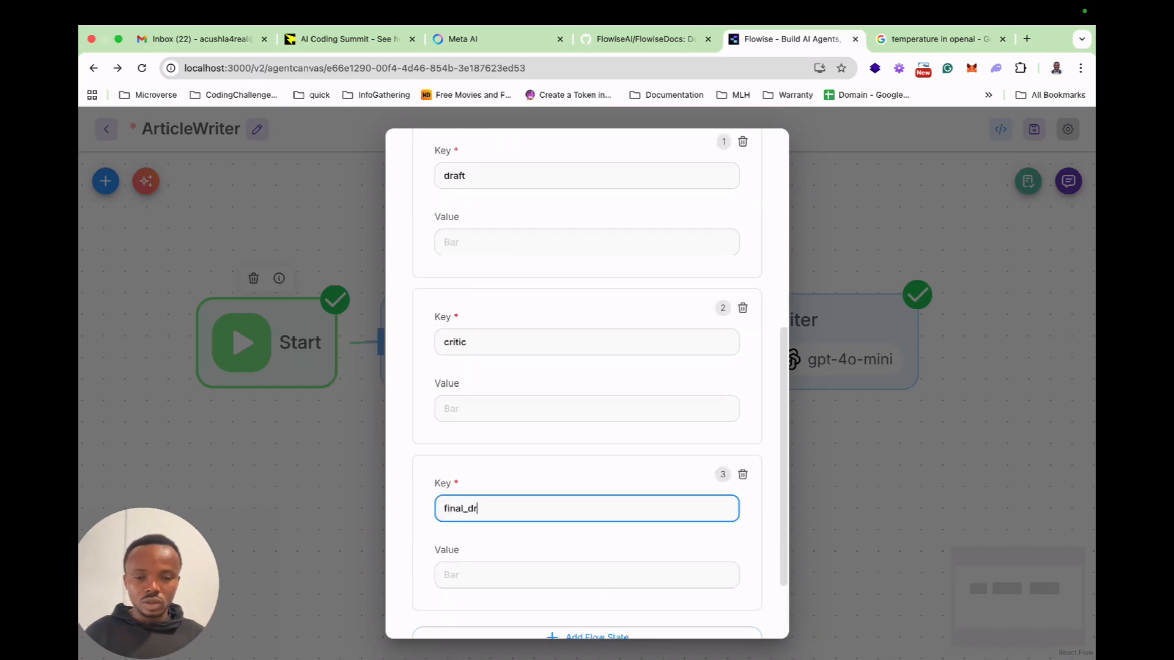
pyautogui.write('ticle')
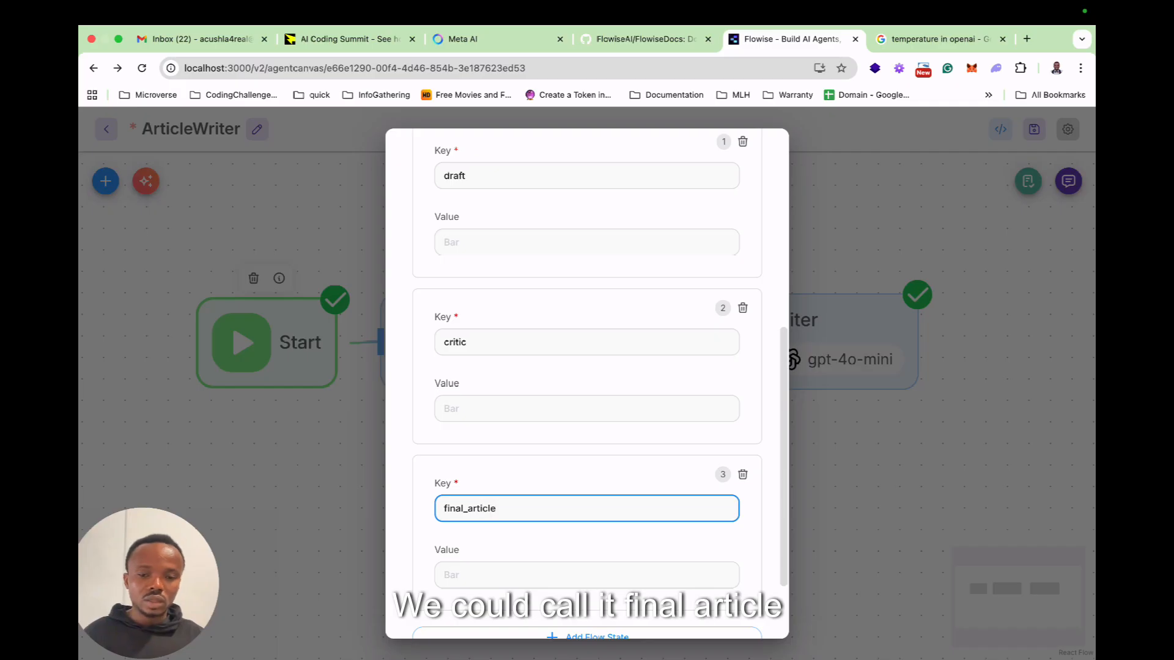
pyautogui.scroll(-1, 586, 428)
pyautogui.scroll(8, 587, 384)
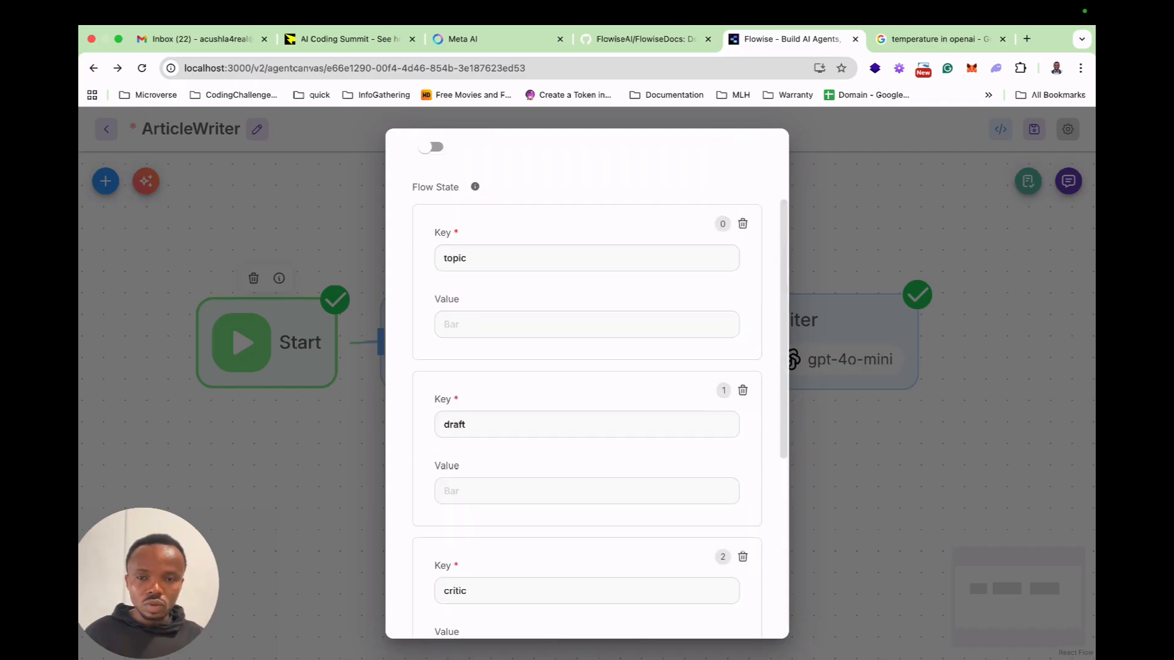
pyautogui.press('Escape')
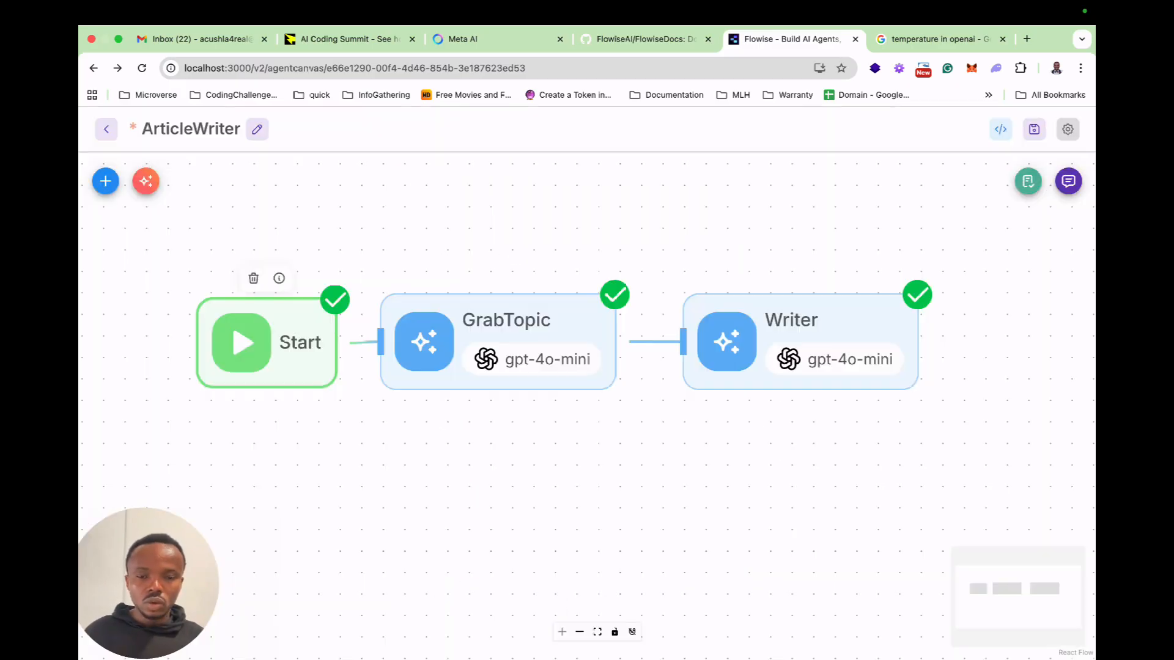
# Disable memory in the GrabTopic node.
pyautogui.doubleClick(513, 341)
pyautogui.scroll(-2, 587, 397)
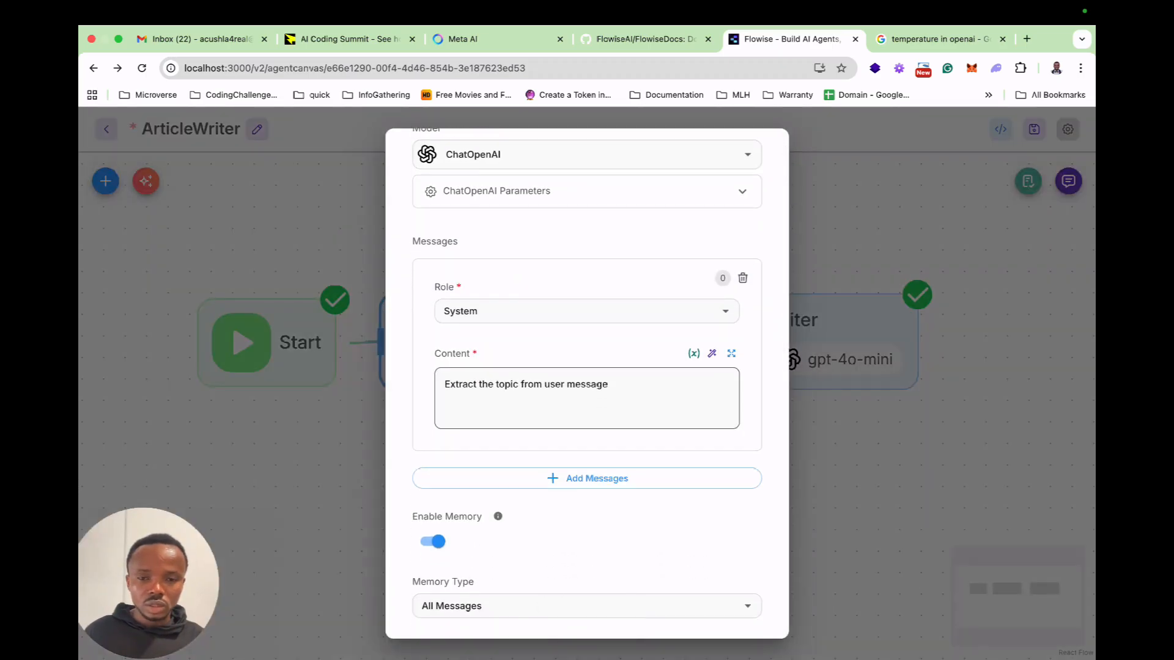
pyautogui.scroll(-6, 587, 385)
pyautogui.click(433, 333)
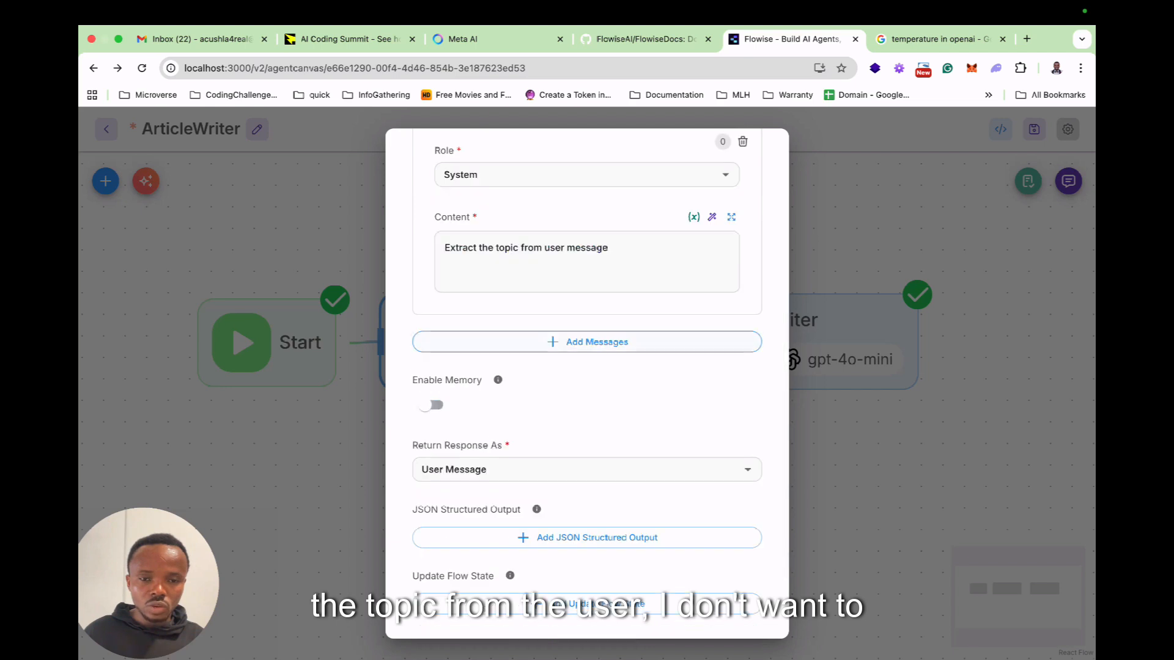
# Make the GrabTopic node update the topic flow state with the value {{ output }}, and close its settings.
pyautogui.scroll(6, 433, 333)
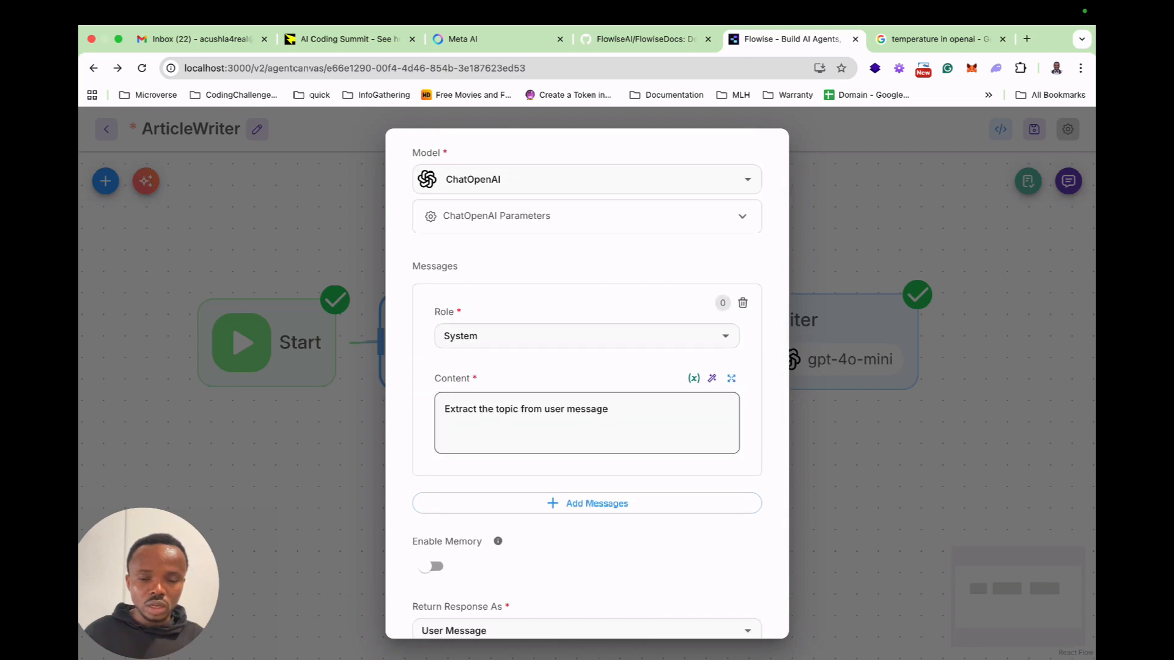
pyautogui.scroll(-2, 586, 385)
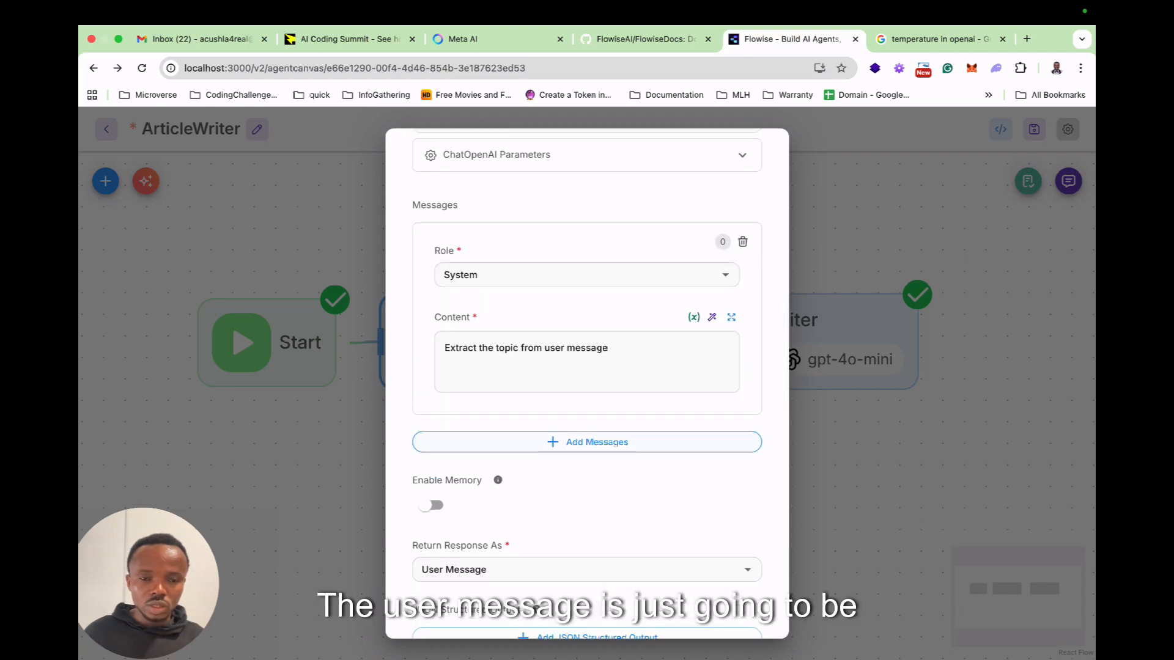
pyautogui.scroll(-3, 587, 469)
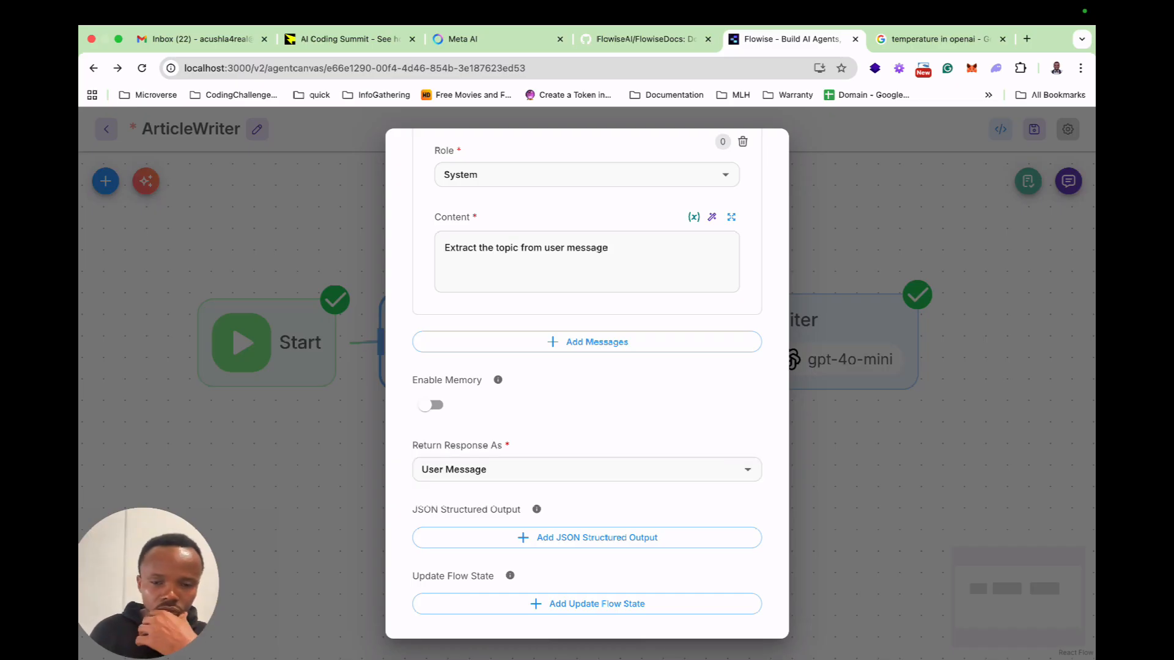
pyautogui.click(586, 603)
pyautogui.scroll(-3, 742, 611)
pyautogui.click(587, 480)
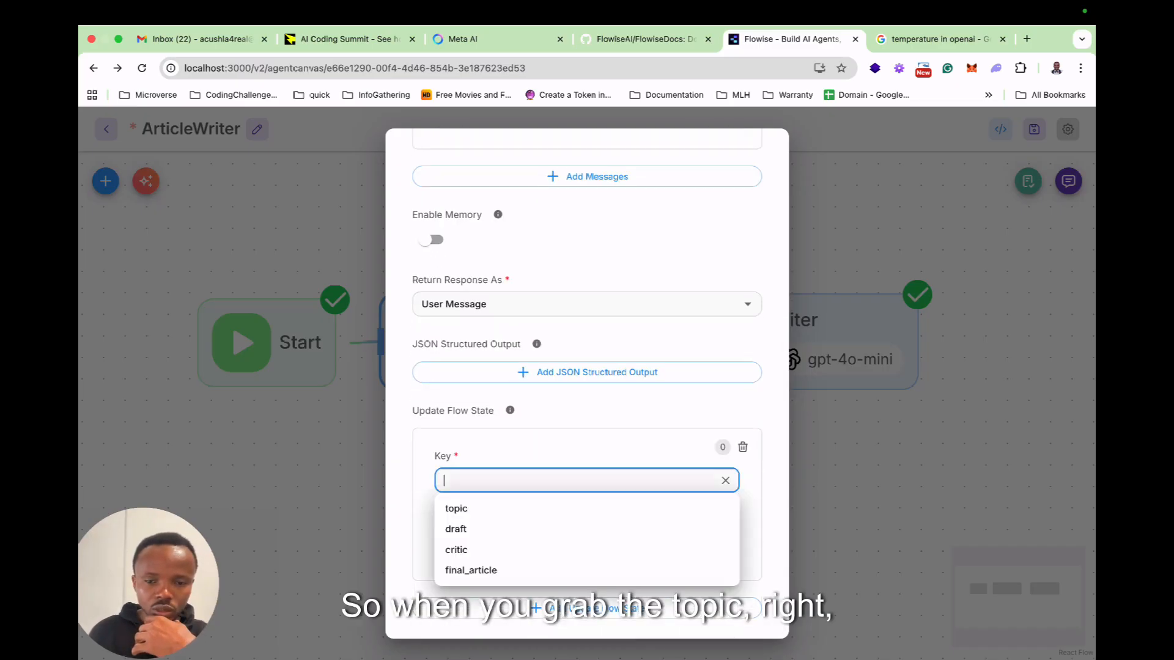
pyautogui.click(455, 506)
pyautogui.click(587, 545)
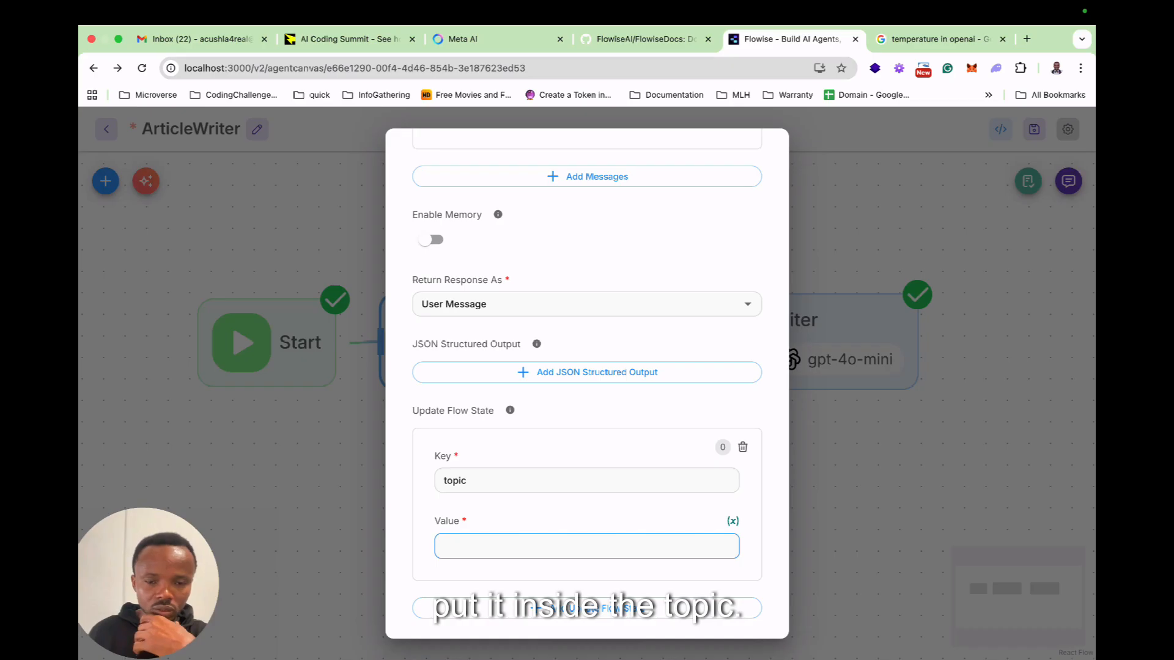
pyautogui.write('{{')
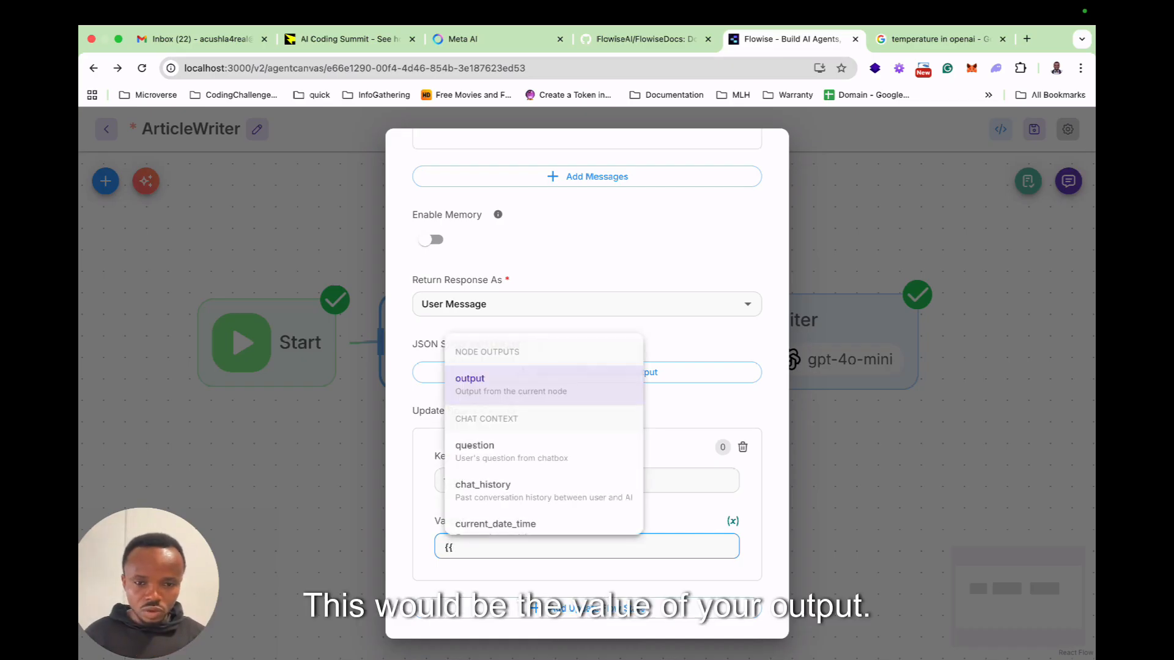
pyautogui.press('Return')
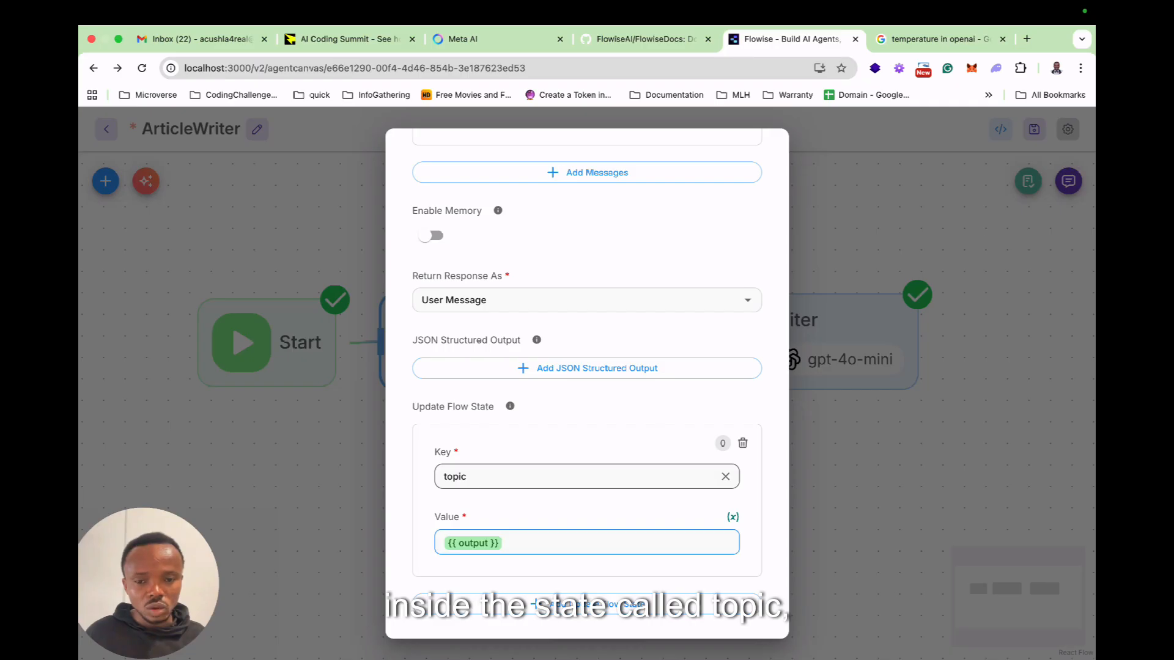
pyautogui.scroll(6, 587, 476)
pyautogui.scroll(-6, 587, 476)
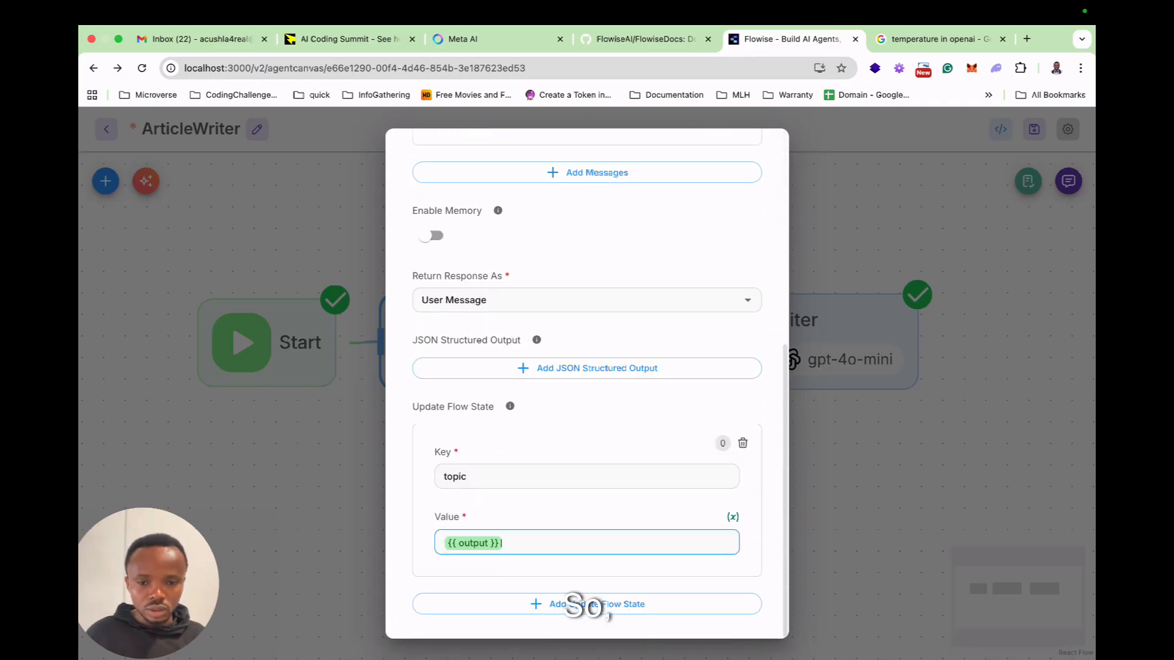
pyautogui.scroll(6, 587, 428)
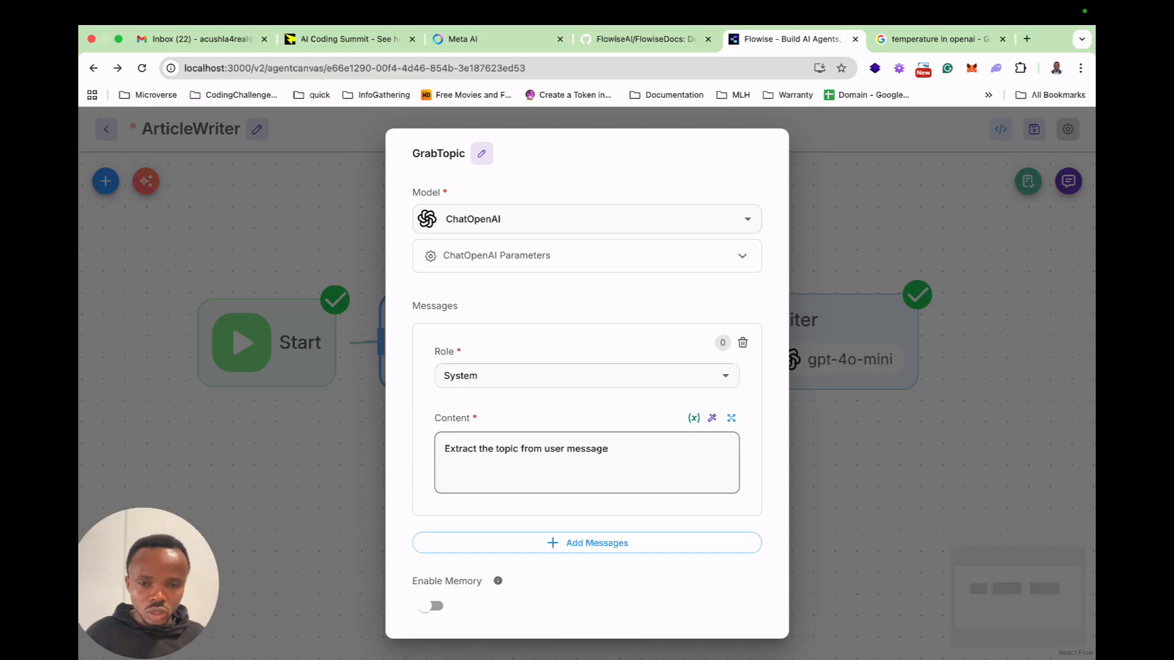
pyautogui.scroll(-3, 587, 428)
pyautogui.scroll(-3, 587, 428)
pyautogui.press('Escape')
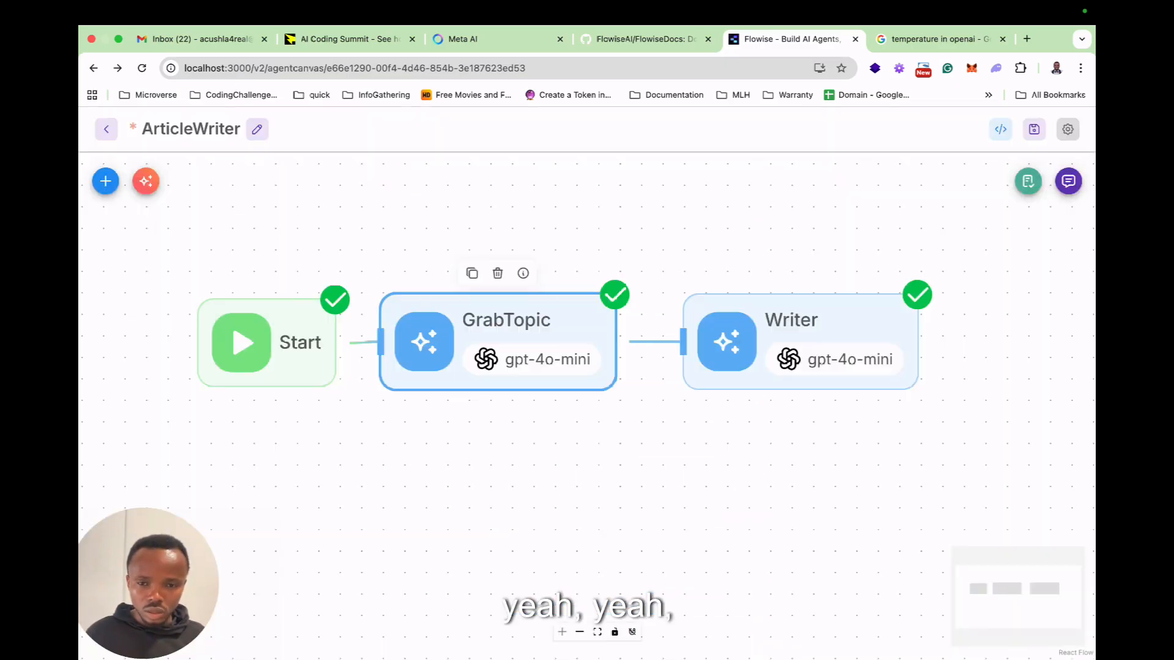
# Disable memory in the Writer node.
pyautogui.doubleClick(801, 341)
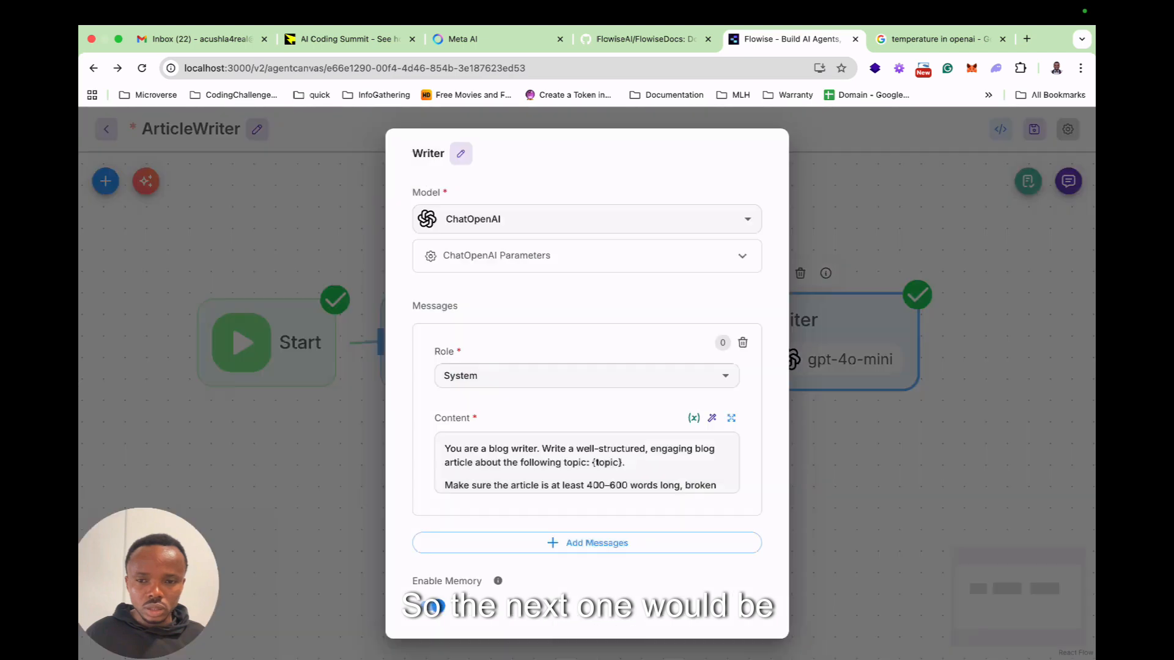
pyautogui.scroll(-5, 587, 428)
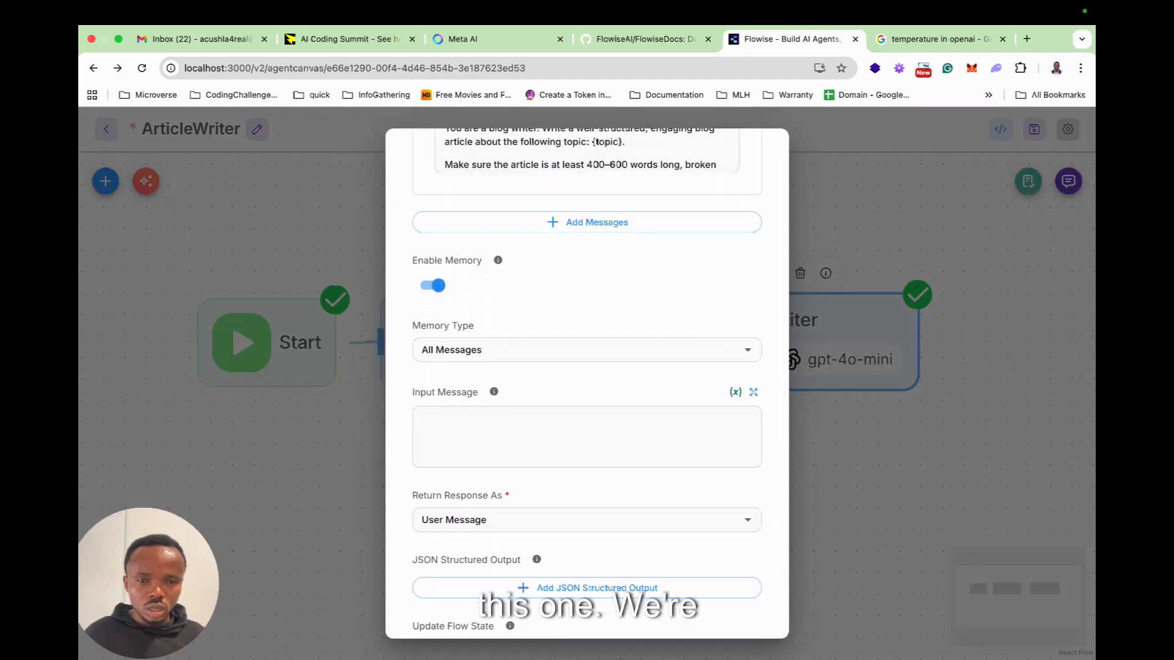
pyautogui.click(431, 285)
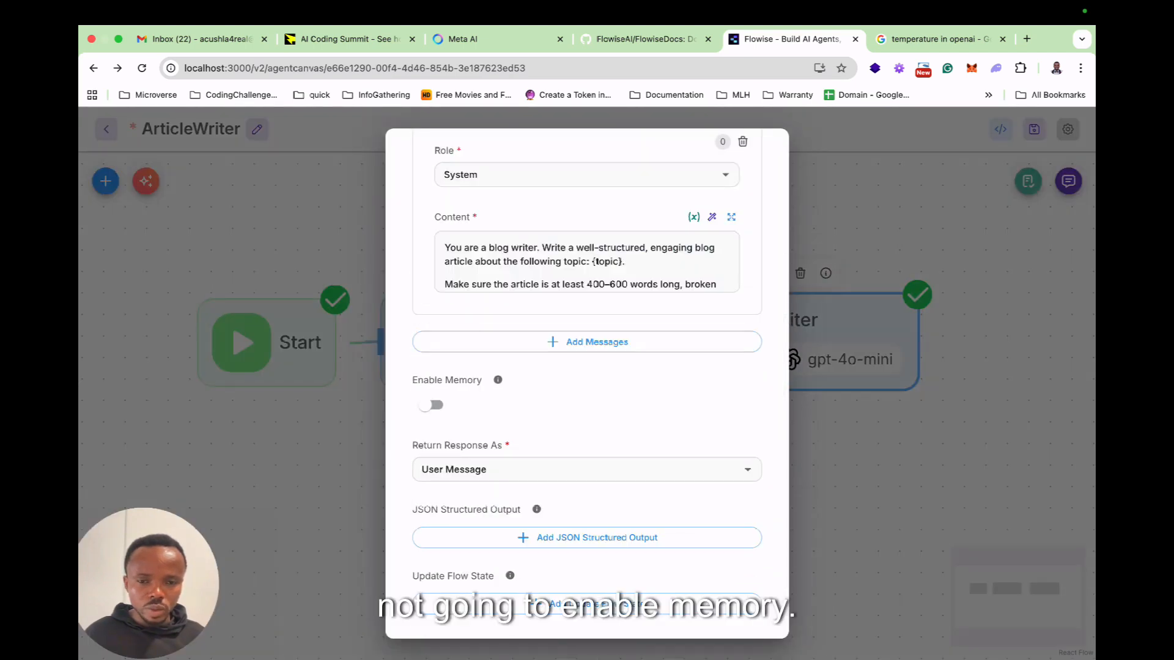
# Add a second message to the Writer node with the User role and the content "Topic: {{ $flow.state.topic }}".
pyautogui.scroll(3, 587, 384)
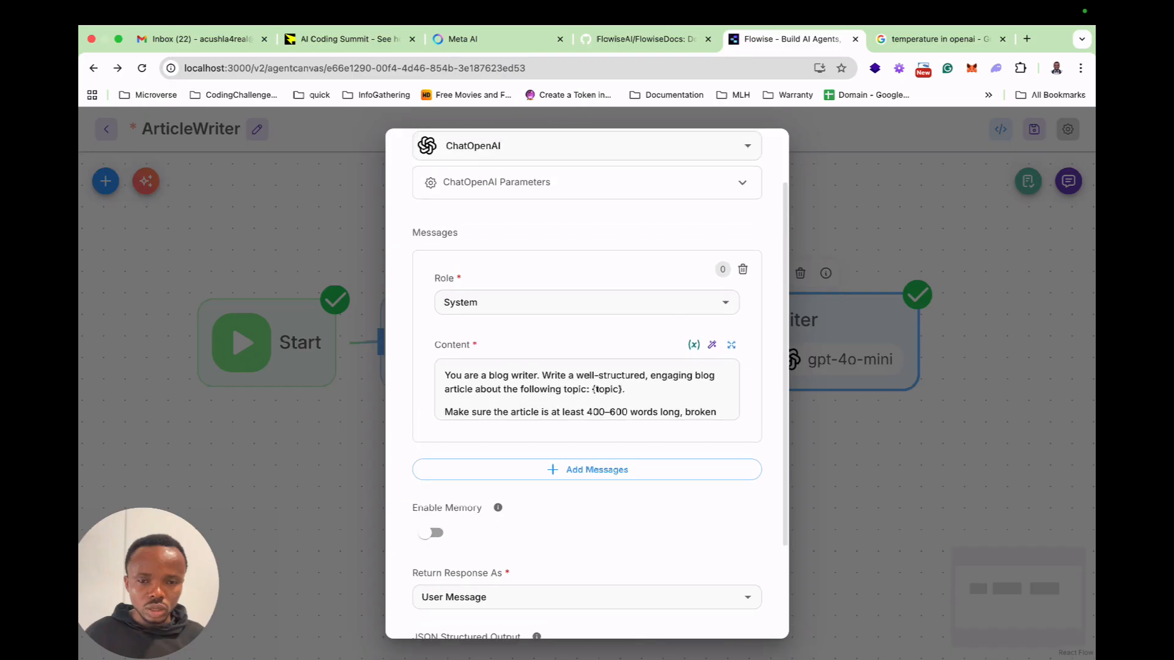
pyautogui.scroll(-1, 587, 411)
pyautogui.click(586, 411)
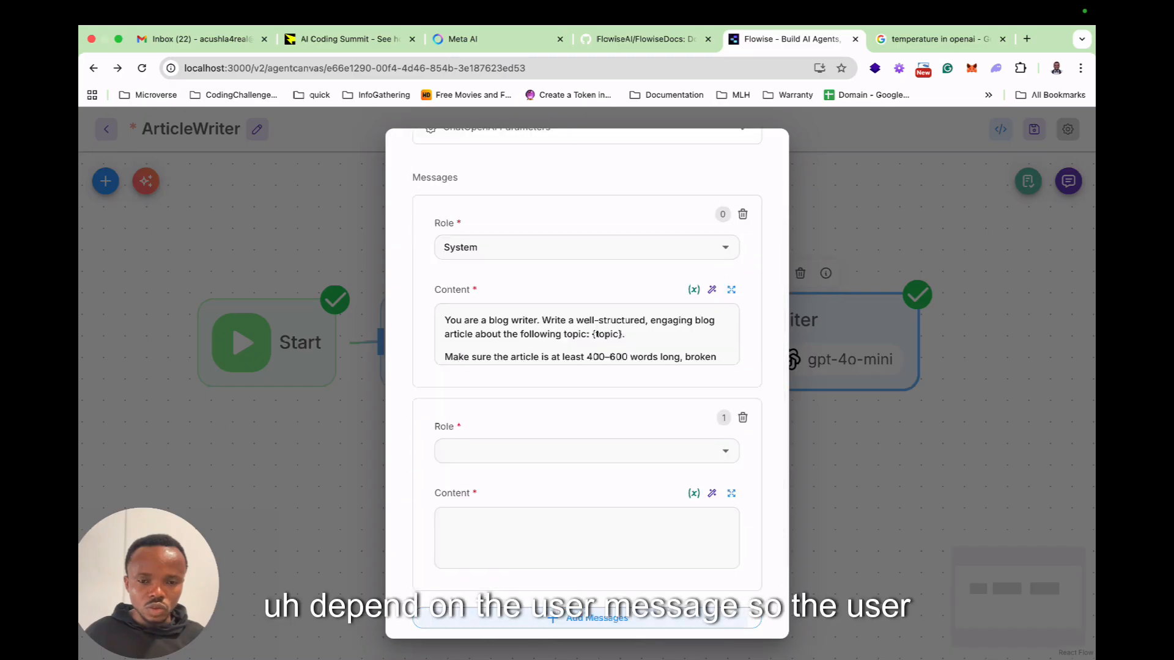
pyautogui.click(574, 450)
pyautogui.click(456, 541)
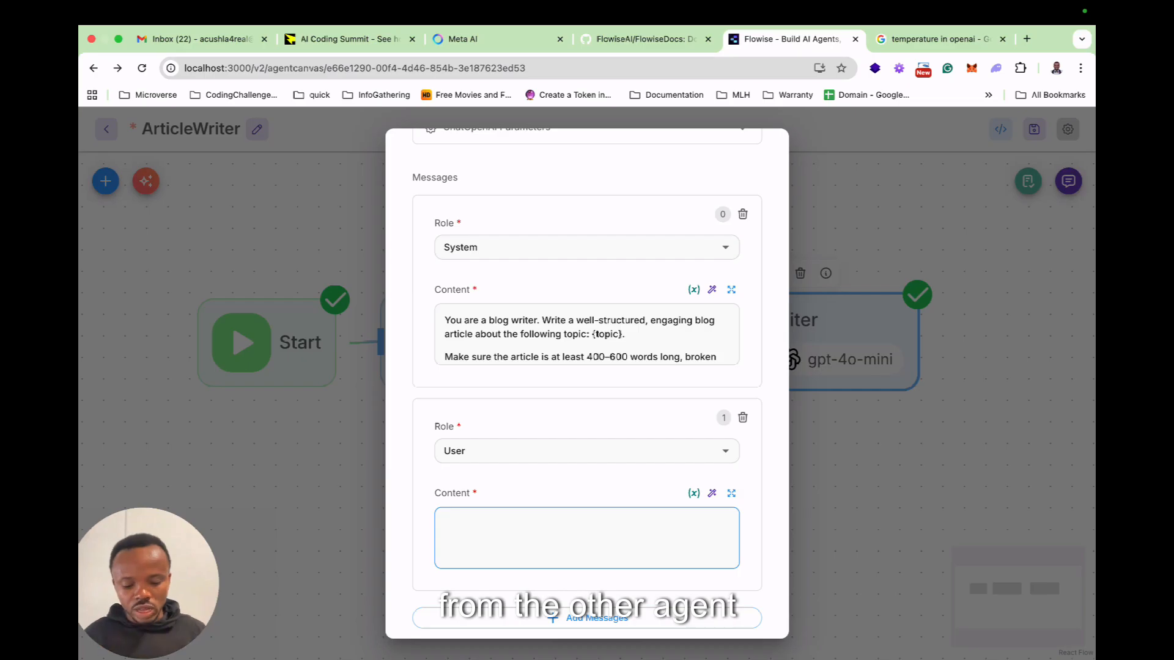
pyautogui.write('Topic:')
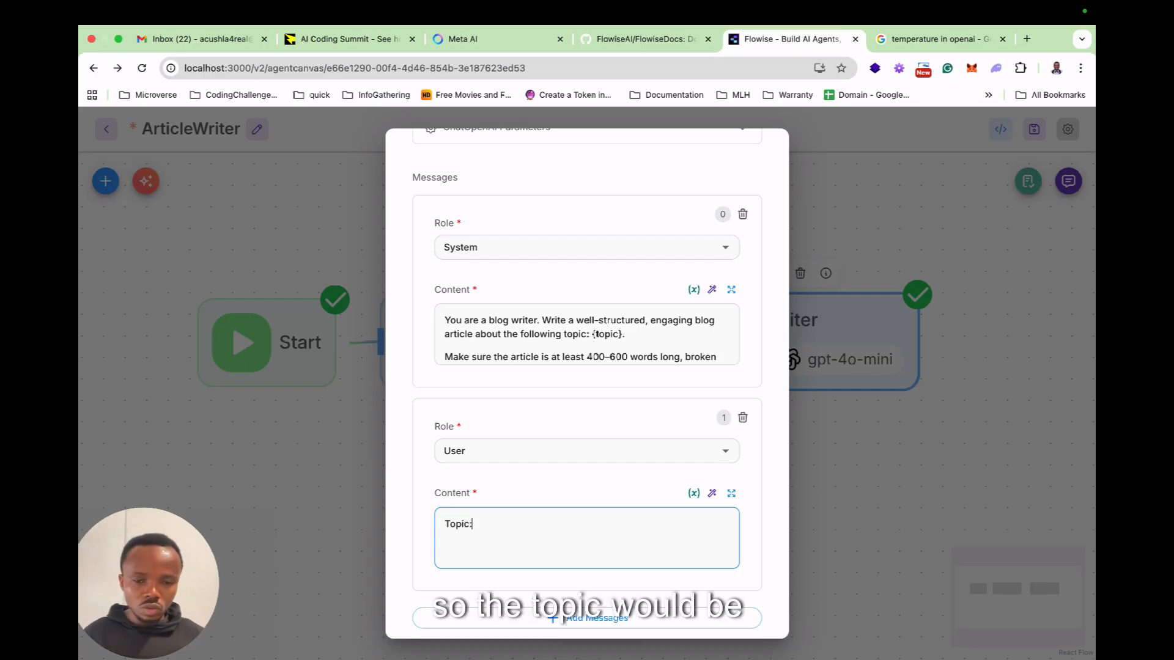
pyautogui.write(' {{')
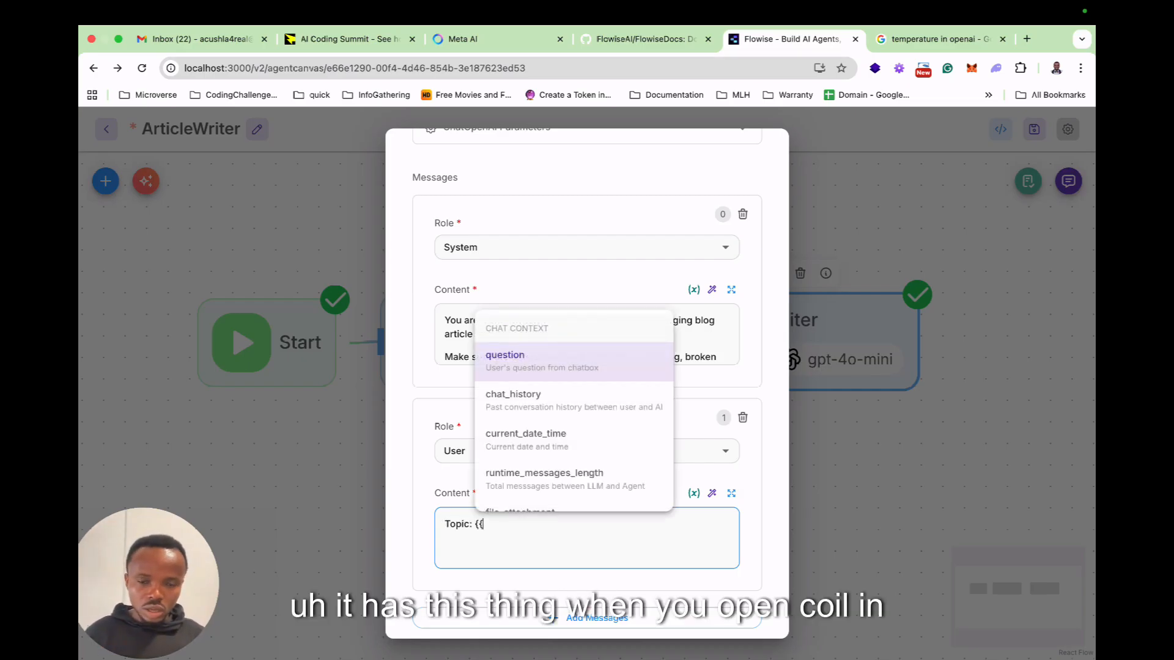
pyautogui.write('flo')
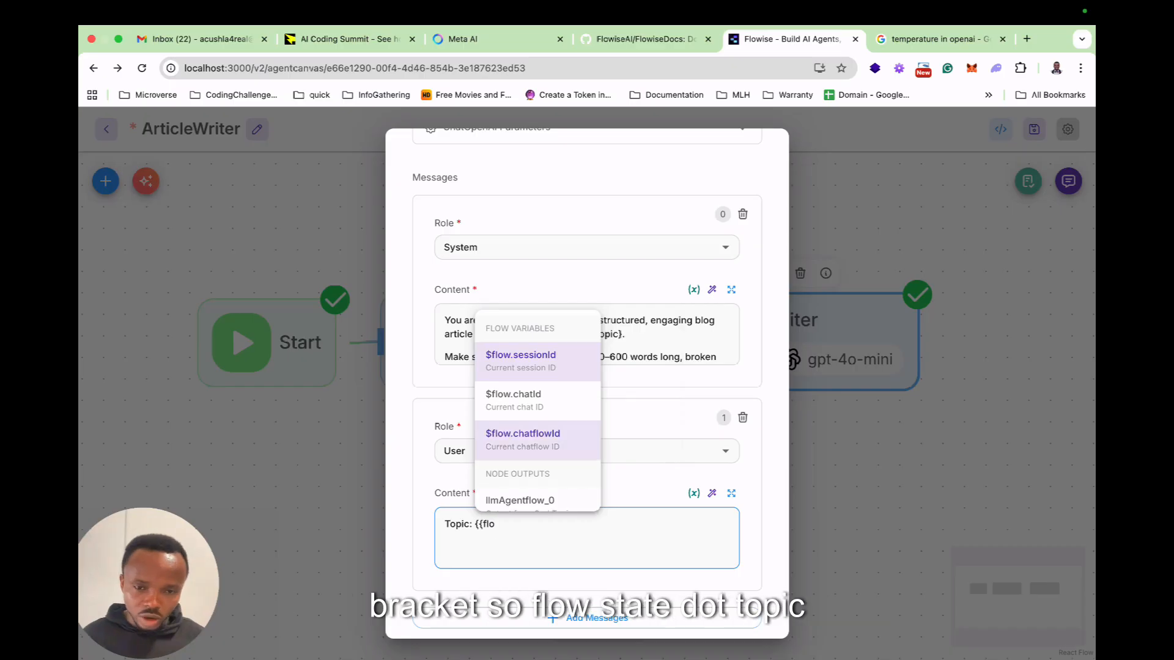
pyautogui.click(523, 440)
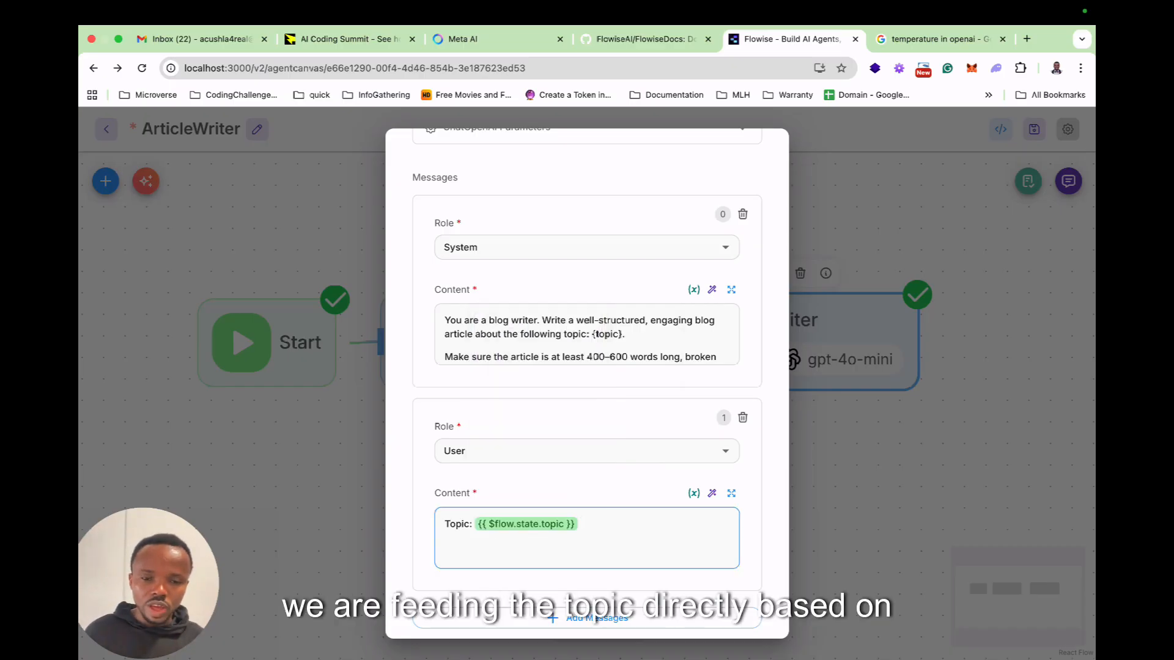
# Check the Writer and Critic agent outlines and prompt skeletons in ChatGPT, and compare them with the Writer node's messages and response settings in Flowise.
pyautogui.scroll(-1, 587, 392)
pyautogui.scroll(-4, 587, 385)
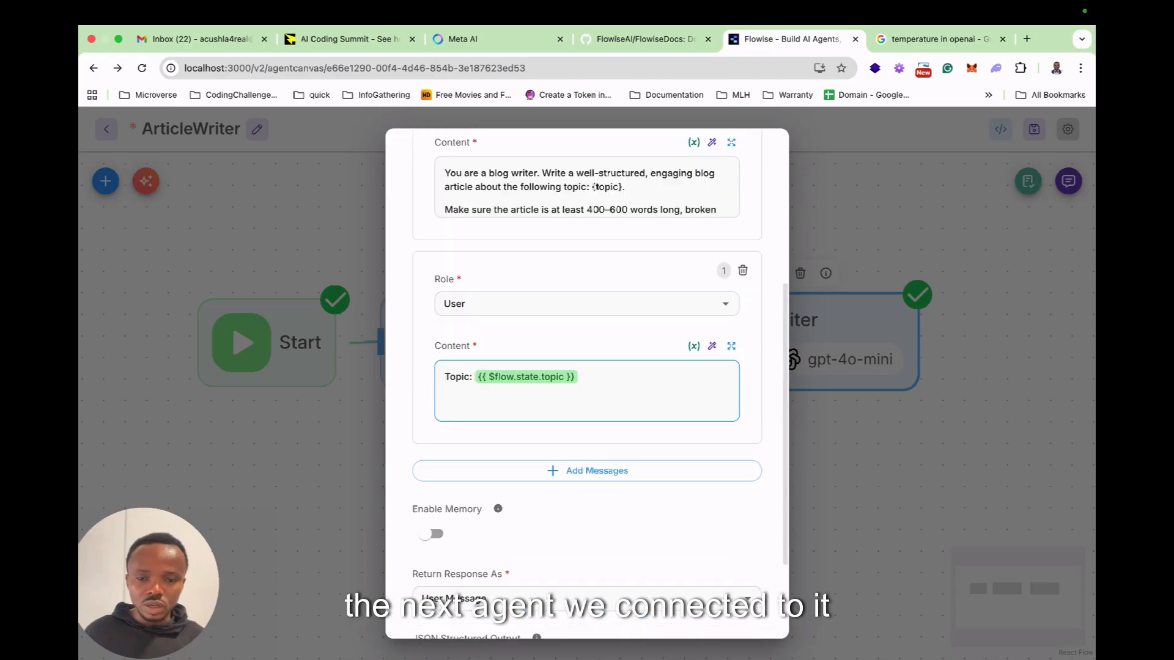
pyautogui.scroll(-1, 587, 470)
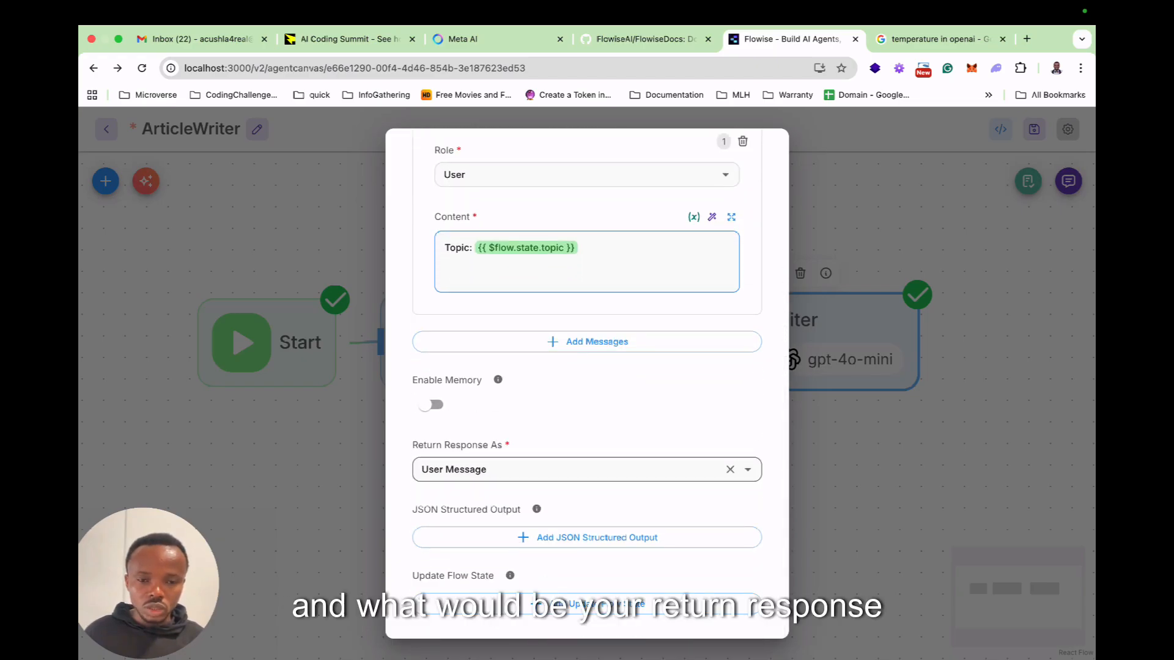
pyautogui.hotkey('ctrl', 'Left')
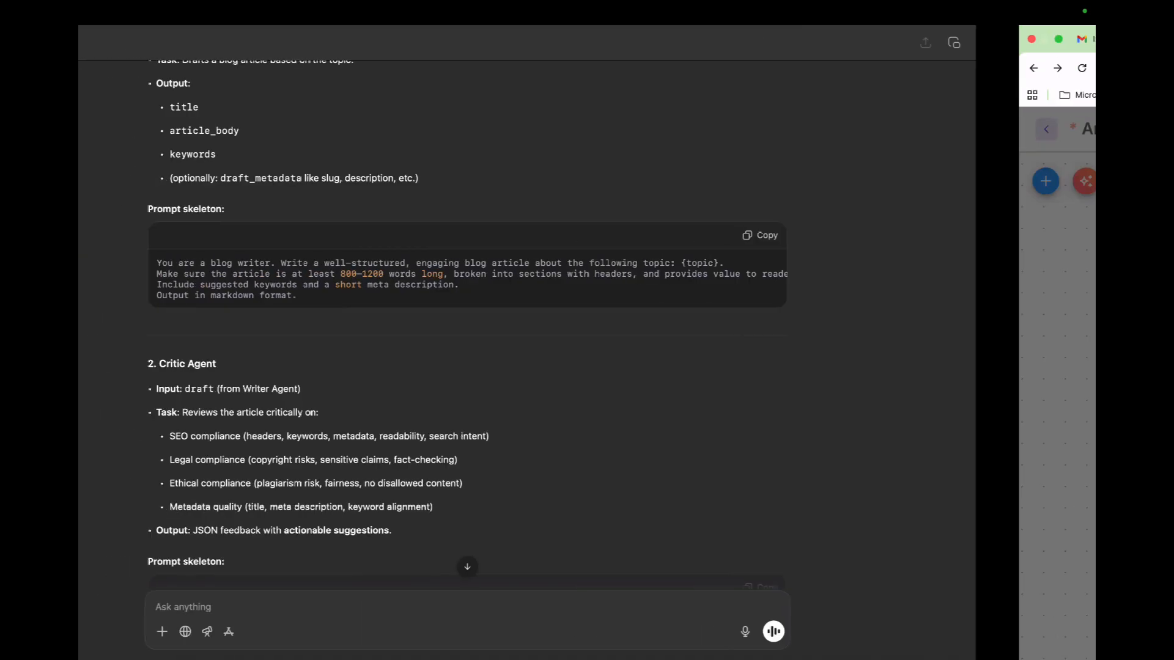
pyautogui.scroll(-5, 587, 324)
pyautogui.scroll(6, 586, 324)
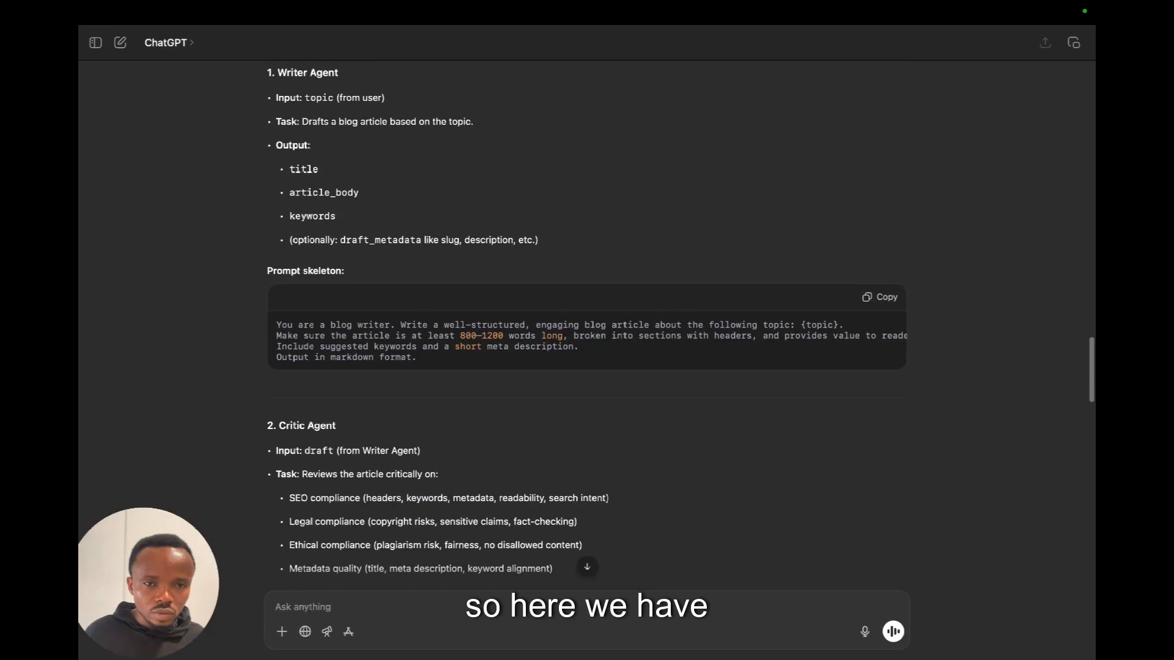
pyautogui.scroll(-5, 587, 324)
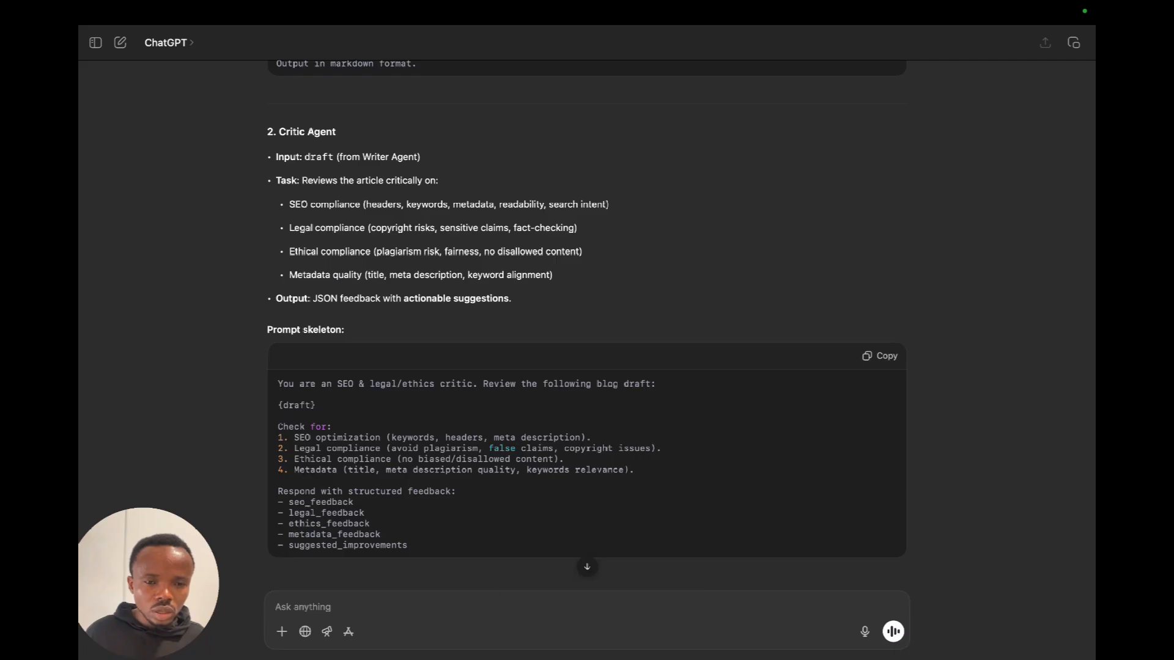
pyautogui.scroll(-5, 587, 317)
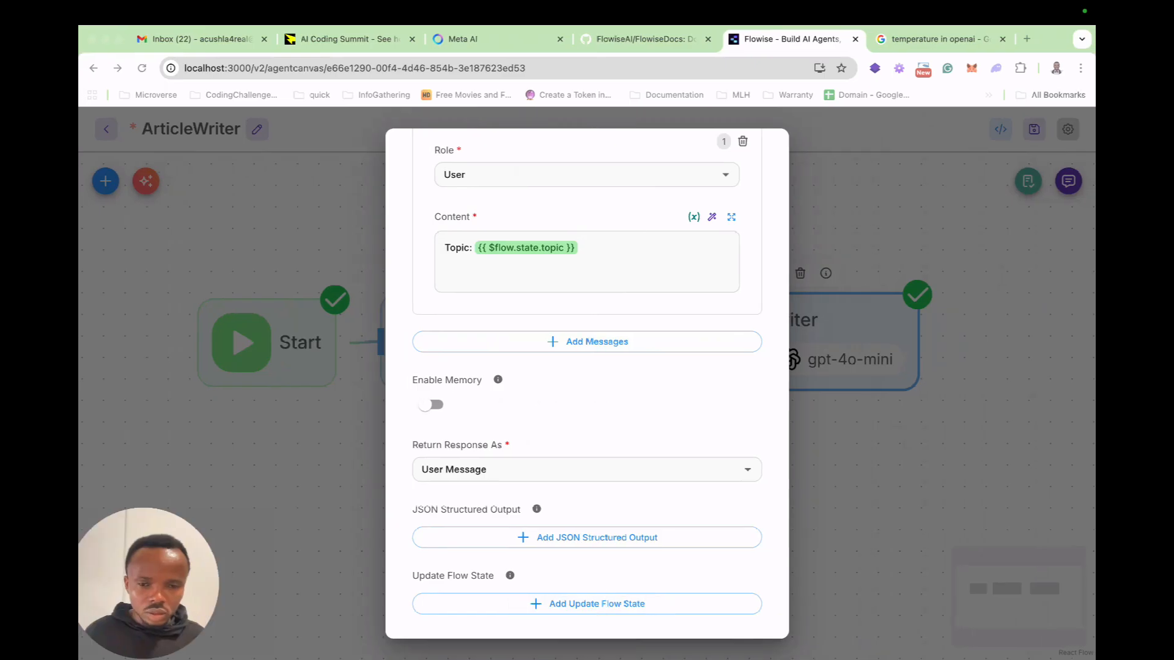
pyautogui.scroll(3, 587, 384)
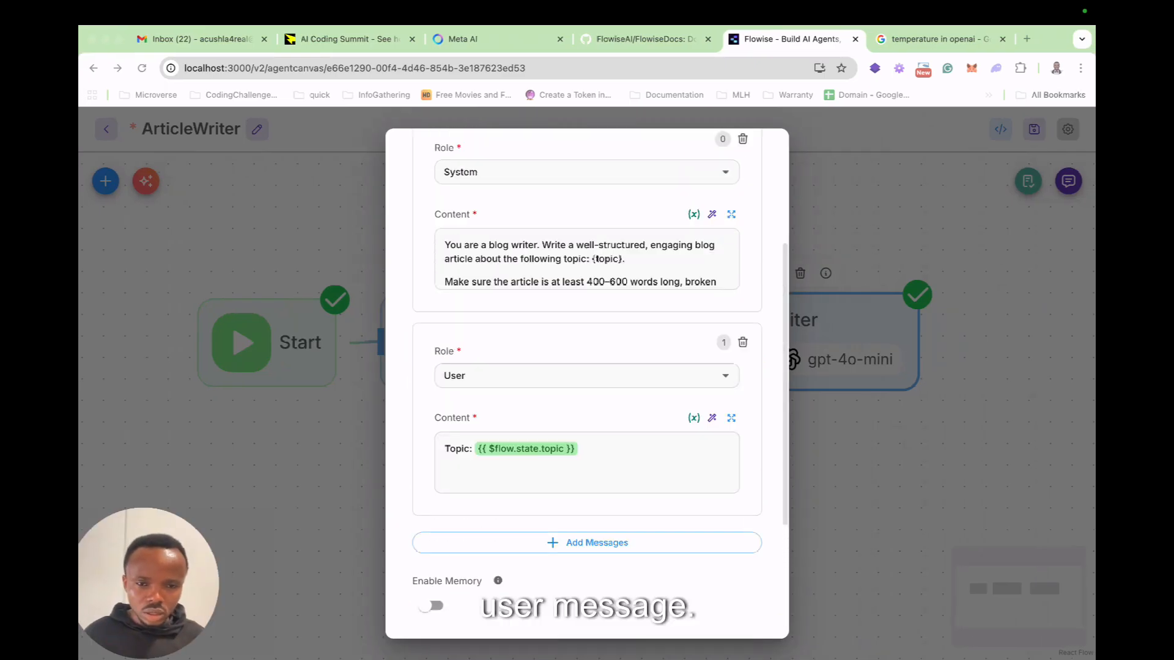
pyautogui.scroll(-1, 587, 384)
pyautogui.scroll(-2, 587, 384)
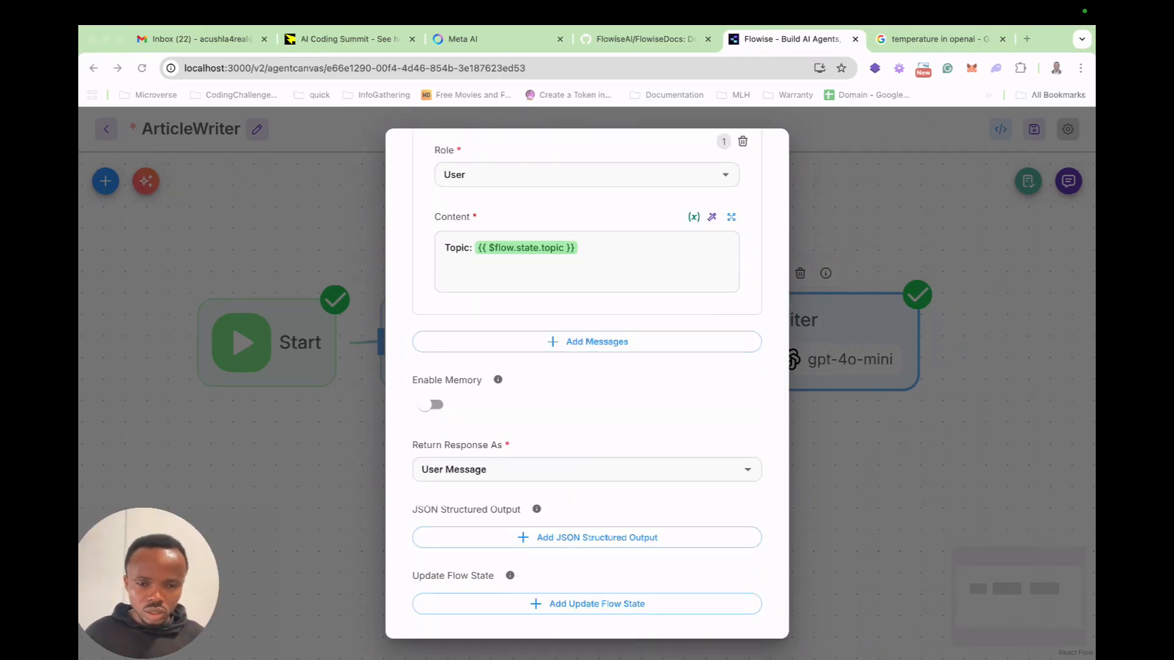
# Make the Writer node update the draft flow state with the value {{ output }}, and close its settings.
pyautogui.click(586, 604)
pyautogui.click(587, 603)
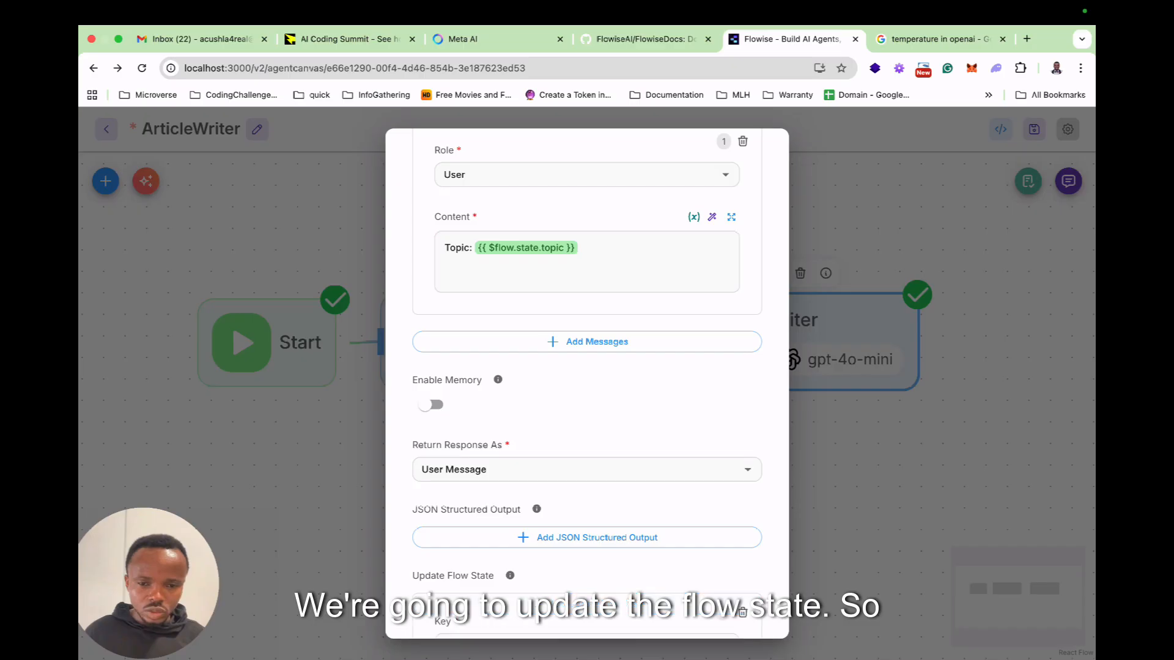
pyautogui.scroll(-3, 586, 489)
pyautogui.click(587, 478)
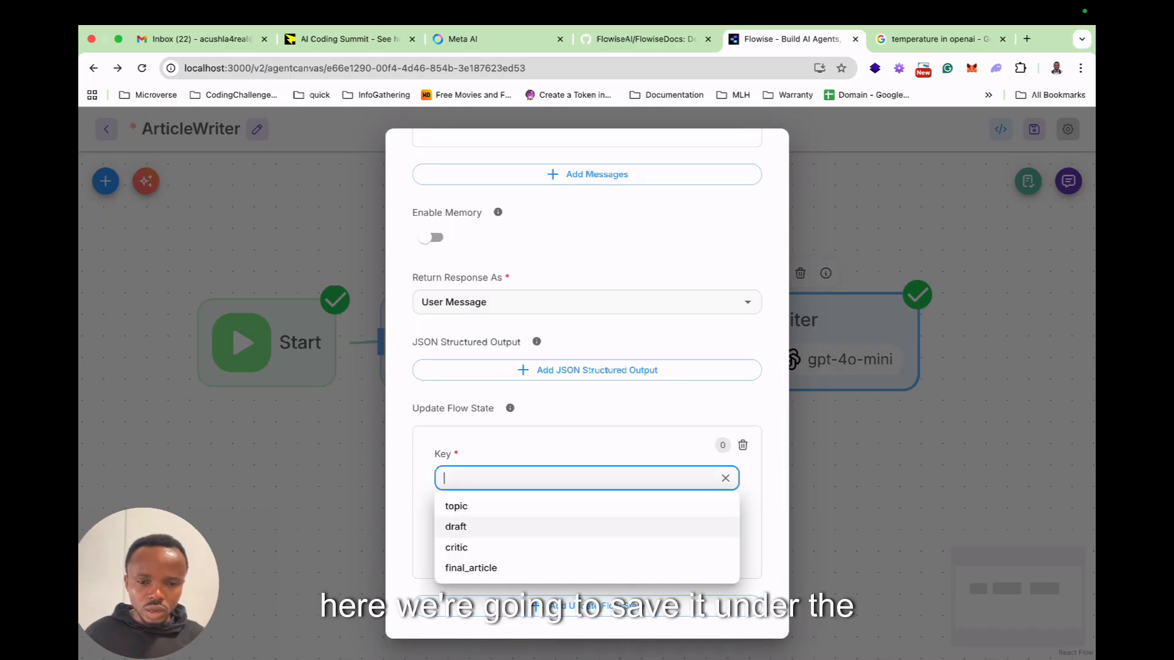
pyautogui.click(550, 526)
pyautogui.click(550, 543)
pyautogui.write('{{')
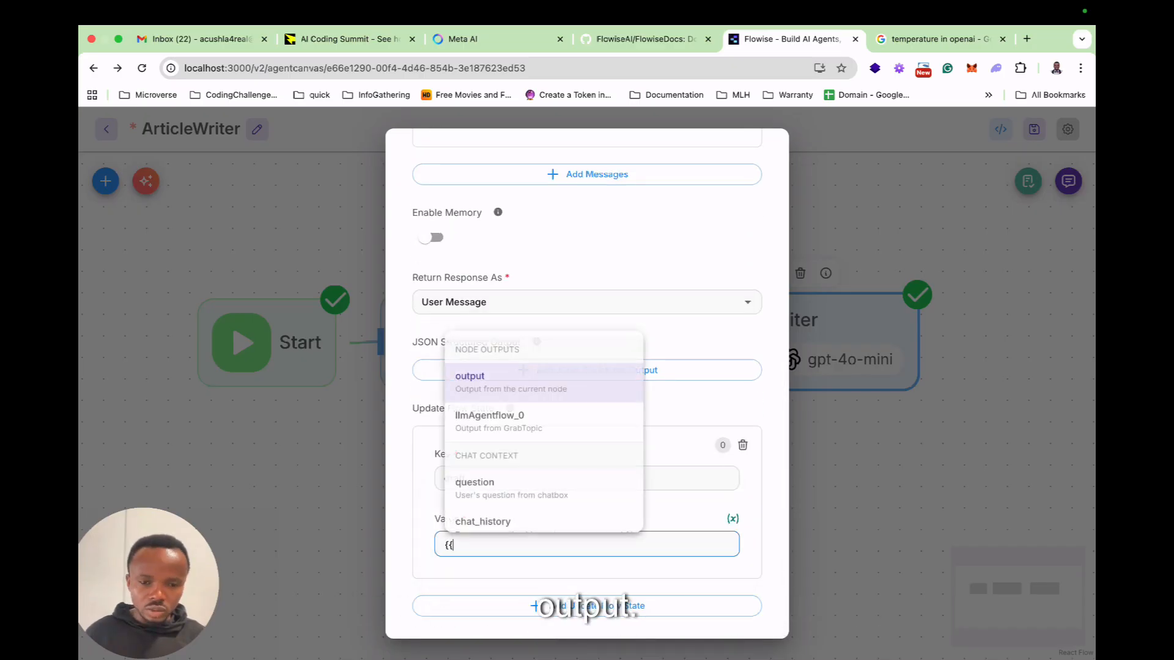
pyautogui.press('Return')
pyautogui.scroll(-1, 575, 503)
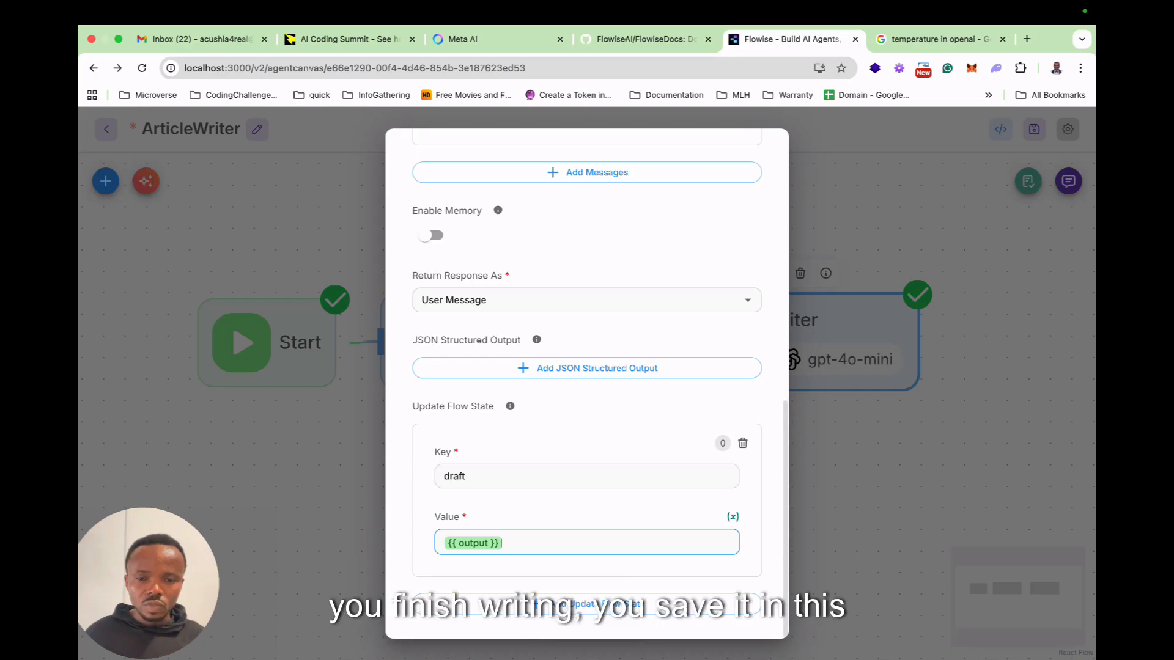
pyautogui.press('Escape')
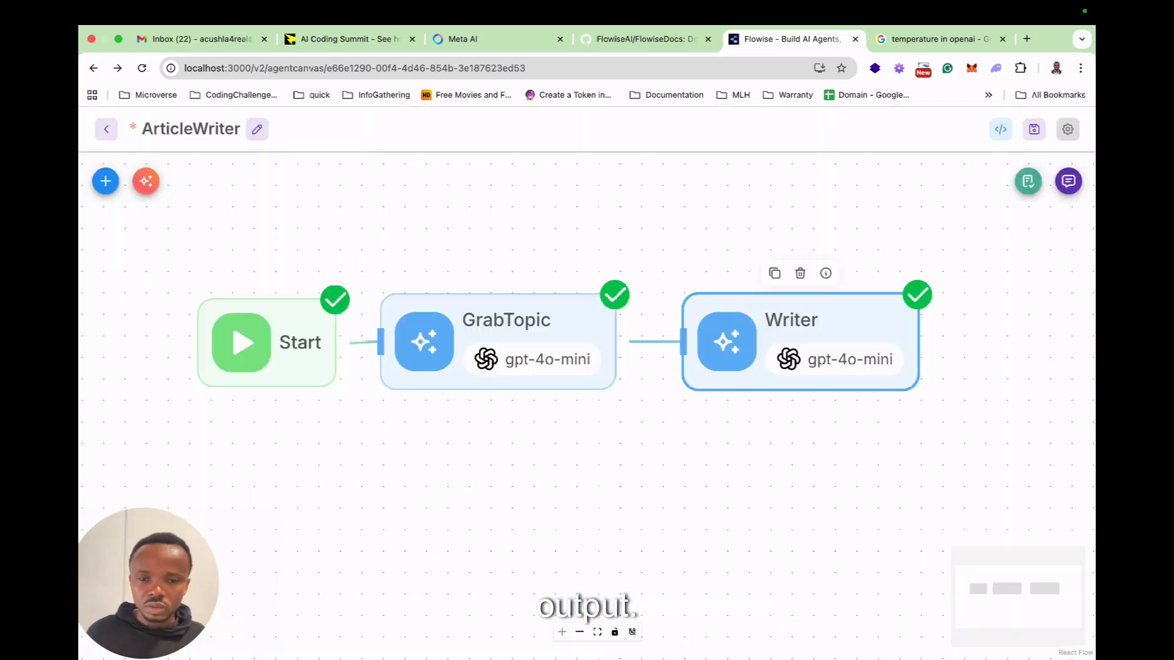
# Save the ArticleWriter flow and clear its chat history.
pyautogui.click(1033, 129)
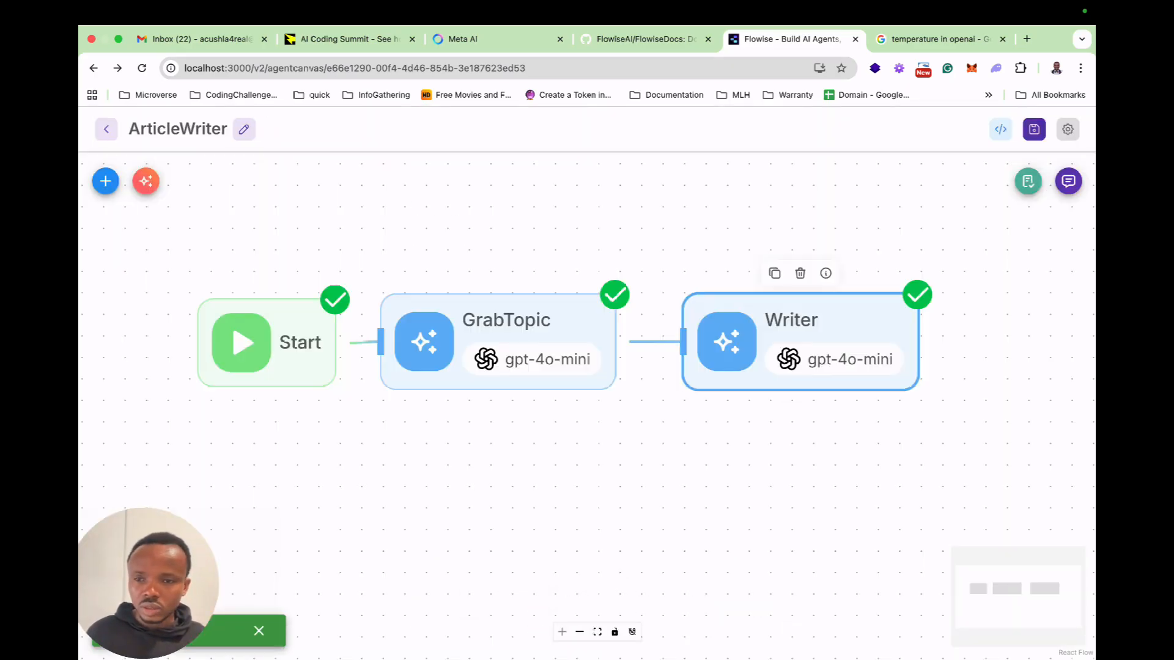
pyautogui.click(1068, 181)
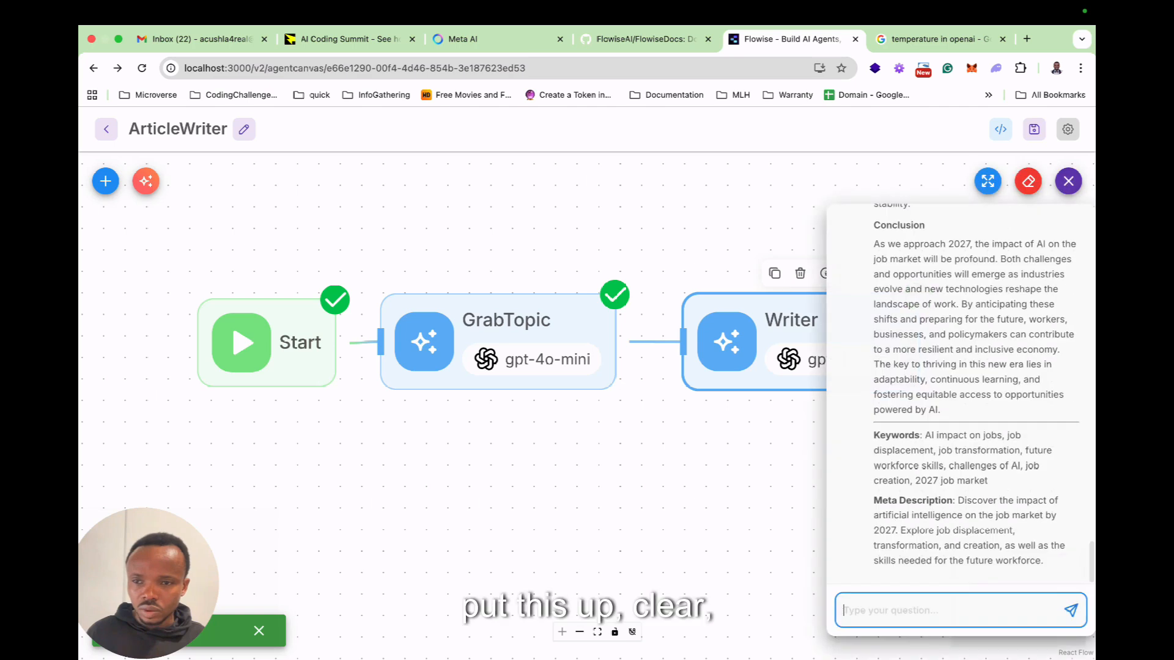
pyautogui.click(707, 416)
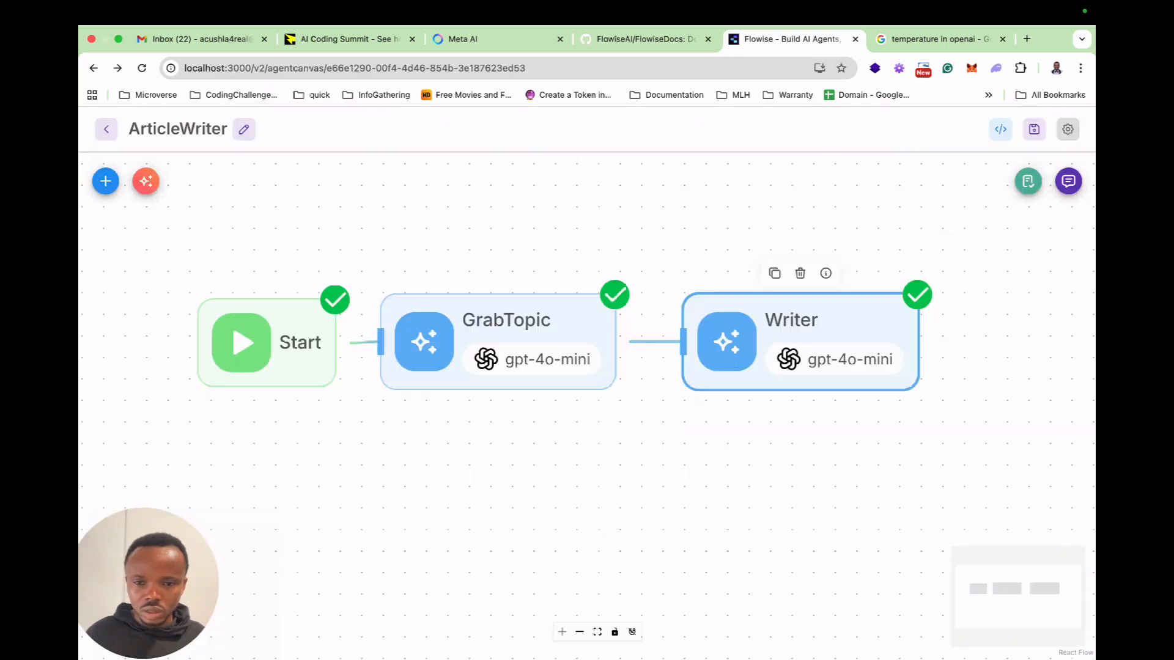
pyautogui.click(1068, 181)
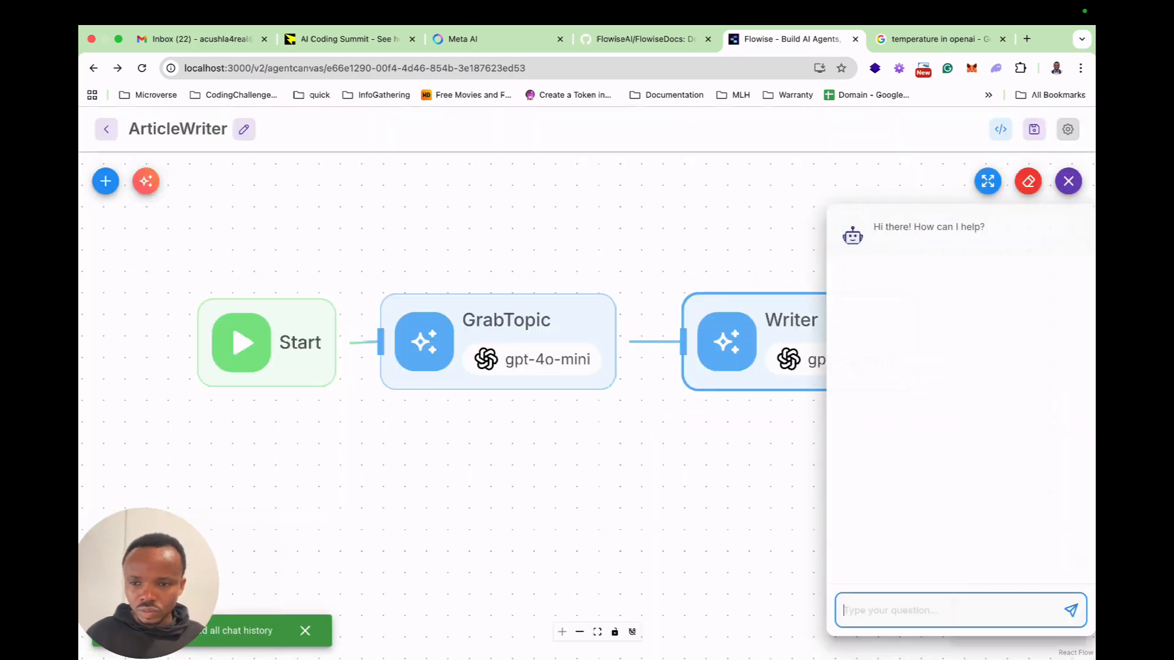
# Expand the chat and send the test prompt "write an article on the impact of AI on current jobs come 2027".
pyautogui.click(988, 181)
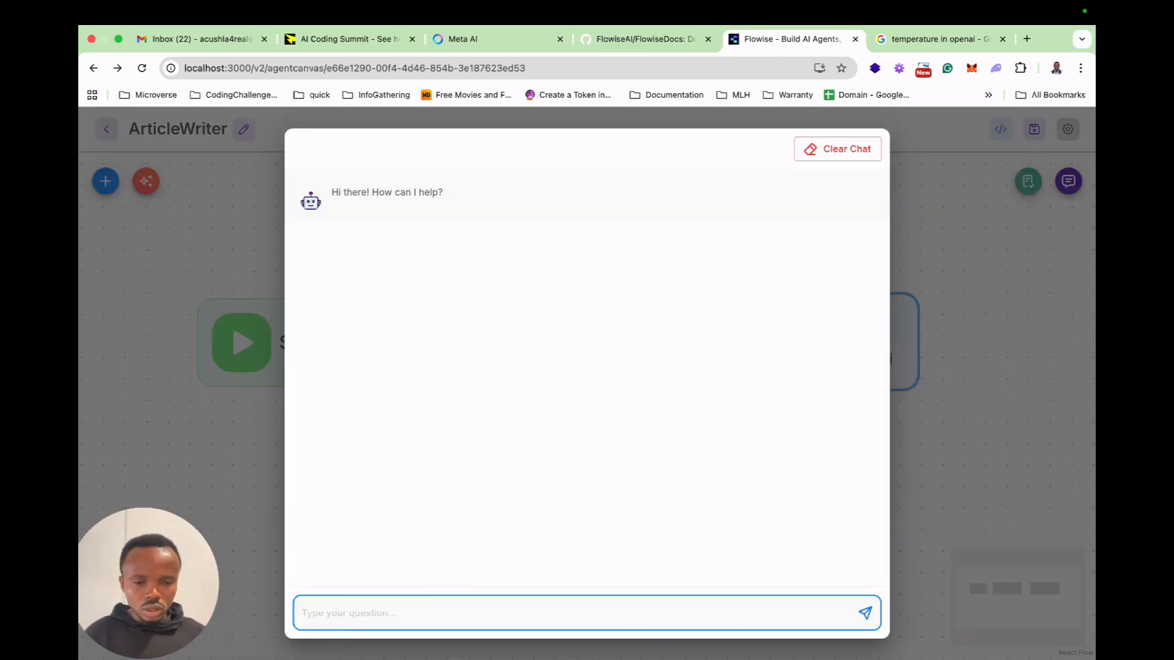
pyautogui.write('The im')
pyautogui.press('BackSpace')
pyautogui.press('BackSpace')
pyautogui.press('BackSpace')
pyautogui.press('BackSpace')
pyautogui.press('BackSpace')
pyautogui.press('BackSpace')
pyautogui.write('Wh')
pyautogui.press('BackSpace')
pyautogui.press('BackSpace')
pyautogui.write('write an ')
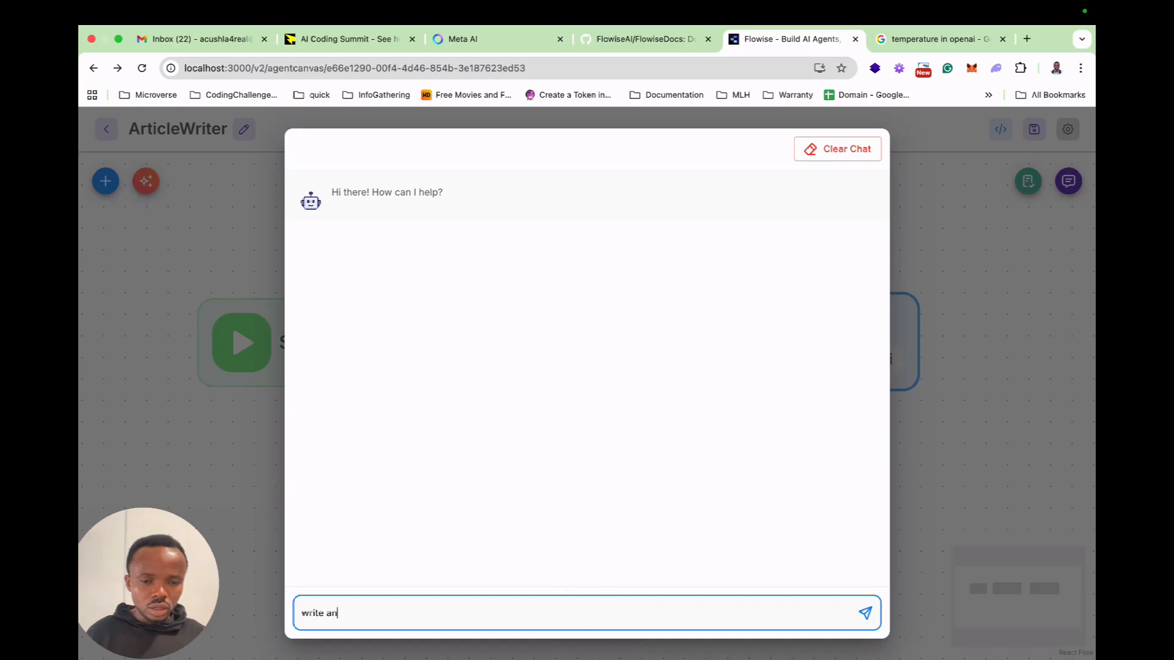
pyautogui.write('article ')
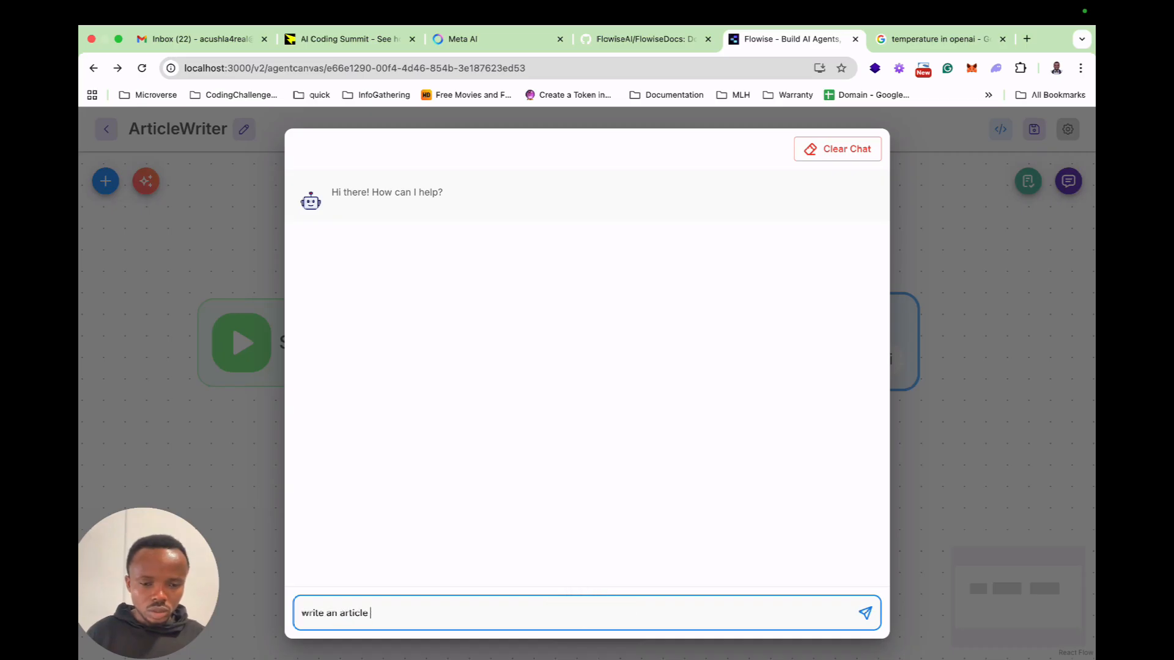
pyautogui.write('on the imp')
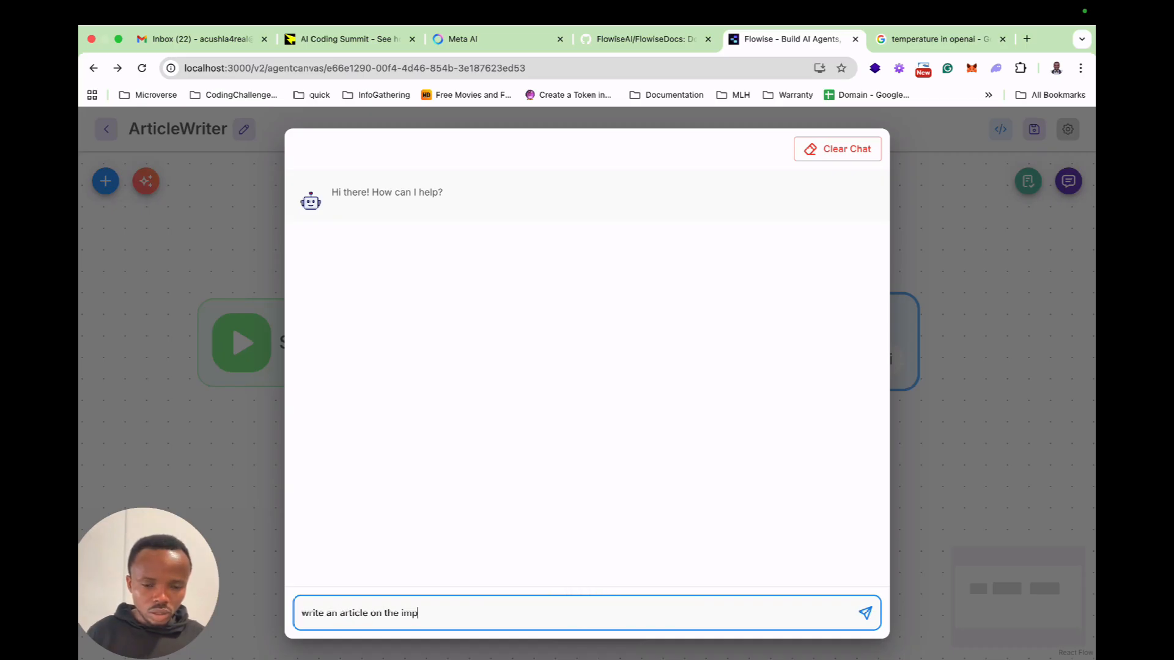
pyautogui.write('act of A')
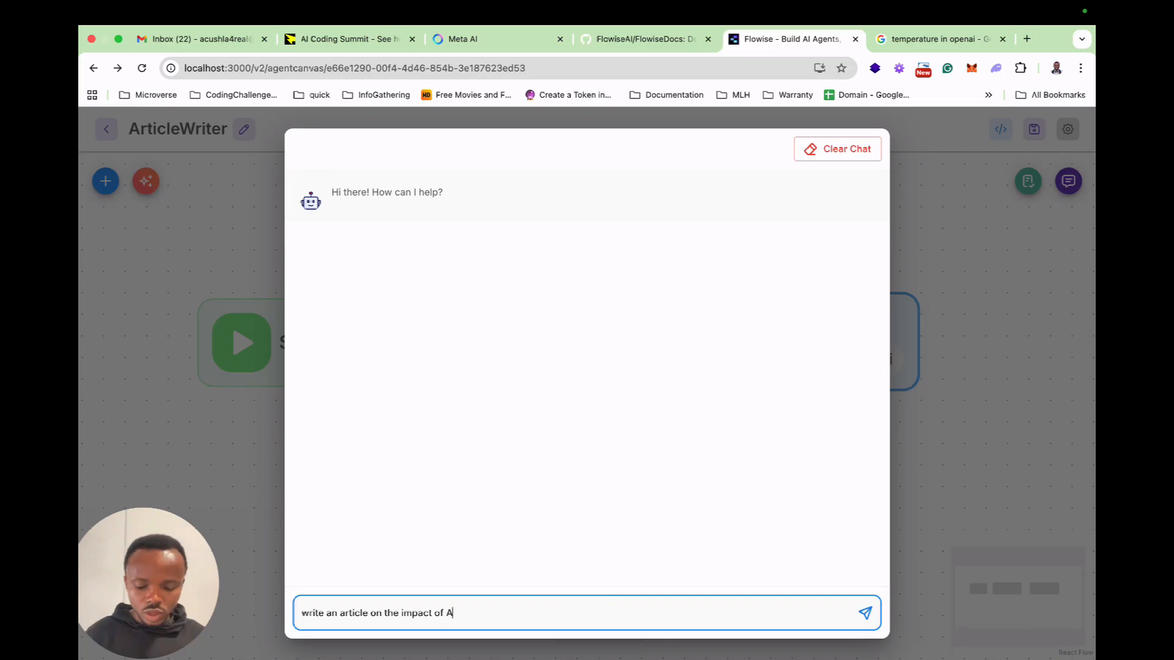
pyautogui.write('I on c')
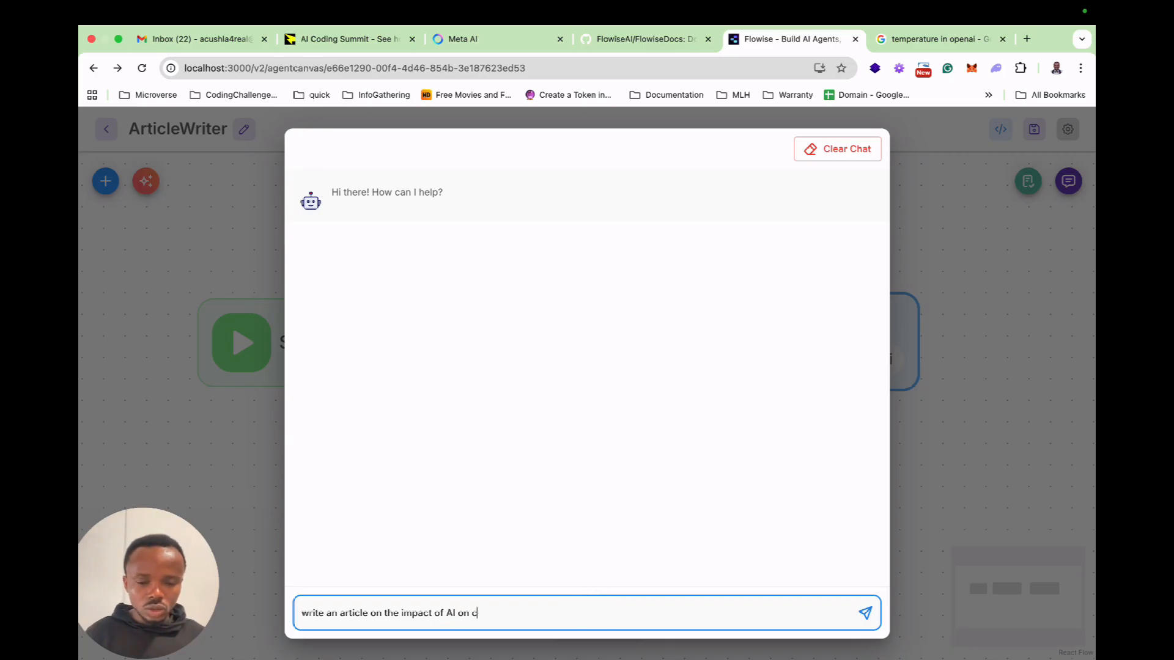
pyautogui.write('urrent job')
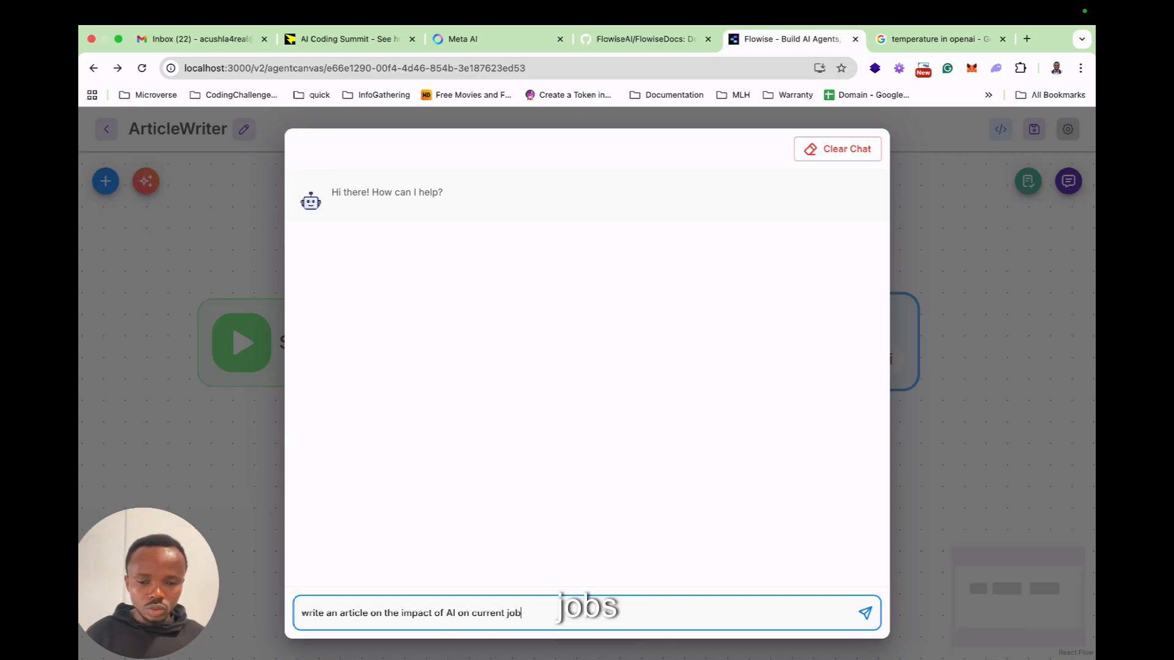
pyautogui.write('s come 2')
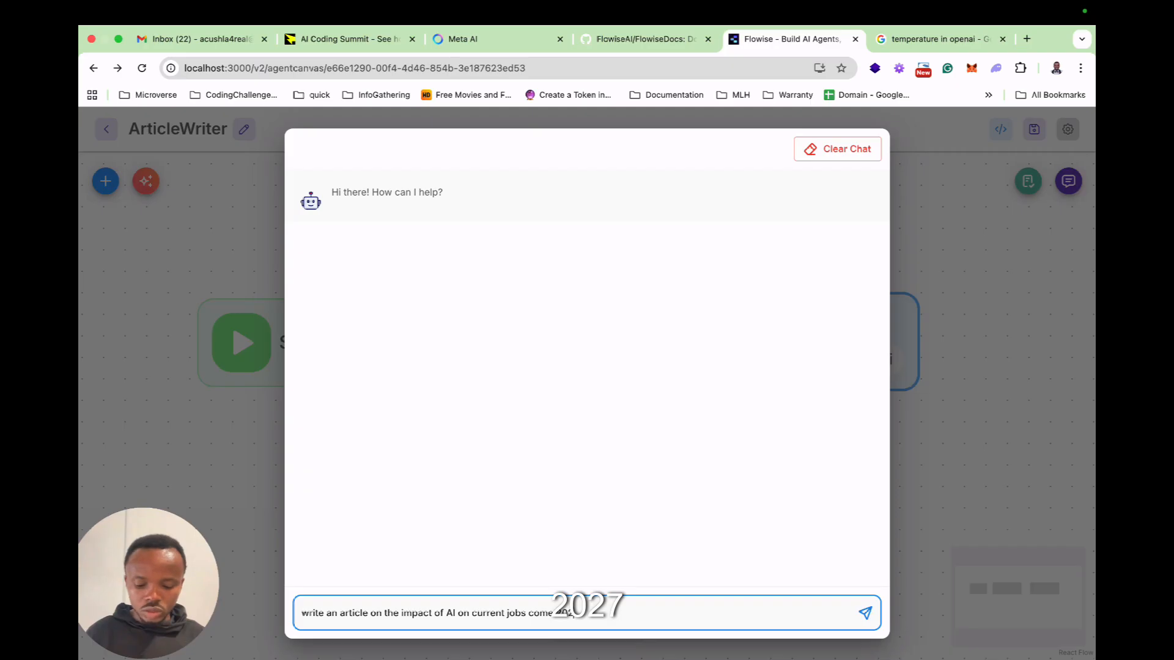
pyautogui.write('027')
pyautogui.press('Return')
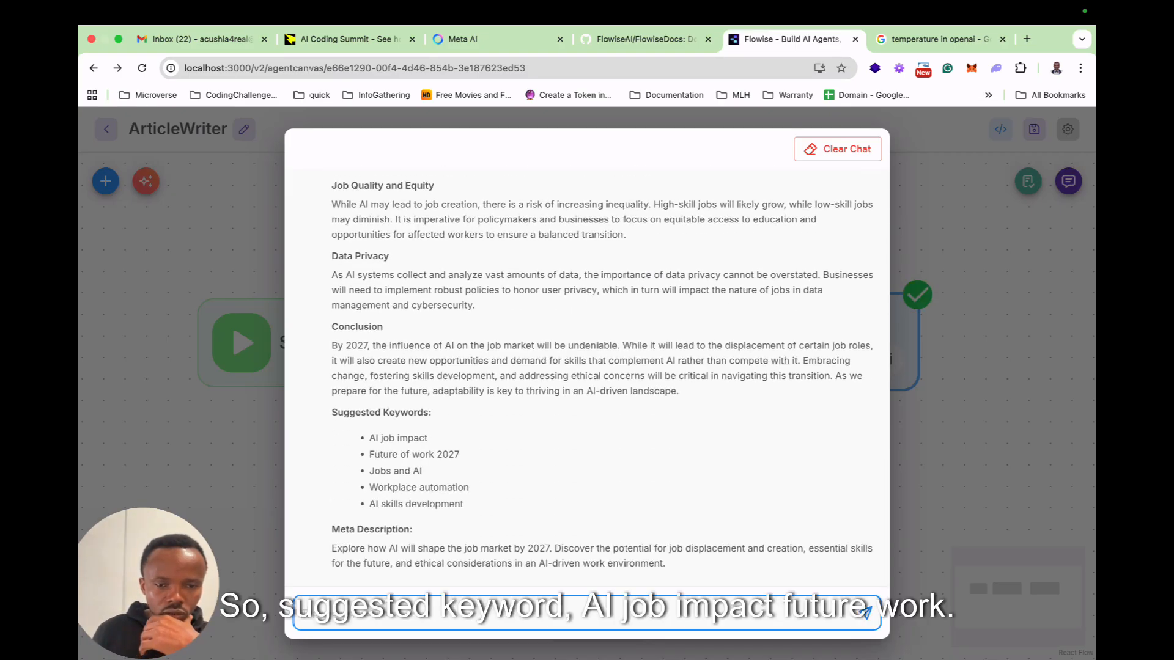
# Read through the generated article in the chat and inspect the Start node's input and state in the process flow.
pyautogui.scroll(4, 587, 367)
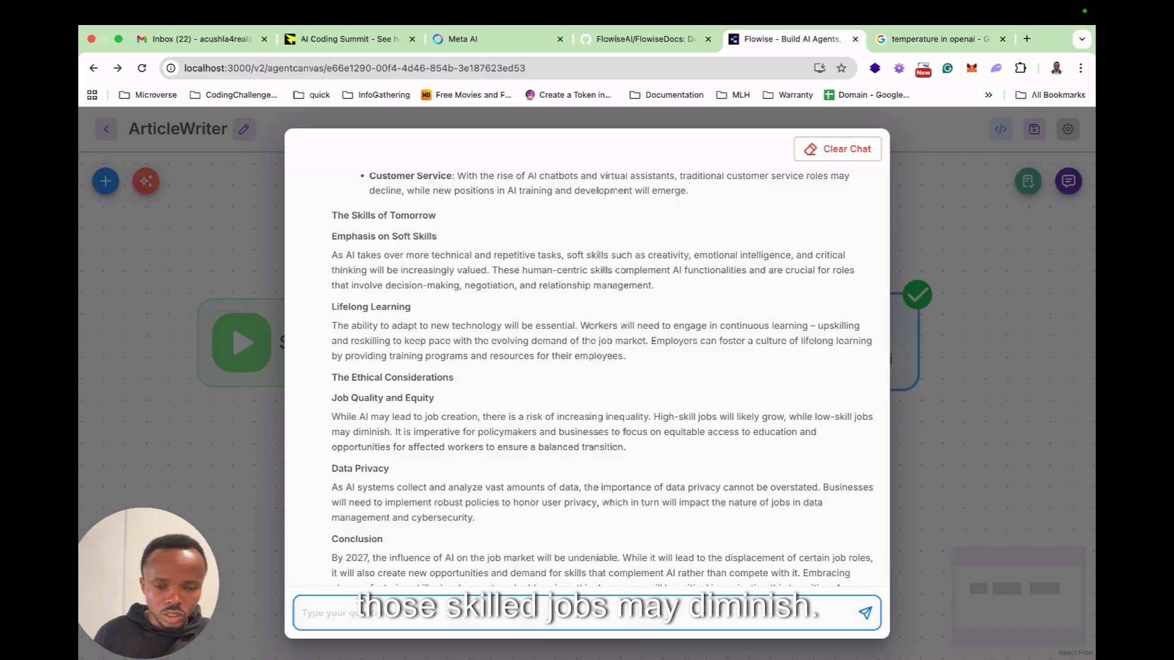
pyautogui.scroll(2, 586, 377)
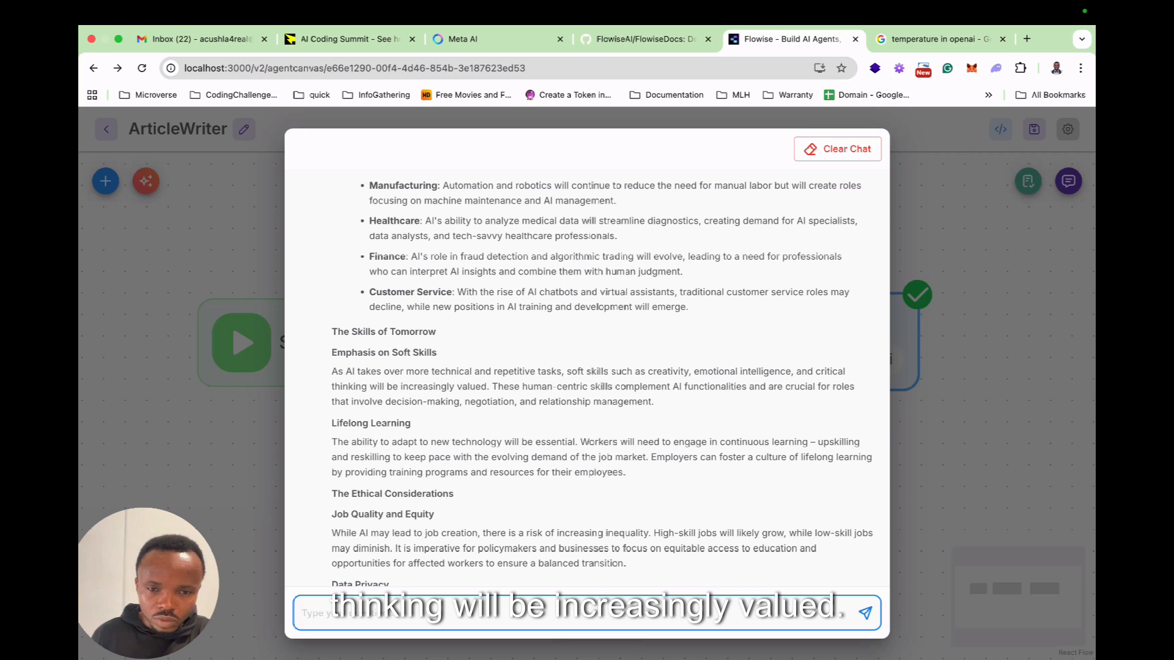
pyautogui.scroll(-2, 587, 379)
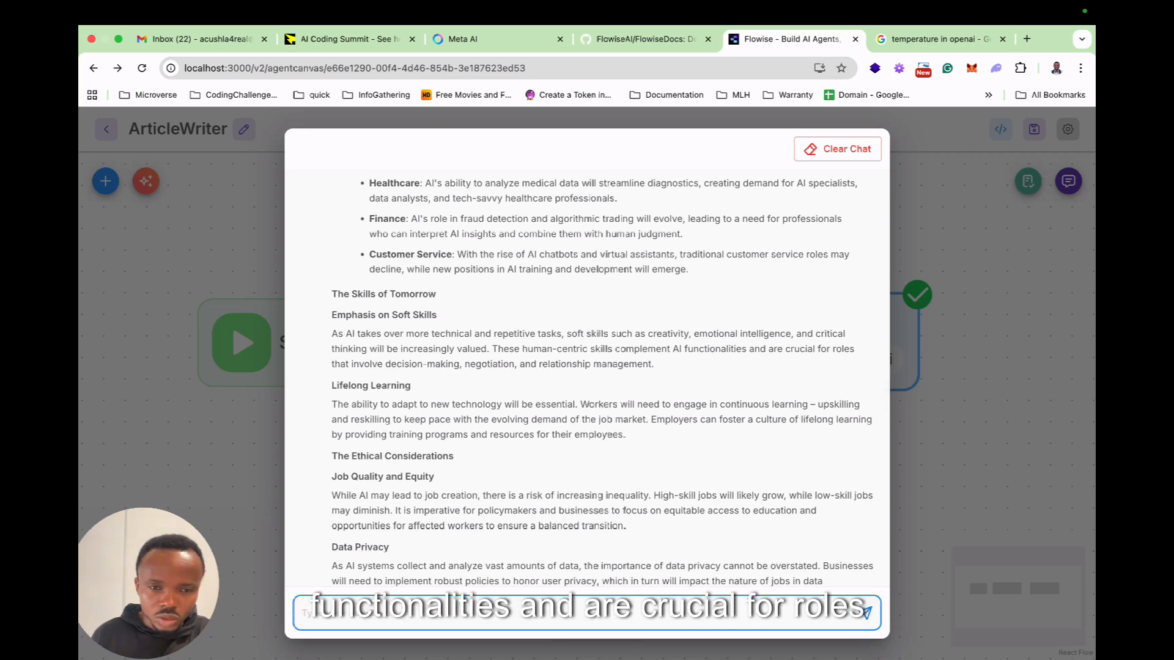
pyautogui.scroll(5, 587, 379)
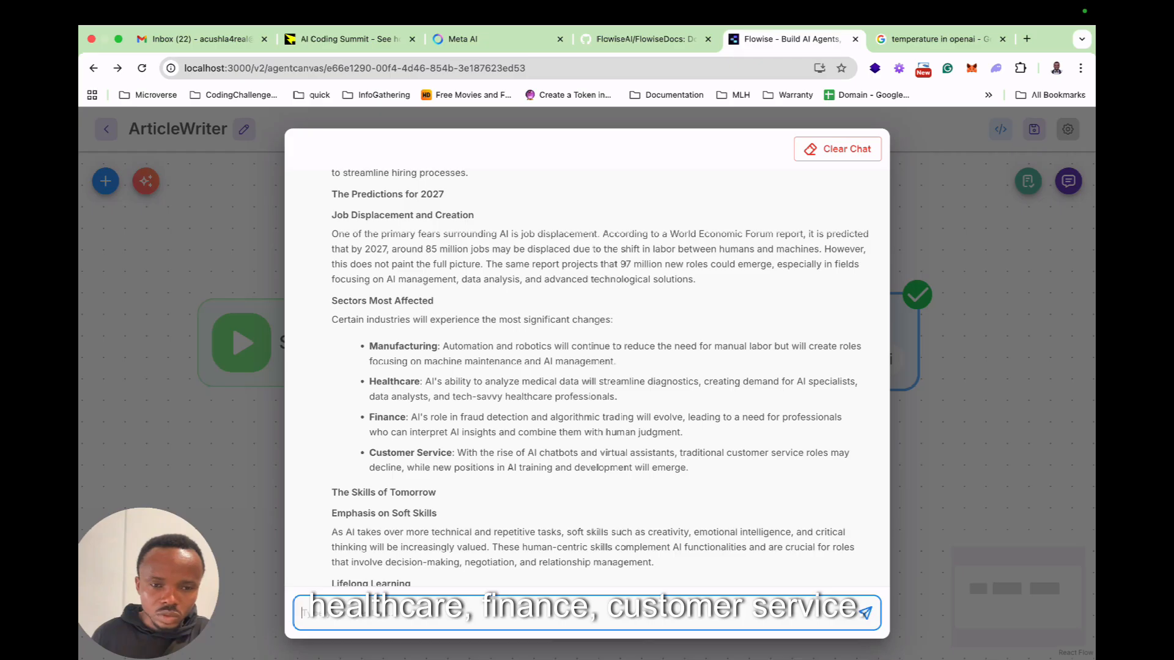
pyautogui.scroll(10, 587, 373)
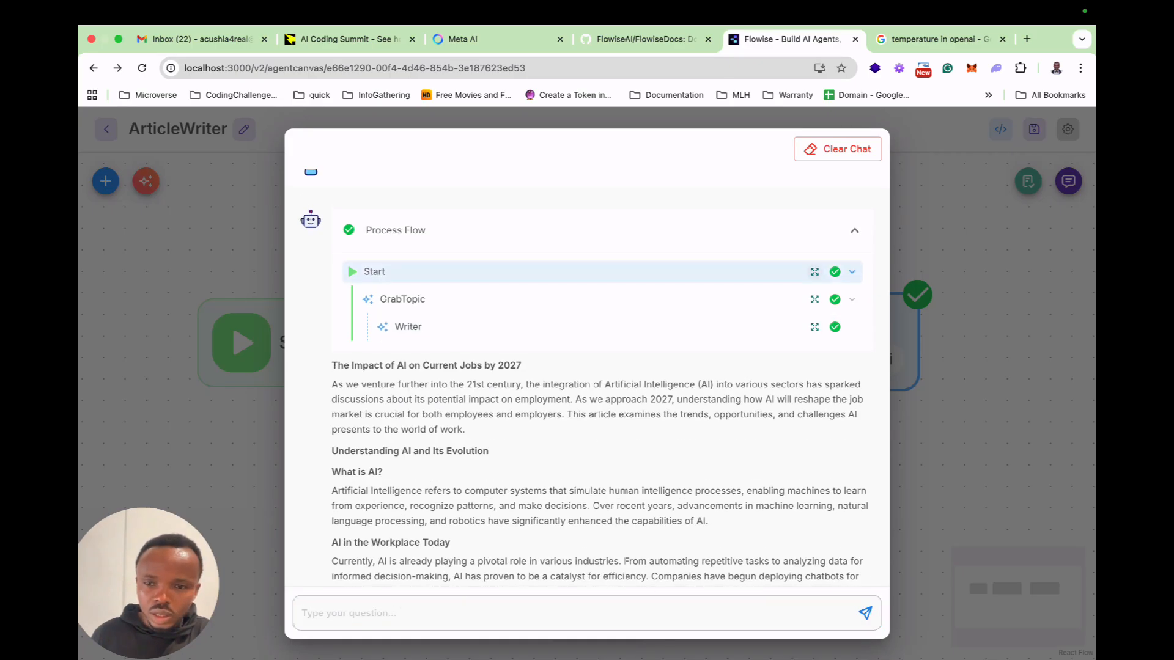
pyautogui.click(815, 272)
pyautogui.moveTo(321, 456); pyautogui.dragTo(347, 455)
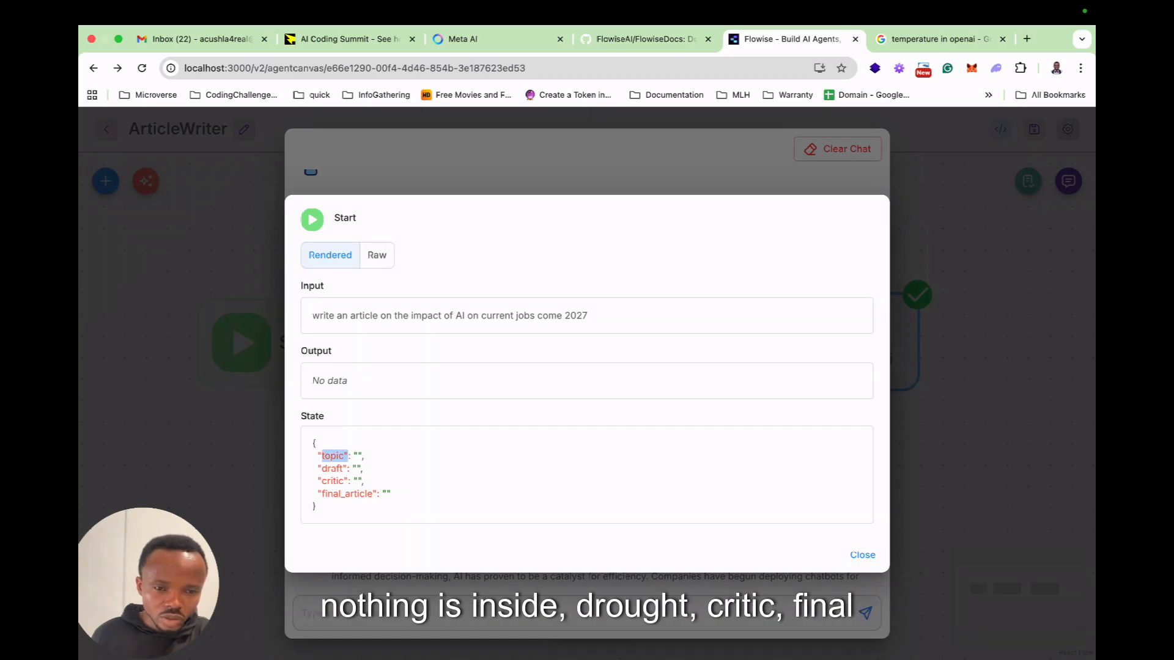
pyautogui.press('Escape')
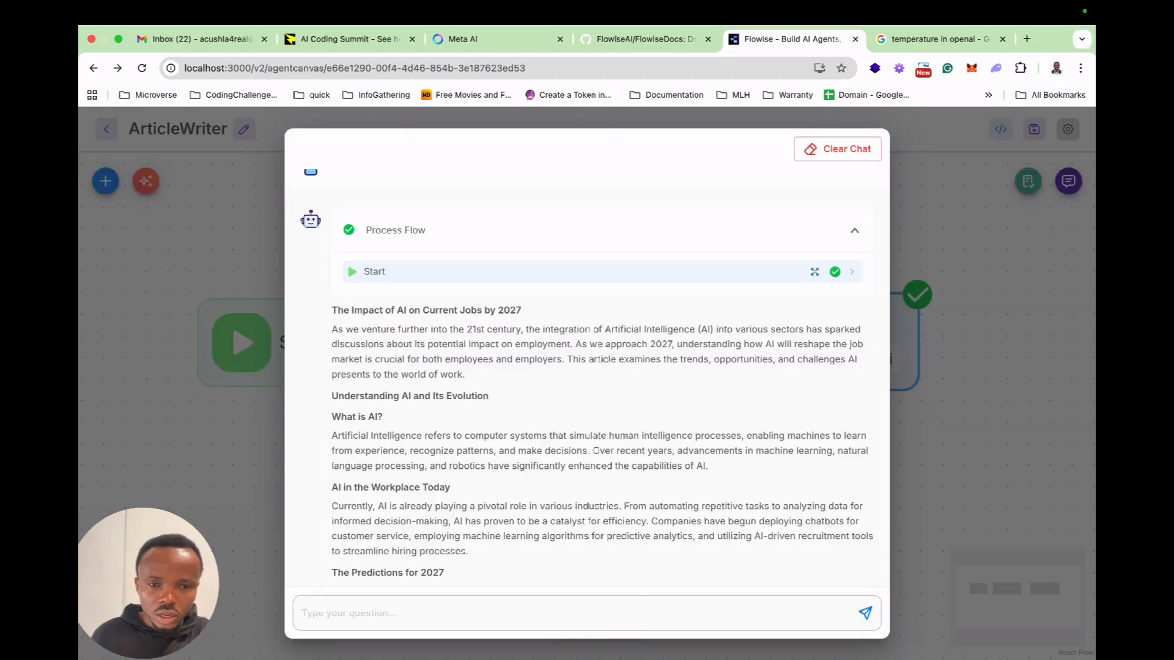
# Inspect the GrabTopic node's execution details in the process flow, comparing the user message with the topic stored in state.
pyautogui.scroll(-1, 587, 377)
pyautogui.scroll(1, 586, 377)
pyautogui.click(855, 234)
pyautogui.click(854, 233)
pyautogui.click(851, 276)
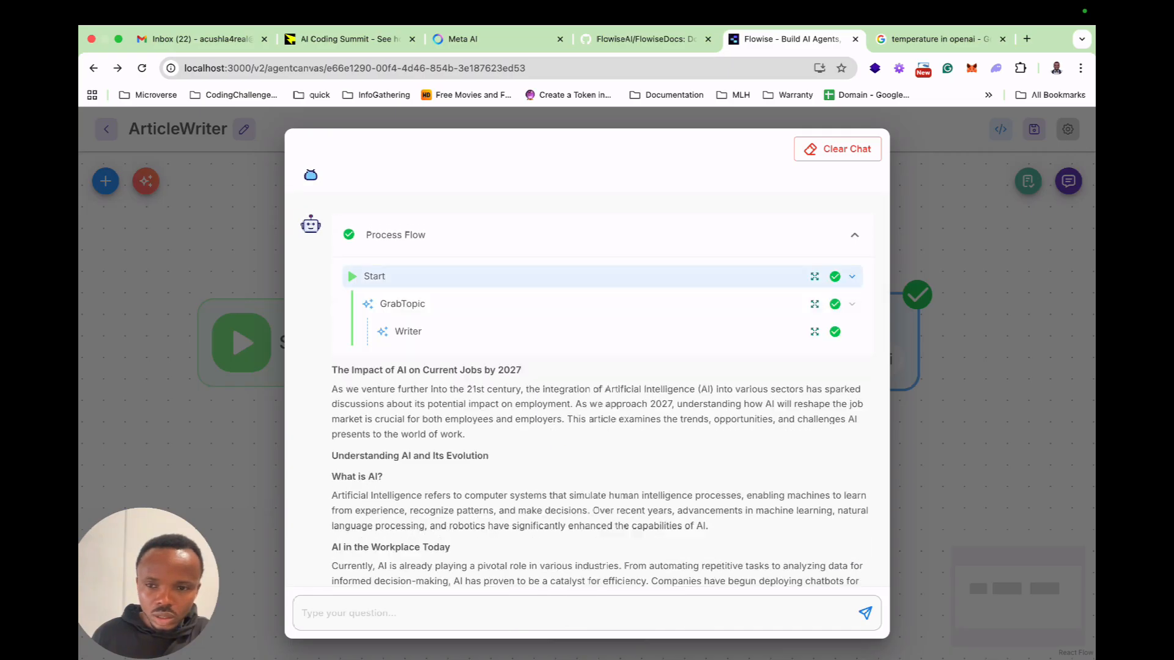
pyautogui.click(814, 303)
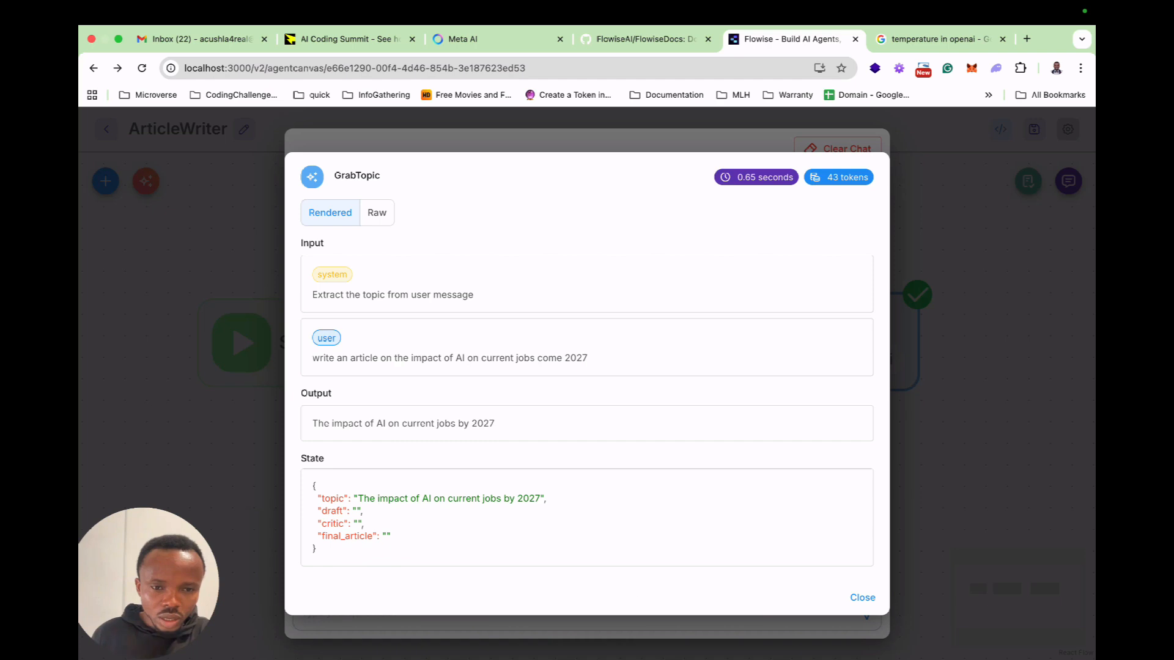
pyautogui.moveTo(312, 357); pyautogui.dragTo(588, 359)
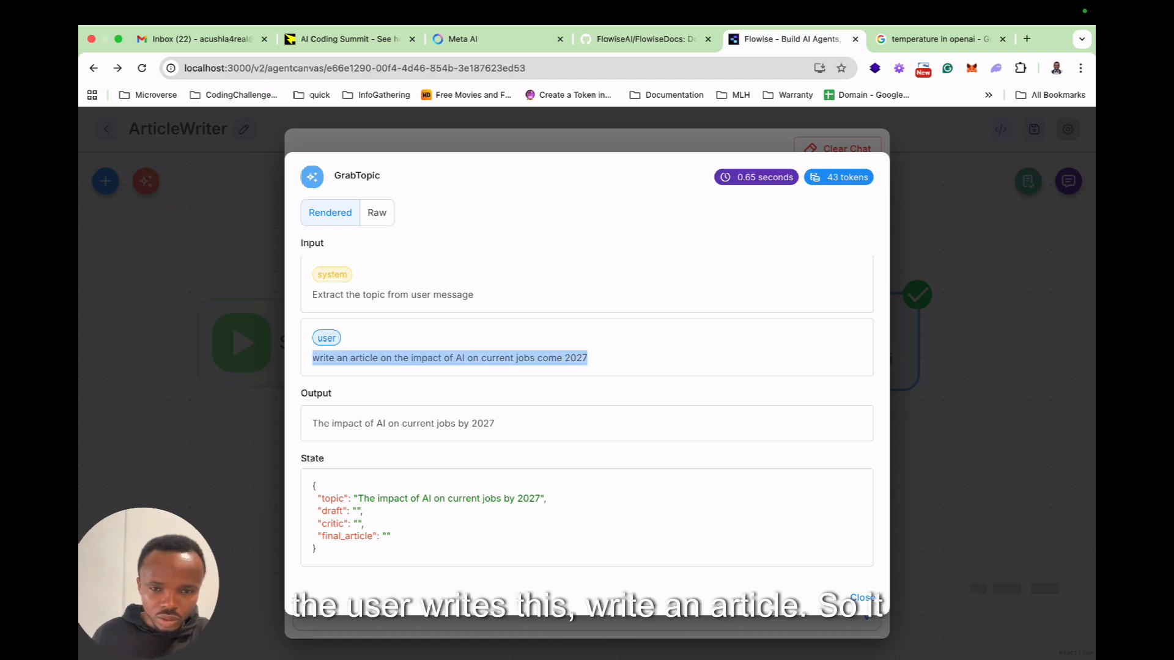
pyautogui.moveTo(358, 498); pyautogui.dragTo(540, 498)
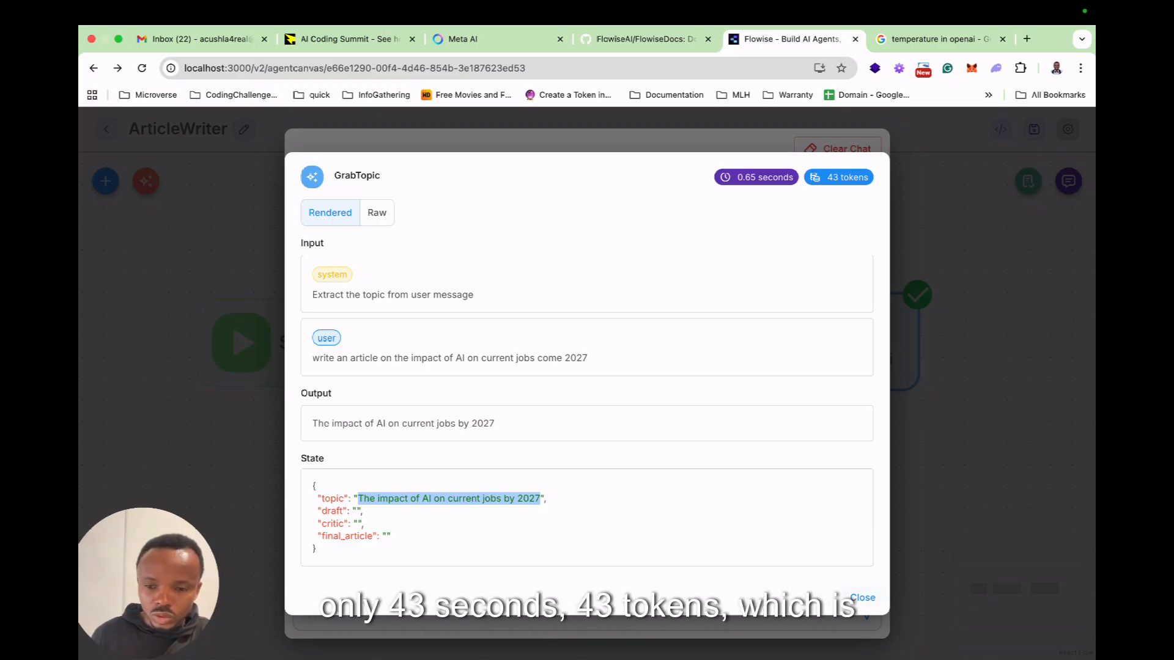
pyautogui.press('Escape')
# Open the Writer node's execution details and check its token usage and the topic passed in its user message.
pyautogui.scroll(-1, 591, 276)
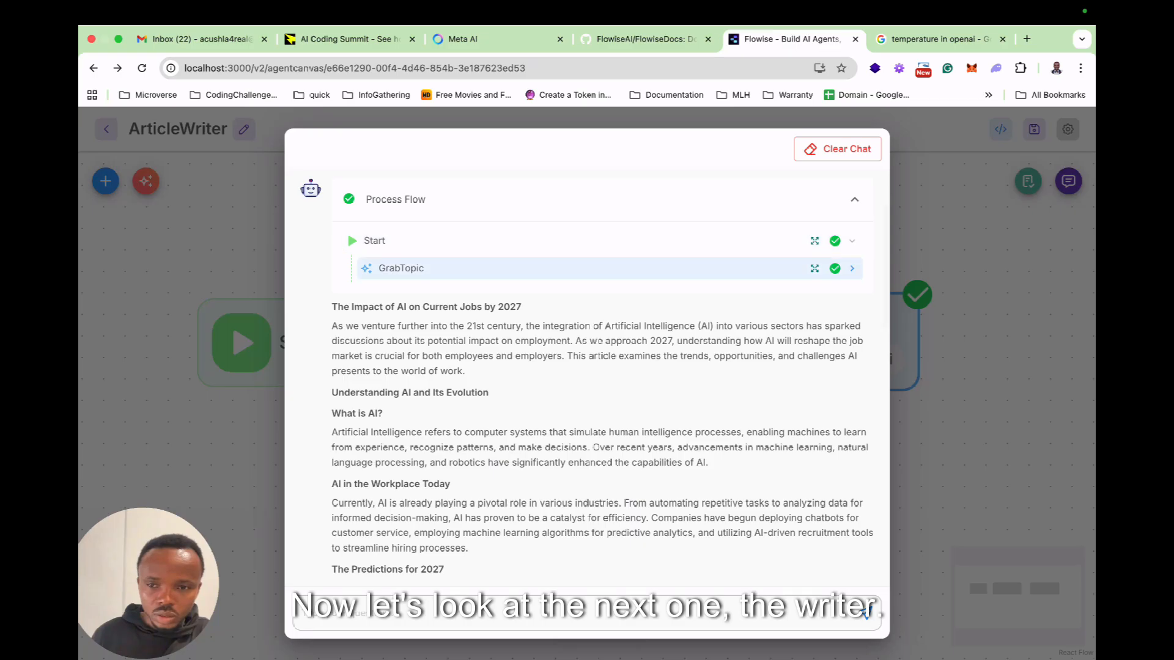
pyautogui.click(851, 269)
pyautogui.click(814, 296)
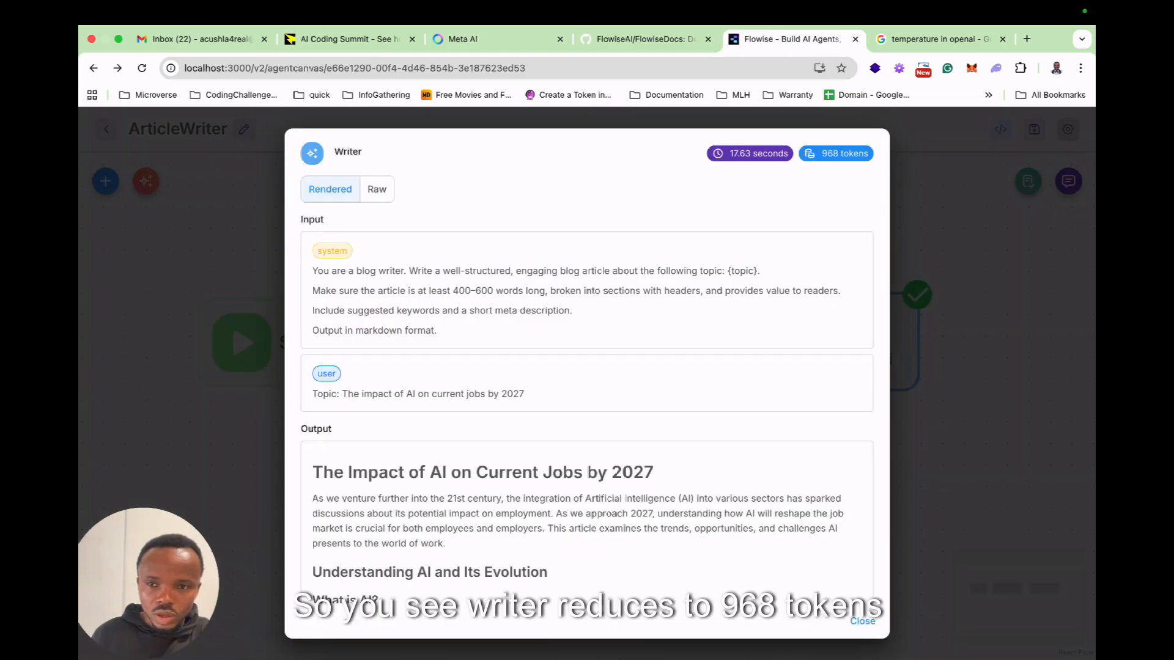
pyautogui.moveTo(821, 153); pyautogui.dragTo(833, 153)
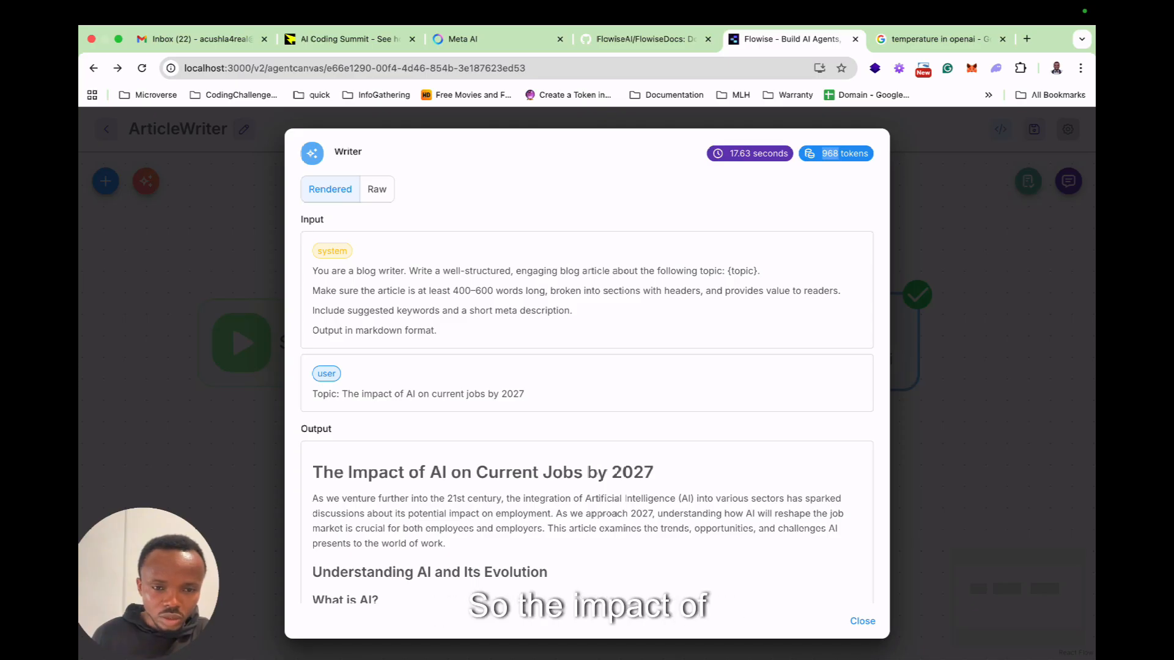
pyautogui.scroll(-1, 587, 367)
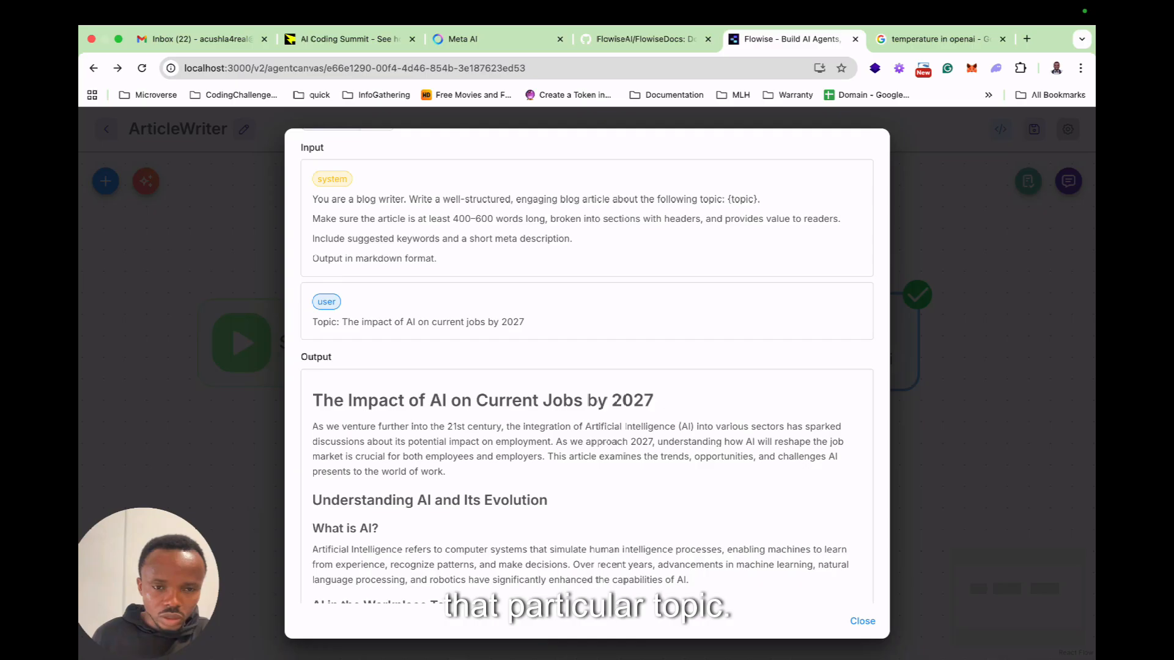
pyautogui.moveTo(312, 321); pyautogui.dragTo(524, 321)
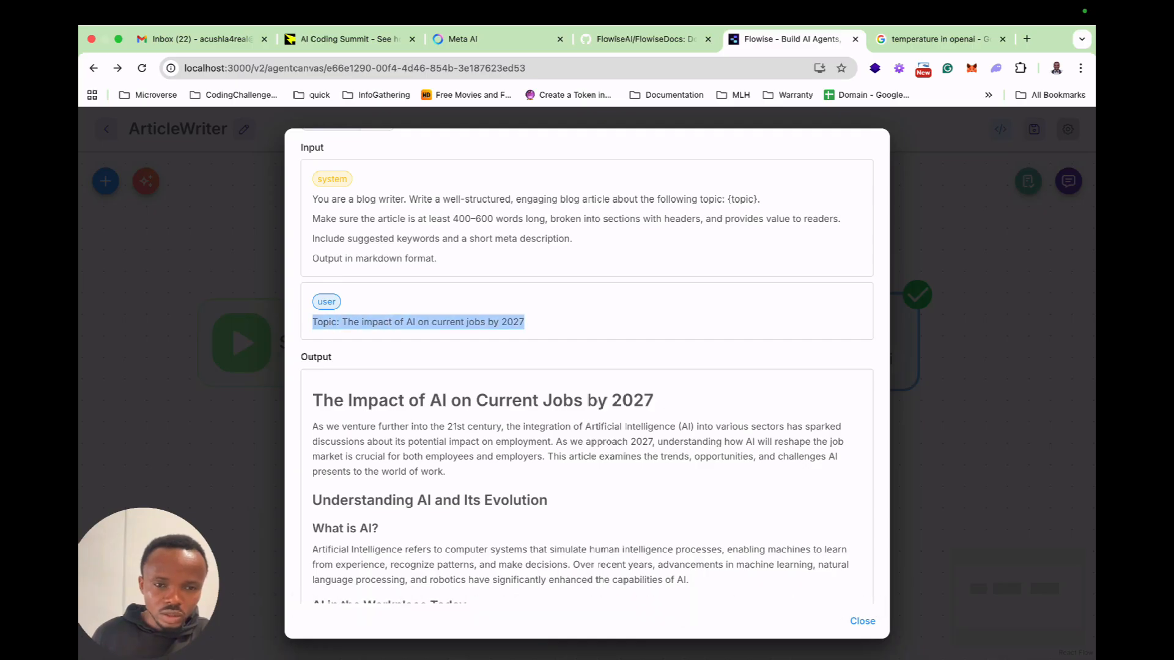
pyautogui.click(525, 322)
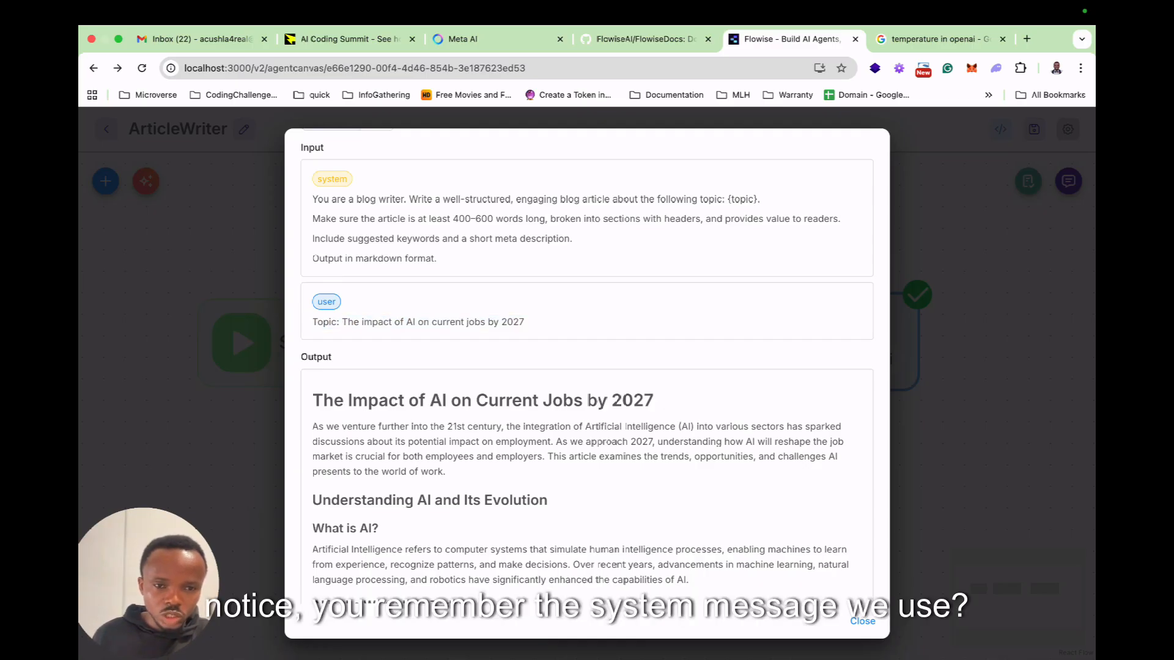
pyautogui.moveTo(342, 322); pyautogui.dragTo(524, 322)
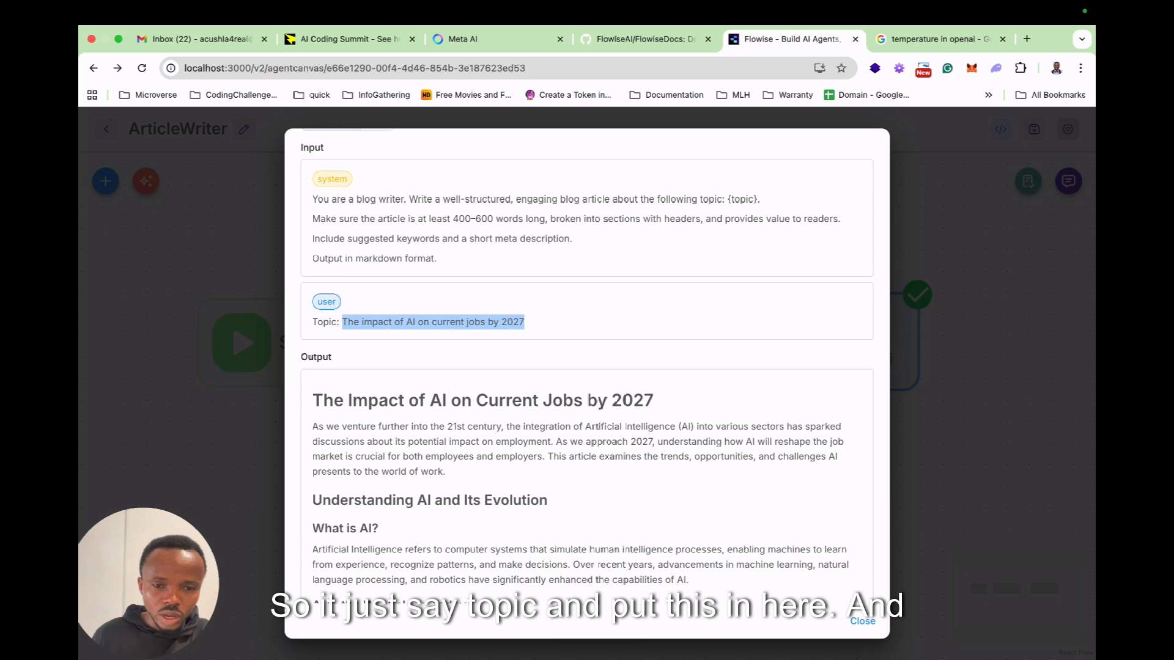
# Examine the topic, draft, critic and final_article values in the Writer's state, and close the details and the expanded chat.
pyautogui.scroll(-20, 586, 366)
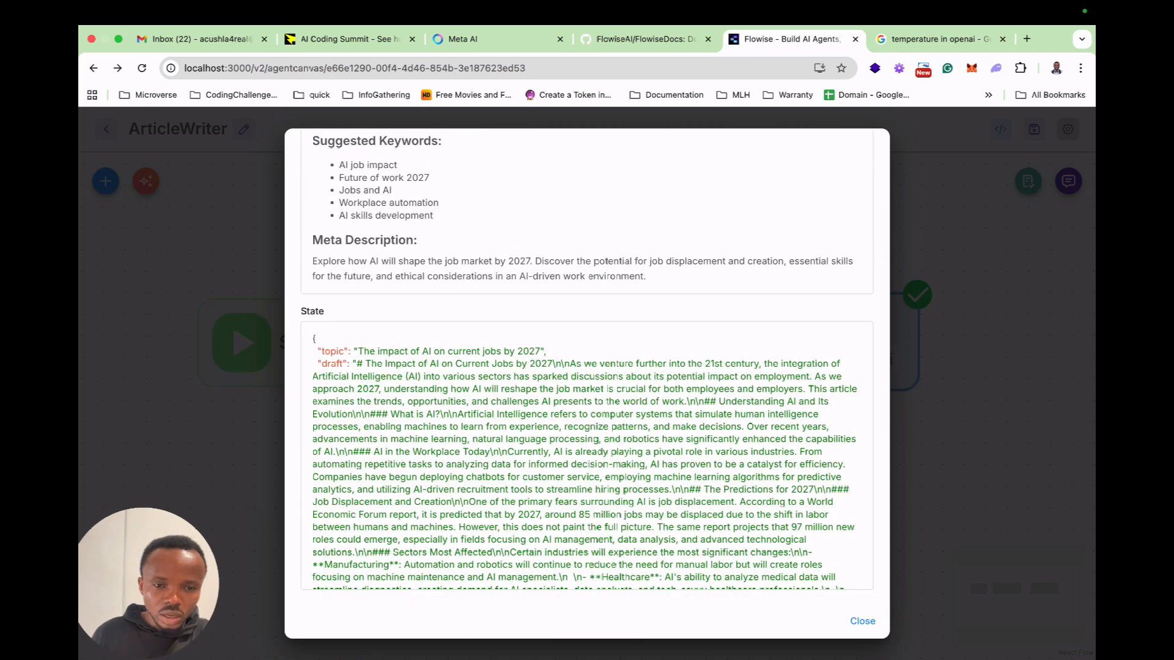
pyautogui.doubleClick(332, 351)
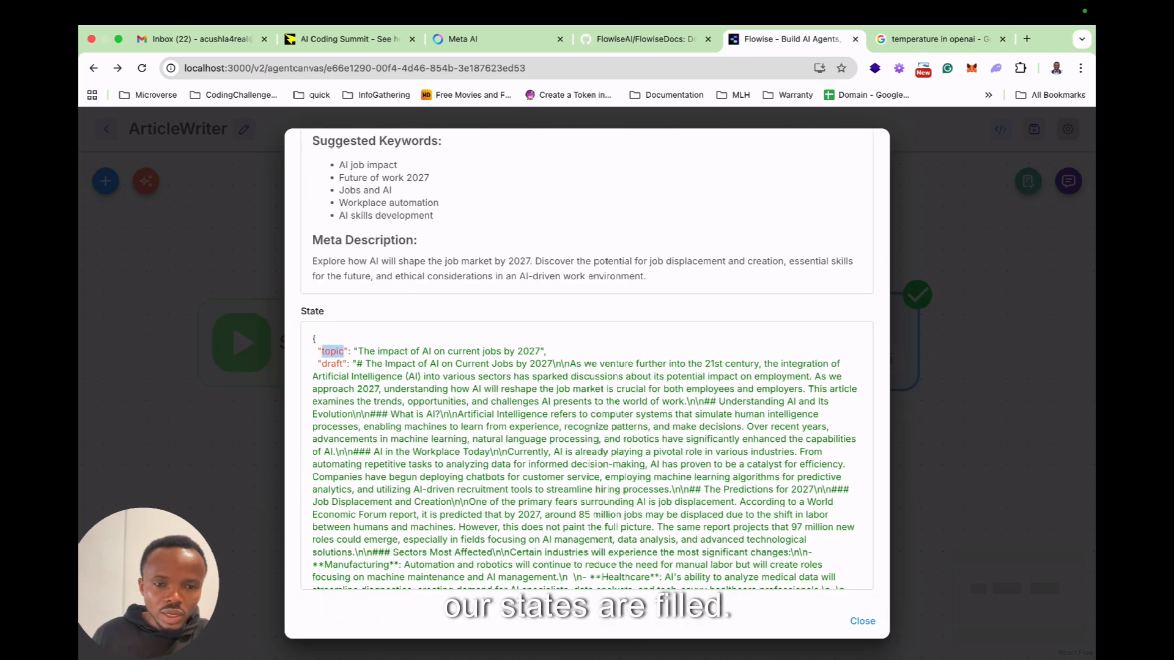
pyautogui.scroll(-15, 587, 455)
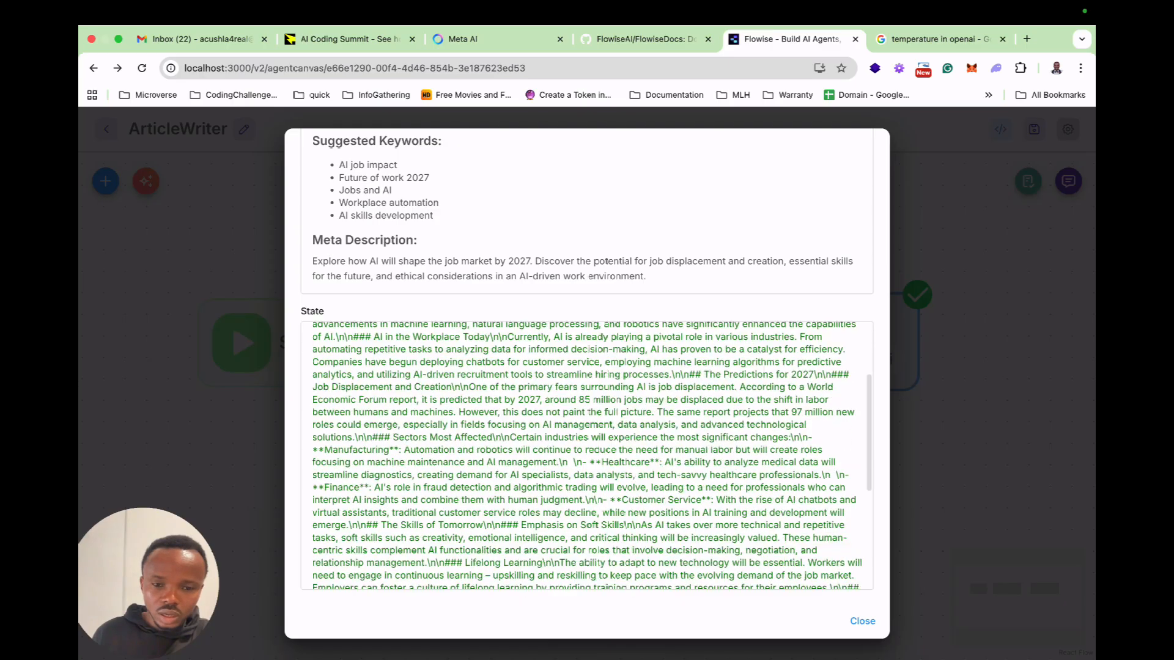
pyautogui.doubleClick(333, 547)
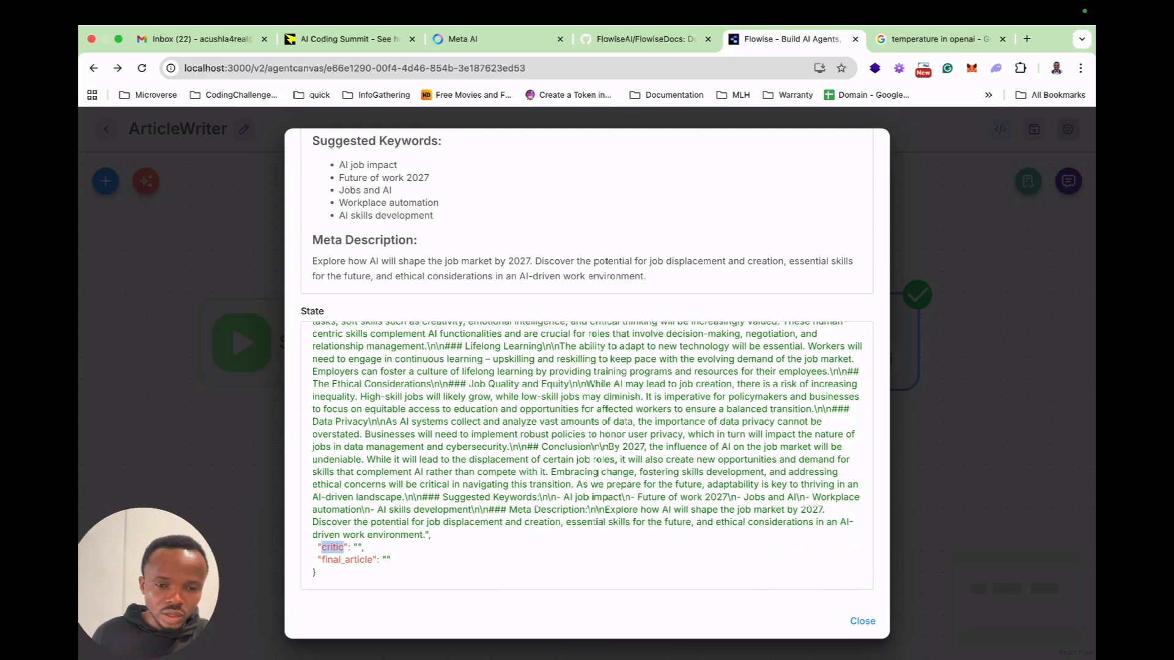
pyautogui.doubleClick(346, 560)
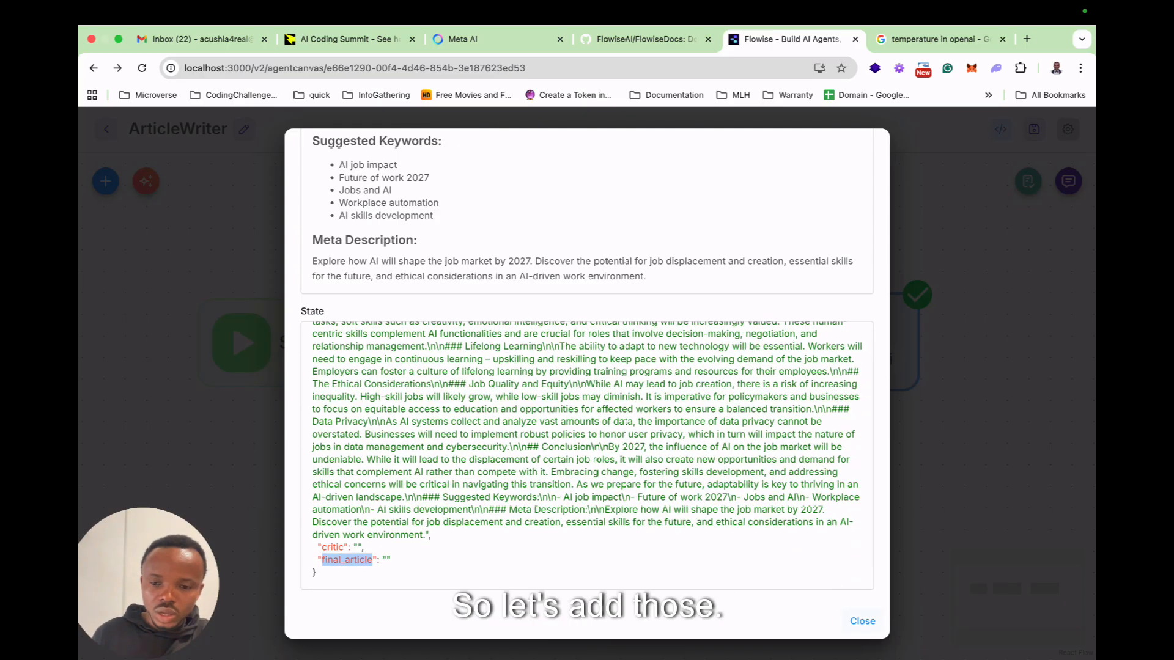
pyautogui.click(862, 621)
pyautogui.press('Escape')
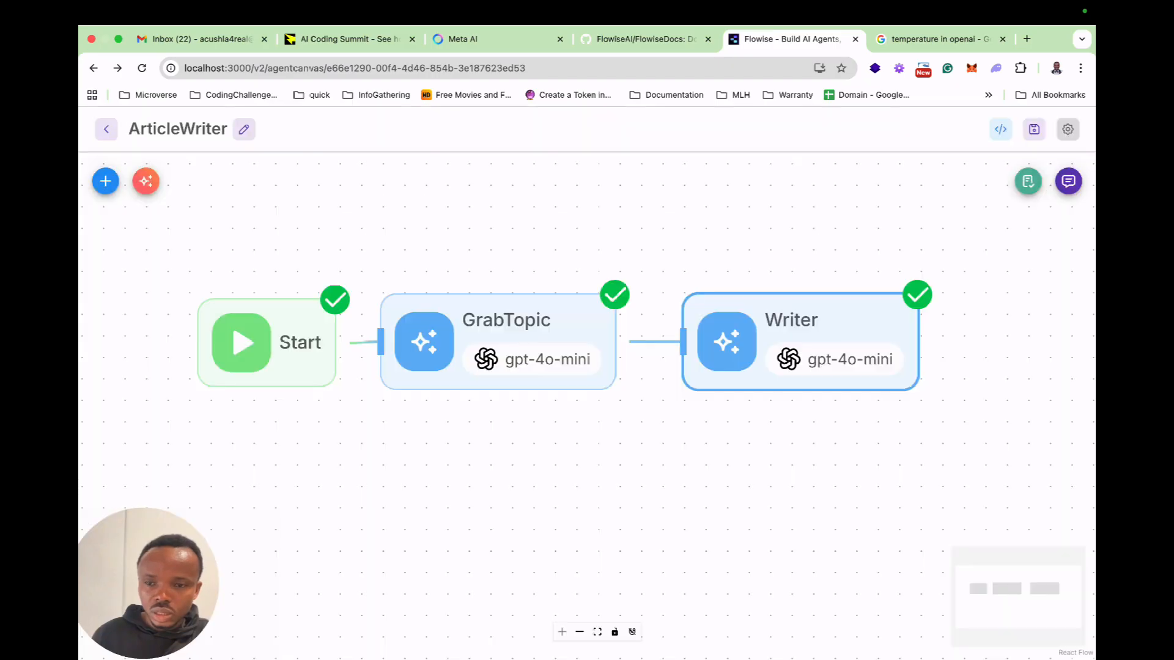
# Duplicate the Writer node on the canvas.
pyautogui.moveTo(916, 452); pyautogui.dragTo(508, 457)
pyautogui.rightClick(382, 330)
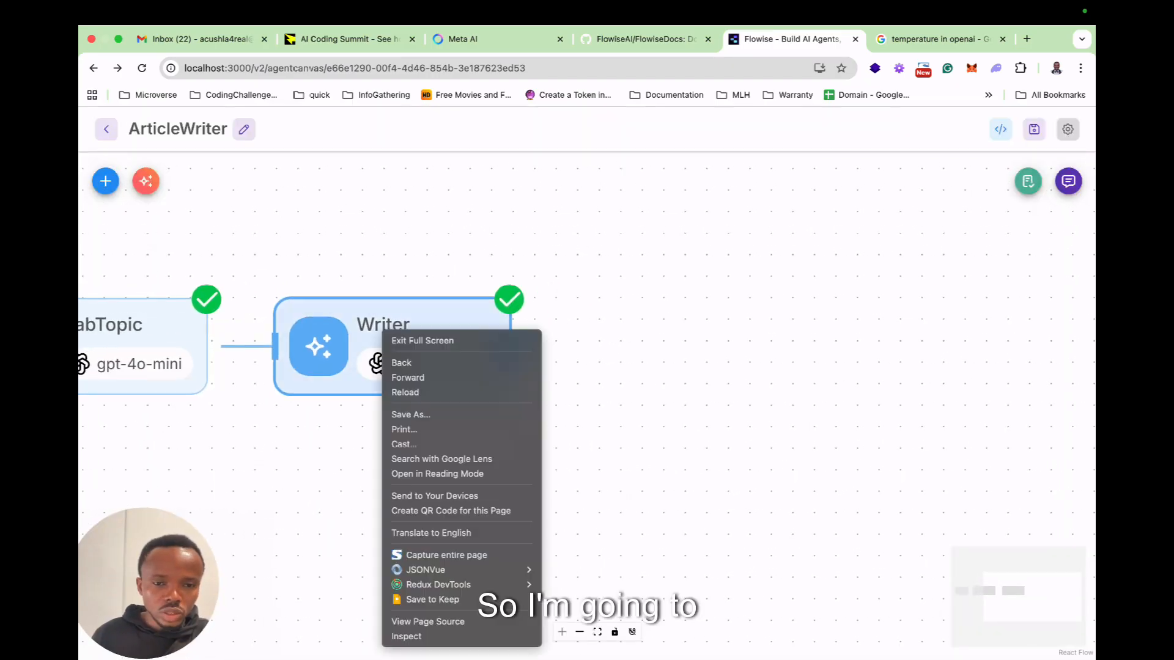
pyautogui.click(381, 329)
pyautogui.click(366, 278)
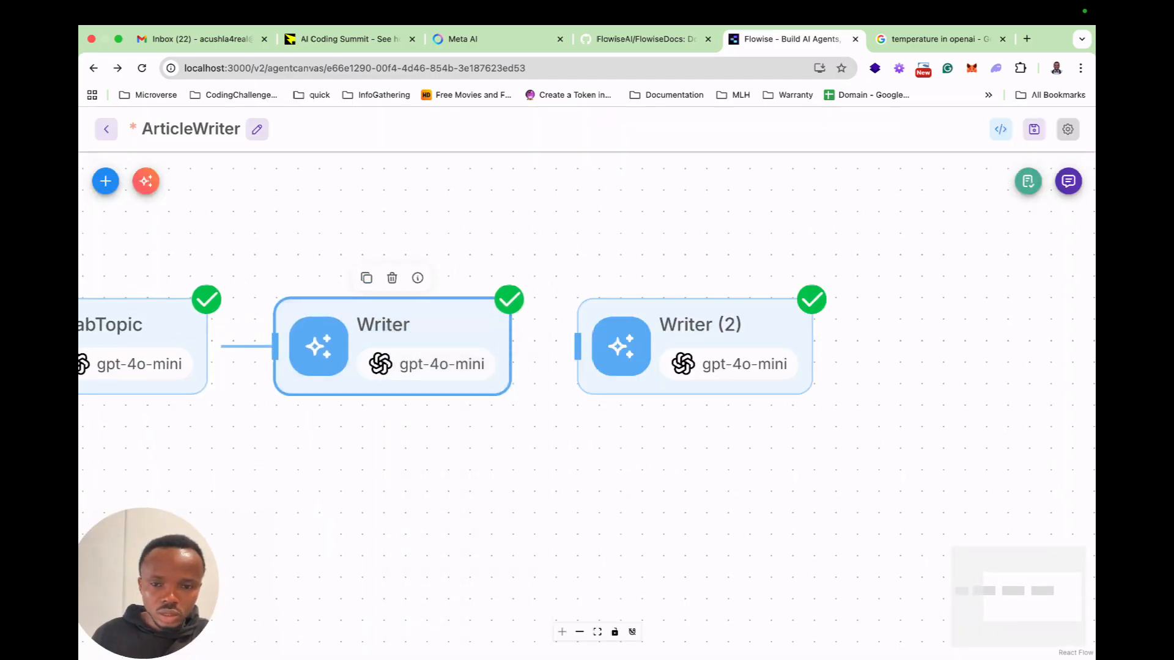
# Connect the Writer node's output to its duplicate, Writer (2), and rename the duplicate to Critic.
pyautogui.moveTo(510, 346); pyautogui.dragTo(578, 346)
pyautogui.doubleClick(696, 343)
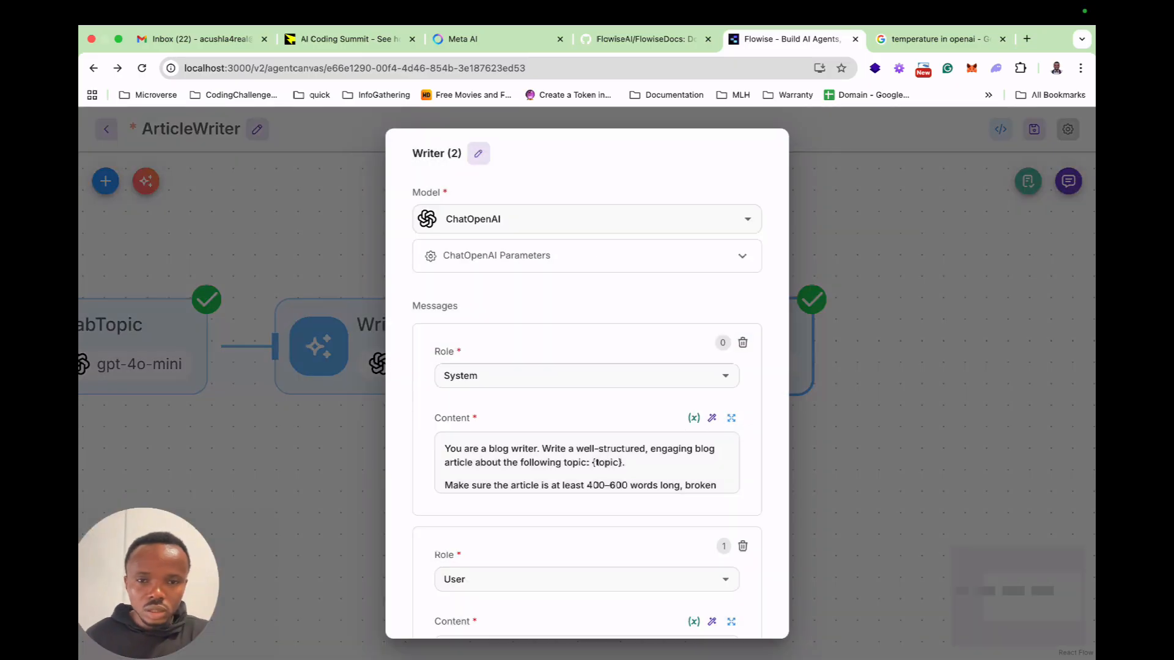
pyautogui.click(478, 153)
pyautogui.press('super+a')
pyautogui.write('C')
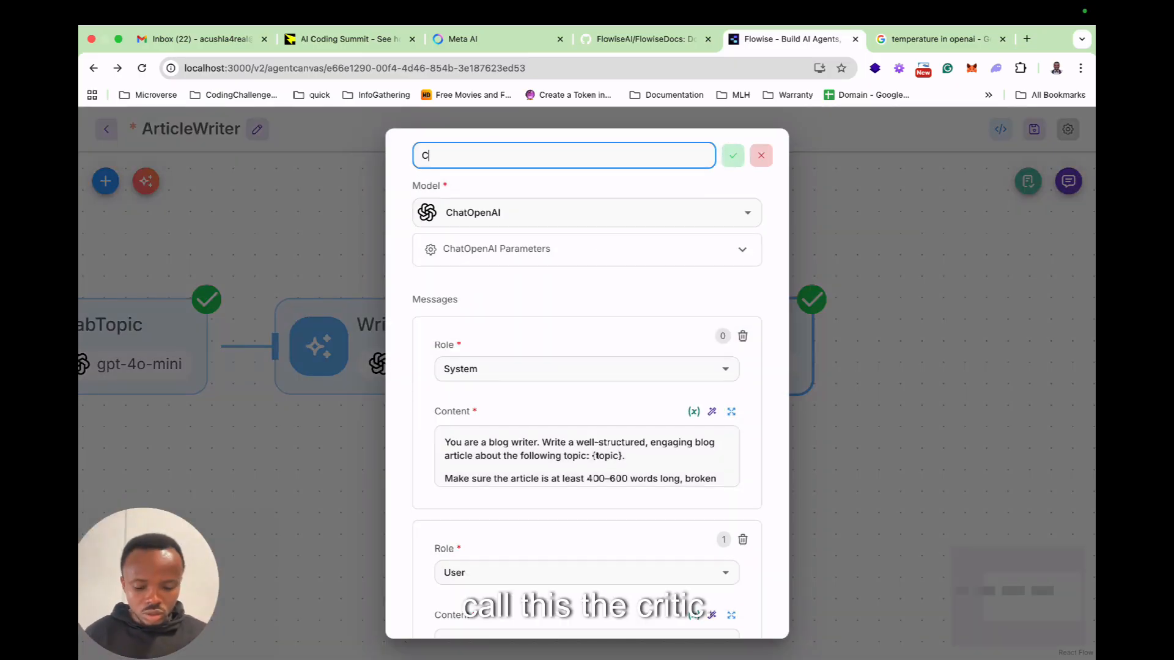
pyautogui.write('ritic')
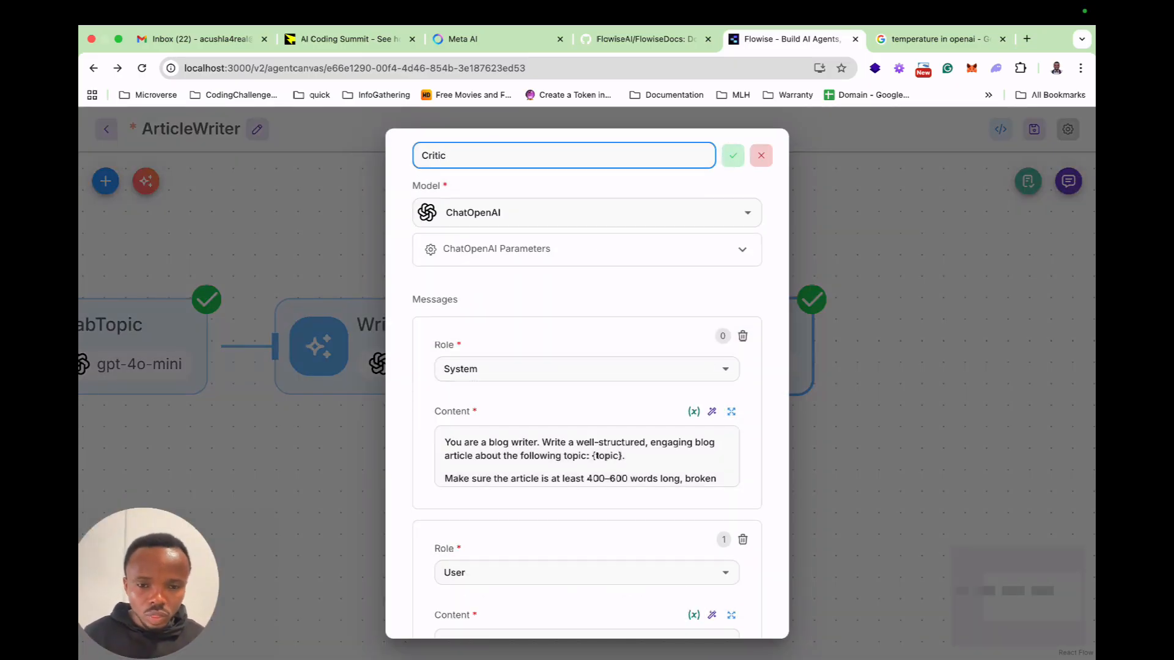
# Switch to ChatGPT, copy the prompt skeleton of the Critic Agent section, and return to Flowise.
pyautogui.hotkey('ctrl', 'Left')
pyautogui.scroll(-5, 585, 323)
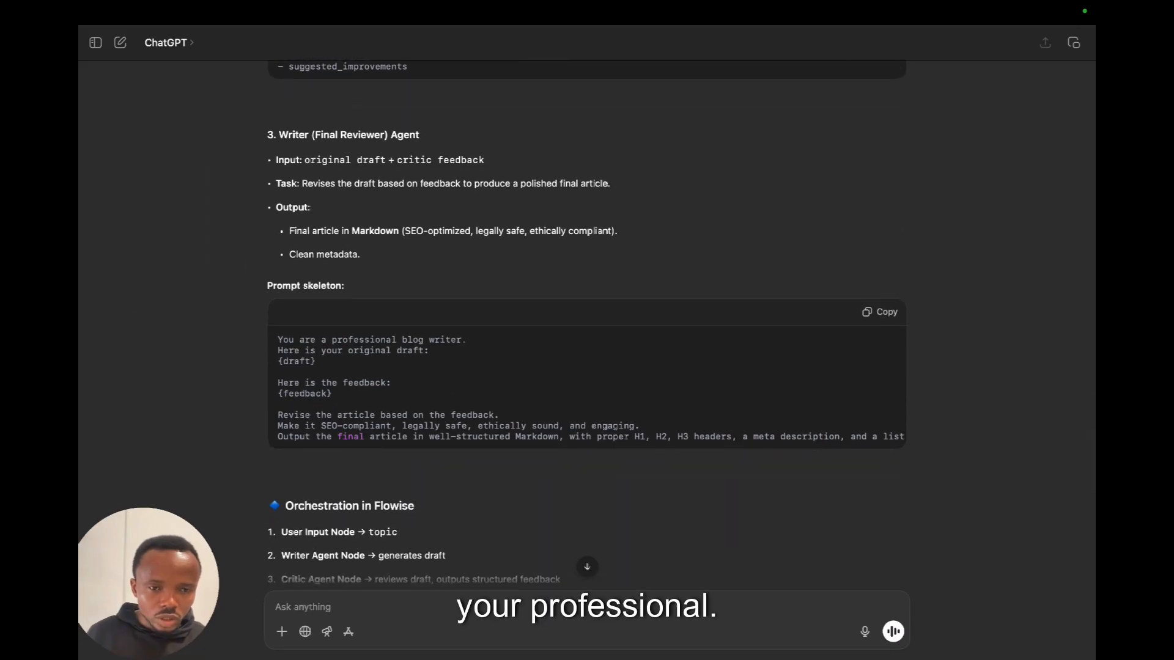
pyautogui.scroll(-4, 585, 323)
pyautogui.scroll(-5, 586, 323)
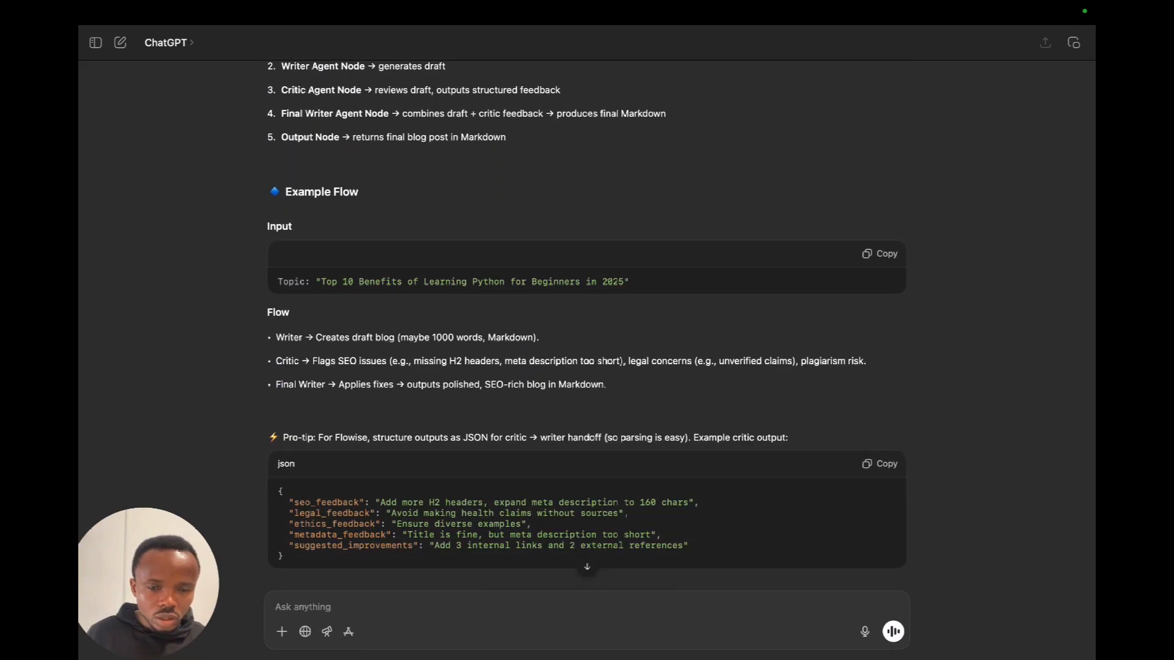
pyautogui.scroll(10, 586, 322)
pyautogui.scroll(12, 585, 322)
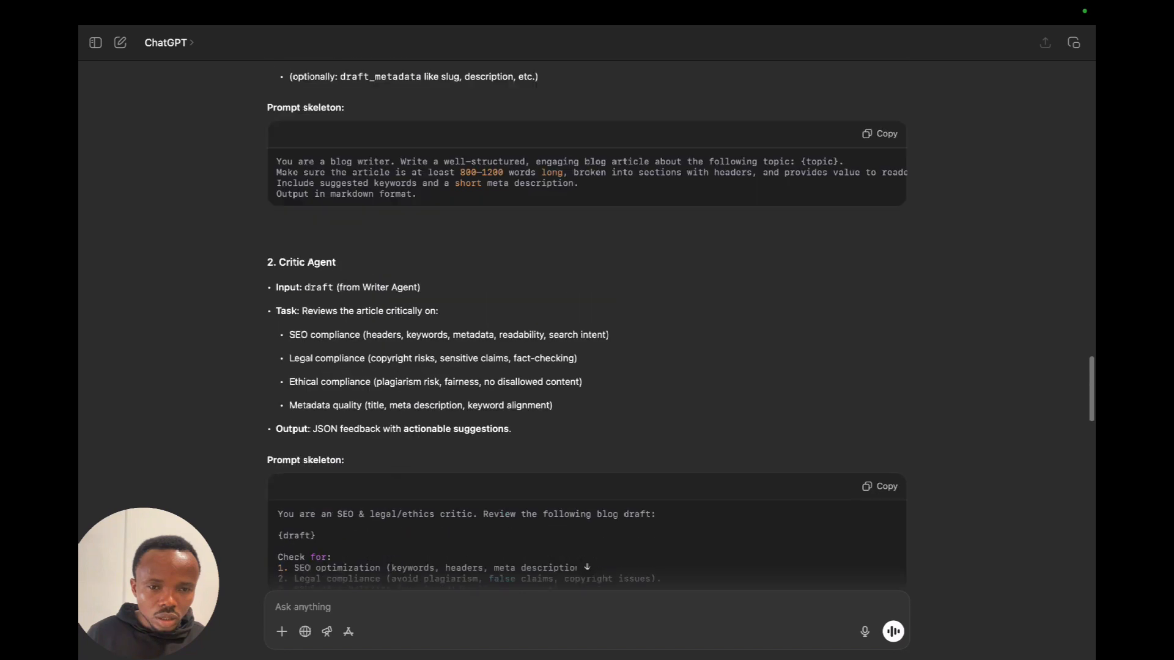
pyautogui.scroll(-4, 585, 322)
pyautogui.scroll(-3, 586, 323)
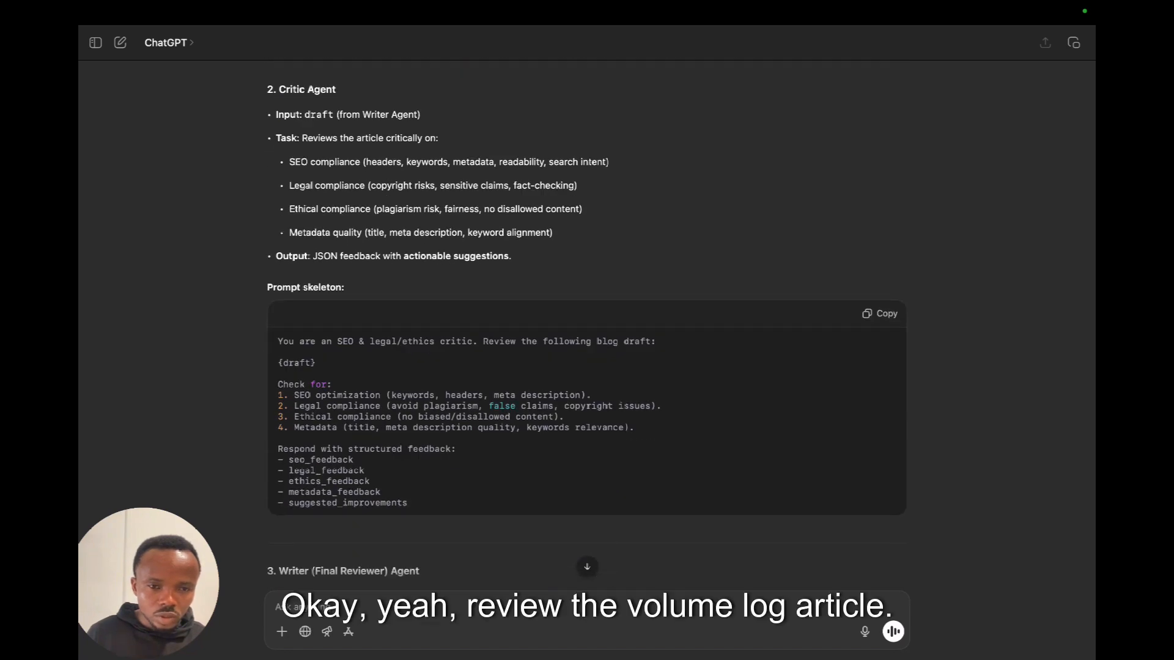
pyautogui.scroll(-1, 586, 323)
pyautogui.click(880, 277)
pyautogui.hotkey('ctrl', 'Right')
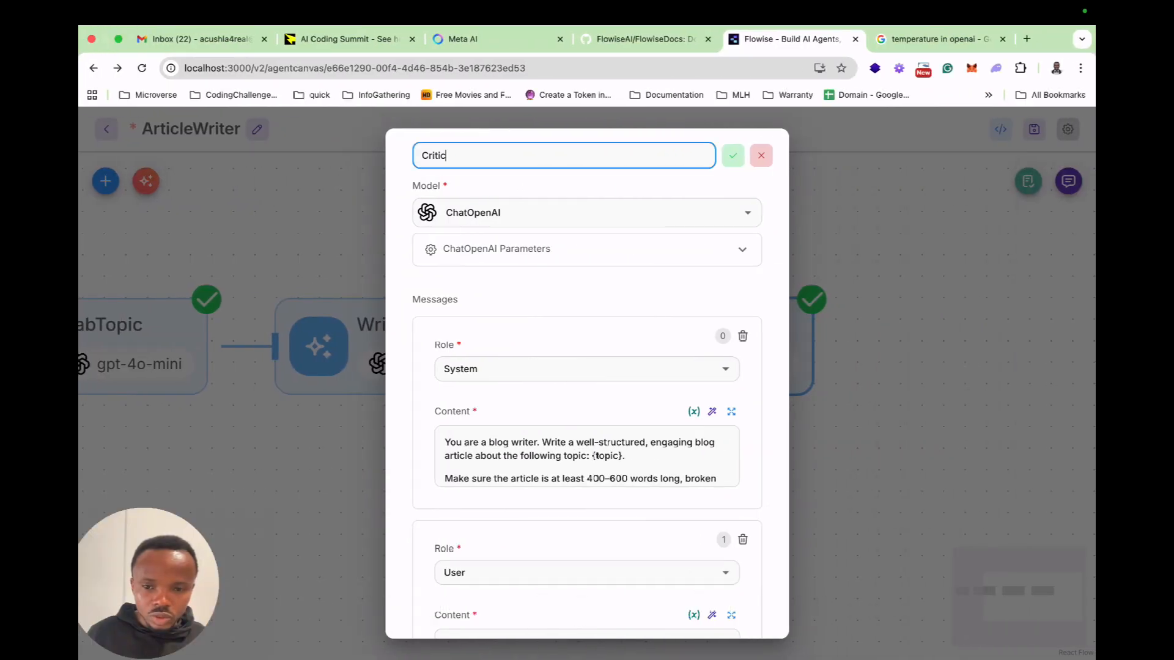
# Replace the whole system message content of the Critic node with the copied SEO & legal/ethics critic prompt.
pyautogui.click(731, 412)
pyautogui.hotkey('ctrl', 'a')
pyautogui.hotkey('ctrl', 'v')
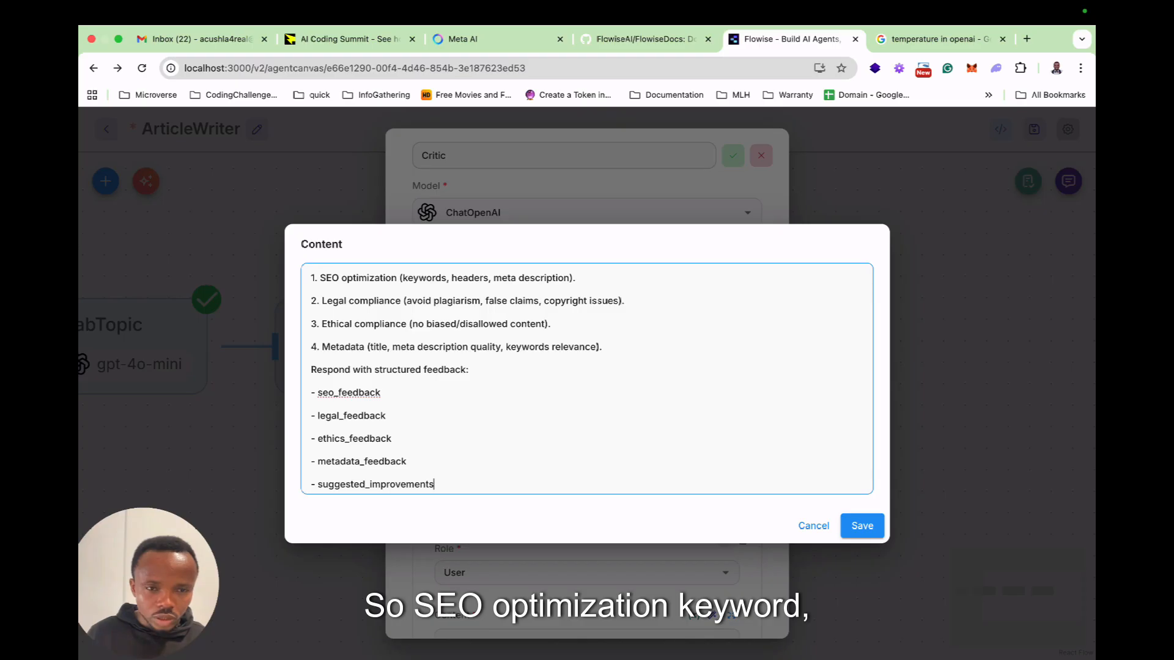
pyautogui.scroll(2, 587, 379)
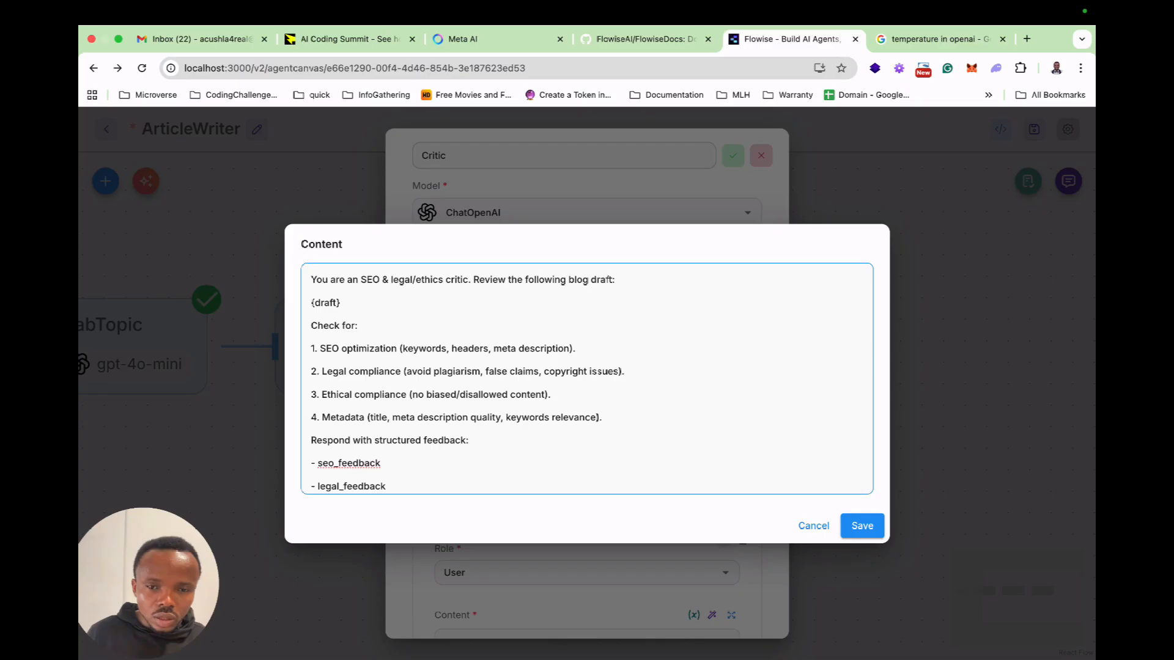
# Replace the {draft} placeholder in the critic prompt with the flow state variable $flow.state.draft.
pyautogui.tripleClick(326, 303)
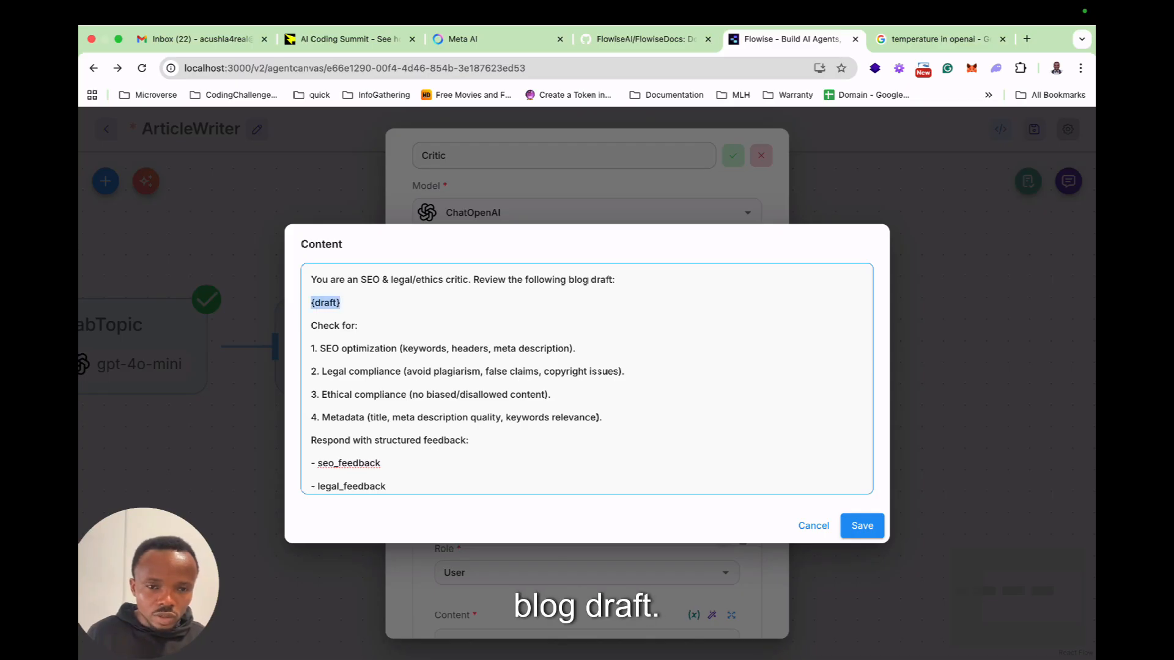
pyautogui.press('BackSpace')
pyautogui.press('BackSpace')
pyautogui.press('Return')
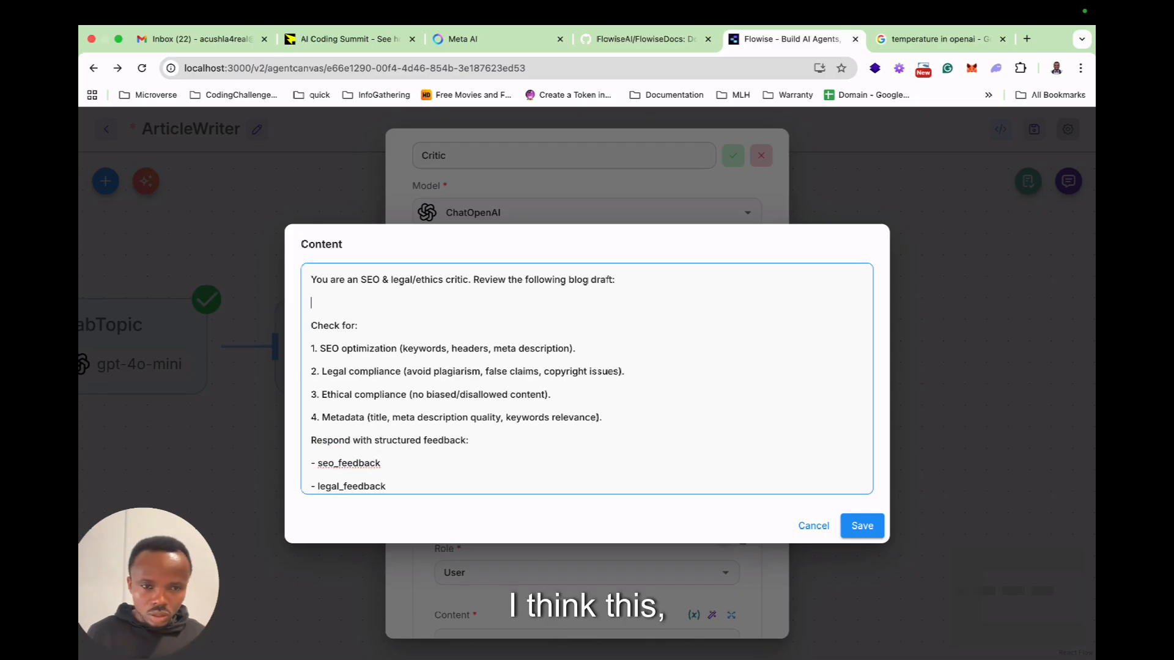
pyautogui.write('{')
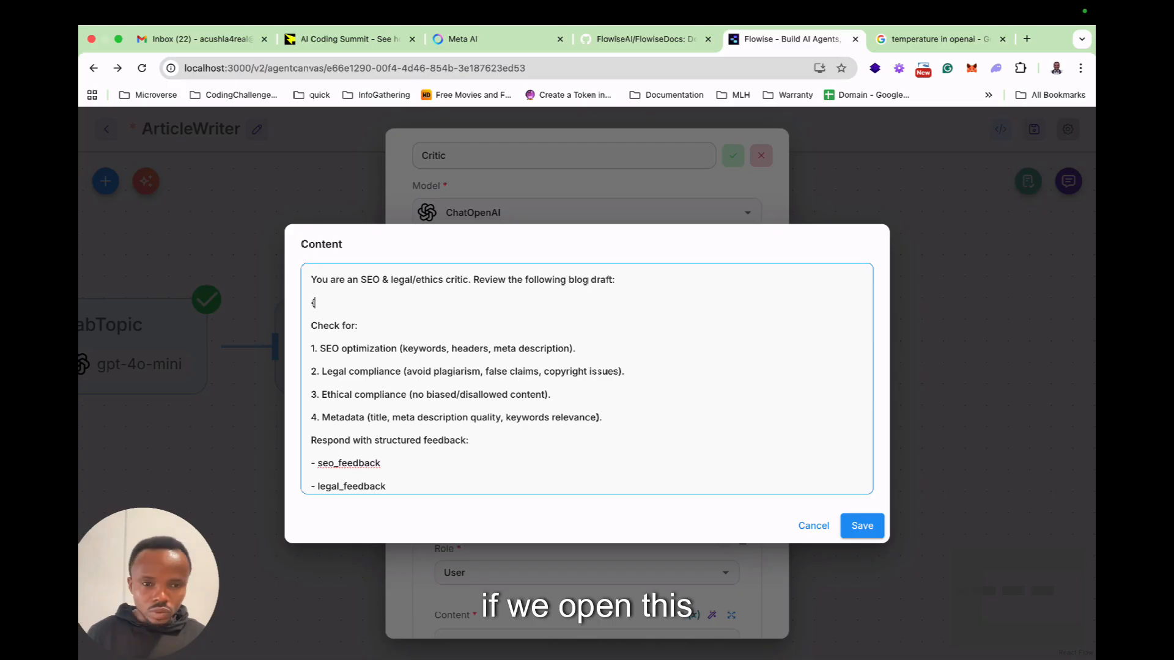
pyautogui.write('{flo')
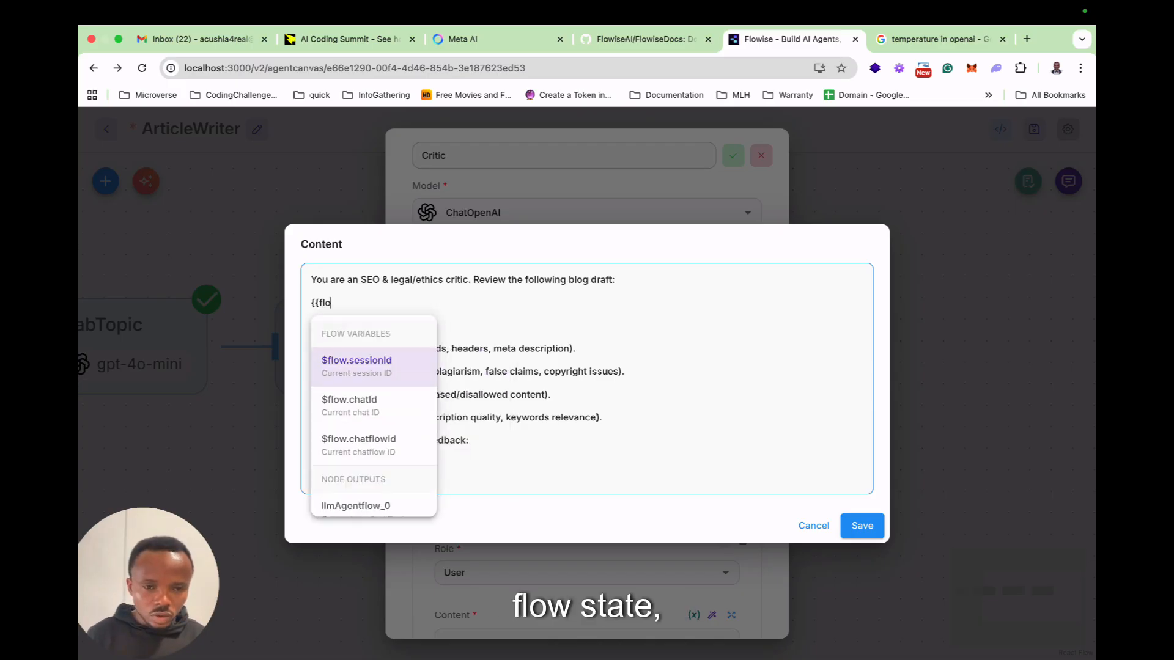
pyautogui.press('Down')
pyautogui.press('Down')
pyautogui.press('Down')
pyautogui.press('Down')
pyautogui.press('Down')
pyautogui.press('Down')
pyautogui.press('Return')
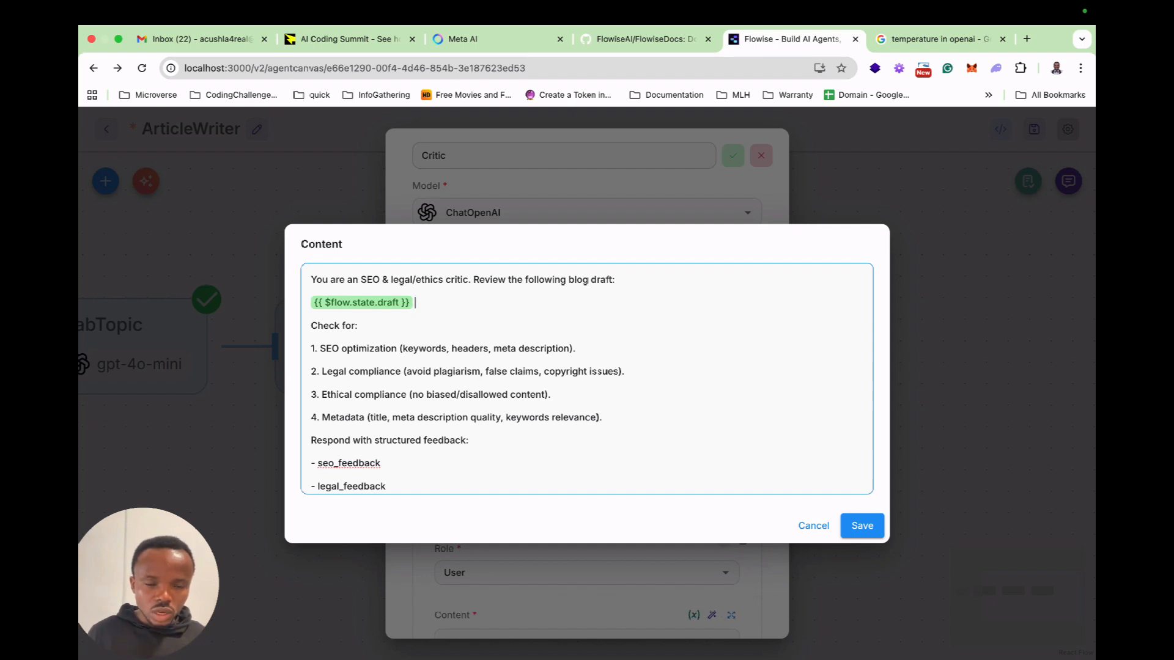
pyautogui.scroll(-3, 608, 279)
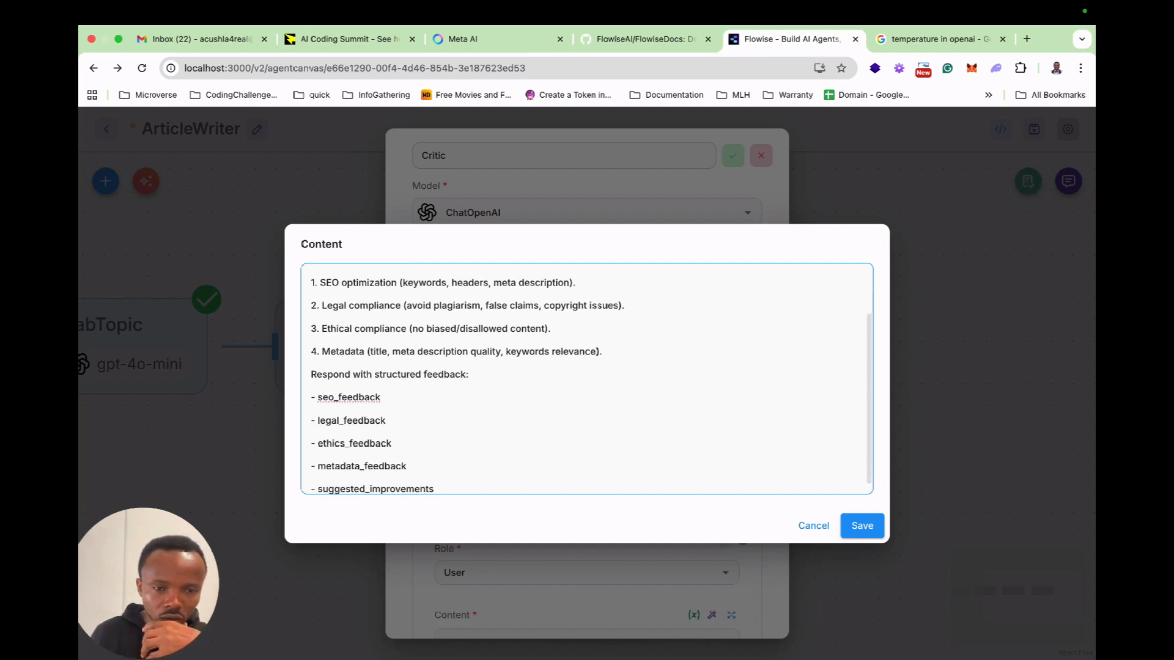
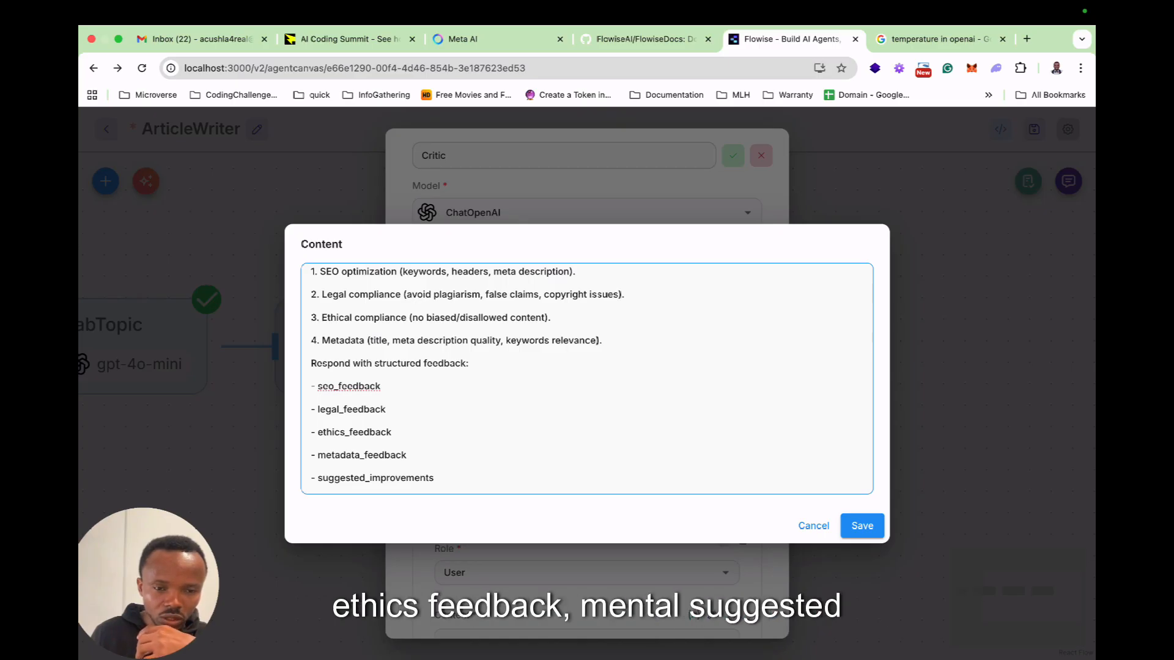
# Save the critic prompt and replace the Critic node's user message content with the label "Article Draft:".
pyautogui.click(862, 526)
pyautogui.scroll(-2, 588, 464)
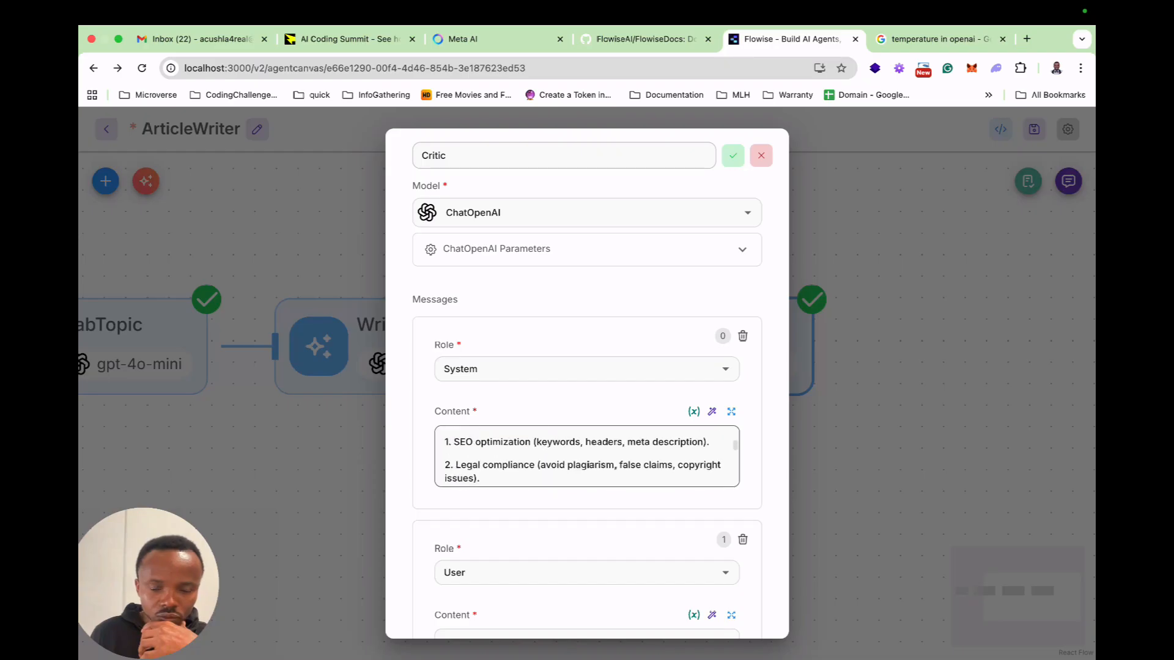
pyautogui.scroll(-4, 587, 379)
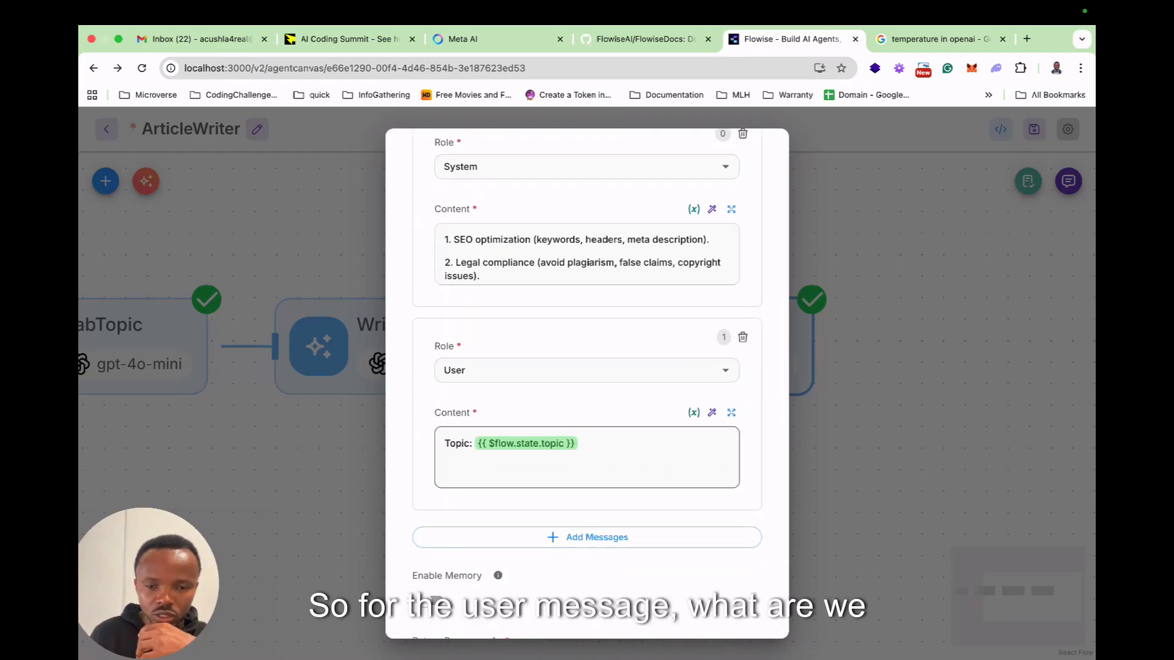
pyautogui.click(611, 454)
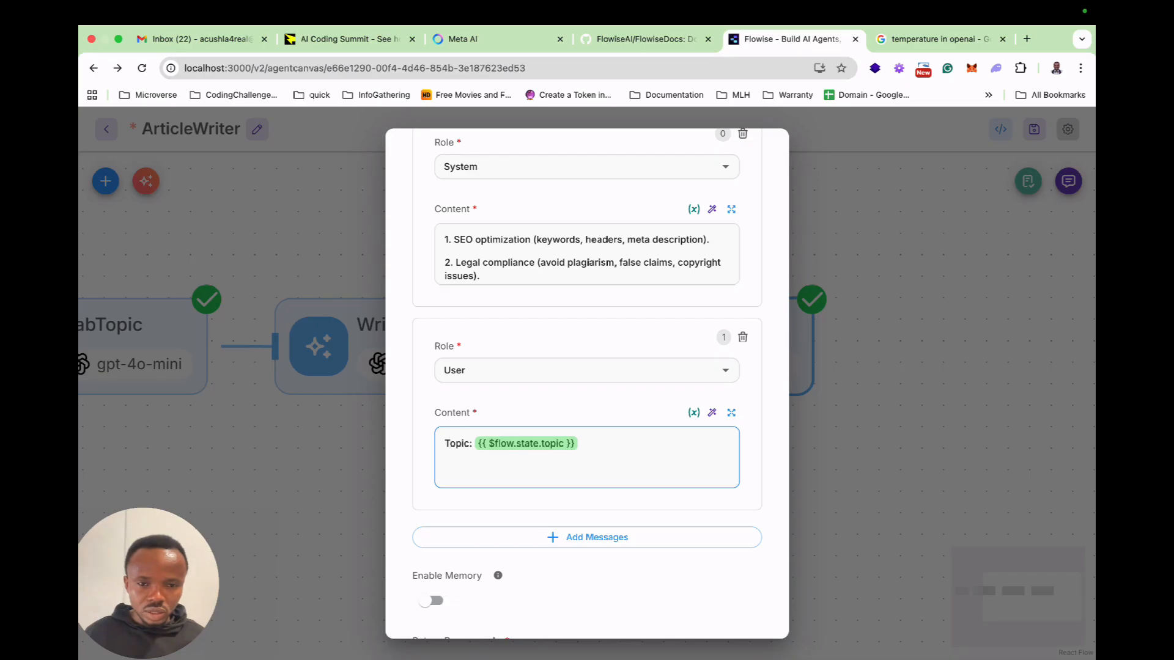
pyautogui.moveTo(445, 443); pyautogui.dragTo(577, 443)
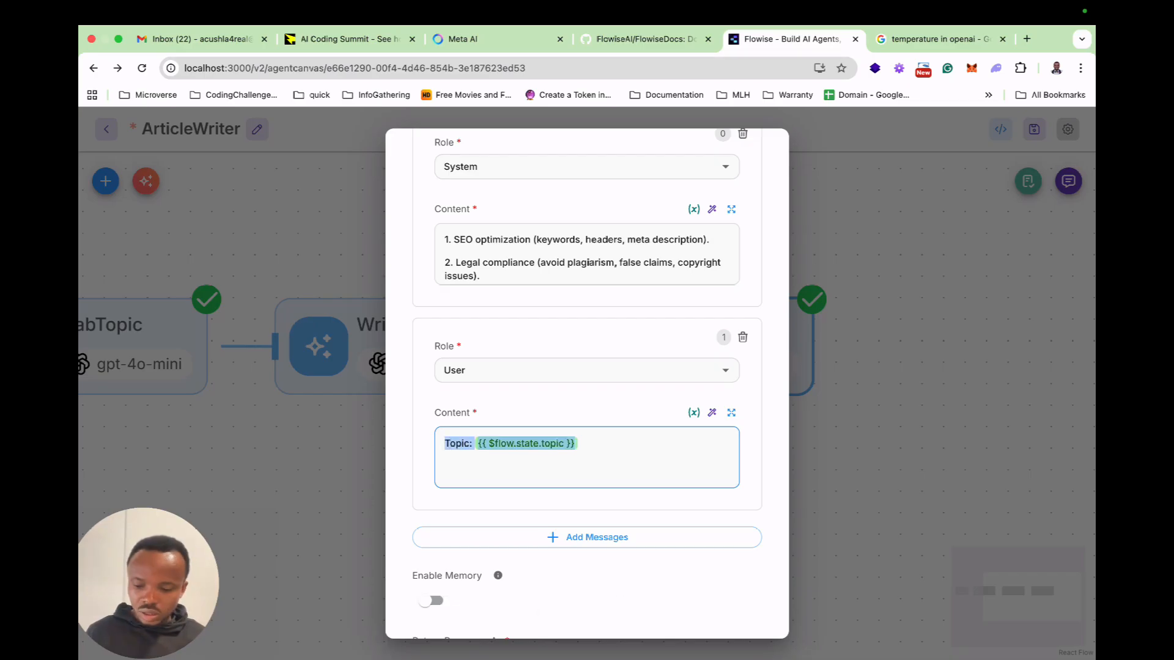
pyautogui.press('BackSpace')
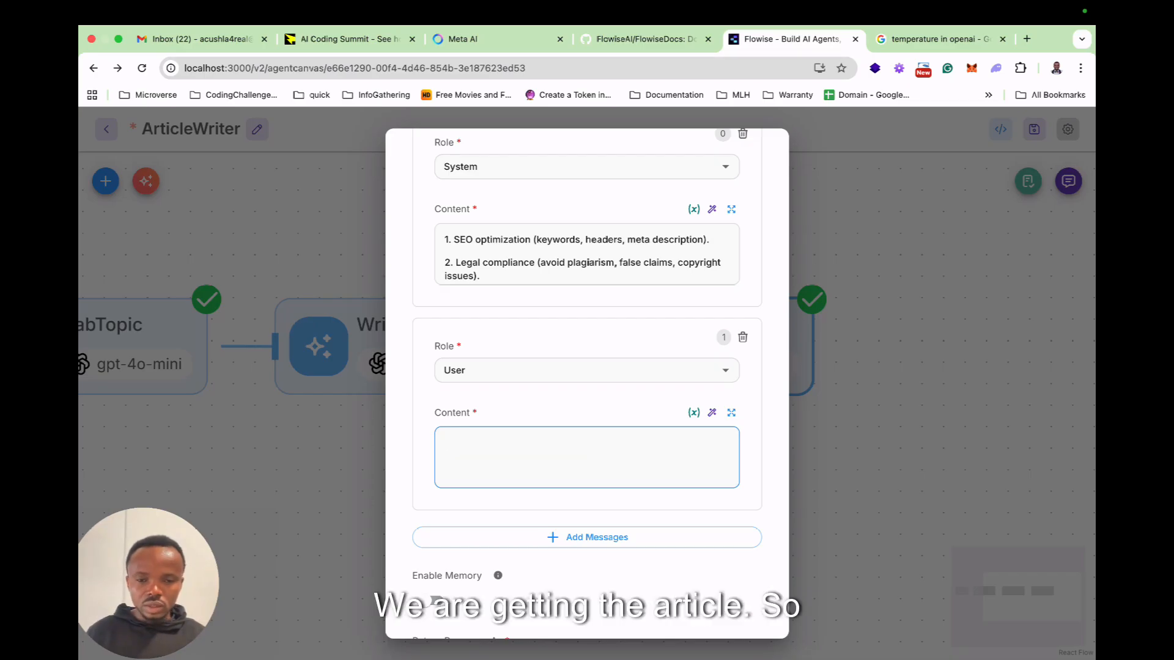
pyautogui.write('Draft')
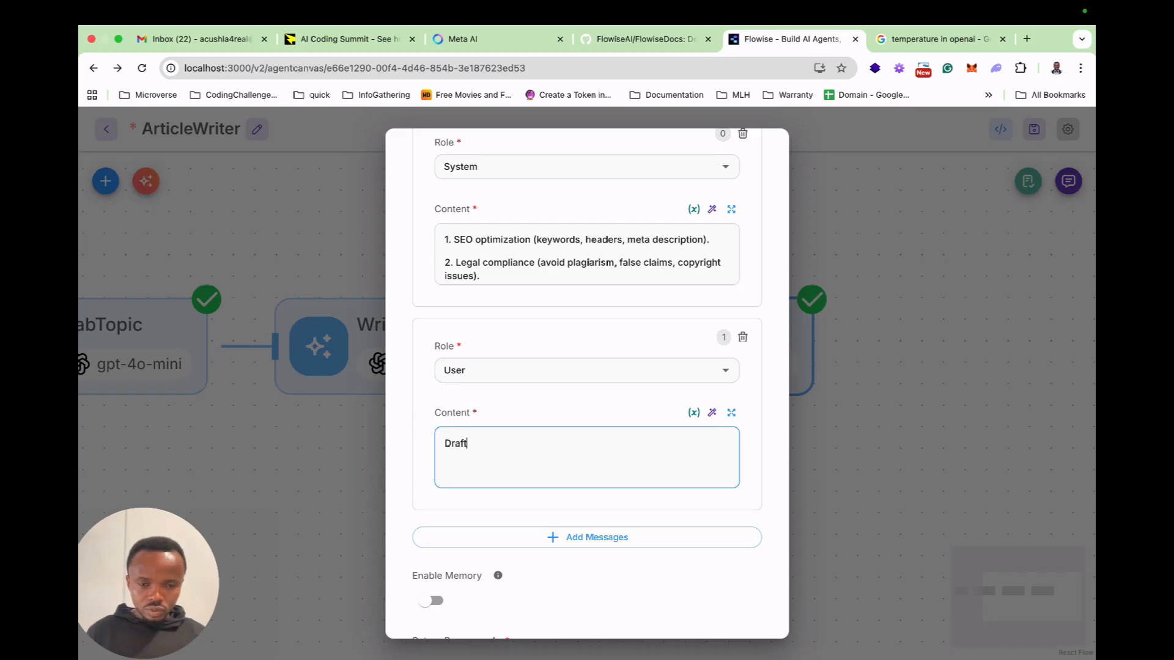
pyautogui.write('Arti')
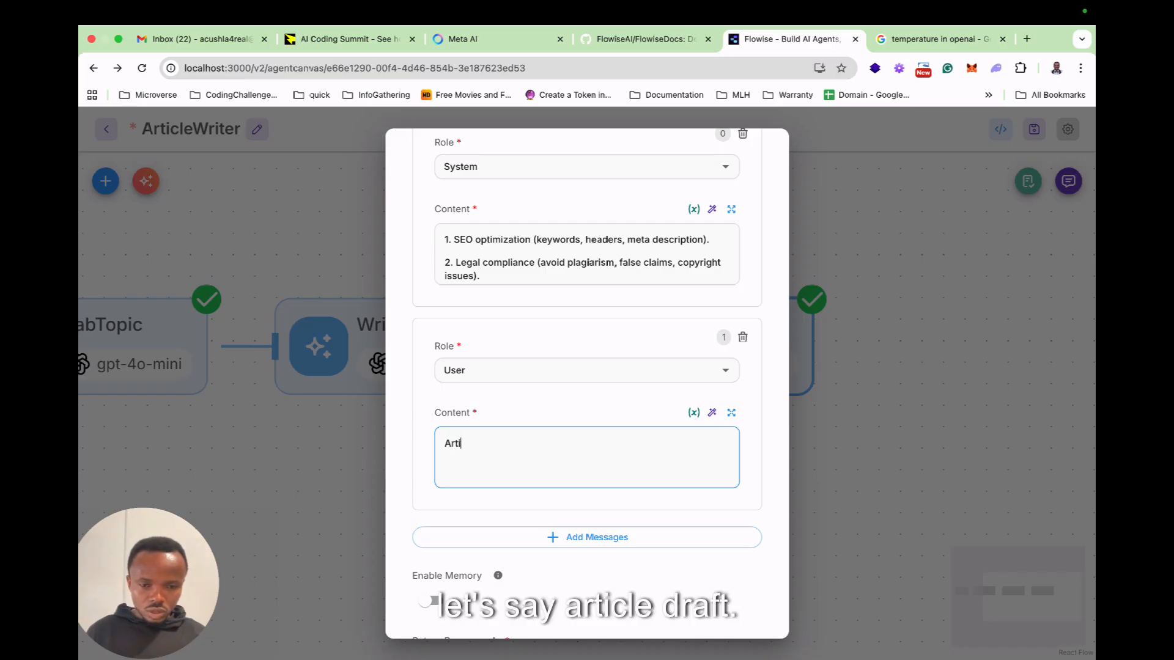
pyautogui.write('cle Draft:')
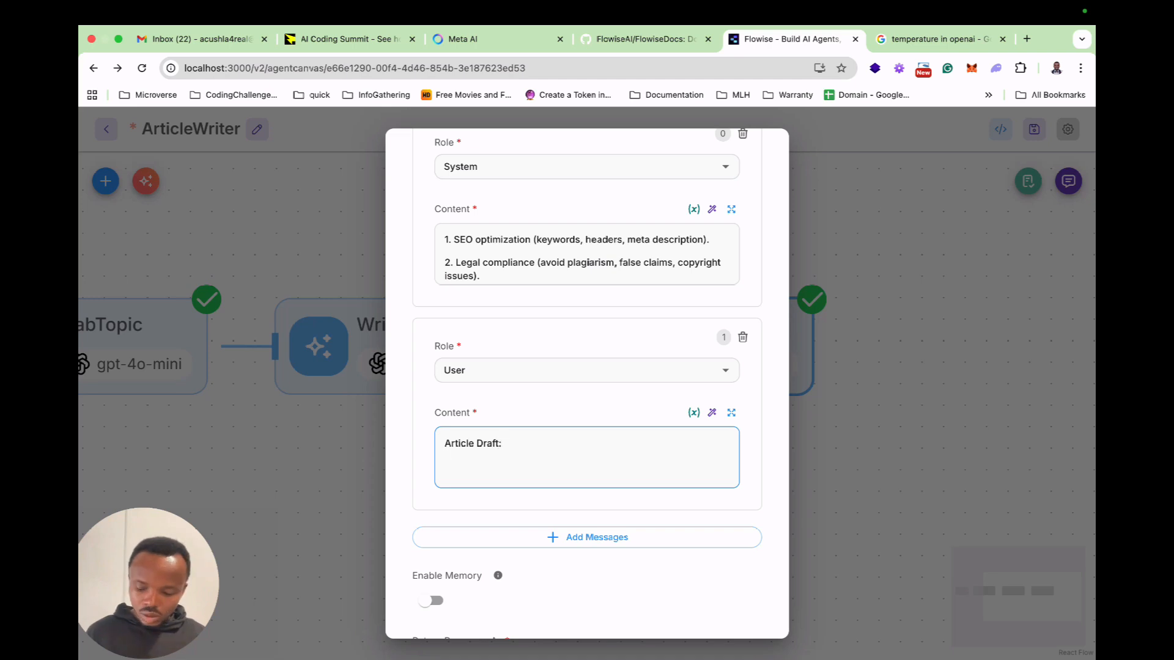
# Insert the flow state variable $flow.state.draft on a new line below the Article Draft label in the user message.
pyautogui.hotkey('shift', 'Return')
pyautogui.write('{{flow')
pyautogui.press('Down')
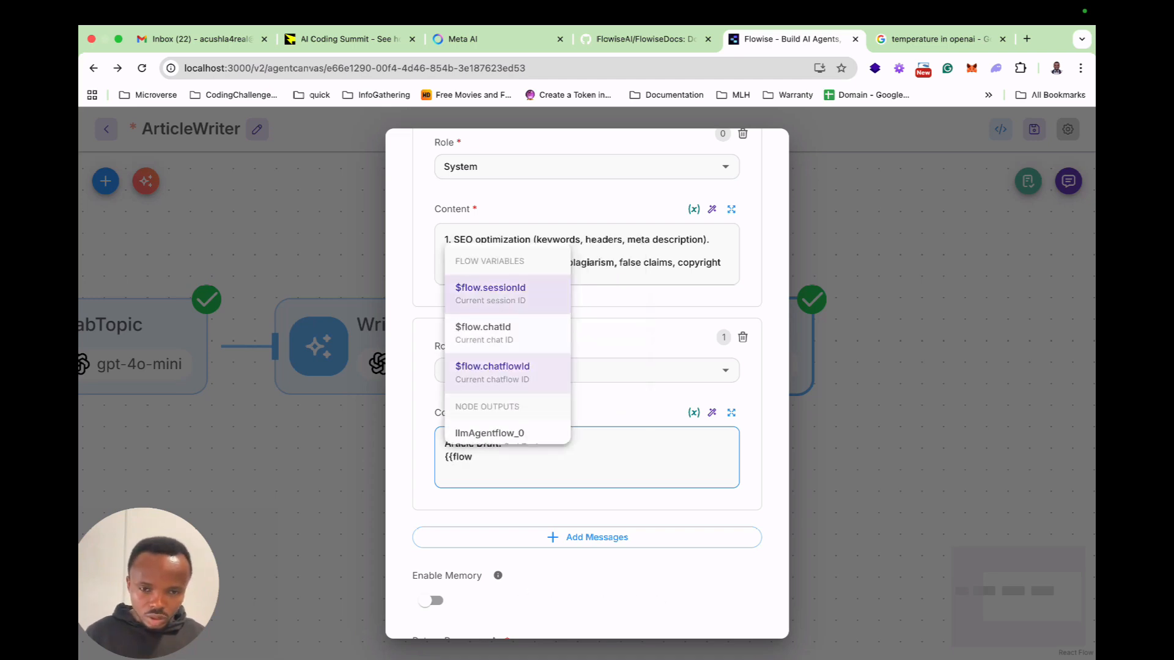
pyautogui.press('Return')
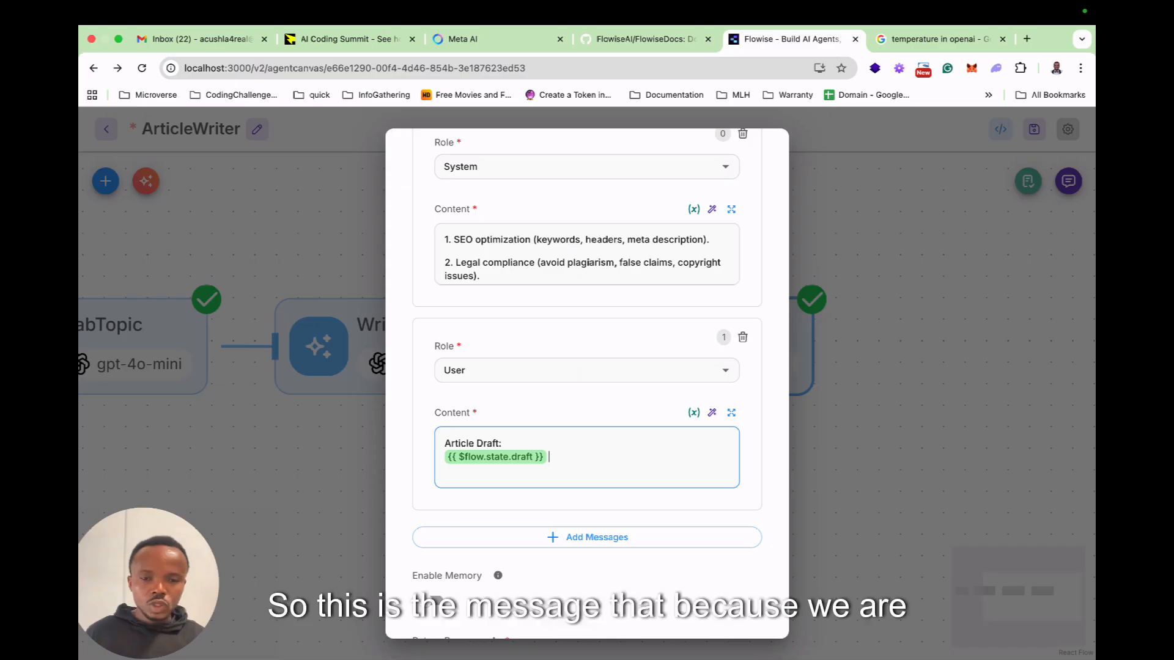
# Set the key of the Critic node's flow state update to critic.
pyautogui.scroll(-3, 587, 379)
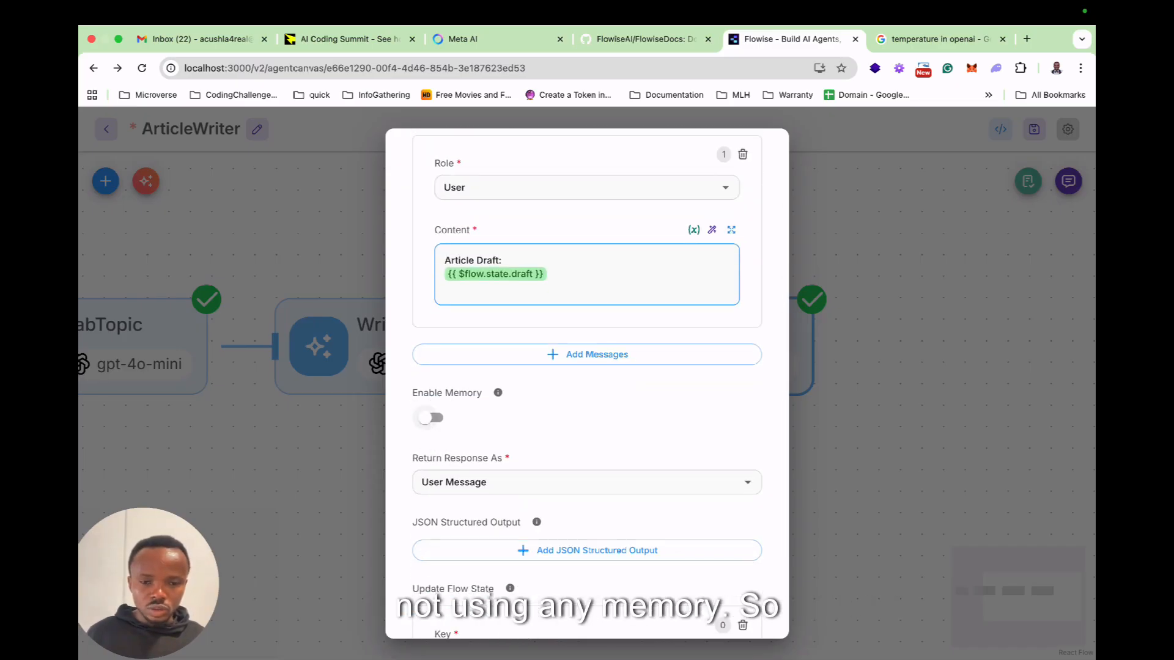
pyautogui.scroll(-3, 587, 379)
pyautogui.click(725, 476)
pyautogui.click(636, 477)
pyautogui.click(456, 545)
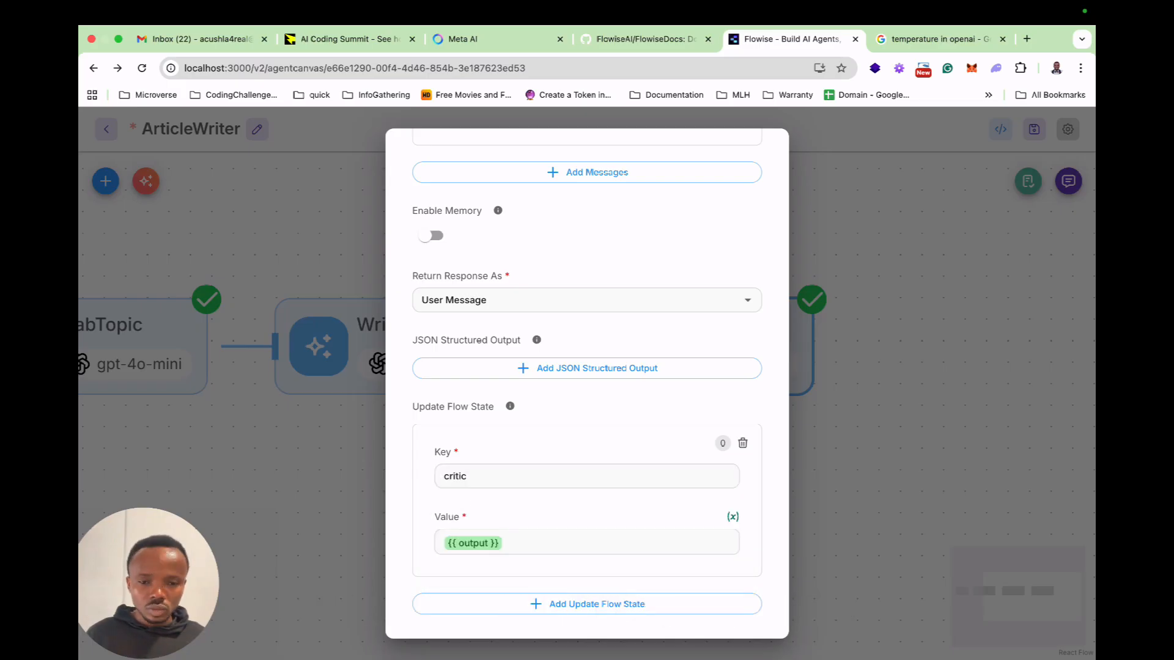
# Review the Critic node's system and user messages, confirm the node name Critic and close its settings.
pyautogui.scroll(10, 586, 384)
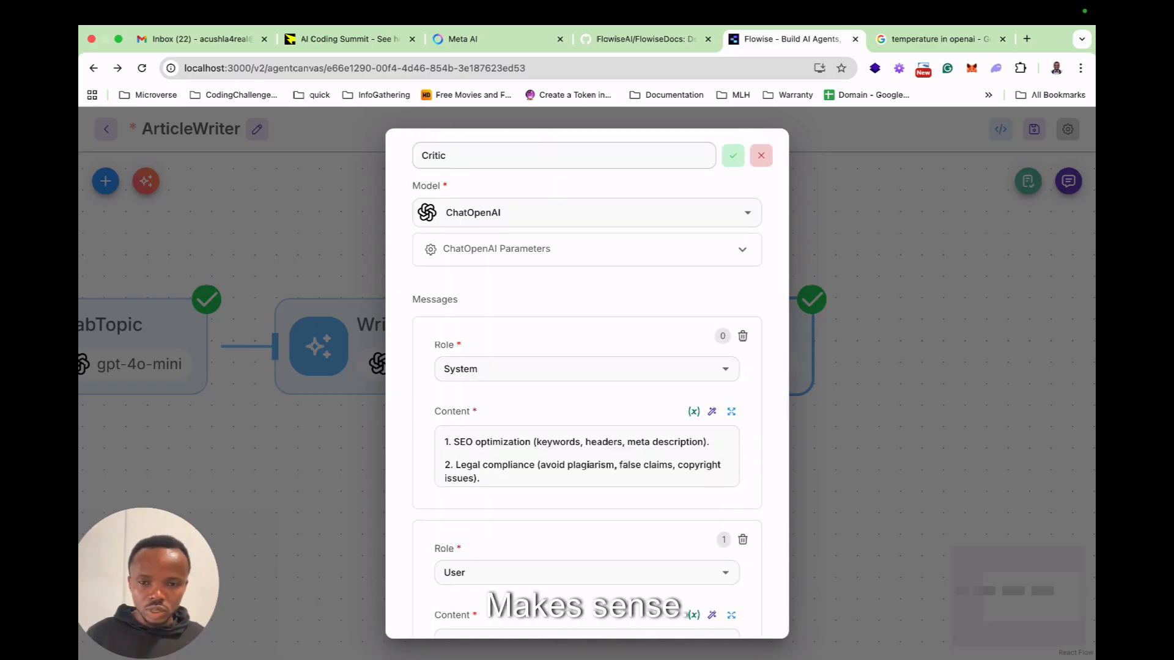
pyautogui.click(587, 457)
pyautogui.scroll(5, 586, 457)
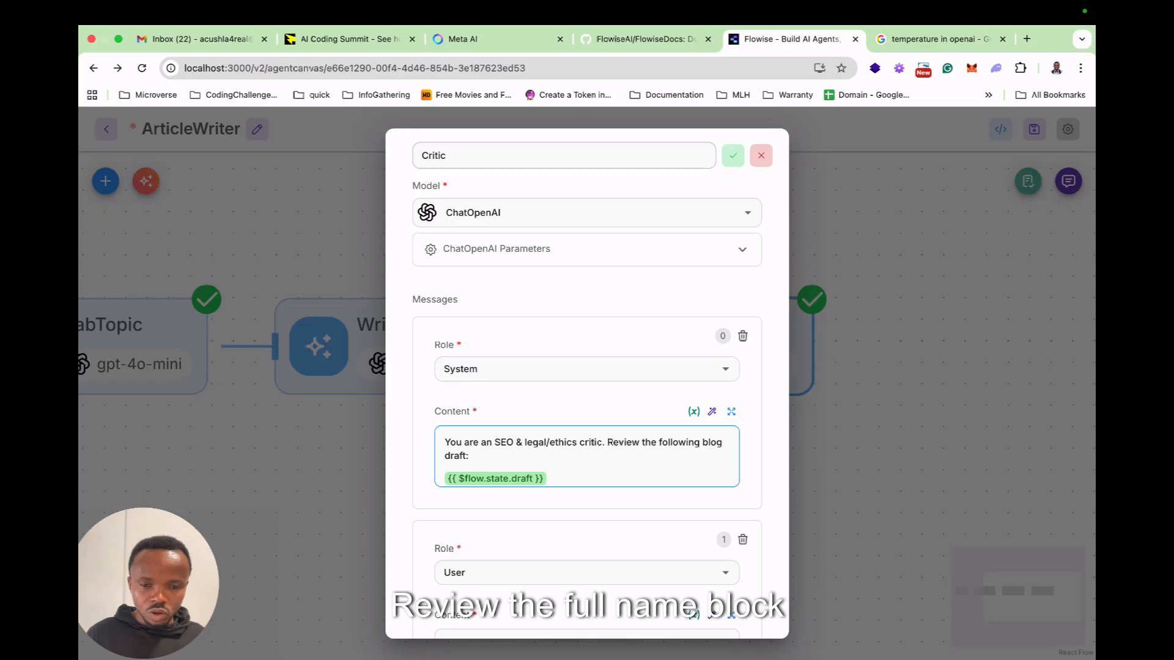
pyautogui.scroll(-2, 587, 456)
pyautogui.click(445, 455)
pyautogui.scroll(-1, 586, 457)
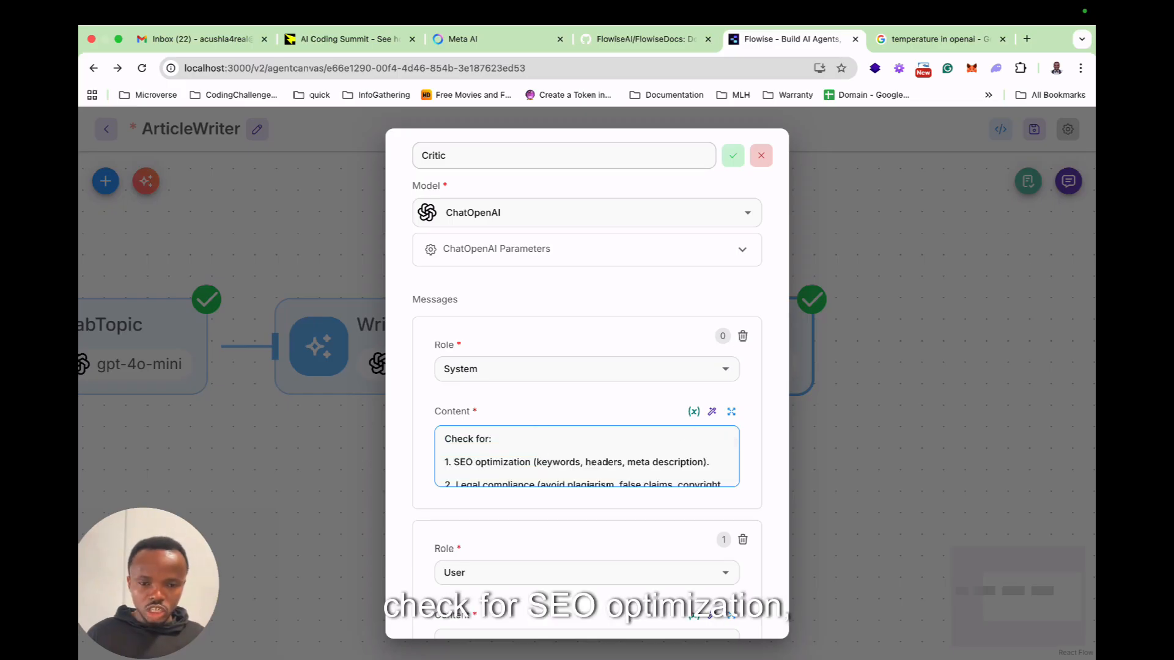
pyautogui.scroll(-5, 586, 457)
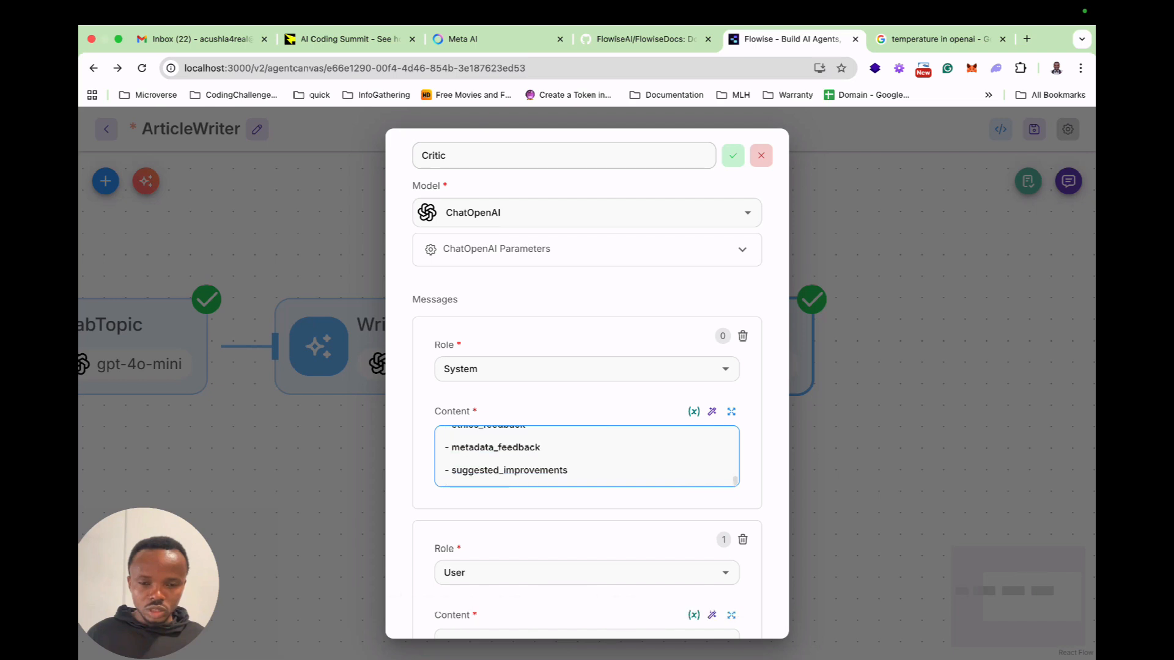
pyautogui.scroll(6, 587, 457)
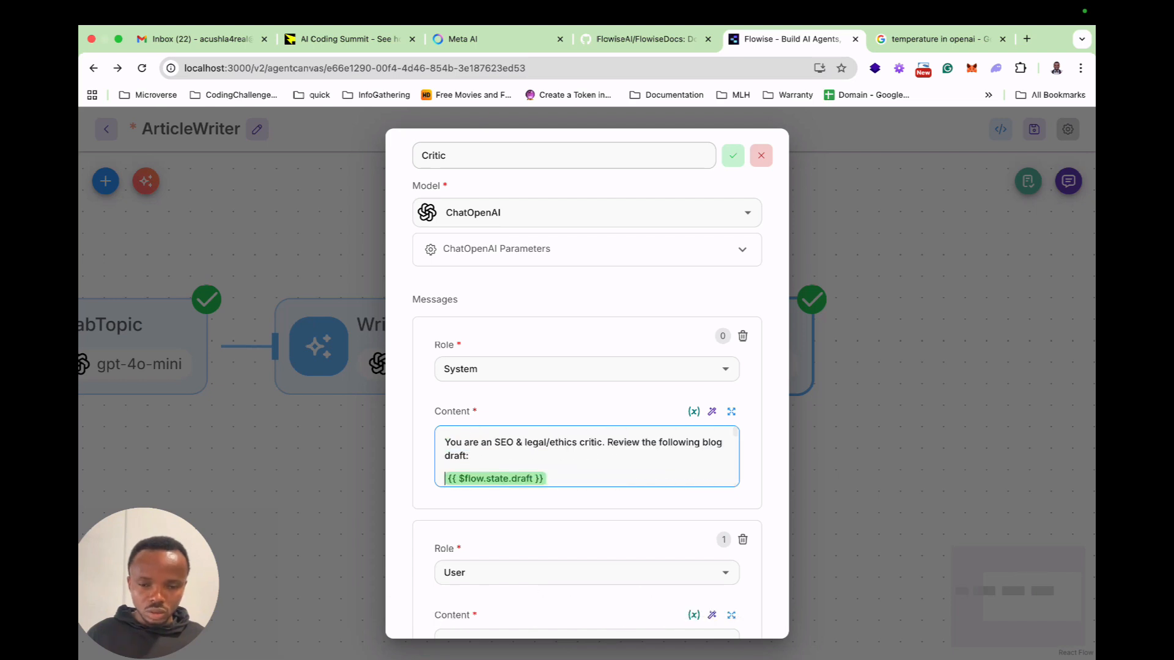
pyautogui.scroll(-4, 586, 457)
pyautogui.scroll(-3, 586, 457)
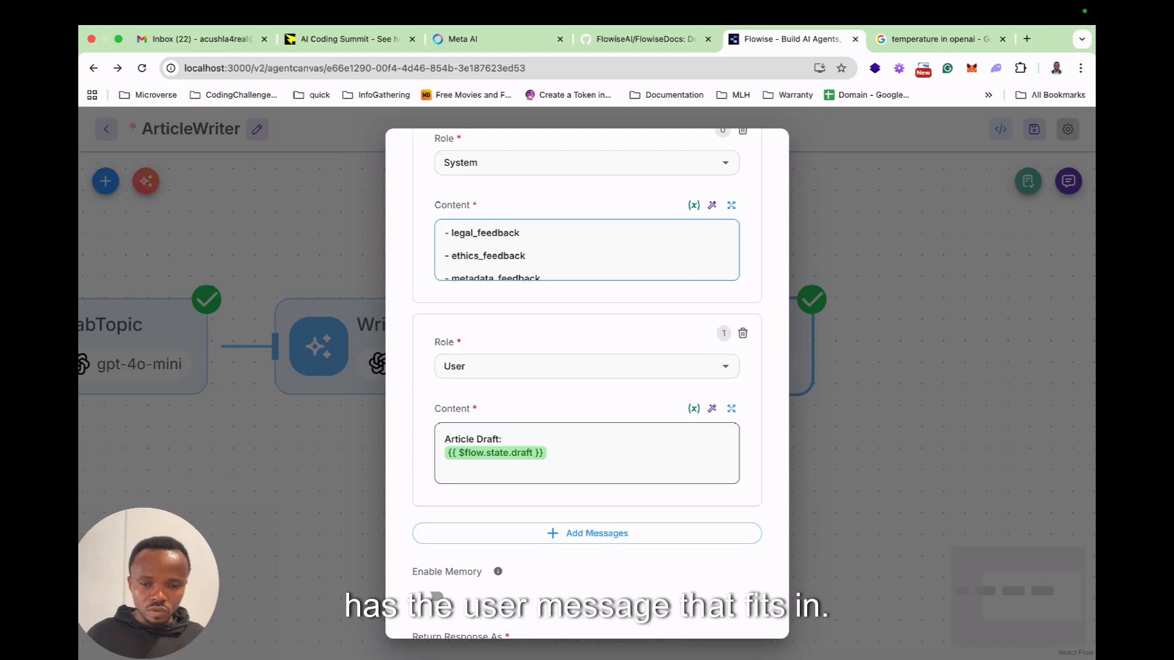
pyautogui.scroll(4, 587, 367)
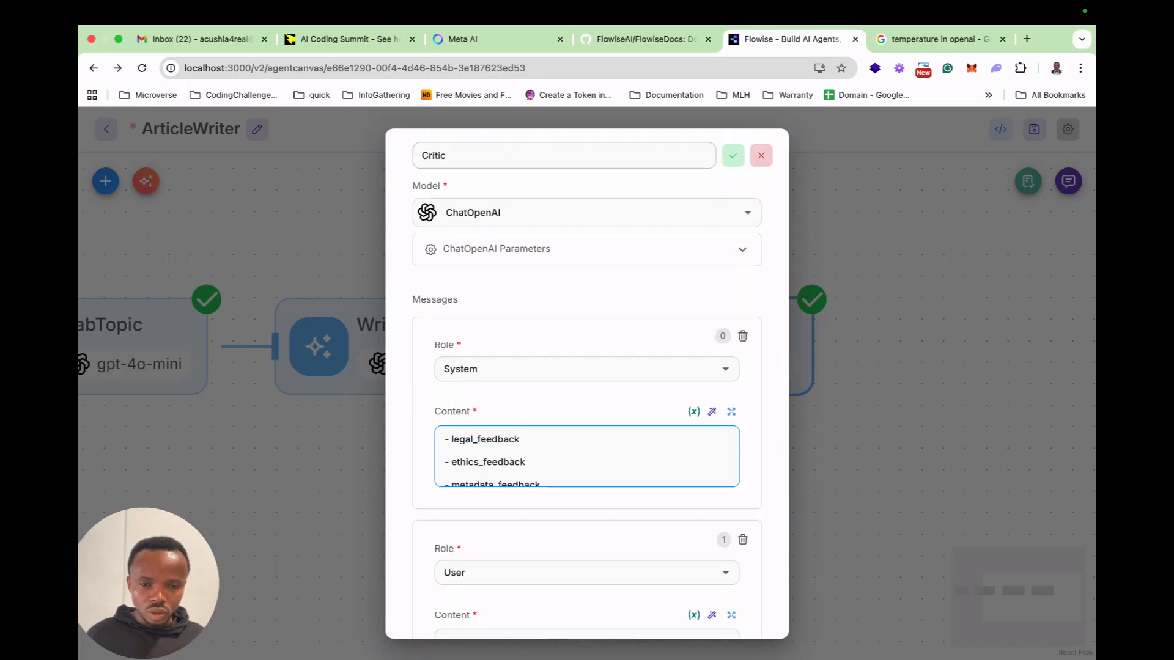
pyautogui.scroll(-1, 586, 456)
pyautogui.click(732, 156)
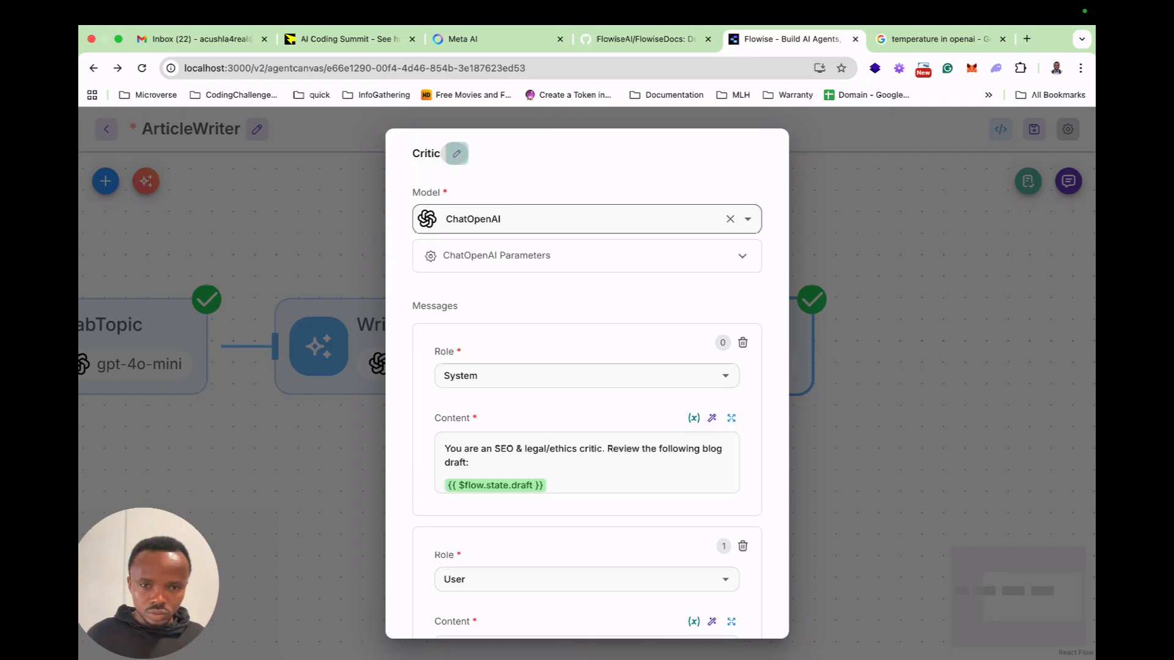
pyautogui.press('Escape')
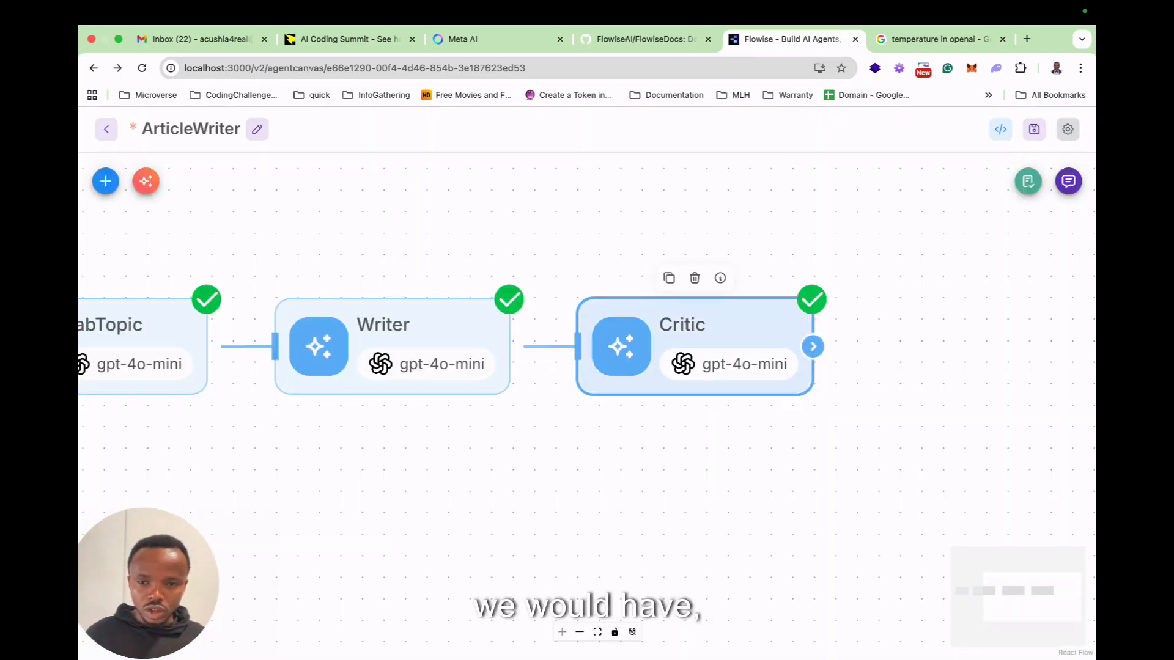
# Duplicate the Critic node and connect the Critic node's output to the duplicate's input.
pyautogui.rightClick(706, 313)
pyautogui.press('Escape')
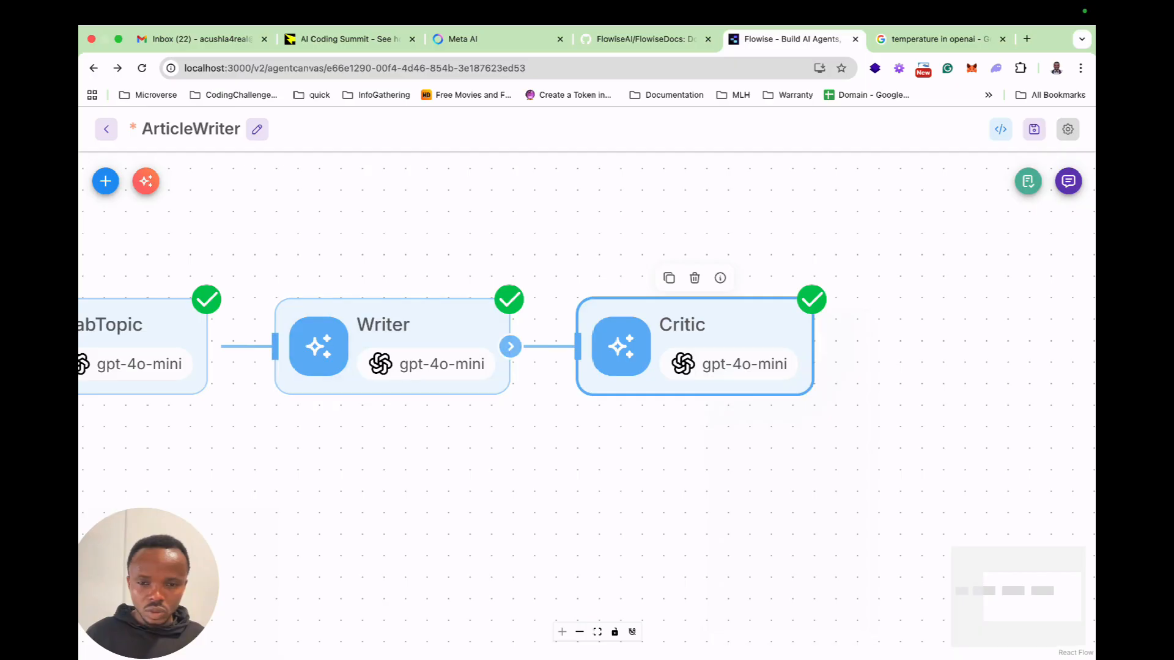
pyautogui.rightClick(623, 300)
pyautogui.press('Escape')
pyautogui.click(669, 278)
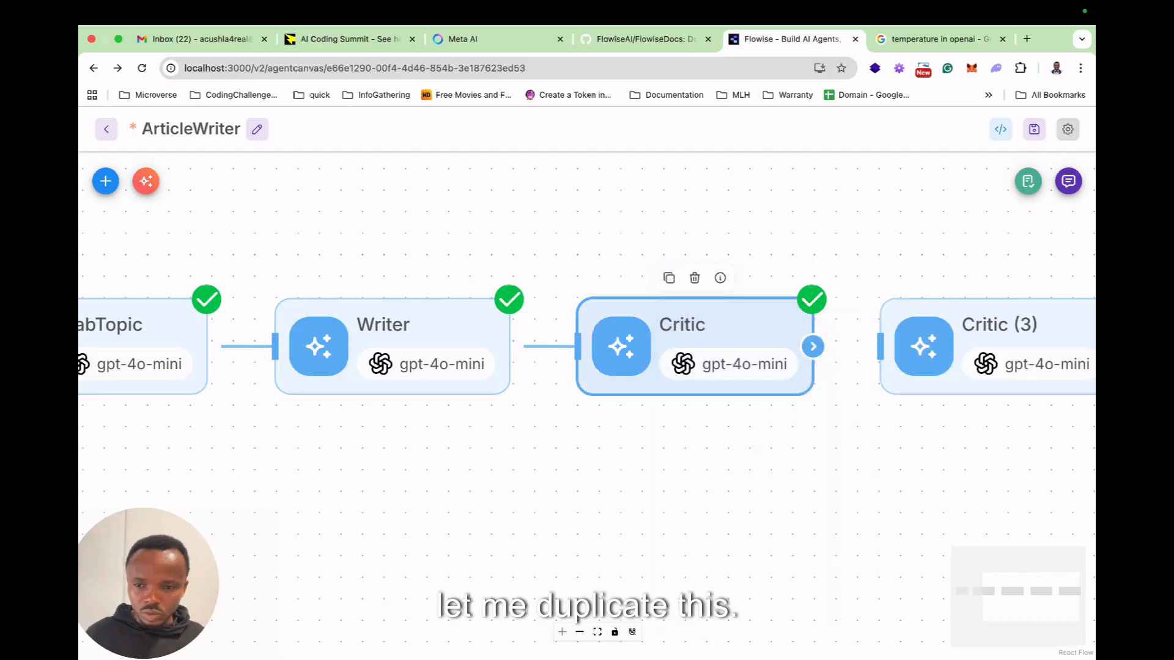
pyautogui.moveTo(812, 346); pyautogui.dragTo(880, 346)
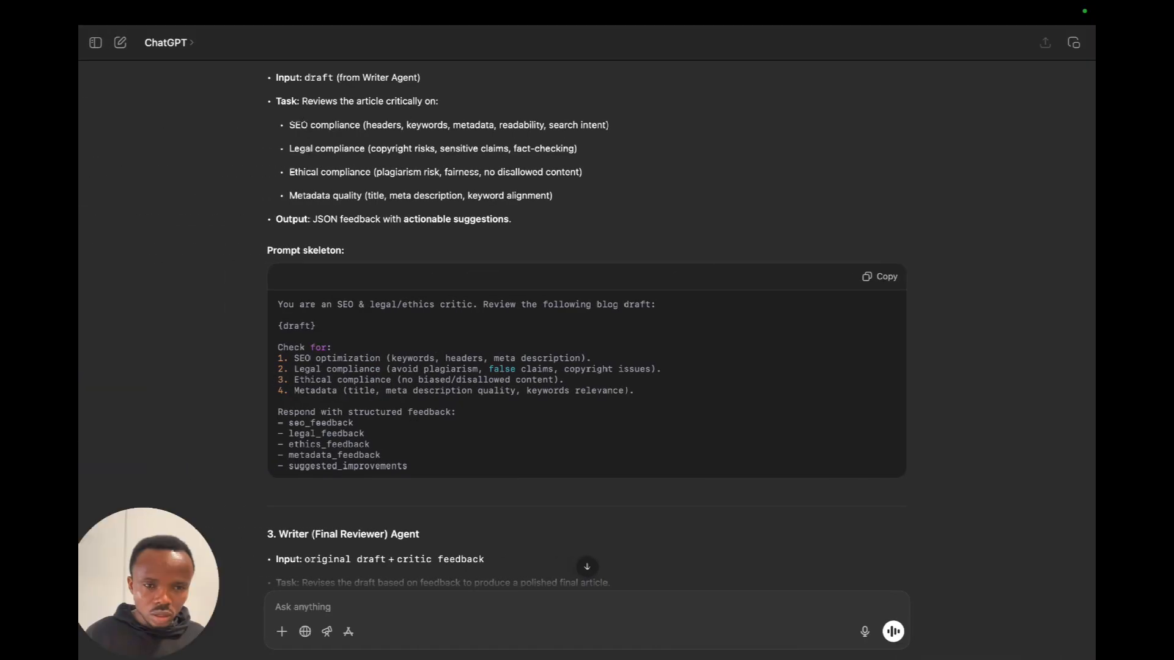
# Switch to ChatGPT and read the Writer (Final Reviewer) Agent section, the Flowise orchestration and the example flow.
pyautogui.scroll(-5, 586, 306)
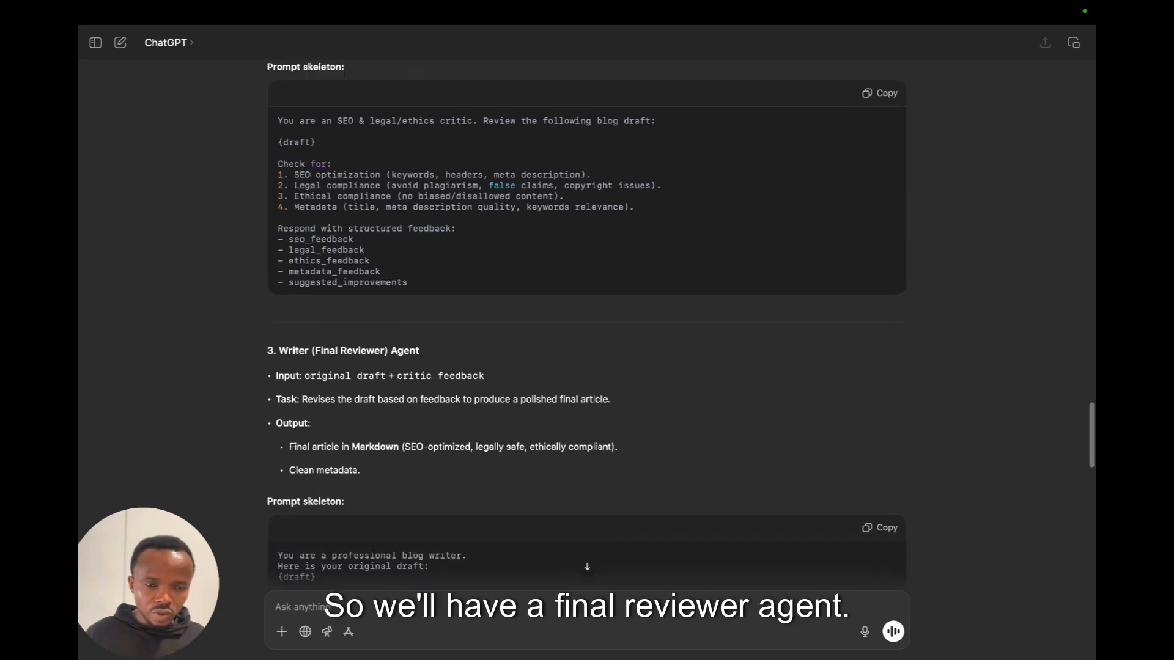
pyautogui.scroll(-5, 587, 324)
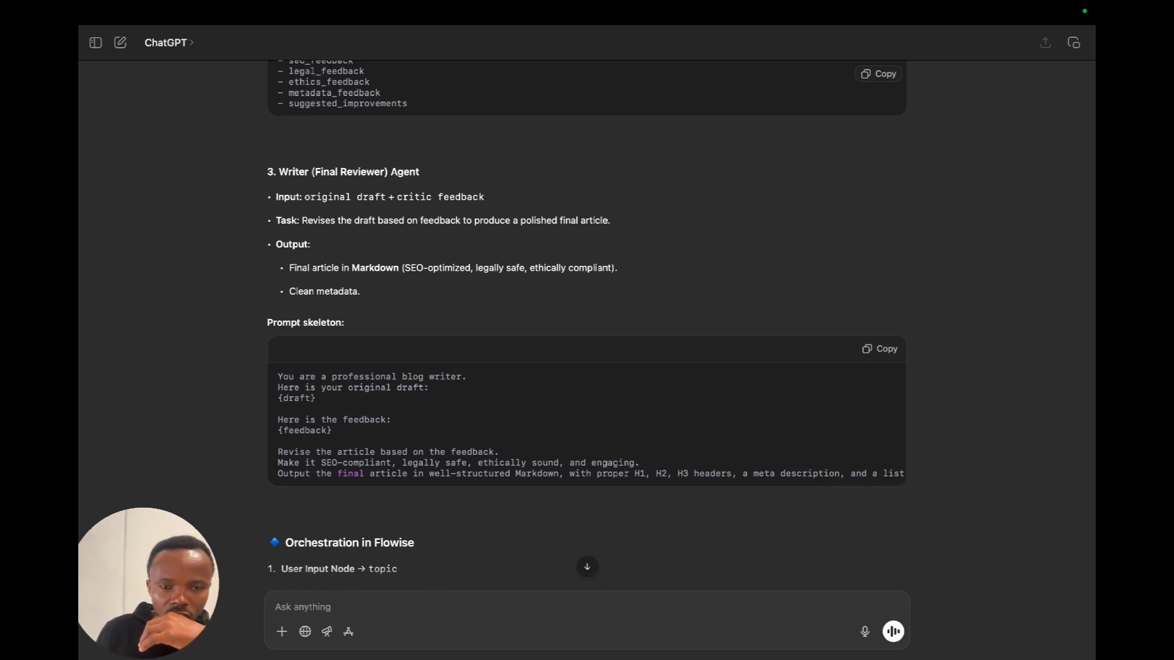
pyautogui.scroll(-3, 586, 324)
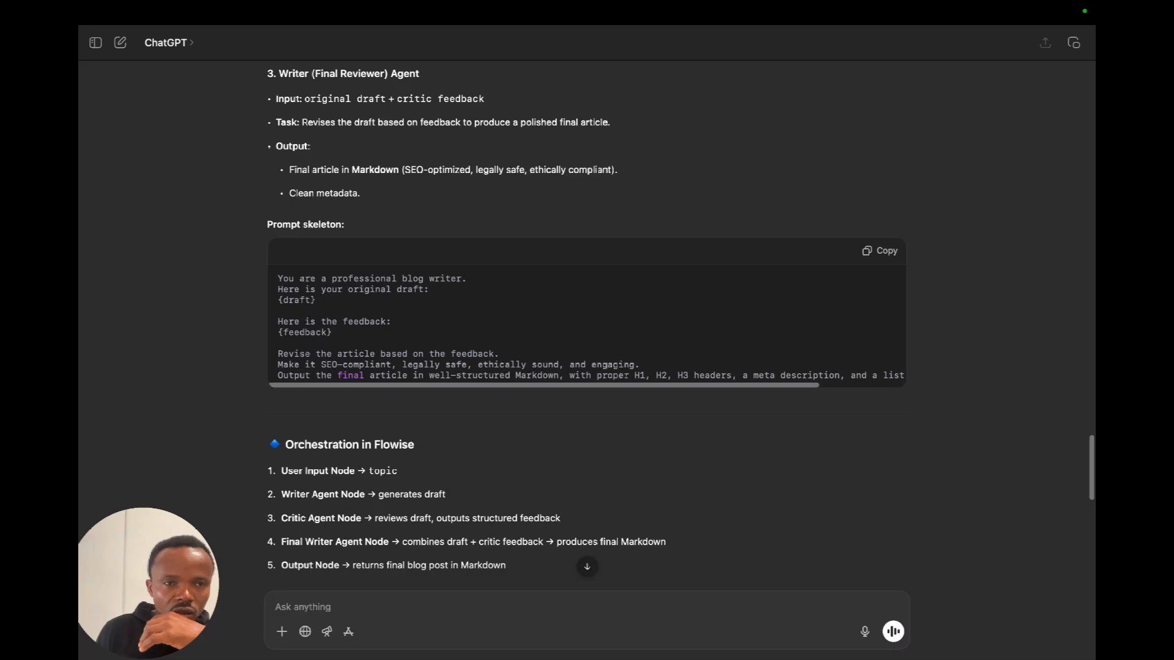
pyautogui.scroll(-5, 587, 324)
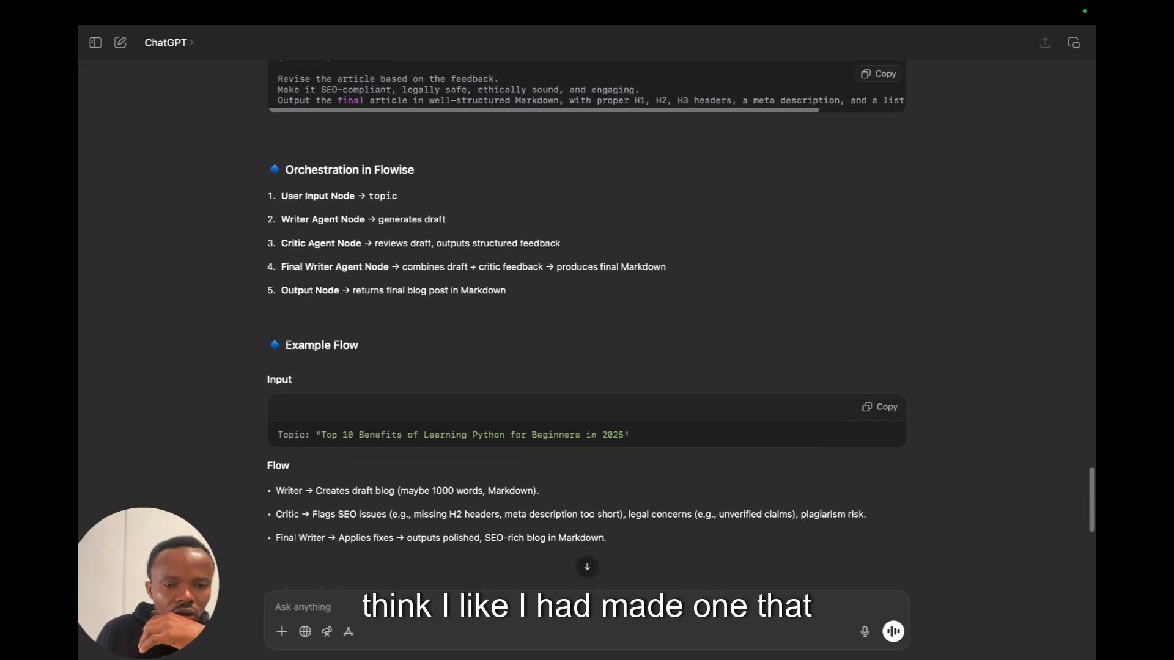
pyautogui.scroll(-5, 587, 324)
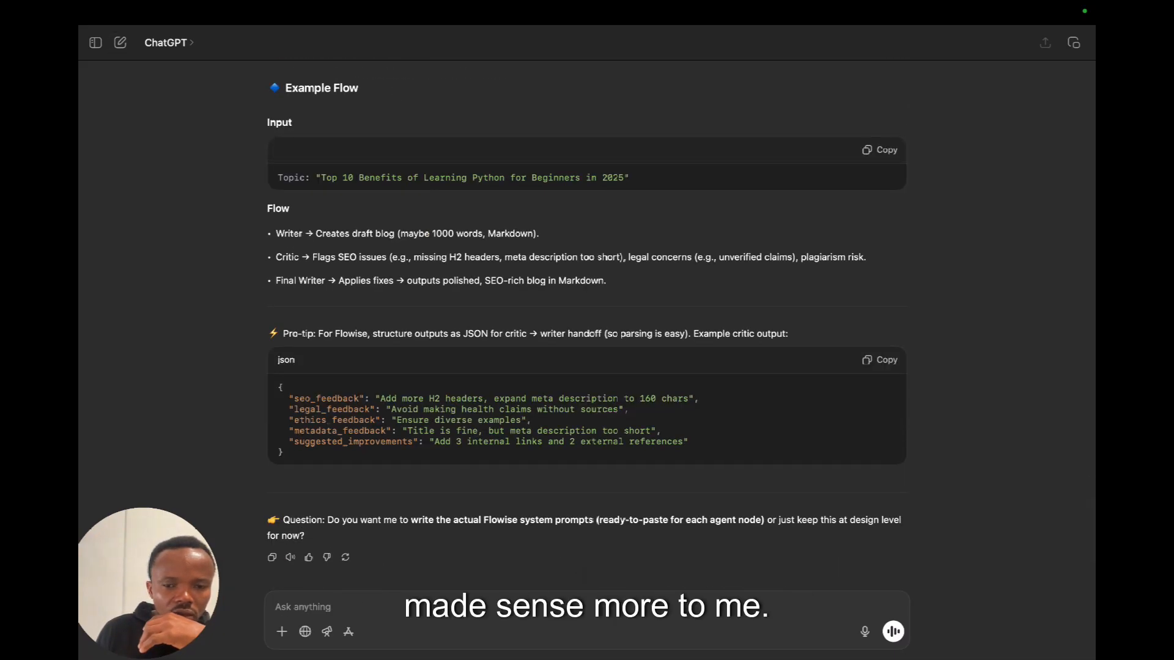
# Open the "System prompt for agent" conversation and look back through it for the Writer and Critic prompts.
pyautogui.click(95, 43)
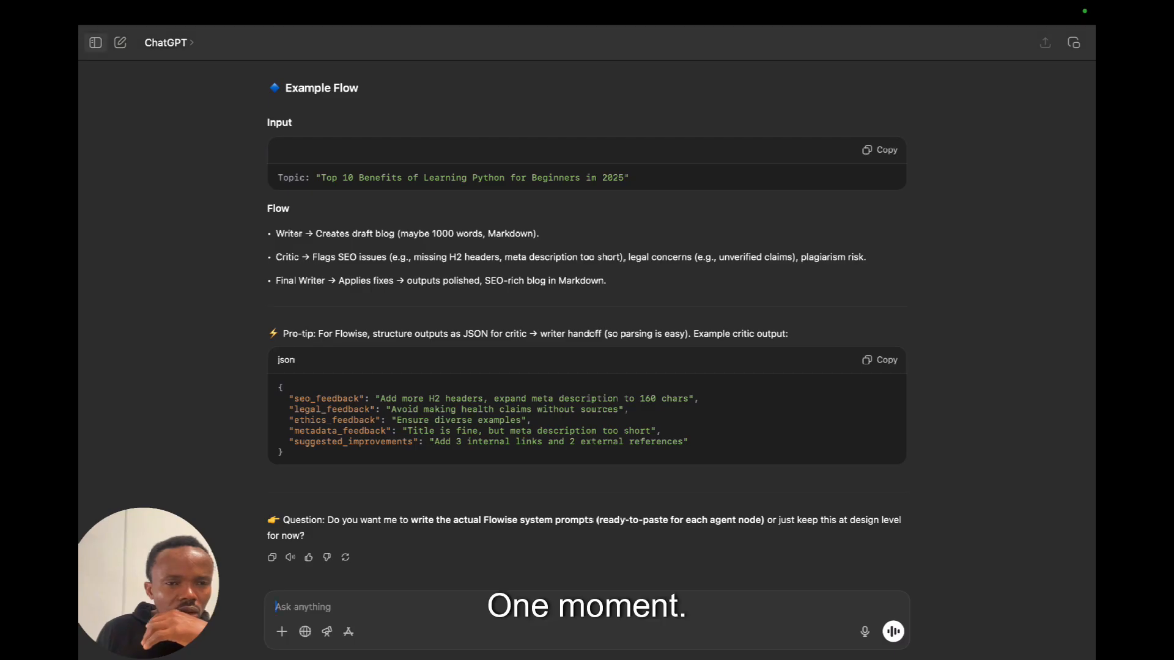
pyautogui.click(95, 43)
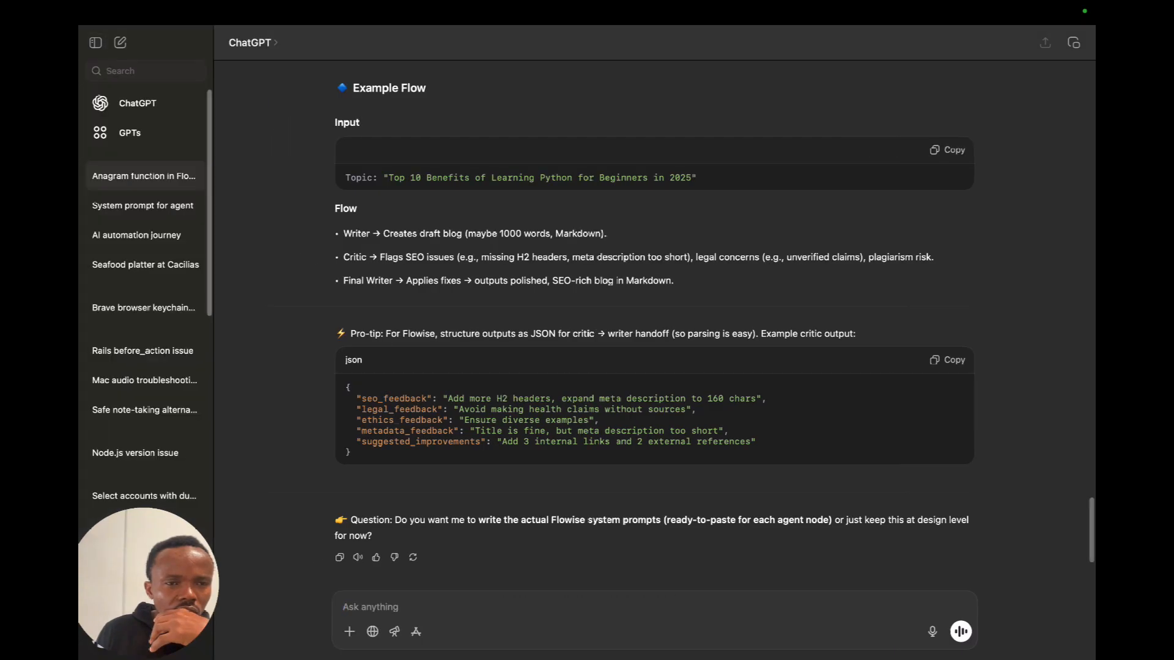
pyautogui.click(143, 206)
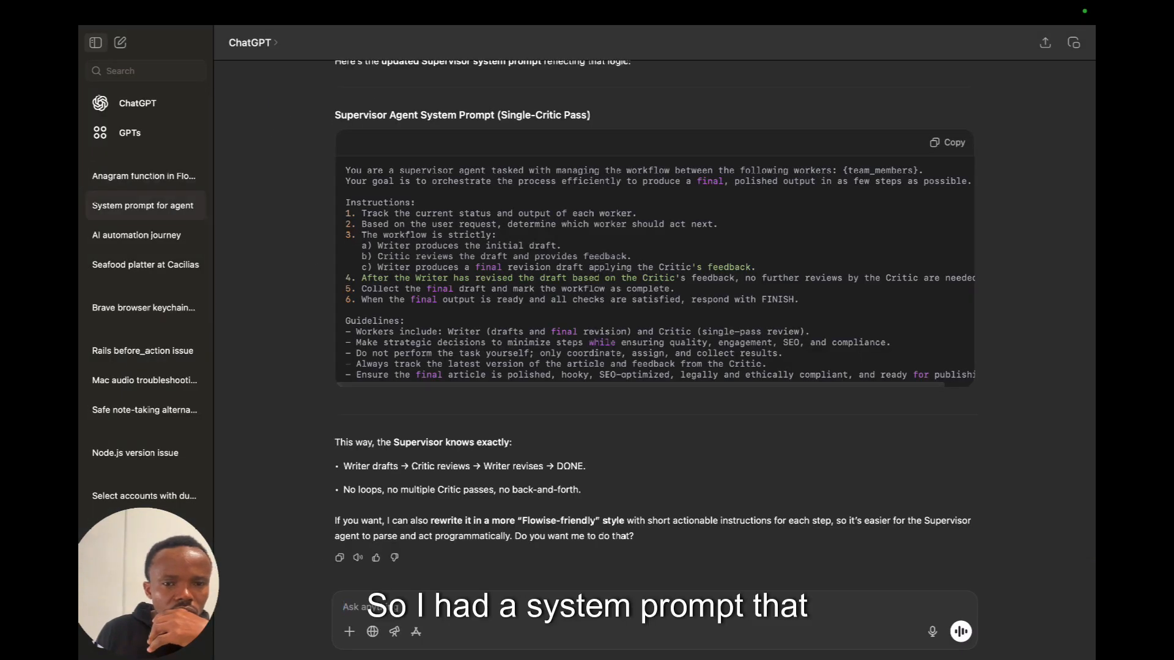
pyautogui.click(95, 43)
pyautogui.scroll(7, 587, 342)
pyautogui.scroll(20, 587, 343)
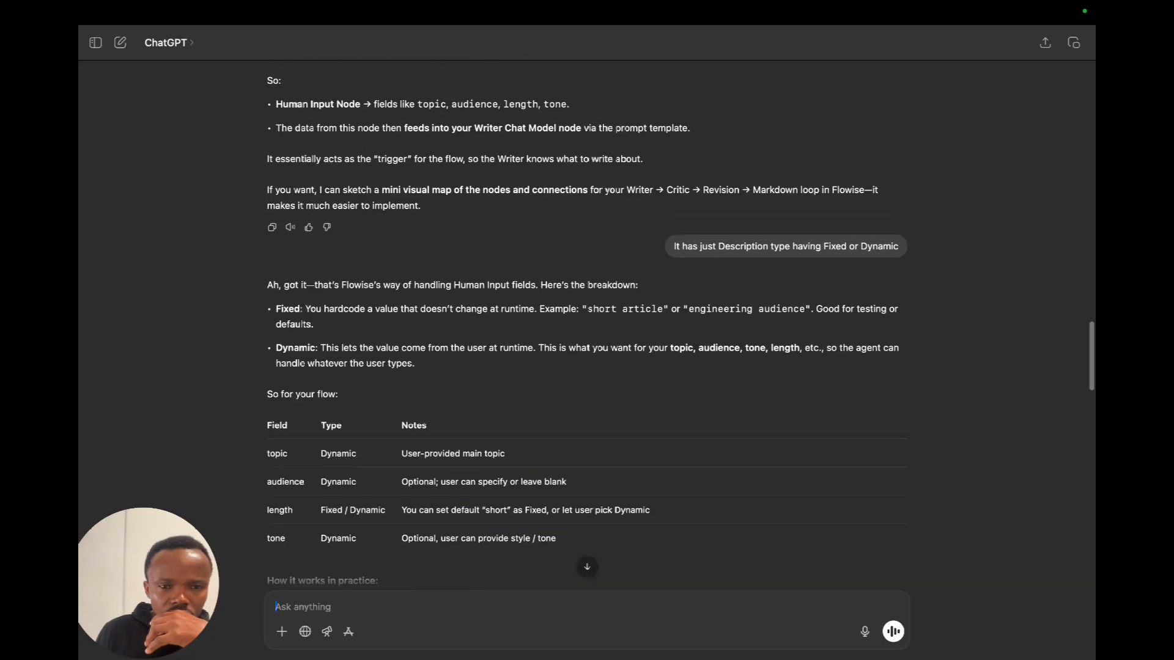
pyautogui.scroll(20, 587, 324)
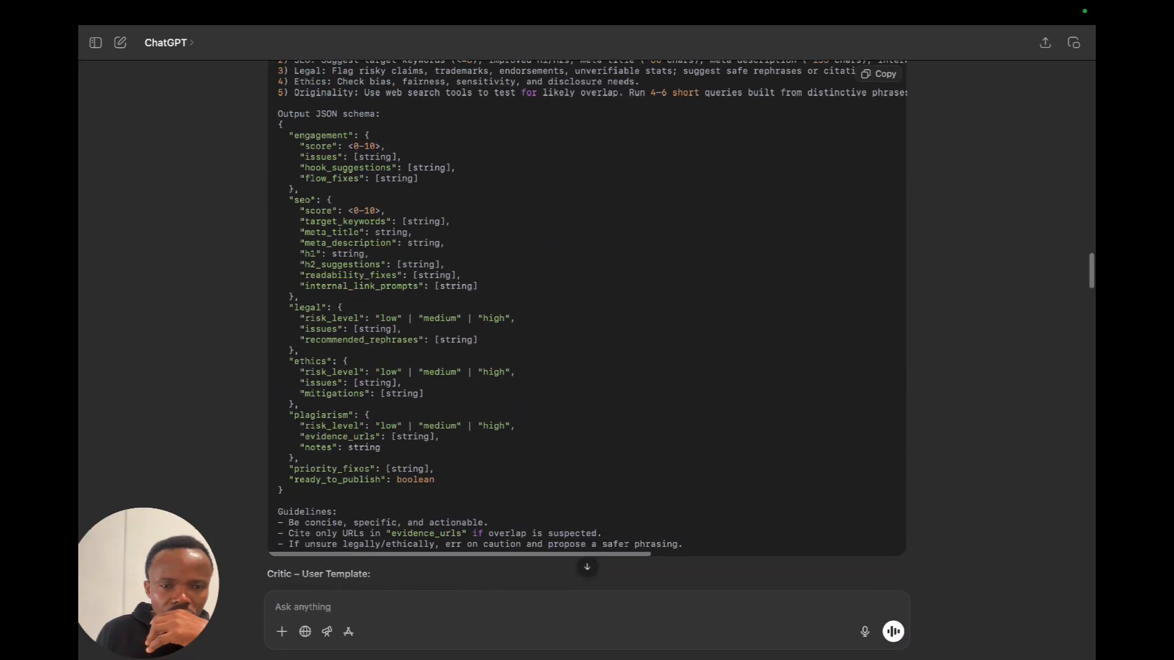
pyautogui.scroll(10, 587, 324)
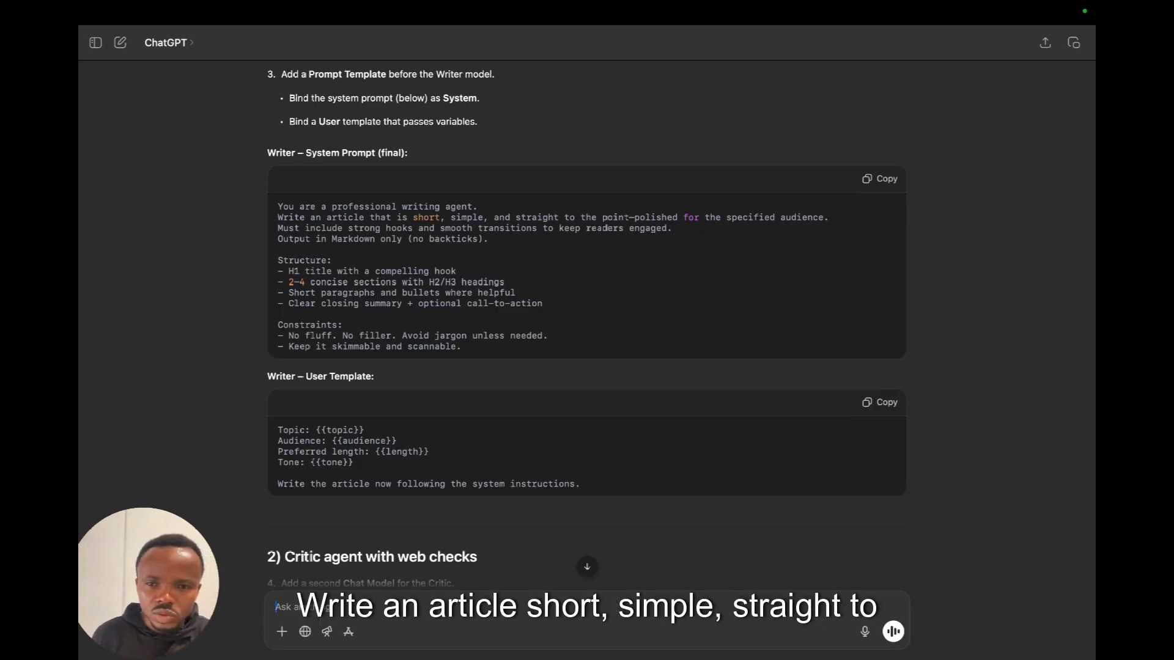
# Copy ChatGPT's final Writer system prompt, switch to Flowise, and save it as the replacement for the Writer node's system message.
pyautogui.scroll(-2, 306, 556)
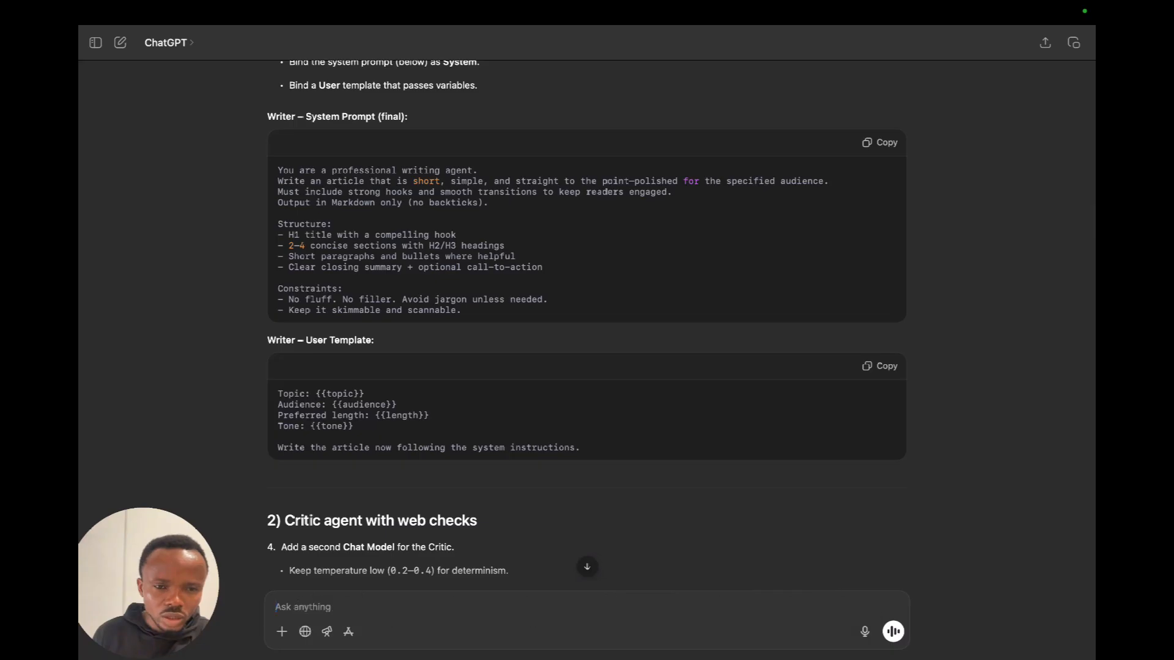
pyautogui.click(879, 142)
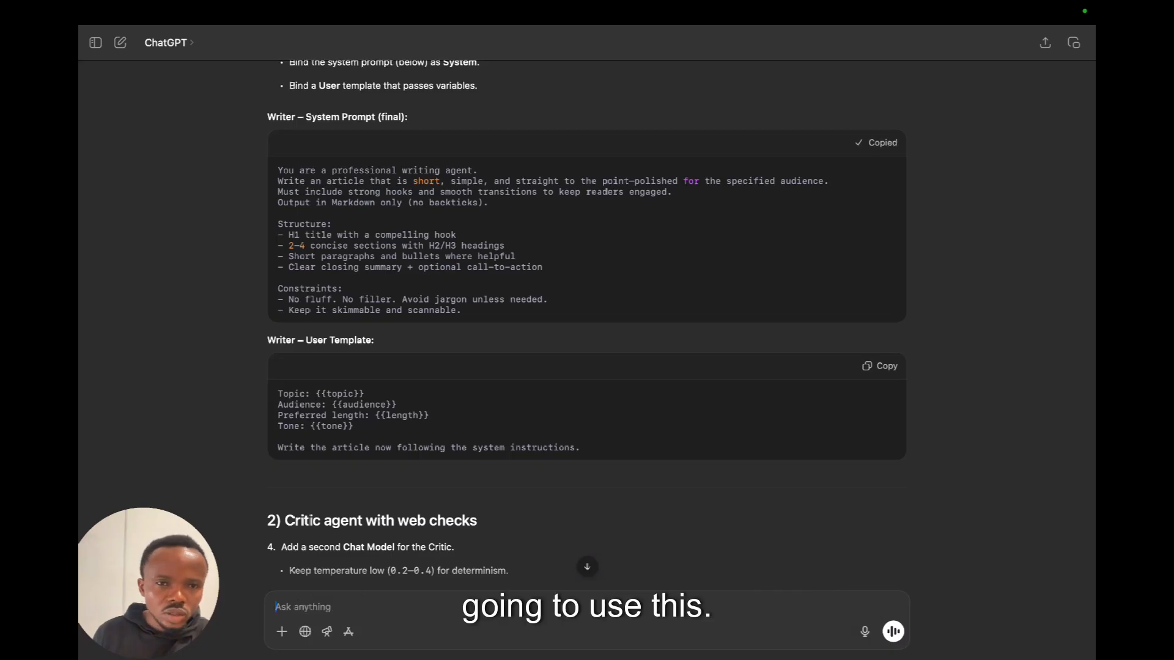
pyautogui.hotkey('ctrl', 'Right')
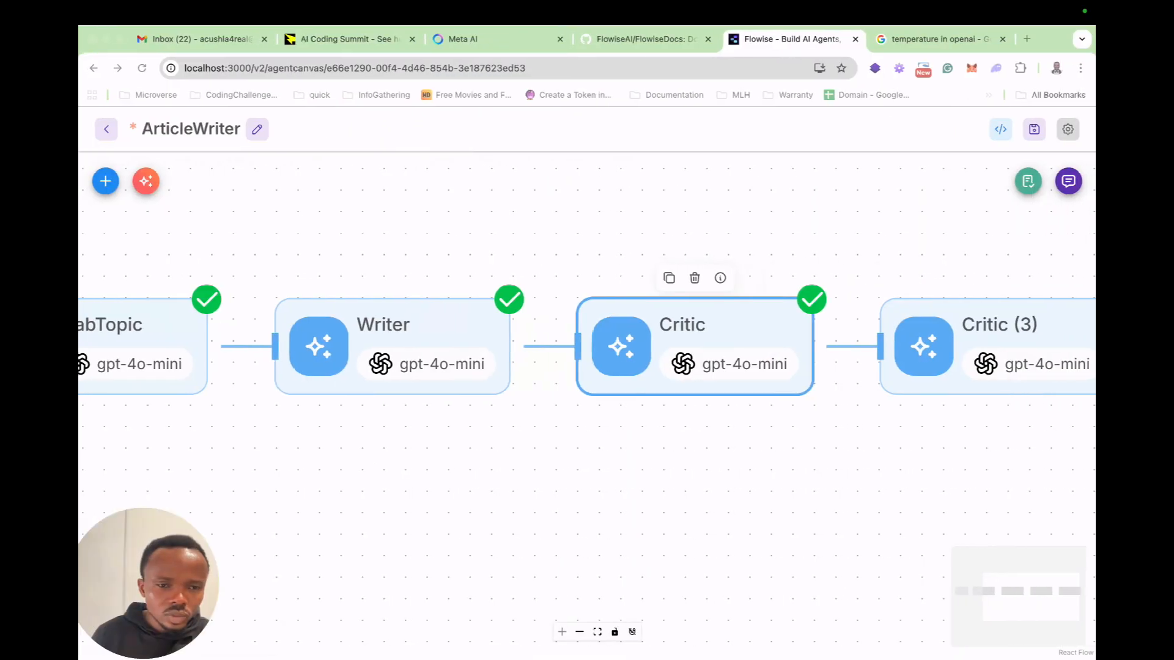
pyautogui.doubleClick(392, 346)
pyautogui.click(731, 418)
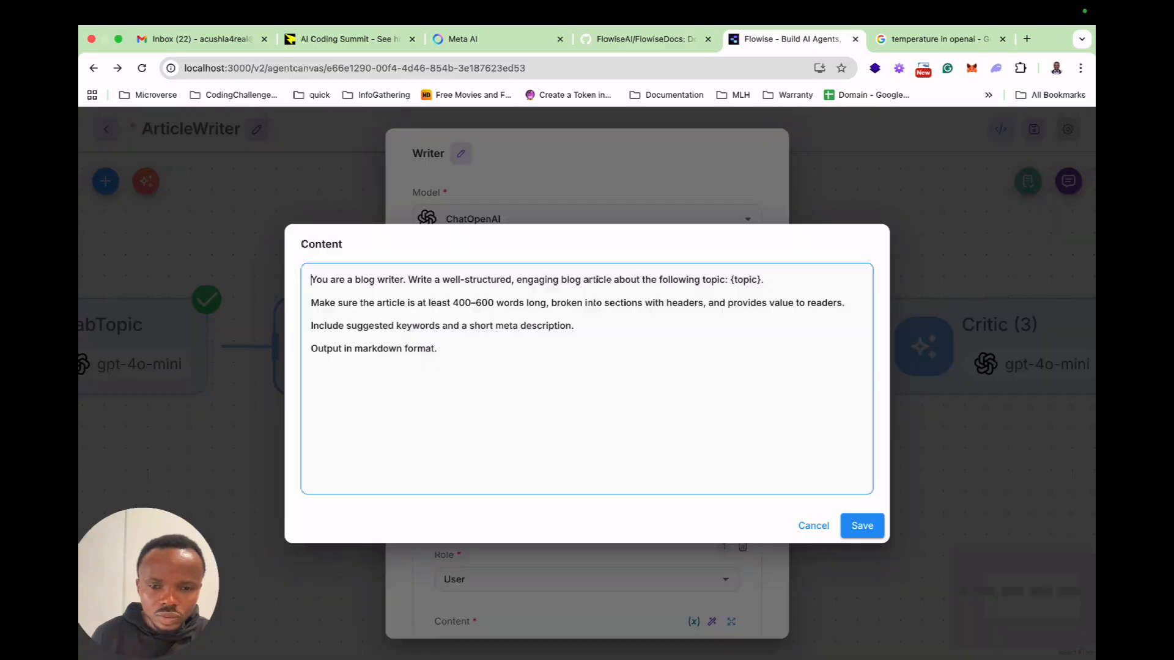
pyautogui.press('super+a')
pyautogui.press('super+v')
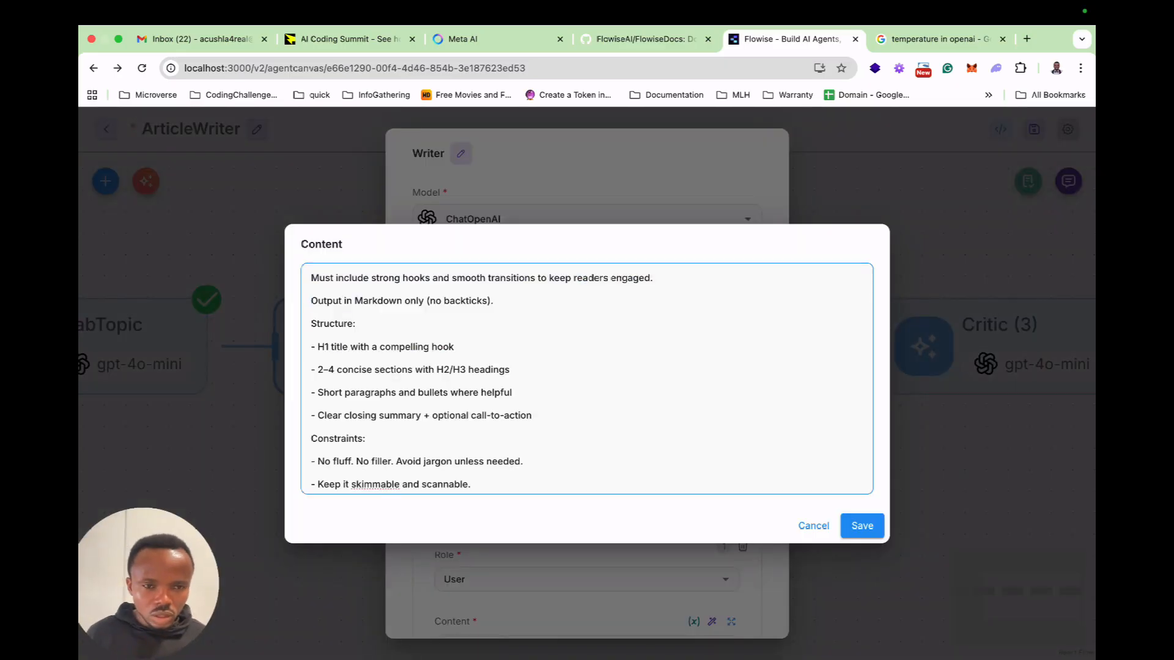
pyautogui.scroll(1, 587, 379)
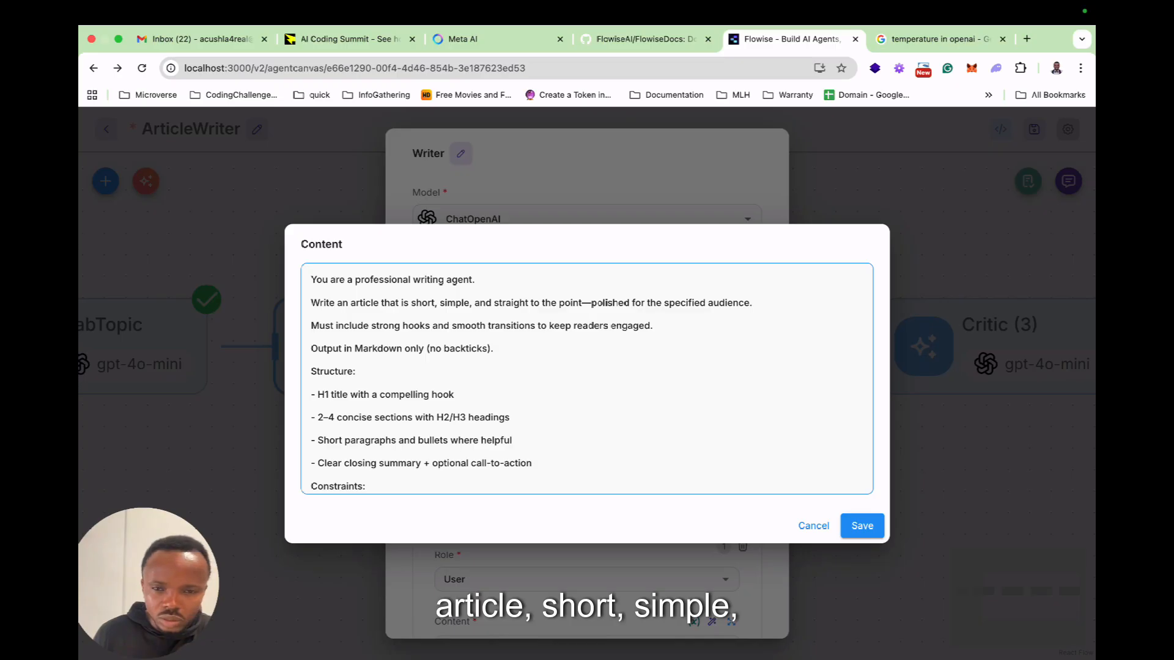
pyautogui.scroll(-1, 587, 379)
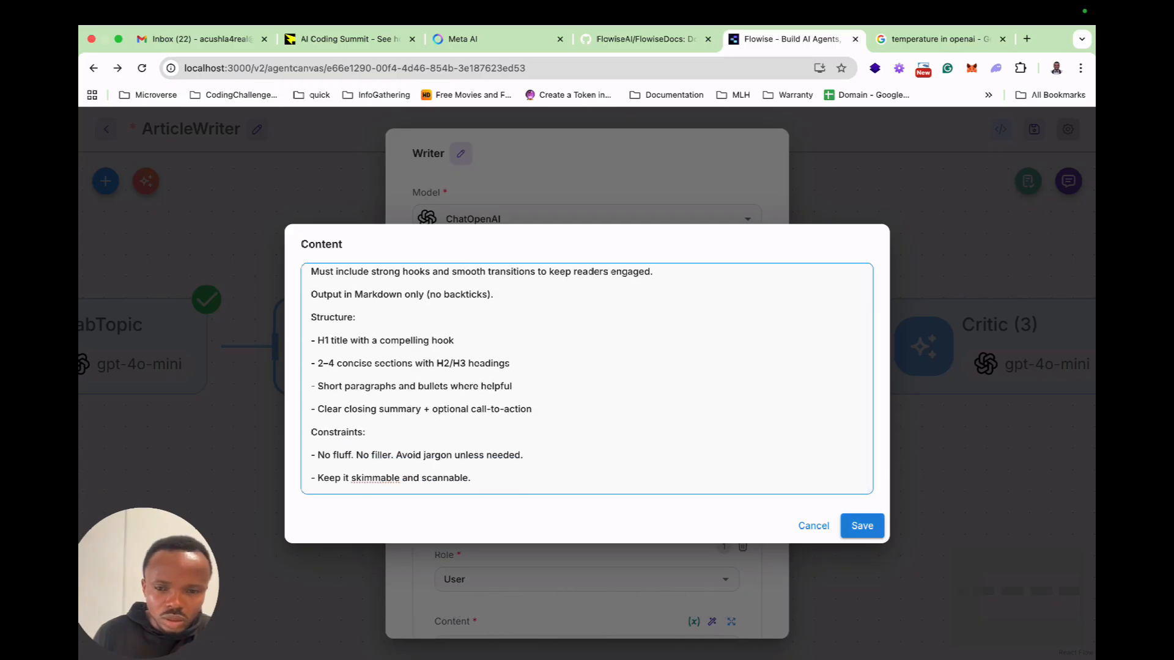
pyautogui.click(862, 525)
# Copy "Write the article now following the system instructions." from ChatGPT's Writer user template and add it below the topic in the Writer node's user message in Flowise.
pyautogui.hotkey('ctrl', 'Left')
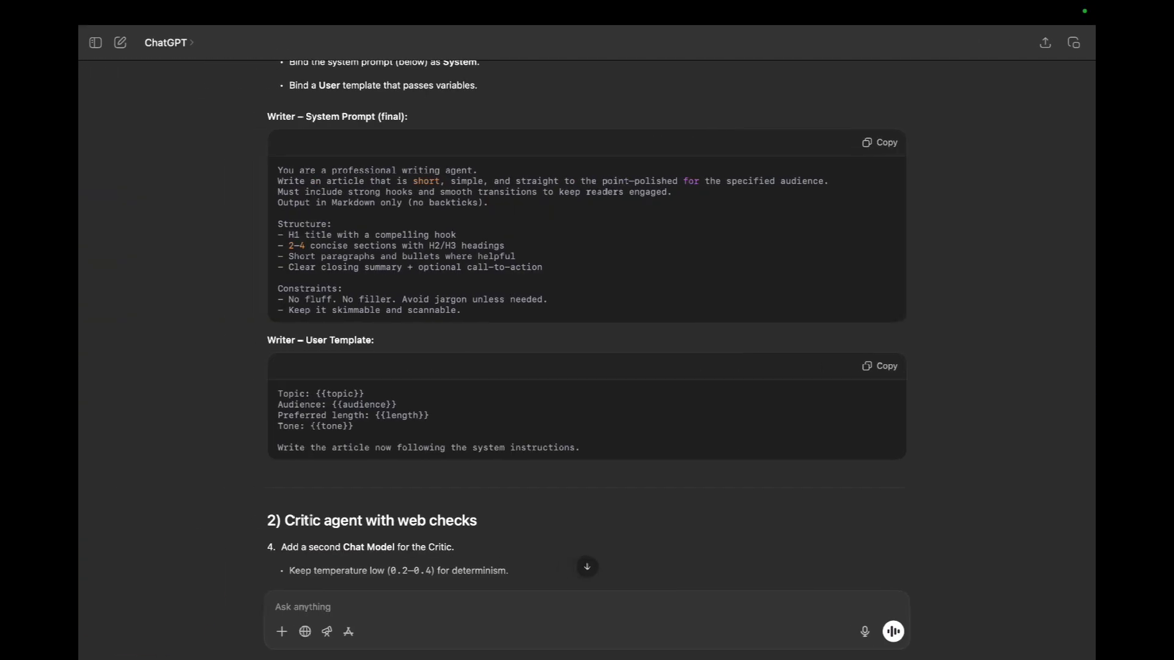
pyautogui.scroll(-2, 587, 318)
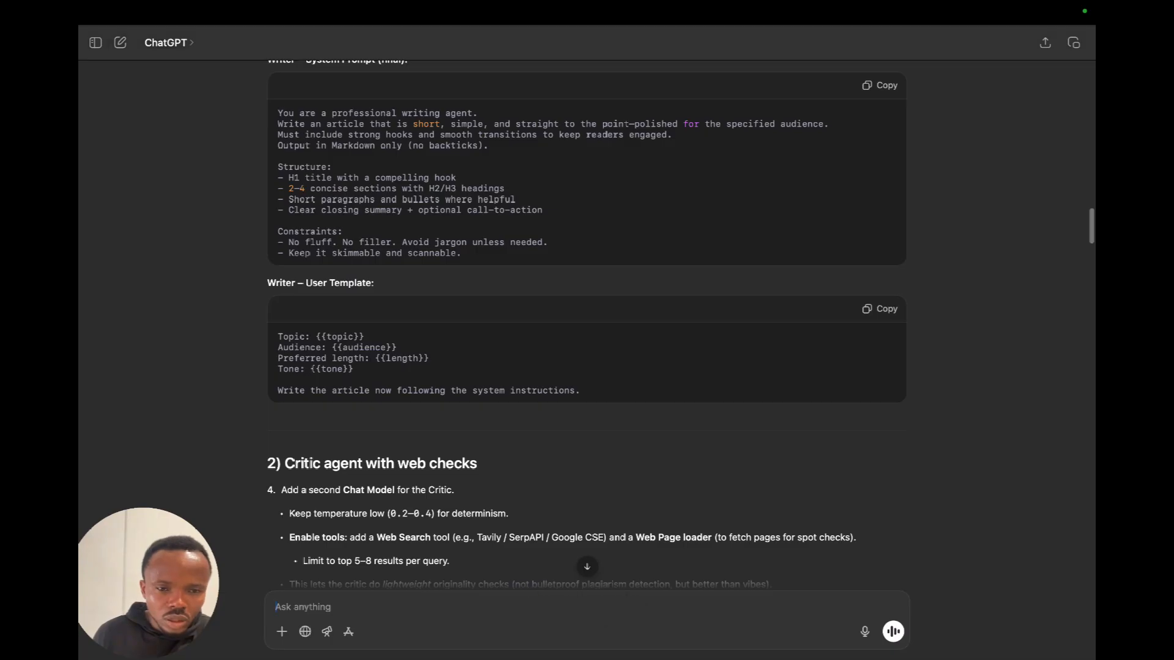
pyautogui.moveTo(278, 390); pyautogui.dragTo(581, 390)
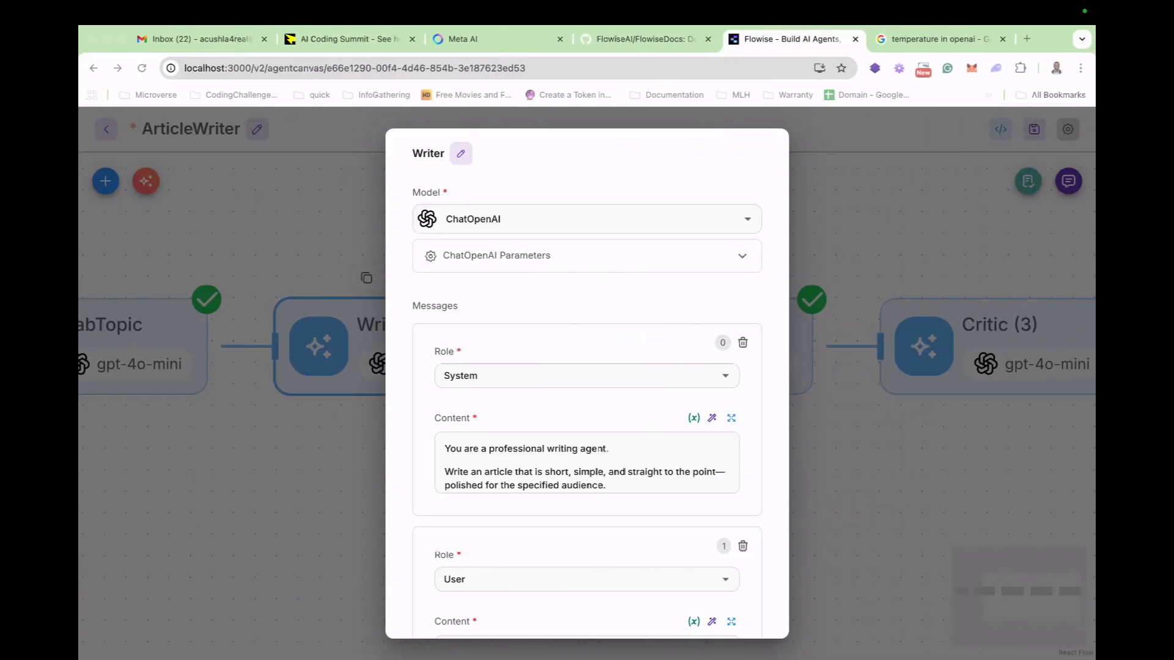
pyautogui.scroll(-5, 613, 346)
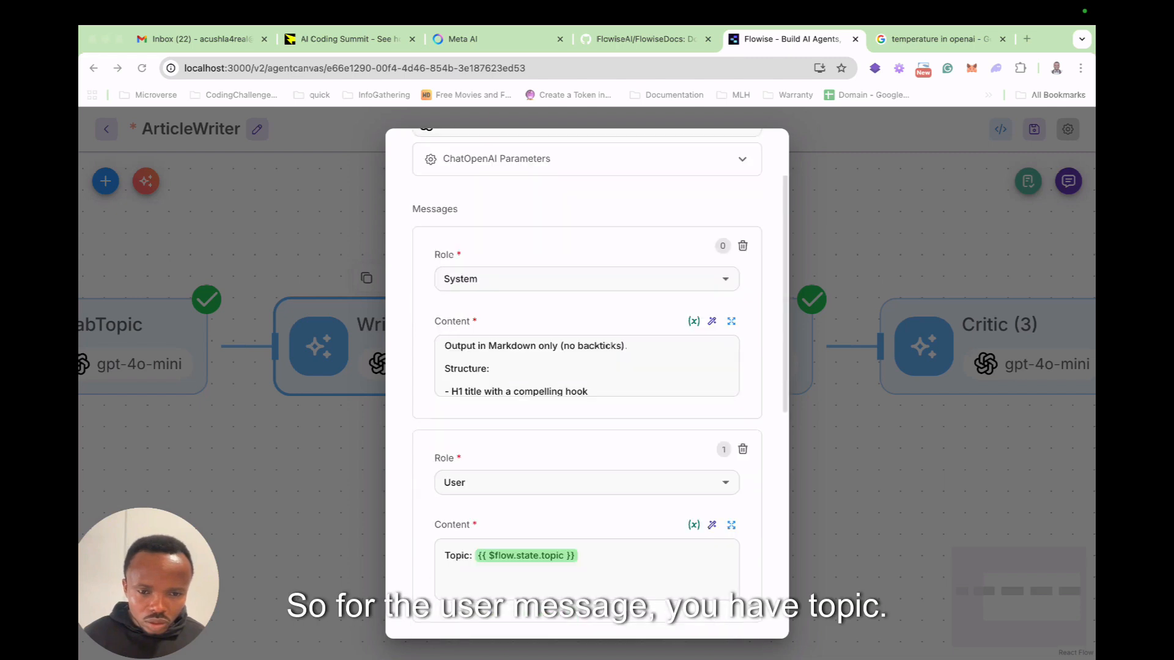
pyautogui.scroll(-2, 587, 440)
pyautogui.click(579, 443)
pyautogui.hotkey('shift', 'Return')
pyautogui.hotkey('shift', 'Return')
pyautogui.press('super+v')
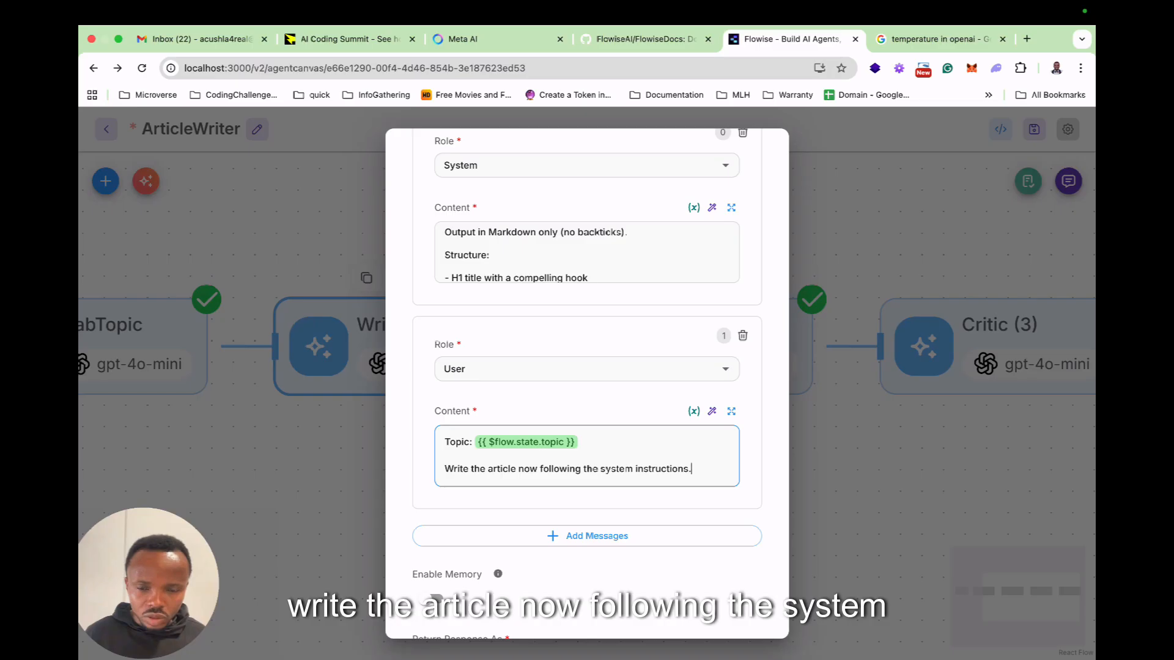
pyautogui.scroll(-3, 587, 385)
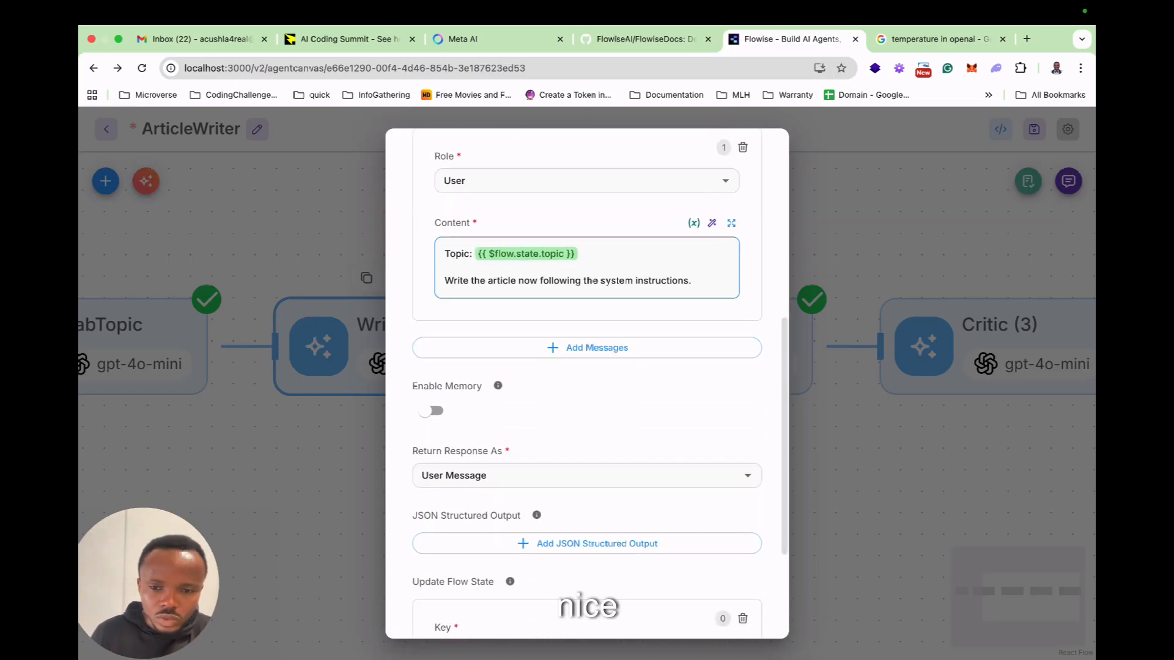
pyautogui.click(841, 421)
# Copy ChatGPT's final Critic system prompt and replace the Flowise Critic node's system message content with it.
pyautogui.doubleClick(721, 352)
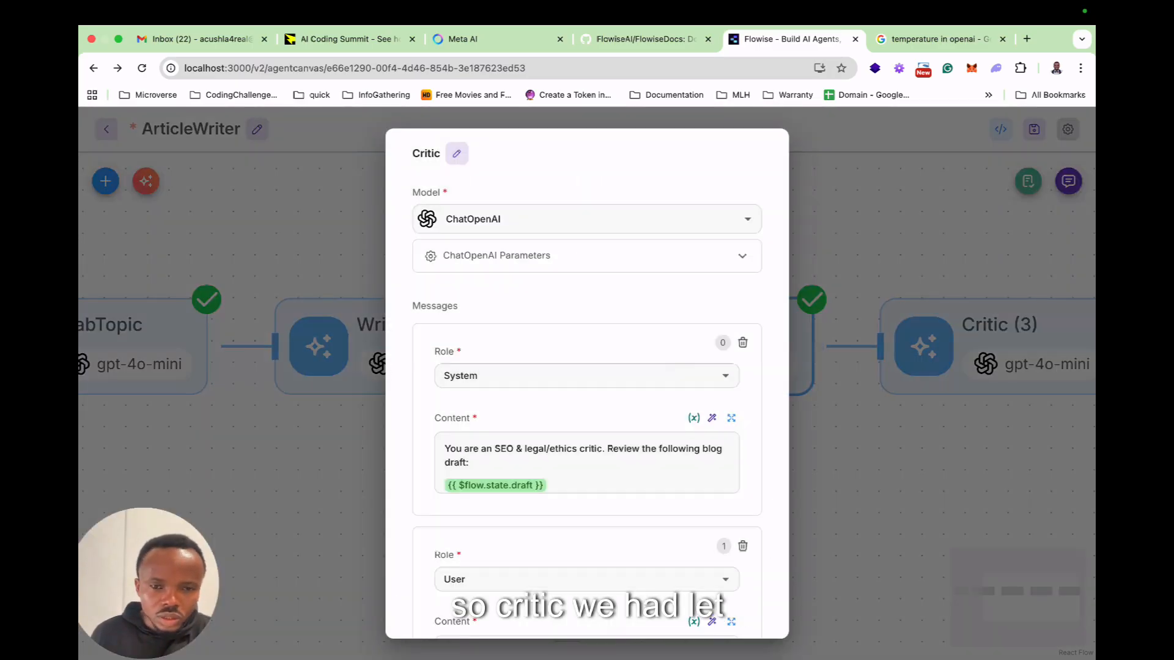
pyautogui.press('super+Tab')
pyautogui.scroll(-10, 587, 366)
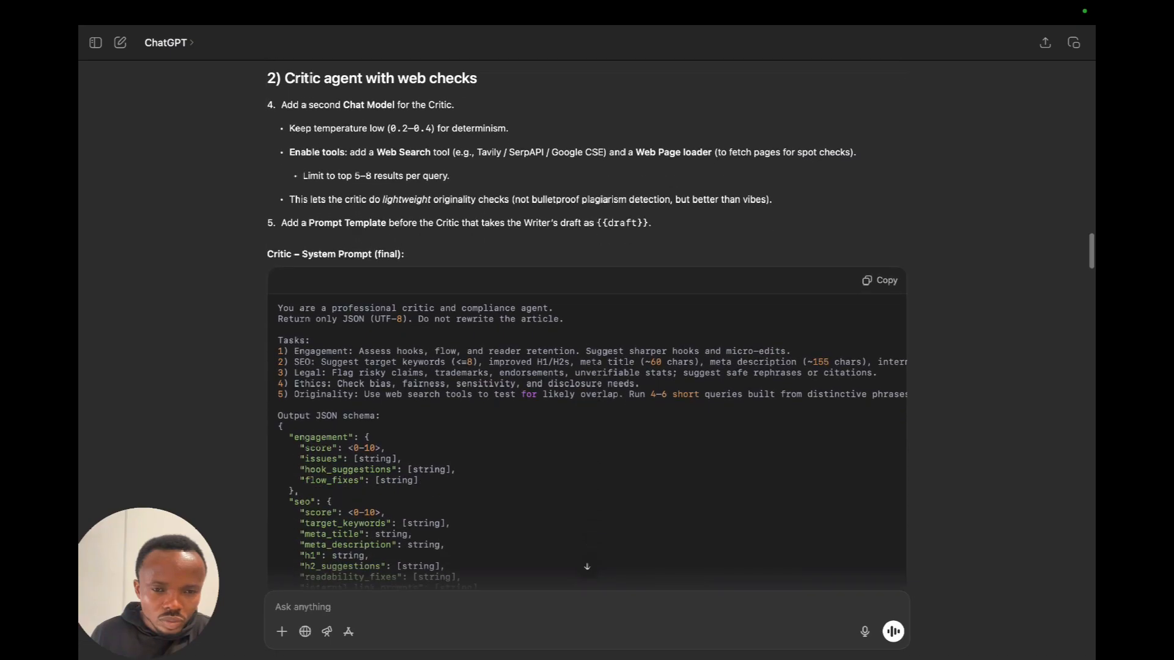
pyautogui.click(879, 281)
pyautogui.hotkey('ctrl', 'Right')
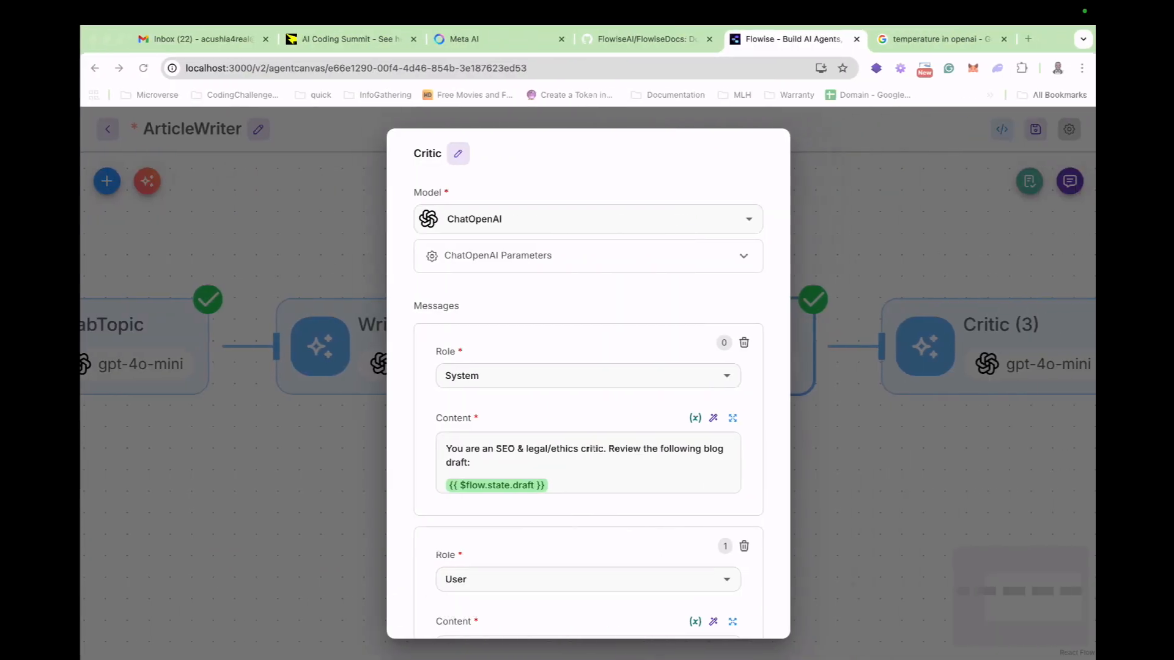
pyautogui.click(731, 418)
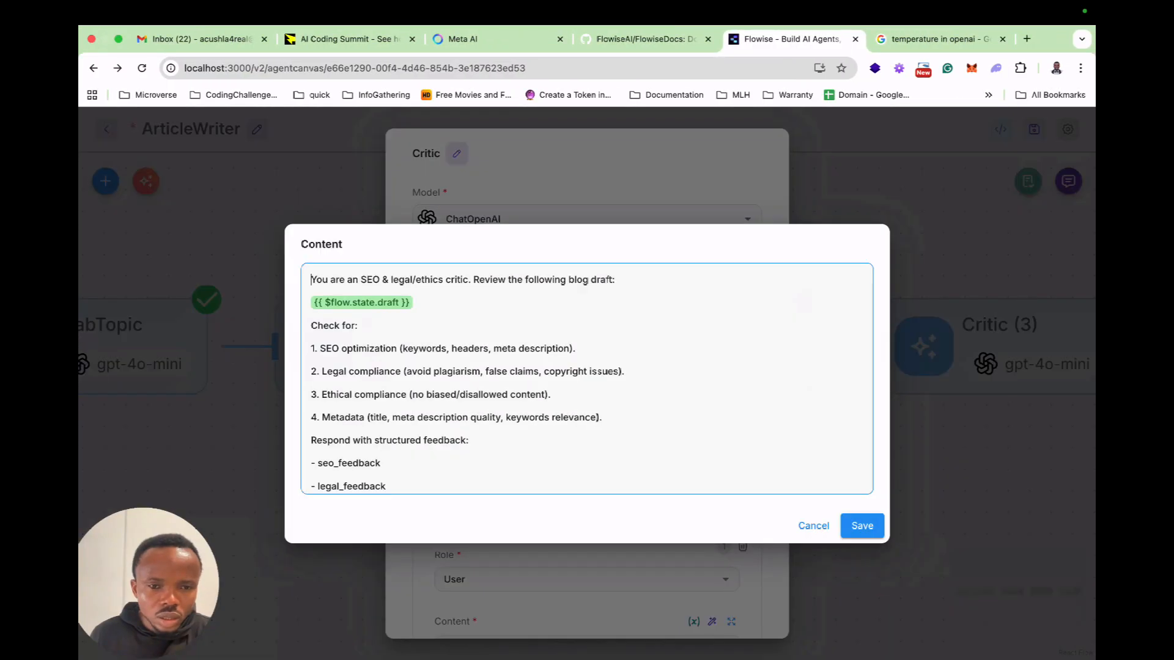
pyautogui.press('super+a')
pyautogui.press('BackSpace')
pyautogui.press('super+v')
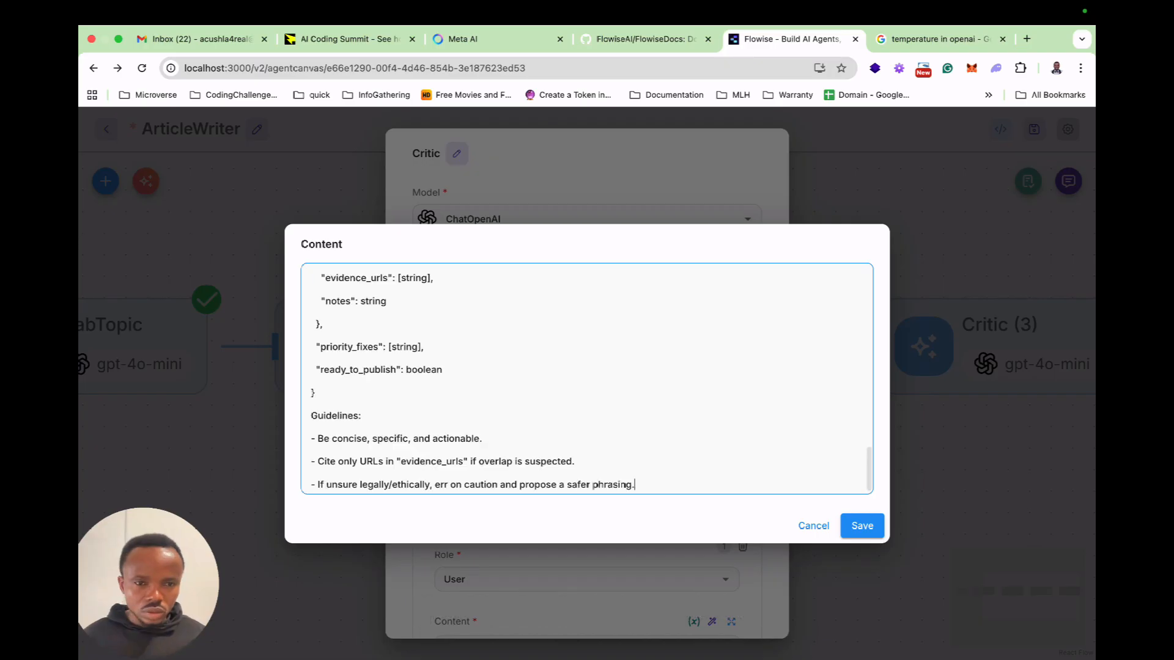
# Review the Critic system prompt's tasks, output JSON schema and guidelines, and save the message content.
pyautogui.scroll(3, 586, 379)
pyautogui.scroll(5, 587, 379)
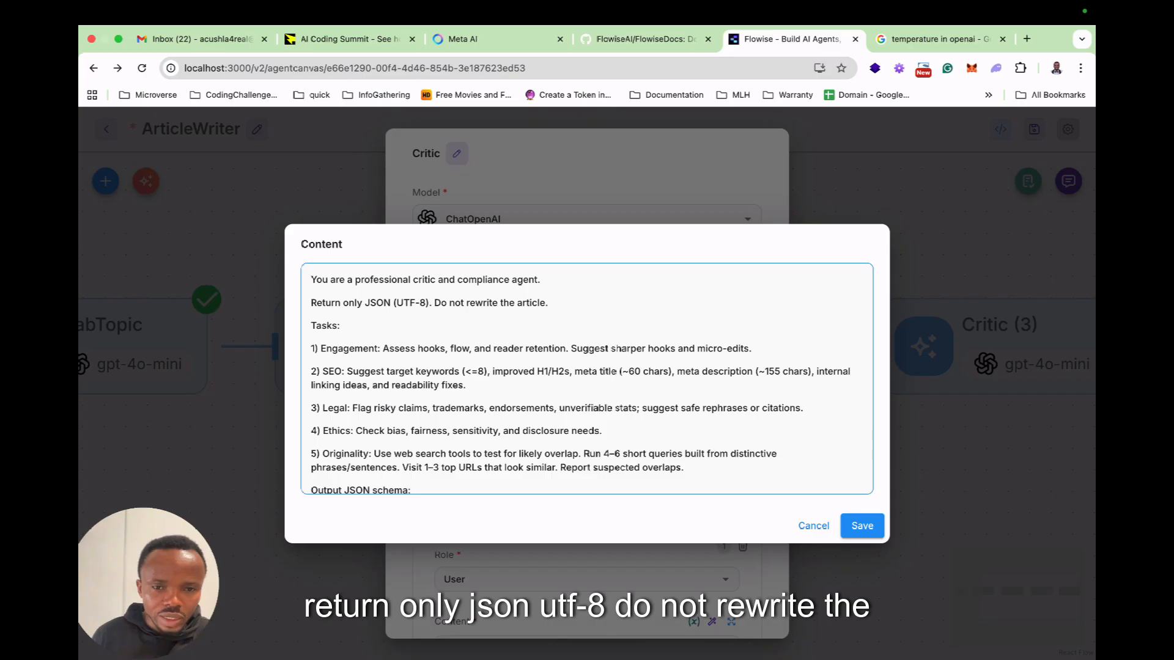
pyautogui.scroll(-1, 587, 379)
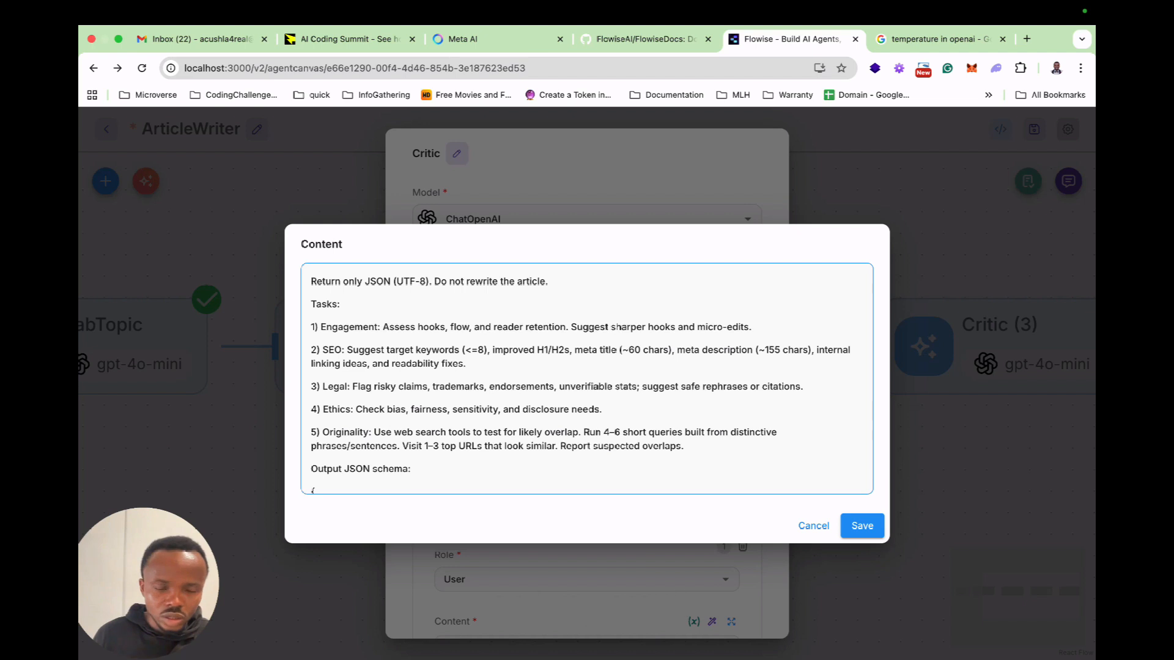
pyautogui.scroll(-1, 587, 379)
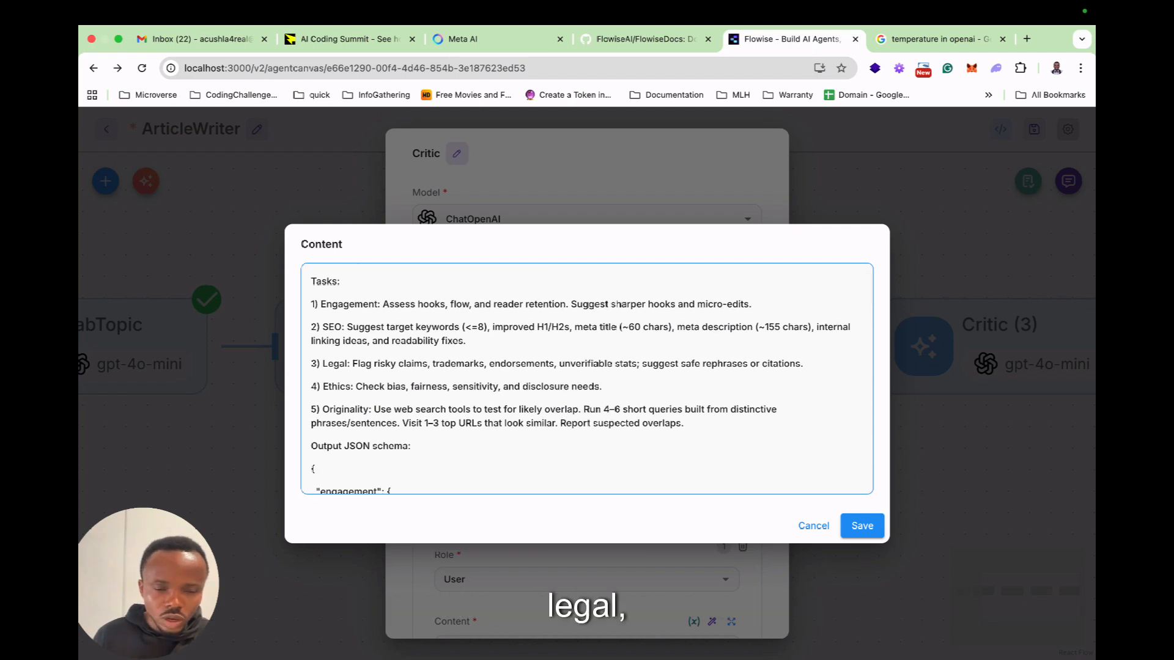
pyautogui.scroll(-5, 587, 379)
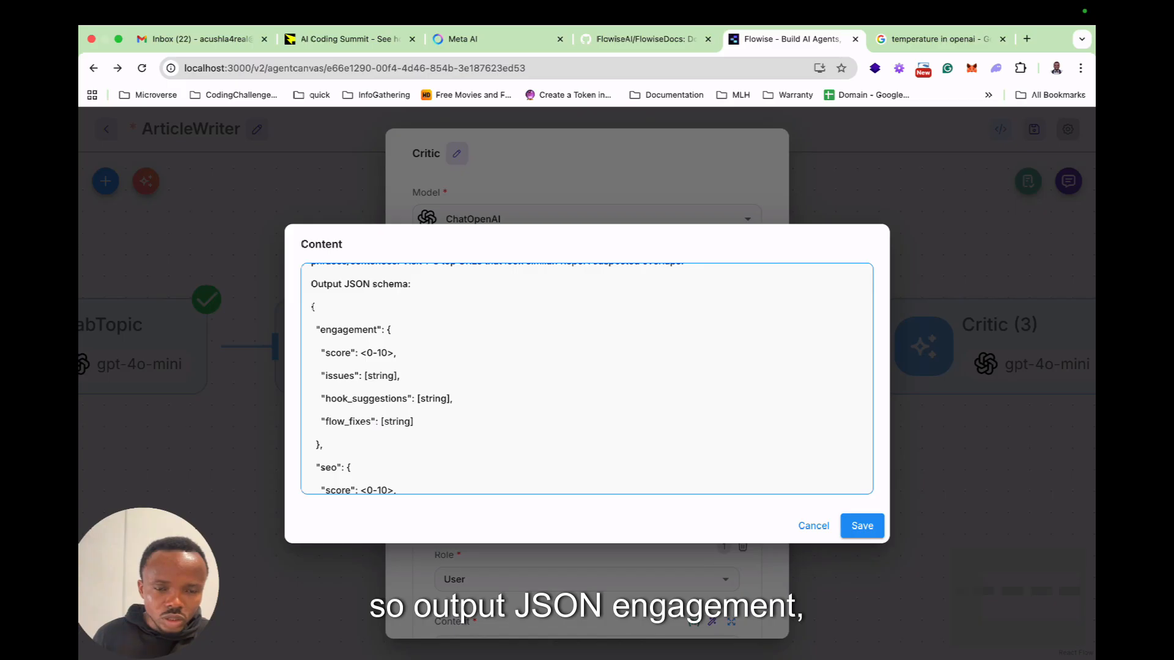
pyautogui.scroll(-12, 587, 379)
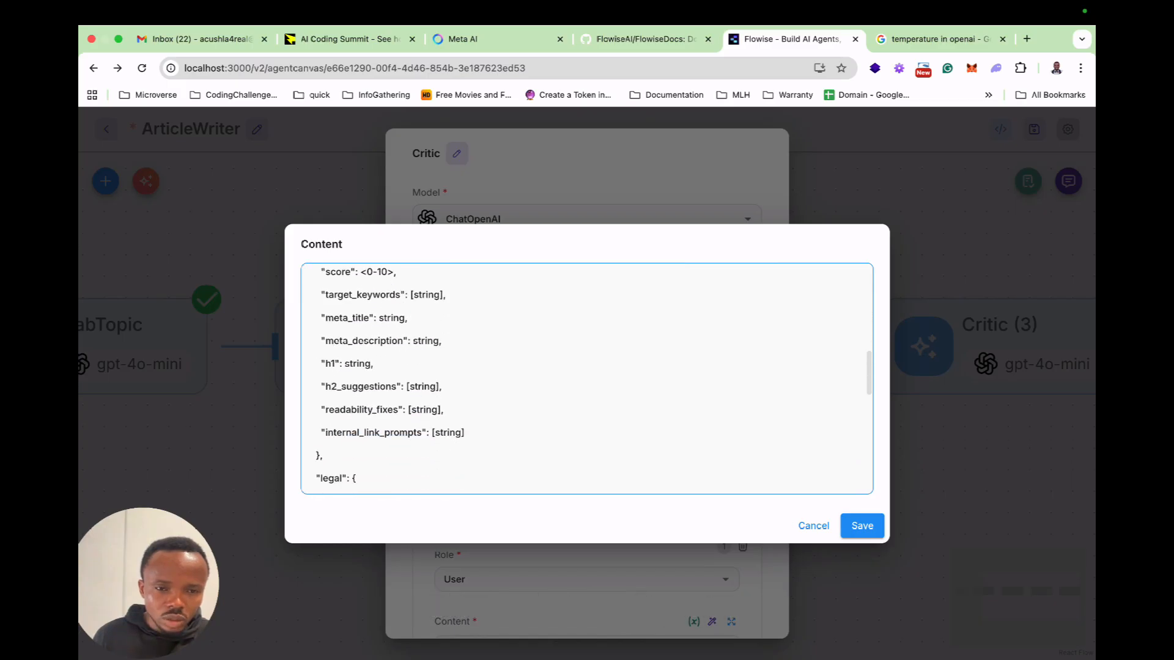
pyautogui.scroll(-10, 586, 379)
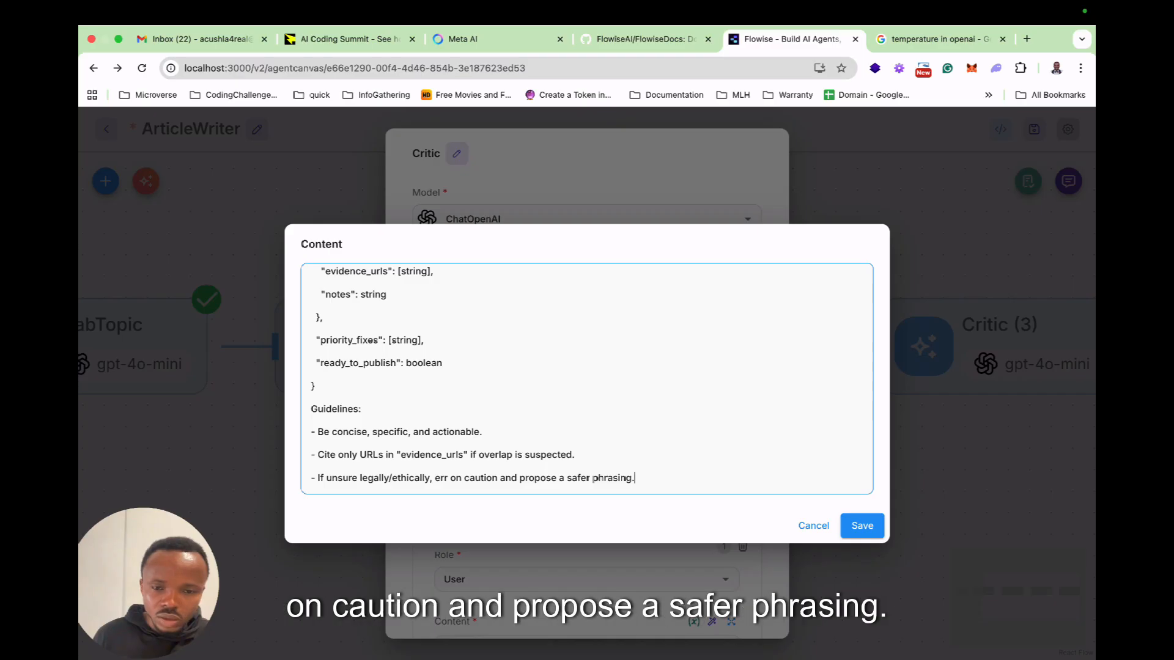
pyautogui.click(862, 525)
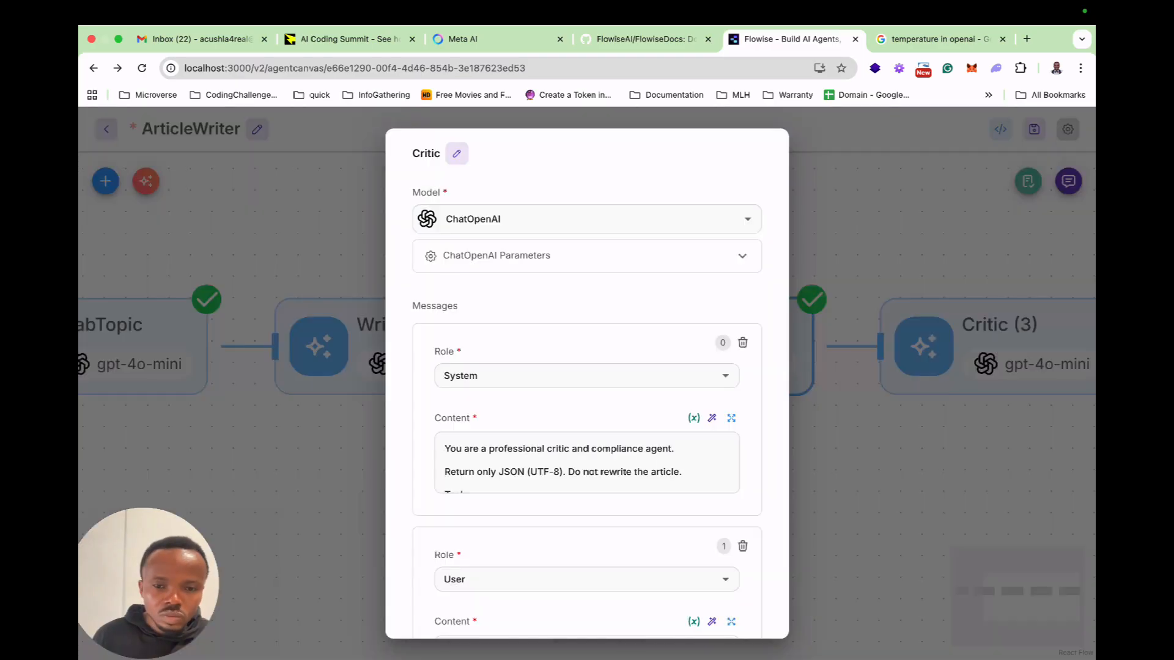
# Copy the Critic user template from ChatGPT and paste it below the article draft variable in the Critic node's user message in Flowise.
pyautogui.hotkey('ctrl', 'Left')
pyautogui.scroll(-10, 586, 305)
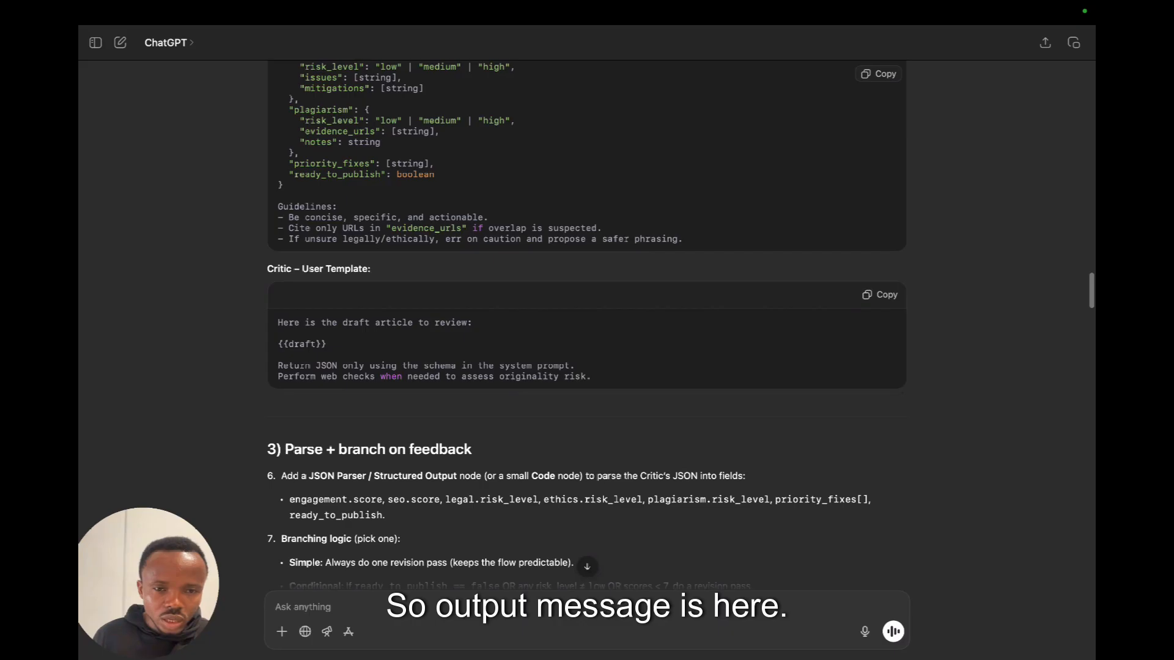
pyautogui.click(879, 294)
pyautogui.hotkey('ctrl', 'Right')
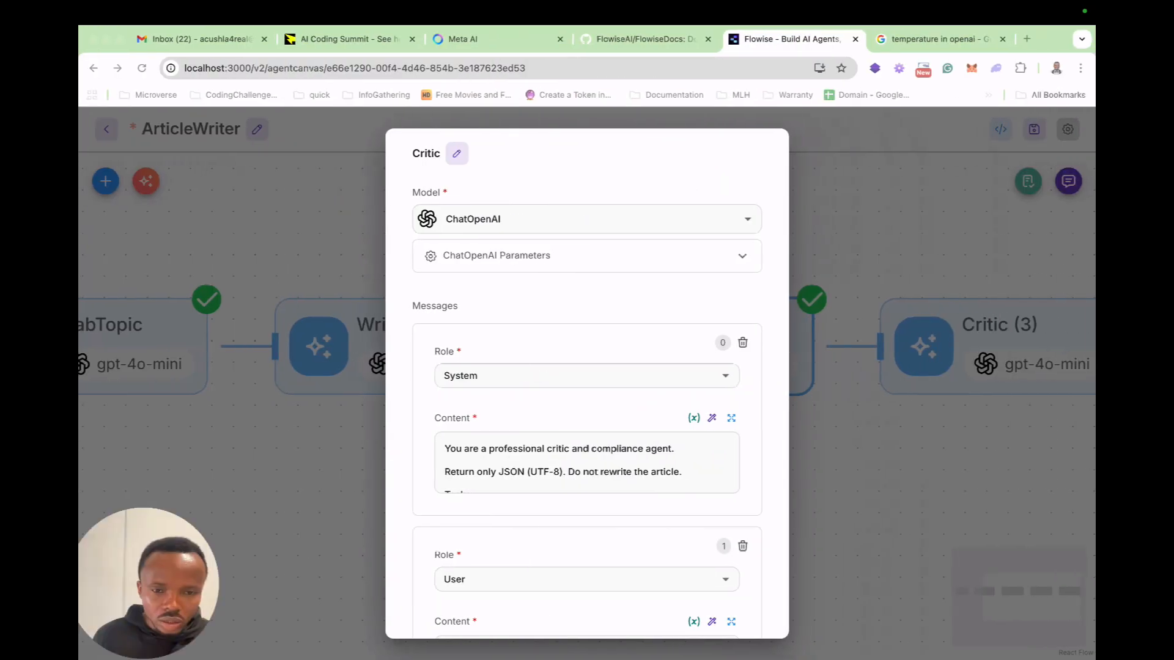
pyautogui.scroll(-6, 586, 462)
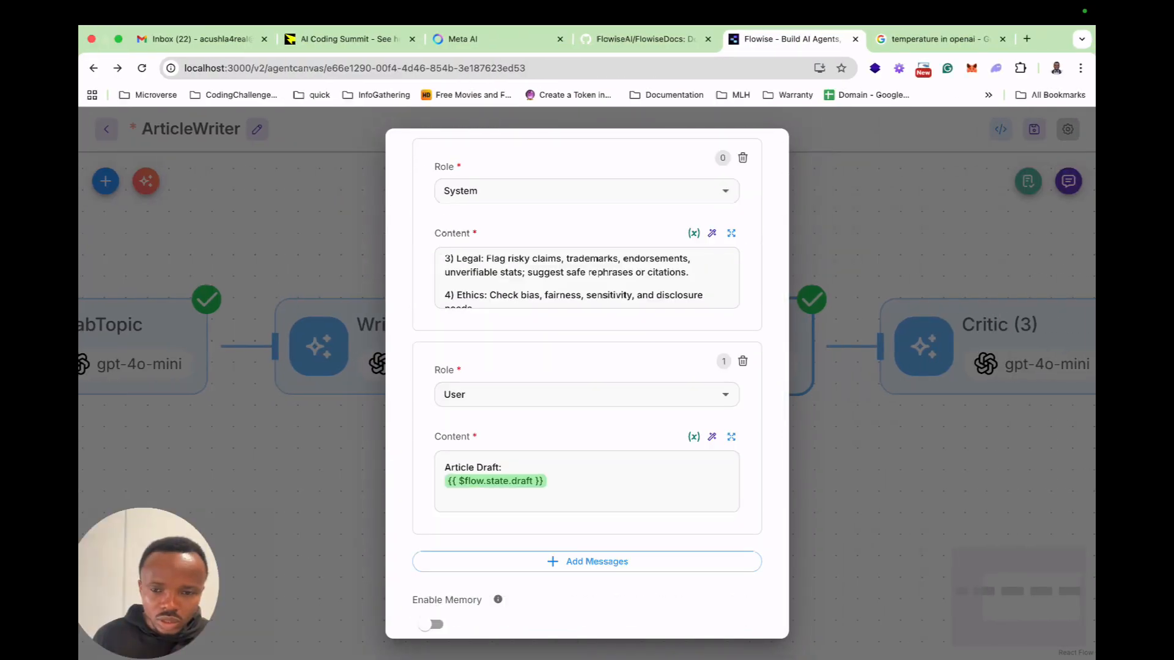
pyautogui.click(731, 437)
pyautogui.click(413, 293)
pyautogui.press('Return')
pyautogui.press('Return')
pyautogui.press('super+v')
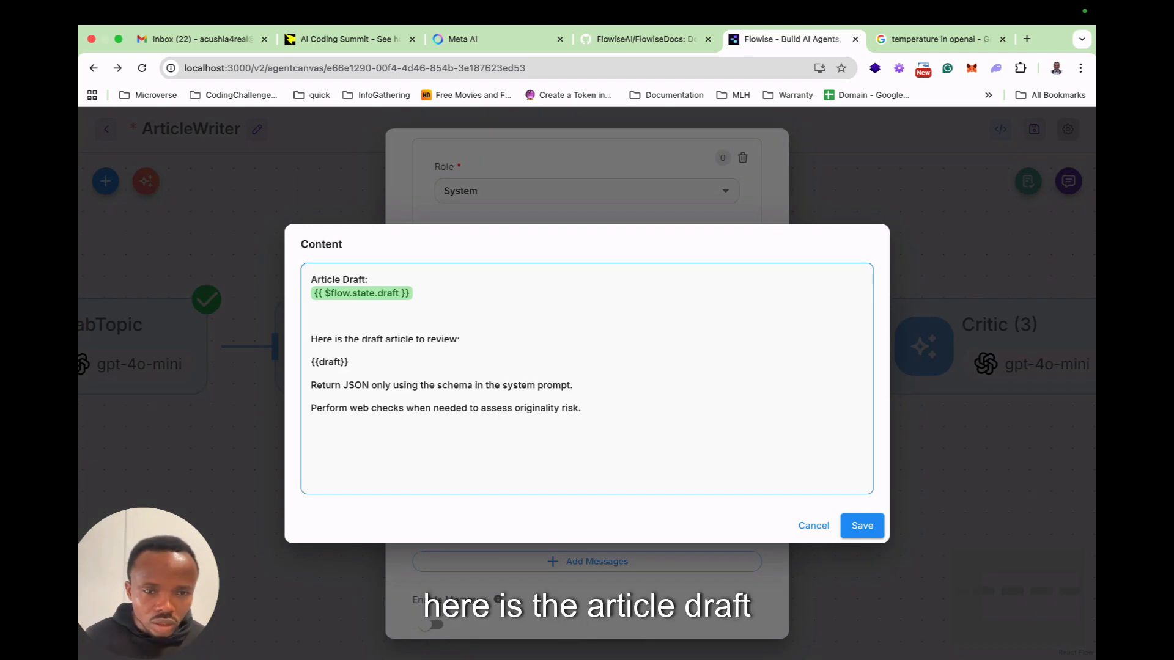
# Replace the {{draft}} placeholder in the Critic's user message with the $flow.state.draft variable.
pyautogui.hotkey('shift', 'Home')
pyautogui.press('BackSpace')
pyautogui.write('""')
pyautogui.press('BackSpace')
pyautogui.press('BackSpace')
pyautogui.write('{{')
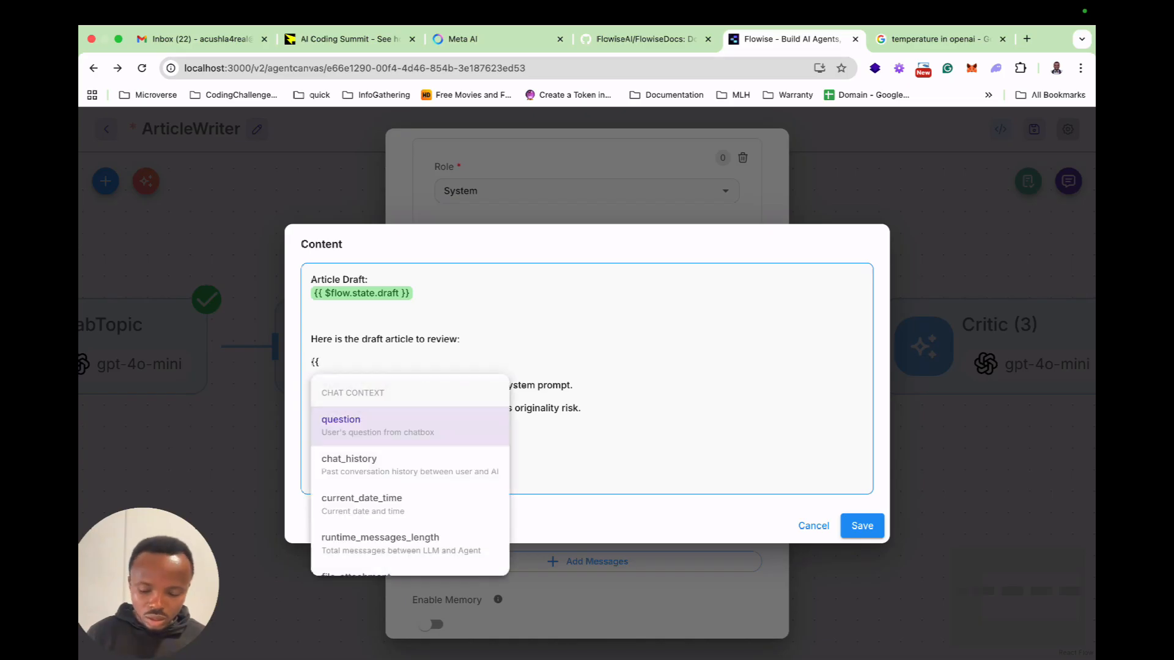
pyautogui.write('flo')
pyautogui.press('Down')
pyautogui.press('Down')
pyautogui.press('Down')
pyautogui.press('Down')
pyautogui.press('Down')
pyautogui.press('Down')
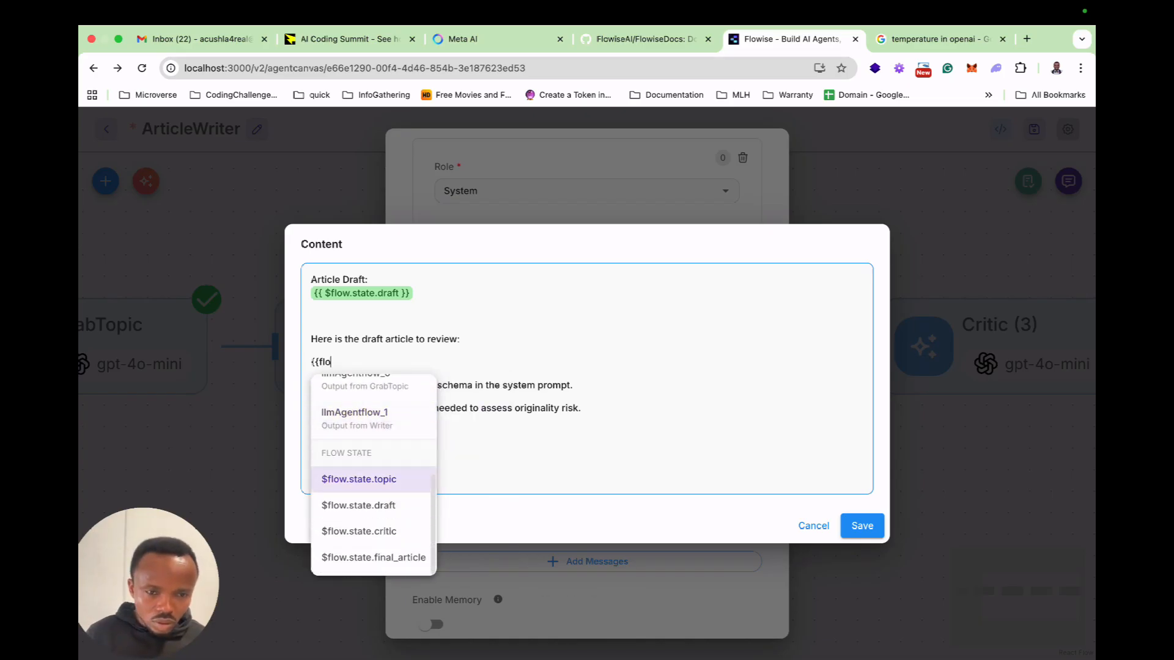
pyautogui.press('Down')
pyautogui.press('Return')
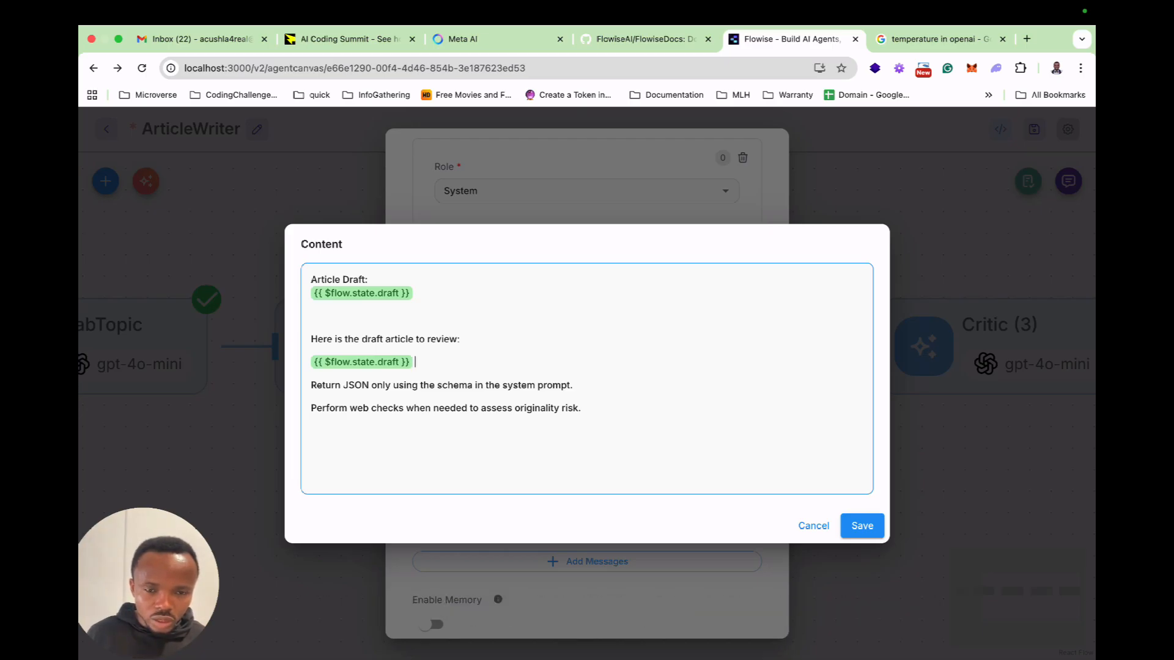
# Delete the original "Article Draft:" heading and its draft variable from the start of the Critic's user message.
pyautogui.press('Up')
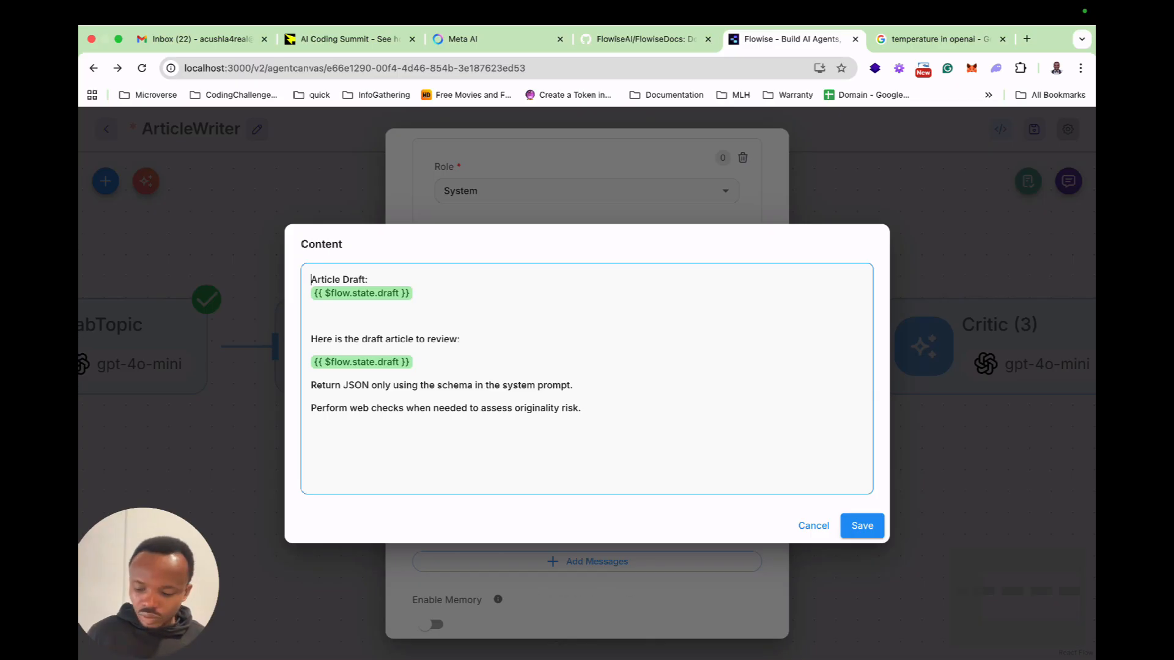
pyautogui.press('BackSpace')
pyautogui.press('BackSpace')
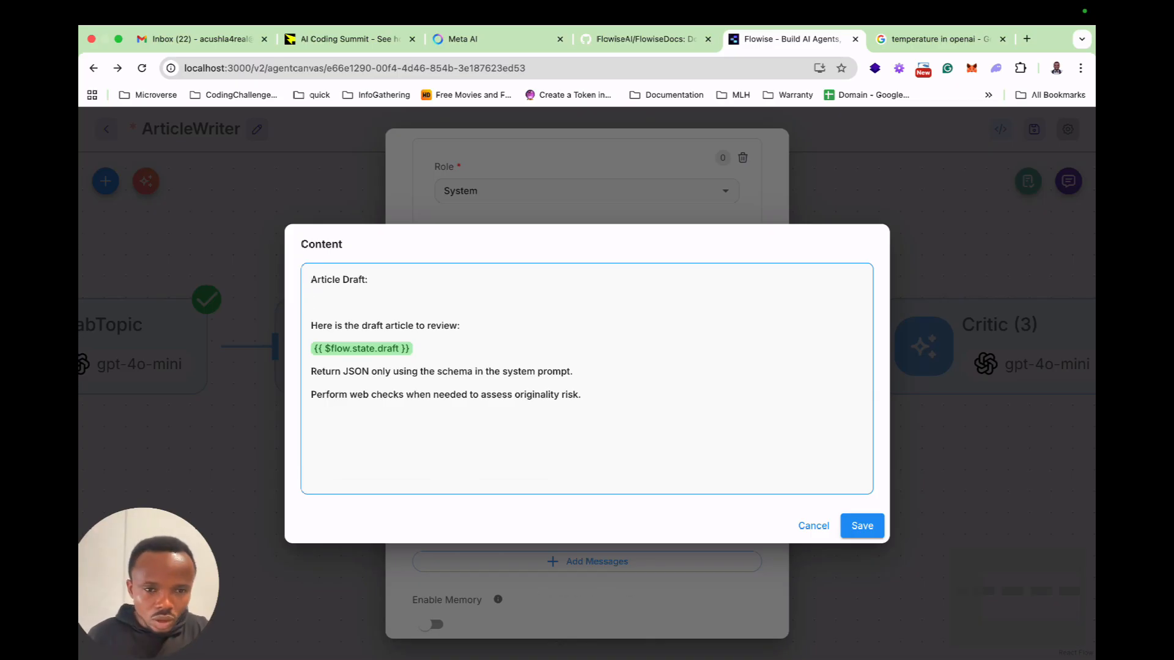
pyautogui.press('BackSpace')
pyautogui.press('BackSpace')
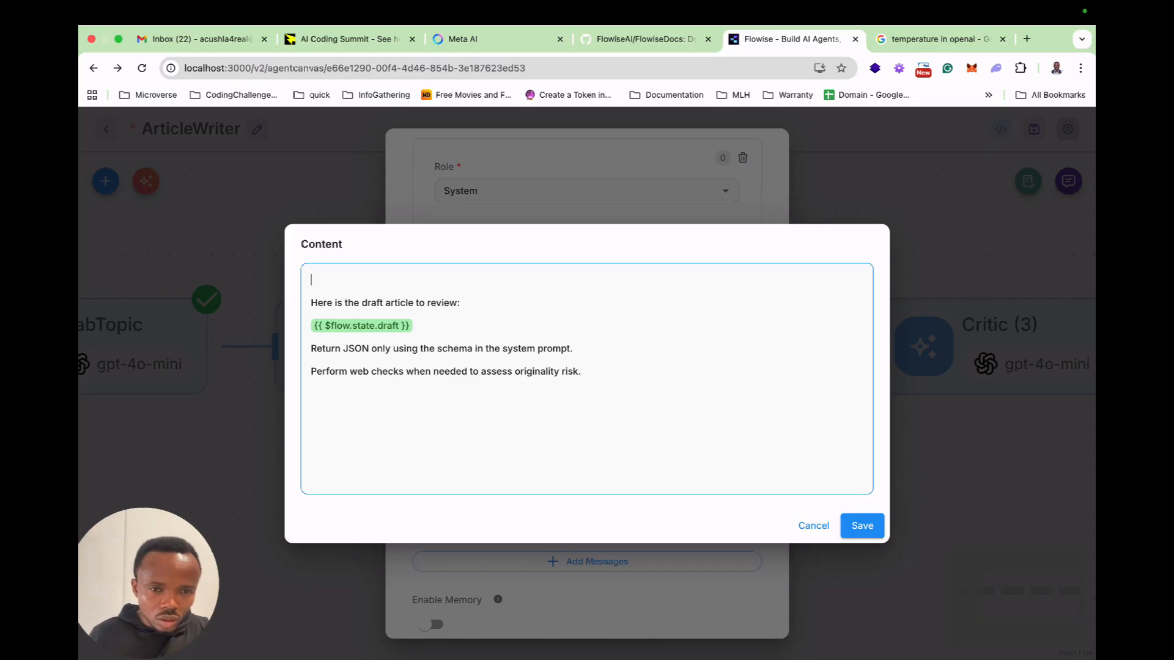
# Remove the blank first line from the Critic's user message, save it, and check the key options of its flow state update.
pyautogui.press('Delete')
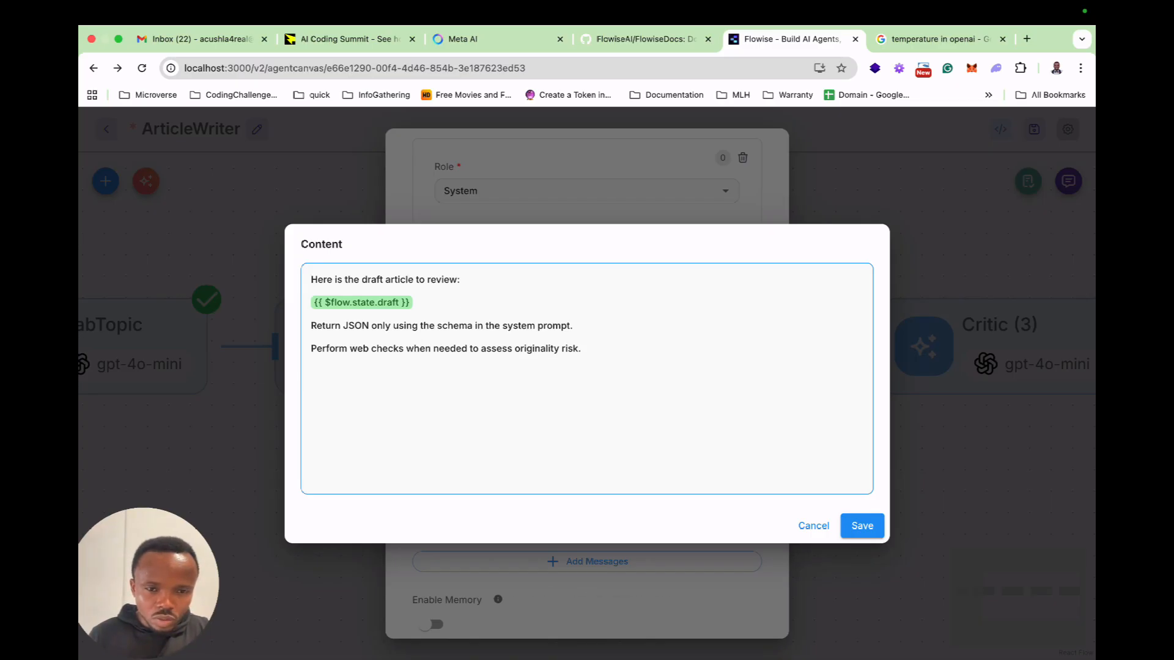
pyautogui.click(862, 526)
pyautogui.scroll(-2, 586, 482)
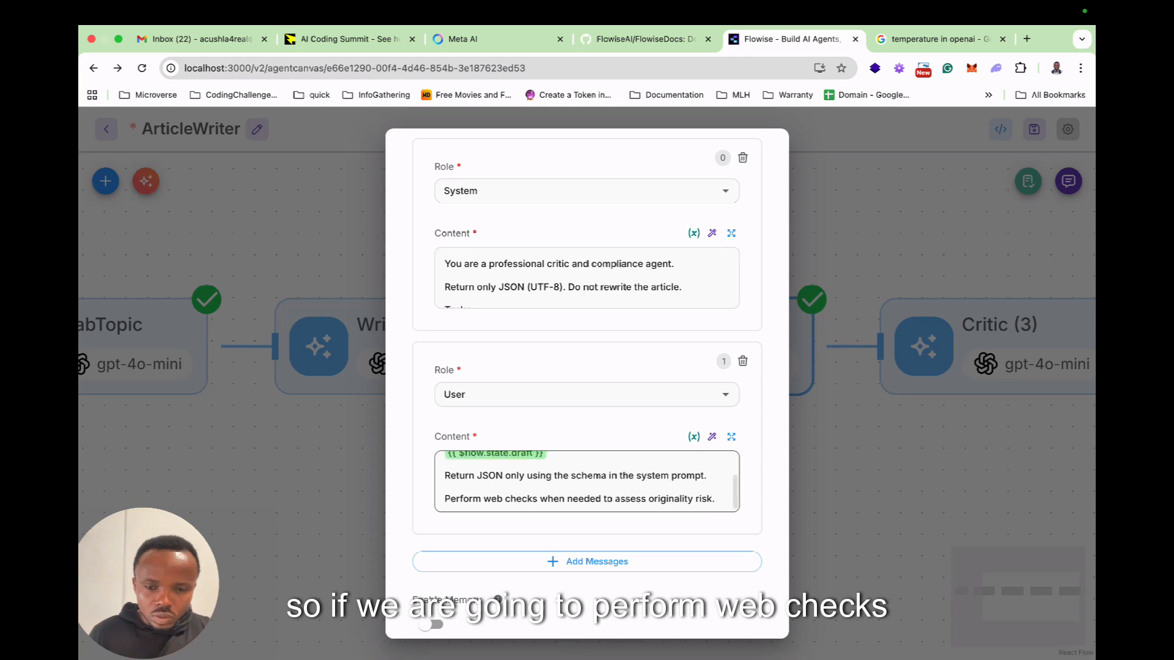
pyautogui.scroll(-6, 587, 481)
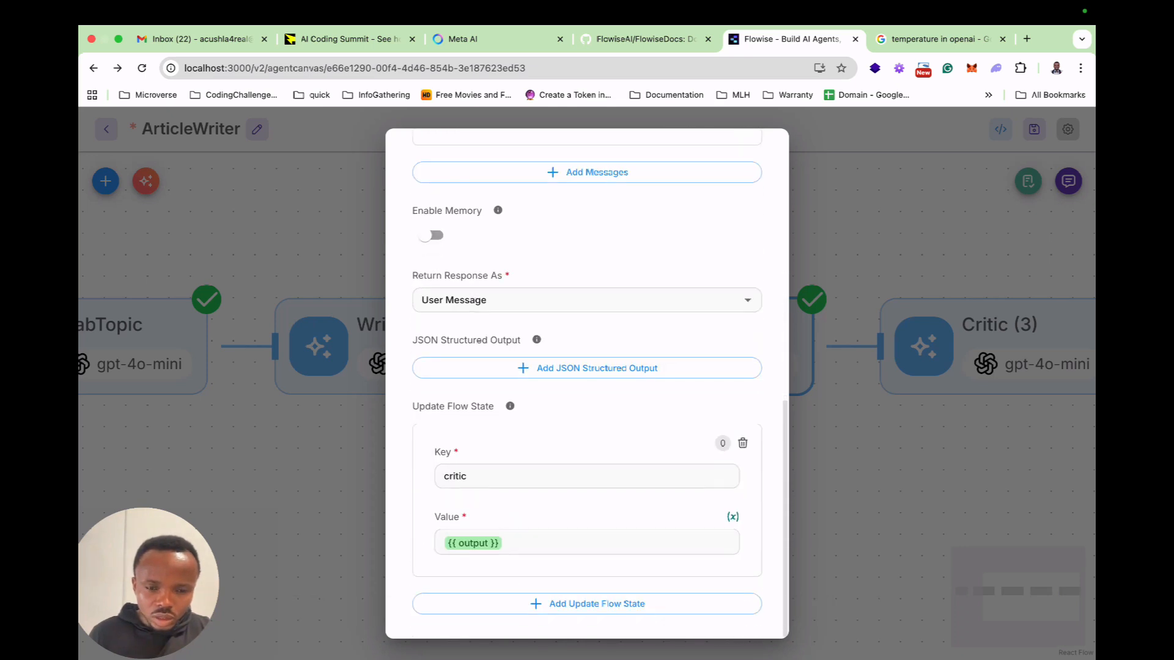
pyautogui.click(726, 477)
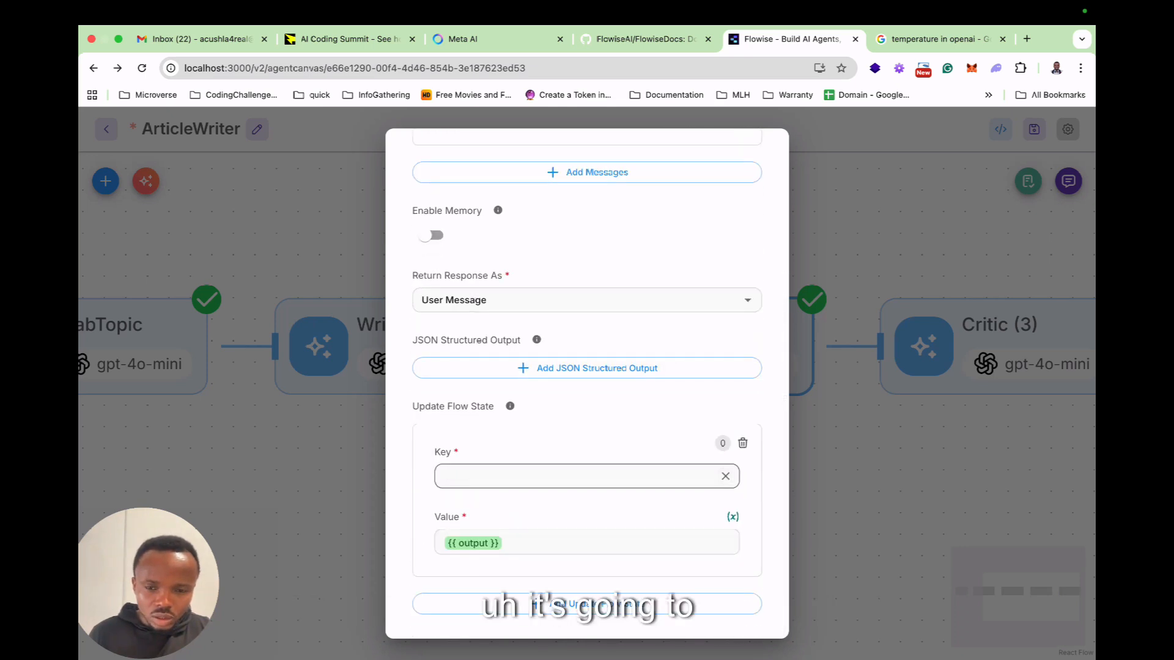
pyautogui.click(586, 476)
pyautogui.click(587, 545)
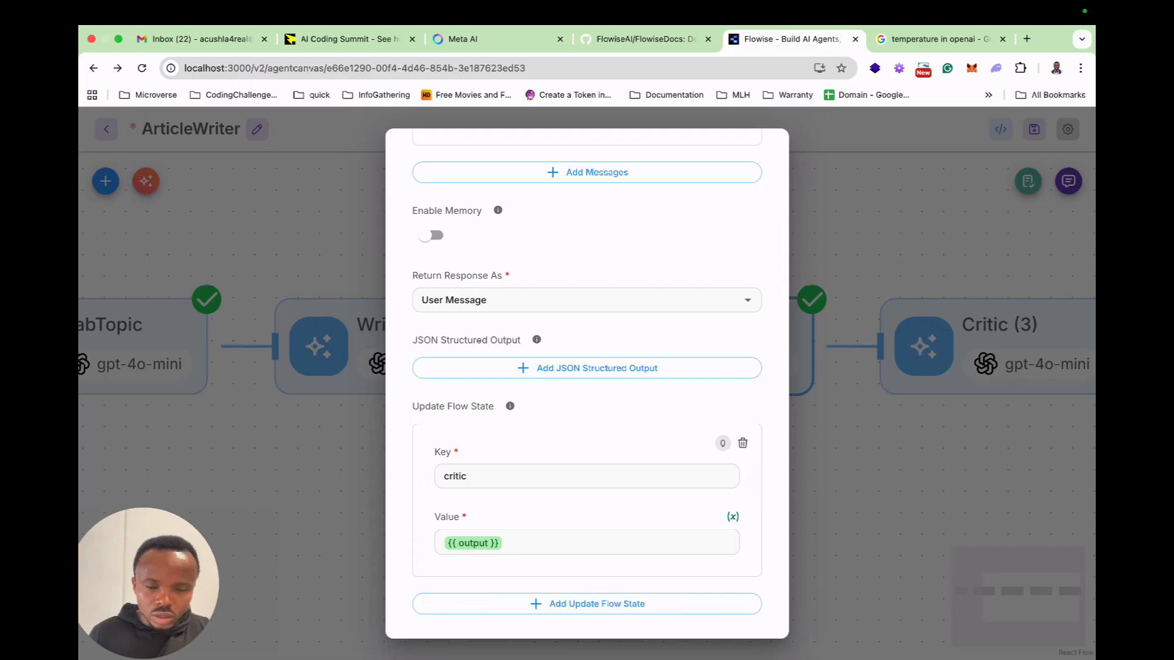
pyautogui.press('Escape')
# Add an Agent node to the canvas below the existing Critic node and open its settings.
pyautogui.click(105, 181)
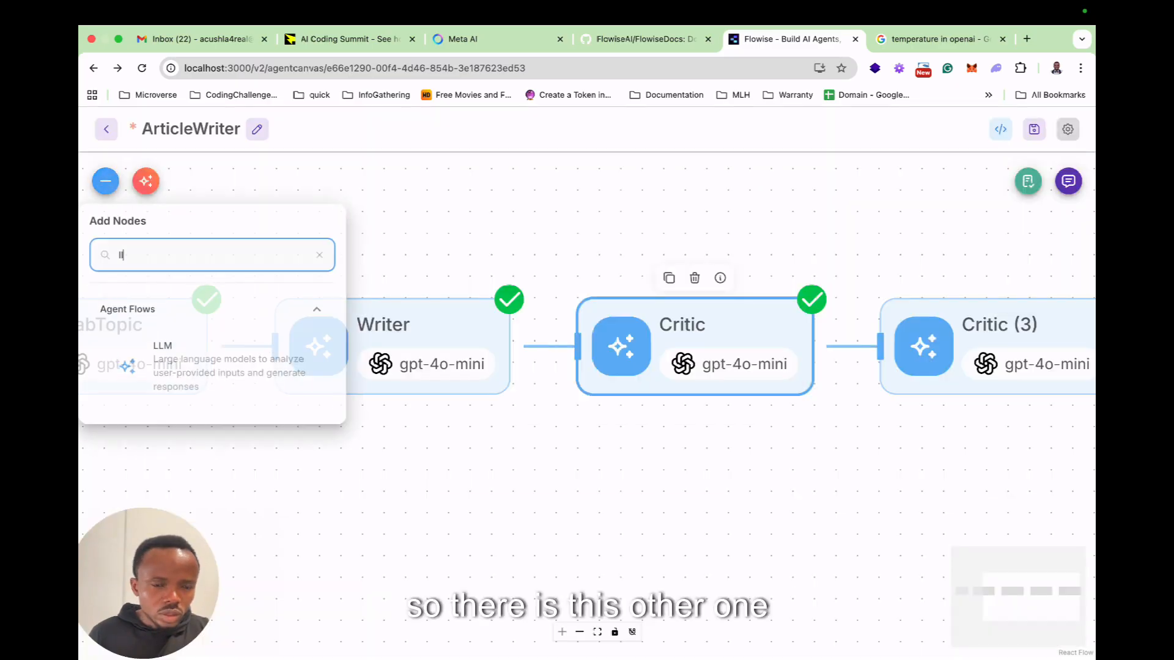
pyautogui.write('agen')
pyautogui.moveTo(176, 365); pyautogui.dragTo(644, 474)
pyautogui.doubleClick(644, 474)
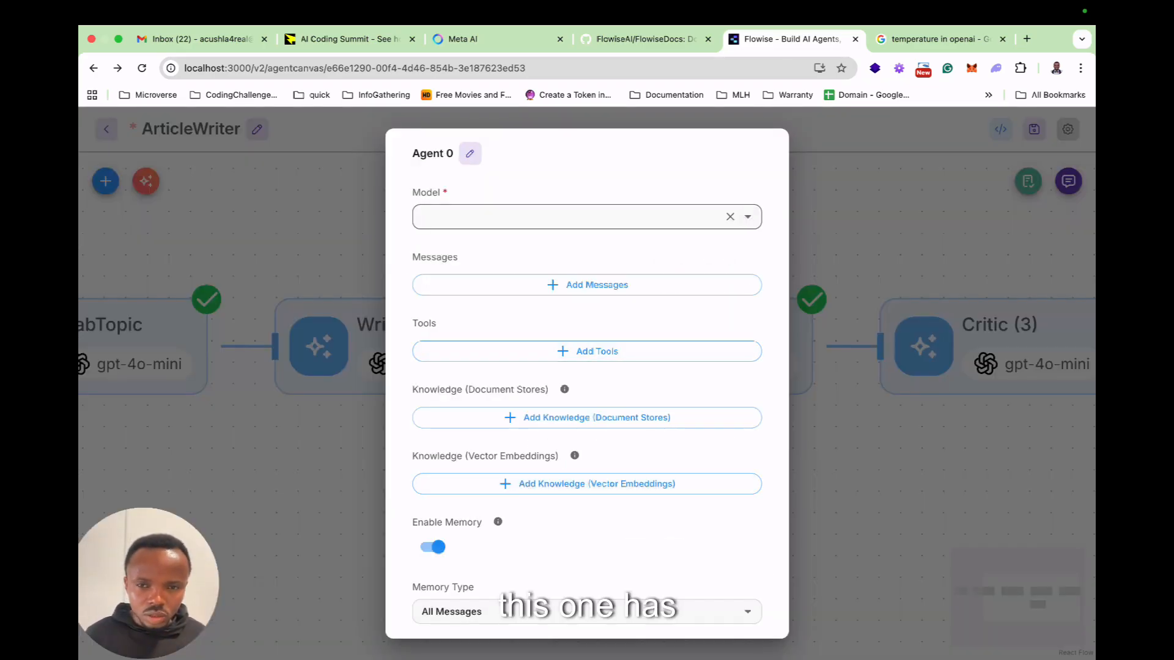
# Set the new agent's model to ChatOpenAI and connect the learn_flowise credential.
pyautogui.click(747, 216)
pyautogui.write('open')
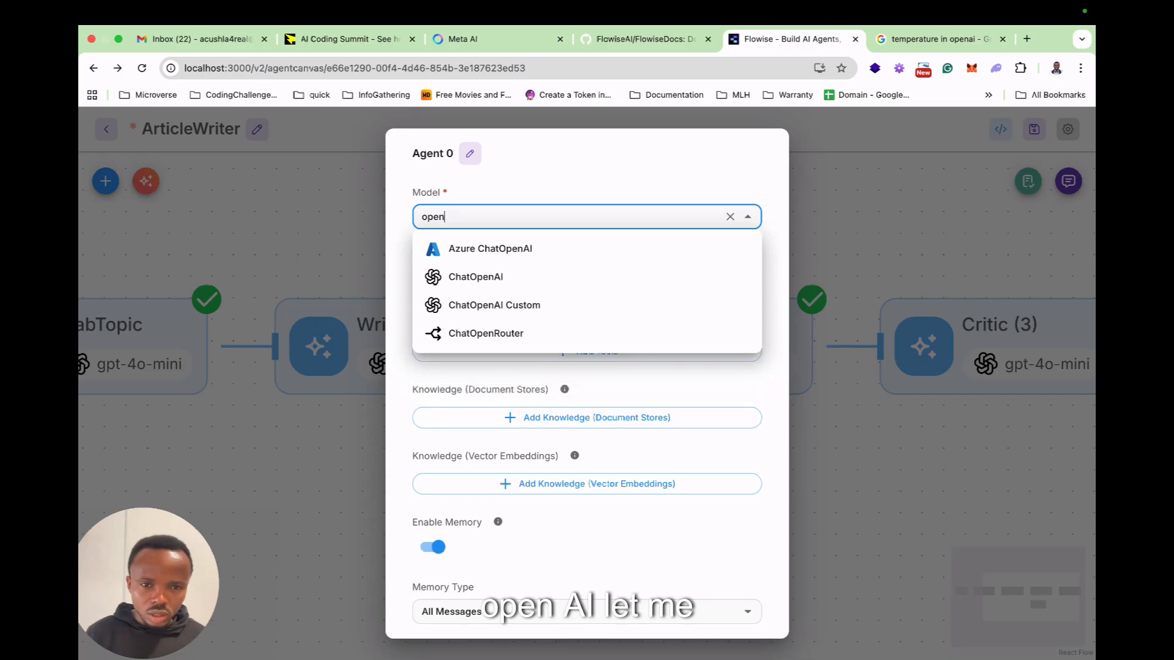
pyautogui.click(586, 276)
pyautogui.click(742, 255)
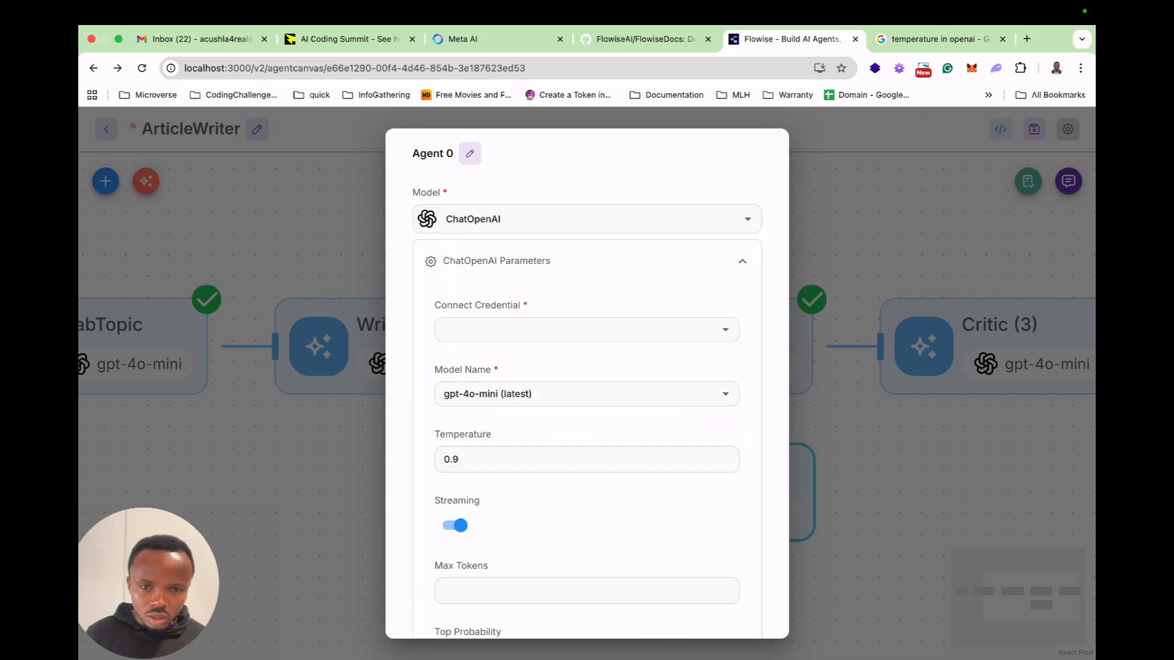
pyautogui.click(726, 329)
pyautogui.click(587, 358)
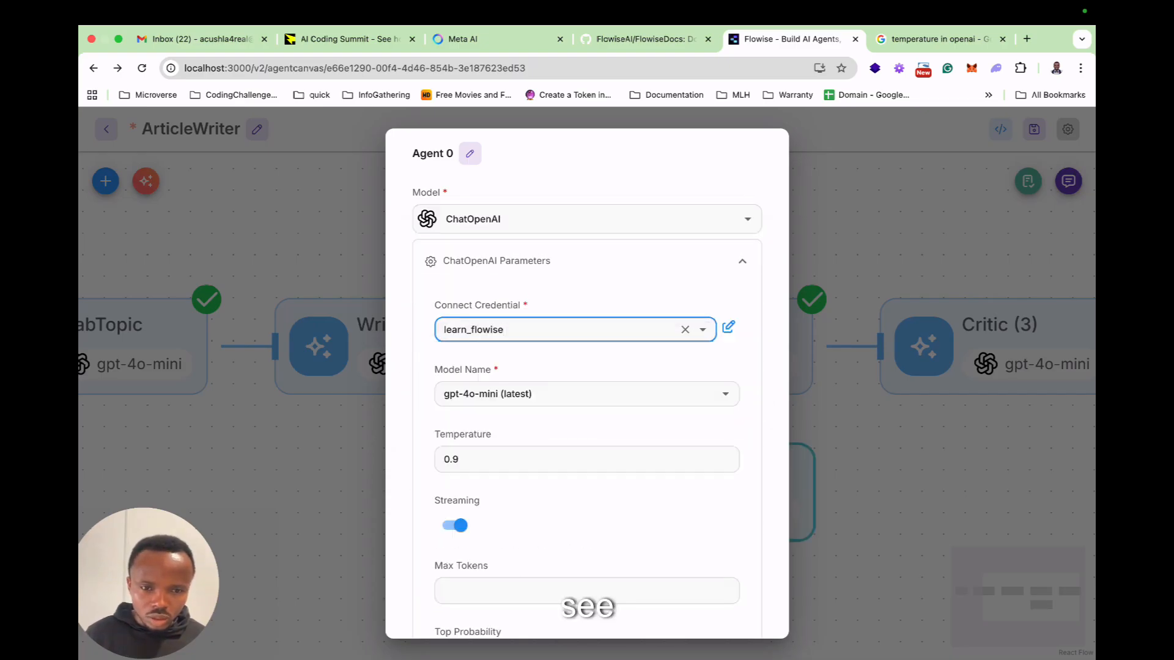
# Look through the agent's ChatOpenAI parameters and rename the node to Critic.
pyautogui.scroll(-7, 587, 459)
pyautogui.scroll(-10, 587, 383)
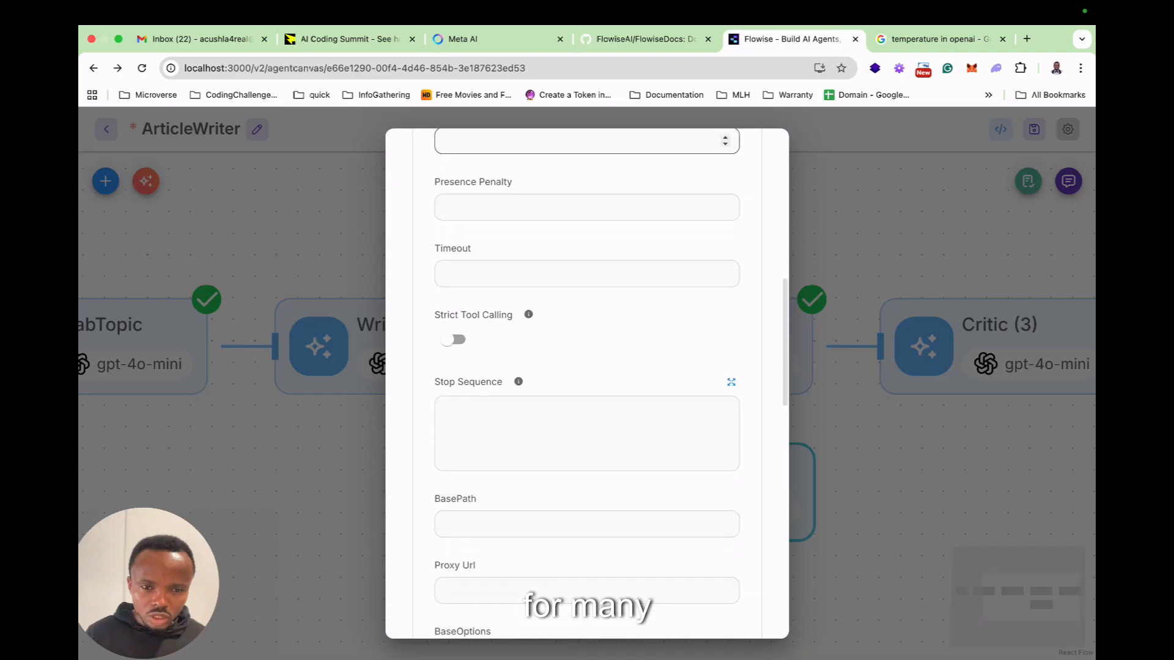
pyautogui.scroll(15, 587, 383)
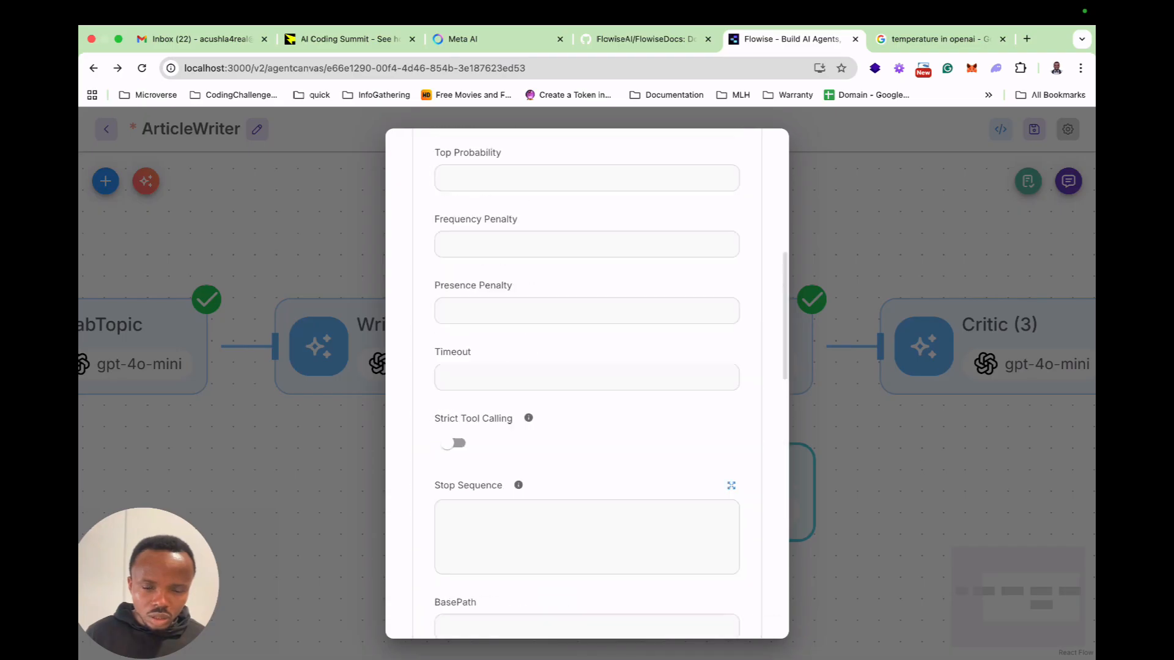
pyautogui.click(470, 153)
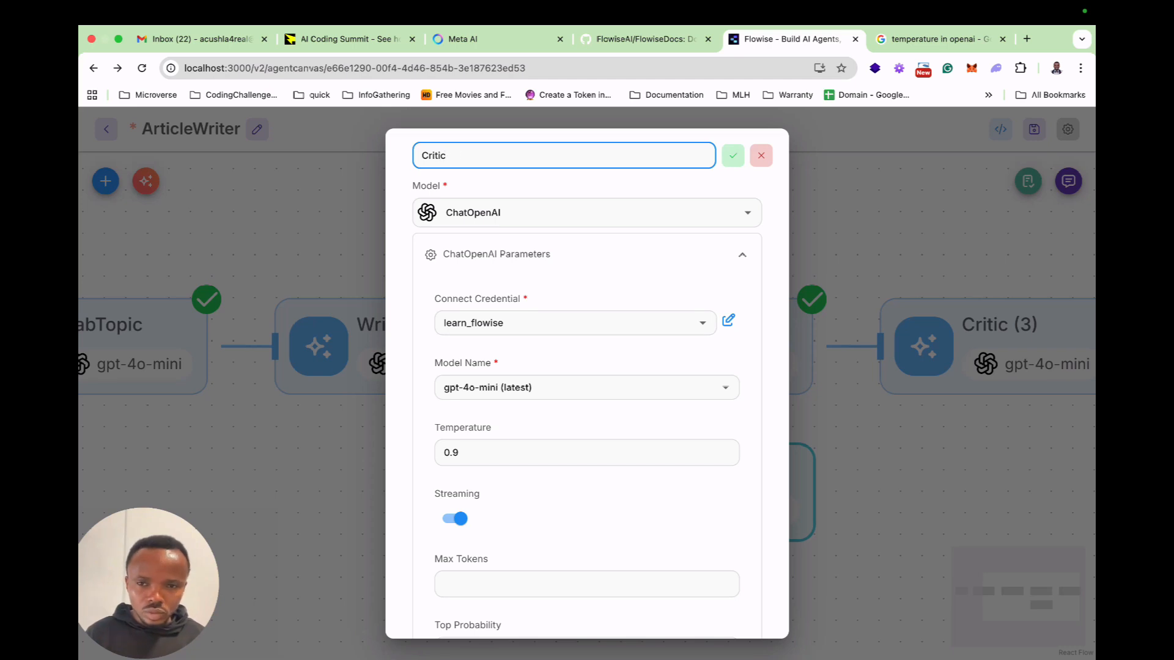
pyautogui.click(733, 156)
pyautogui.click(855, 257)
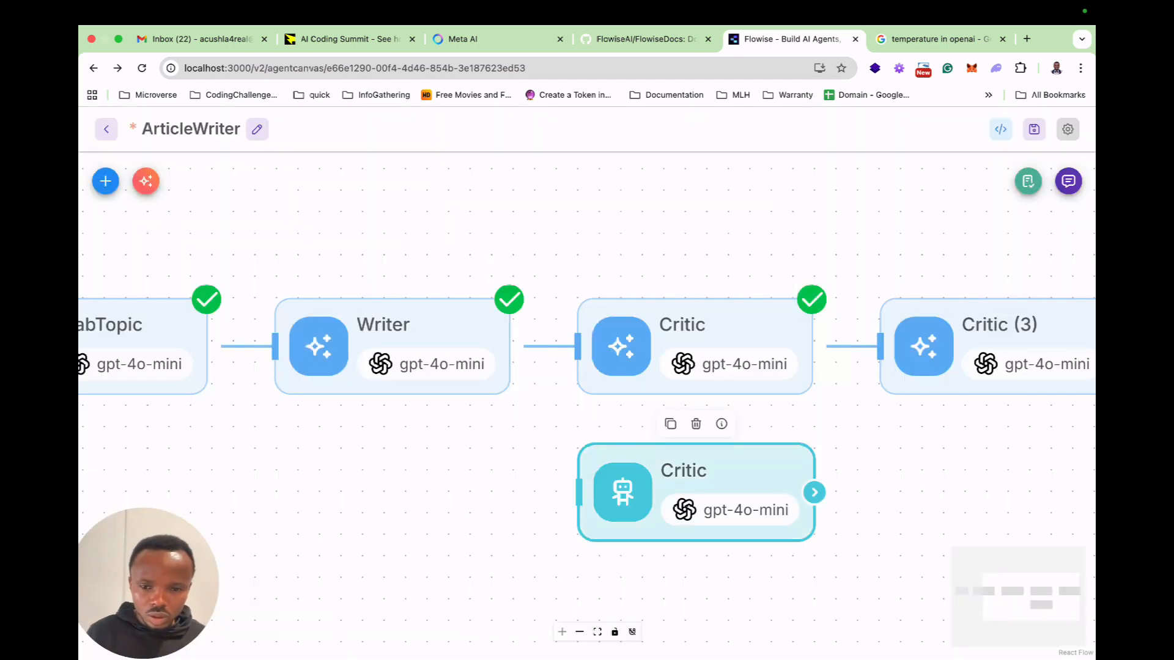
# Reopen the new Critic agent and add a message with the System role.
pyautogui.doubleClick(697, 492)
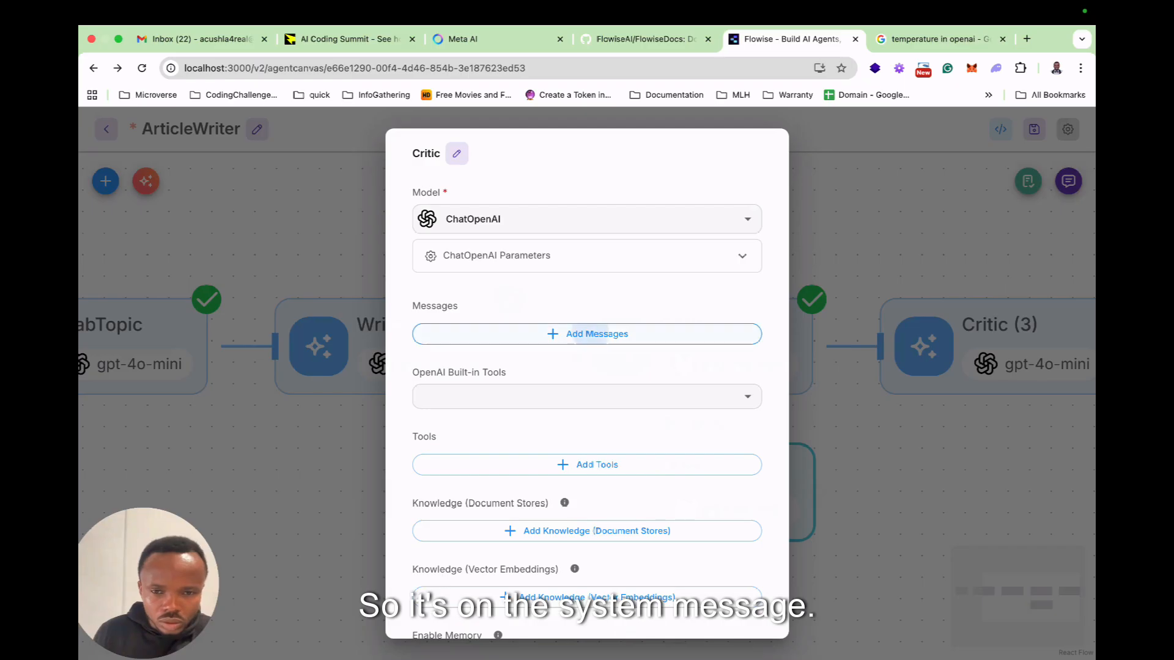
pyautogui.click(586, 334)
pyautogui.click(726, 376)
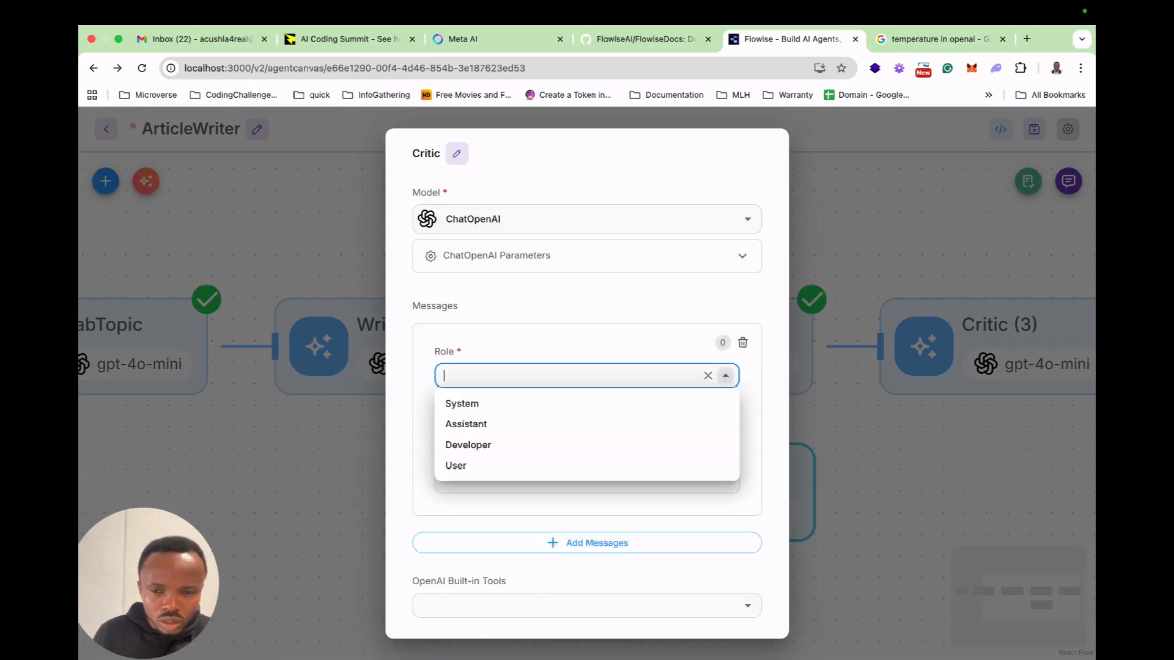
pyautogui.click(586, 403)
pyautogui.click(587, 463)
# Copy the Critic system prompt from ChatGPT, paste it as the agent's System message content in Flowise, and save it.
pyautogui.hotkey('ctrl', 'Left')
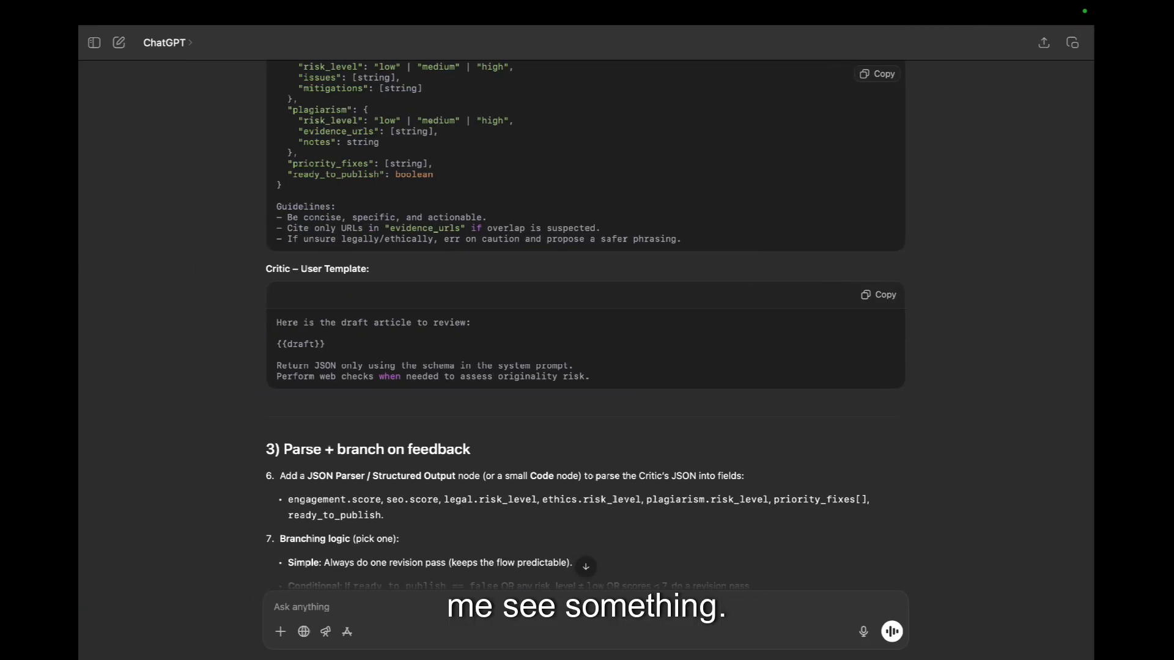
pyautogui.scroll(7, 586, 330)
pyautogui.scroll(2, 587, 323)
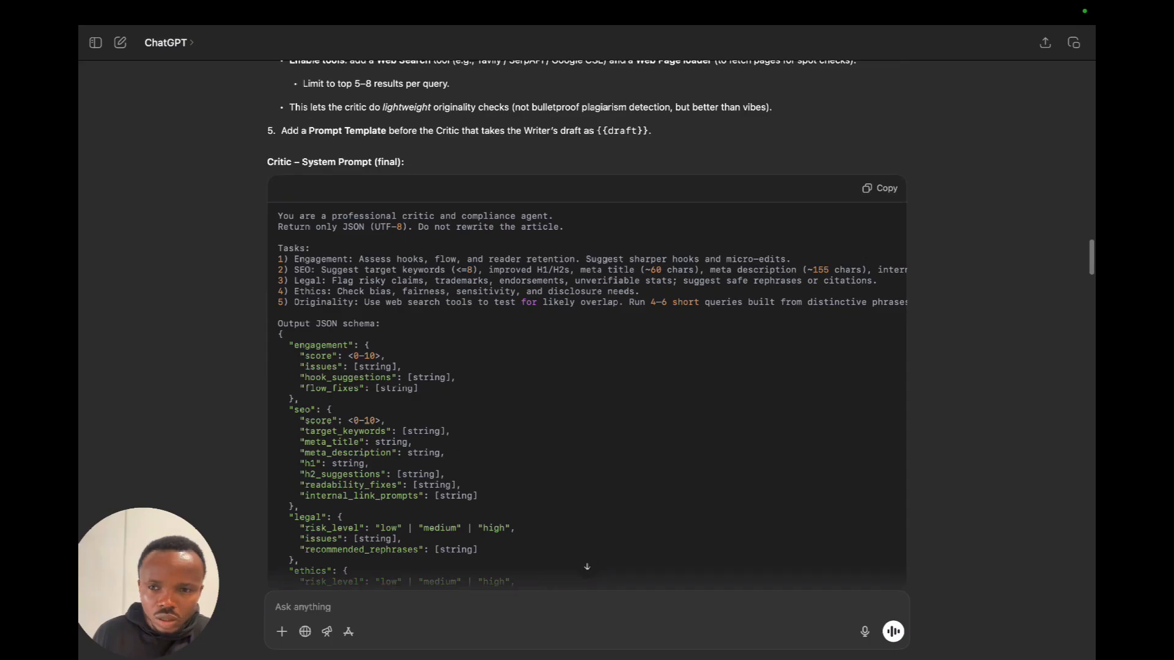
pyautogui.hotkey('ctrl', 'Right')
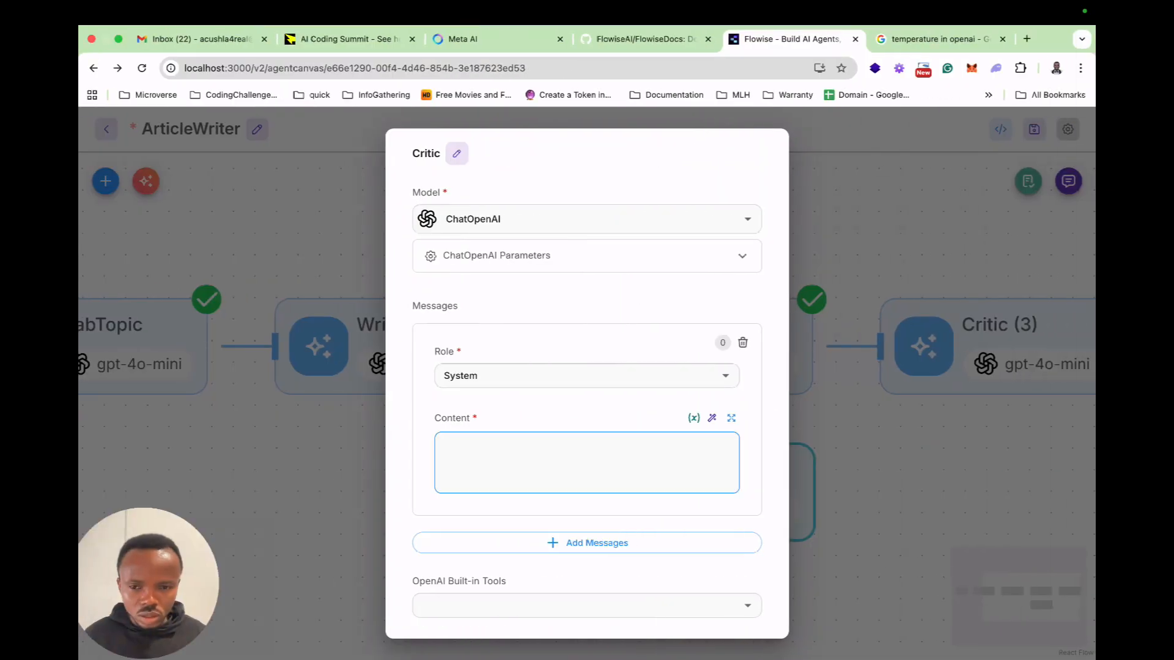
pyautogui.click(731, 418)
pyautogui.press('super+v')
pyautogui.click(862, 526)
# Add a second message with the User role to the new Critic agent.
pyautogui.scroll(-2, 586, 462)
pyautogui.click(587, 543)
pyautogui.scroll(-2, 586, 543)
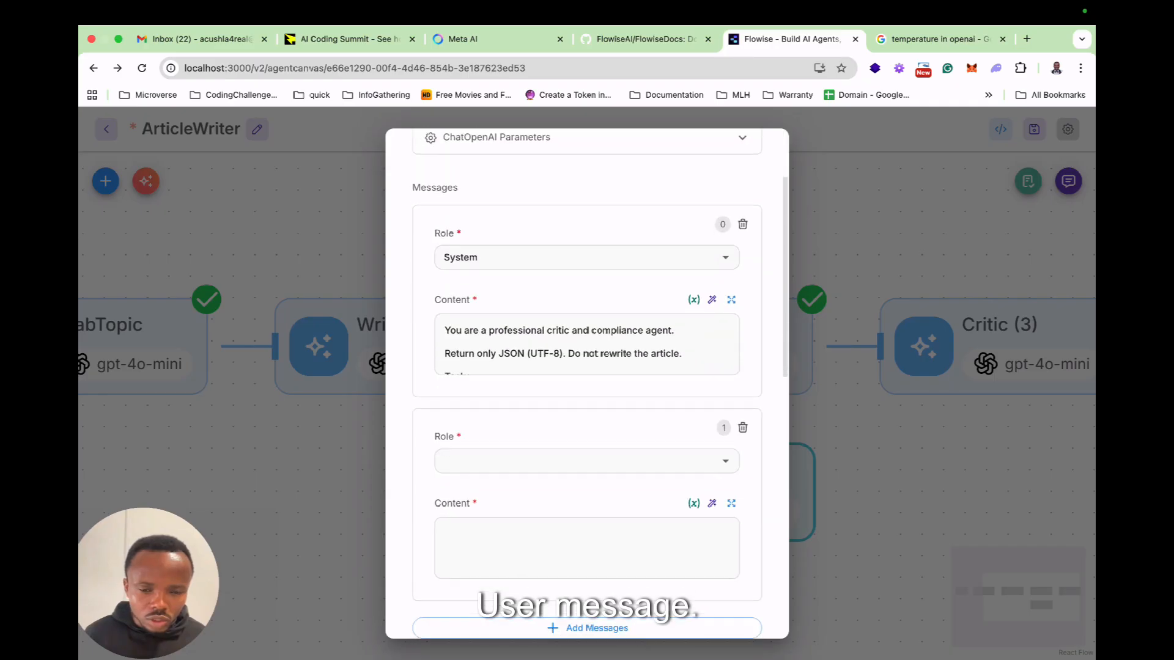
pyautogui.scroll(-1, 586, 461)
pyautogui.click(587, 439)
pyautogui.click(587, 529)
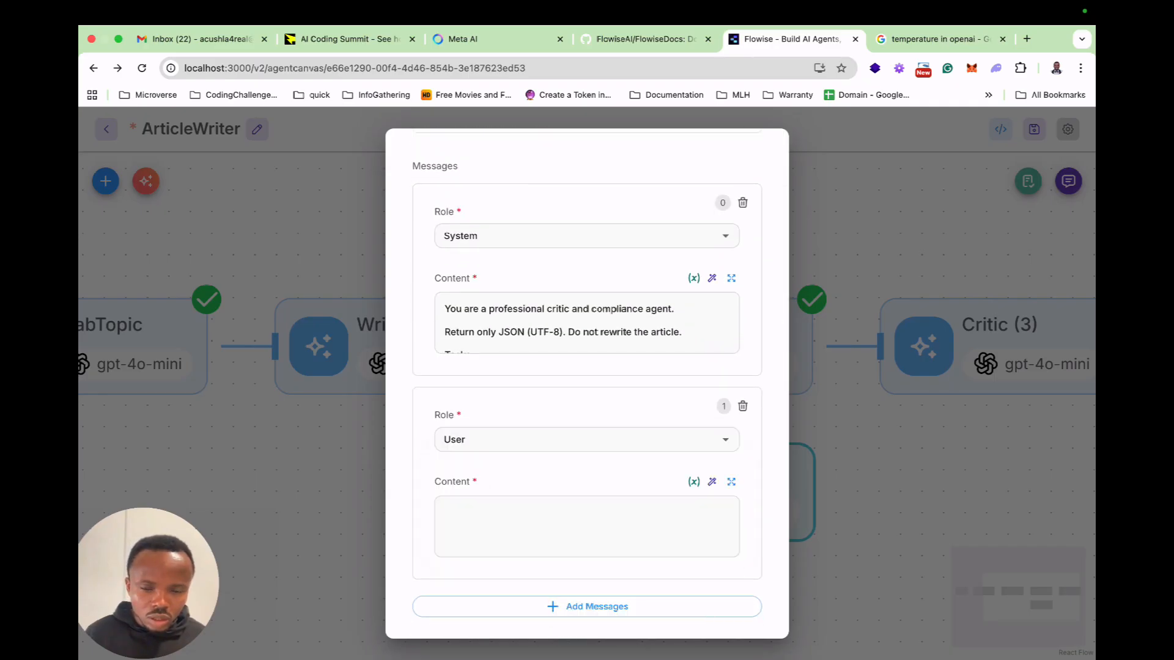
# Copy the full user message content from the original Critic LLM node and close that node without changing it.
pyautogui.press('Escape')
pyautogui.click(695, 347)
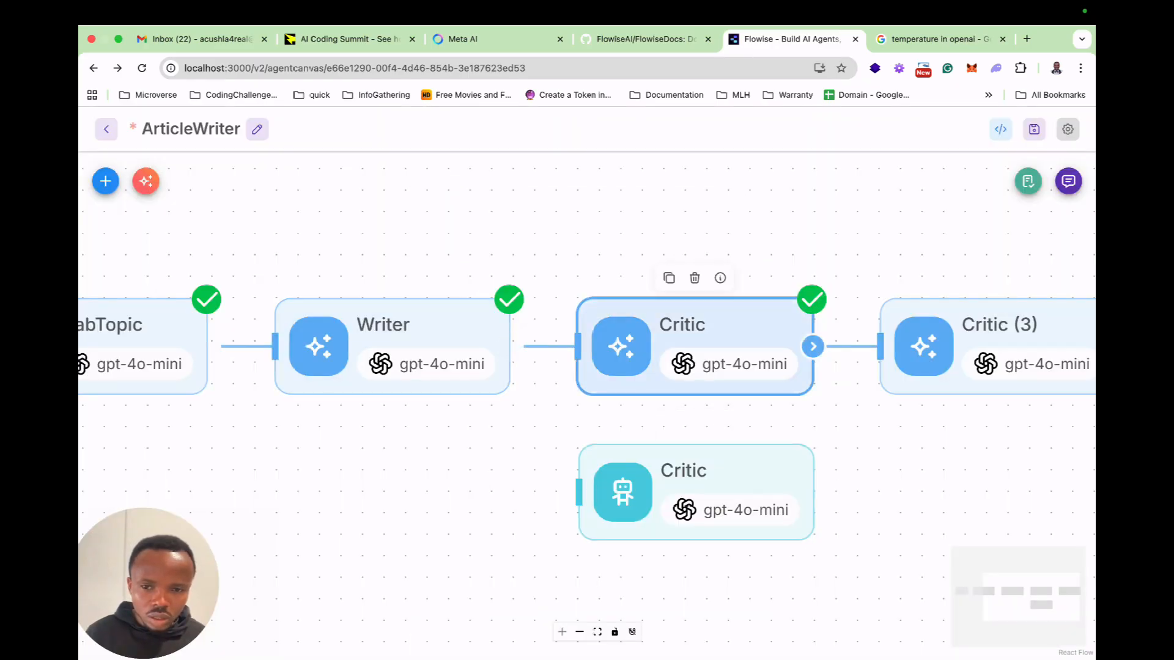
pyautogui.doubleClick(695, 347)
pyautogui.scroll(-5, 593, 171)
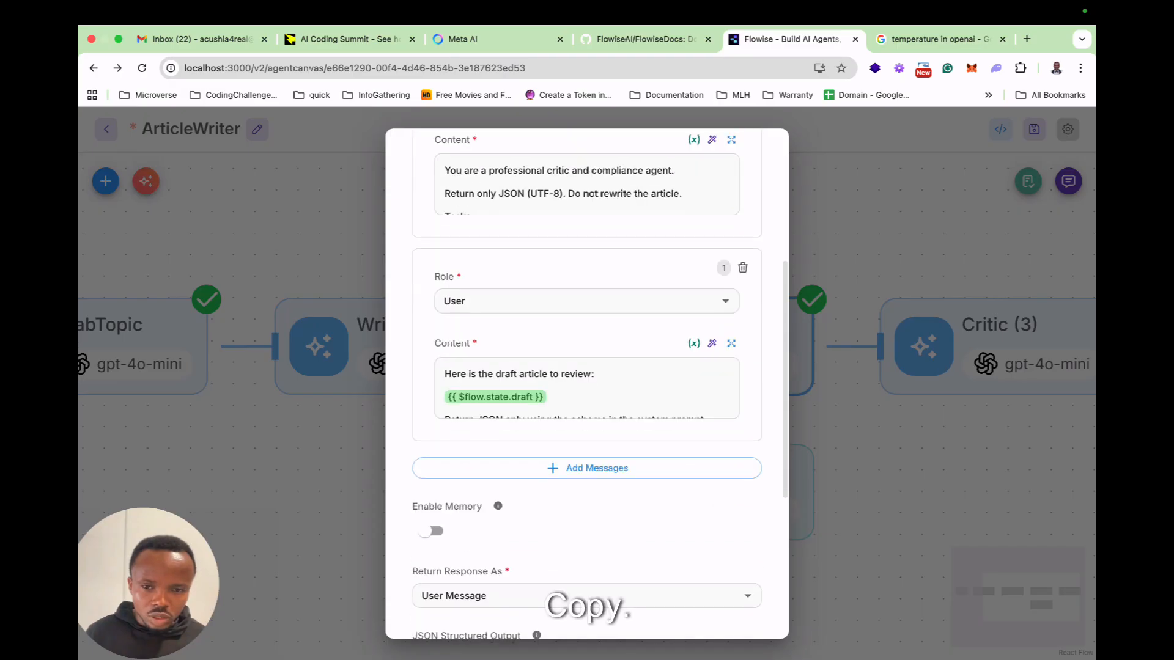
pyautogui.click(731, 343)
pyautogui.press('super+a')
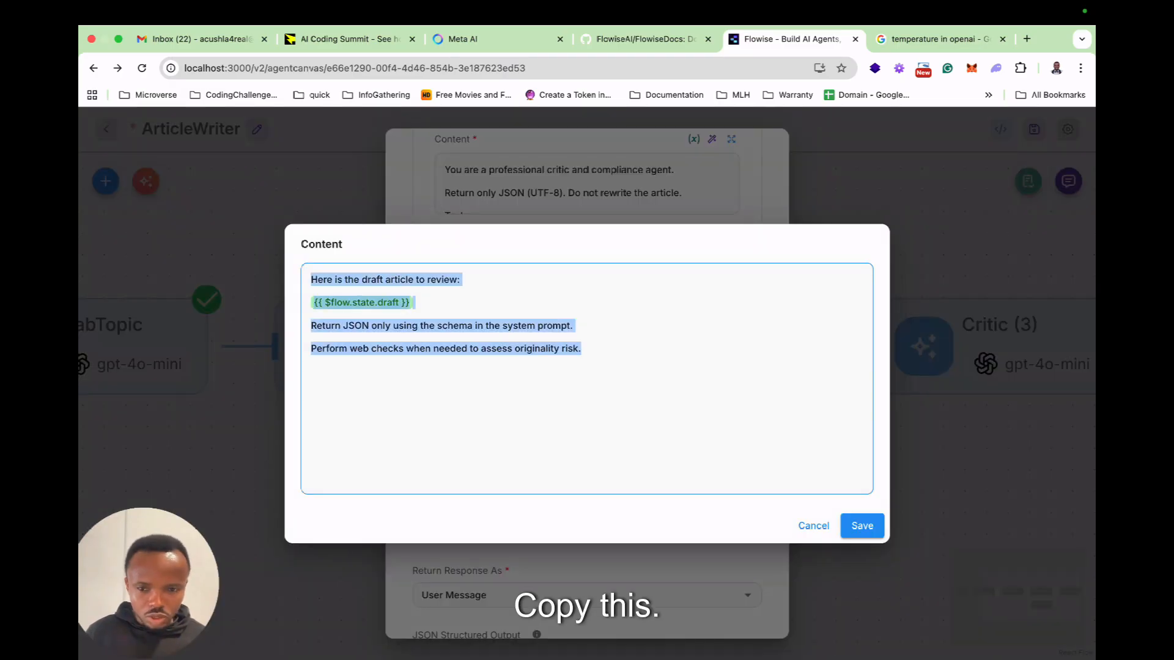
pyautogui.press('Escape')
pyautogui.press('Escape')
# Paste the copied draft review template into the new Critic agent's User message and save the content.
pyautogui.doubleClick(641, 464)
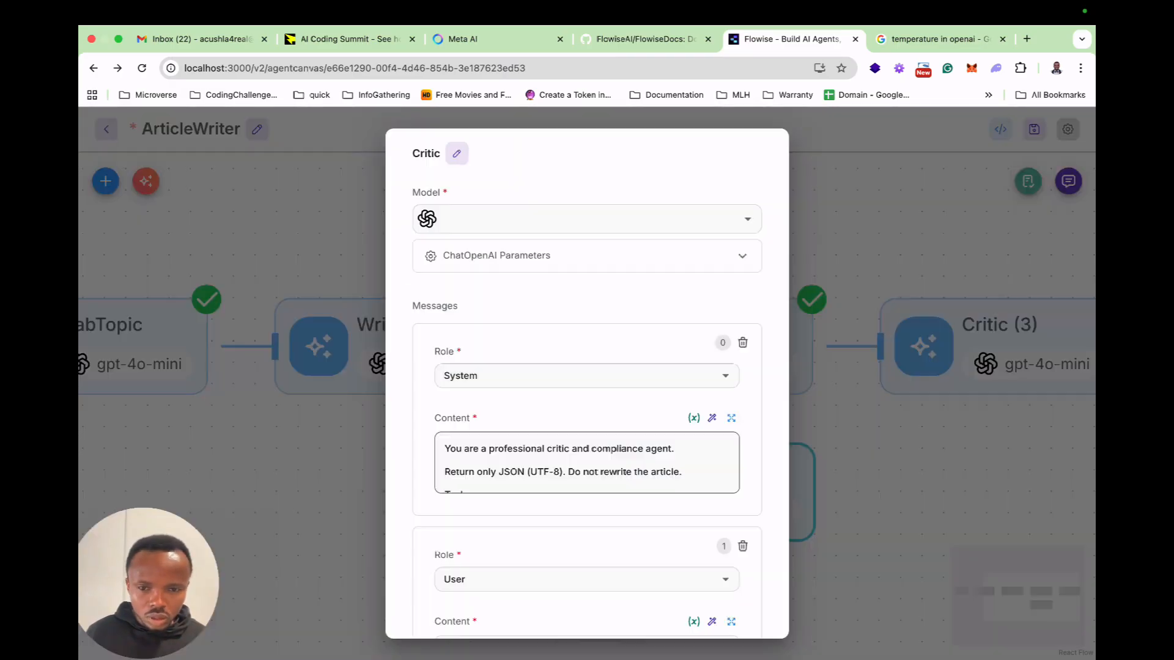
pyautogui.scroll(-3, 611, 403)
pyautogui.click(605, 478)
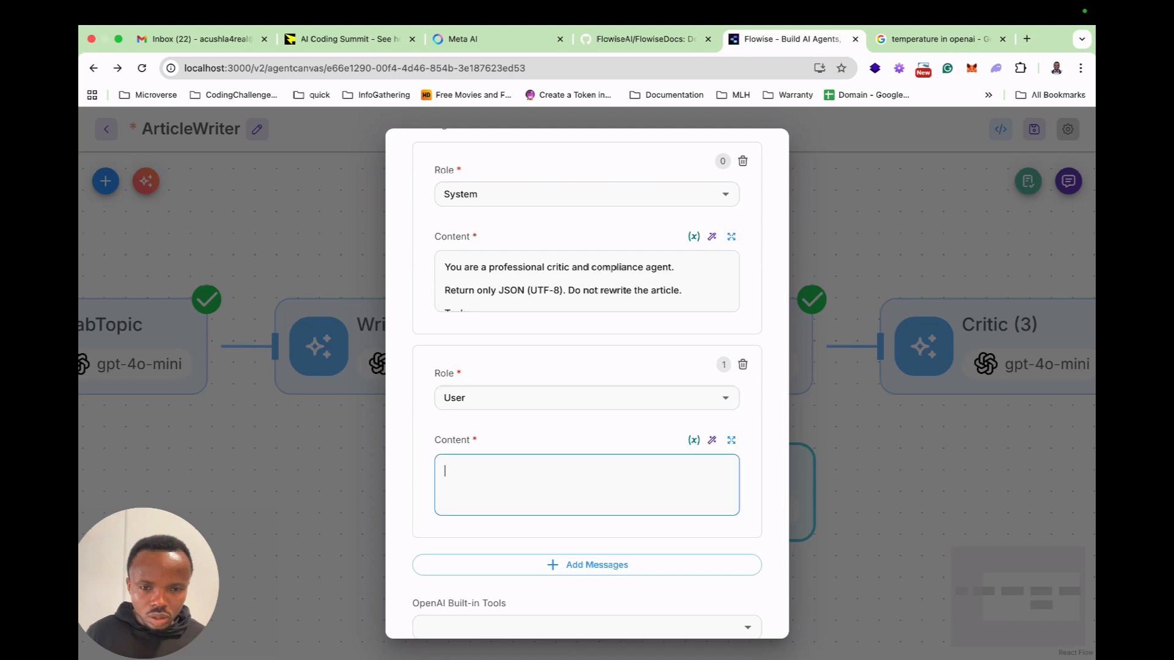
pyautogui.press('super+v')
pyautogui.click(731, 440)
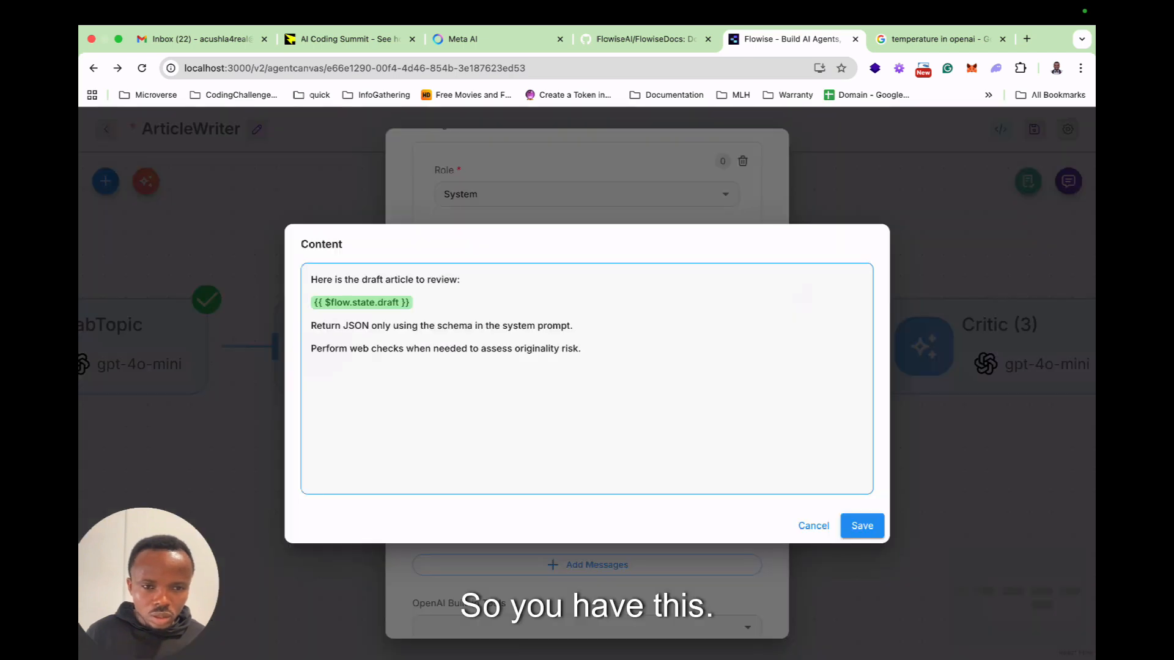
pyautogui.click(861, 525)
# Enable the Web Search built-in tool for the Critic agent and turn off its memory.
pyautogui.scroll(-5, 587, 428)
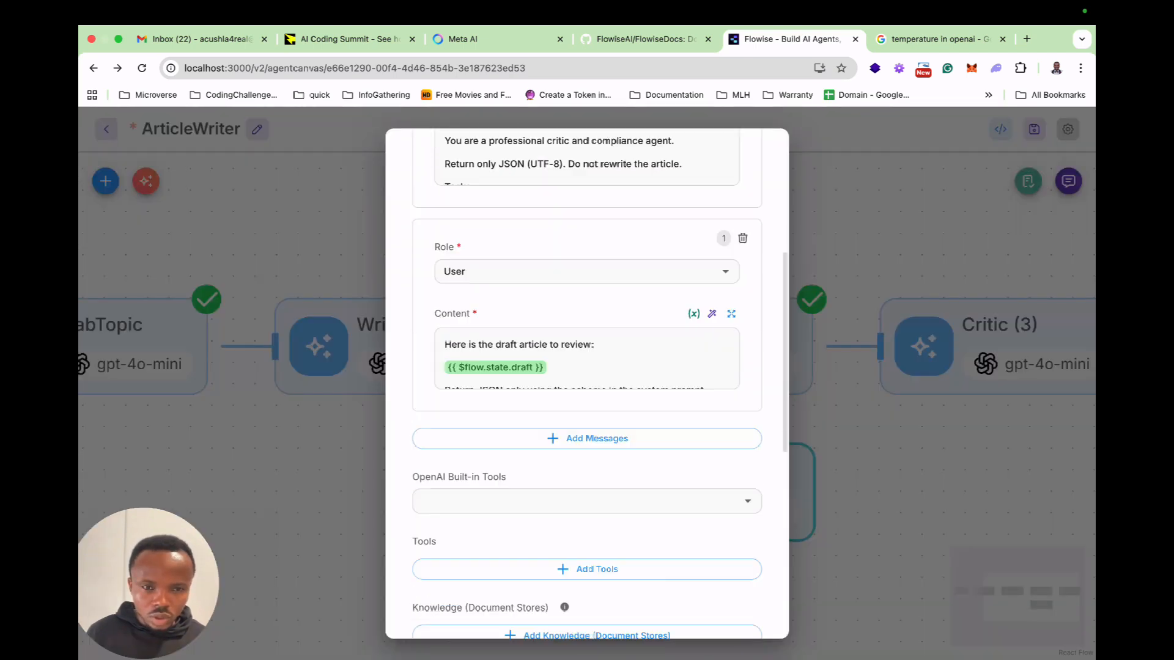
pyautogui.scroll(-2, 587, 379)
pyautogui.click(581, 316)
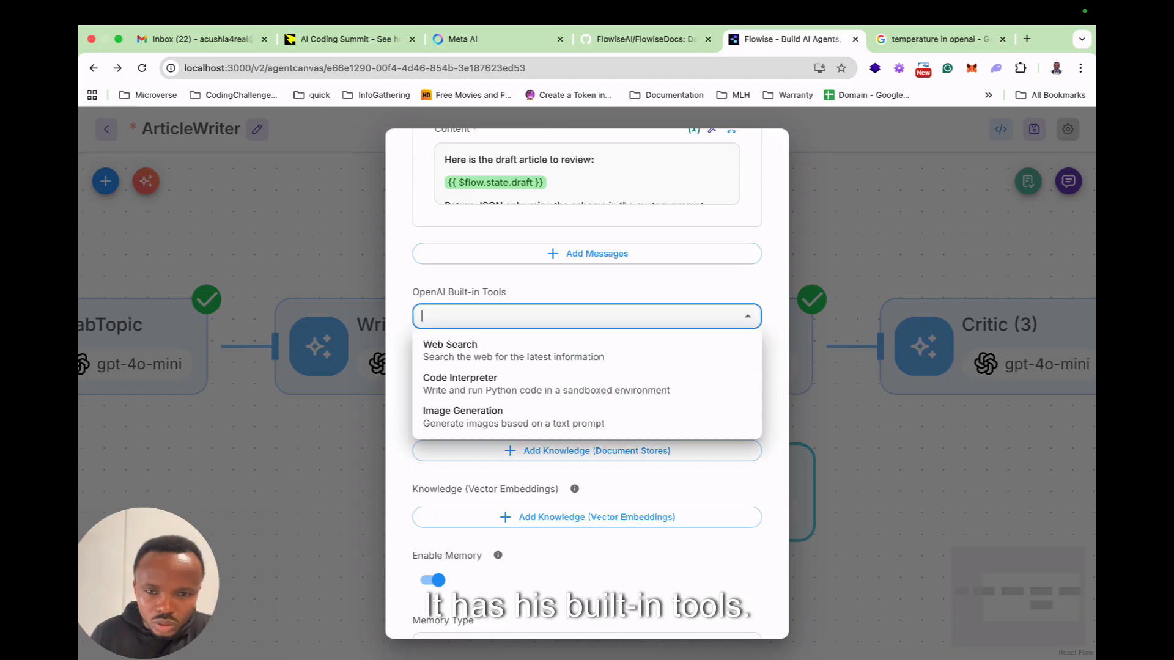
pyautogui.click(514, 350)
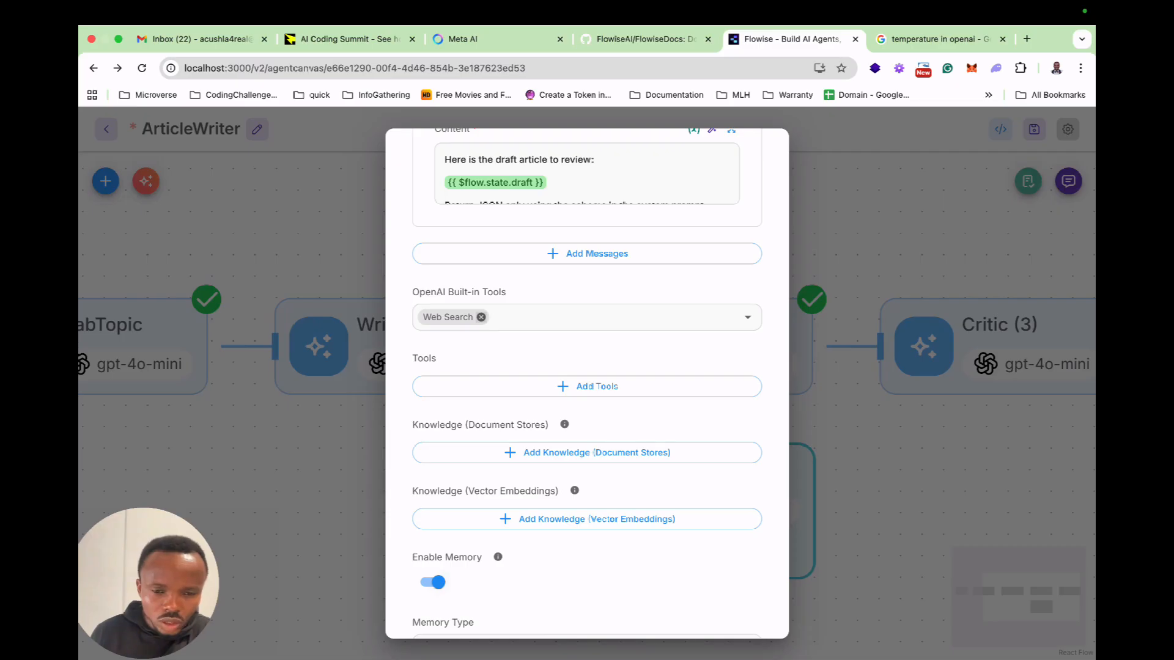
pyautogui.click(433, 582)
pyautogui.scroll(-2, 435, 574)
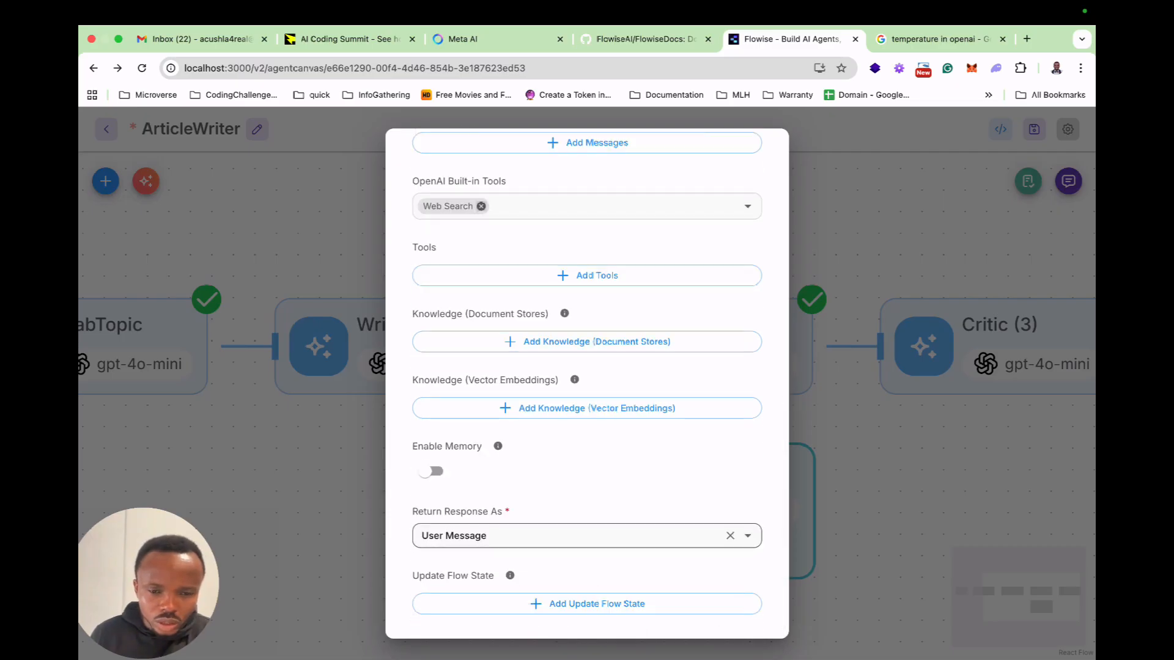
# Add a blank flow state update entry to the Critic agent and duplicate the agent node.
pyautogui.click(586, 604)
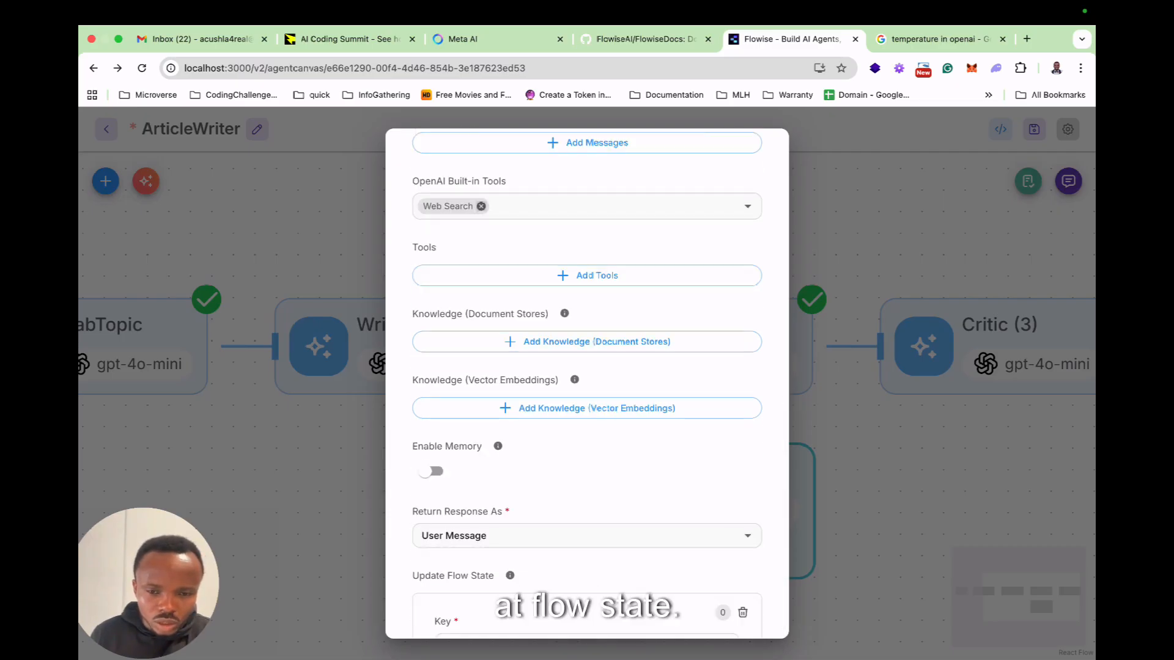
pyautogui.scroll(-3, 587, 587)
pyautogui.click(578, 477)
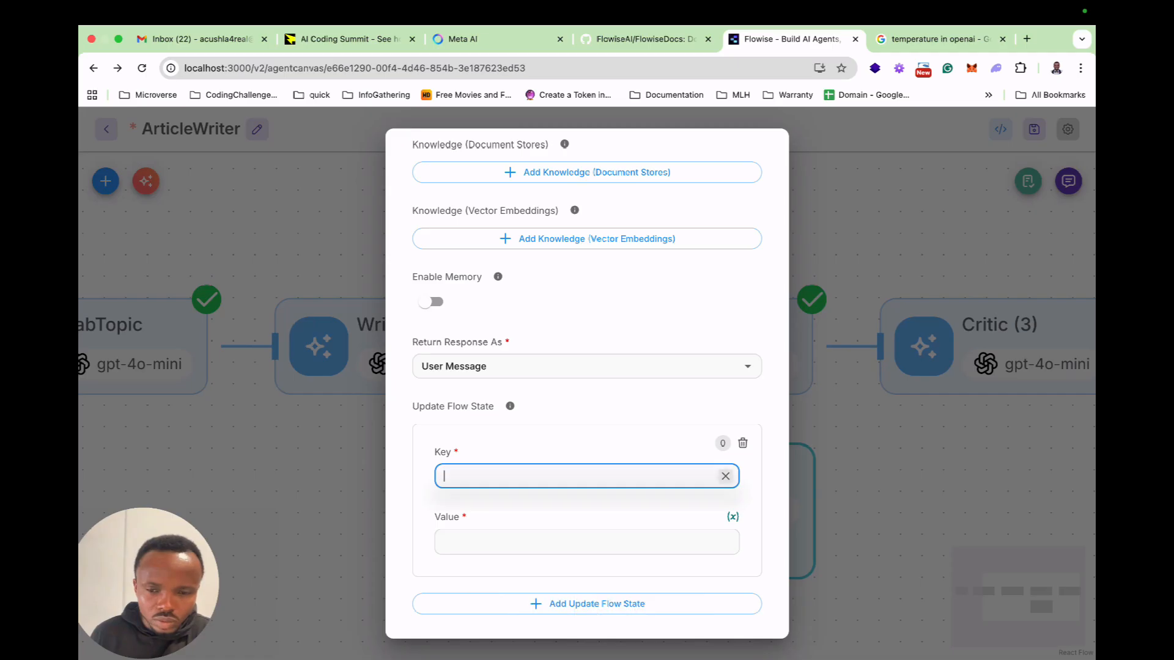
pyautogui.press('Escape')
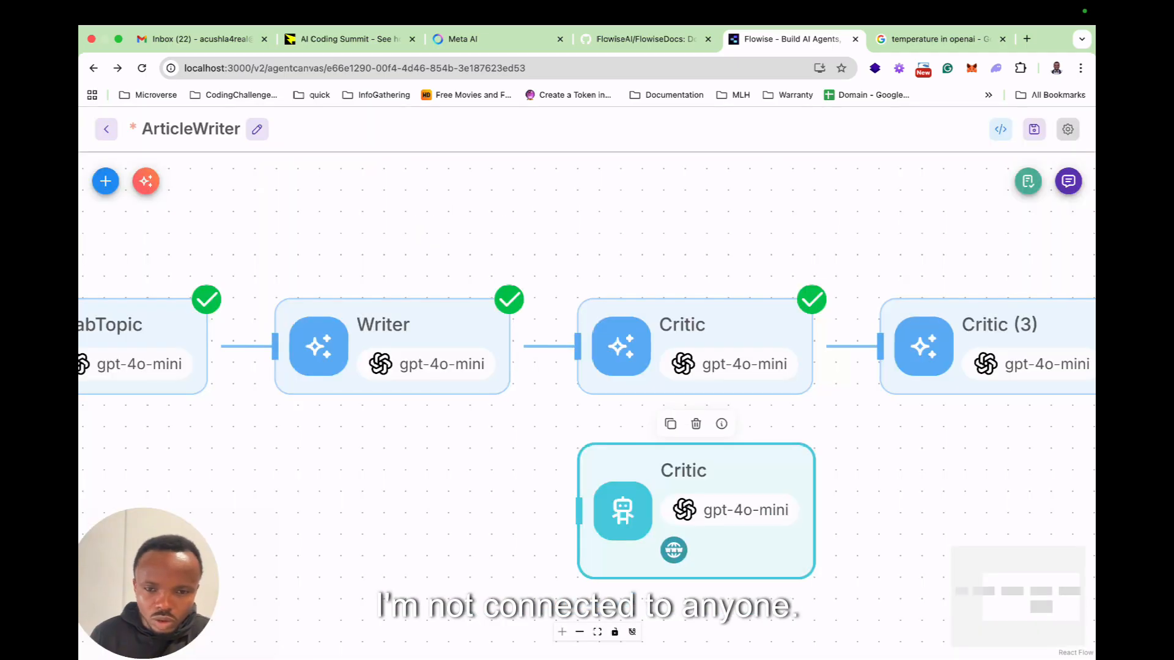
pyautogui.click(670, 423)
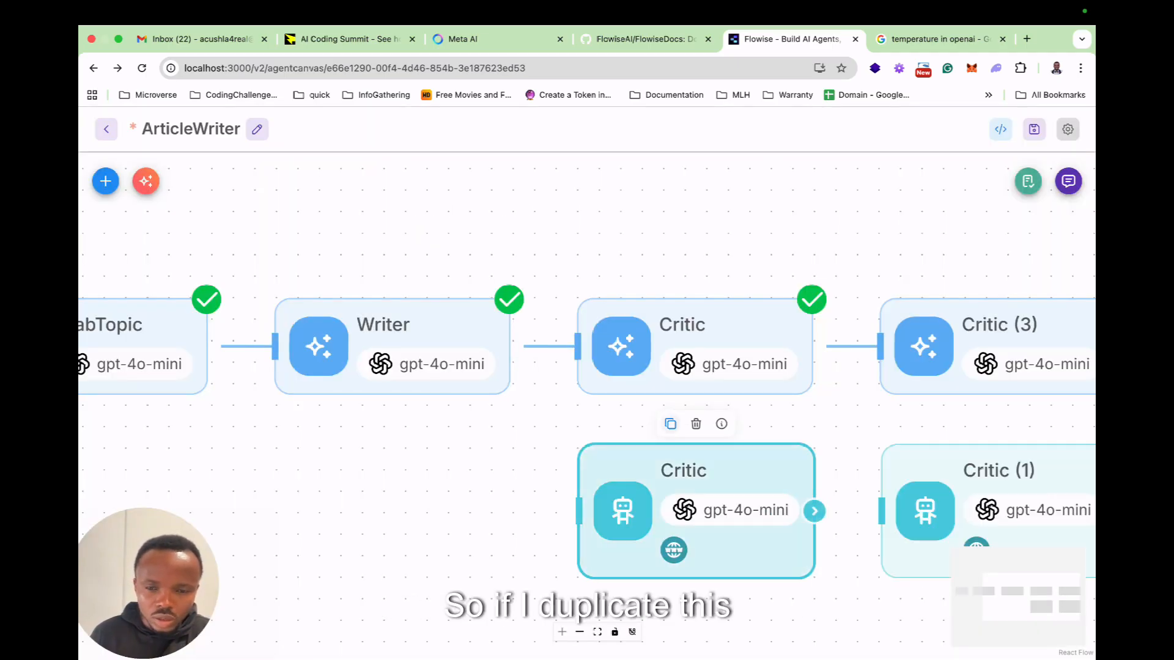
# Place the duplicated Critic (1) agent below the original Writer node and rename it Writer.
pyautogui.moveTo(998, 470); pyautogui.dragTo(399, 471)
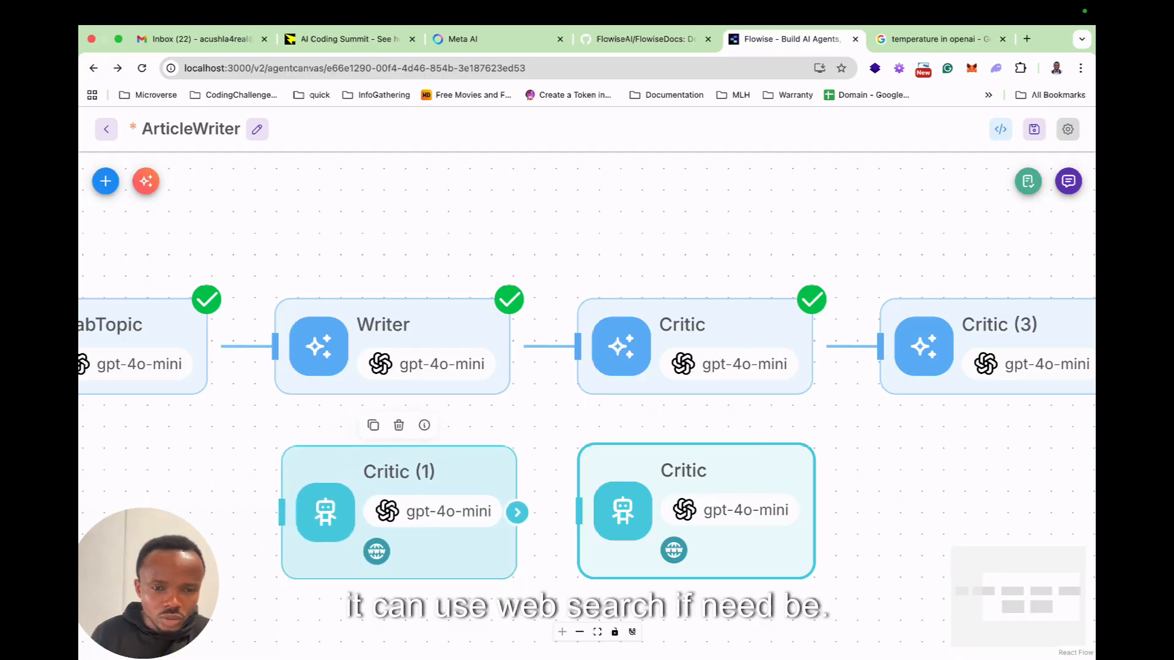
pyautogui.doubleClick(399, 472)
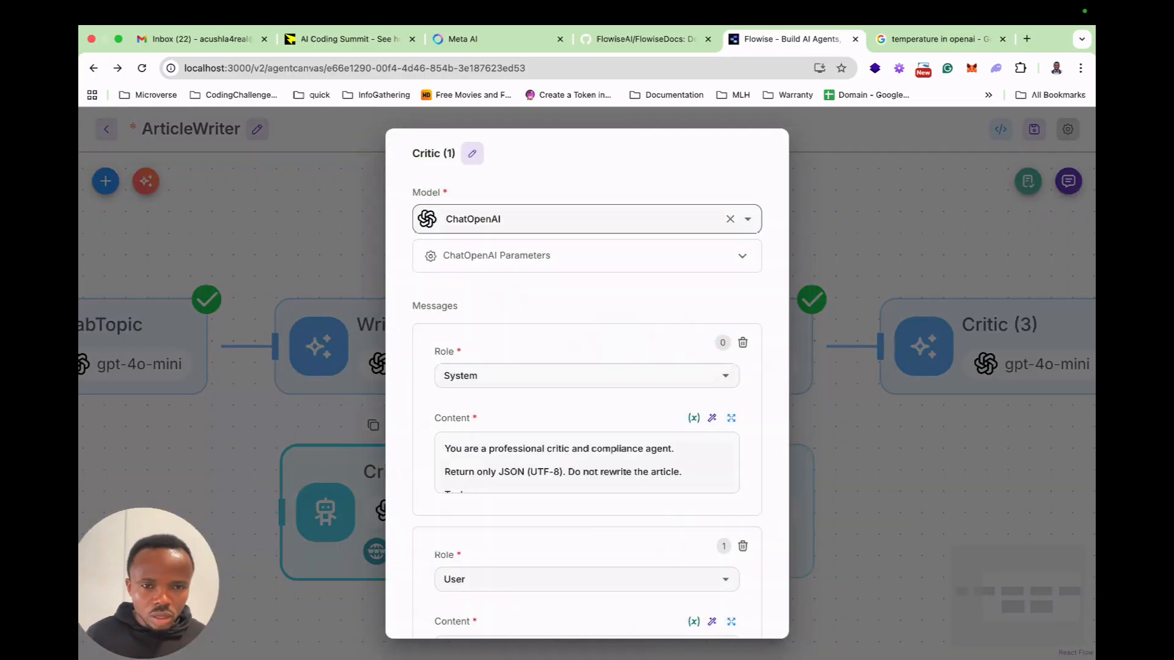
pyautogui.click(472, 154)
pyautogui.write('Writer')
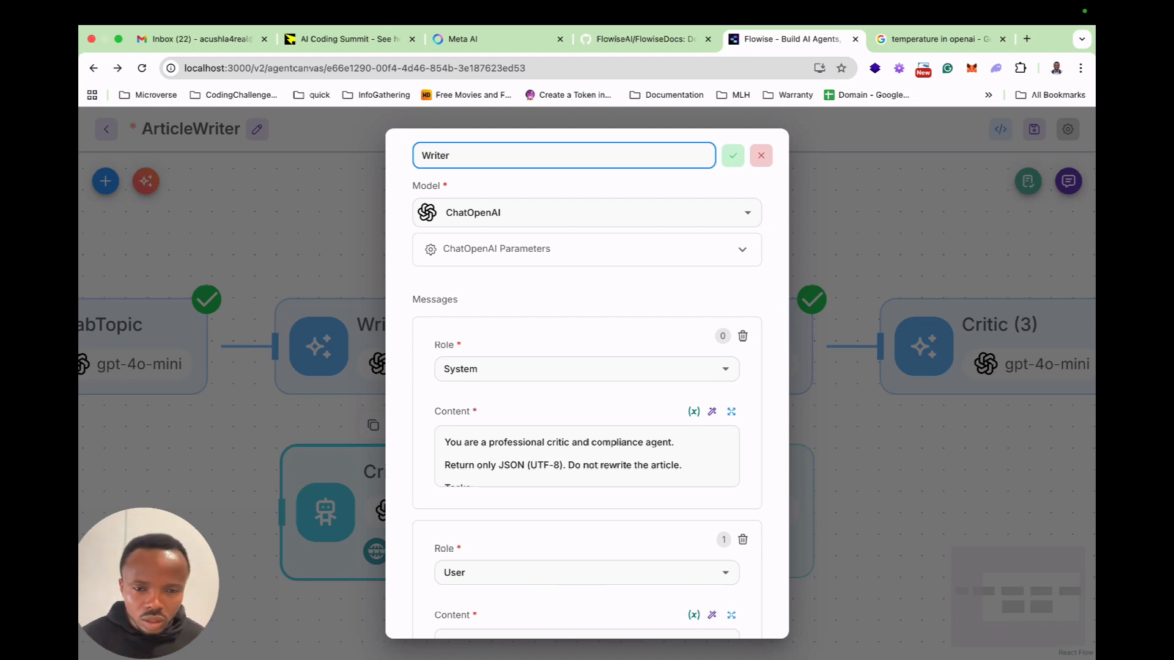
pyautogui.press('Return')
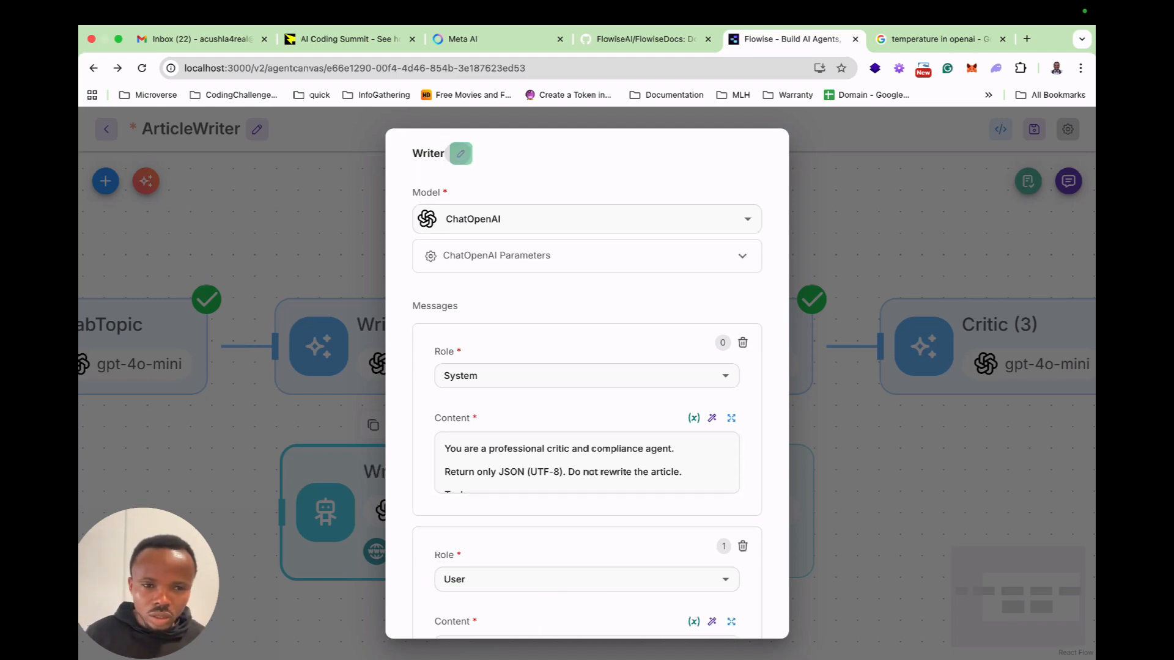
# Copy the full system message content from the original Writer LLM node and close that node without changing it.
pyautogui.click(361, 345)
pyautogui.doubleClick(366, 345)
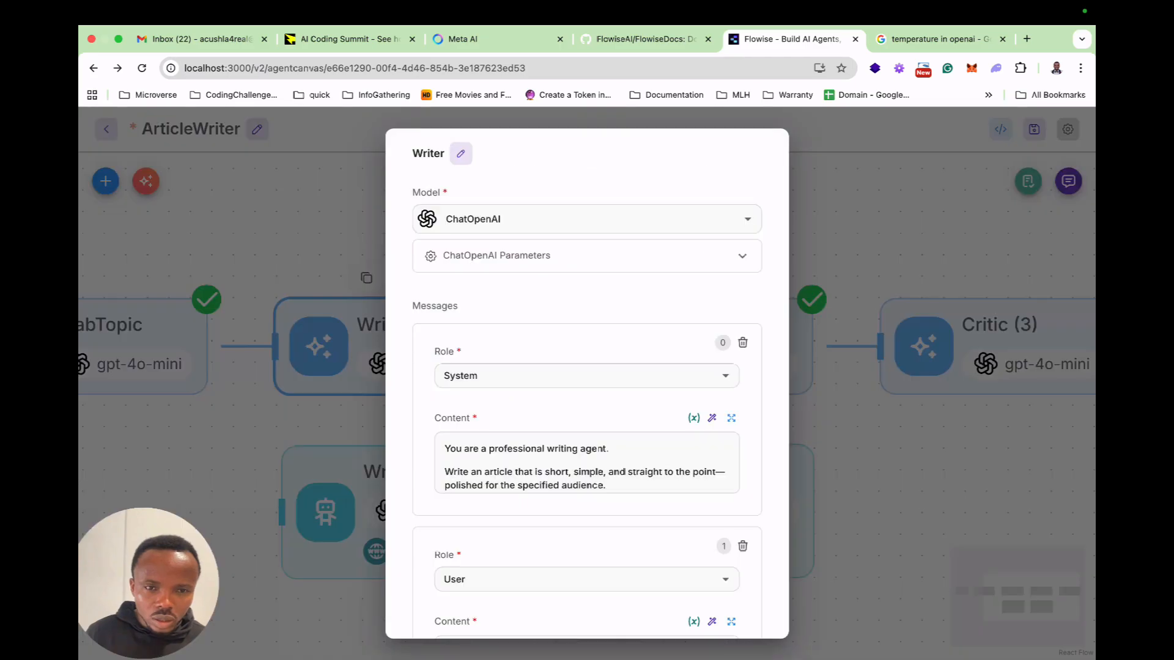
pyautogui.click(731, 418)
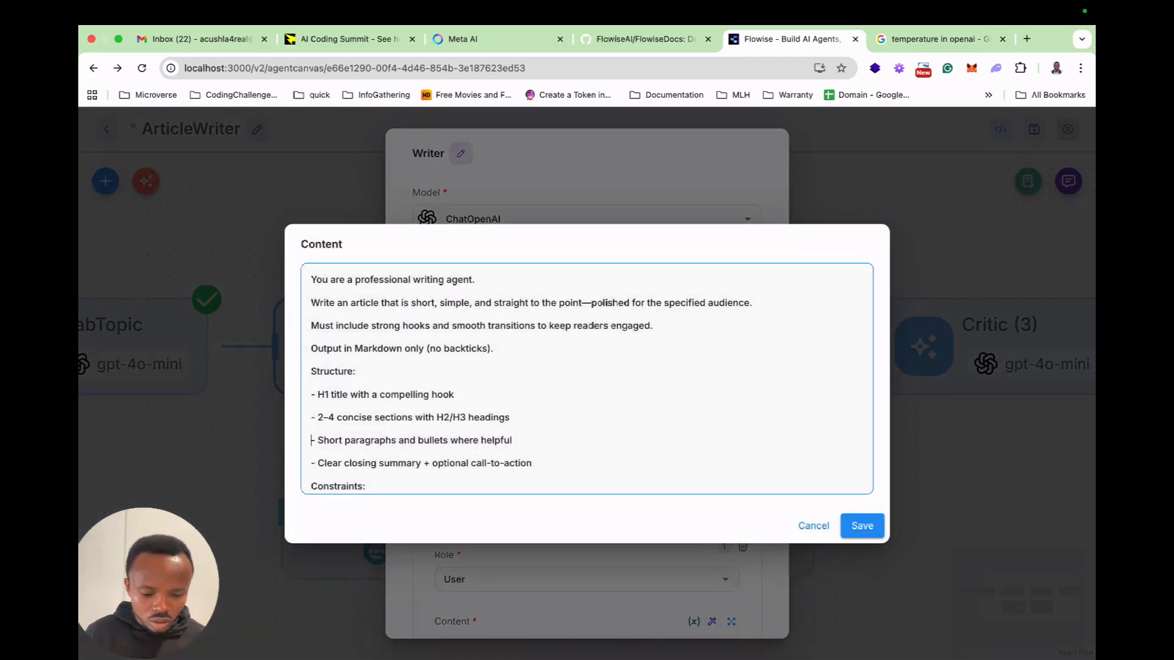
pyautogui.press('super+a')
pyautogui.press('Escape')
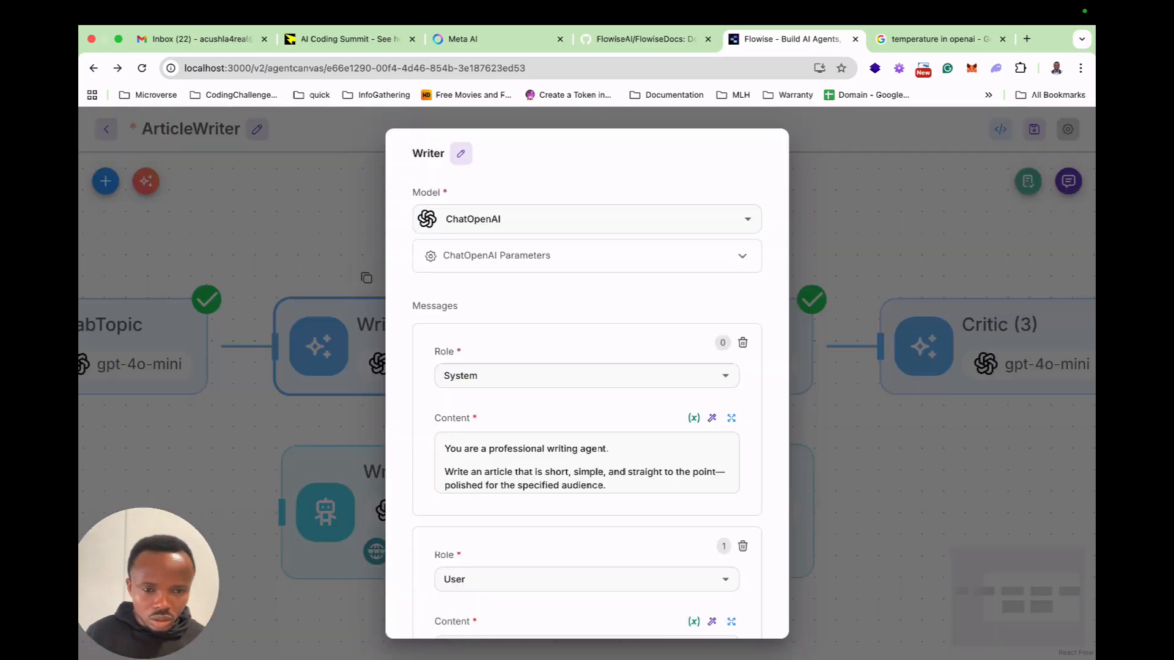
pyautogui.press('Escape')
# Replace the new Writer agent's System message with the copied writing prompt and close the node.
pyautogui.doubleClick(385, 489)
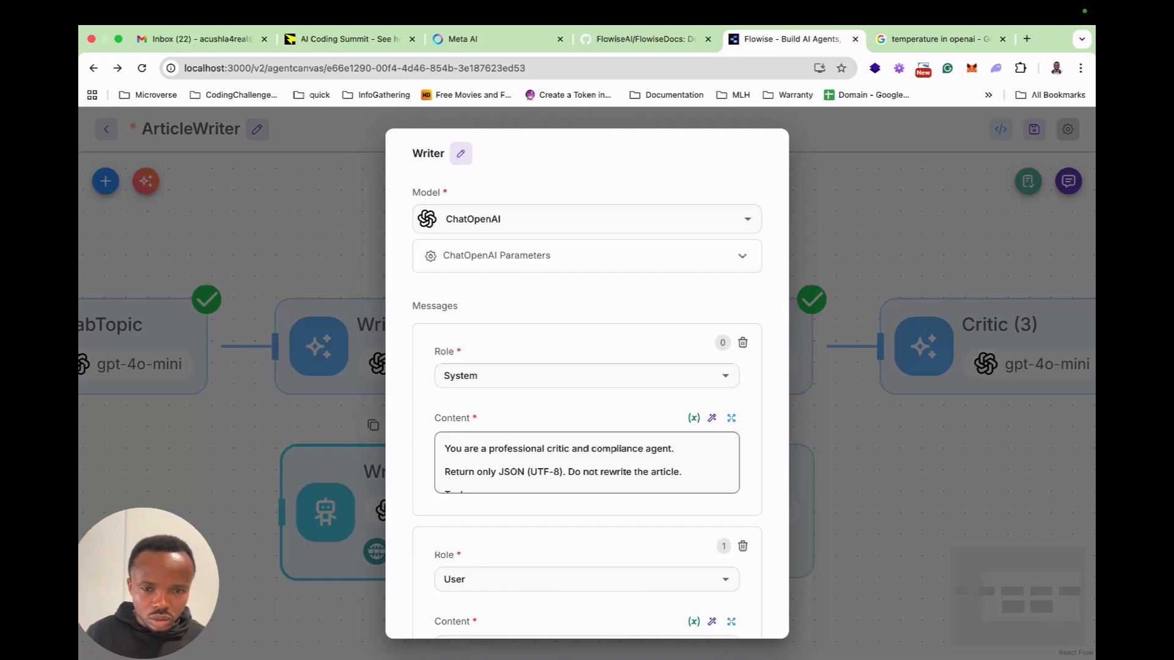
pyautogui.click(731, 418)
pyautogui.press('super+a')
pyautogui.press('super+v')
pyautogui.press('Escape')
pyautogui.press('Escape')
# Copy the user message content containing the flow state topic from the original Writer LLM node and close it.
pyautogui.doubleClick(391, 351)
pyautogui.scroll(-3, 596, 504)
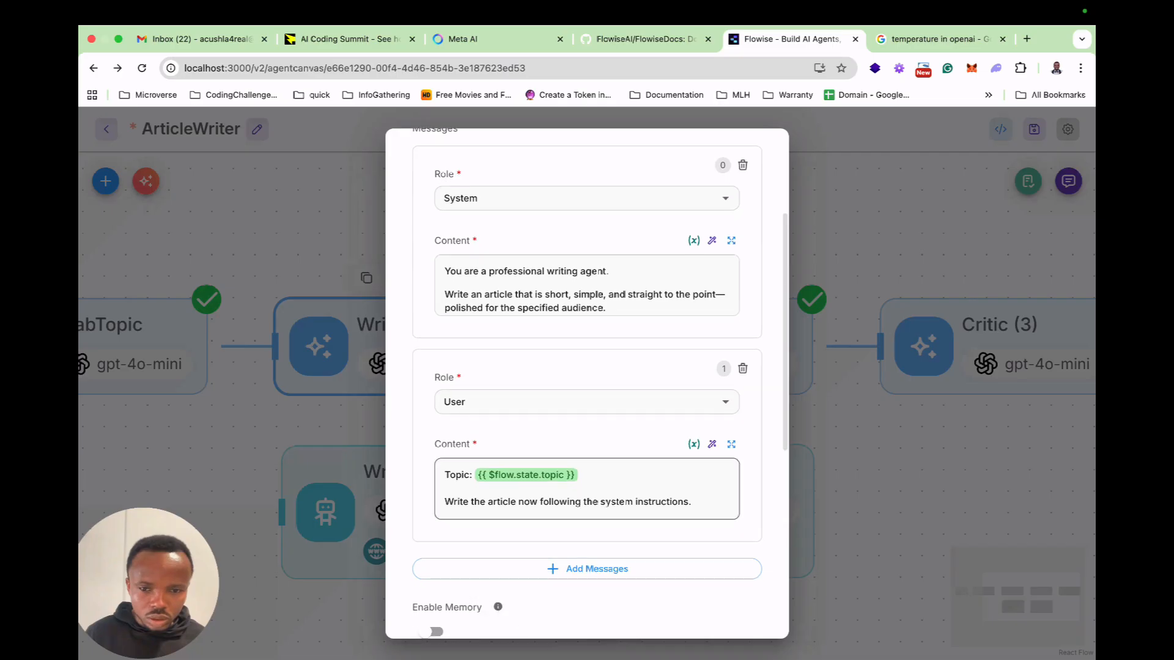
pyautogui.click(731, 444)
pyautogui.press('super+a')
pyautogui.press('super+c')
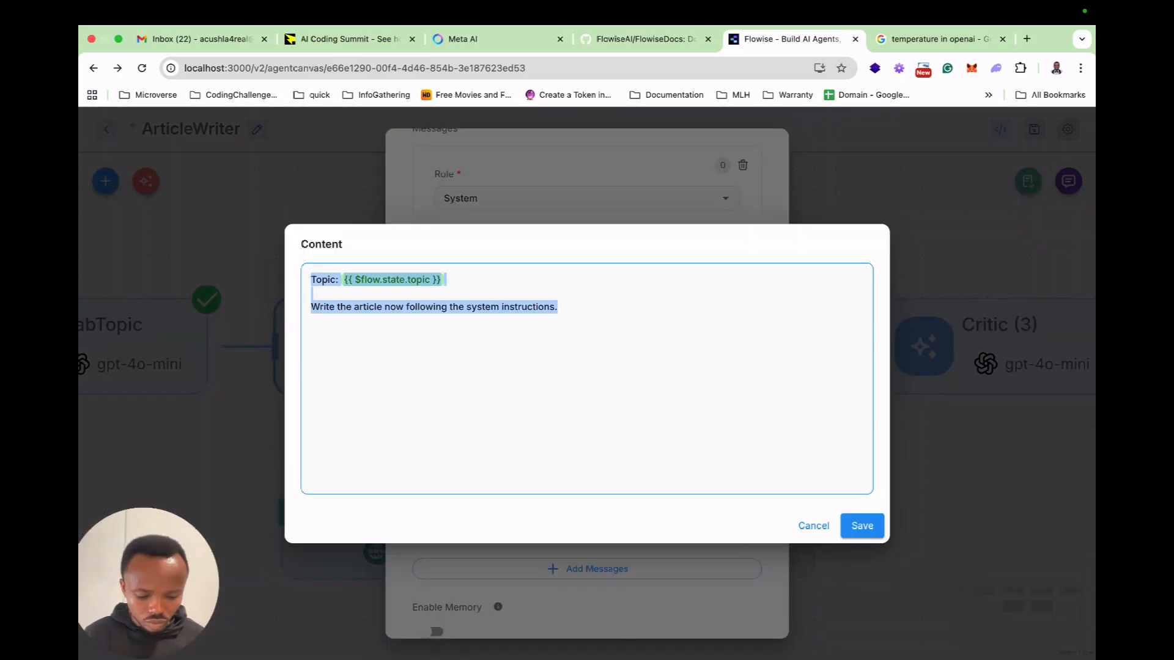
pyautogui.click(862, 526)
pyautogui.press('Escape')
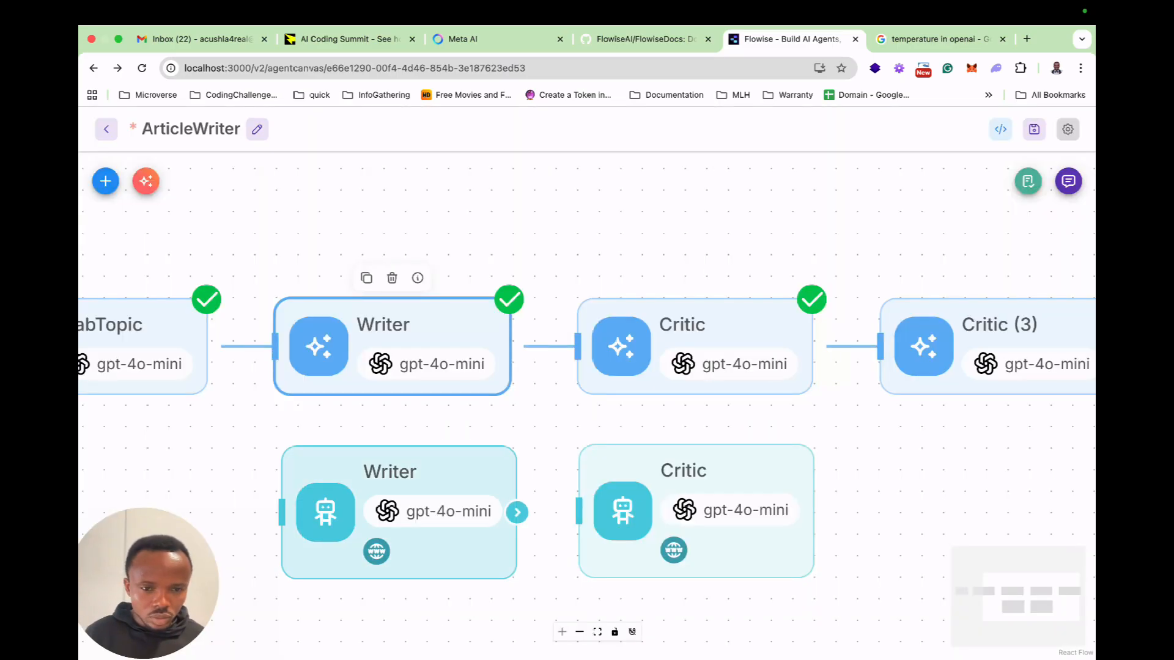
# Replace the new Writer agent's User message with the copied topic template and save the content.
pyautogui.doubleClick(403, 510)
pyautogui.scroll(-1, 587, 463)
pyautogui.scroll(-3, 587, 383)
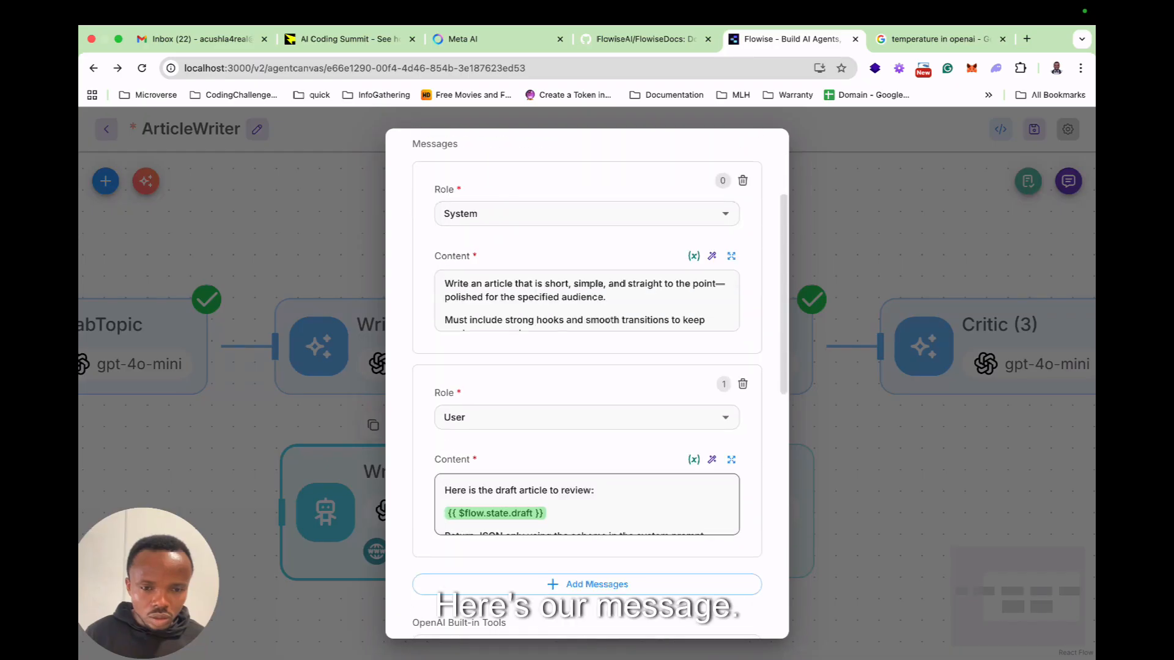
pyautogui.click(731, 459)
pyautogui.press('super+a')
pyautogui.press('super+v')
pyautogui.click(862, 525)
pyautogui.scroll(-2, 587, 384)
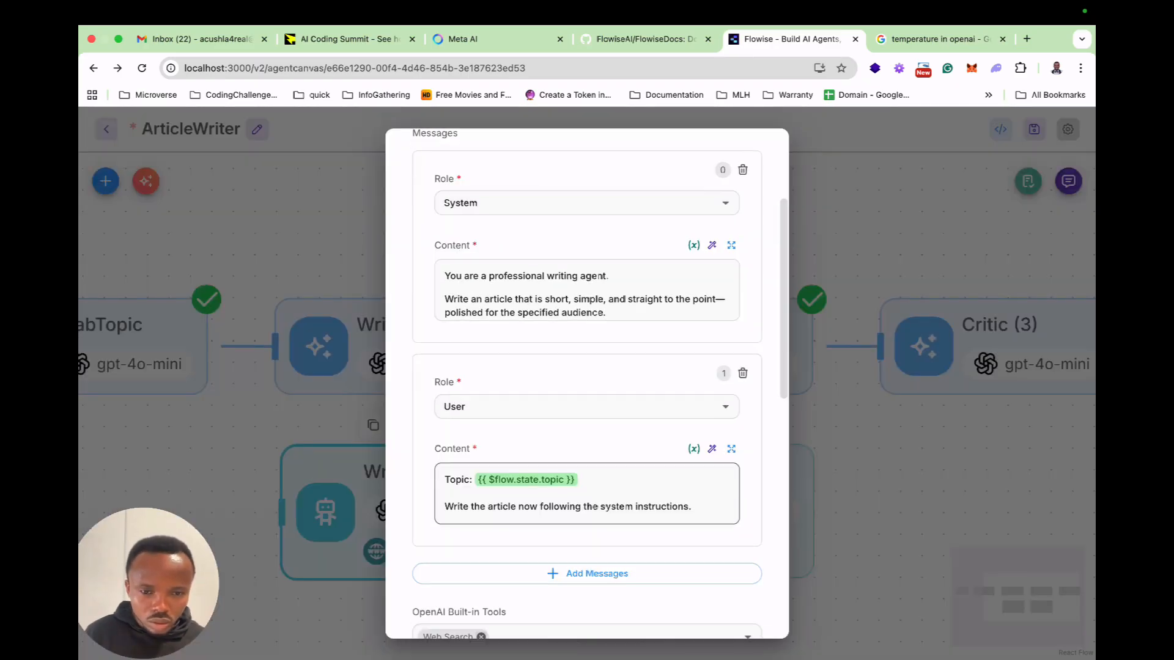
pyautogui.scroll(-6, 587, 384)
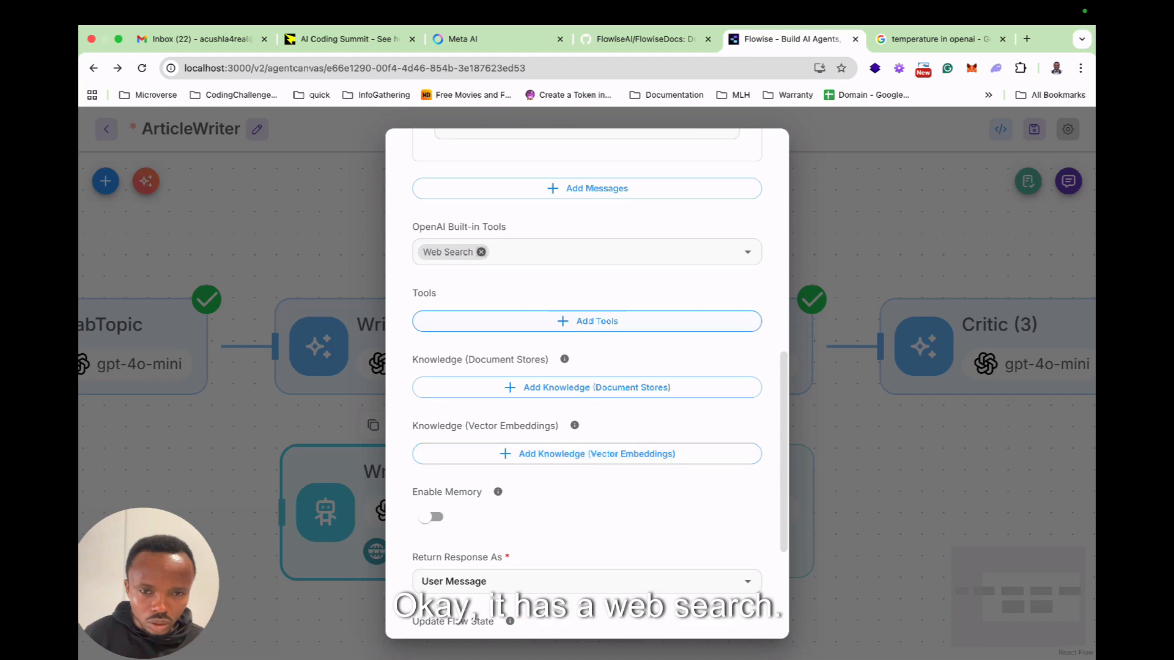
pyautogui.scroll(-3, 459, 621)
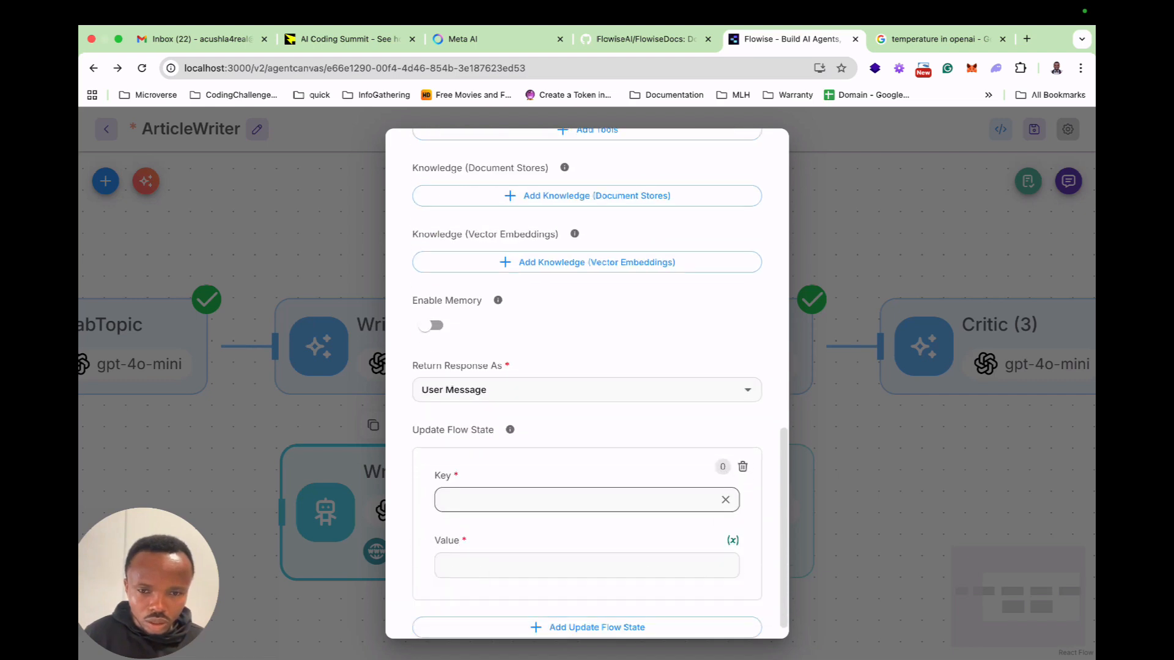
pyautogui.click(550, 499)
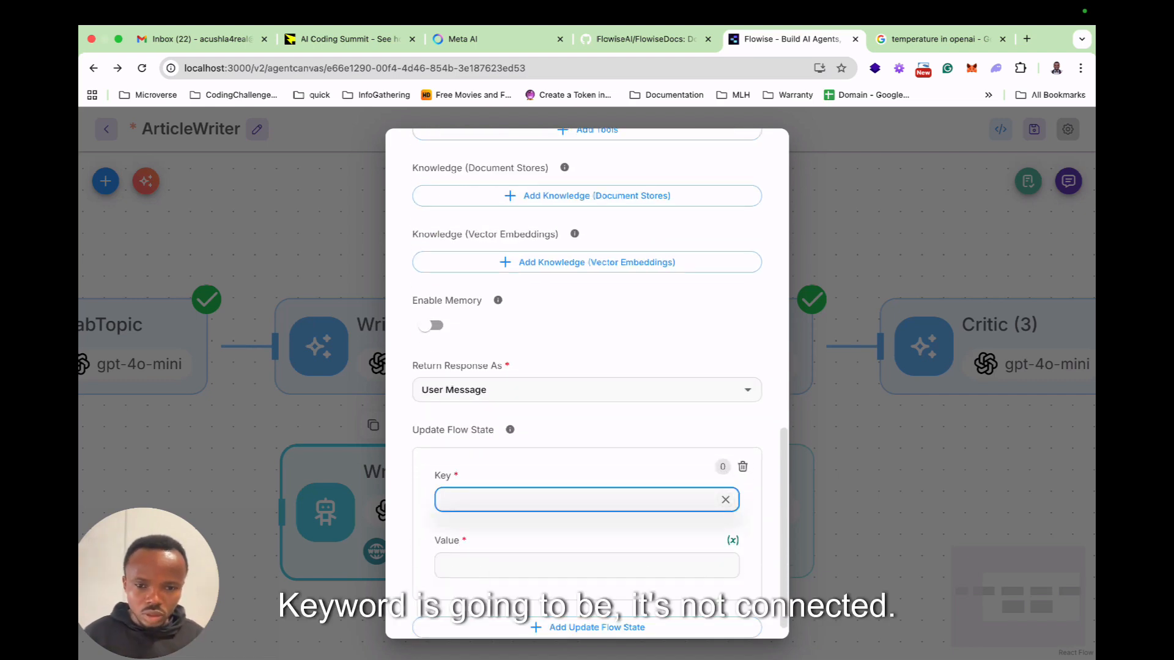
pyautogui.press('Escape')
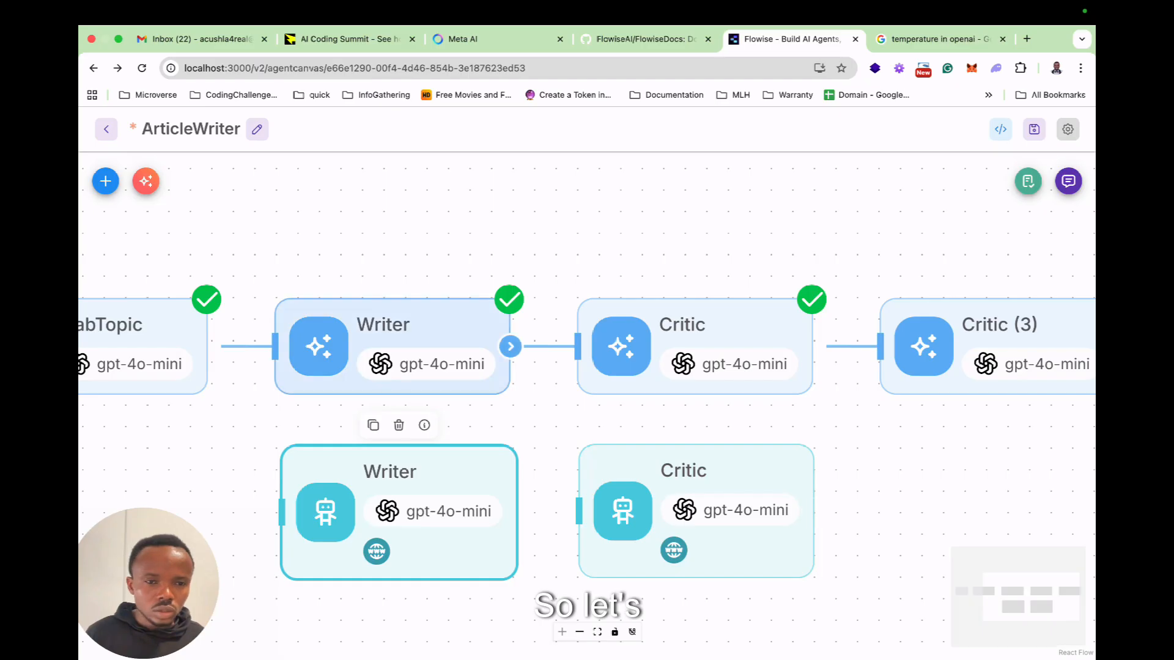
# Reroute GrabTopic through the Writer agent to the Critic agent, removing the links into the original Writer and Critic (3) nodes.
pyautogui.click(246, 346)
pyautogui.moveTo(208, 347); pyautogui.dragTo(281, 512)
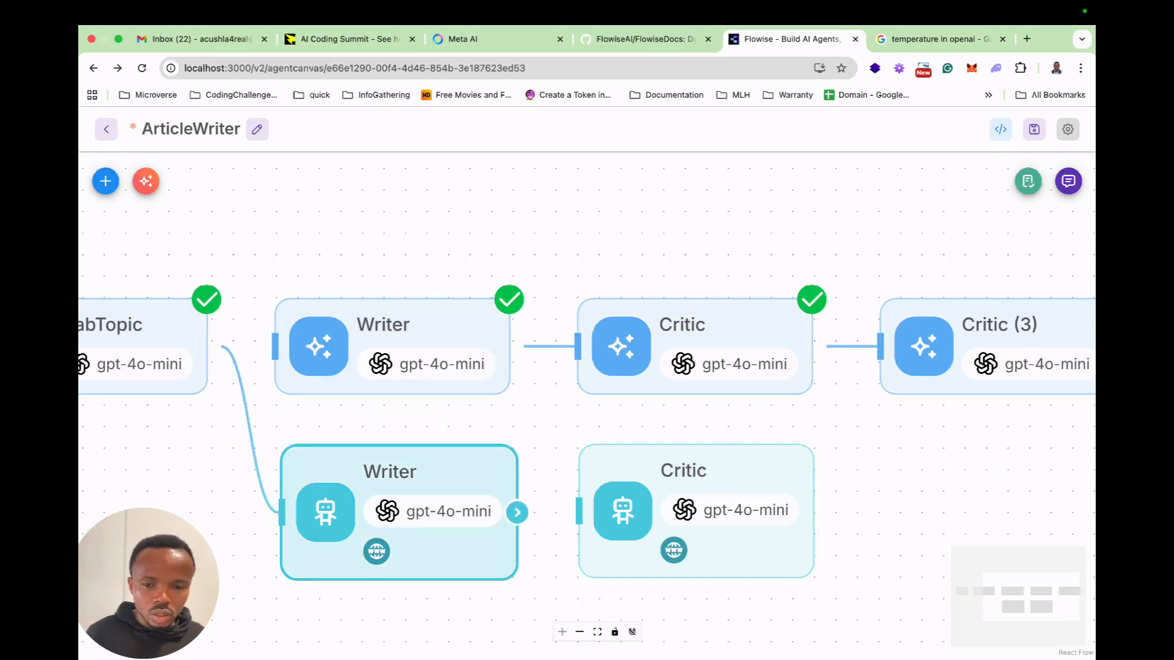
pyautogui.moveTo(517, 512); pyautogui.dragTo(578, 510)
pyautogui.click(851, 346)
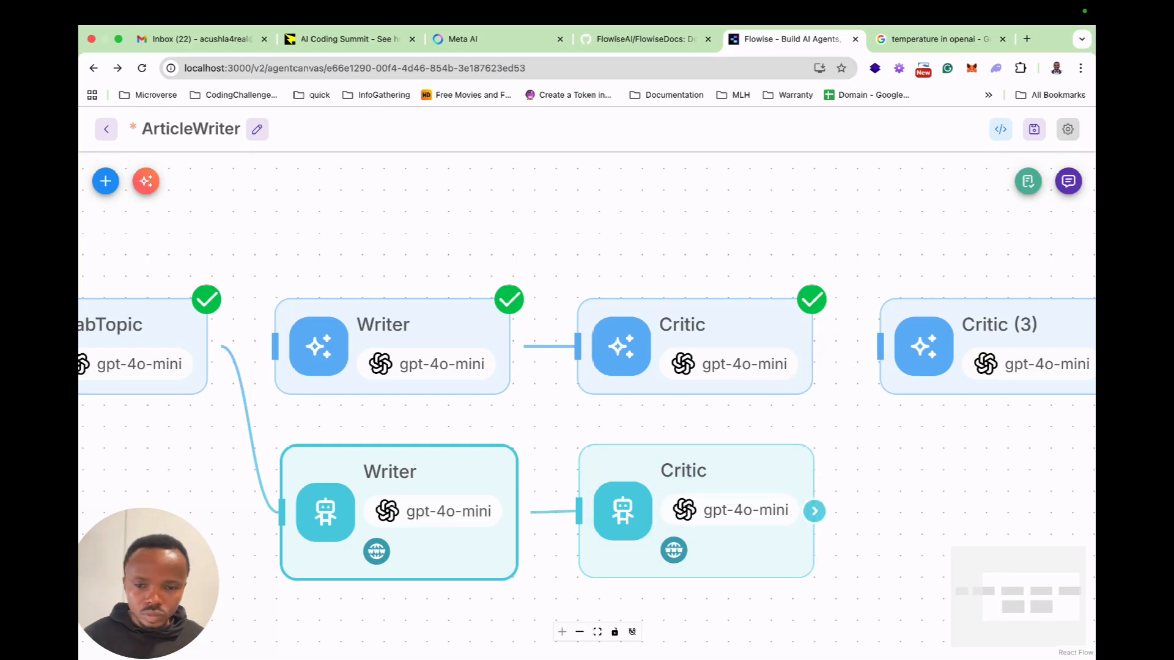
# Set the key of the Writer agent's flow state update to draft.
pyautogui.doubleClick(418, 489)
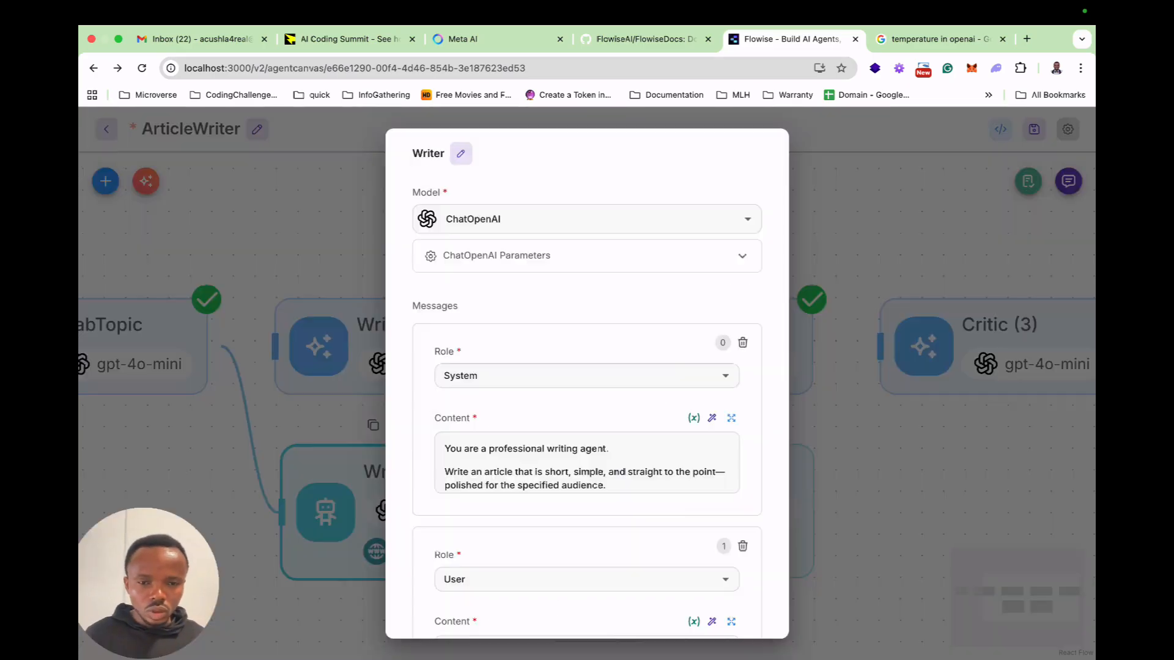
pyautogui.scroll(-15, 587, 465)
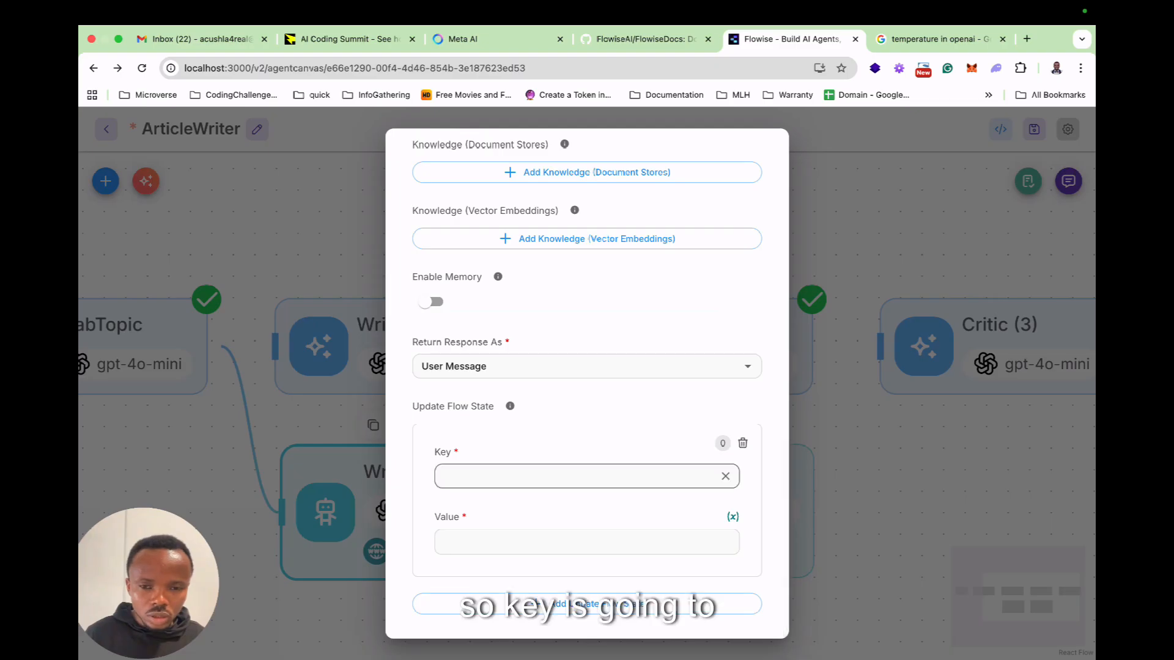
pyautogui.click(574, 476)
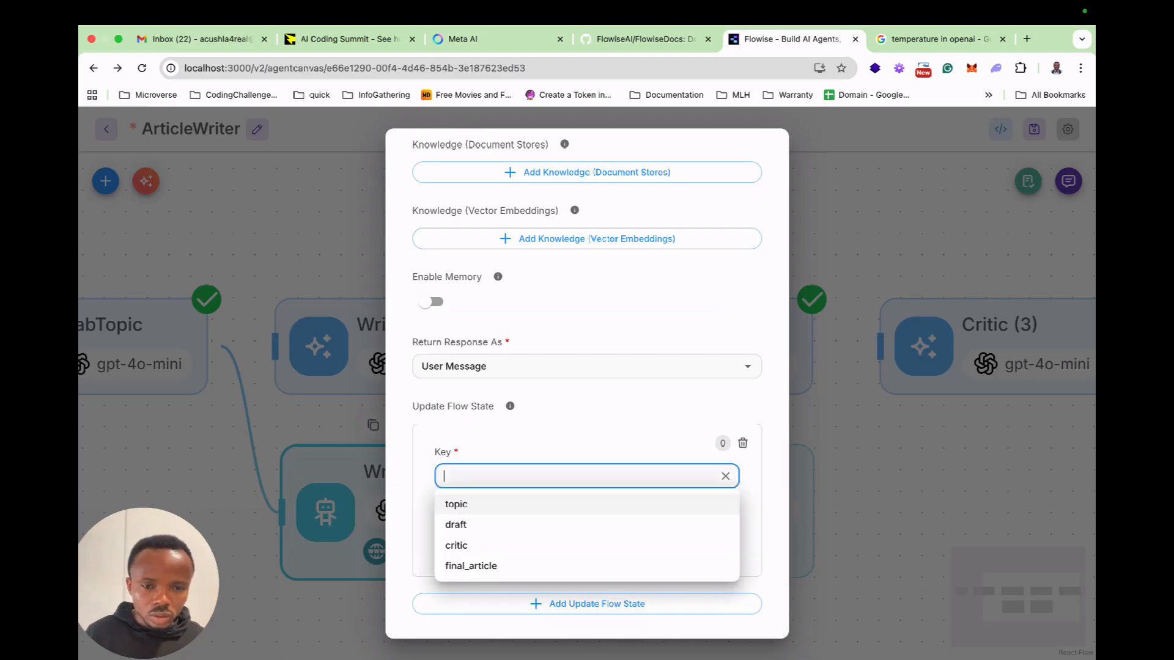
pyautogui.press('Down')
pyautogui.press('Down')
pyautogui.press('Up')
pyautogui.press('Return')
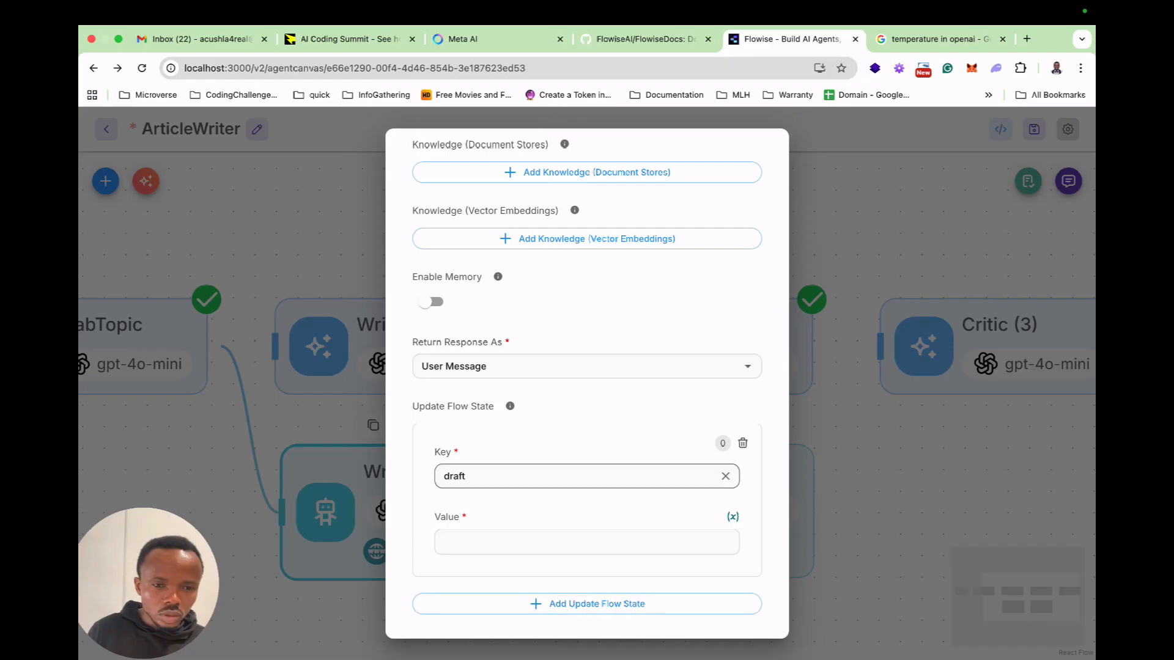
pyautogui.click(574, 476)
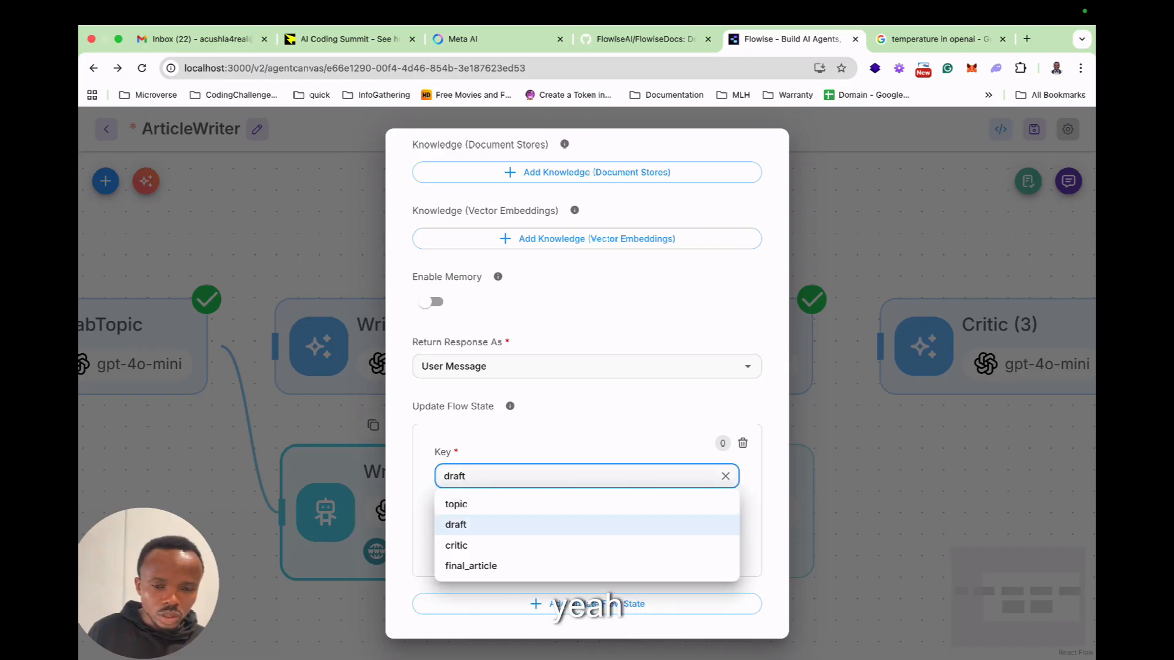
pyautogui.click(575, 524)
# Set the draft update's value to the Writer agent's own {{ output }} variable and close the node.
pyautogui.click(575, 542)
pyautogui.write('{{')
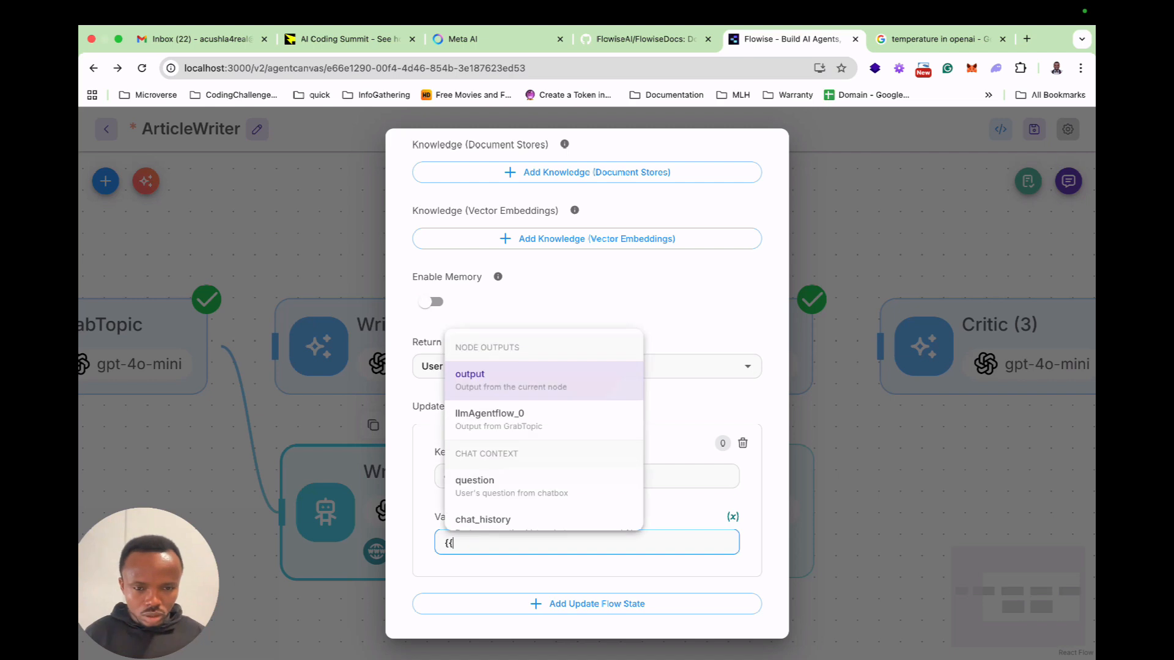
pyautogui.press('Return')
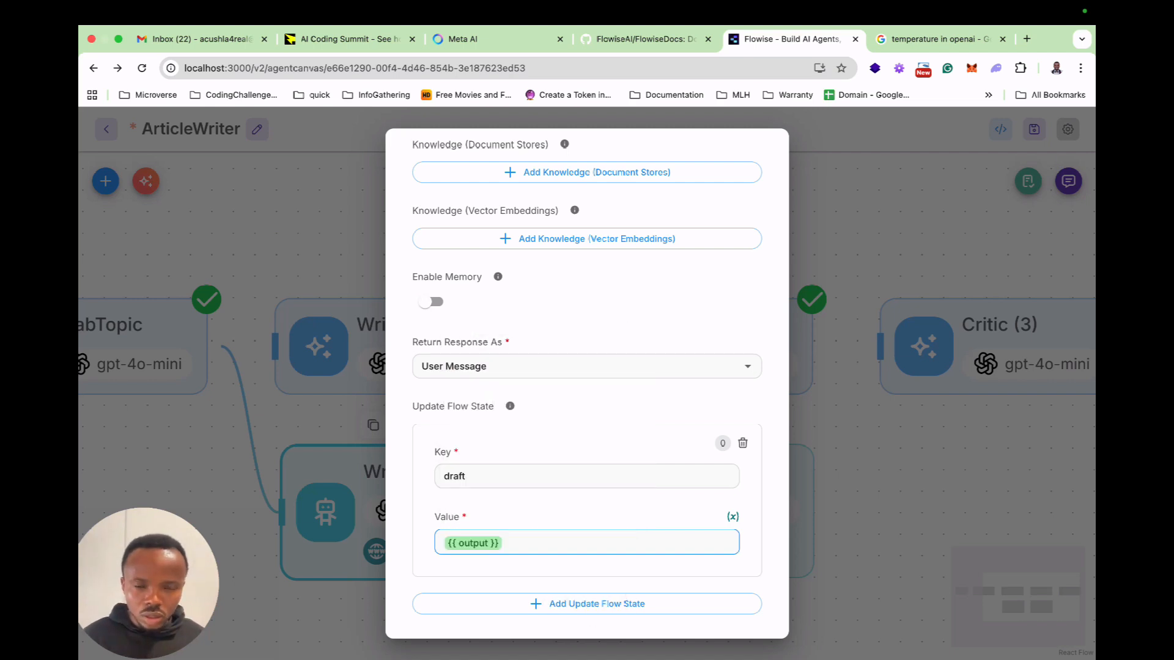
pyautogui.scroll(15, 587, 379)
pyautogui.click(847, 422)
# Set the Critic agent's flow state update to key critic with value {{ output }} and close the node.
pyautogui.doubleClick(612, 452)
pyautogui.scroll(-15, 591, 449)
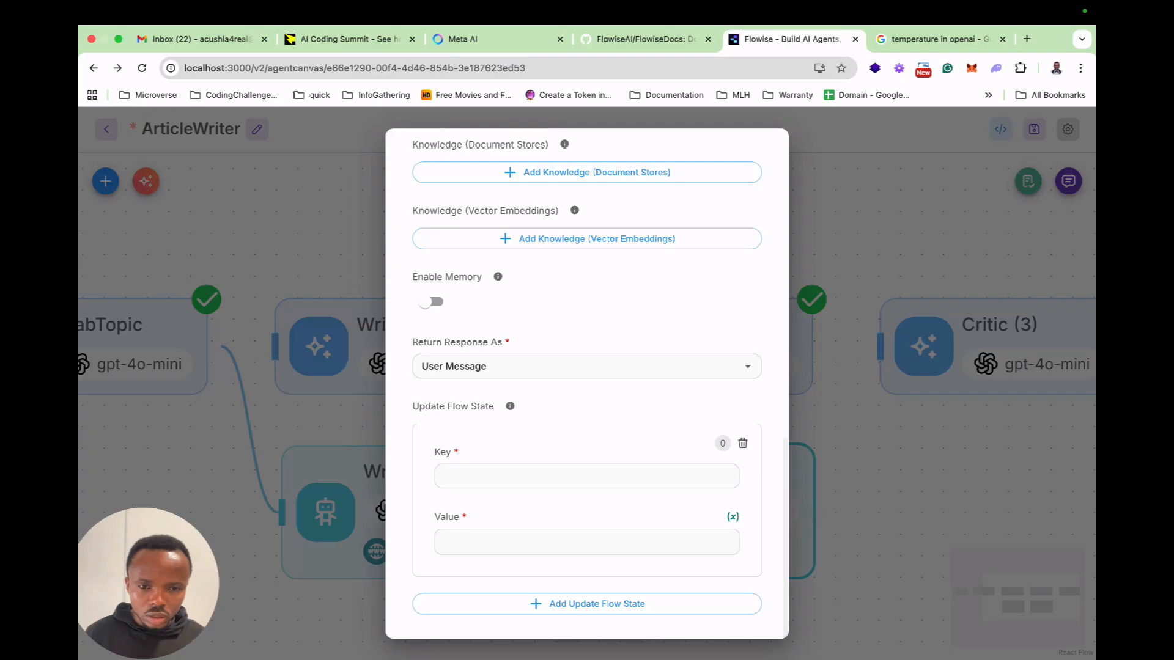
pyautogui.click(587, 476)
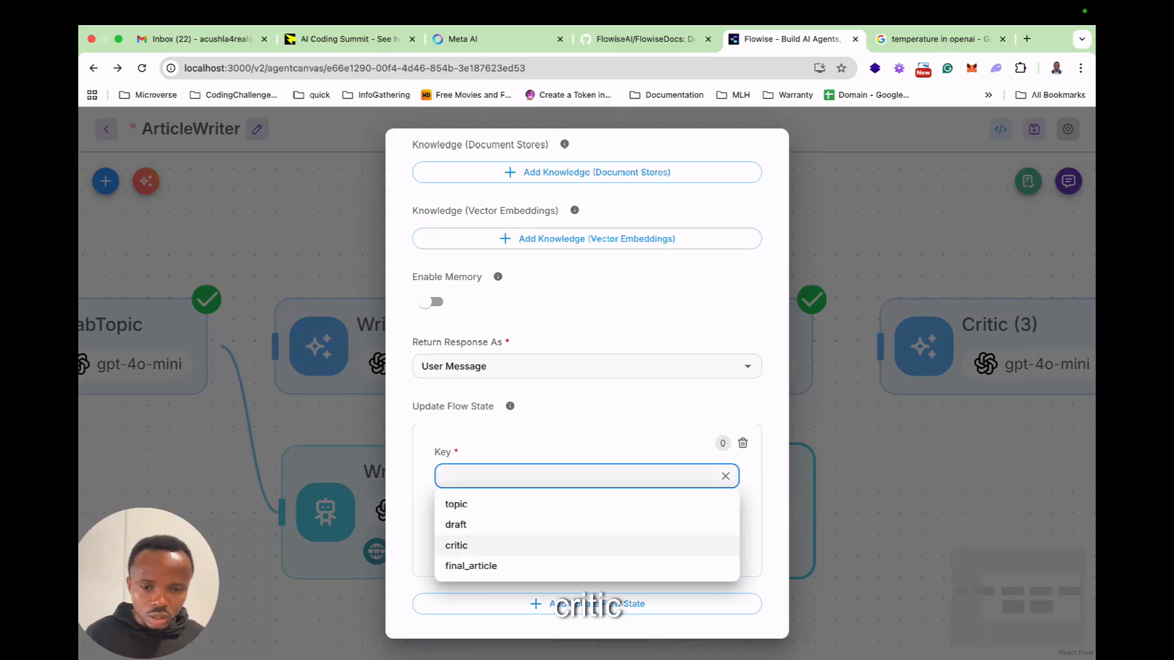
pyautogui.click(456, 546)
pyautogui.write('{{')
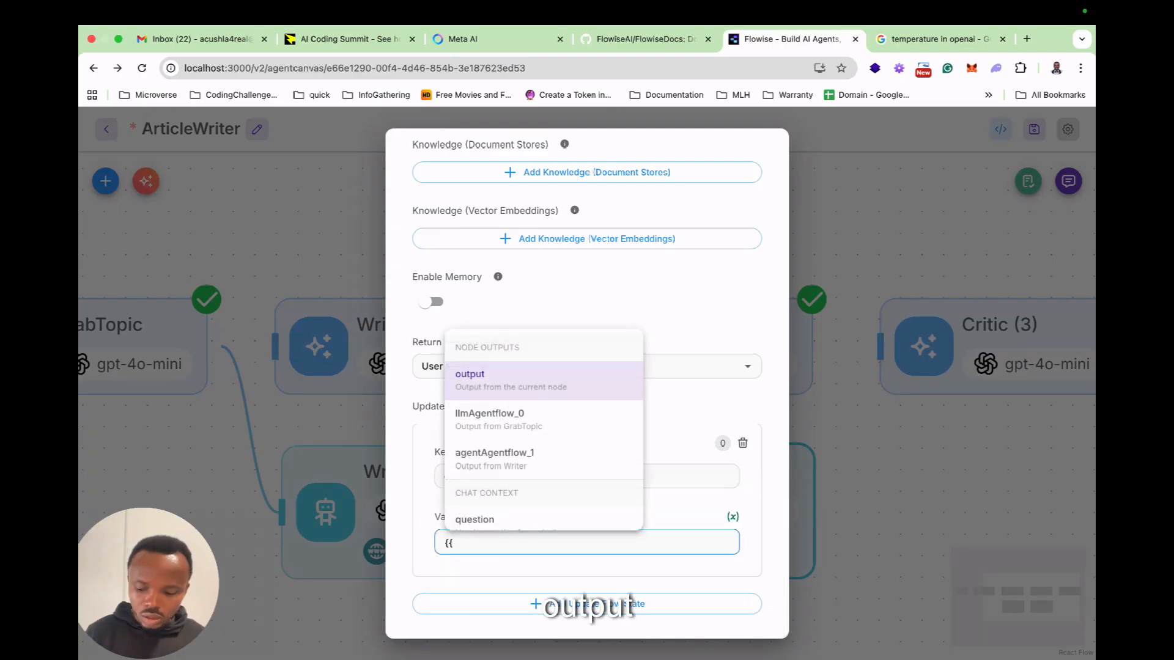
pyautogui.press('Return')
pyautogui.press('Escape')
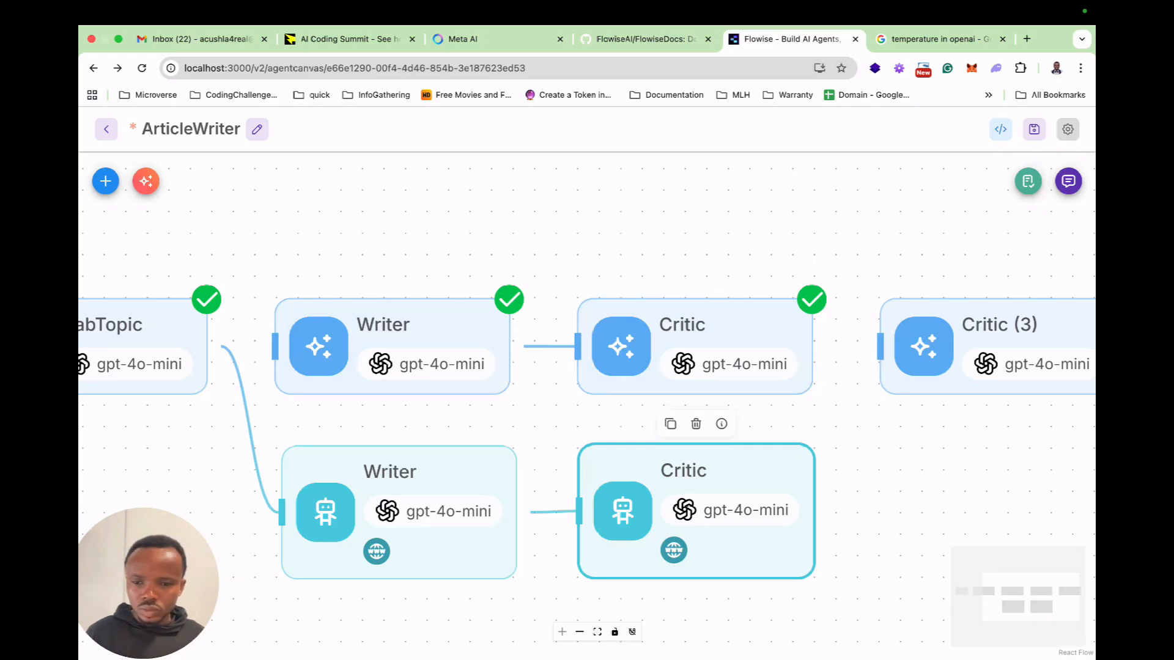
# Enter FinalArticle as the new name of the Critic (3) node.
pyautogui.moveTo(868, 437); pyautogui.dragTo(735, 437)
pyautogui.doubleClick(868, 333)
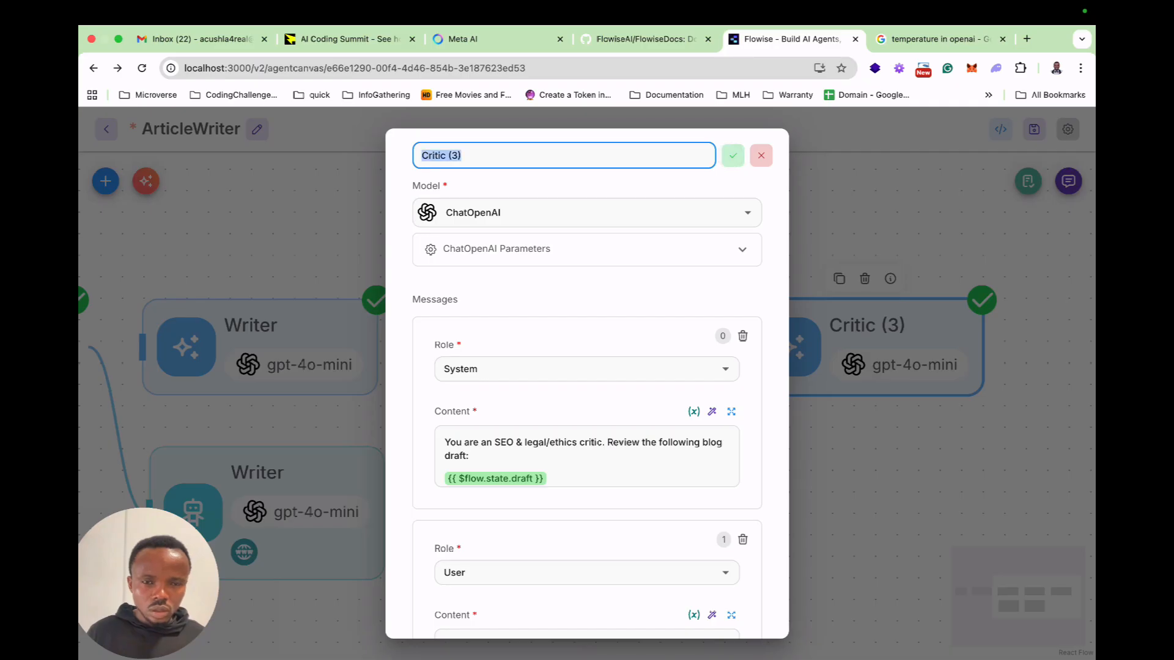
pyautogui.write('Fln')
pyautogui.press('BackSpace')
pyautogui.press('BackSpace')
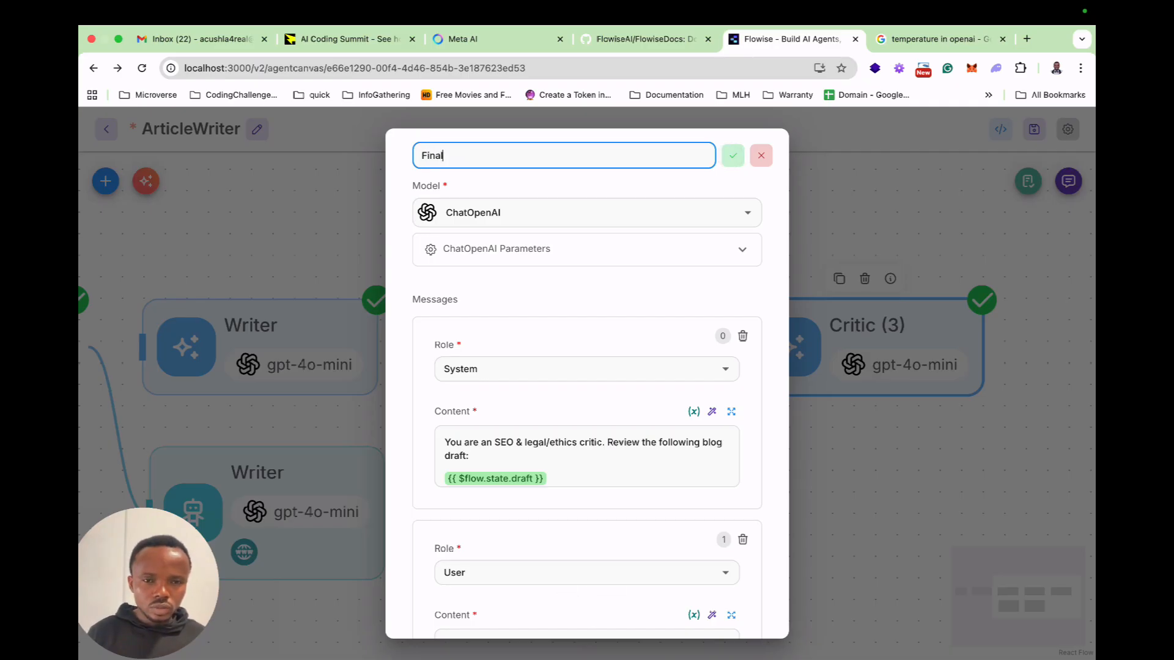
pyautogui.write('inalArticle')
# Switch to ChatGPT and copy the Revision – System Prompt from the Revision pass (Writer v2) section.
pyautogui.hotkey('ctrl', 'Left')
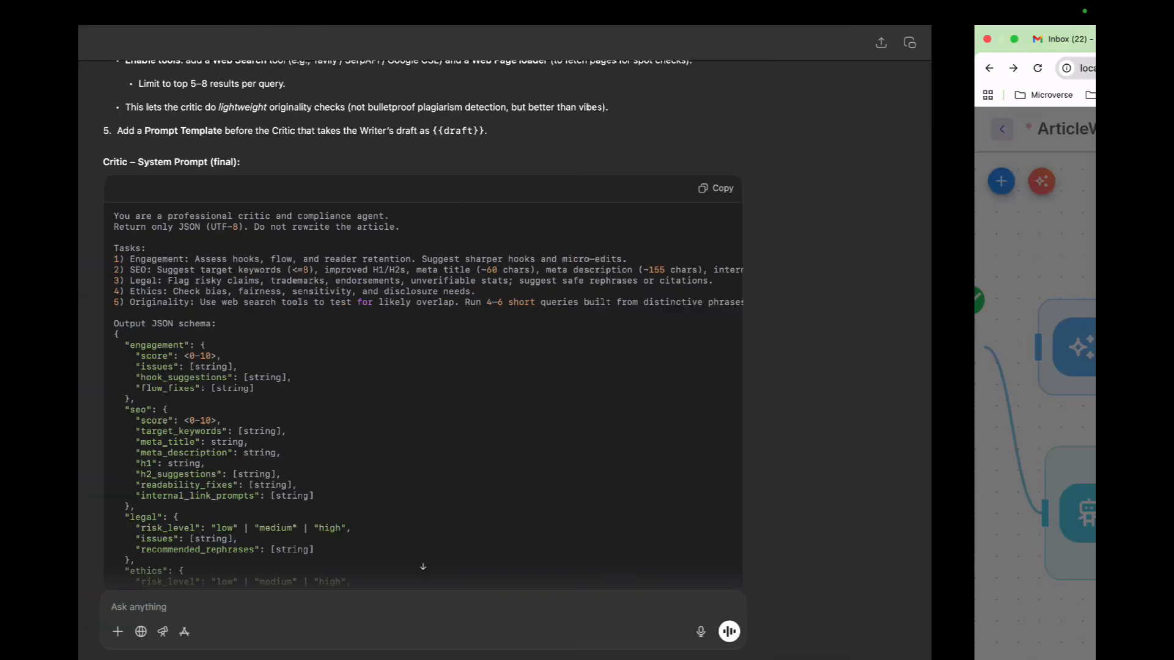
pyautogui.scroll(-12, 587, 369)
pyautogui.scroll(-5, 309, 149)
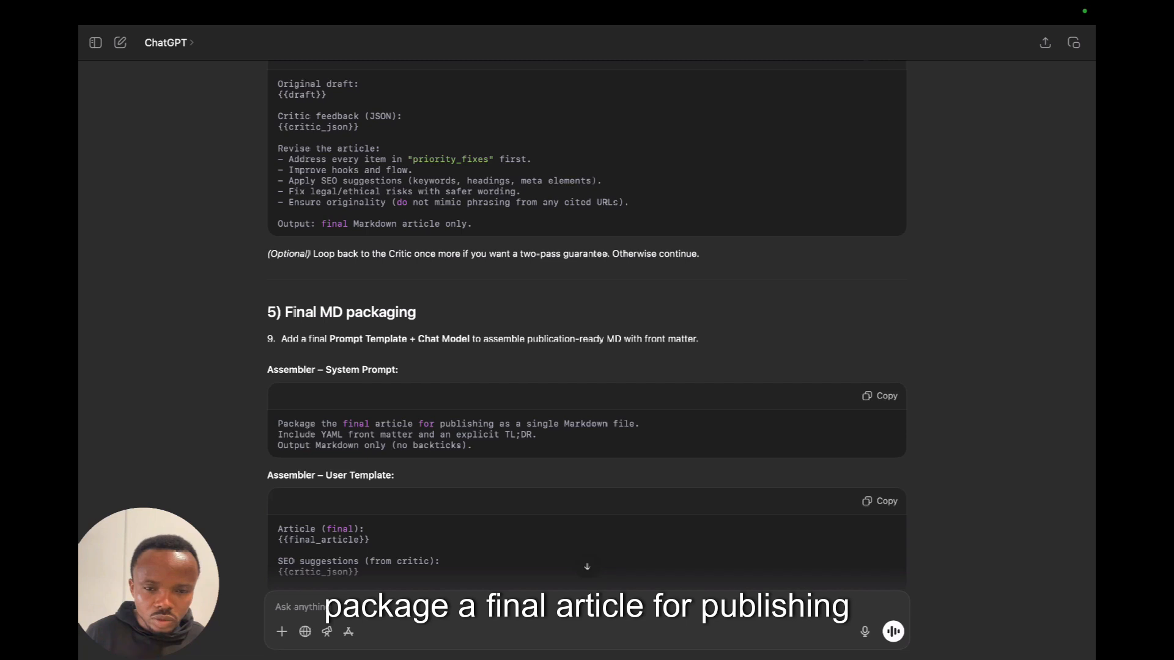
pyautogui.scroll(5, 586, 322)
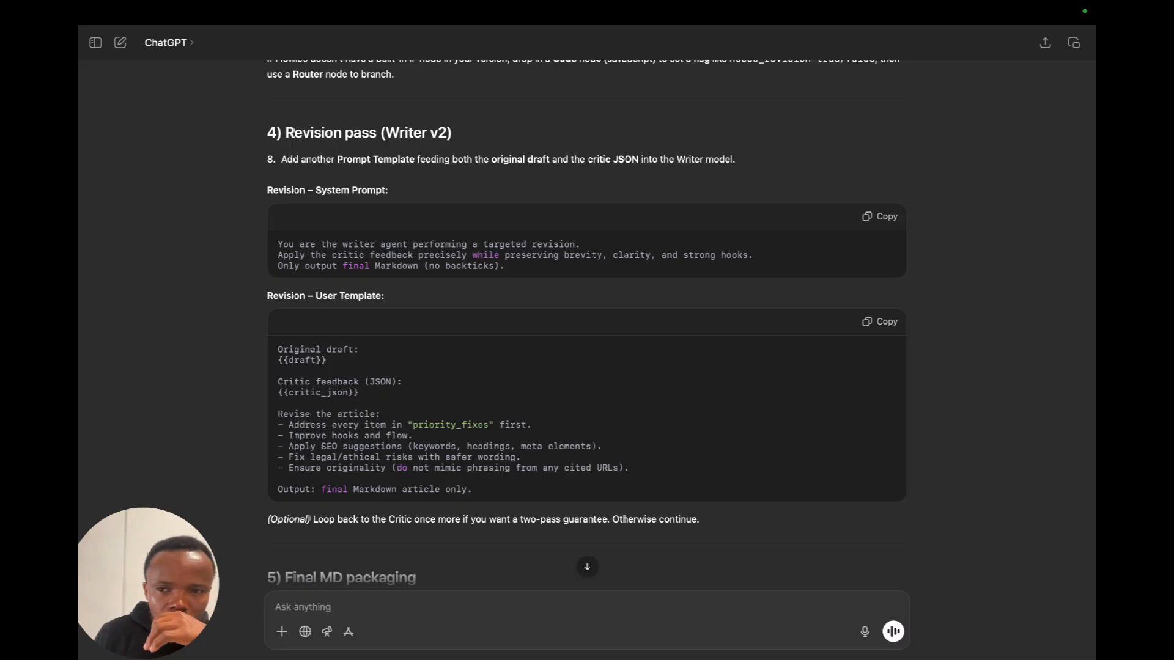
pyautogui.click(879, 216)
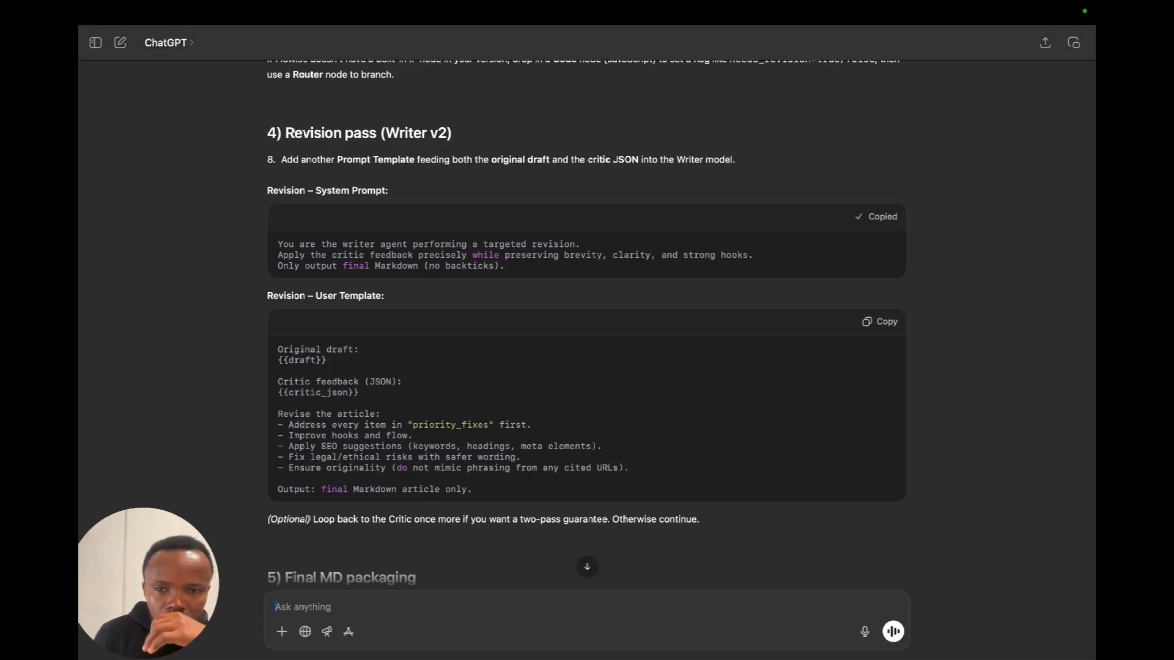
# Back in Flowise, replace the node's System message content with the copied revision prompt and save it.
pyautogui.hotkey('ctrl', 'Right')
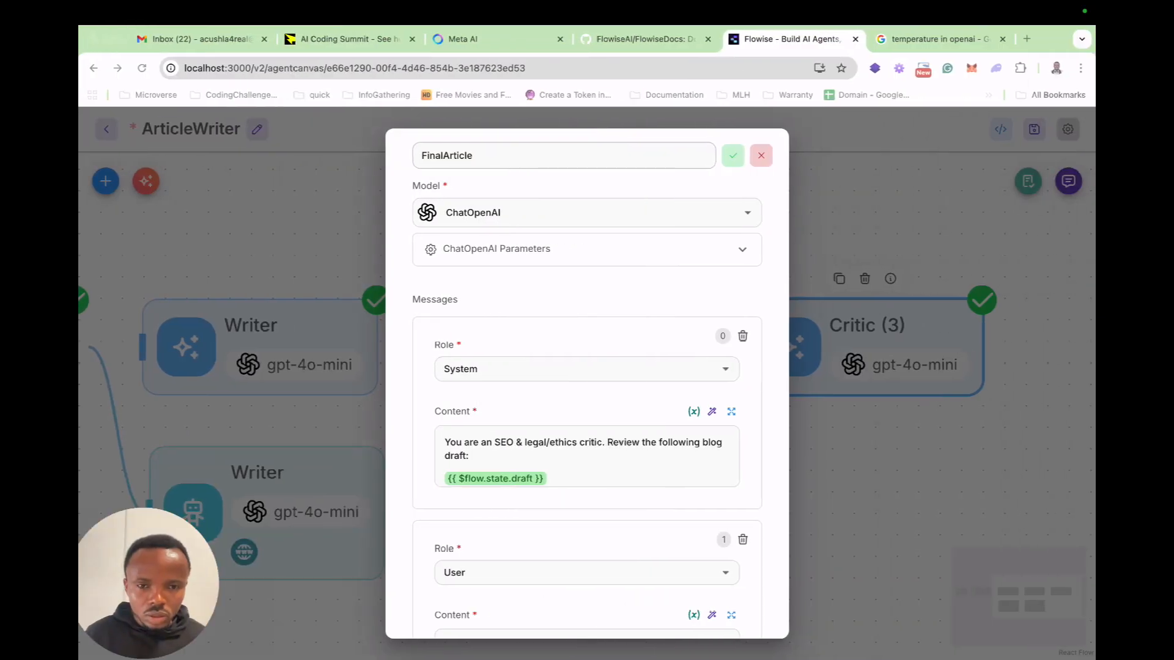
pyautogui.click(731, 412)
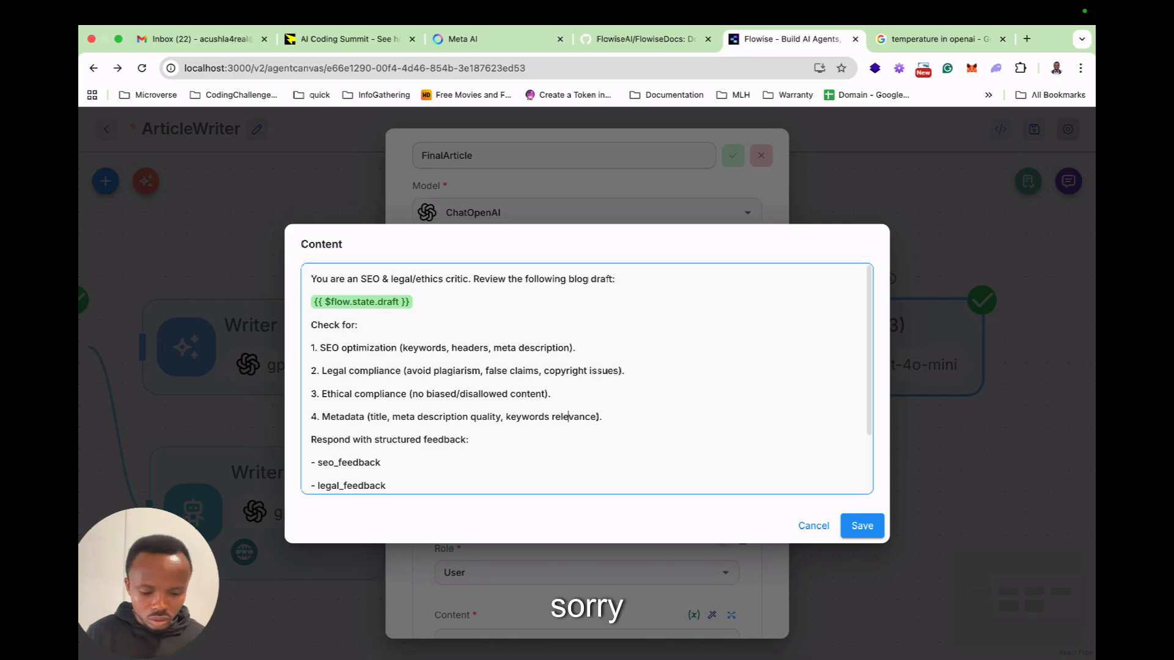
pyautogui.hotkey('ctrl', 'a')
pyautogui.hotkey('ctrl', 'v')
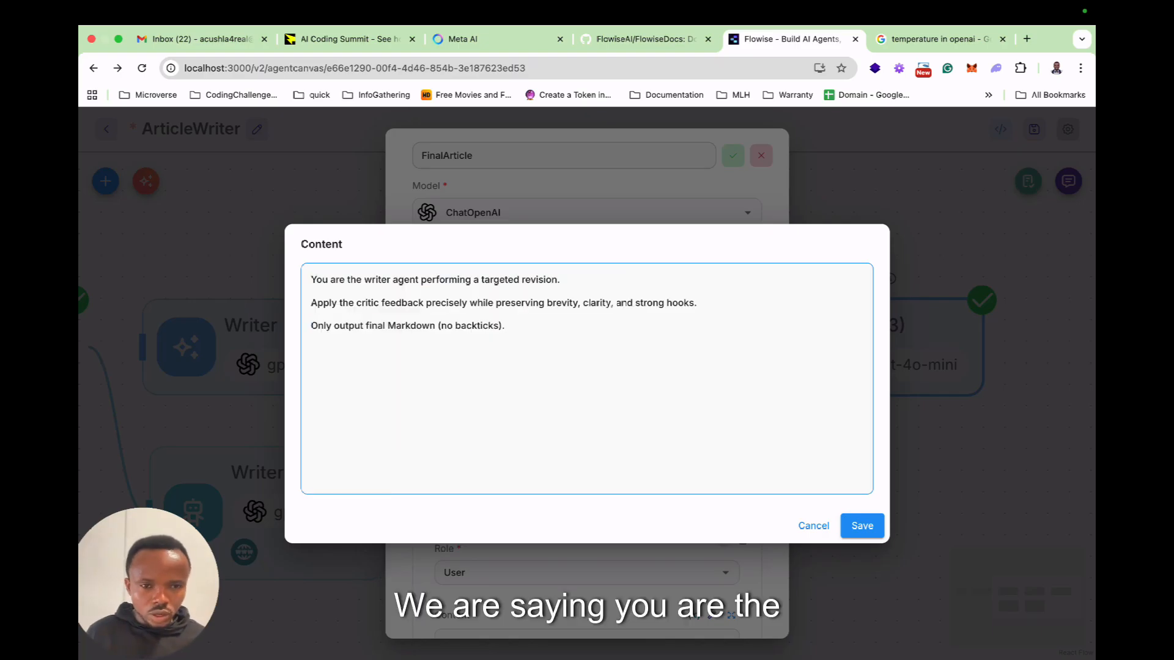
pyautogui.scroll(-1, 587, 373)
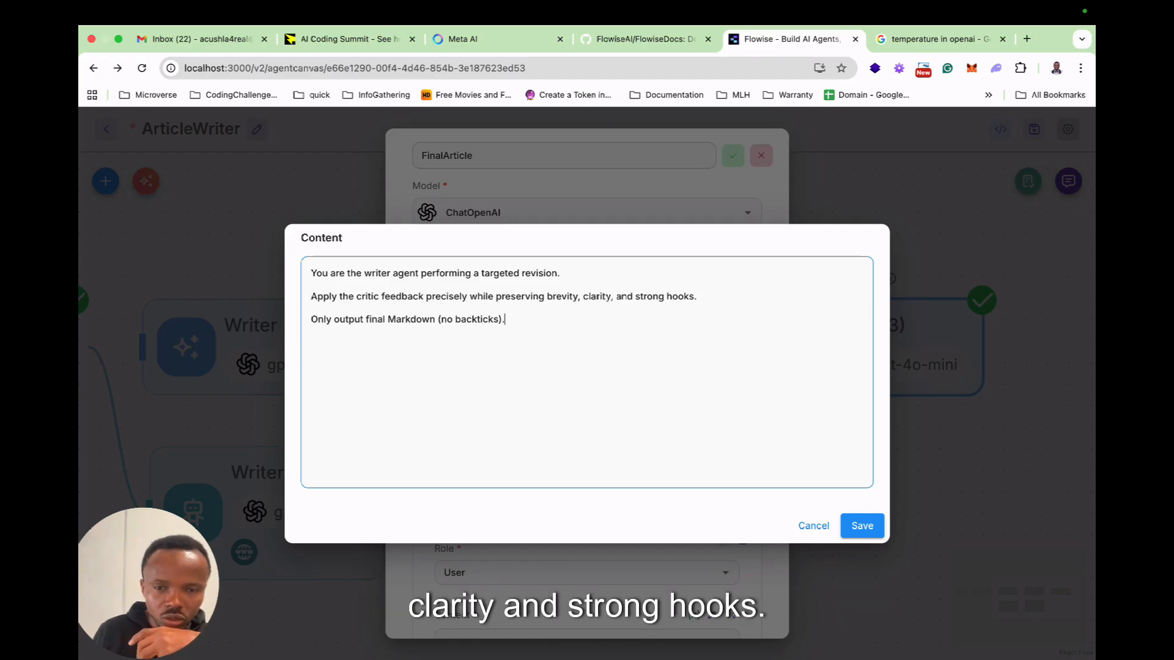
pyautogui.click(862, 526)
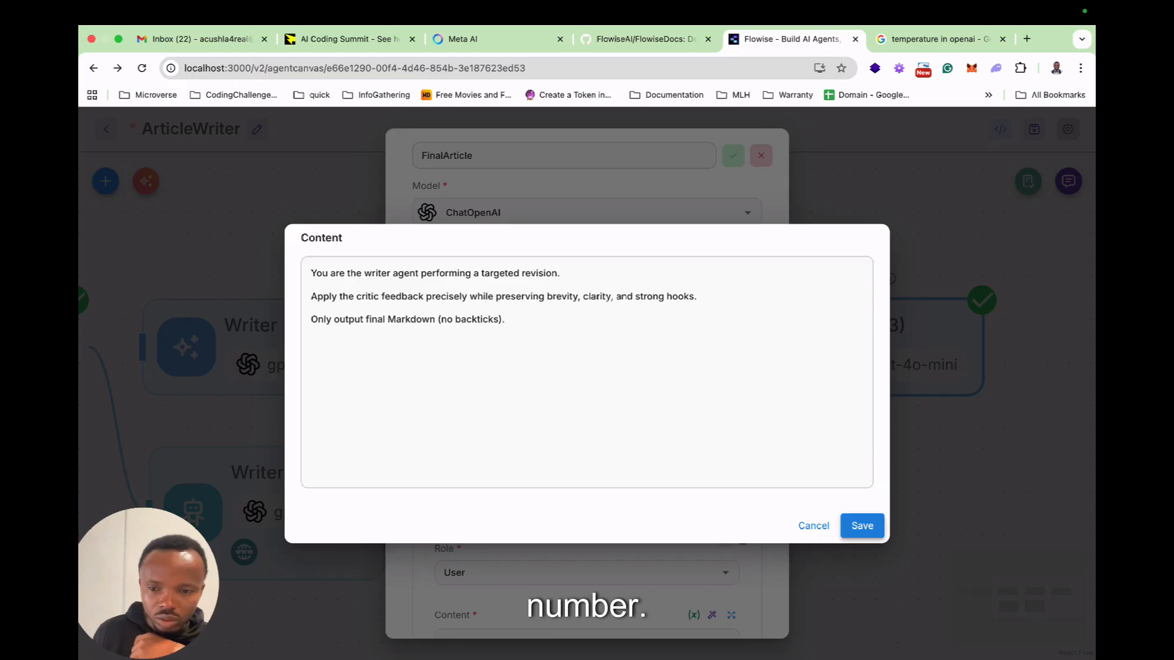
# Switch to ChatGPT and copy the Revision – User Template.
pyautogui.scroll(-3, 587, 385)
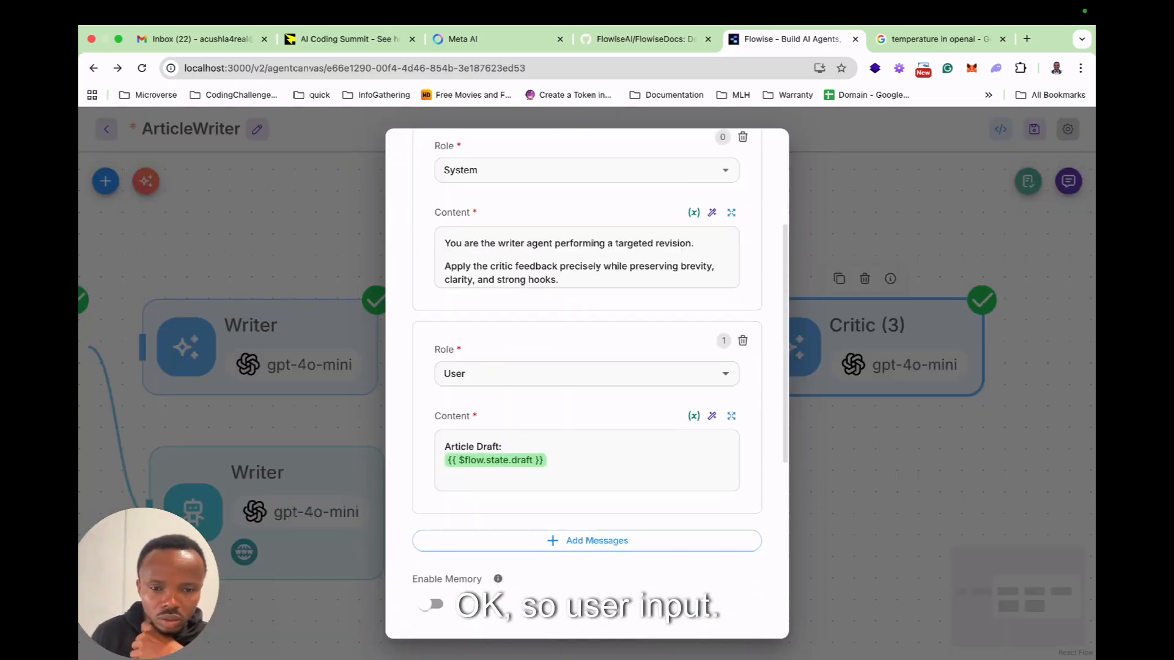
pyautogui.hotkey('ctrl', 'Left')
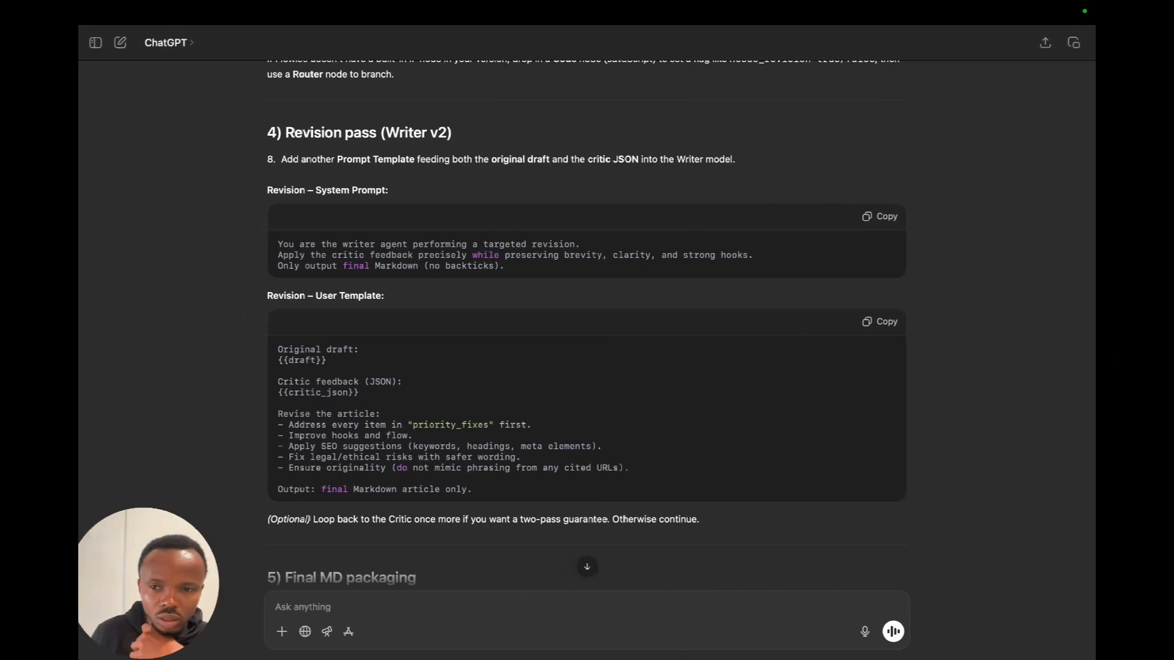
pyautogui.click(879, 321)
# Back in Flowise, replace the User message content with the copied revision template.
pyautogui.hotkey('ctrl', 'Right')
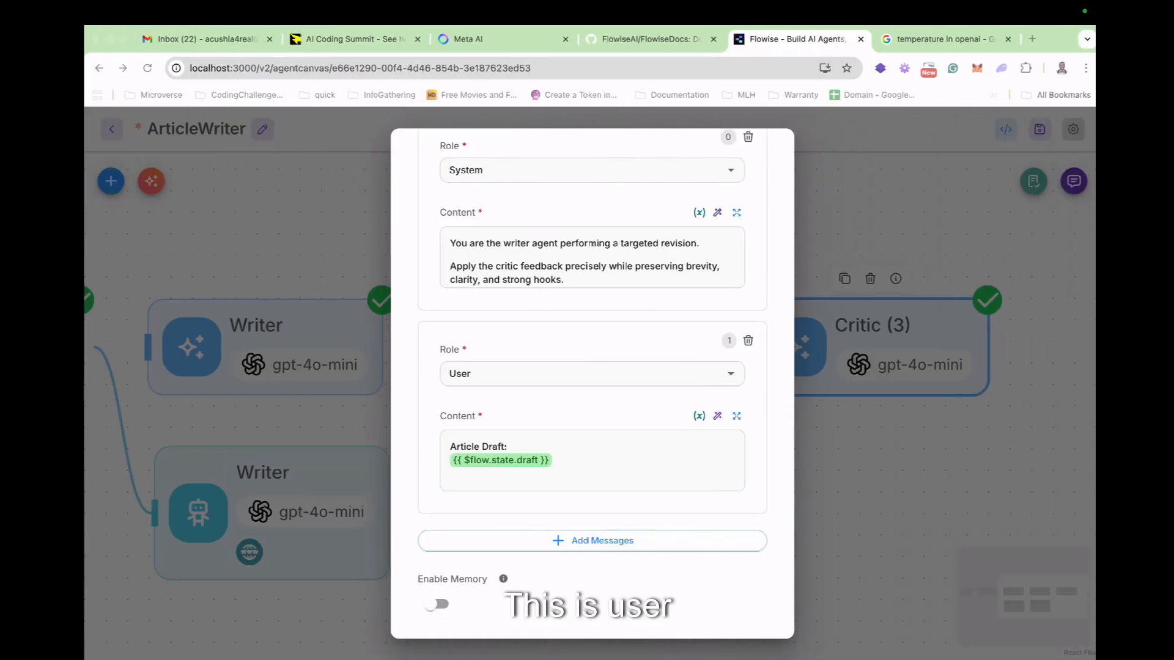
pyautogui.click(732, 416)
pyautogui.press('super+a')
pyautogui.press('BackSpace')
pyautogui.hotkey('ctrl', 'v')
pyautogui.scroll(1, 587, 379)
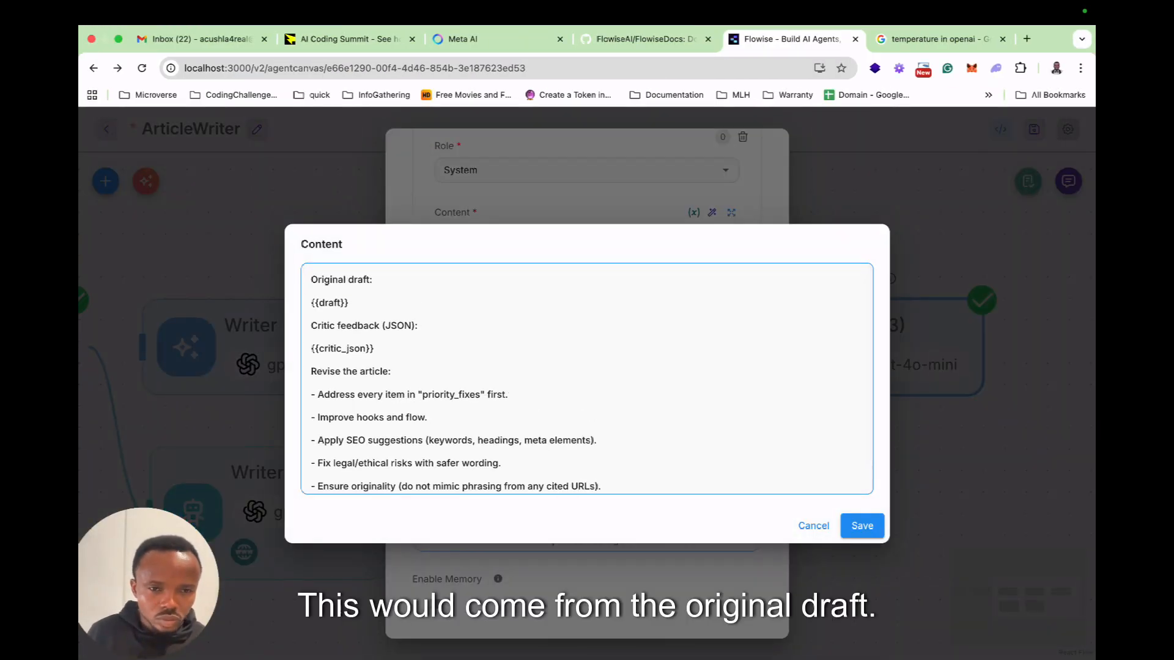
# Replace the {{draft}} placeholder under Original draft with the $flow.state.draft variable.
pyautogui.doubleClick(330, 303)
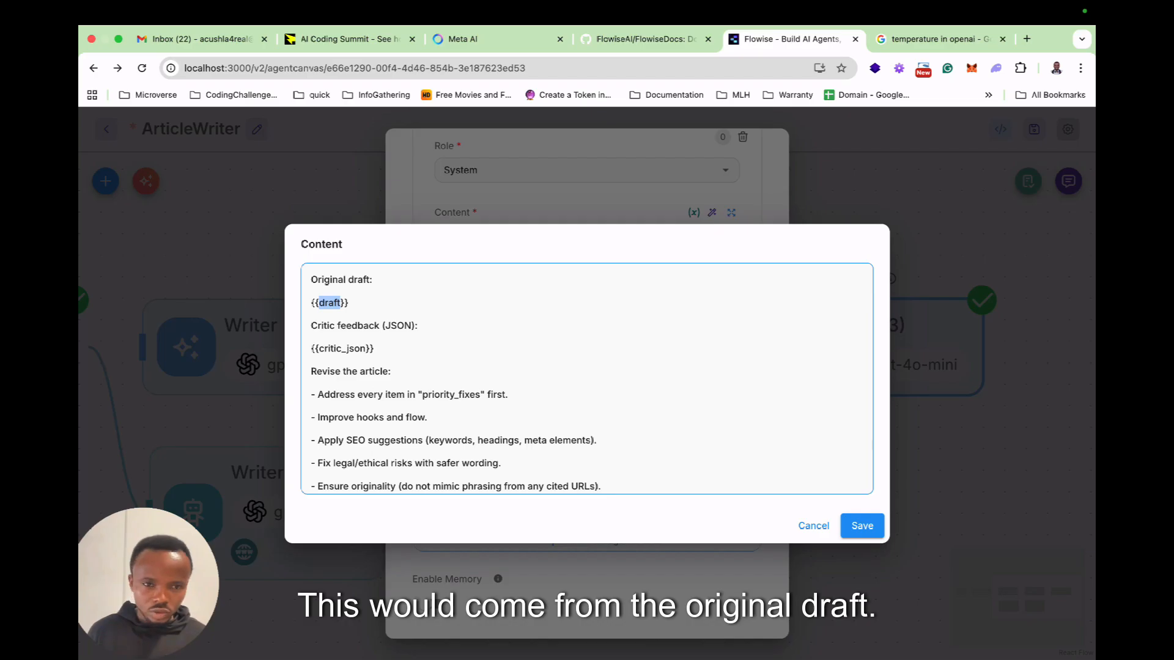
pyautogui.press('Right')
pyautogui.press('Right')
pyautogui.press('BackSpace')
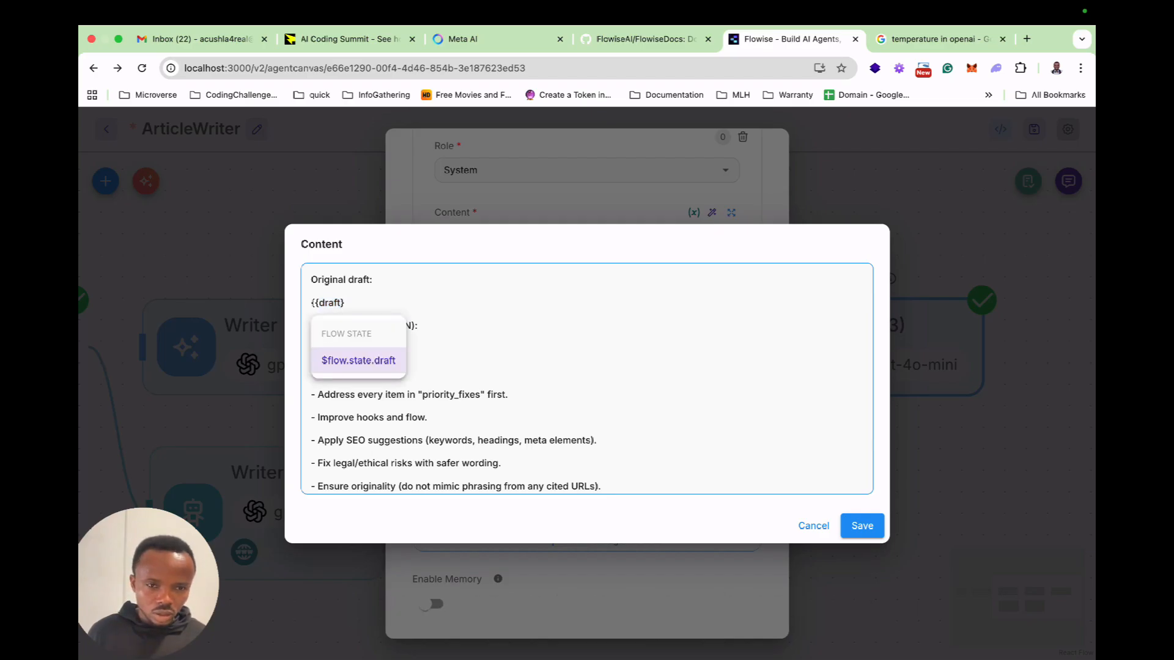
pyautogui.press('Return')
# Replace the {{critic_json}} placeholder under Critic feedback with the $flow.state.critic variable.
pyautogui.doubleClick(342, 348)
pyautogui.press('BackSpace')
pyautogui.write('flo')
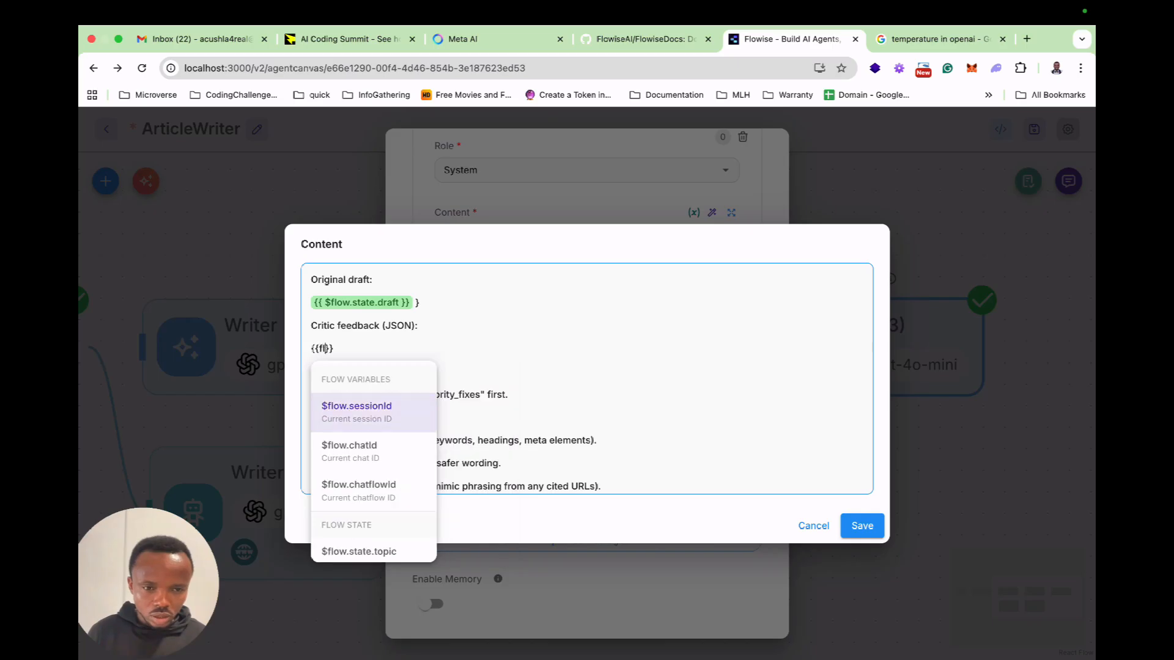
pyautogui.press('Down')
pyautogui.press('Down')
pyautogui.press('Down')
pyautogui.press('Down')
pyautogui.press('Down')
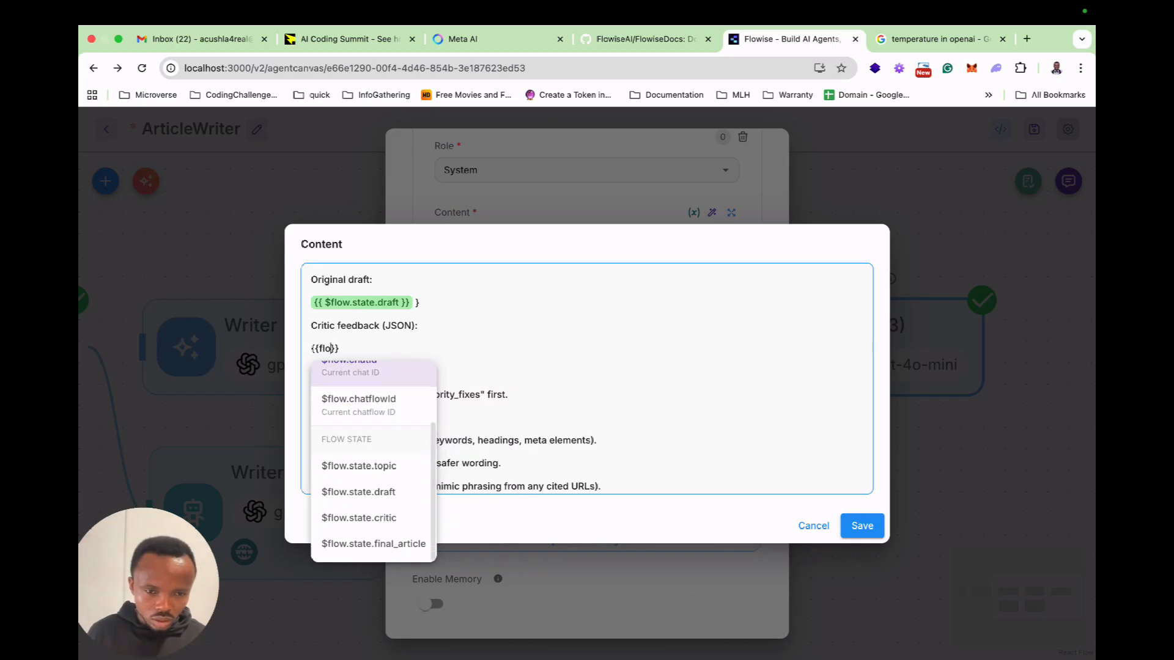
pyautogui.press('Return')
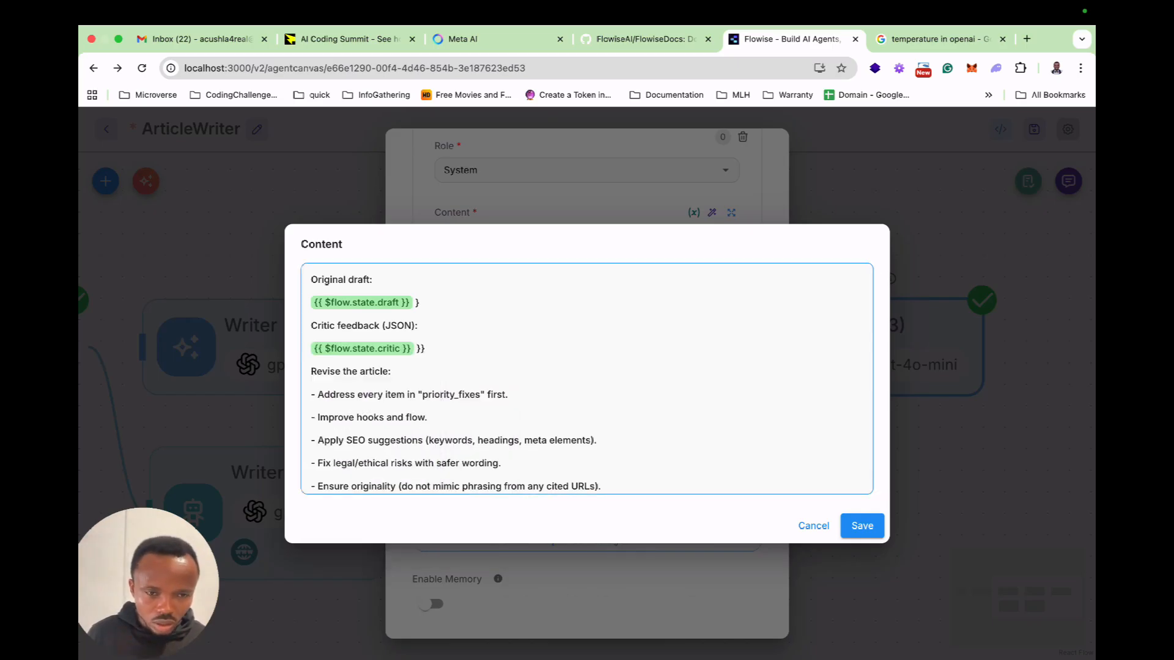
# Remove the leftover closing braces after both variables and save the User message content.
pyautogui.scroll(-1, 587, 379)
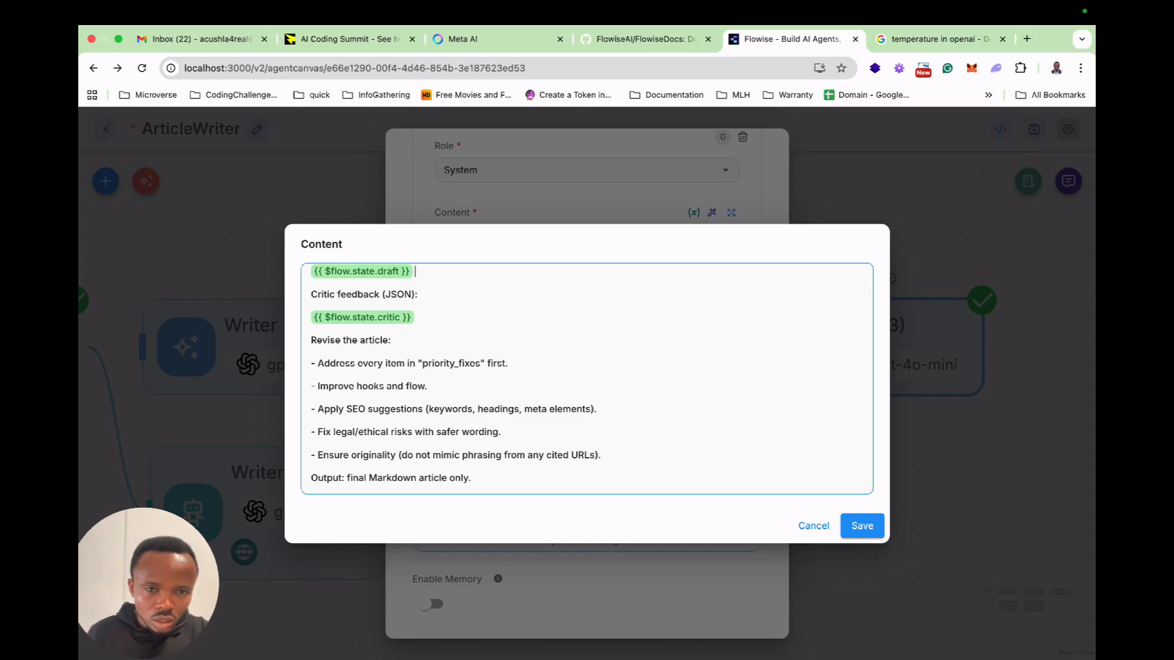
pyautogui.scroll(1, 587, 379)
pyautogui.scroll(-1, 587, 379)
pyautogui.click(862, 525)
# Try to choose a key for the node's flow state update.
pyautogui.scroll(-5, 586, 460)
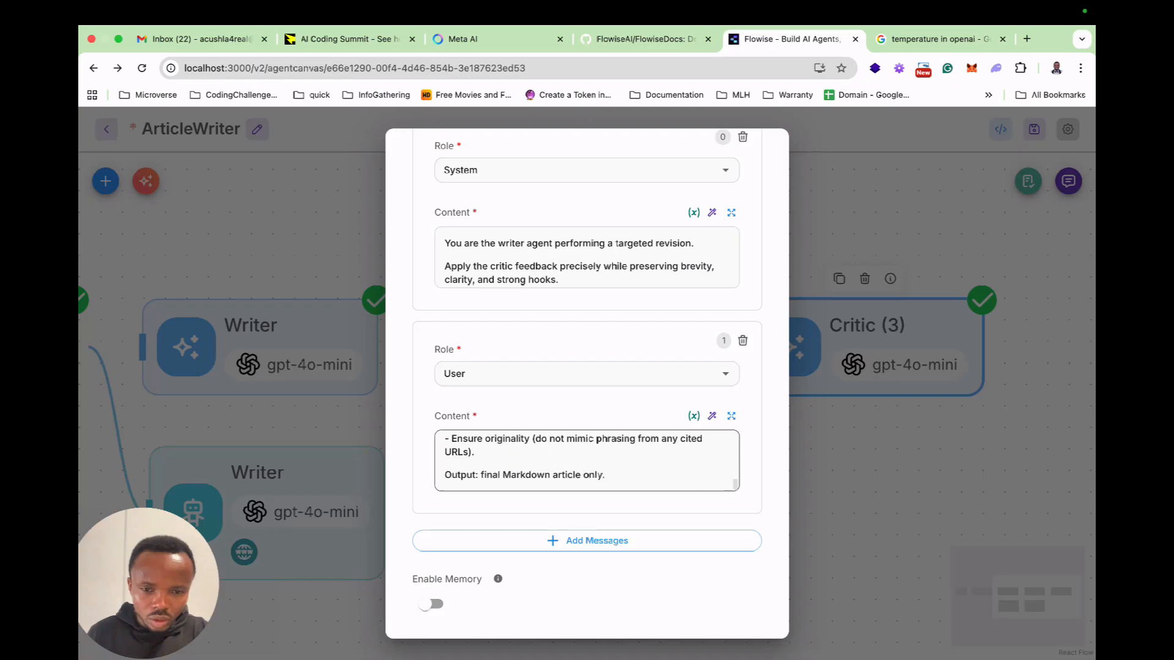
pyautogui.scroll(-5, 587, 460)
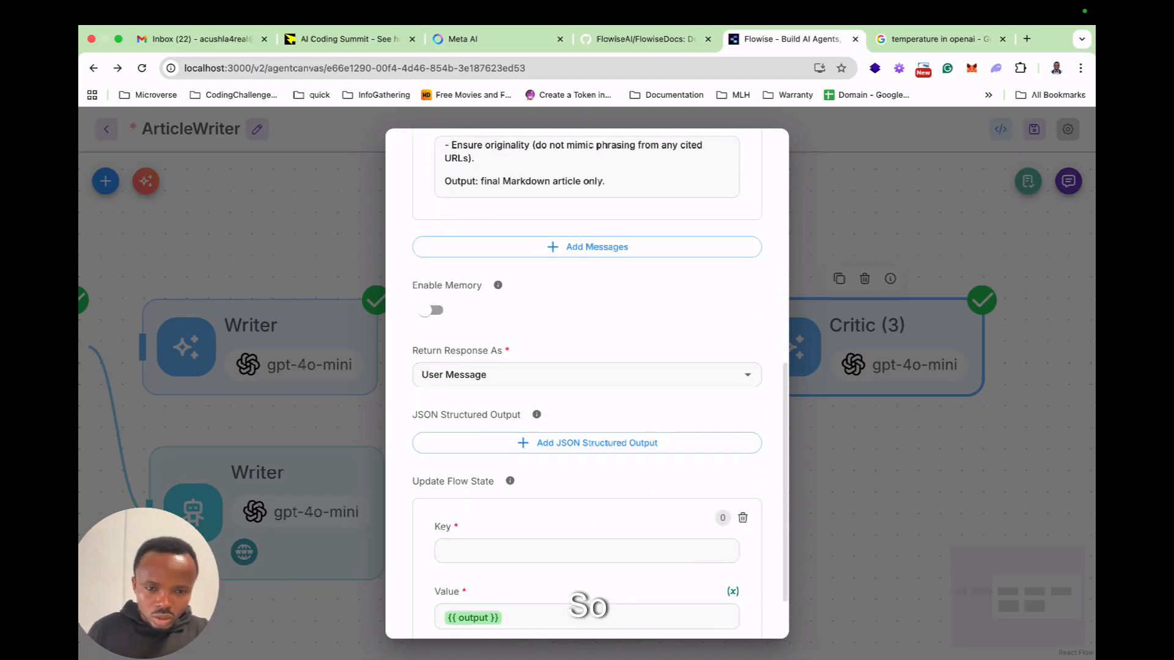
pyautogui.scroll(-1, 587, 428)
pyautogui.click(587, 476)
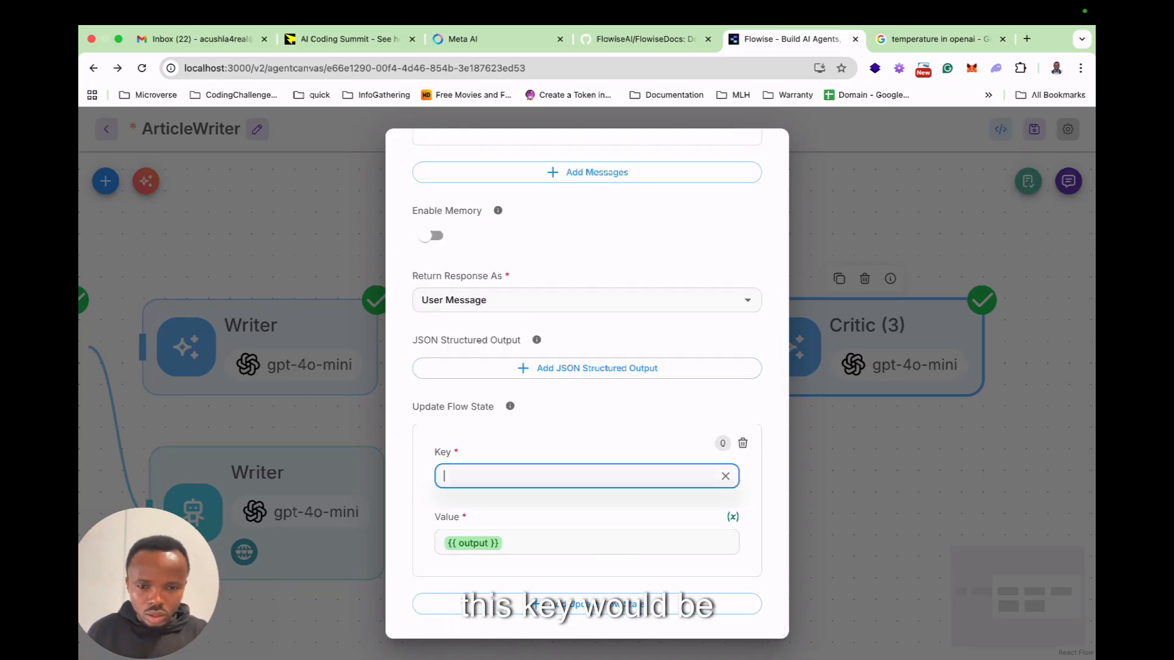
pyautogui.click(726, 476)
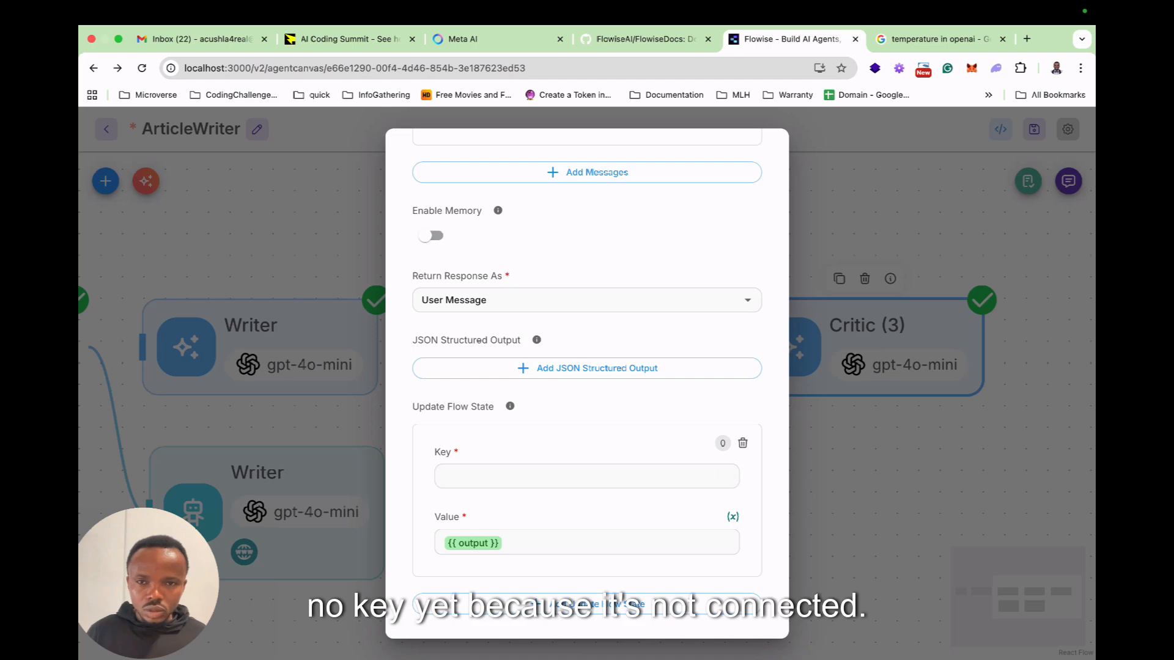
# Close the node's settings and connect the Critic agent's output to the Critic (3) node.
pyautogui.click(868, 473)
pyautogui.moveTo(682, 511); pyautogui.dragTo(746, 346)
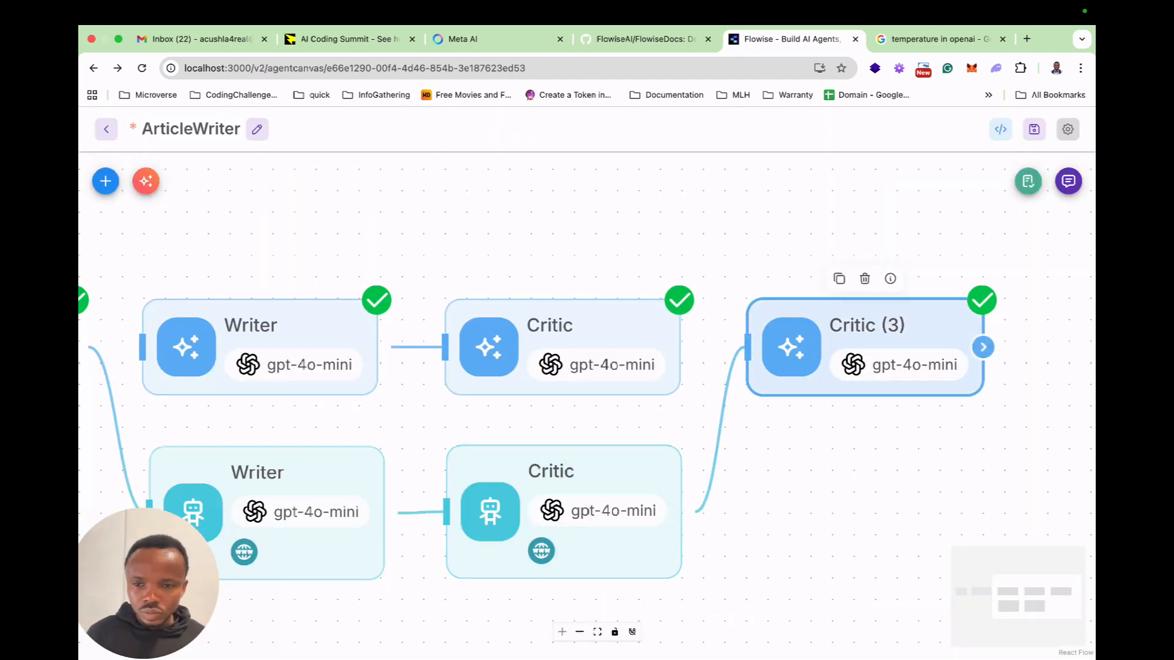
# Rename the Critic (3) node to FinalWriter.
pyautogui.doubleClick(864, 346)
pyautogui.press('super+a')
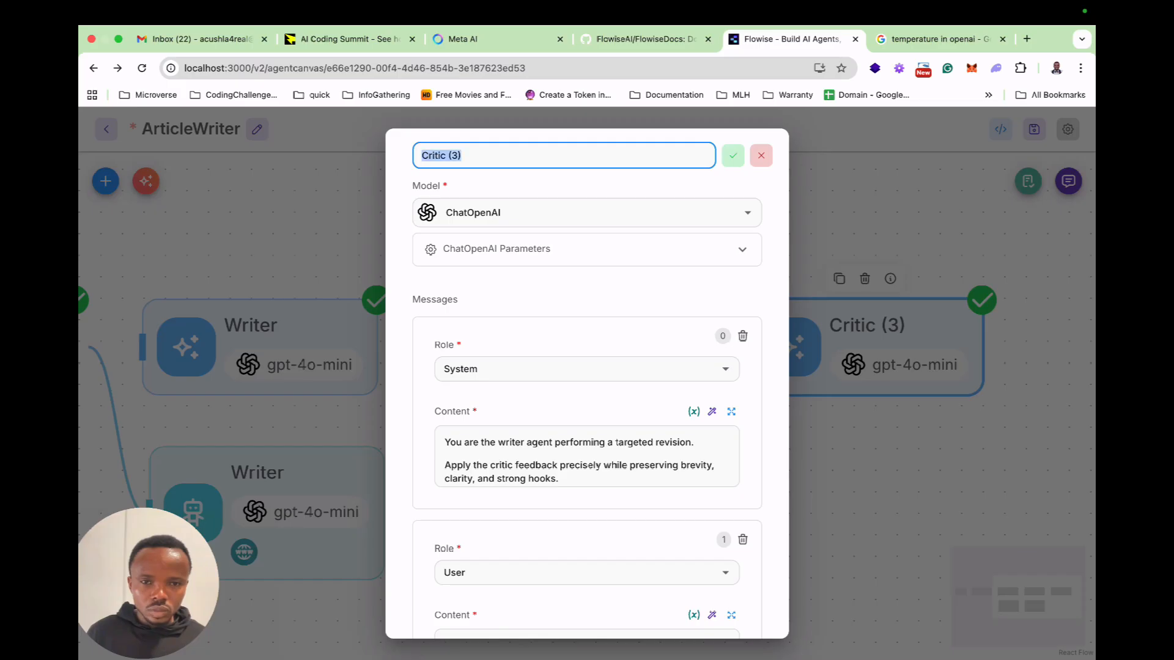
pyautogui.write('Final')
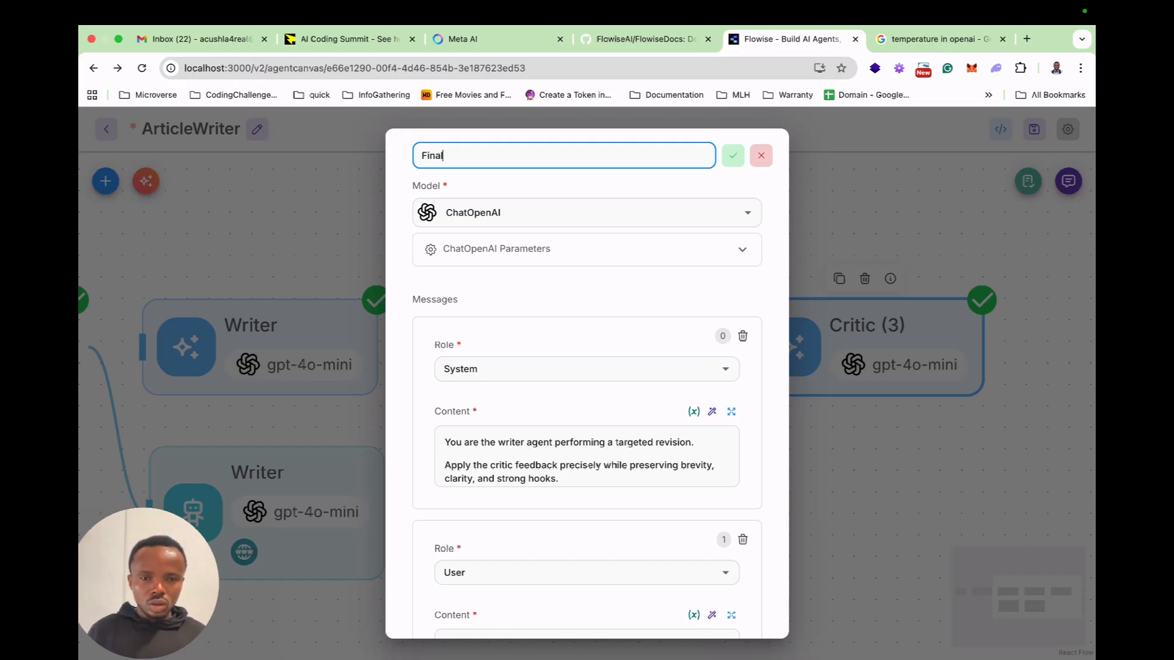
pyautogui.write('Writer')
pyautogui.press('Tab')
pyautogui.press('Return')
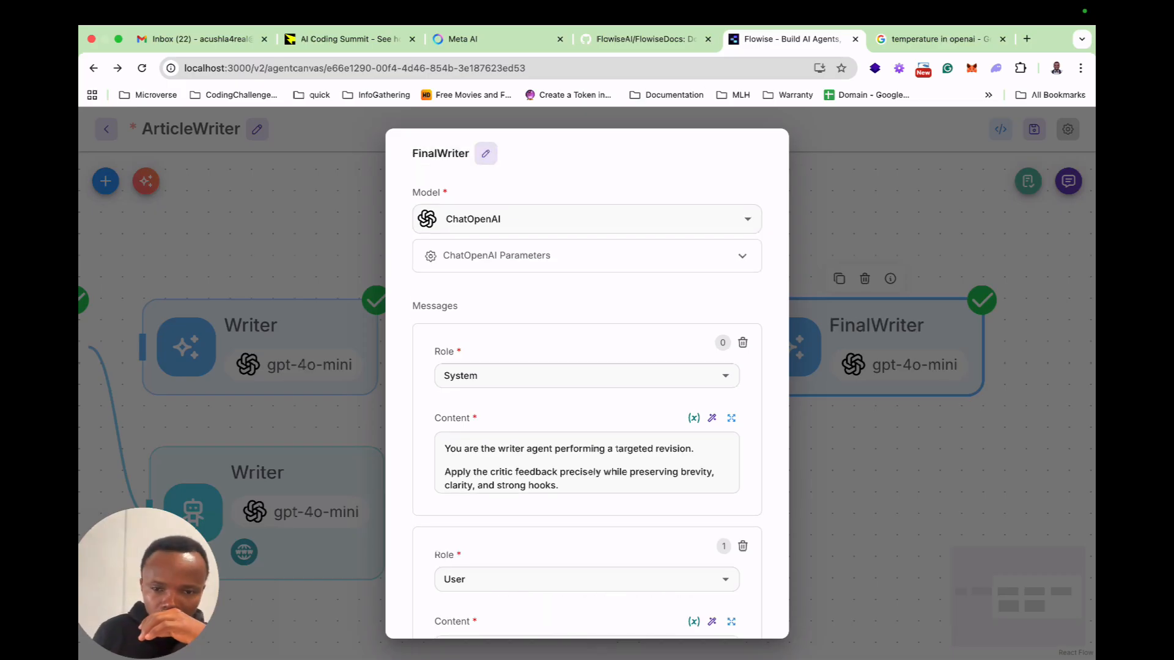
# Rename the final LLM node to Reviewer and close its settings.
pyautogui.click(486, 154)
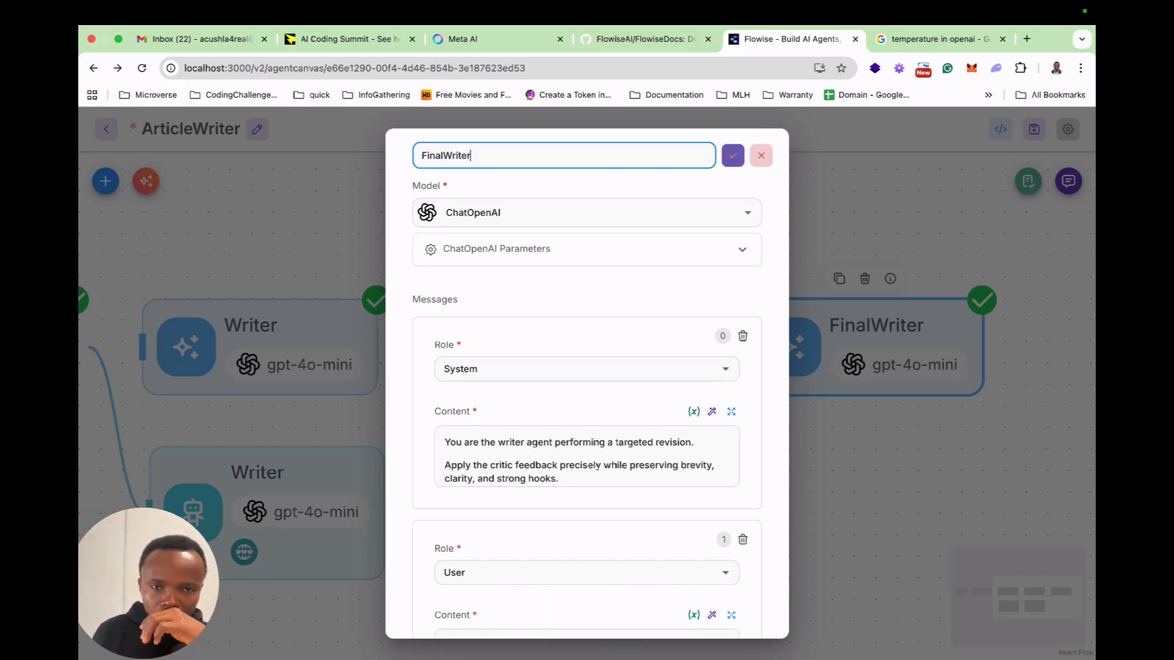
pyautogui.doubleClick(481, 155)
pyautogui.write('Review')
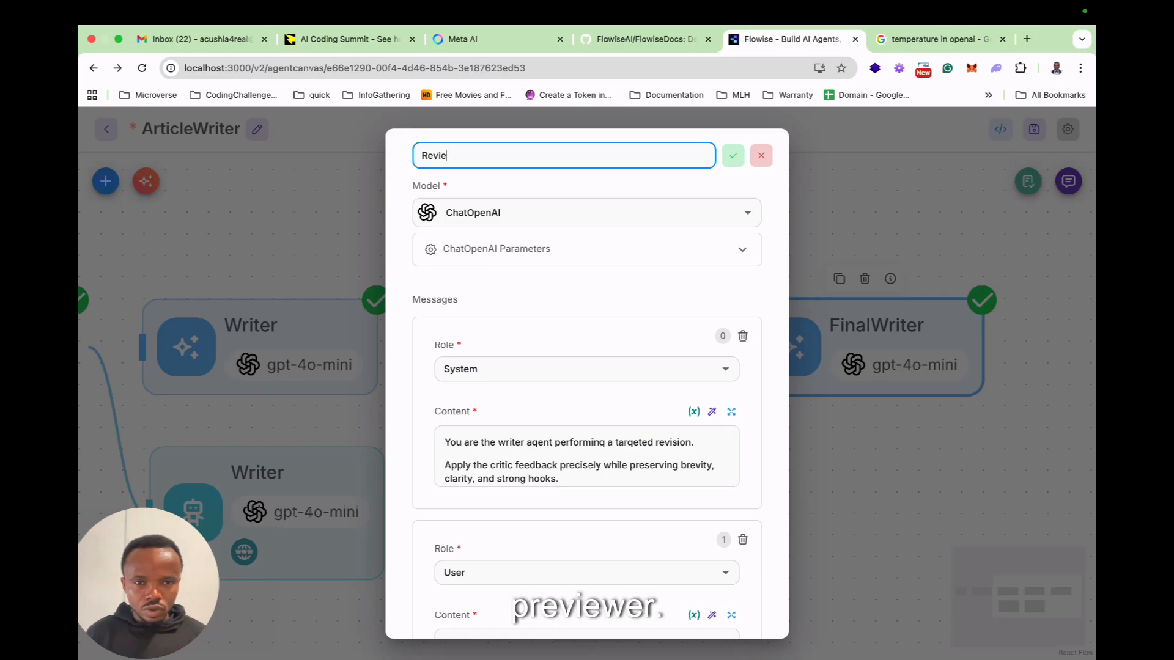
pyautogui.press('BackSpace')
pyautogui.press('BackSpace')
pyautogui.press('BackSpace')
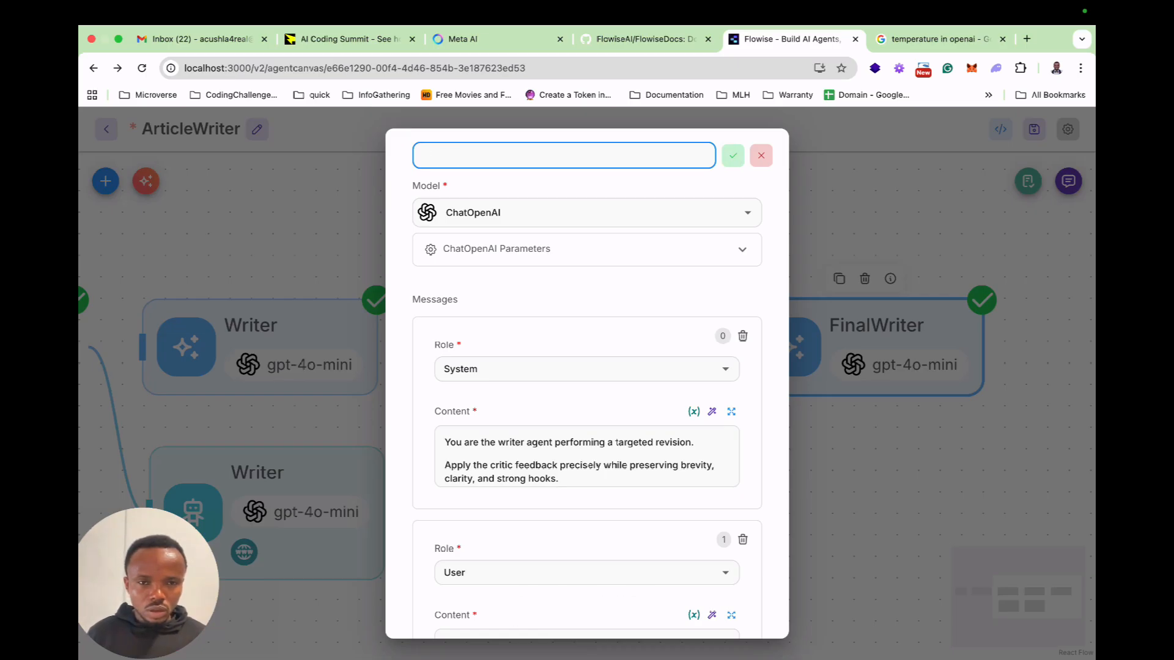
pyautogui.write('Reviewer')
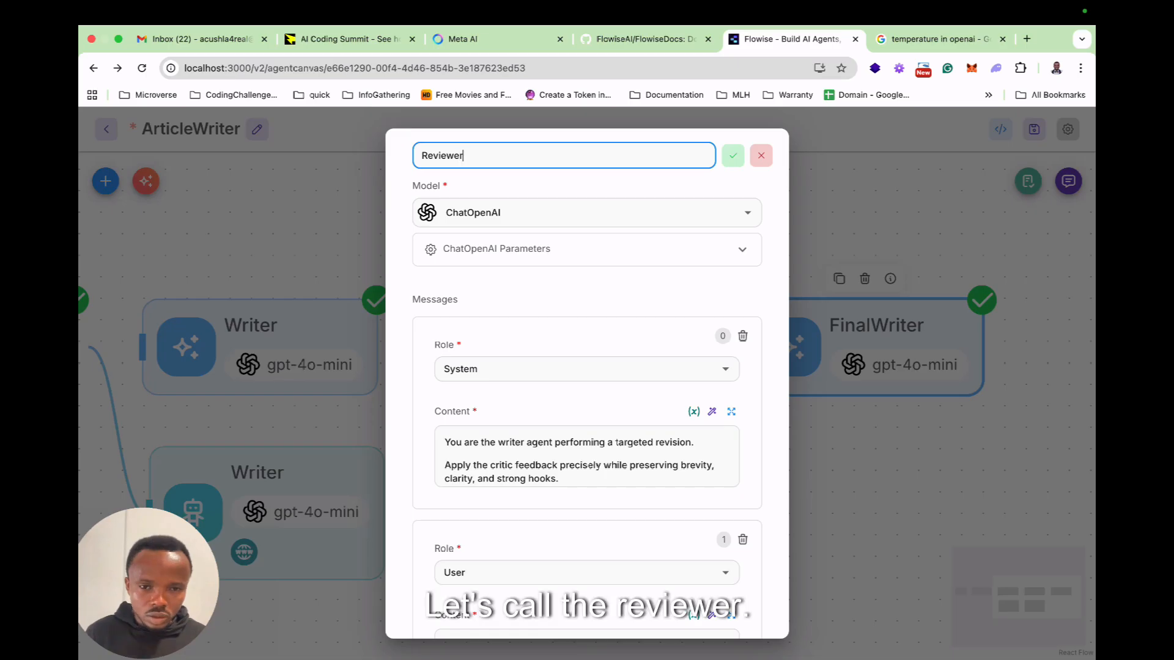
pyautogui.press('Return')
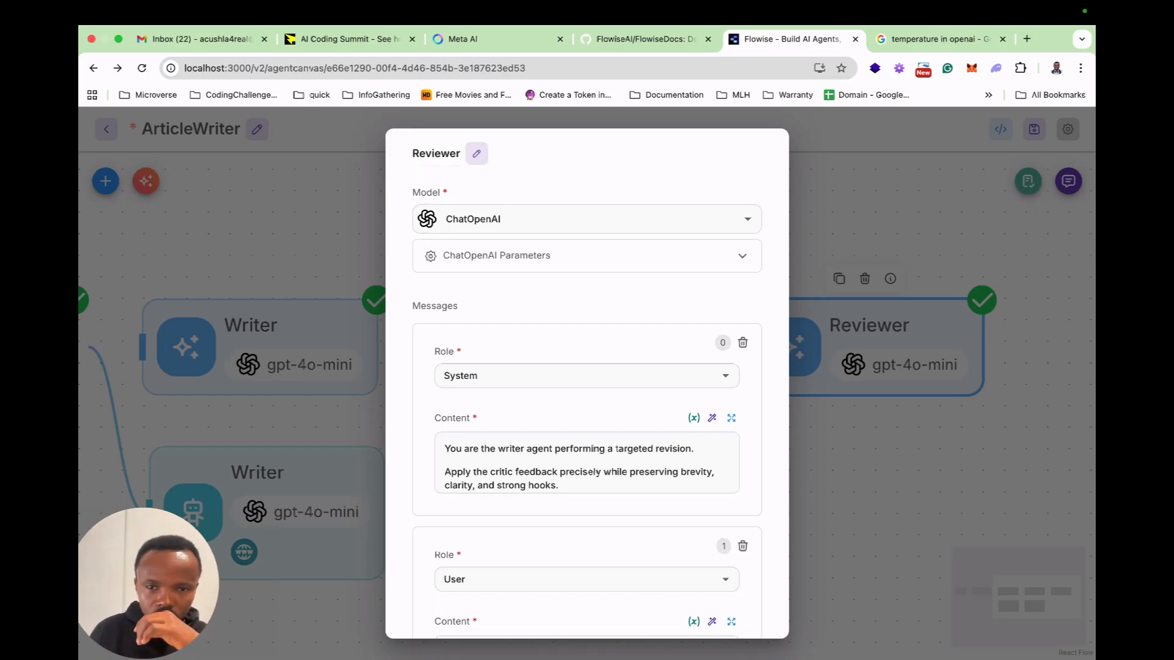
pyautogui.press('Escape')
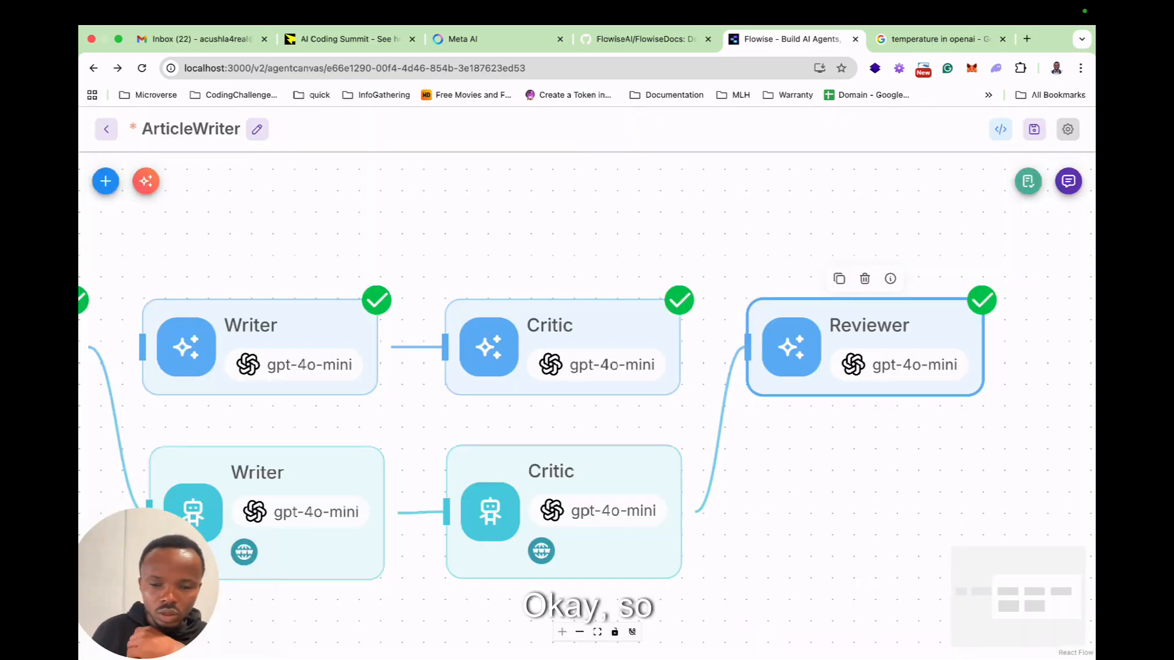
# Switch to ChatGPT and copy the Assembler system prompt from the Final MD packaging section.
pyautogui.moveTo(743, 550); pyautogui.dragTo(834, 532)
pyautogui.scroll(-2, 834, 532)
pyautogui.scroll(-2, 752, 513)
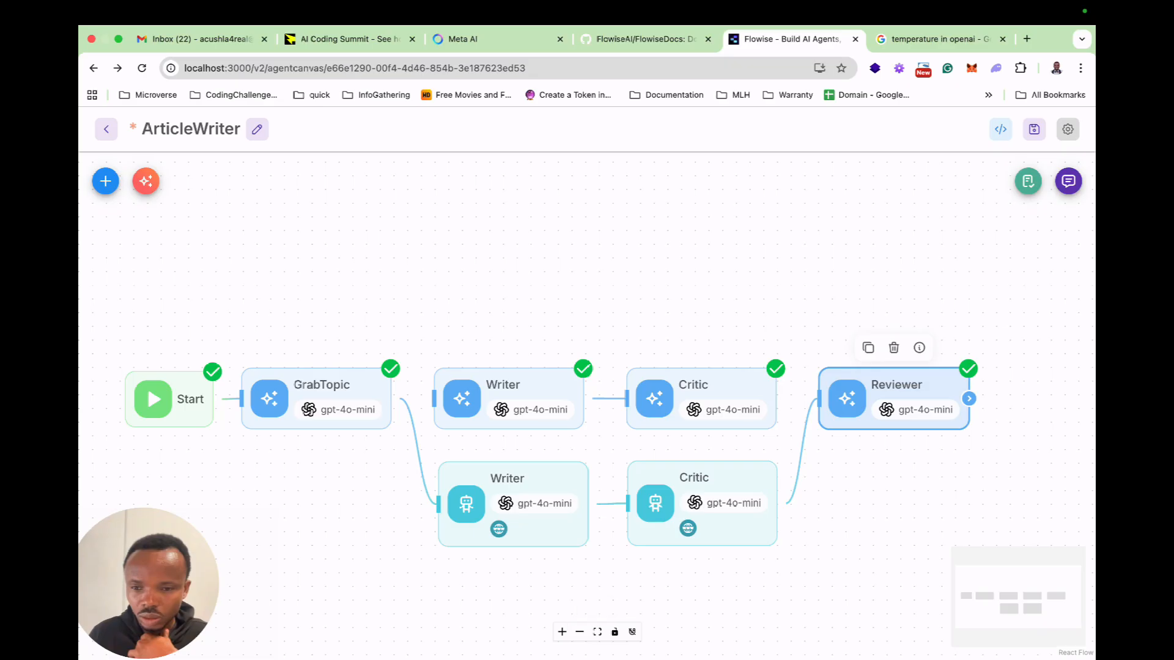
pyautogui.moveTo(917, 483); pyautogui.dragTo(743, 482)
pyautogui.hotkey('ctrl', 'Left')
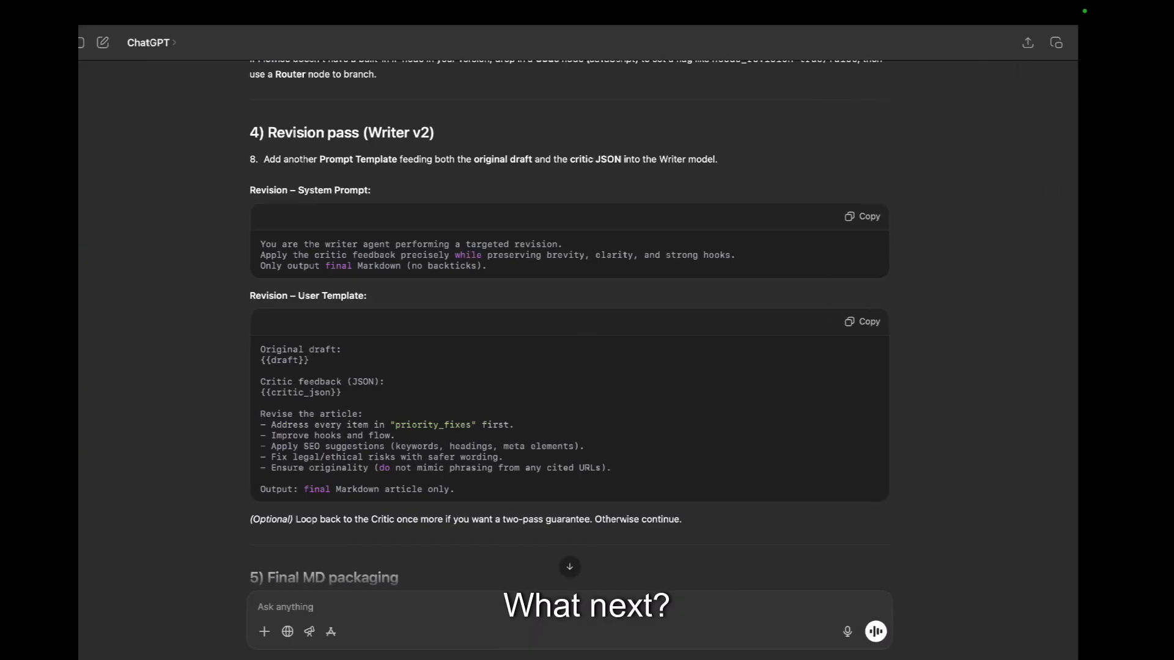
pyautogui.scroll(-5, 585, 318)
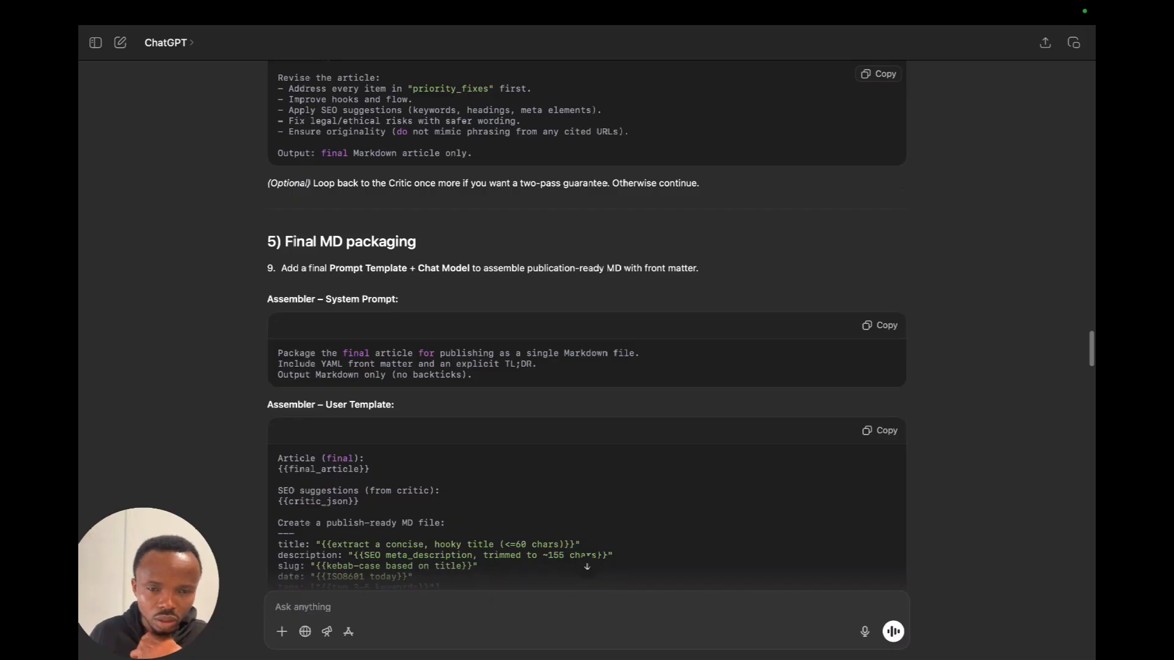
pyautogui.scroll(1, 587, 365)
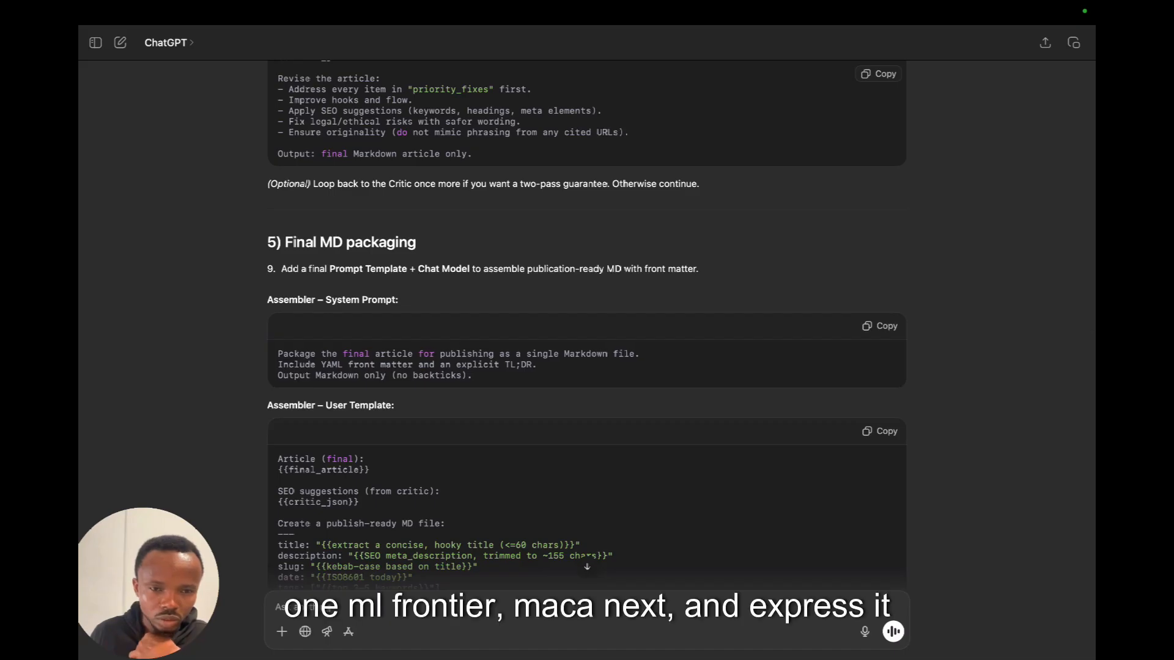
pyautogui.scroll(-4, 587, 323)
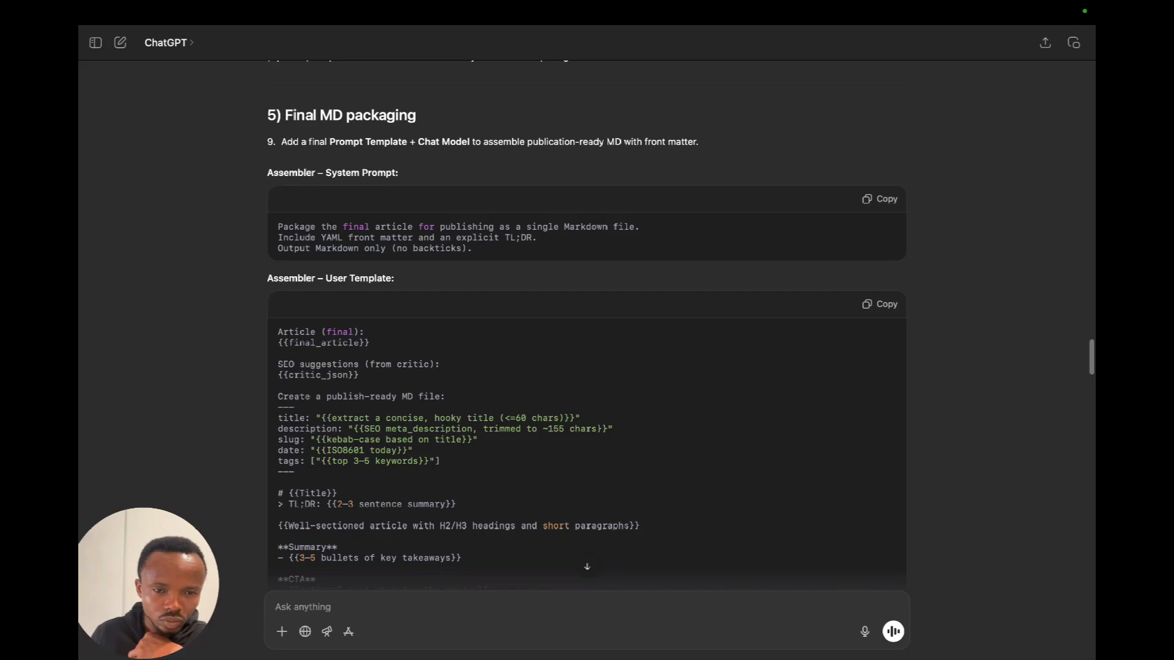
pyautogui.scroll(2, 587, 342)
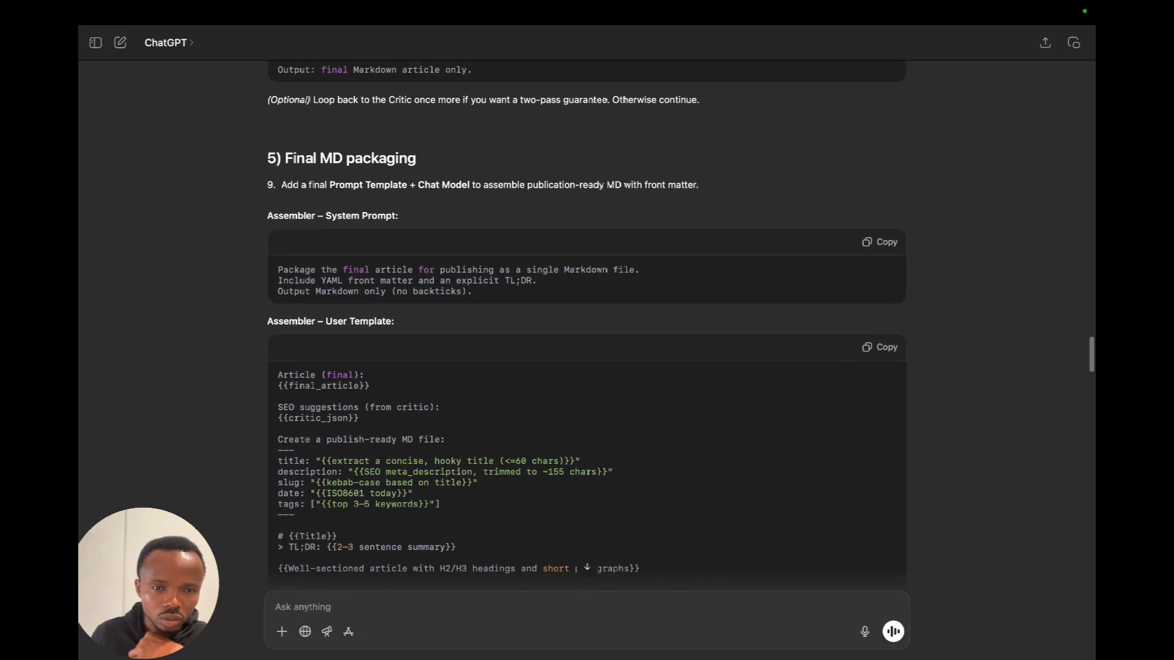
pyautogui.click(880, 242)
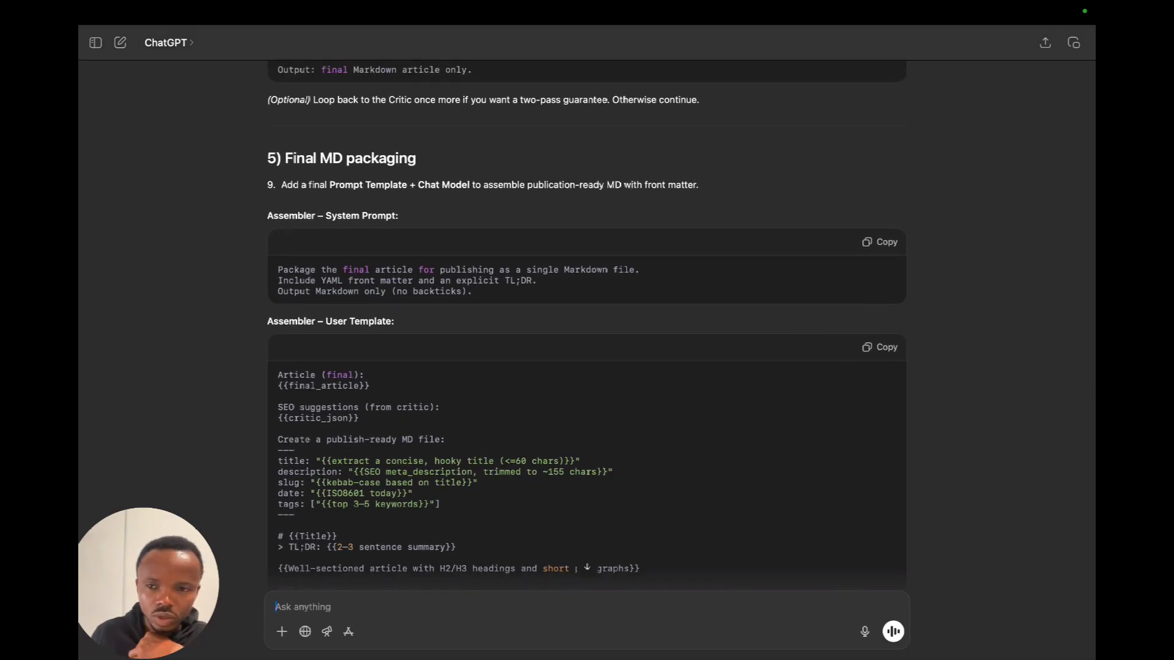
pyautogui.click(880, 242)
# Back in the Flowise canvas, duplicate the Critic agent, place the copy below and beyond the Reviewer node, and open its settings.
pyautogui.hotkey('ctrl', 'Right')
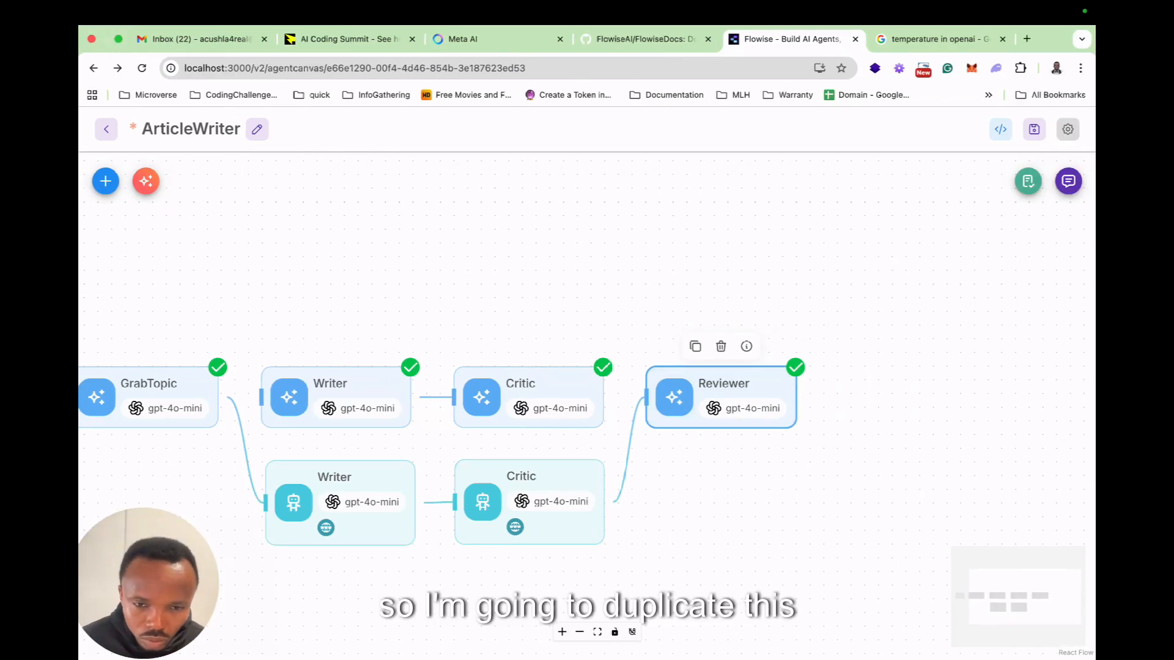
pyautogui.click(525, 482)
pyautogui.click(504, 439)
pyautogui.moveTo(721, 501); pyautogui.dragTo(881, 511)
pyautogui.doubleClick(881, 512)
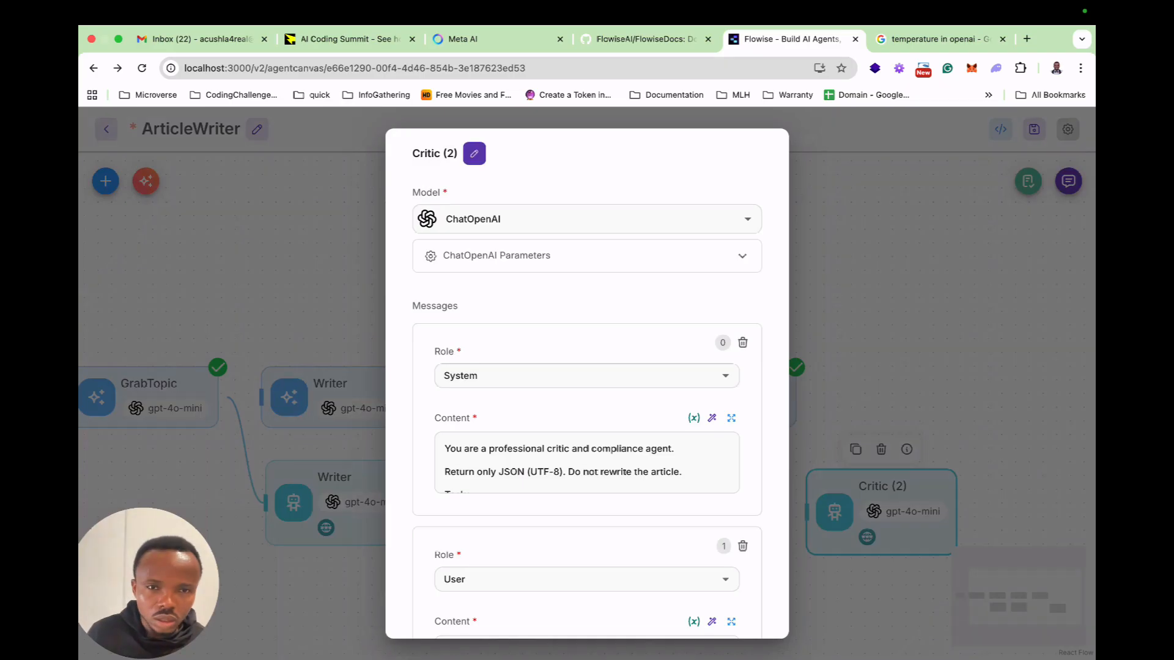
# Enter Assembler as the name of the duplicated Critic agent.
pyautogui.click(474, 154)
pyautogui.press('super+a')
pyautogui.press('super+v')
pyautogui.press('super+a')
pyautogui.write('Assembler')
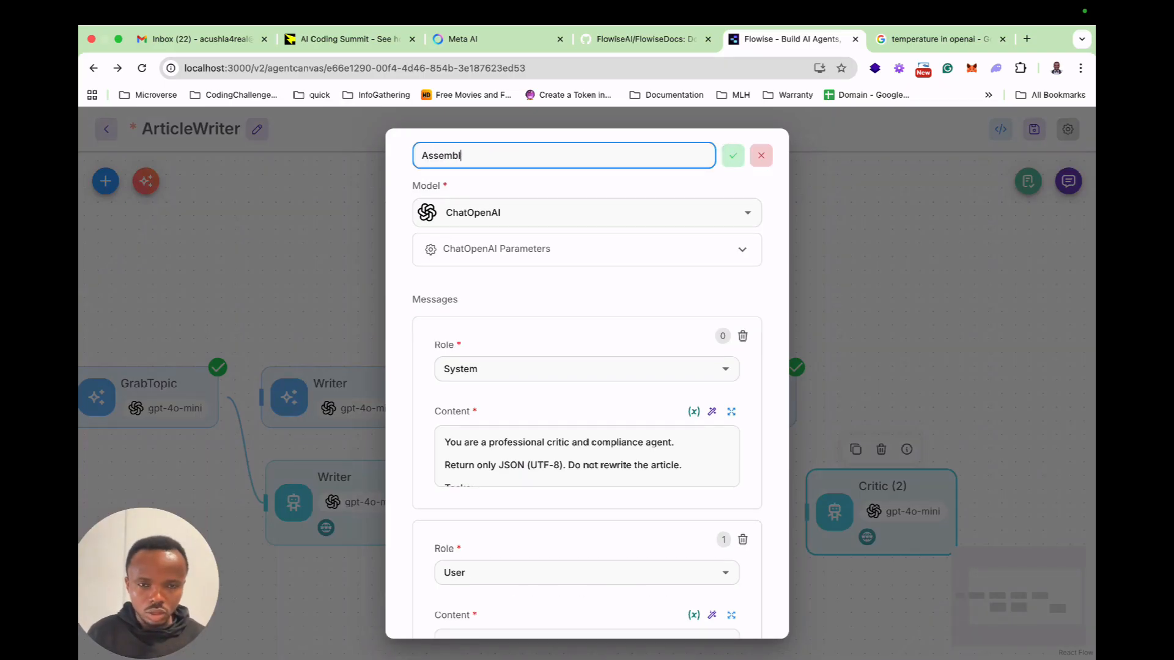
pyautogui.click(587, 249)
pyautogui.click(586, 249)
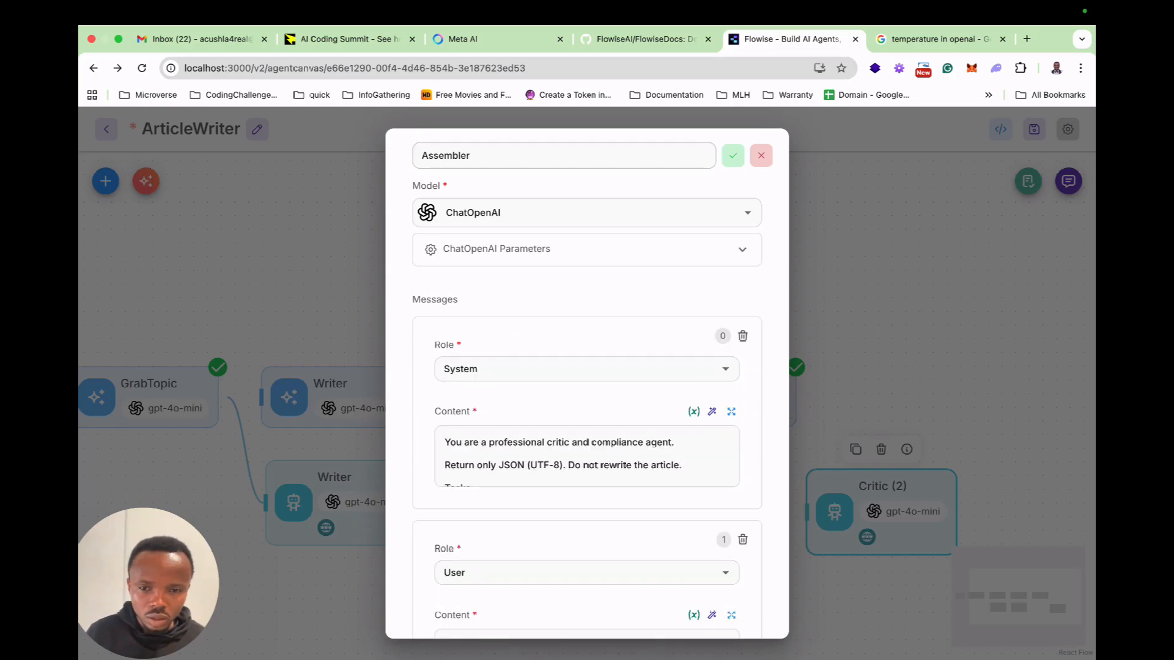
# Replace the agent's system message with the copied Assembler system prompt and save the content.
pyautogui.click(731, 411)
pyautogui.press('super+a')
pyautogui.press('super+v')
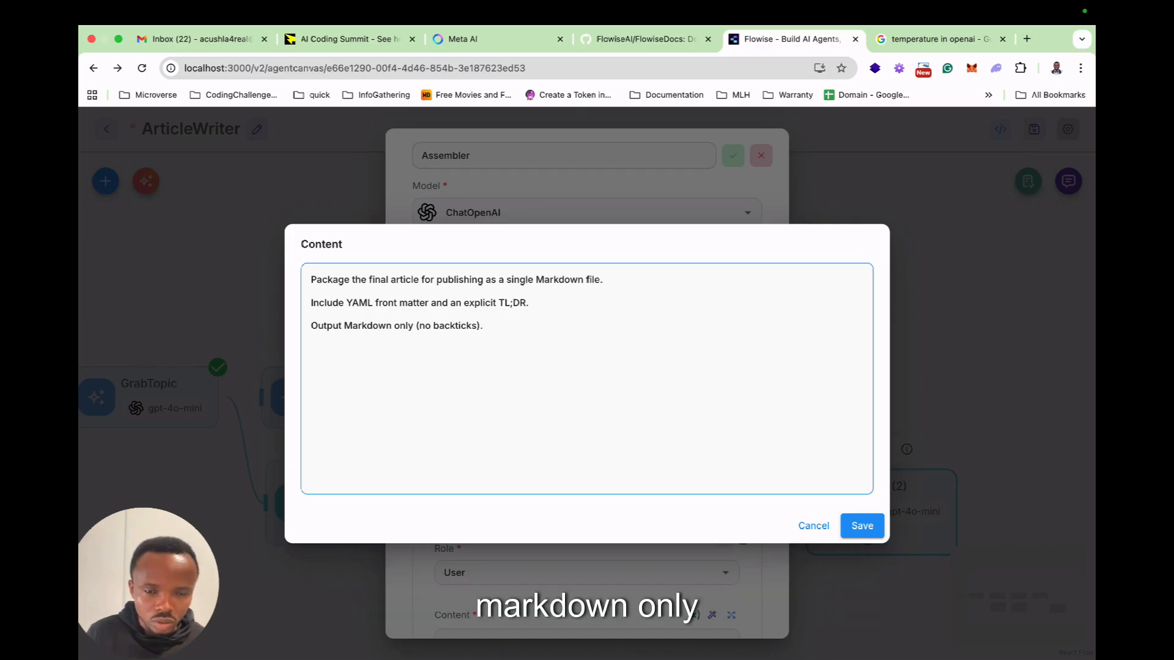
pyautogui.click(862, 526)
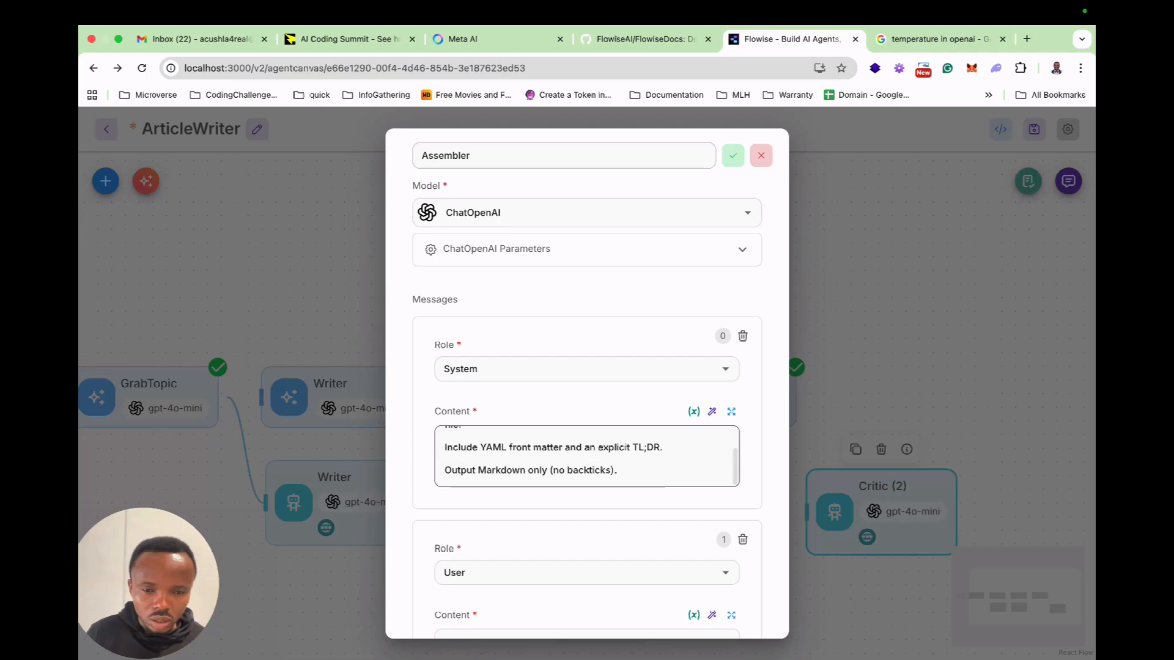
# Copy the Assembler user template from ChatGPT and replace the agent's user message content with it.
pyautogui.scroll(-3, 580, 387)
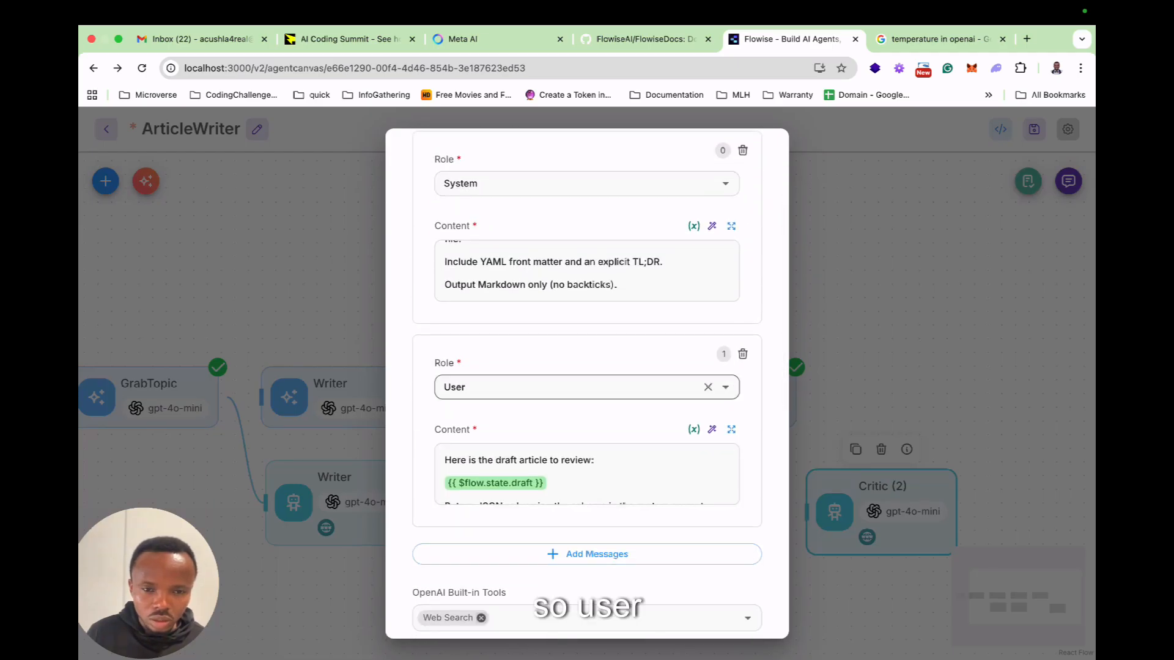
pyautogui.hotkey('ctrl', 'Left')
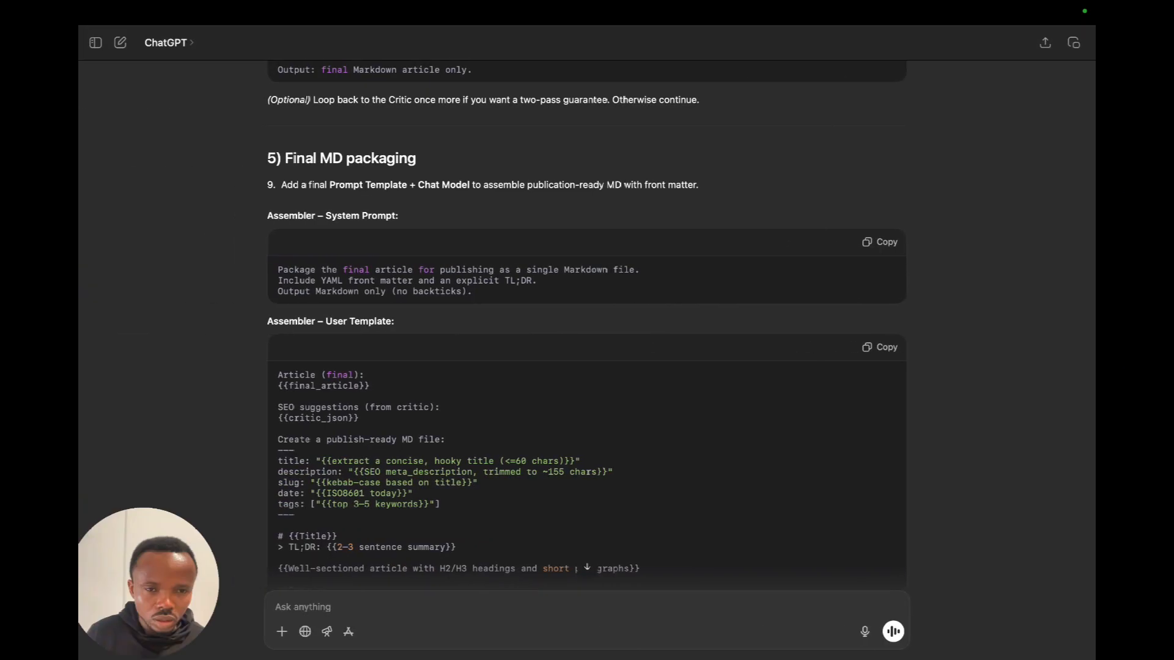
pyautogui.scroll(-2, 587, 318)
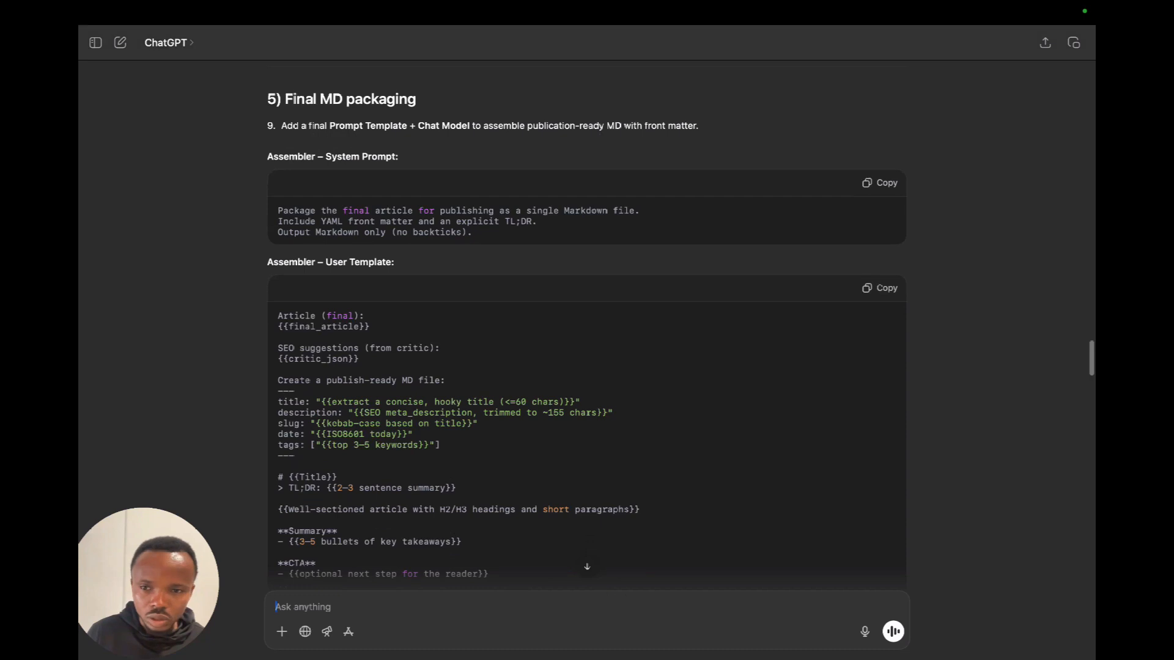
pyautogui.hotkey('ctrl', 'Right')
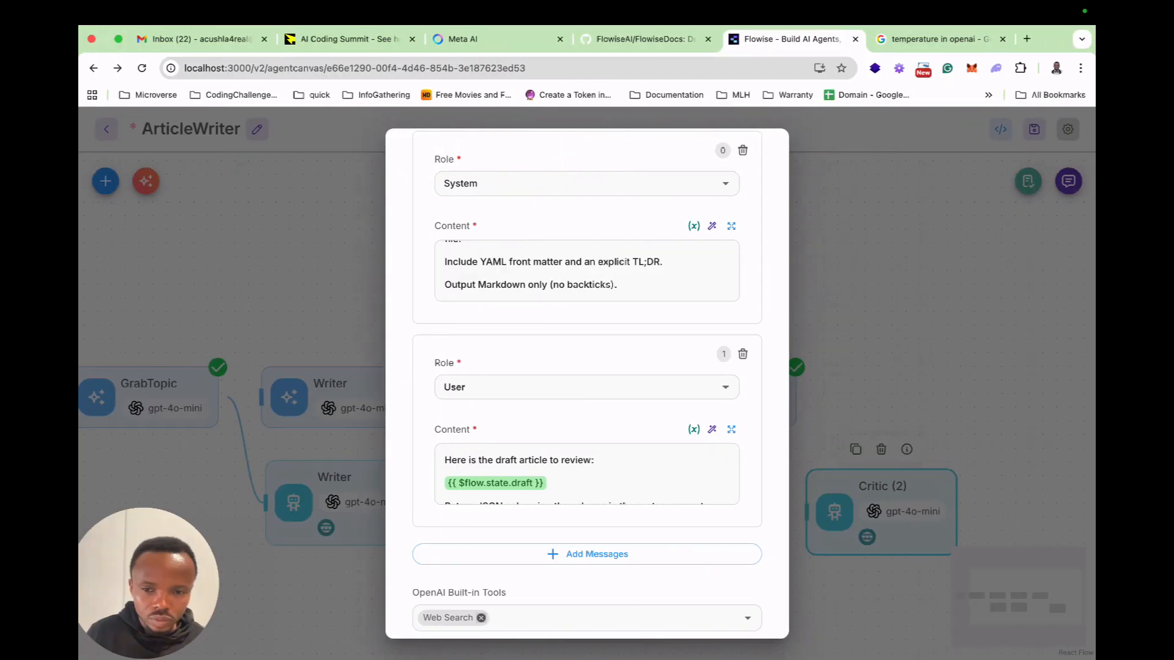
pyautogui.click(731, 429)
pyautogui.hotkey('ctrl', 'a')
pyautogui.hotkey('ctrl', 'v')
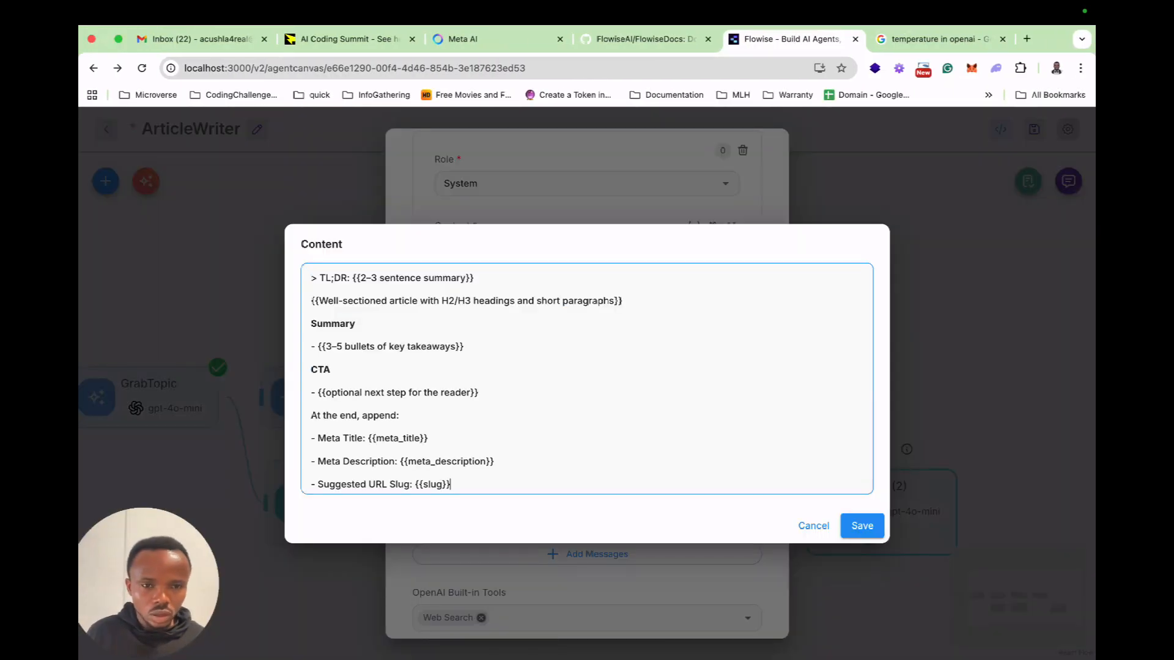
# Replace the {{final_article}} placeholder in the user message with the $flow.state.final_article variable.
pyautogui.scroll(10, 587, 378)
pyautogui.moveTo(380, 303); pyautogui.dragTo(319, 303)
pyautogui.press('BackSpace')
pyautogui.write('f')
pyautogui.press('BackSpace')
pyautogui.press('Down')
pyautogui.press('Down')
pyautogui.press('Down')
pyautogui.press('Down')
pyautogui.press('Down')
pyautogui.press('Down')
pyautogui.press('Down')
pyautogui.press('Return')
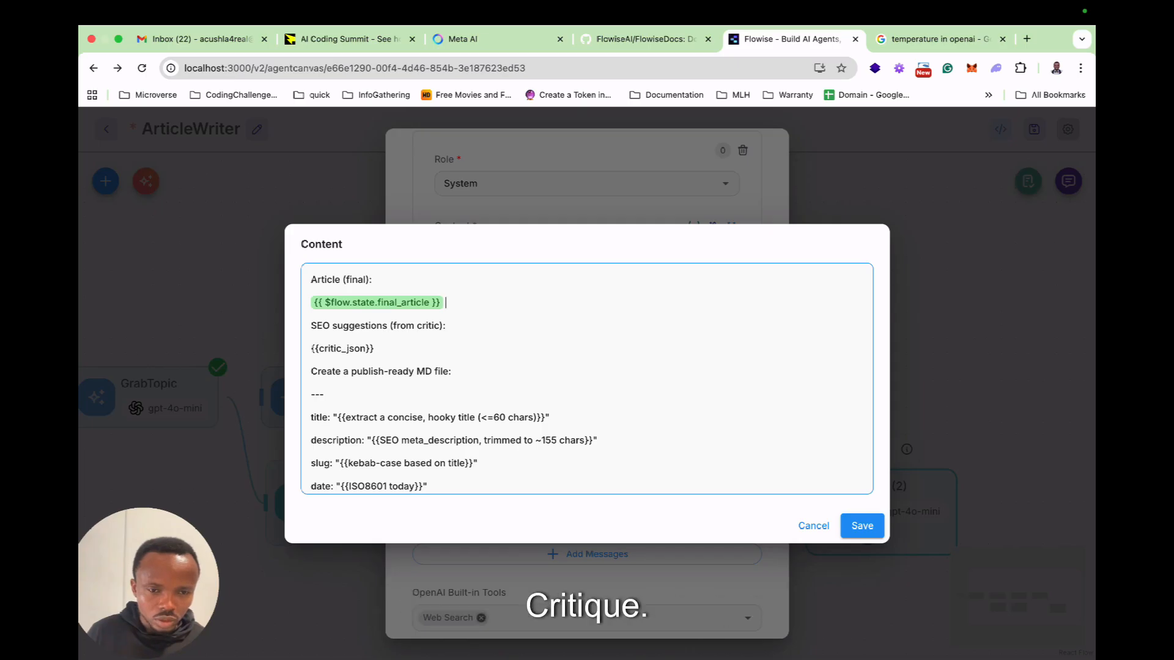
# Replace the {{critic_json}} placeholder with the $flow.state.critic variable, check the rest of the template, and save the user message.
pyautogui.moveTo(374, 349); pyautogui.dragTo(318, 349)
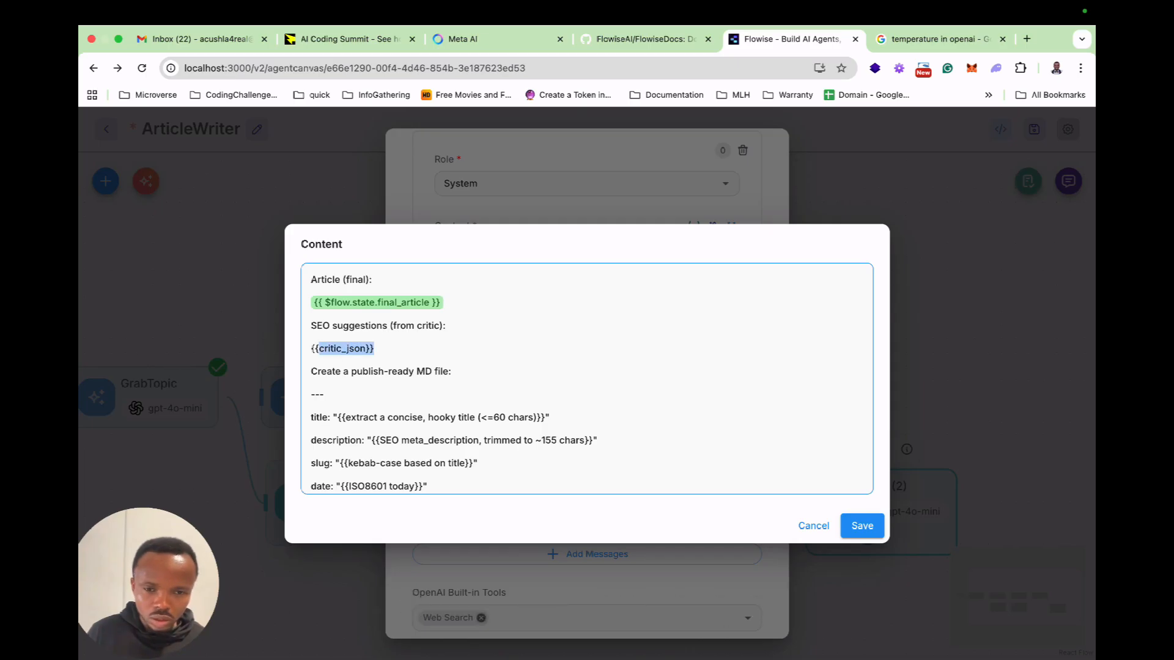
pyautogui.press('BackSpace')
pyautogui.write('cr')
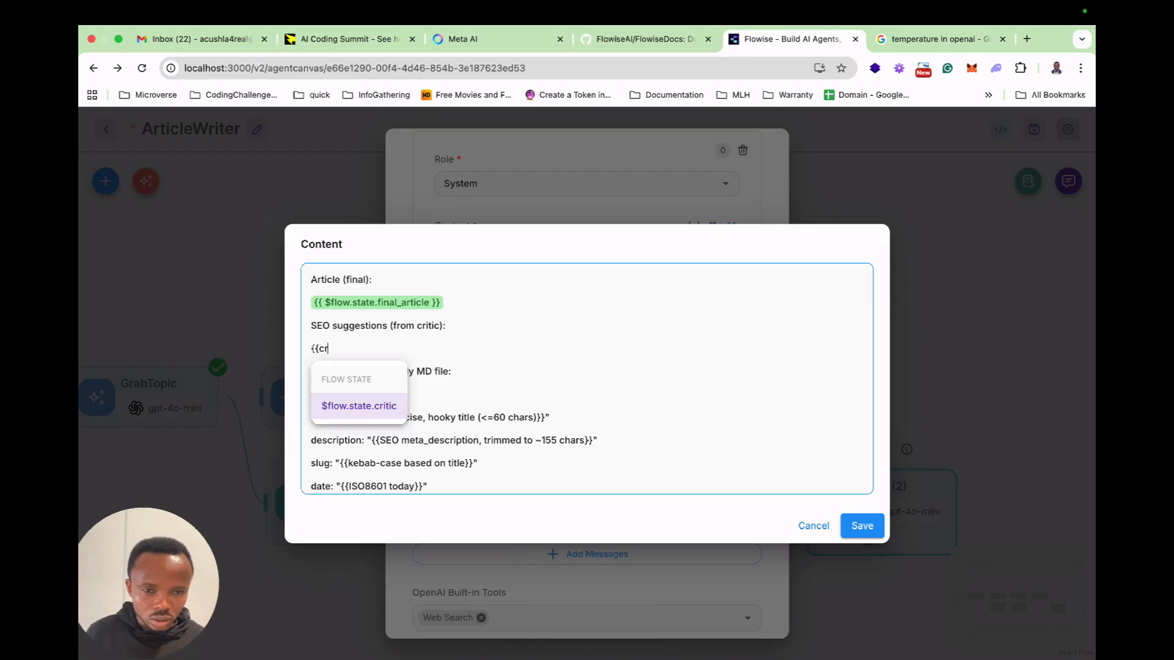
pyautogui.press('Return')
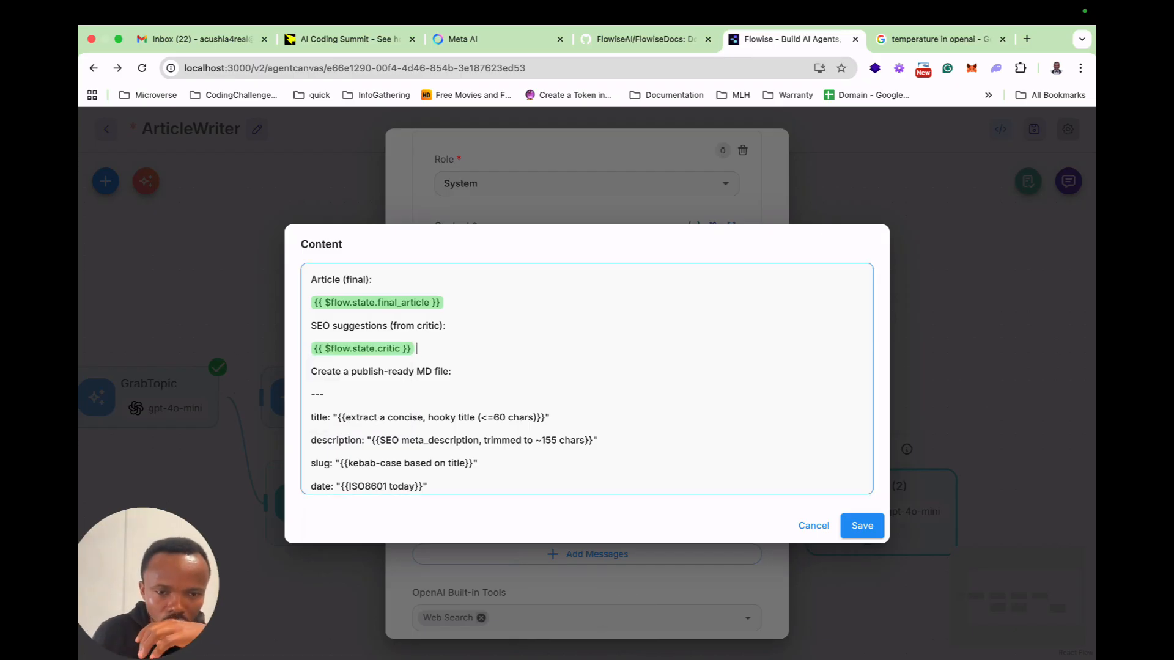
pyautogui.scroll(-5, 587, 379)
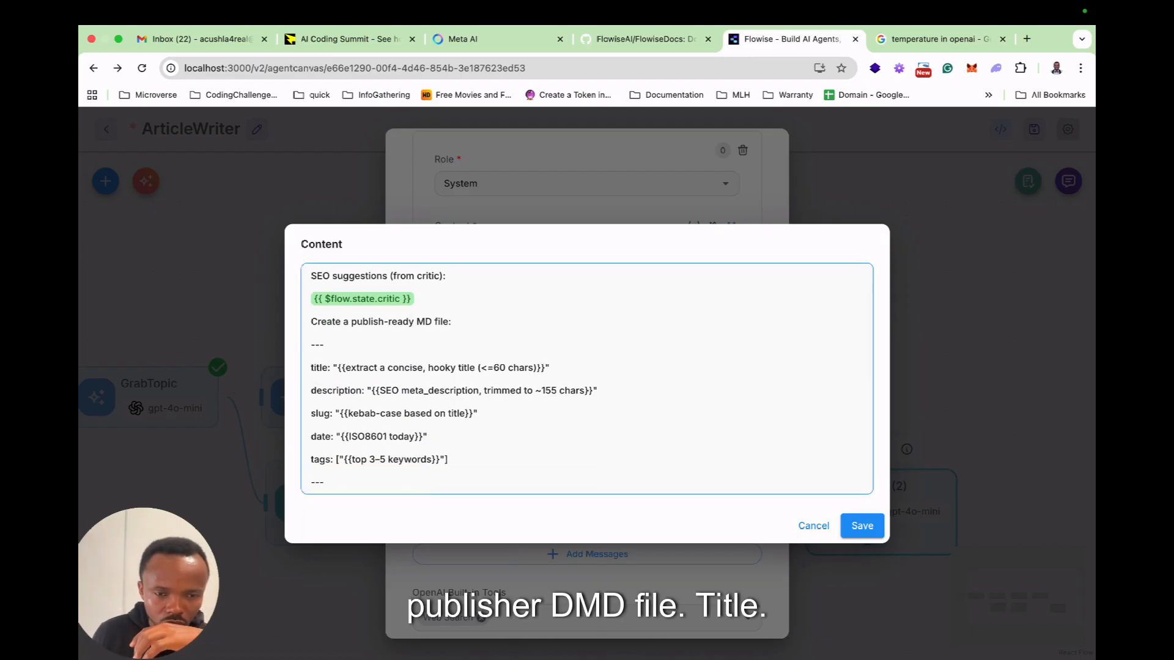
pyautogui.scroll(-3, 587, 379)
pyautogui.scroll(6, 587, 379)
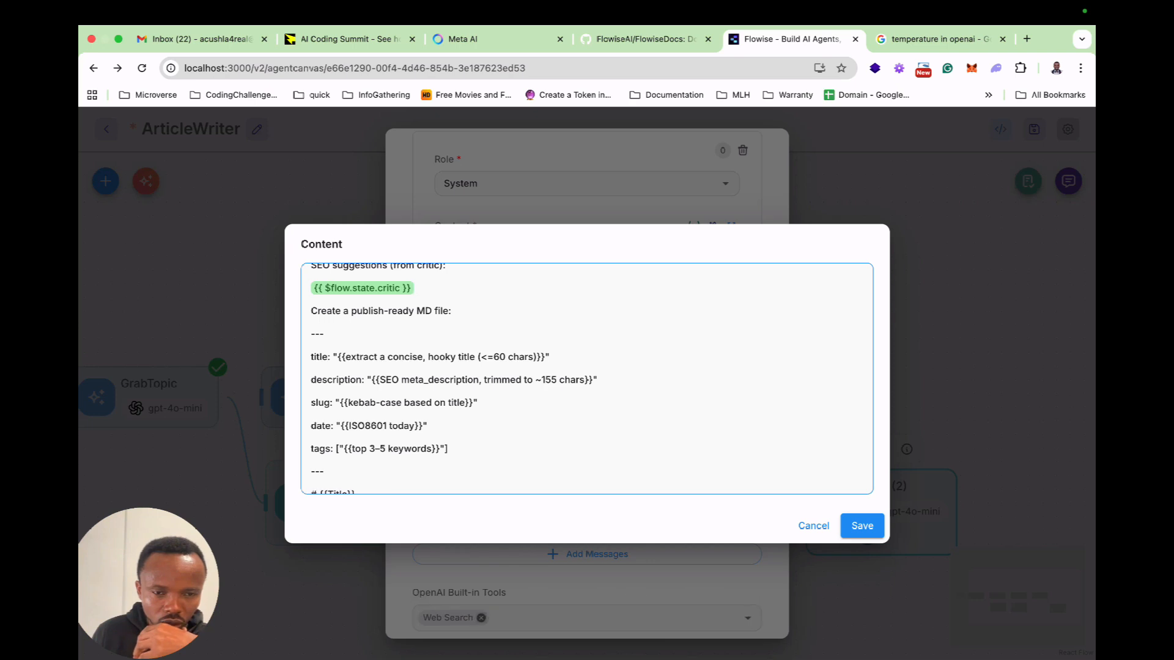
pyautogui.scroll(-5, 587, 379)
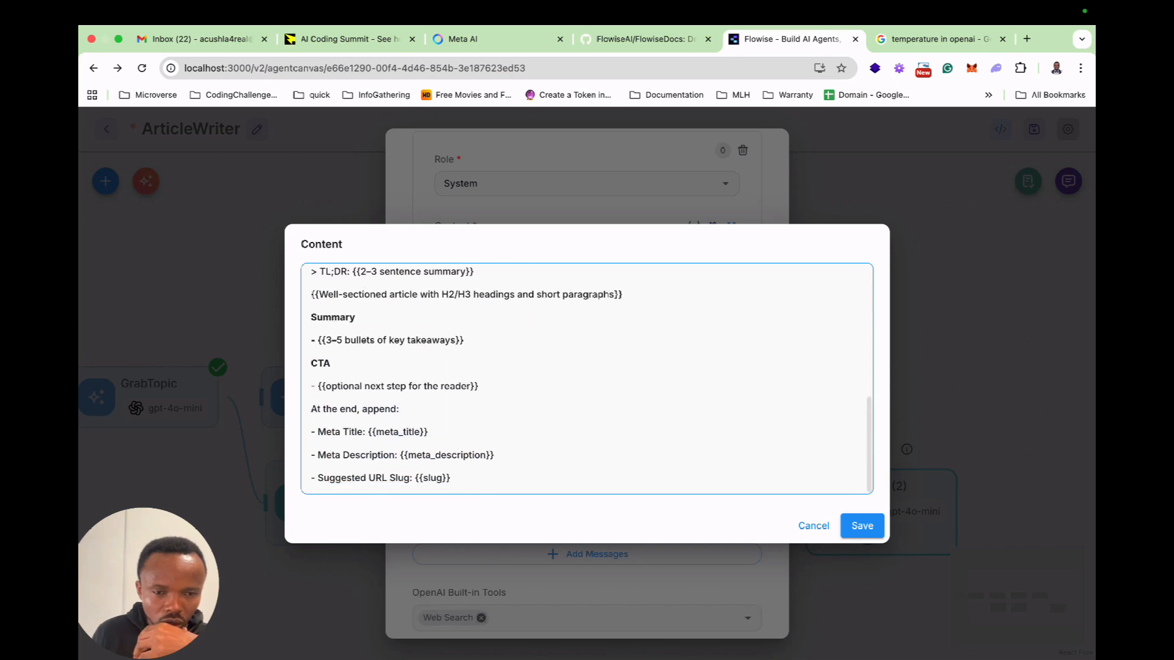
pyautogui.click(861, 525)
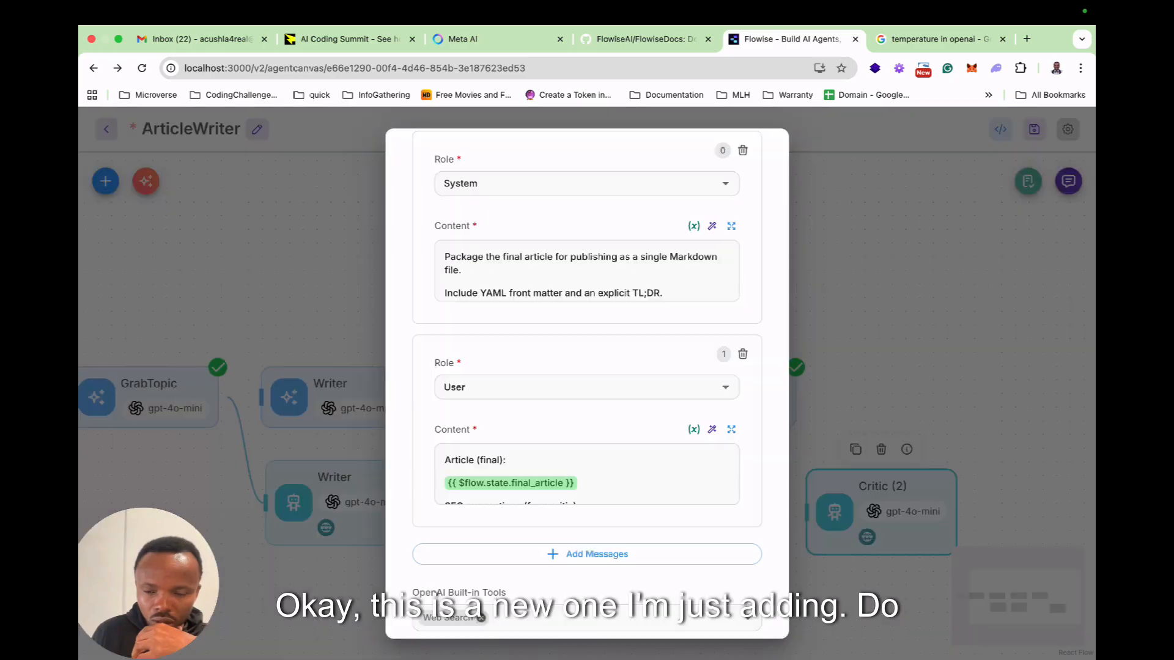
# Remove Web Search from the agent's OpenAI built-in tools and leave the selection empty.
pyautogui.scroll(-2, 587, 474)
pyautogui.scroll(-5, 587, 475)
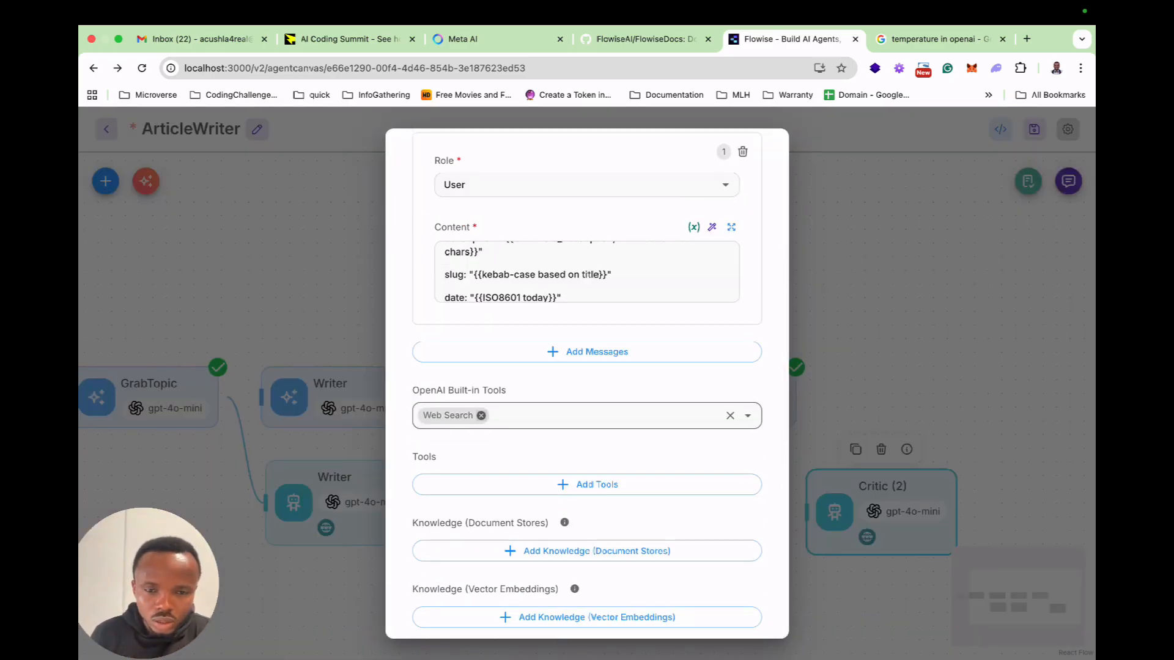
pyautogui.click(481, 416)
pyautogui.click(747, 415)
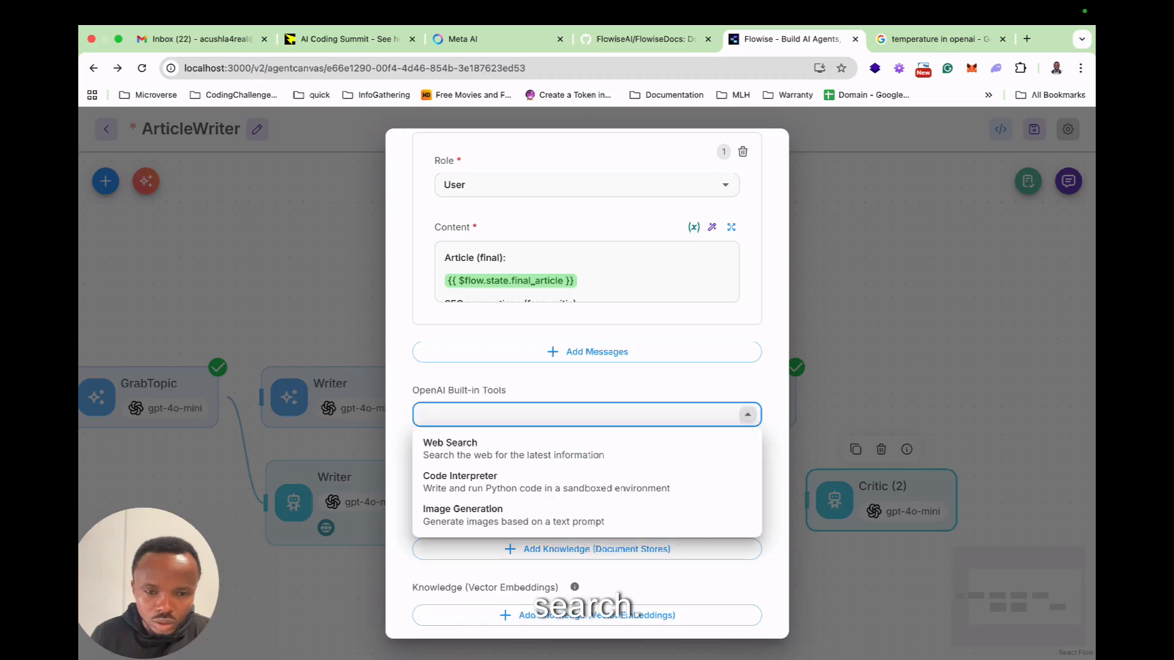
pyautogui.click(747, 414)
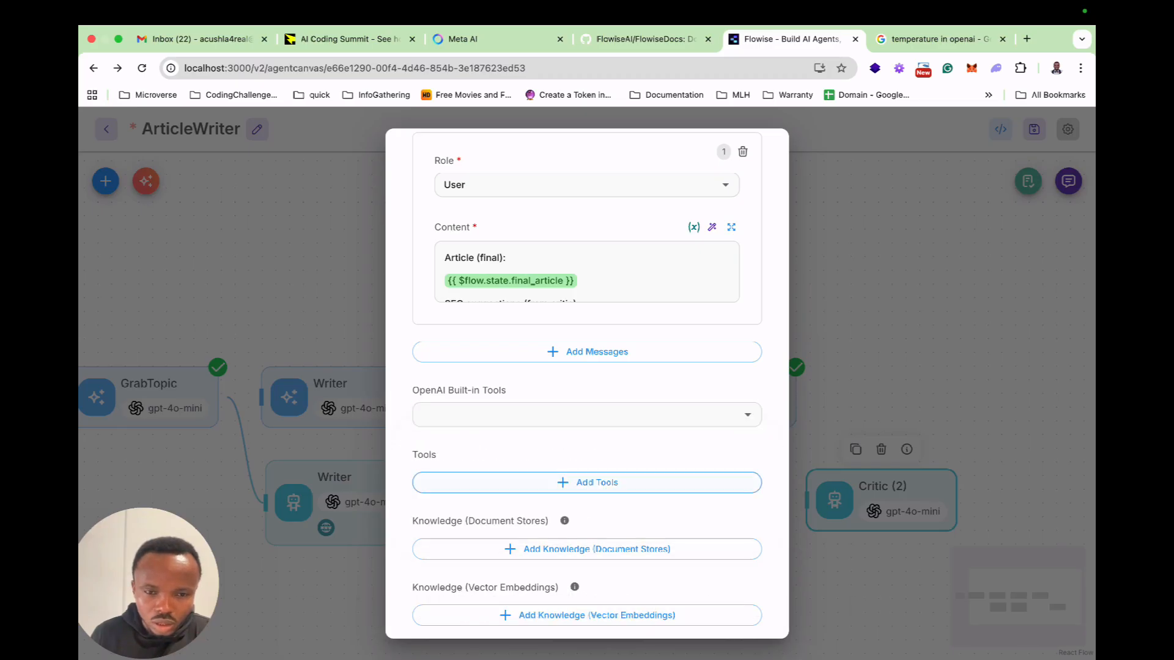
# Add an empty tool entry to the agent's Tools section.
pyautogui.scroll(-1, 586, 482)
pyautogui.click(587, 445)
pyautogui.scroll(-2, 587, 489)
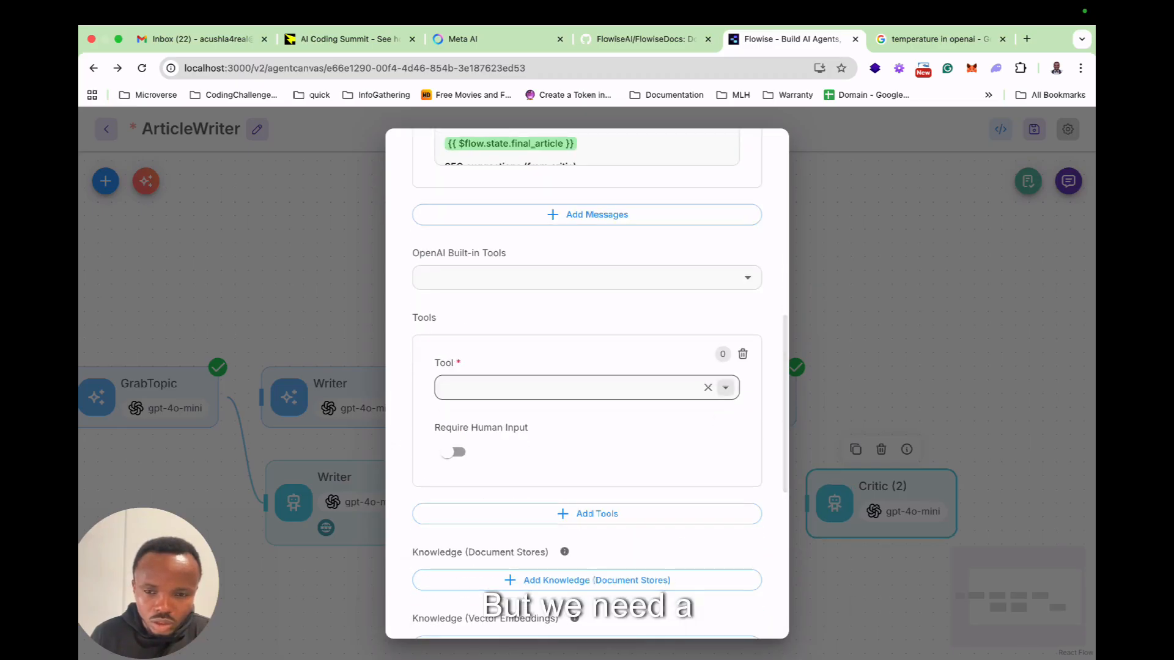
pyautogui.click(725, 388)
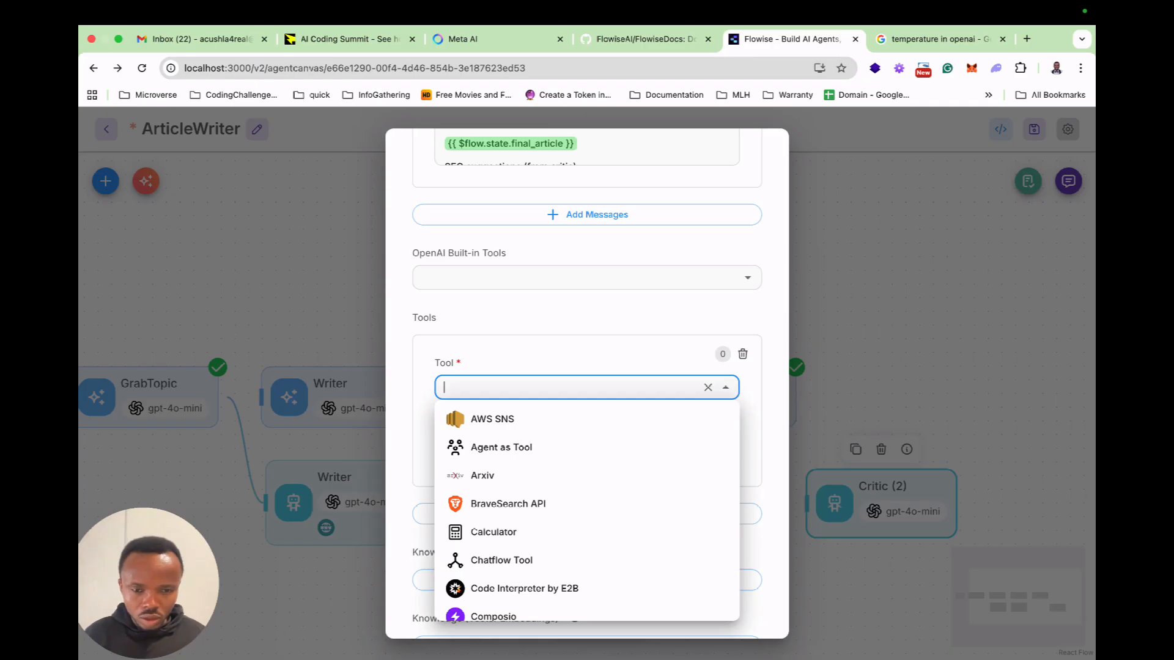
pyautogui.write('loc')
pyautogui.press('BackSpace')
pyautogui.press('BackSpace')
pyautogui.press('BackSpace')
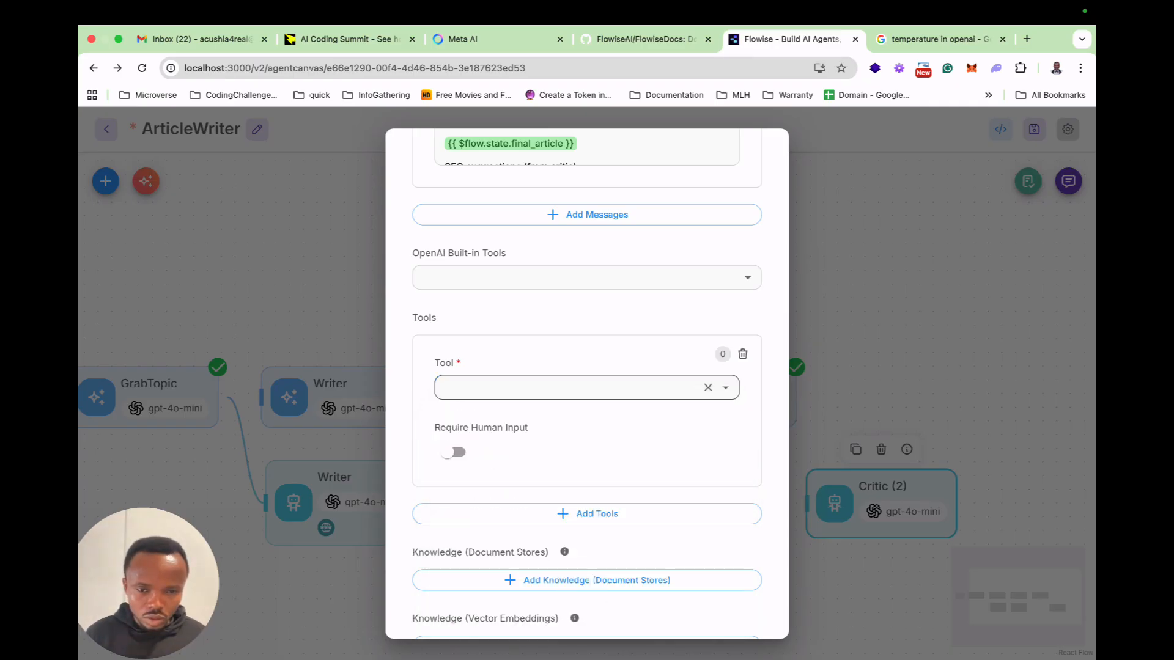
# Search the tool list for "file" and choose Write File as the agent's tool.
pyautogui.scroll(5, 558, 389)
pyautogui.click(557, 388)
pyautogui.write('le')
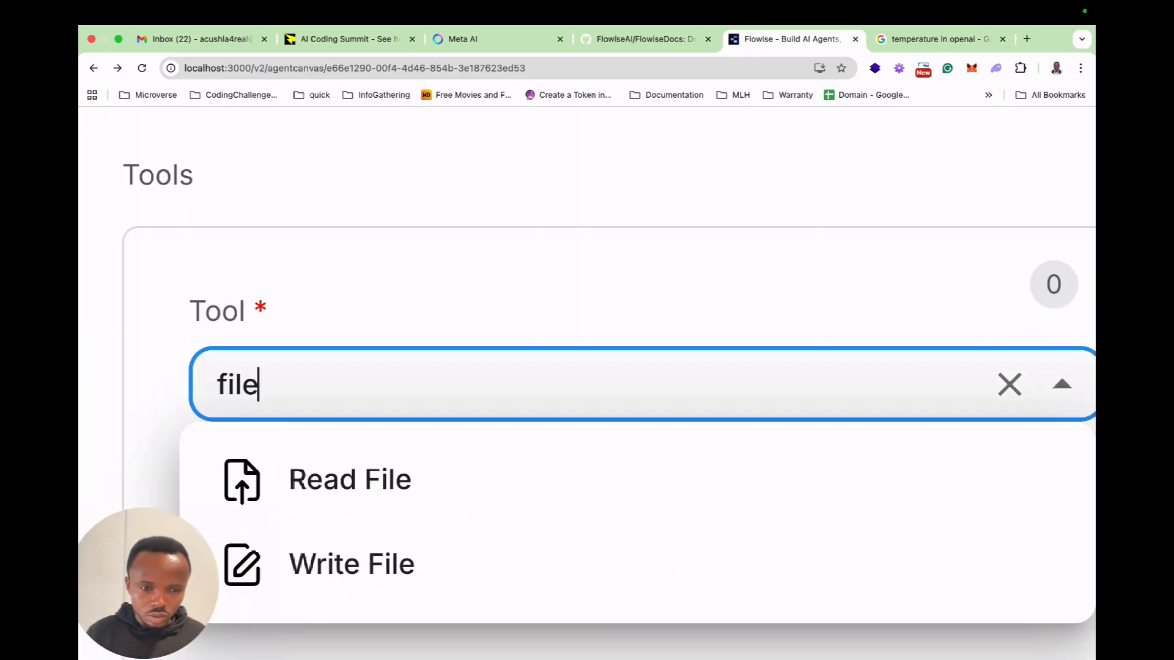
pyautogui.press('Down')
pyautogui.press('Down')
pyautogui.press('Return')
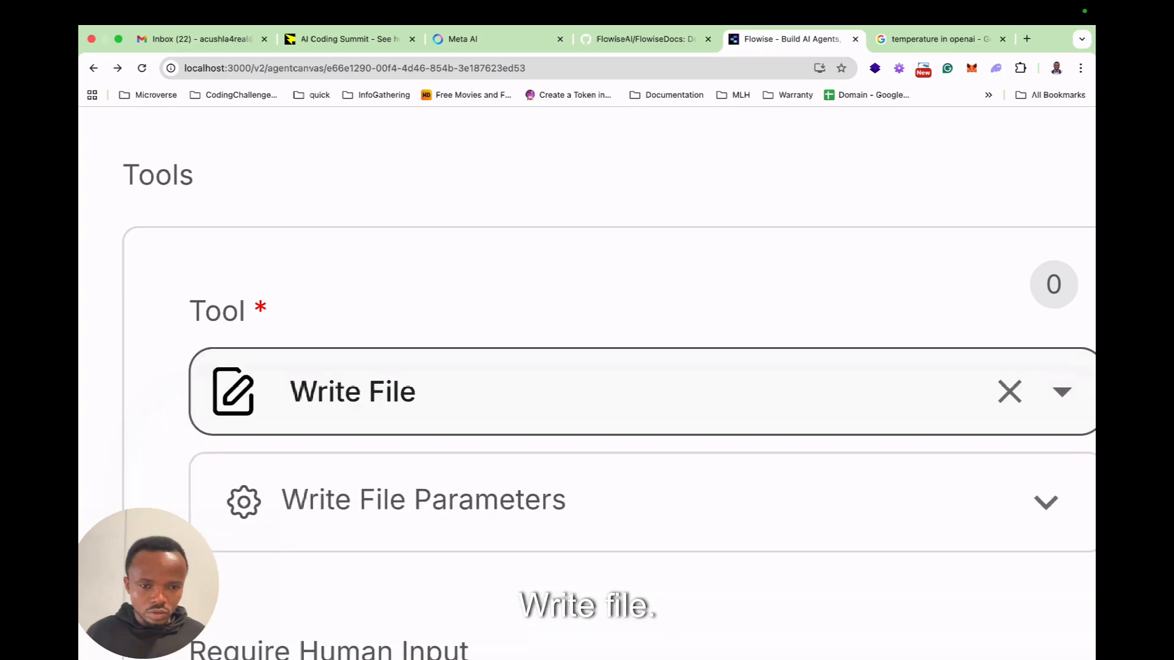
pyautogui.scroll(-5, 558, 389)
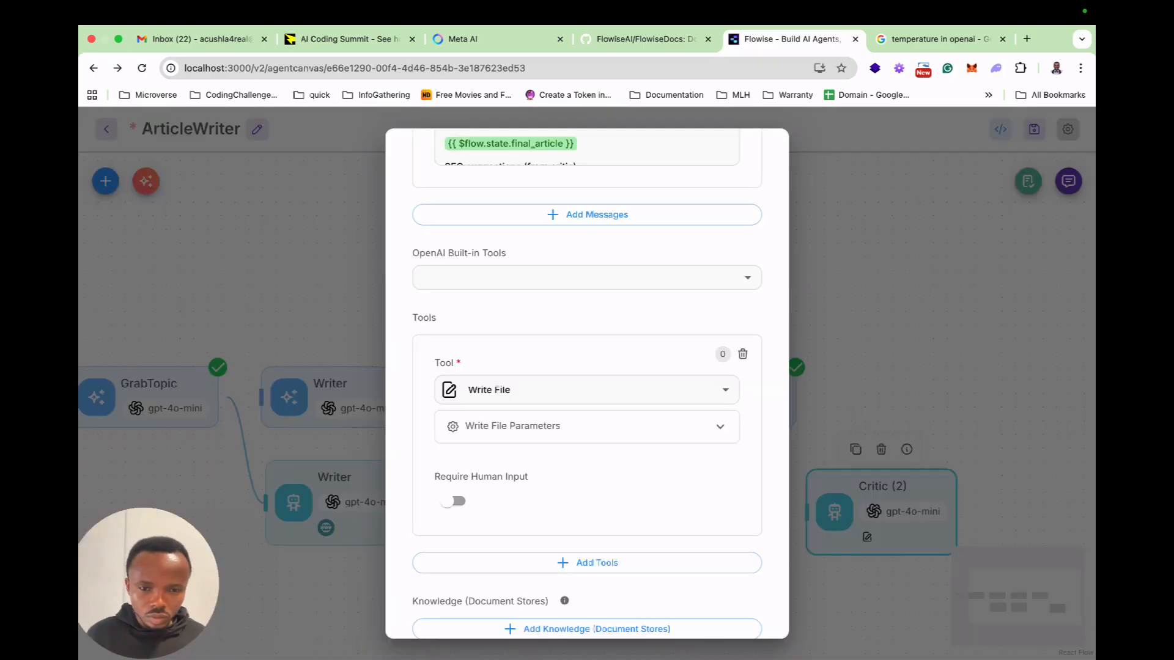
# Check the Write File parameters and delete the entry without a key from the agent's Update Flow State.
pyautogui.click(586, 426)
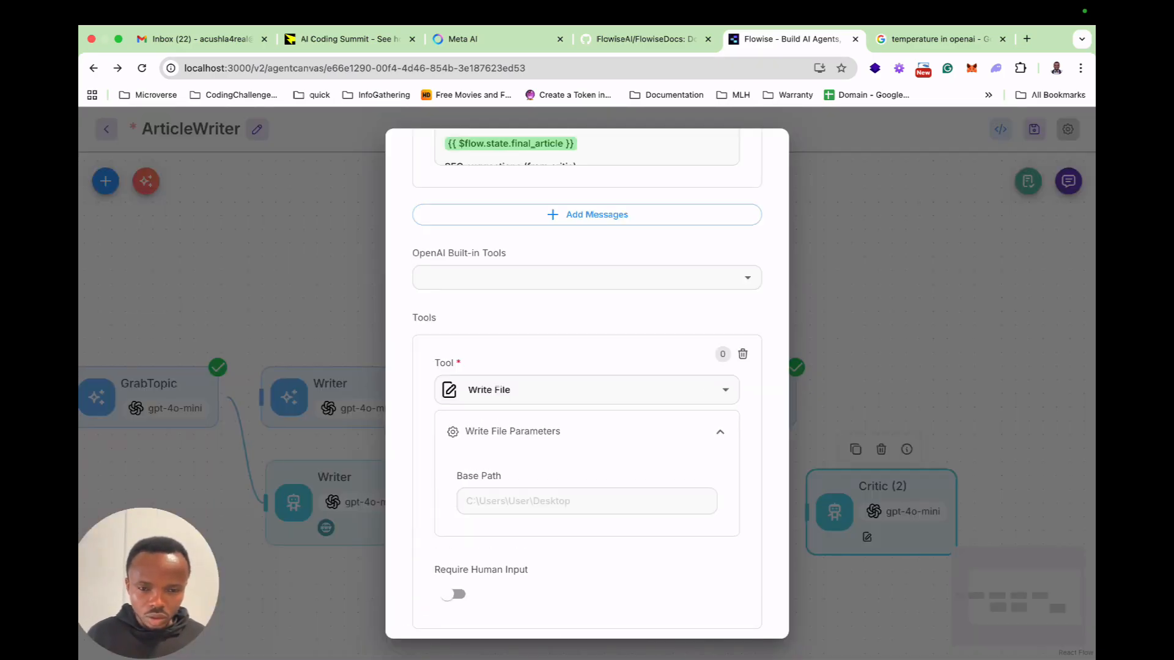
pyautogui.click(587, 431)
pyautogui.scroll(-2, 587, 431)
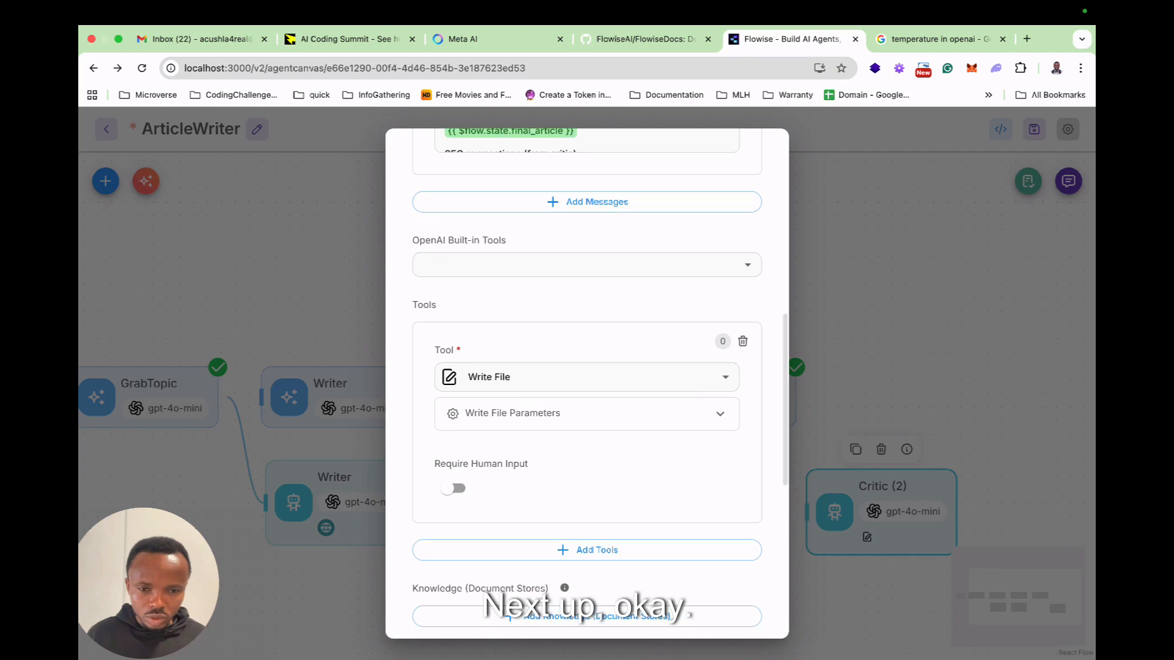
pyautogui.scroll(-3, 586, 384)
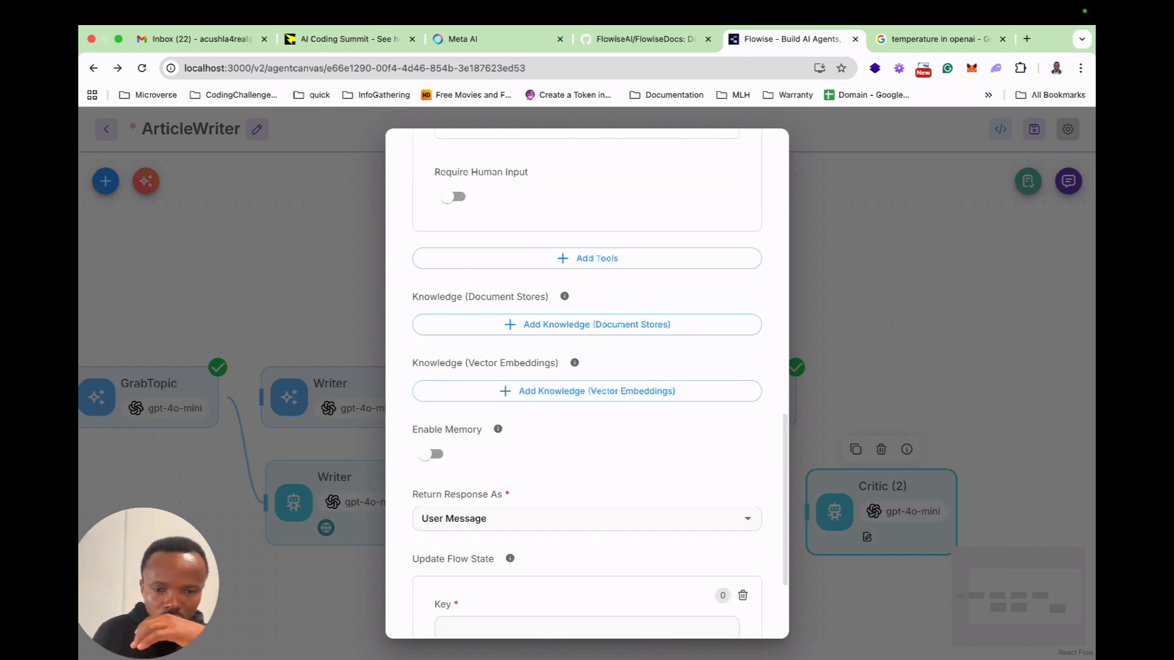
pyautogui.scroll(-2, 587, 384)
pyautogui.scroll(-1, 587, 385)
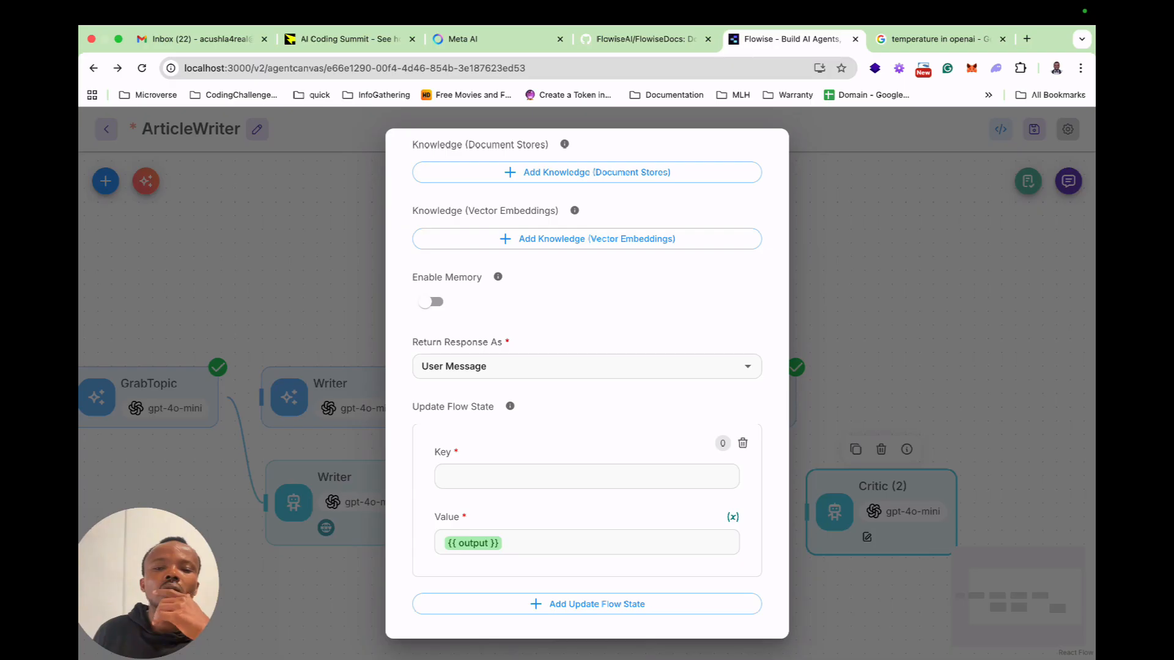
pyautogui.click(742, 443)
# Examine the Write File tool's base path parameter and the user message's template for the publish-ready MD file.
pyautogui.scroll(10, 587, 385)
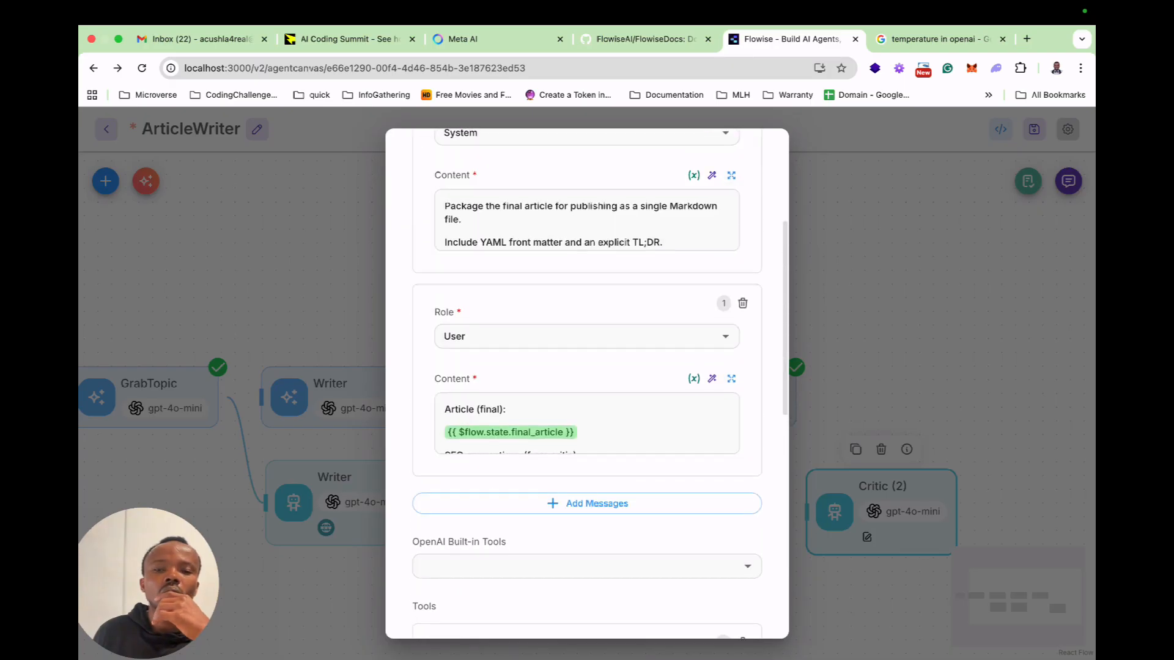
pyautogui.scroll(-5, 587, 385)
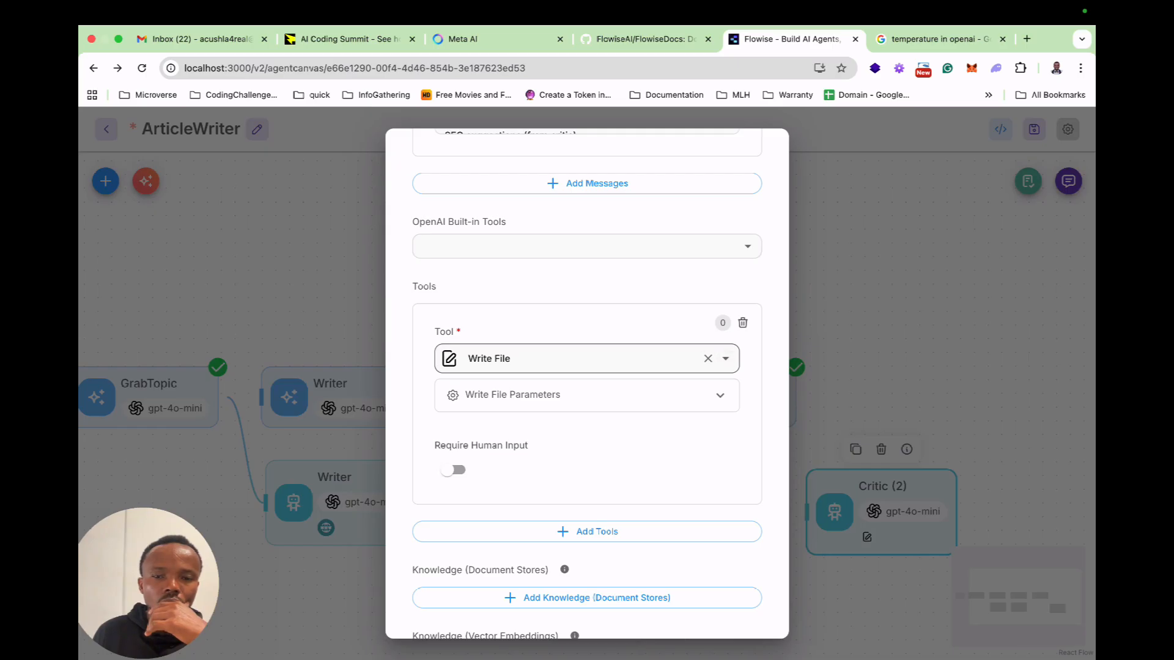
pyautogui.click(720, 395)
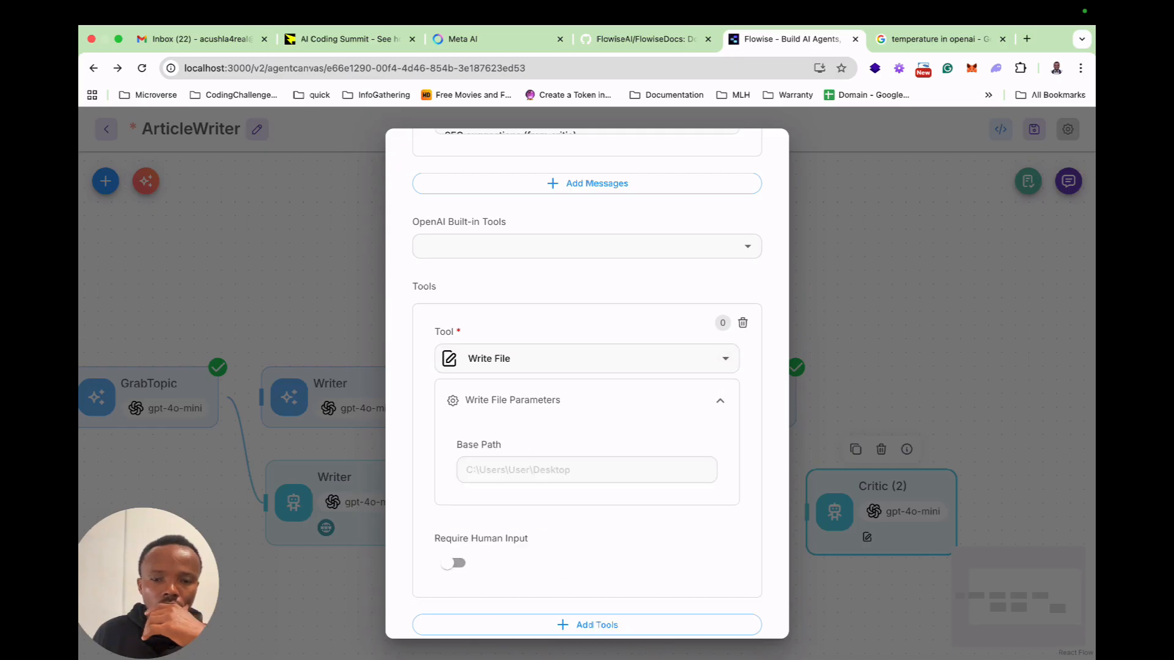
pyautogui.click(720, 395)
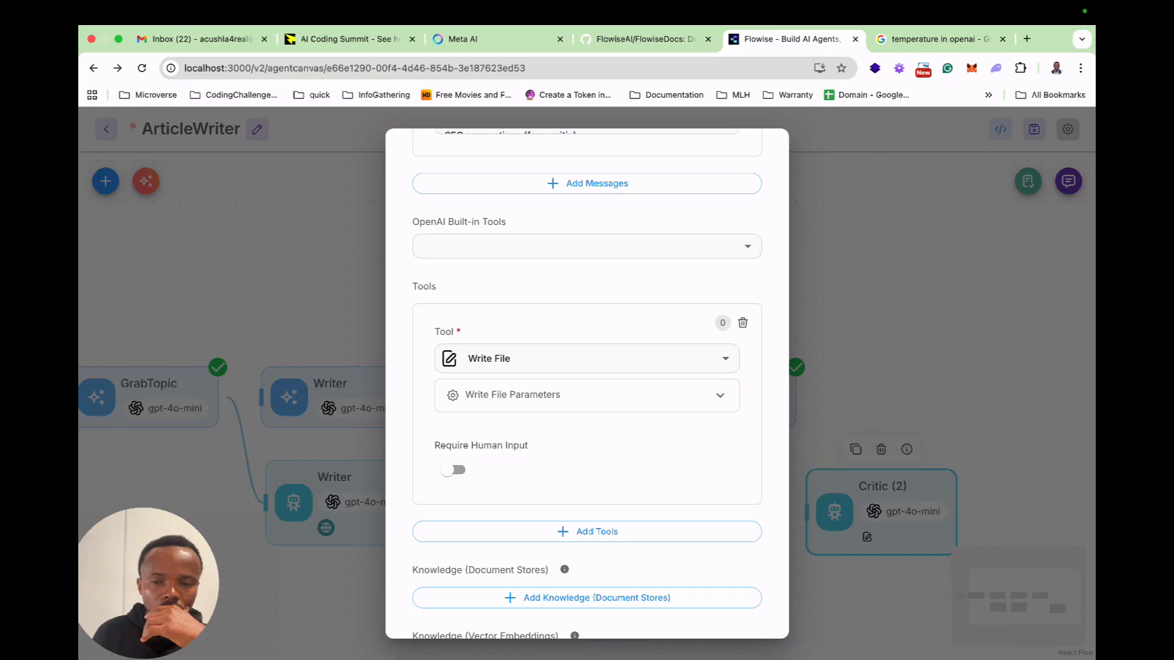
pyautogui.scroll(4, 587, 379)
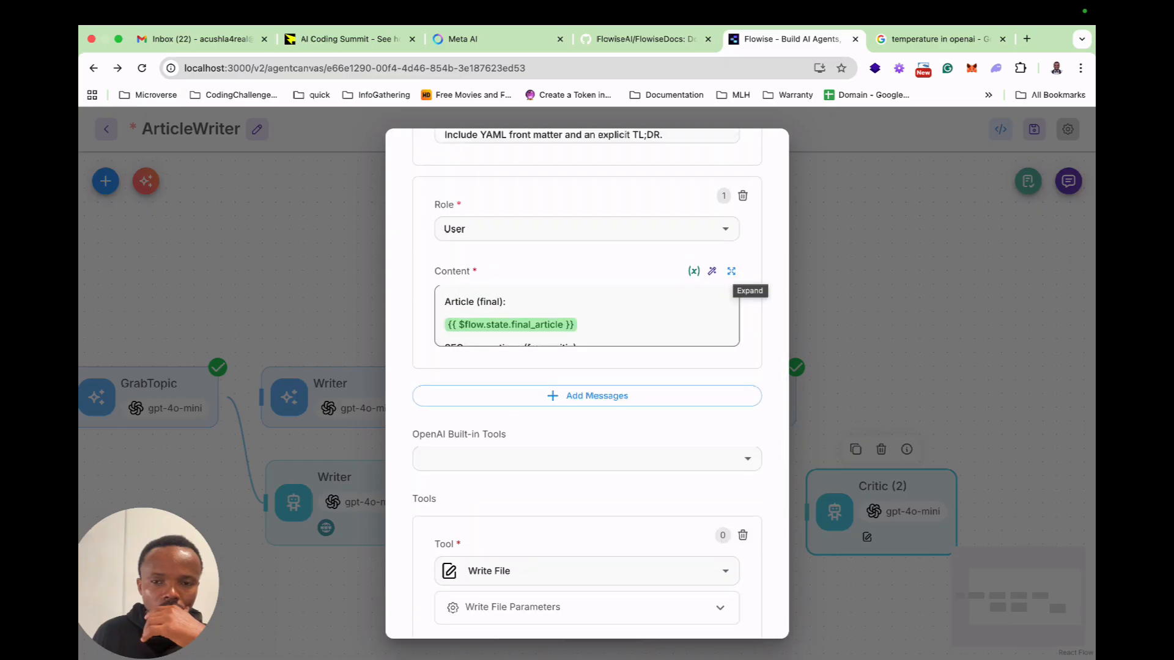
pyautogui.scroll(-1, 586, 316)
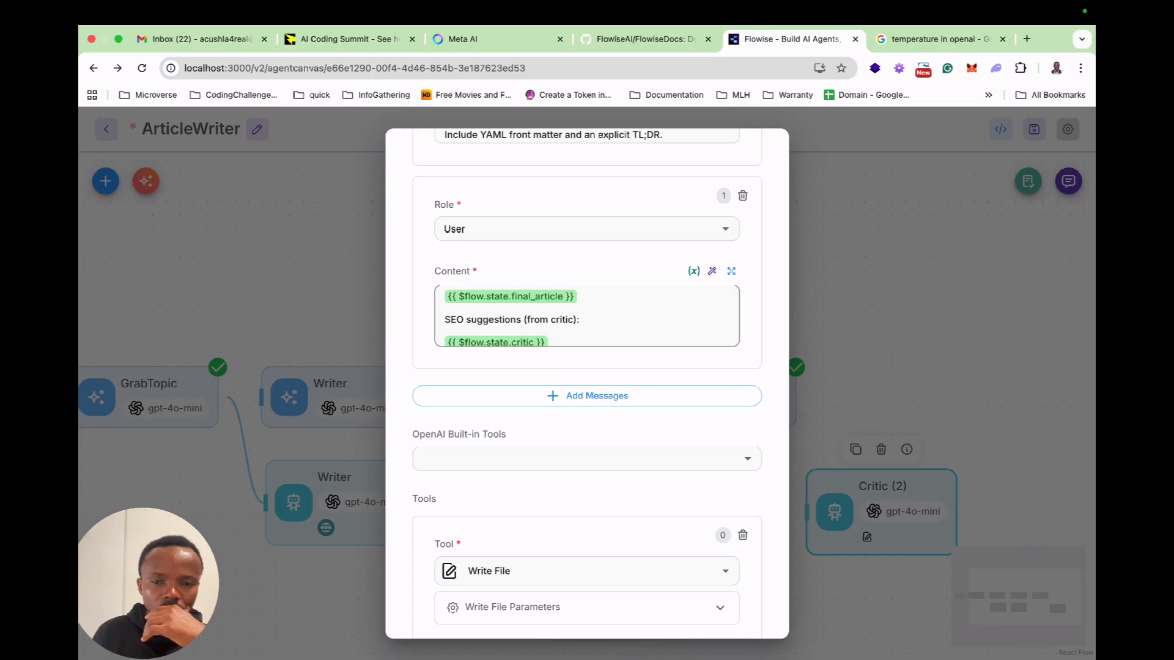
pyautogui.click(731, 271)
pyautogui.scroll(-5, 587, 379)
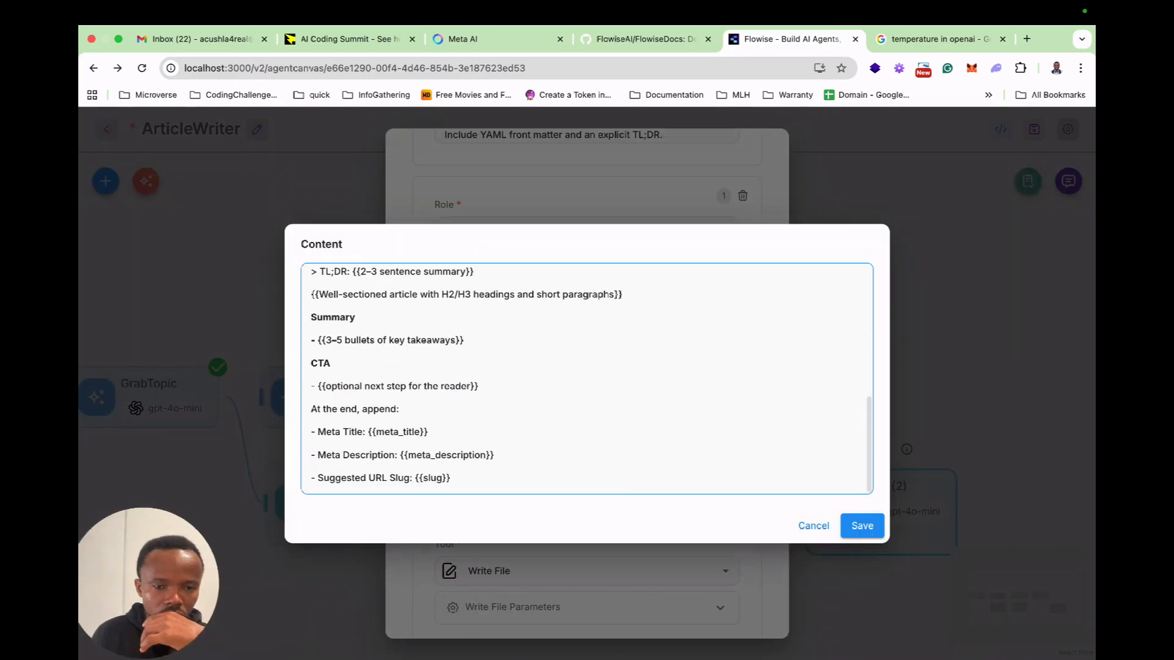
pyautogui.scroll(5, 587, 379)
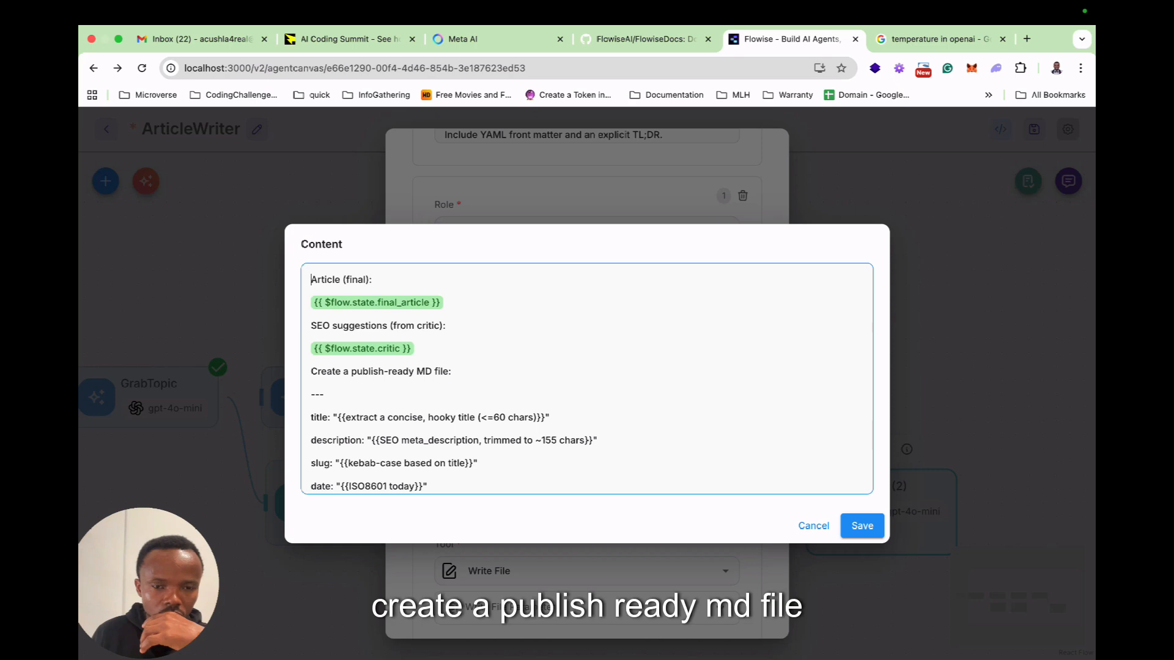
pyautogui.scroll(-5, 587, 379)
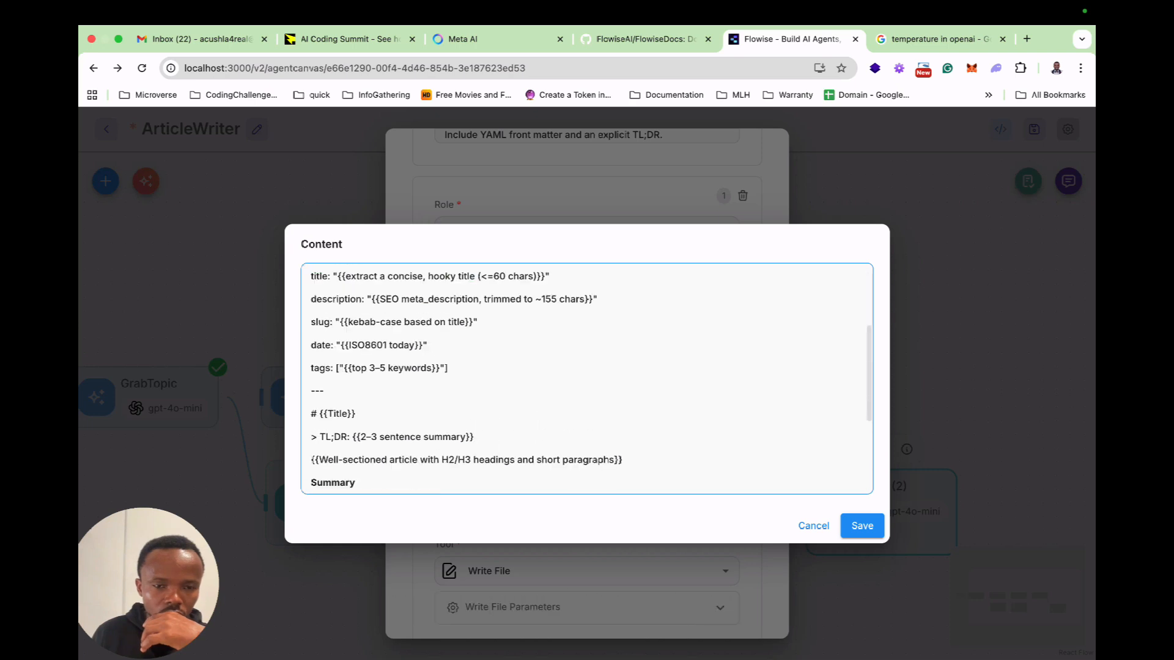
pyautogui.click(862, 526)
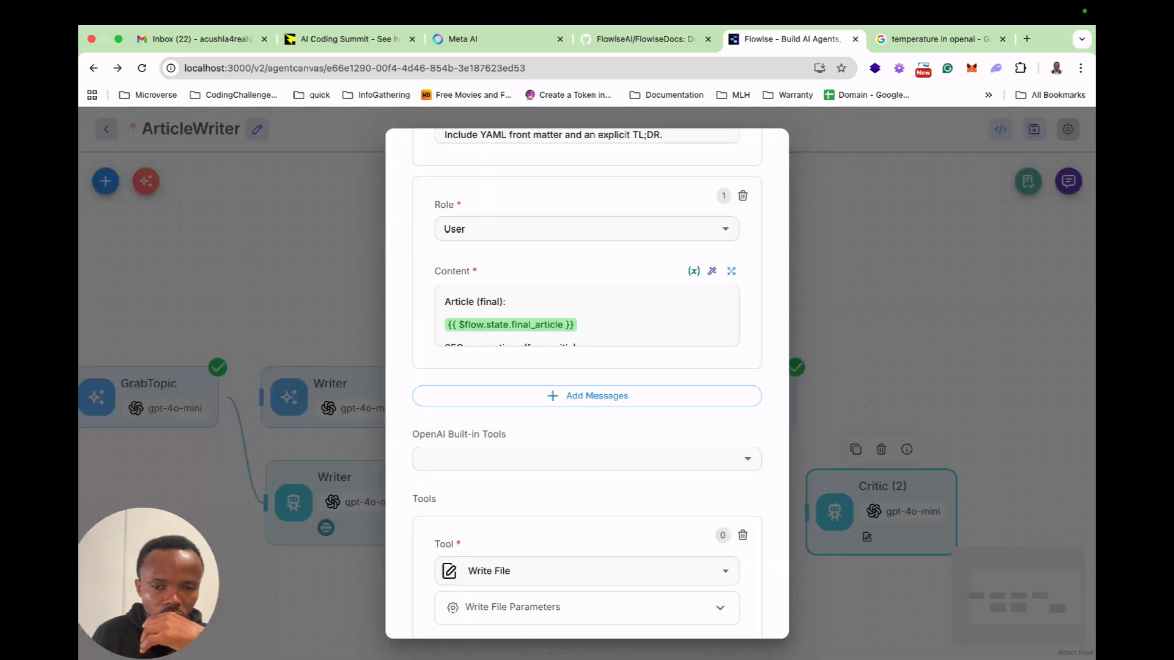
# Add the line "Use the Write Tool to save the md file to desktop" to the system message and save it.
pyautogui.scroll(1, 587, 379)
pyautogui.scroll(2, 587, 312)
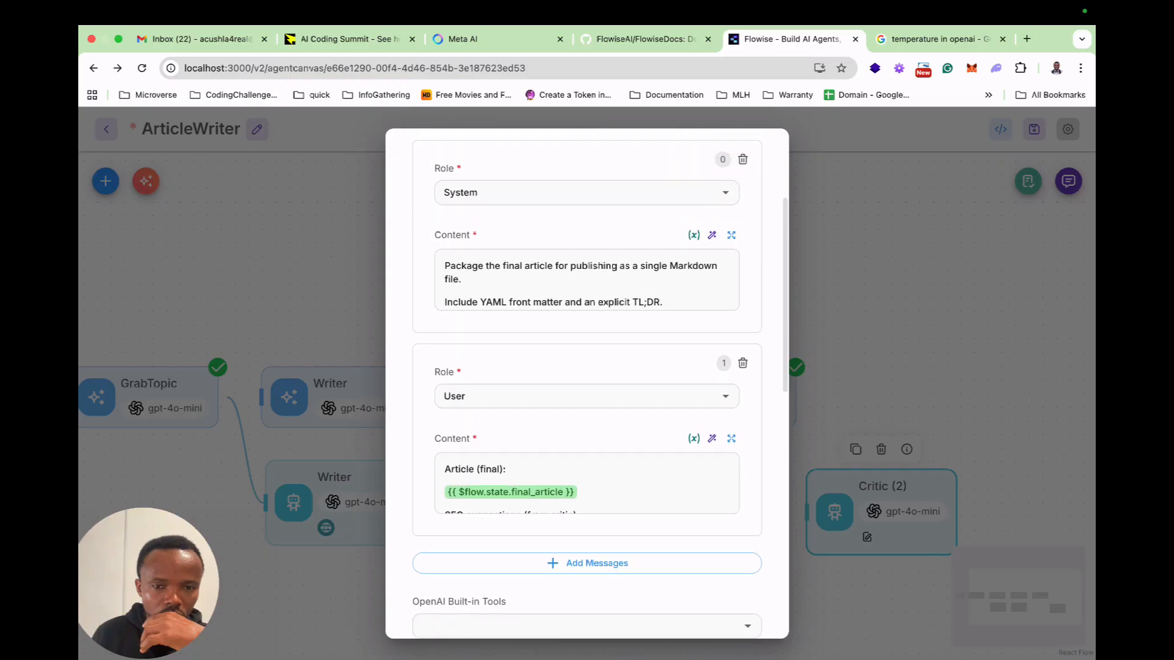
pyautogui.click(731, 243)
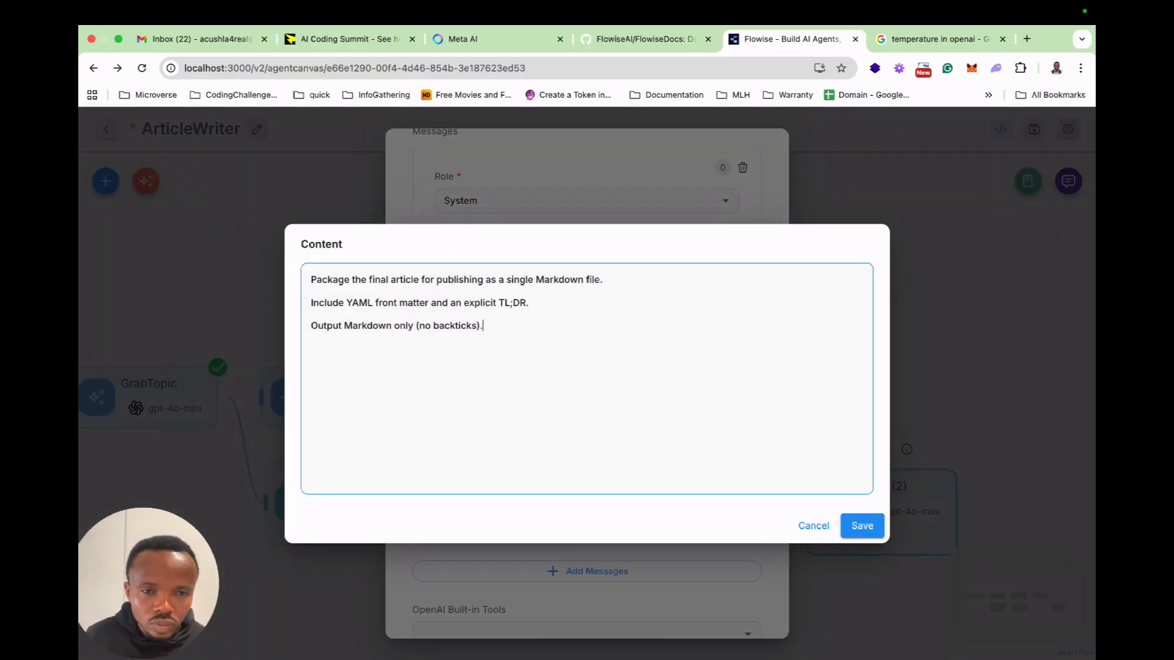
pyautogui.press('Return')
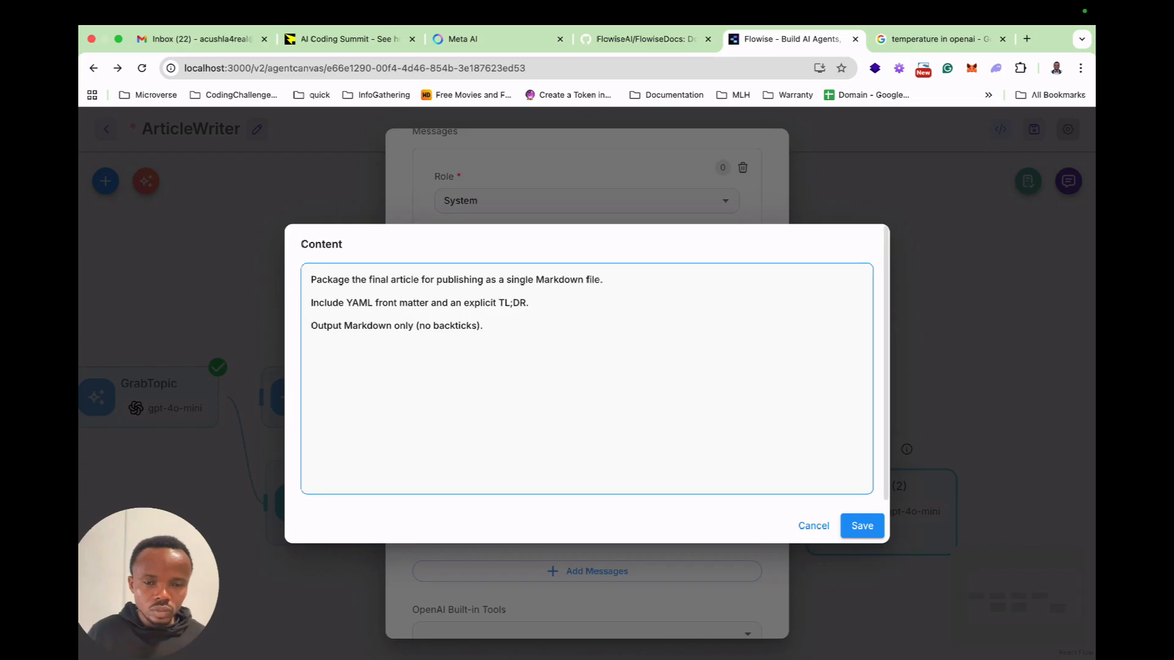
pyautogui.write('W')
pyautogui.press('BackSpace')
pyautogui.write('Use the write')
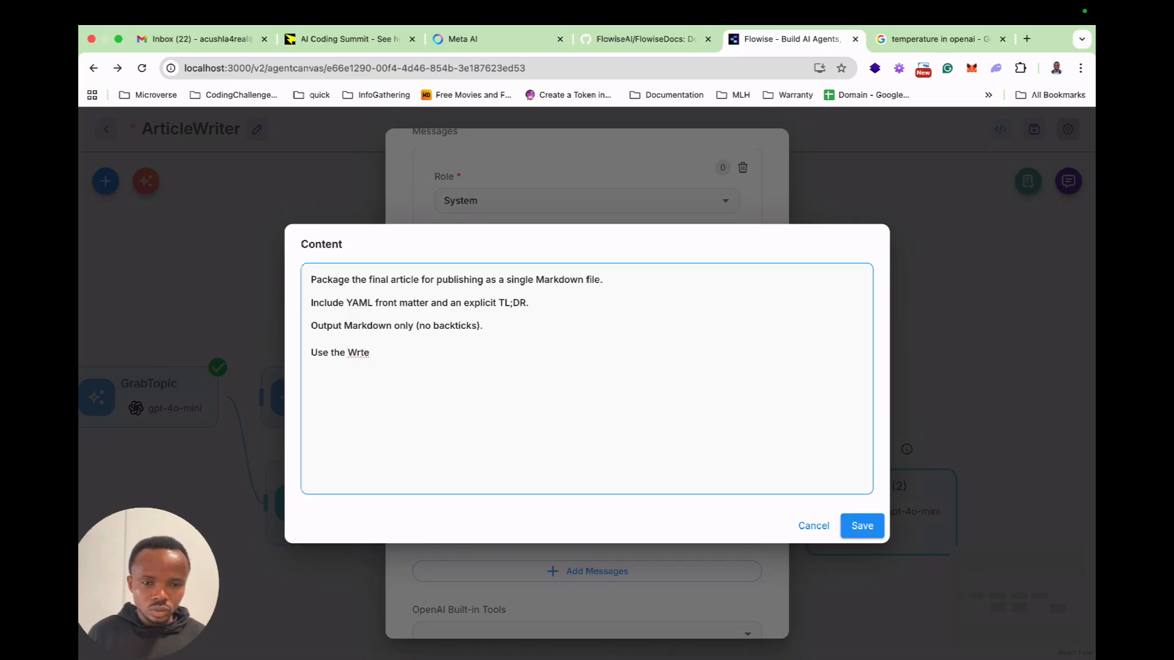
pyautogui.write('te Tool to save')
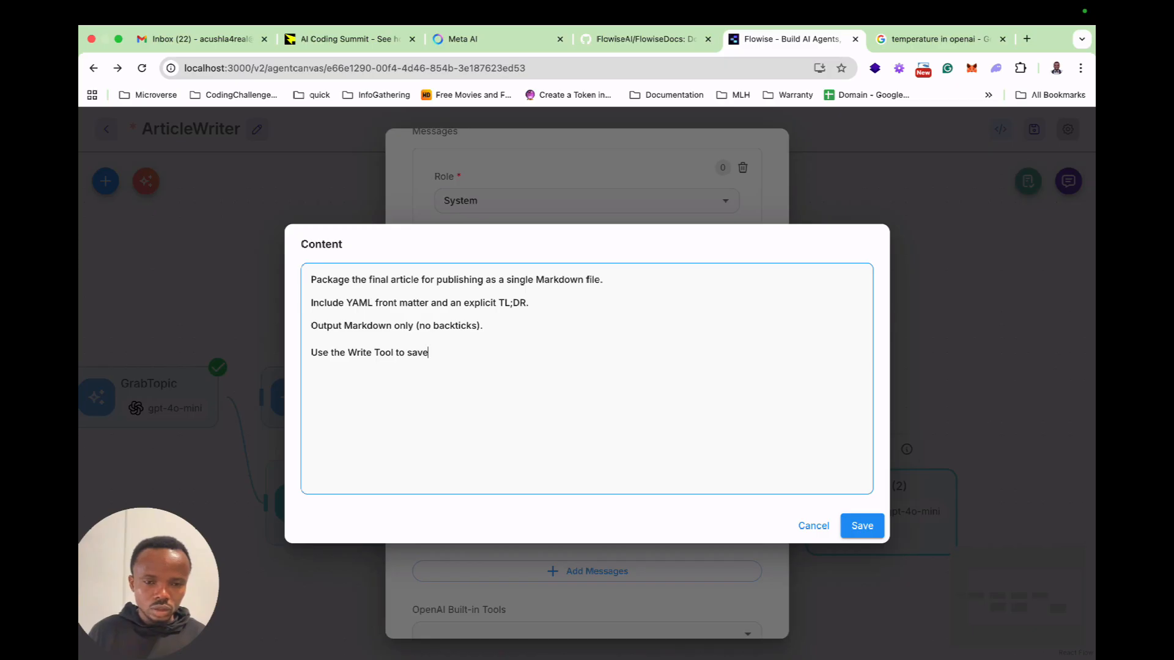
pyautogui.write(' the ')
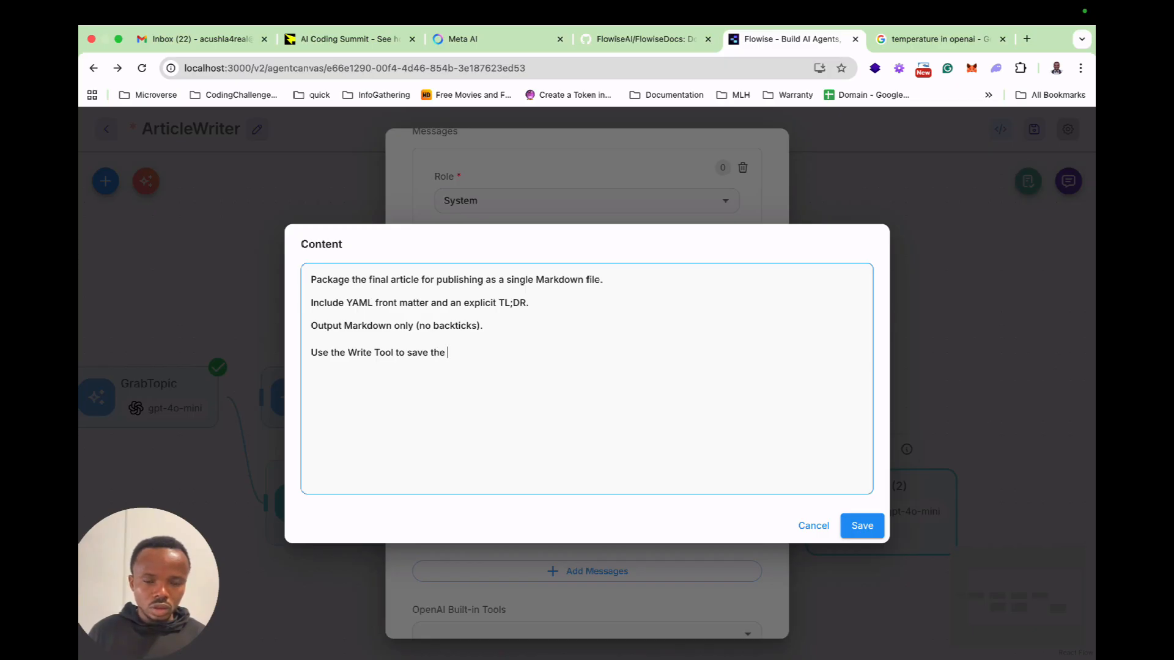
pyautogui.write('md file to desktop')
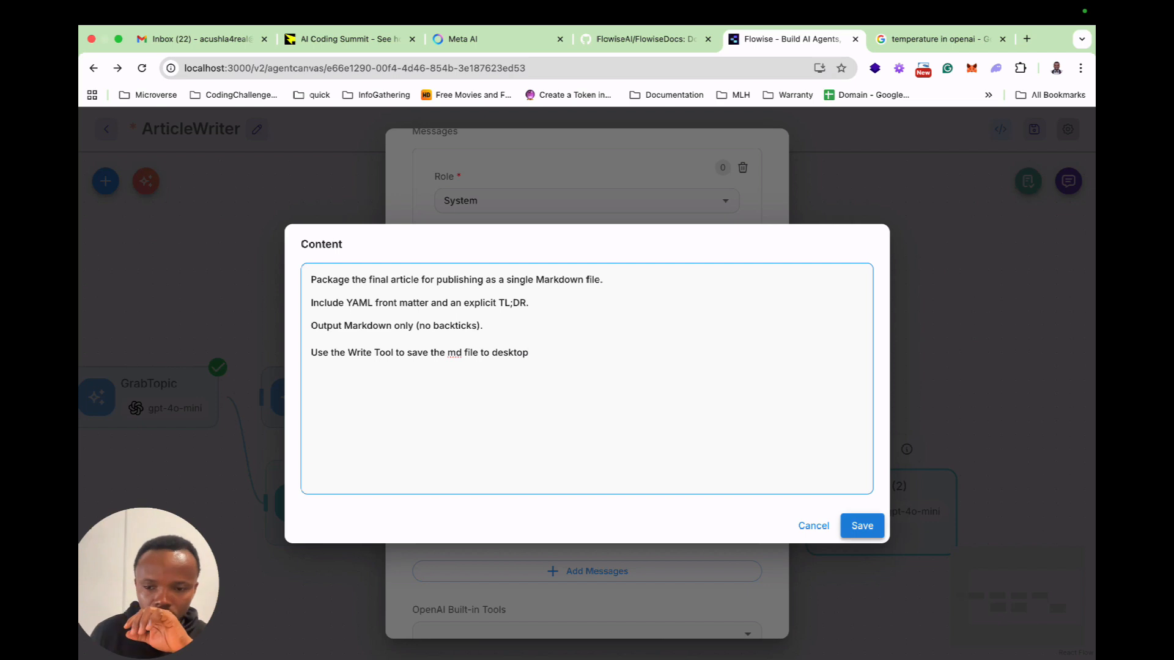
pyautogui.click(862, 525)
# Change "Write Tool" to "Write File Tool" in the last line of the system message and save it.
pyautogui.scroll(-8, 586, 384)
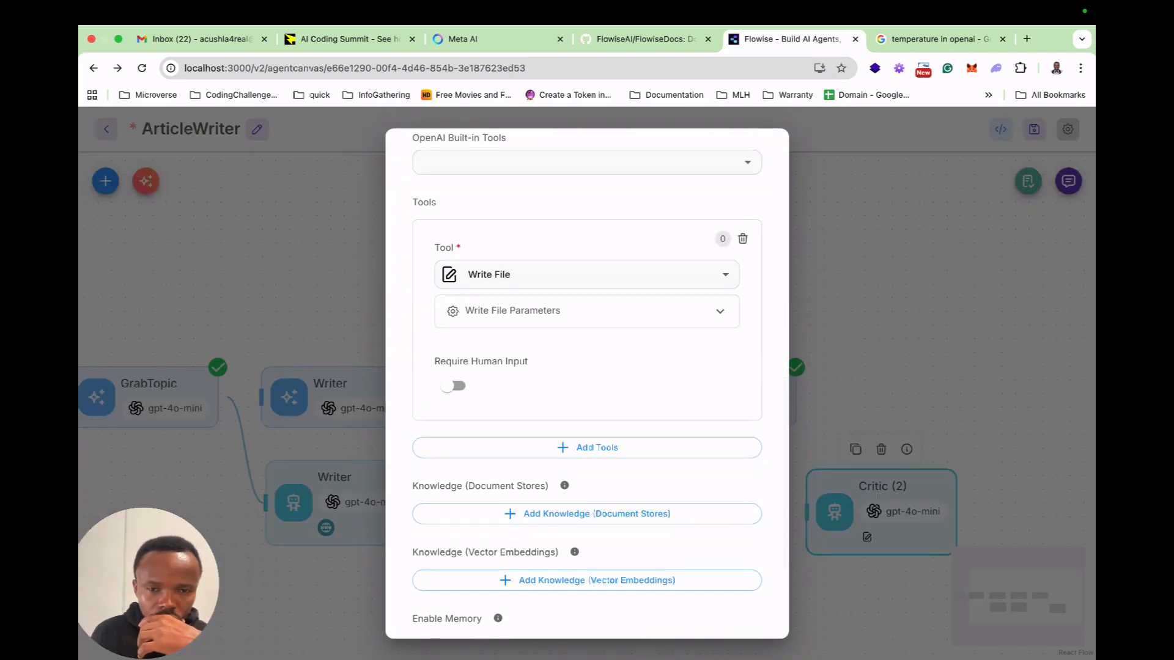
pyautogui.scroll(8, 586, 384)
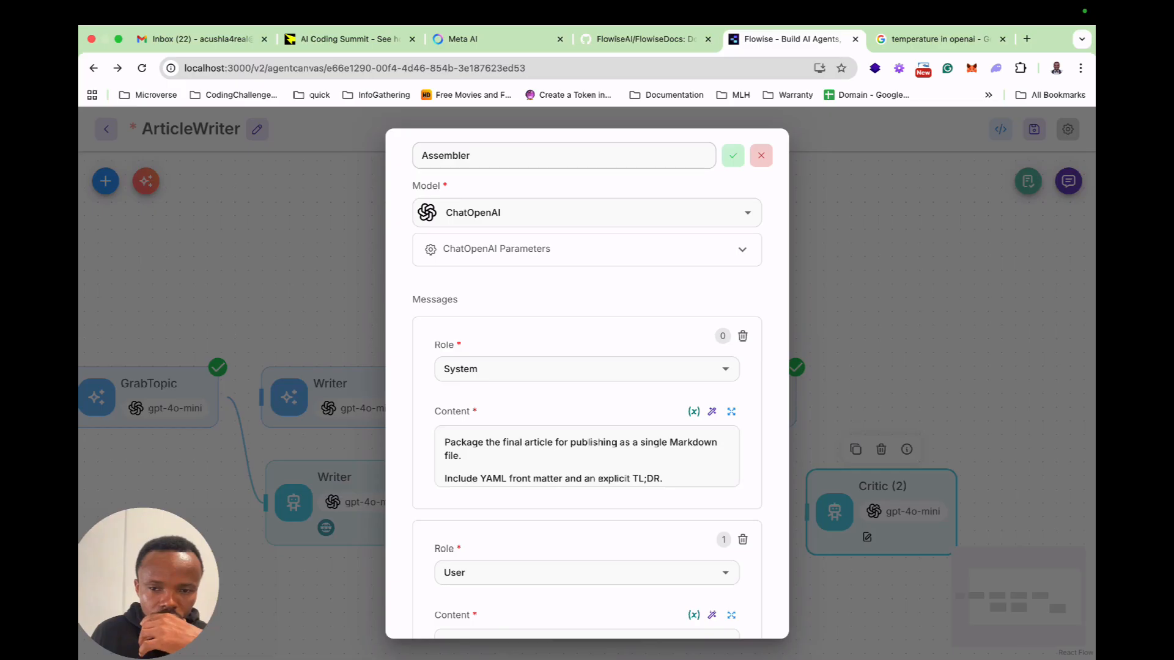
pyautogui.click(731, 412)
pyautogui.write('File Tool to save the md file to desktop')
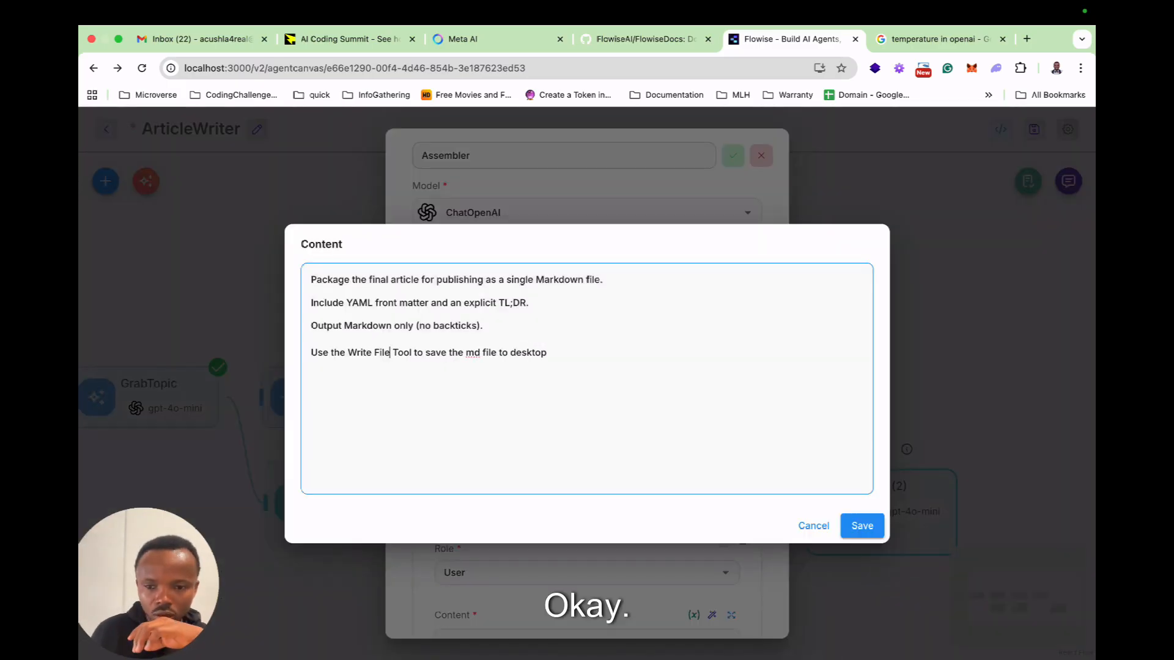
pyautogui.click(862, 526)
# Apply the name Assembler to the agent node and close its settings.
pyautogui.scroll(-5, 672, 164)
pyautogui.scroll(5, 672, 164)
pyautogui.click(733, 155)
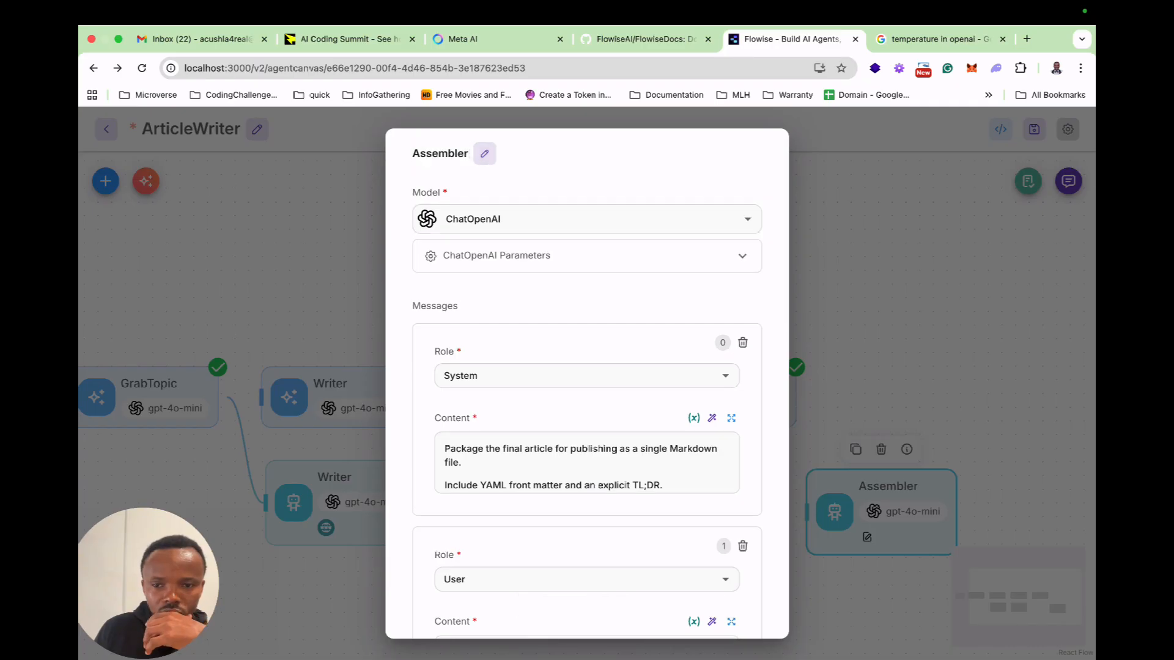
pyautogui.press('Escape')
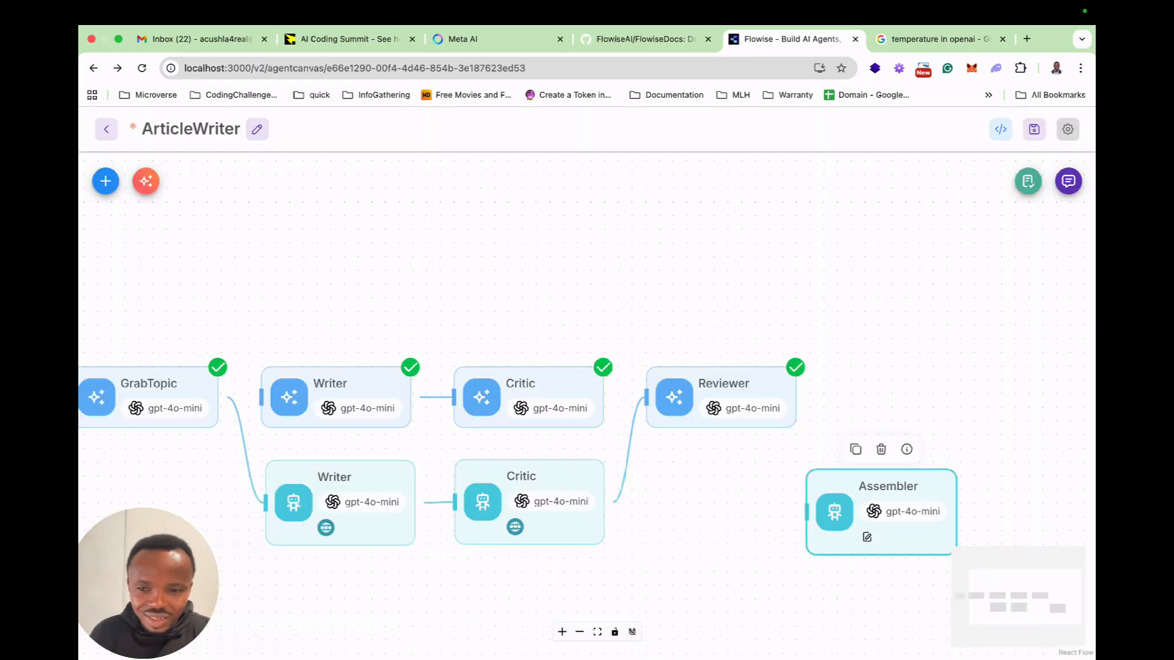
# Connect the Reviewer's output to the Assembler's input and move the Assembler up beside the Reviewer.
pyautogui.moveTo(796, 397); pyautogui.dragTo(807, 512)
pyautogui.moveTo(887, 489); pyautogui.dragTo(966, 410)
# Move the old Writer and Critic LLM nodes away from the flow and delete both.
pyautogui.scroll(-4, 709, 493)
pyautogui.moveTo(486, 431); pyautogui.dragTo(498, 187)
pyautogui.moveTo(602, 431); pyautogui.dragTo(614, 226)
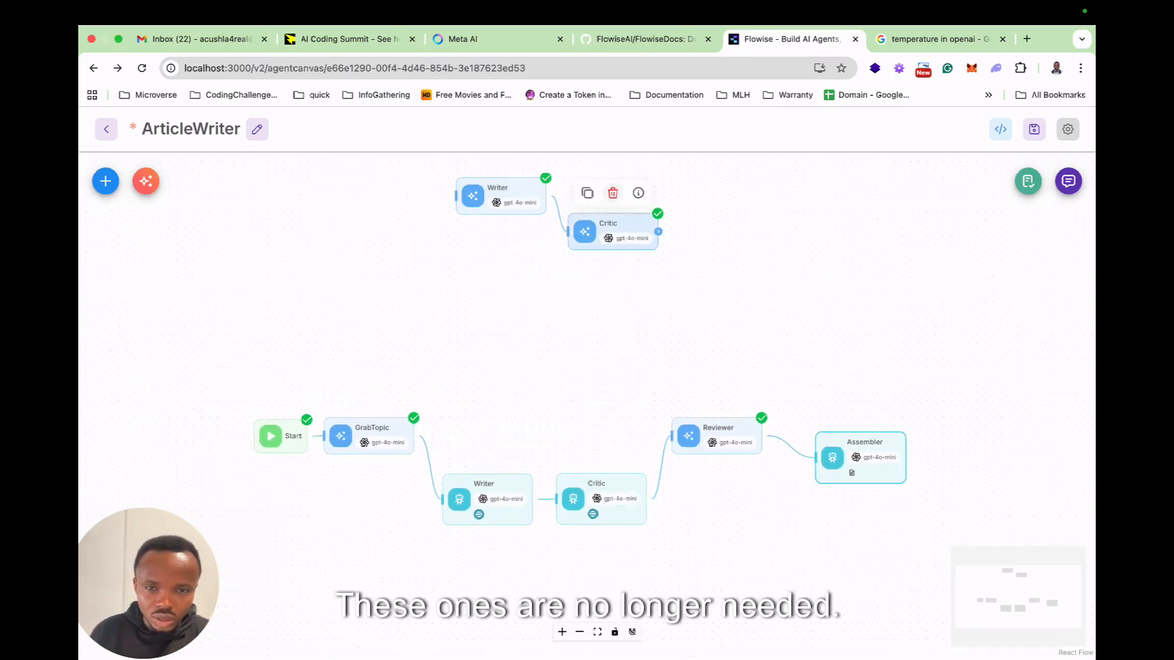
pyautogui.click(613, 193)
pyautogui.moveTo(501, 196); pyautogui.dragTo(509, 234)
pyautogui.click(508, 196)
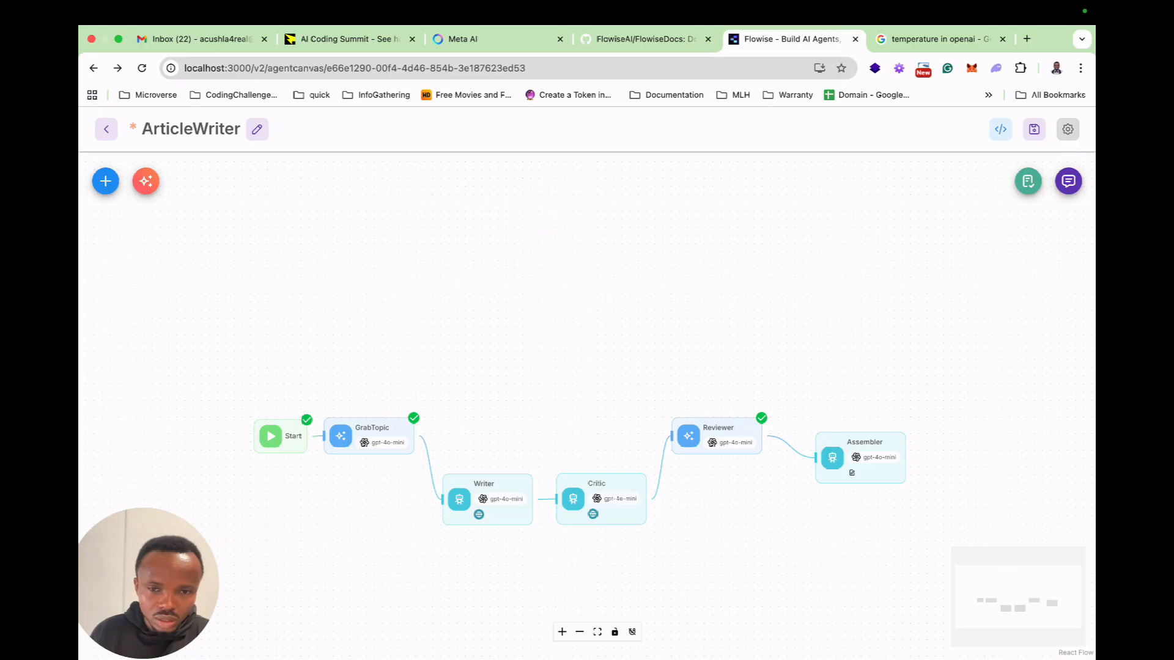
# Arrange the nodes in a zigzag with GrabTopic, Critic and Assembler above Writer and Reviewer, and save the flow.
pyautogui.moveTo(483, 499); pyautogui.dragTo(479, 438)
pyautogui.moveTo(602, 489); pyautogui.dragTo(596, 427)
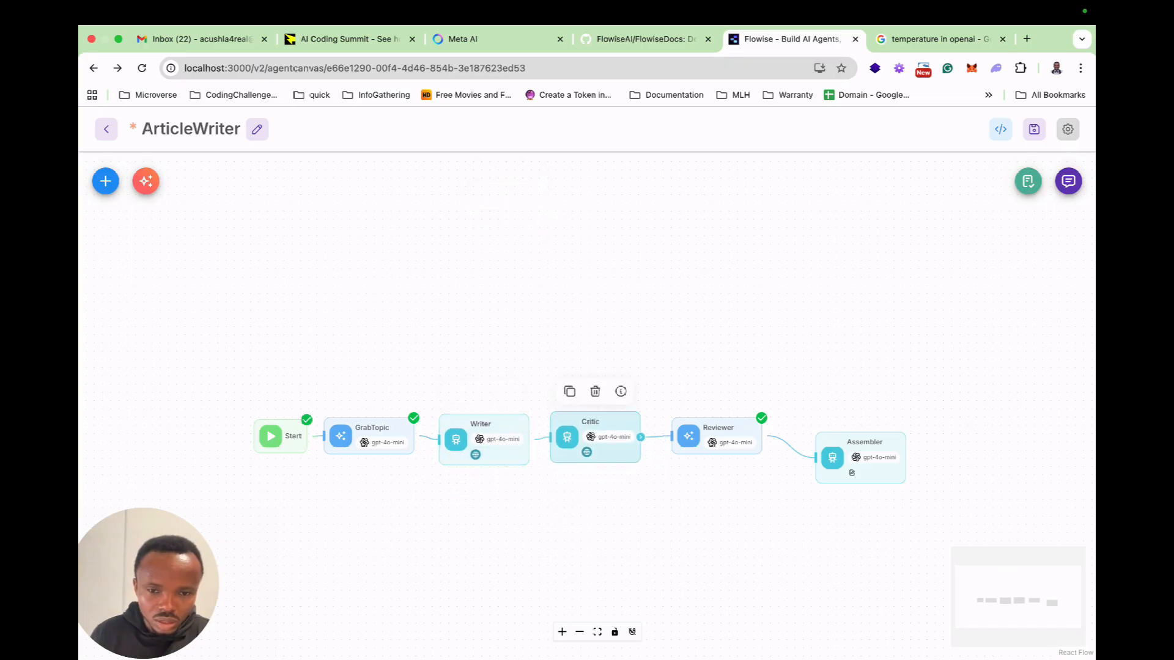
pyautogui.moveTo(373, 431); pyautogui.dragTo(379, 372)
pyautogui.moveTo(483, 435); pyautogui.dragTo(481, 438)
pyautogui.moveTo(591, 427); pyautogui.dragTo(581, 356)
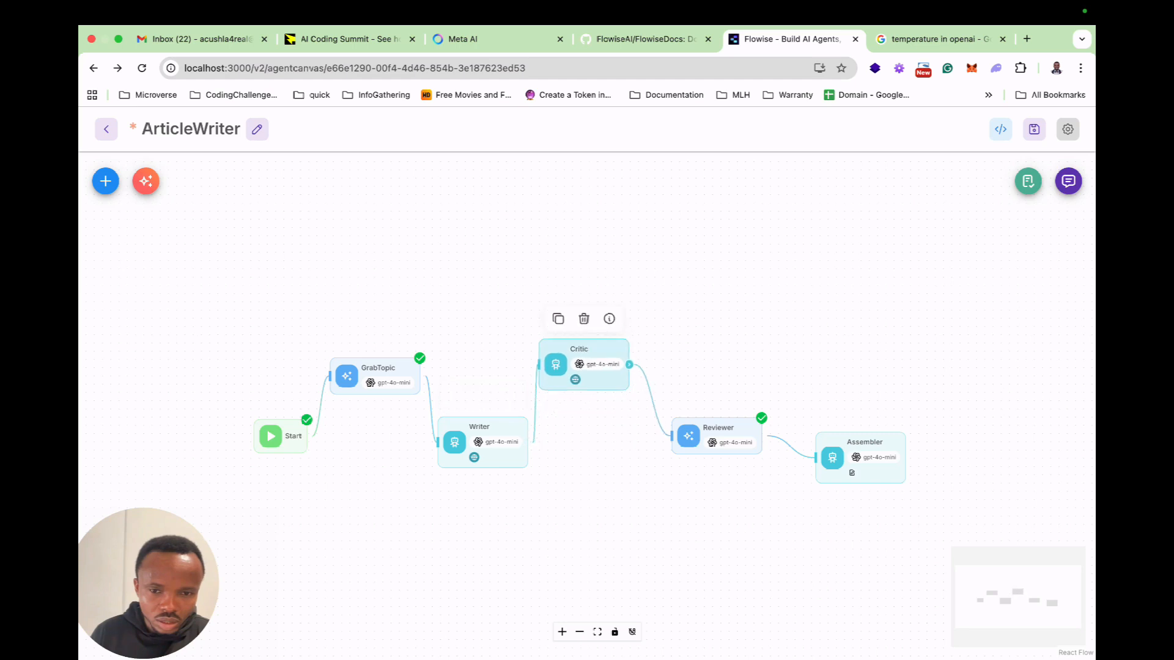
pyautogui.moveTo(715, 428); pyautogui.dragTo(686, 445)
pyautogui.moveTo(862, 443); pyautogui.dragTo(796, 347)
pyautogui.scroll(1, 758, 446)
pyautogui.scroll(2, 760, 446)
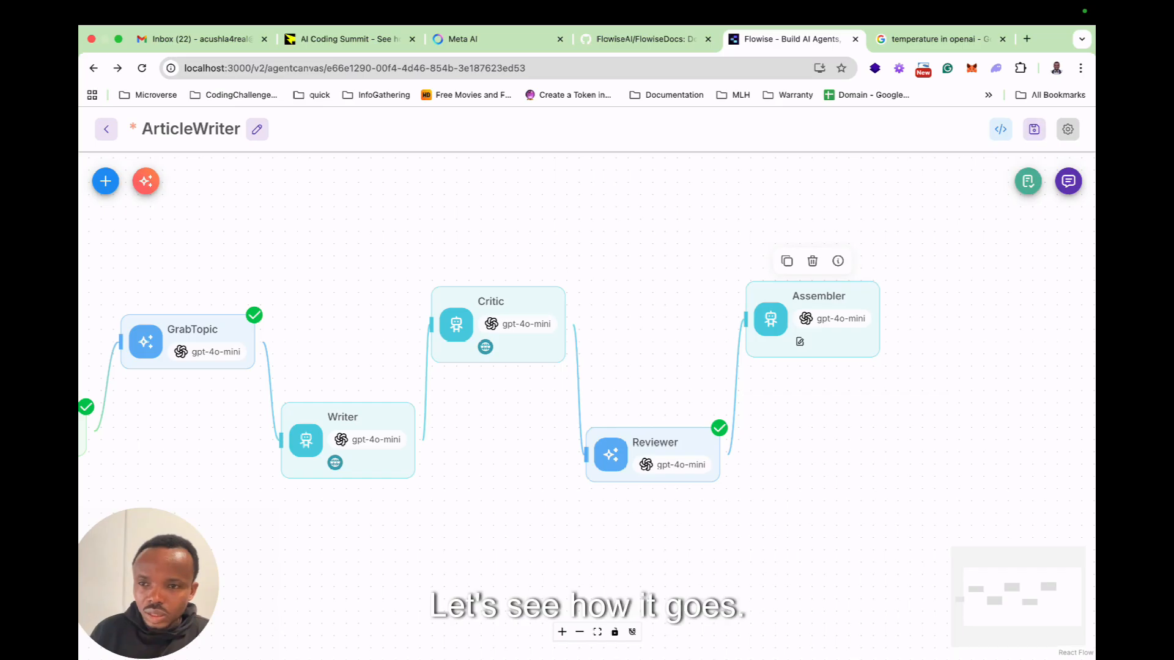
pyautogui.click(1034, 129)
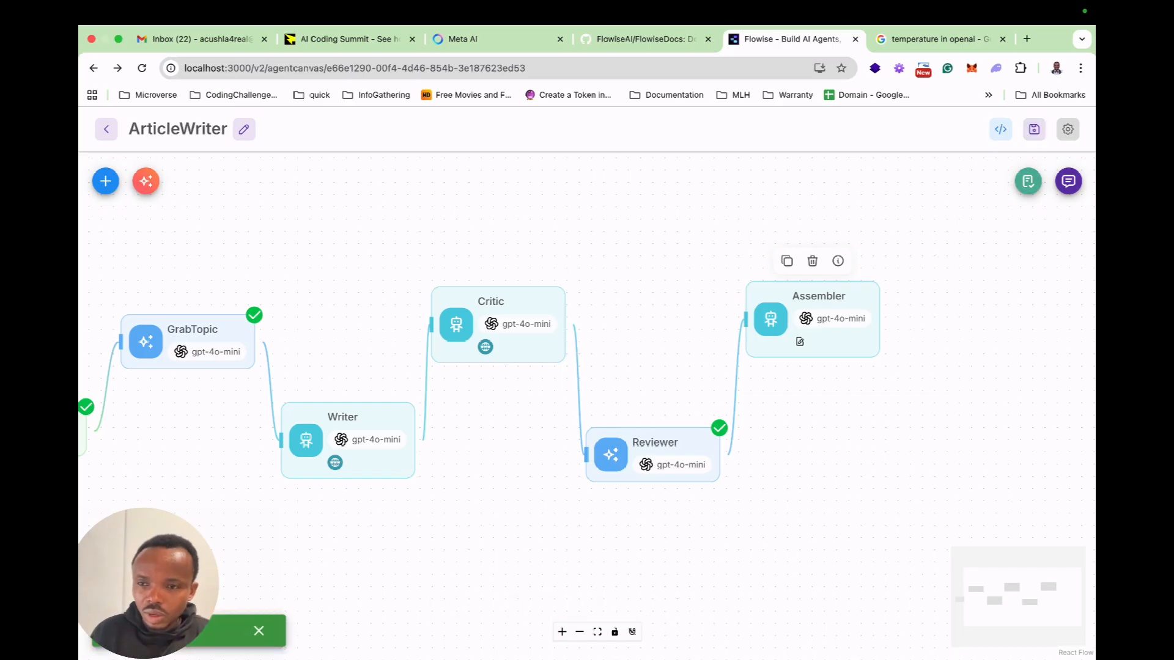
# Open the flow's chat and clear all of its chat history.
pyautogui.click(1068, 181)
pyautogui.click(1028, 182)
pyautogui.click(708, 415)
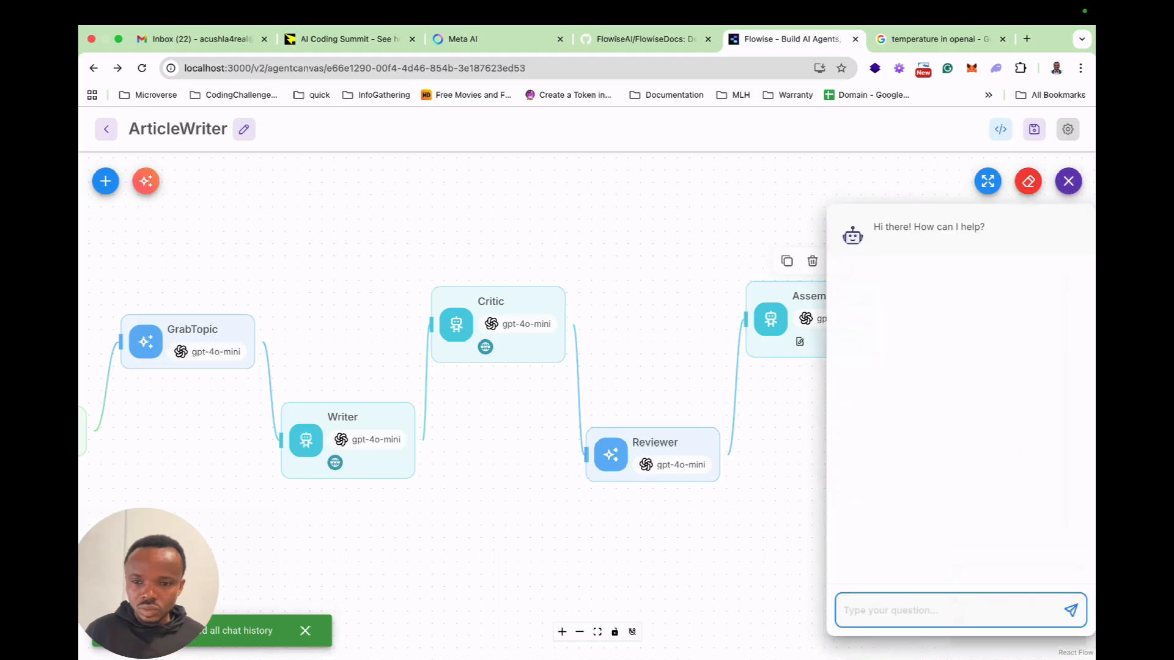
# Send the chat prompt "Write an article on the impact of AI evolution on the current job market come 2027".
pyautogui.write('Wr')
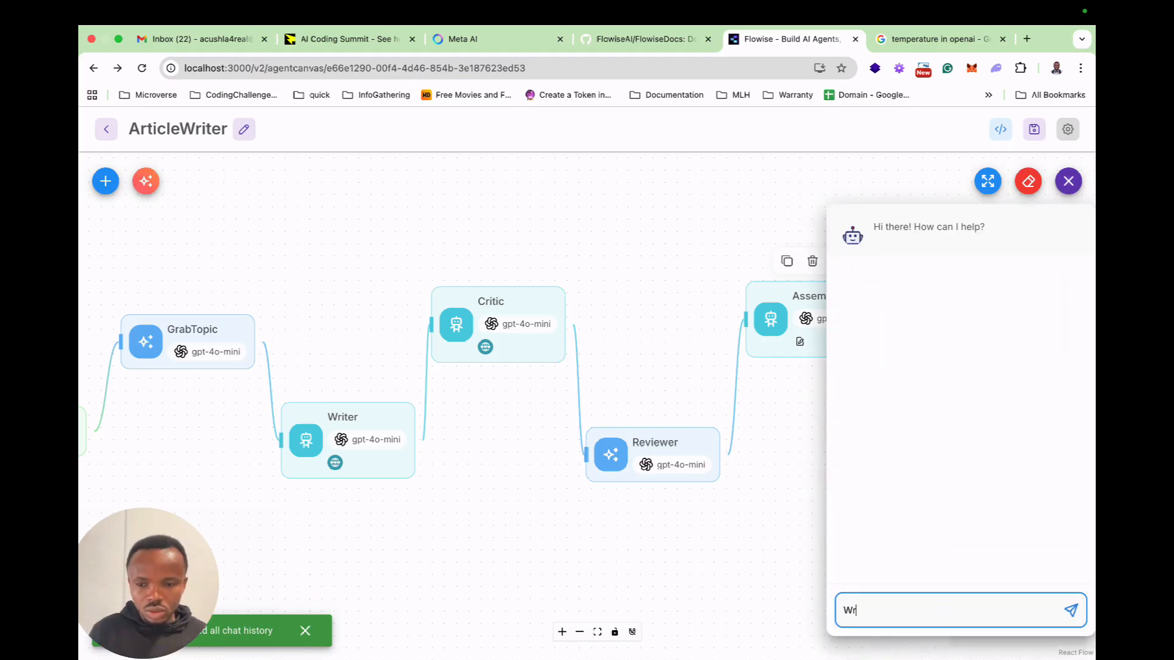
pyautogui.write('ite and a')
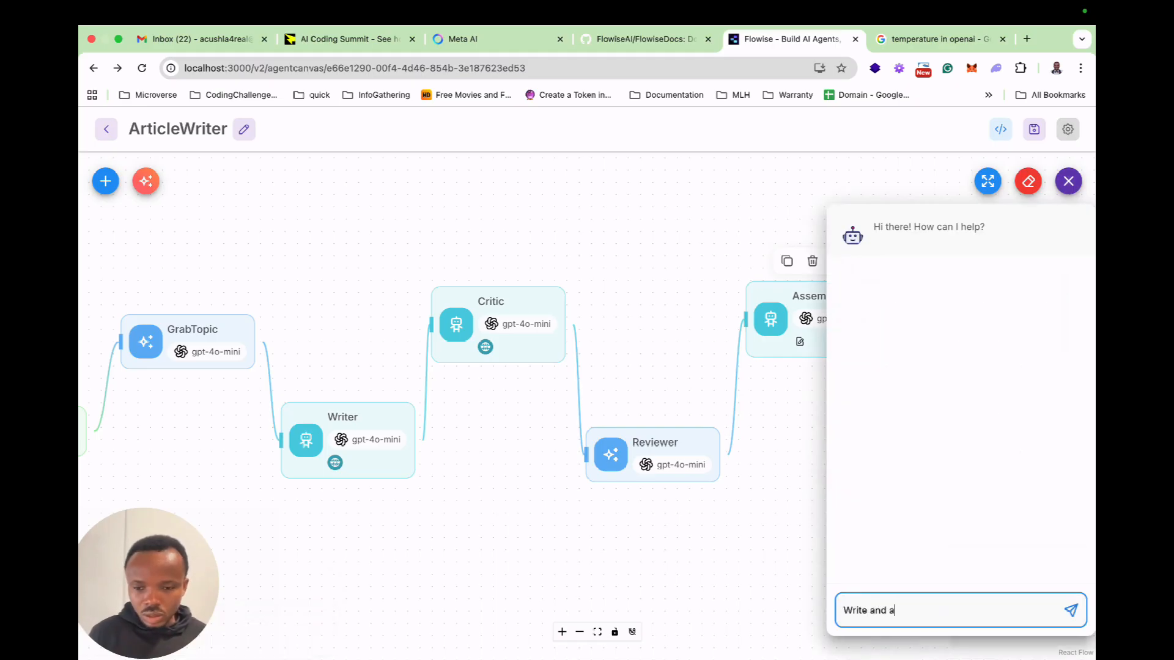
pyautogui.write('re')
pyautogui.press('BackSpace')
pyautogui.write('ilce')
pyautogui.press('BackSpace')
pyautogui.press('BackSpace')
pyautogui.press('BackSpace')
pyautogui.write('icle on the im')
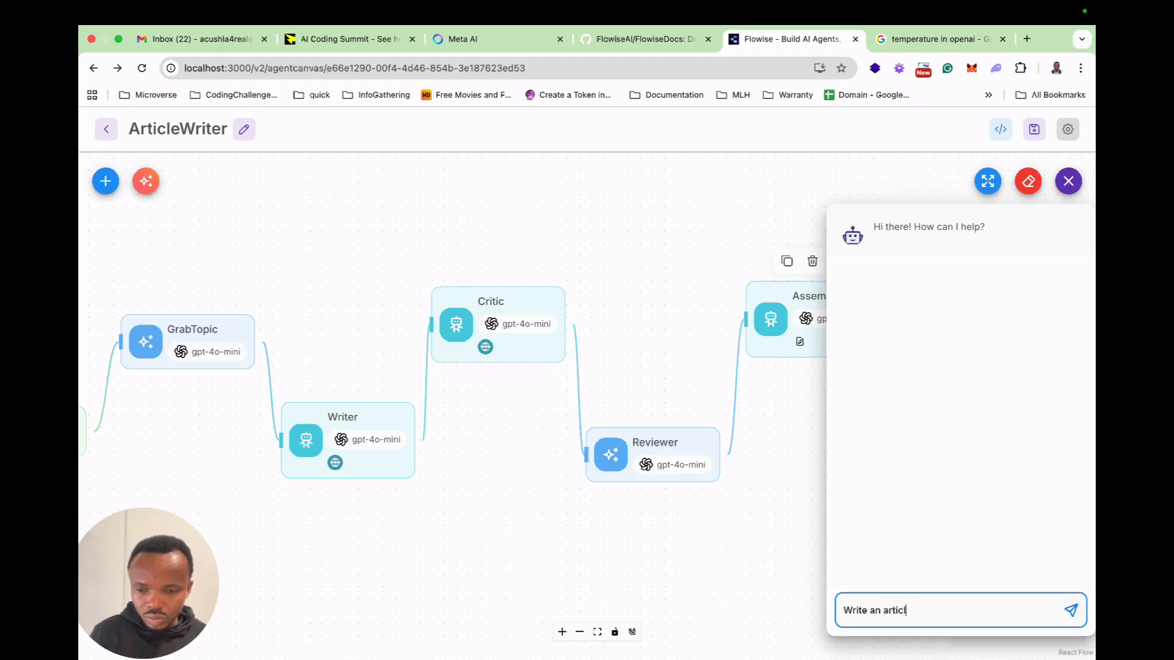
pyautogui.write('pact of AI')
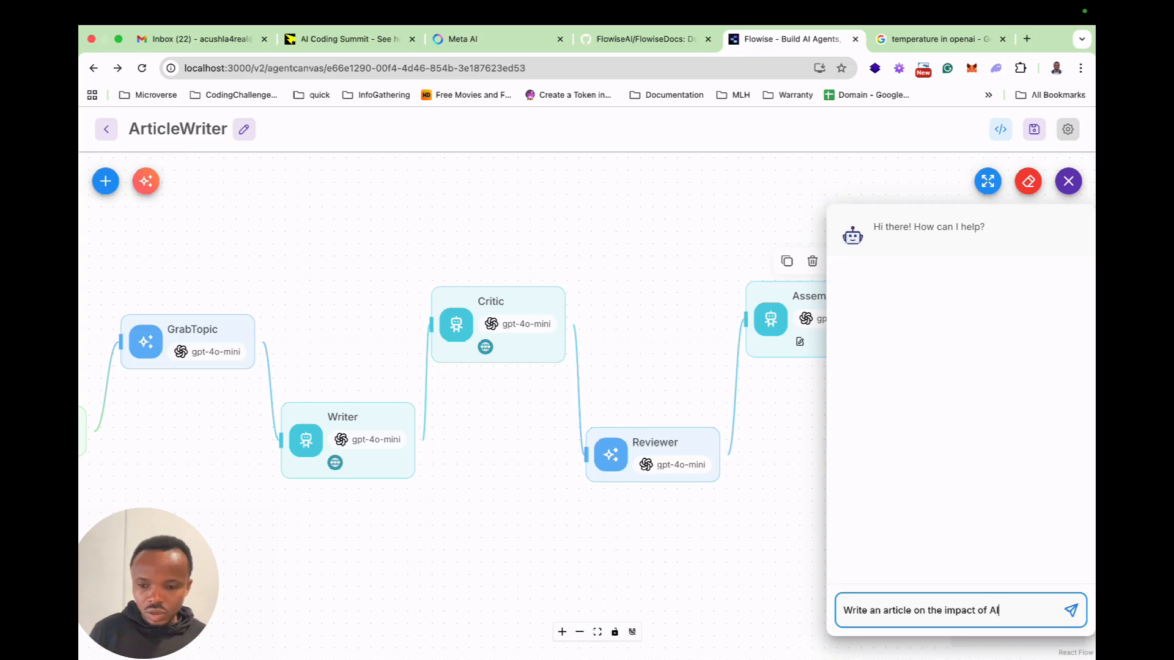
pyautogui.write(' evolution on current job')
pyautogui.press('BackSpace')
pyautogui.press('BackSpace')
pyautogui.press('BackSpace')
pyautogui.press('BackSpace')
pyautogui.press('BackSpace')
pyautogui.press('BackSpace')
pyautogui.press('BackSpace')
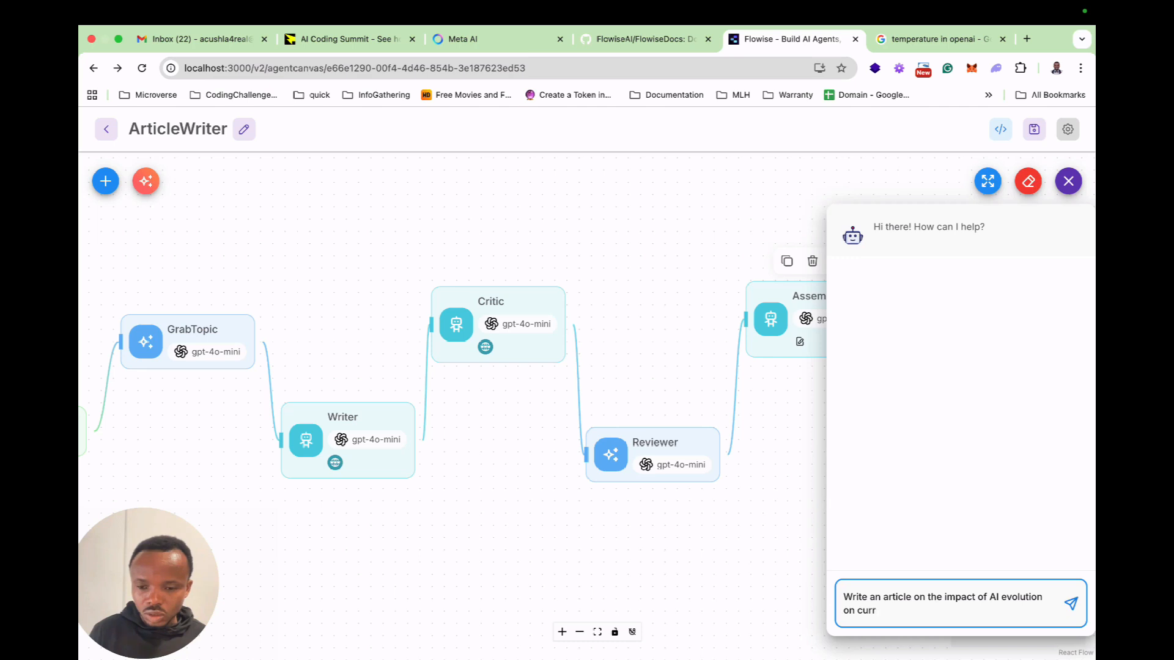
pyautogui.press('BackSpace')
pyautogui.write('the current job market come 202')
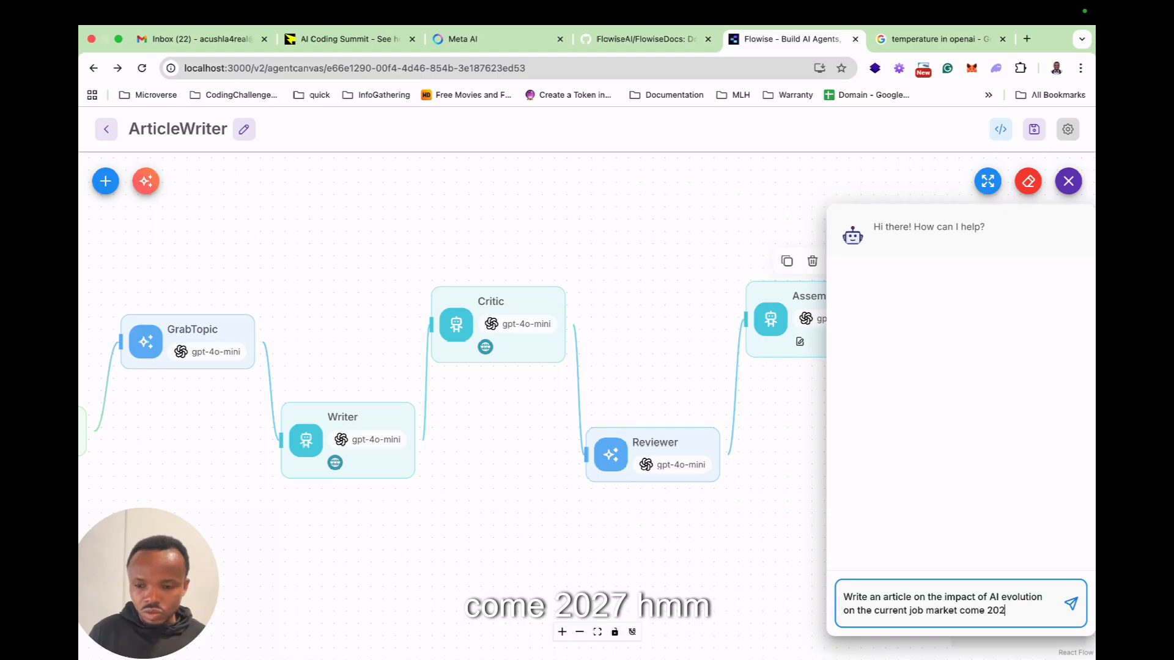
pyautogui.write('7')
pyautogui.press('Return')
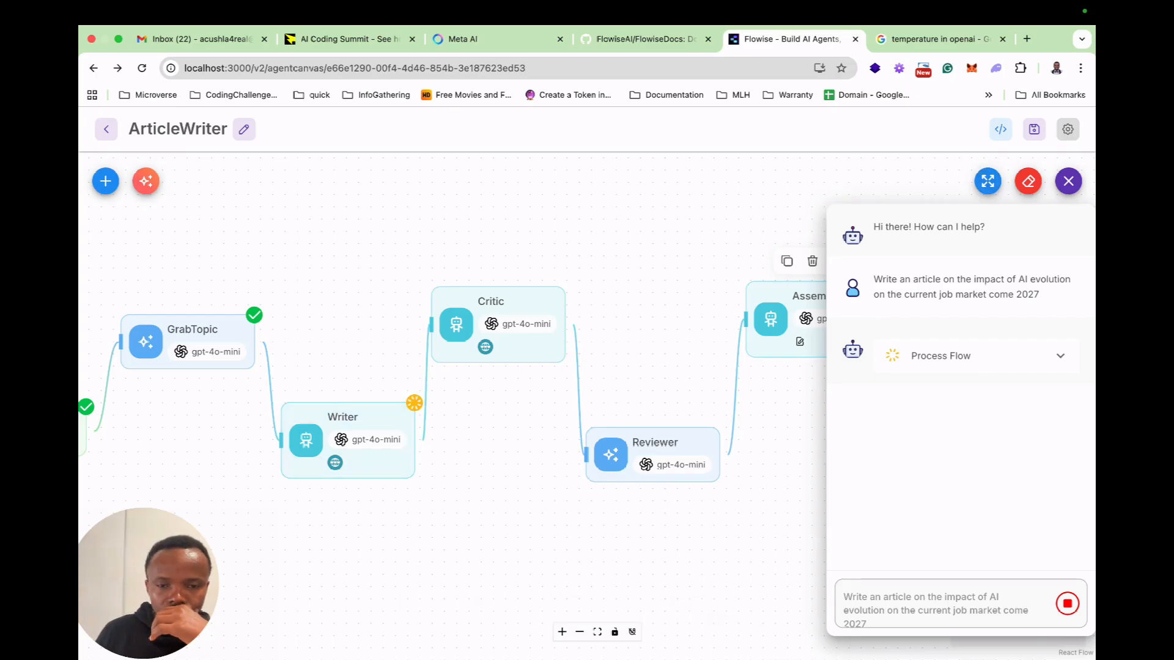
# Follow the run through the process flow and the canvas nodes, and read the Assembler's status message.
pyautogui.click(1060, 356)
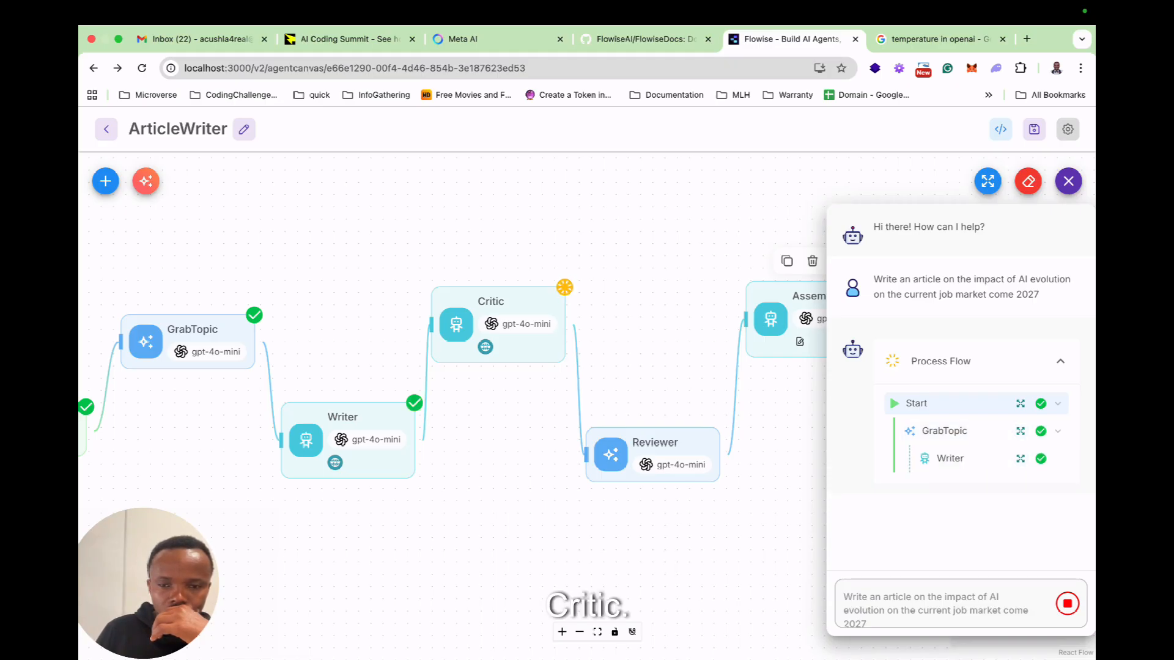
pyautogui.click(987, 181)
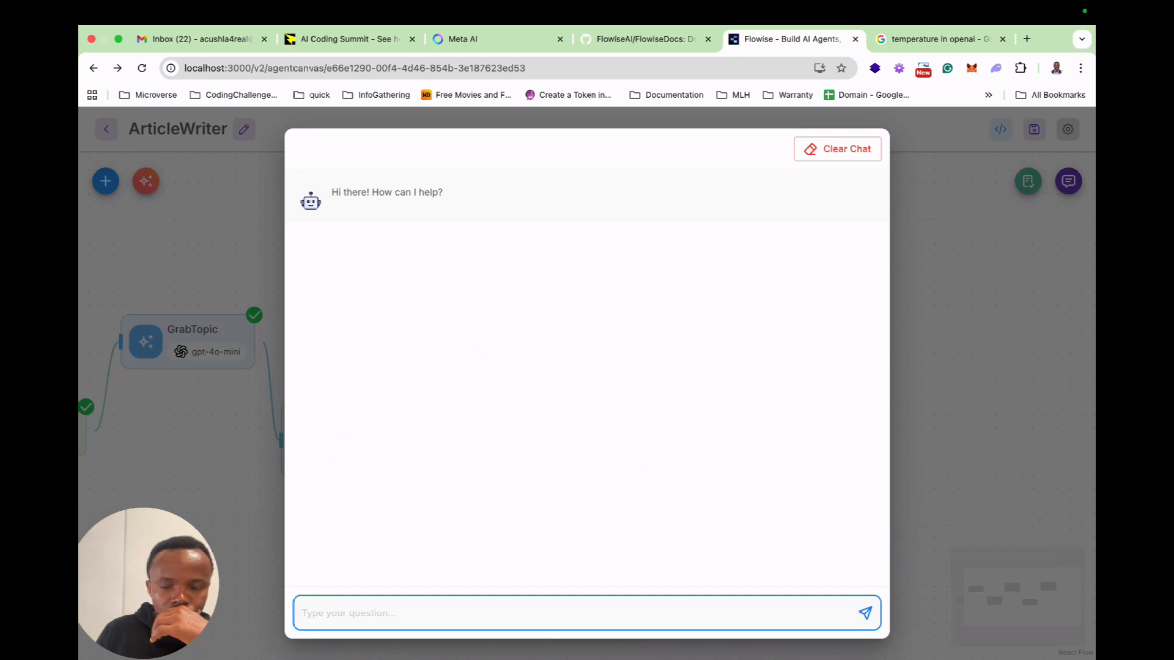
pyautogui.press('Escape')
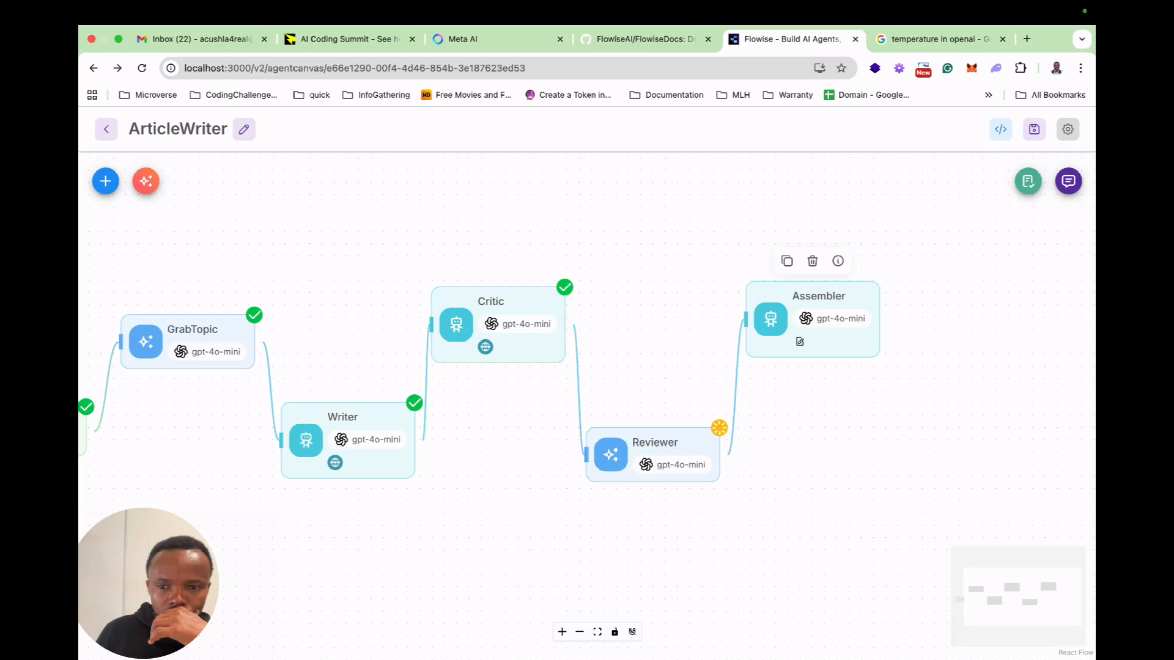
pyautogui.click(1068, 181)
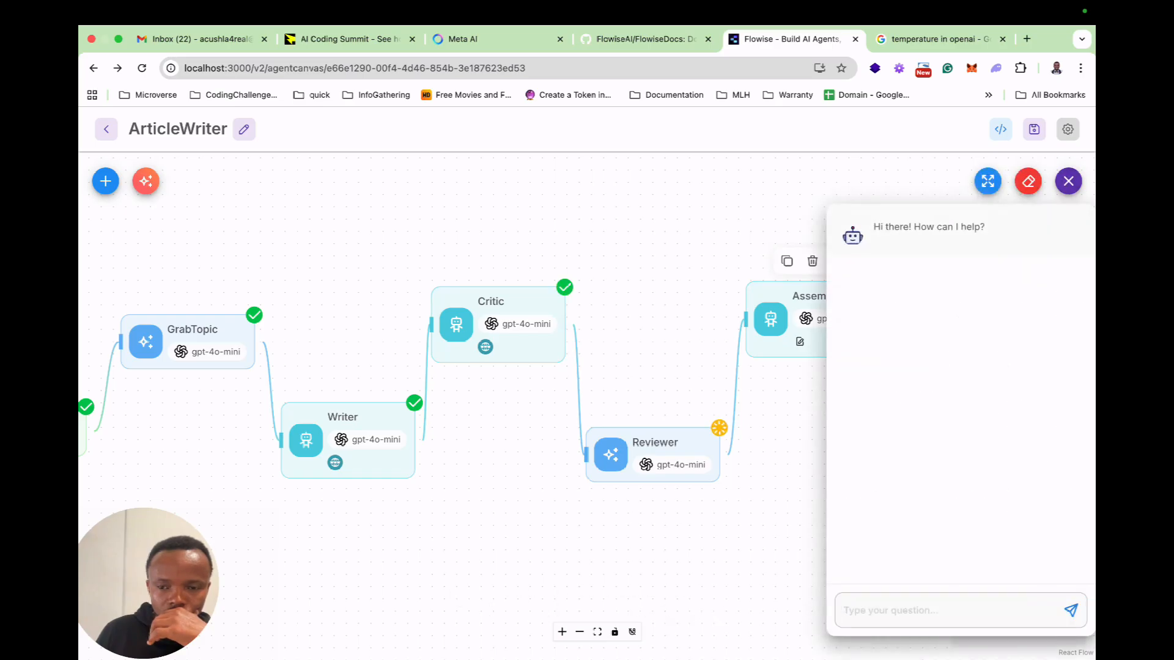
pyautogui.click(764, 416)
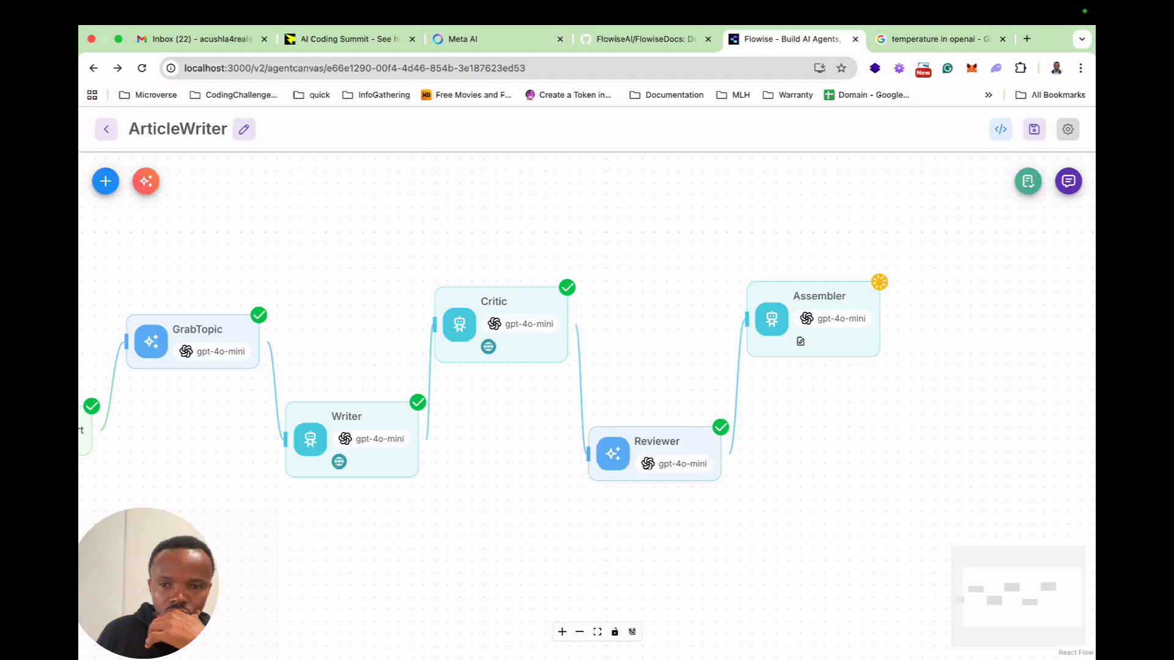
pyautogui.moveTo(879, 282)
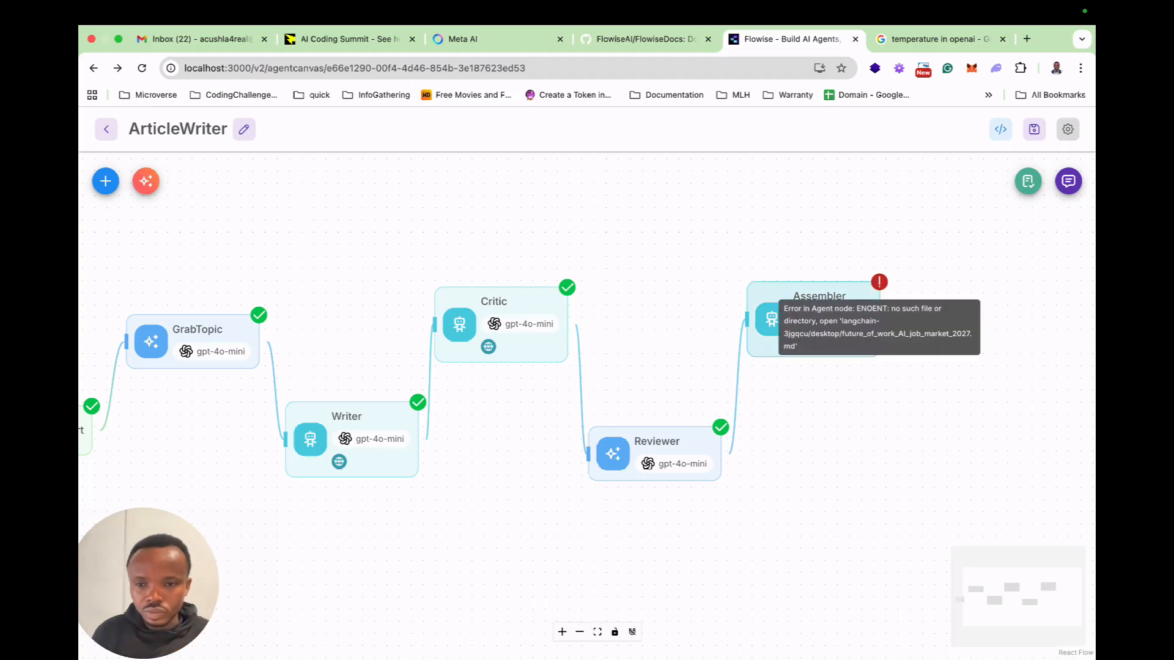
pyautogui.scroll(-1, 878, 282)
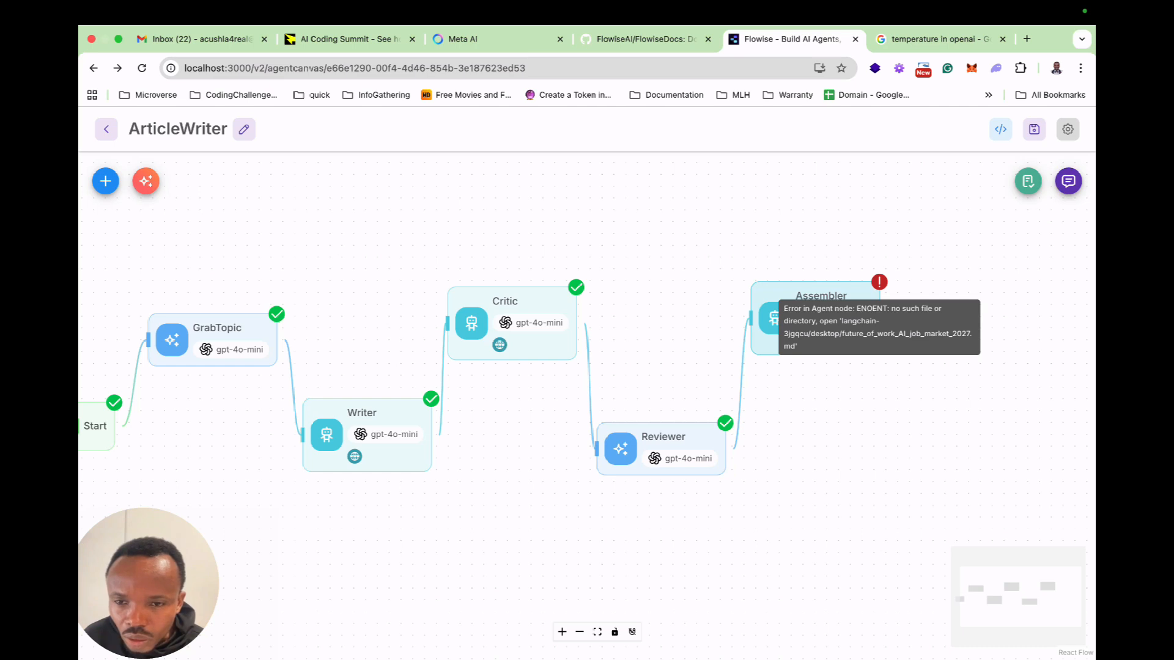
# Open the Assembler's settings and expand the Write File tool's parameters to its Base Path.
pyautogui.click(879, 283)
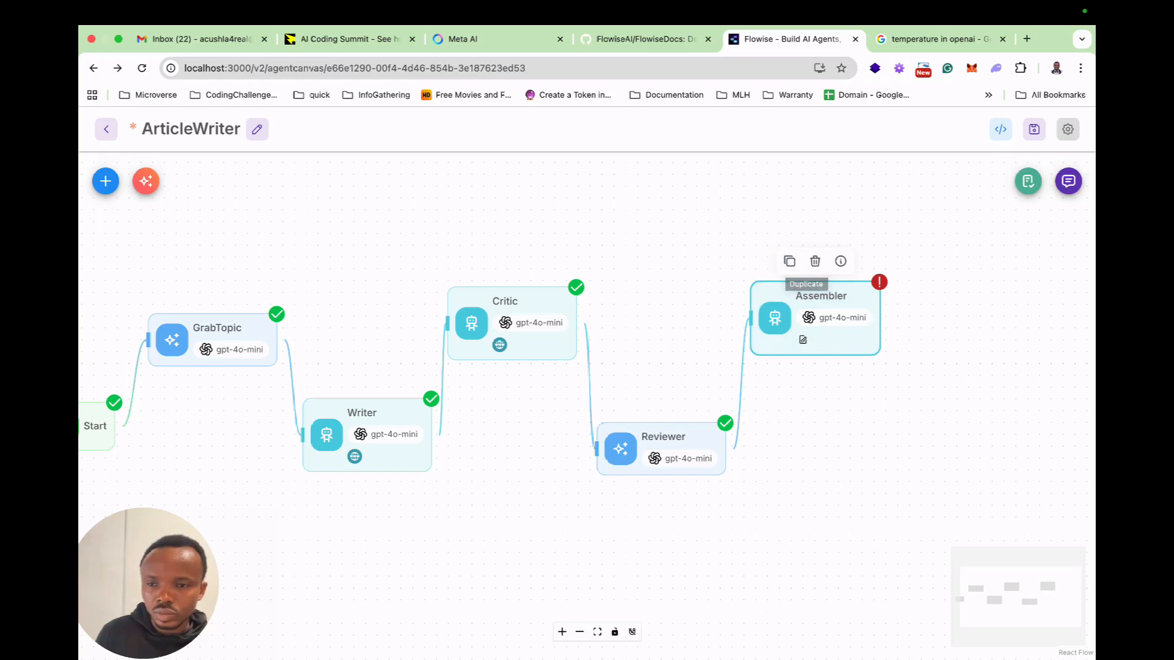
pyautogui.doubleClick(820, 315)
pyautogui.scroll(-10, 586, 391)
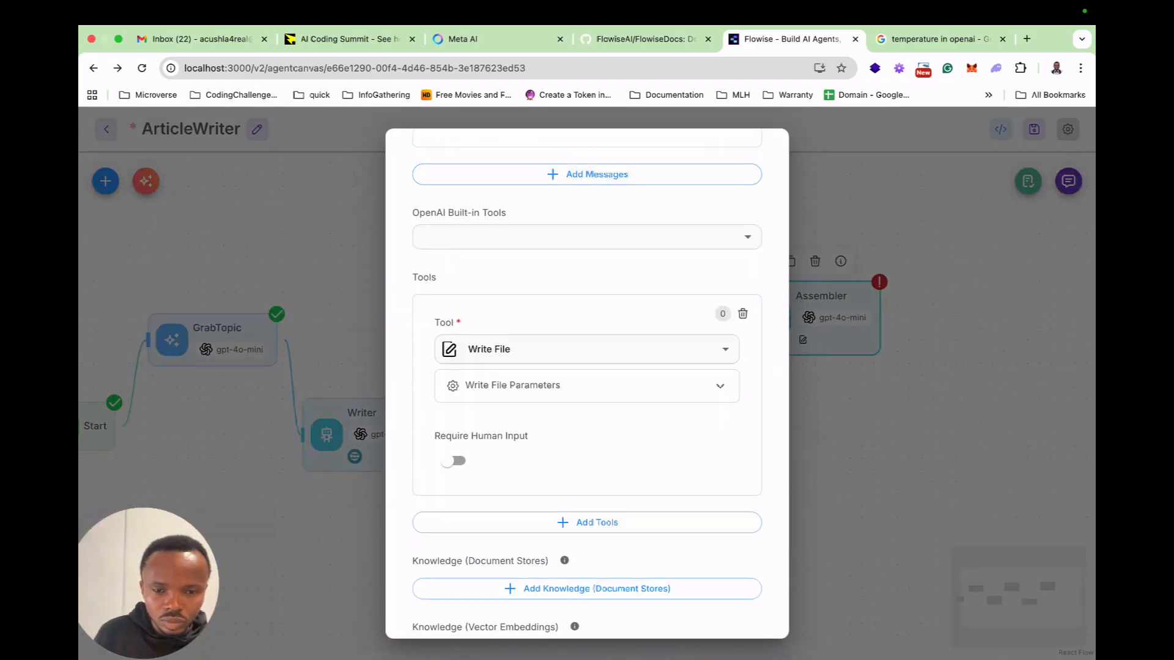
pyautogui.click(587, 386)
pyautogui.click(587, 460)
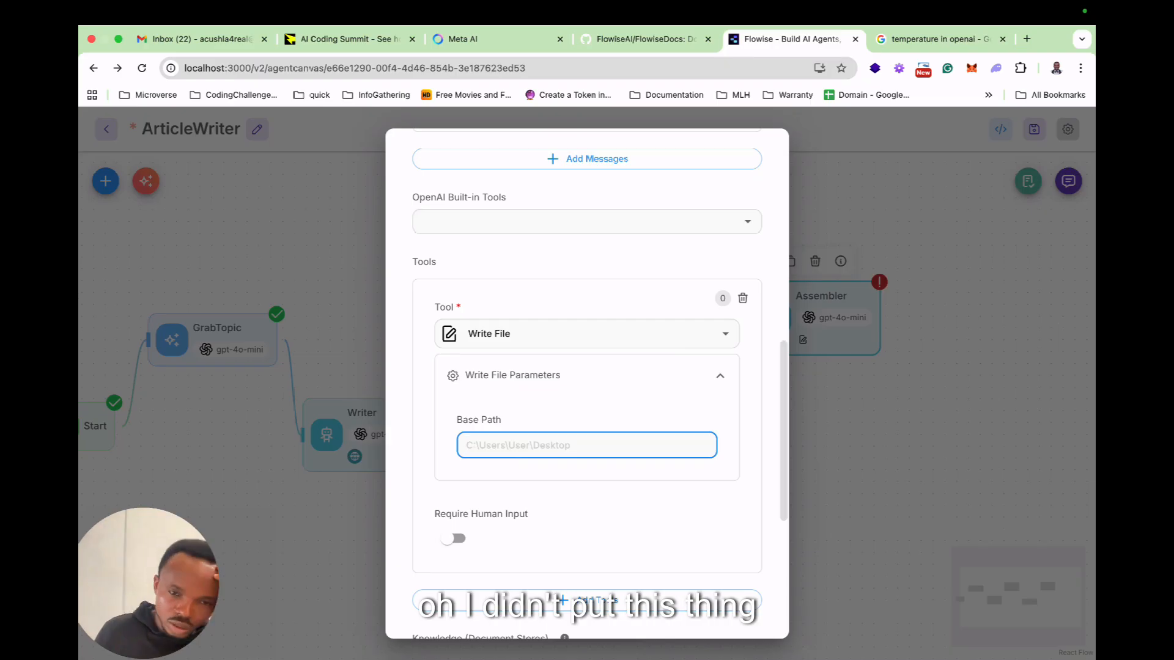
pyautogui.scroll(1, 587, 384)
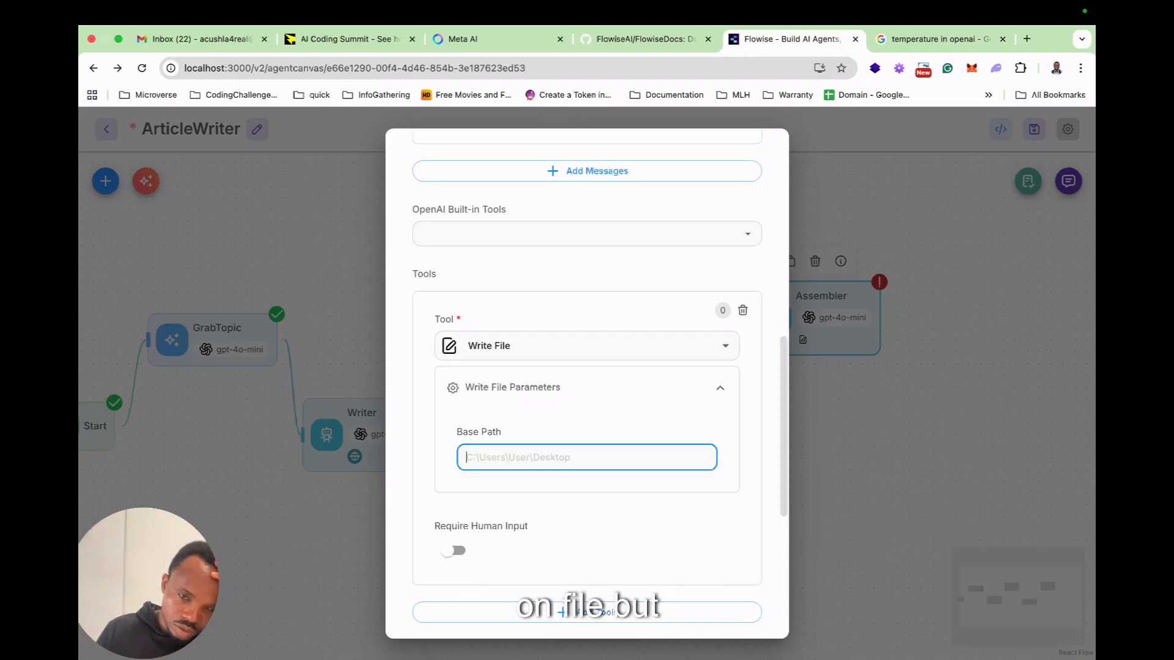
# Switch to VS Code, copy the full path of the langchain-3jgqcu folder and paste it on line 19 of the .env file.
pyautogui.hotkey('ctrl', 'Right')
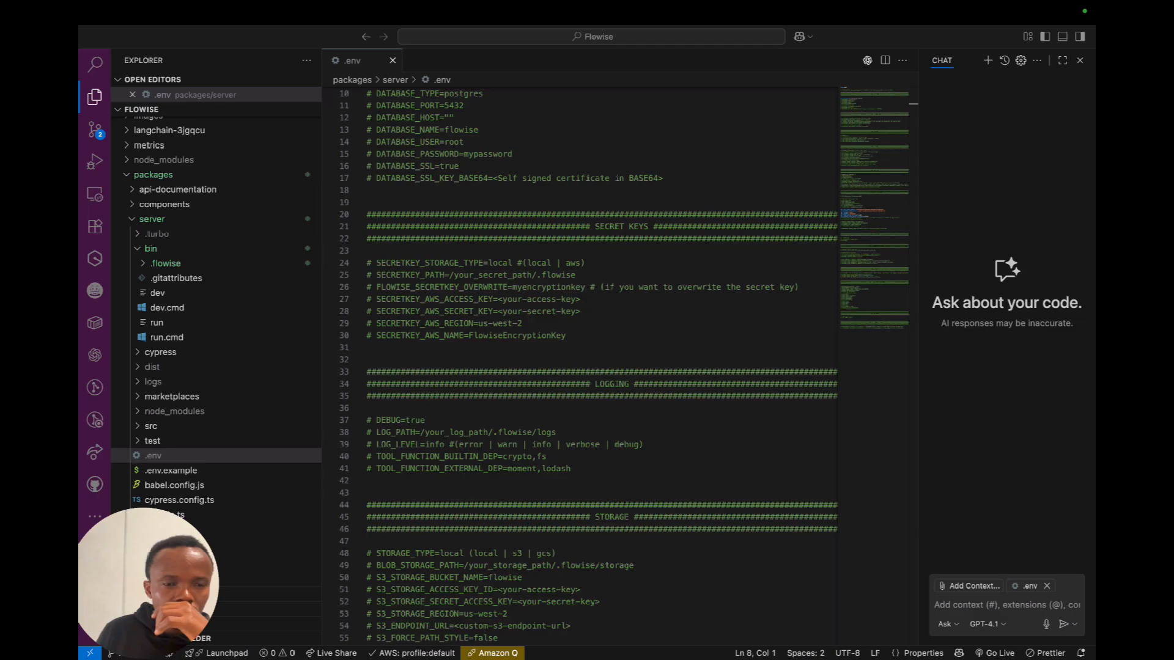
pyautogui.scroll(5, 214, 305)
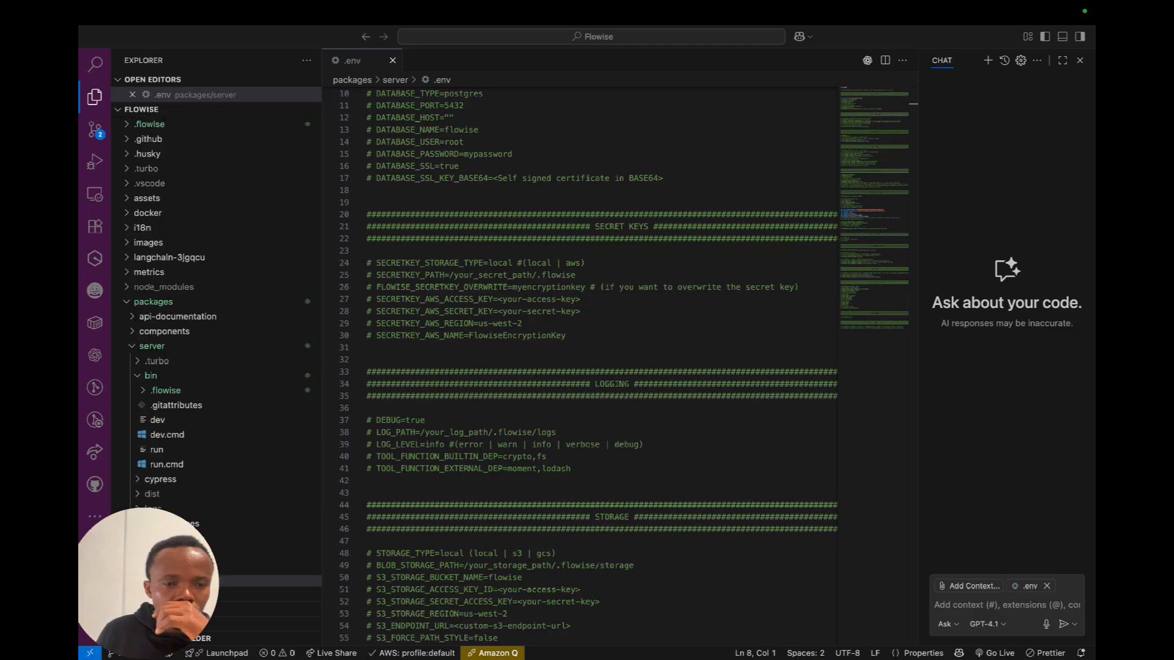
pyautogui.click(153, 302)
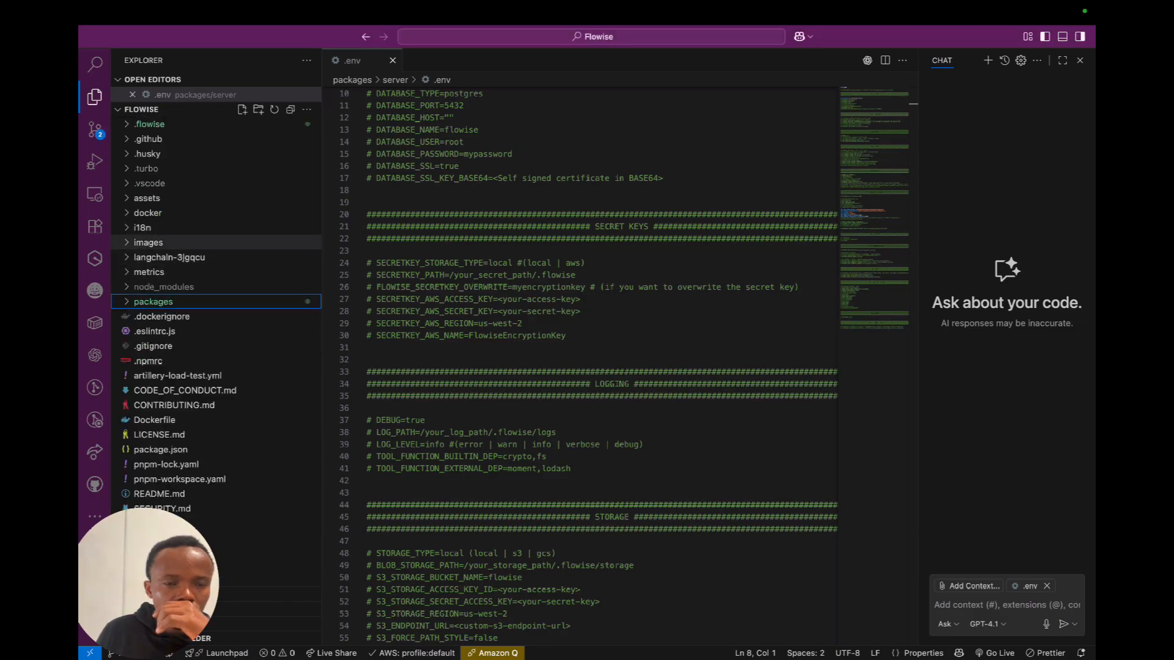
pyautogui.rightClick(148, 257)
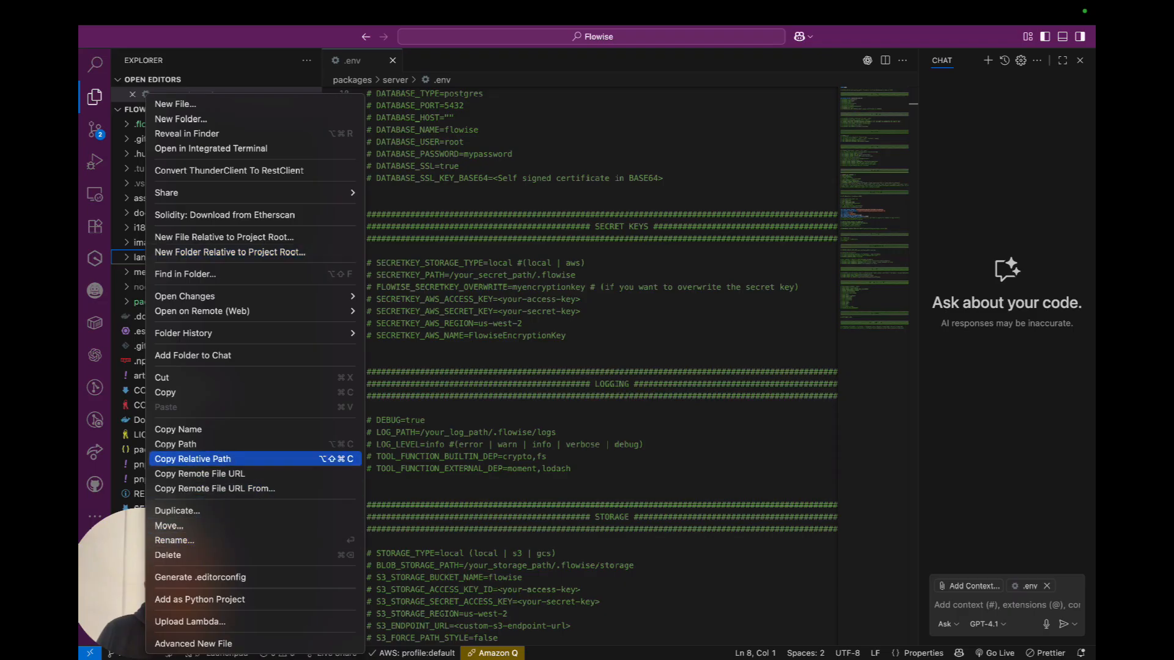
pyautogui.click(177, 444)
pyautogui.click(368, 203)
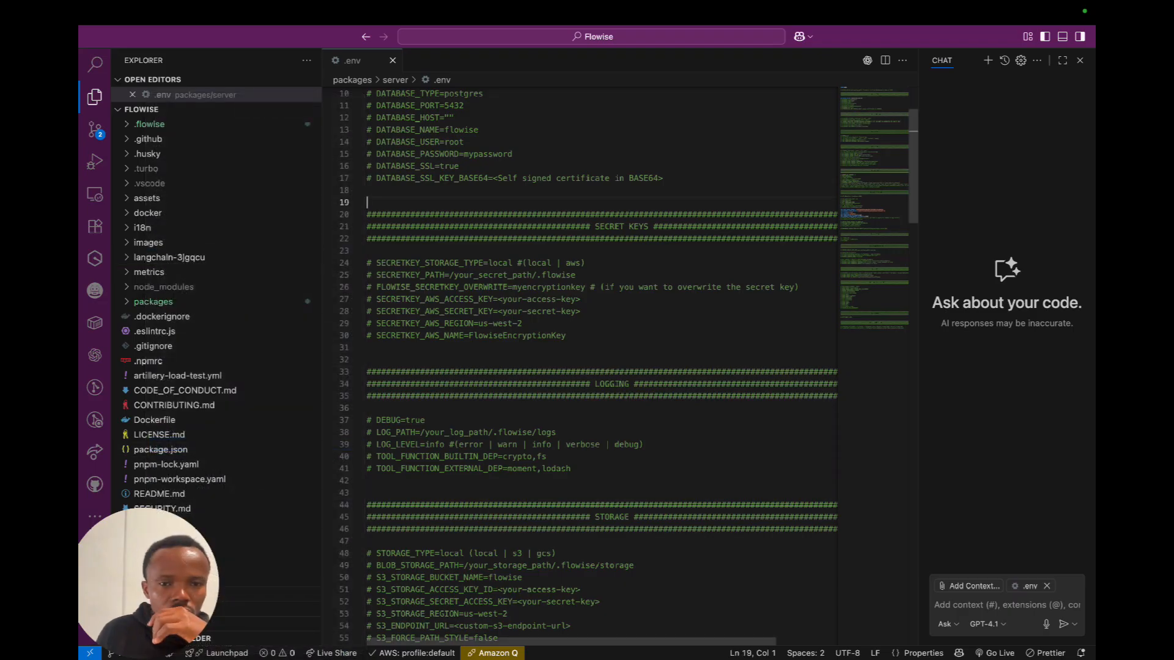
pyautogui.press('super+v')
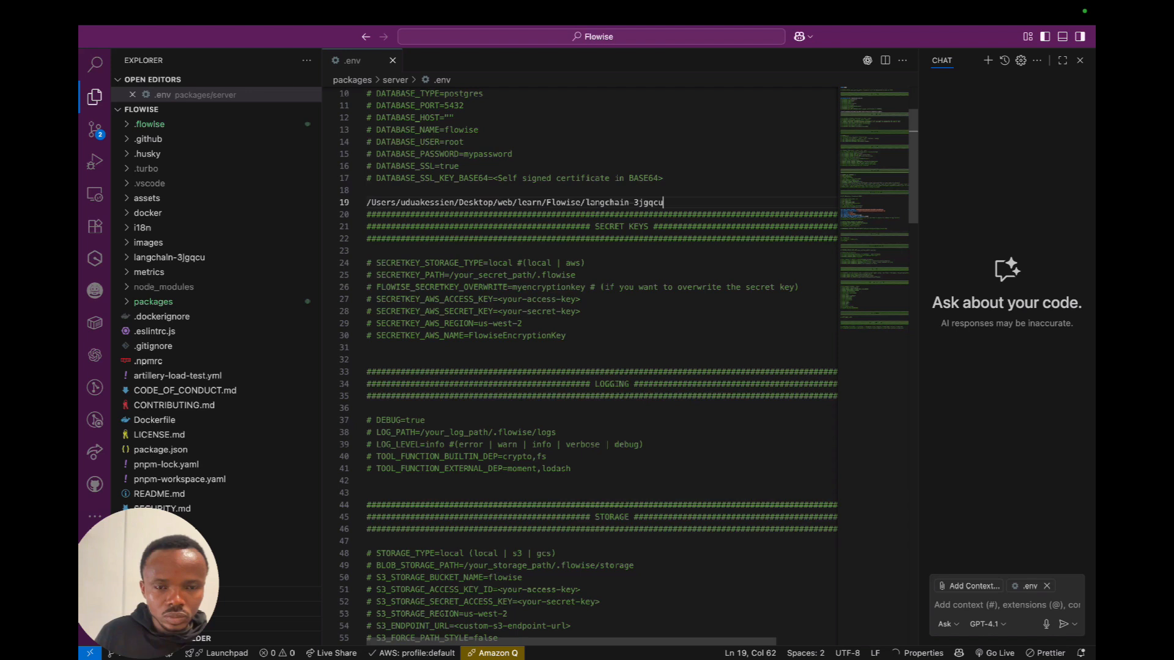
# Shorten the pasted path on line 19 so that it ends at the Desktop folder with a trailing slash.
pyautogui.moveTo(498, 203); pyautogui.dragTo(663, 202)
pyautogui.press('BackSpace')
pyautogui.write('article')
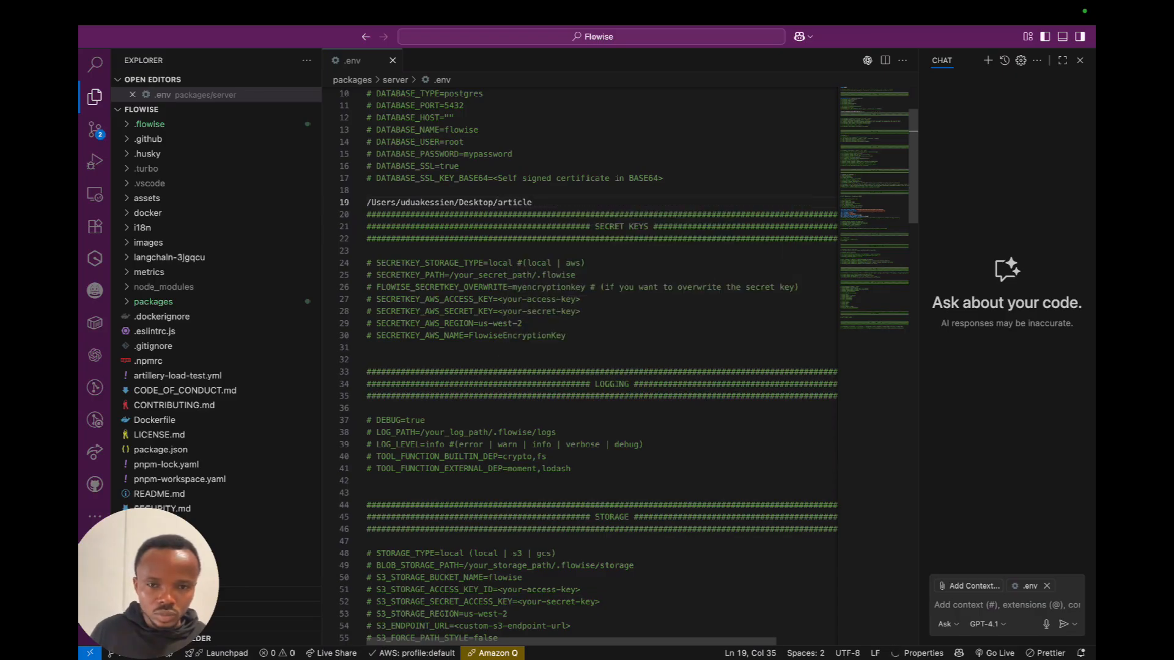
pyautogui.press('BackSpace')
pyautogui.press('BackSpace')
pyautogui.press('BackSpace')
pyautogui.press('BackSpace')
pyautogui.press('BackSpace')
pyautogui.press('BackSpace')
pyautogui.press('BackSpace')
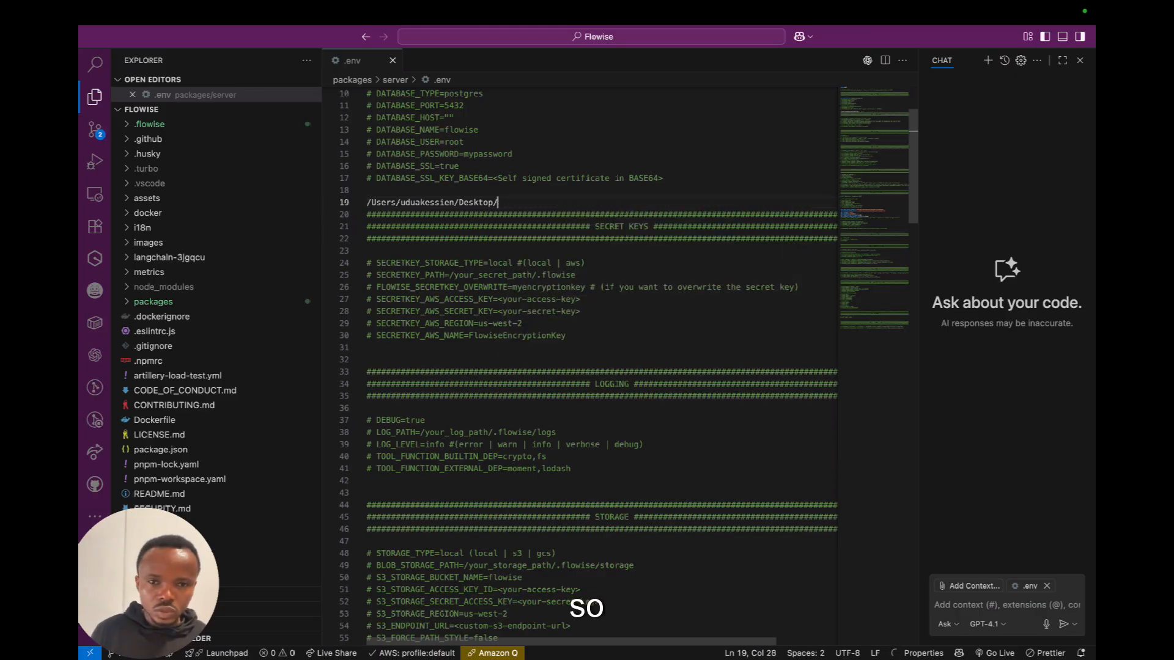
# Cut the Desktop path out of the .env file, switch back to Flowise and paste it as the Assembler's Write File Base Path.
pyautogui.hotkey('shift', 'Home')
pyautogui.press('super+x')
pyautogui.hotkey('ctrl', 'Left')
pyautogui.press('super+v')
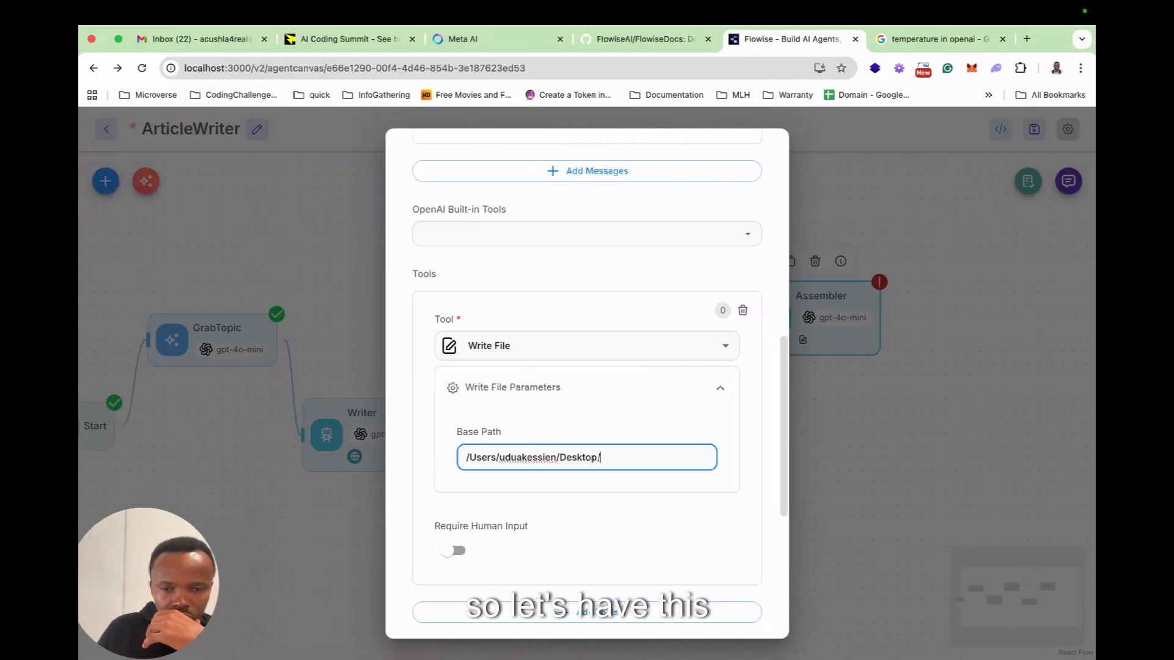
pyautogui.click(611, 521)
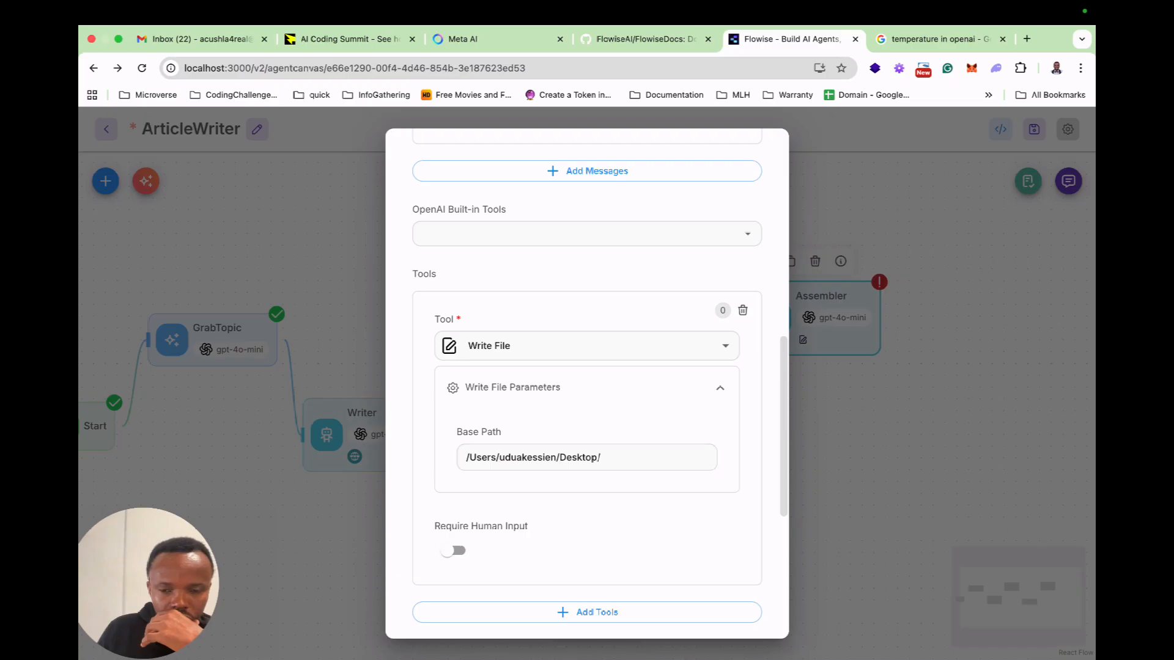
pyautogui.press('Escape')
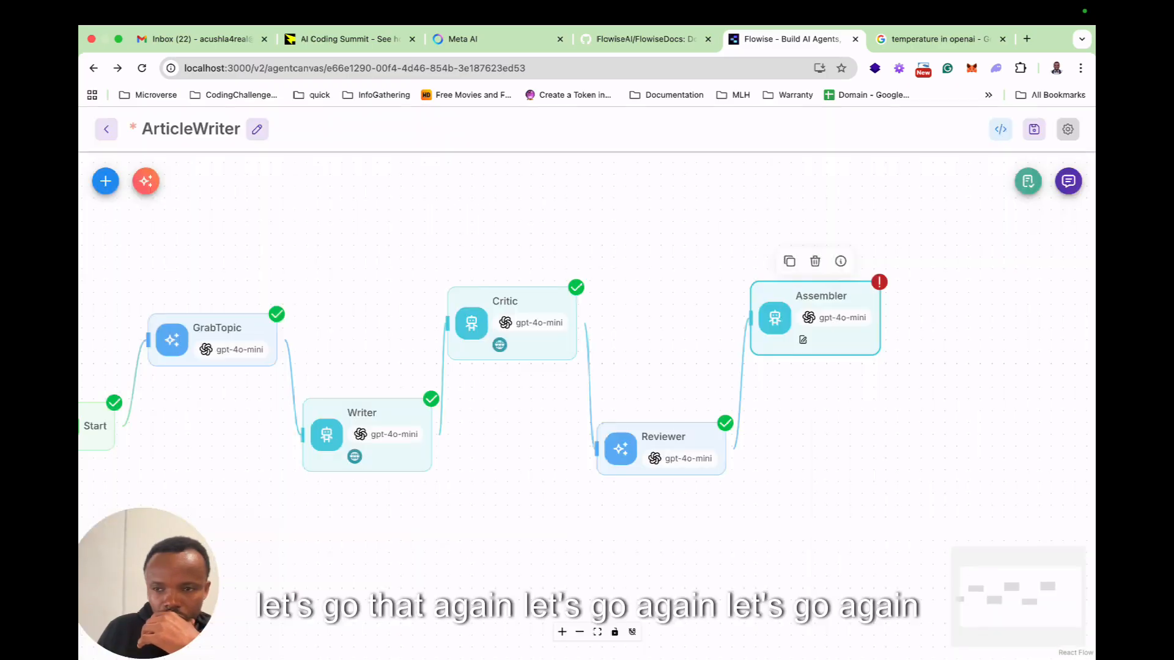
# Open the expanded test chat and send "Write an article on the impart of AI on the current job market come 2027".
pyautogui.click(1068, 182)
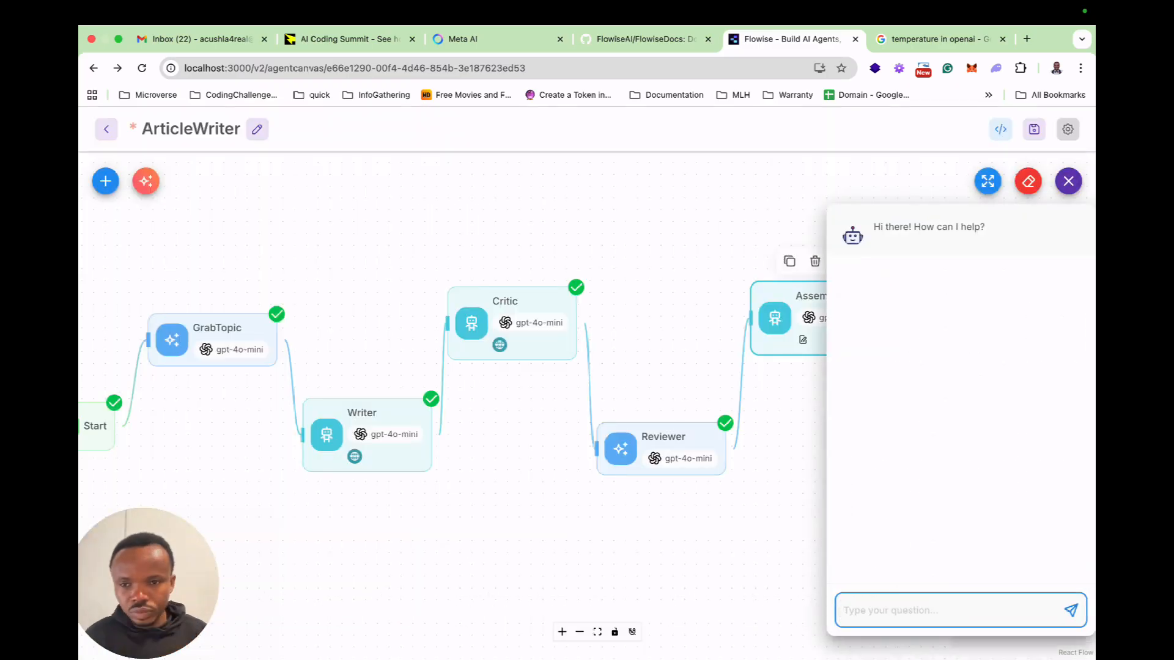
pyautogui.click(987, 182)
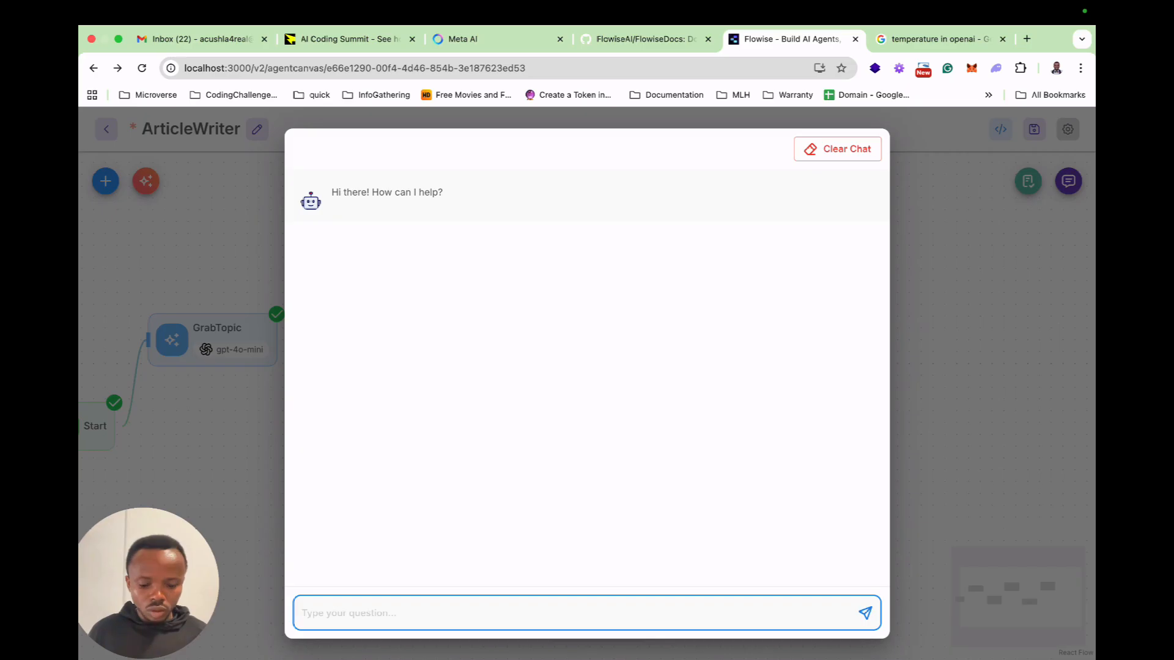
pyautogui.write('Write an article on the ')
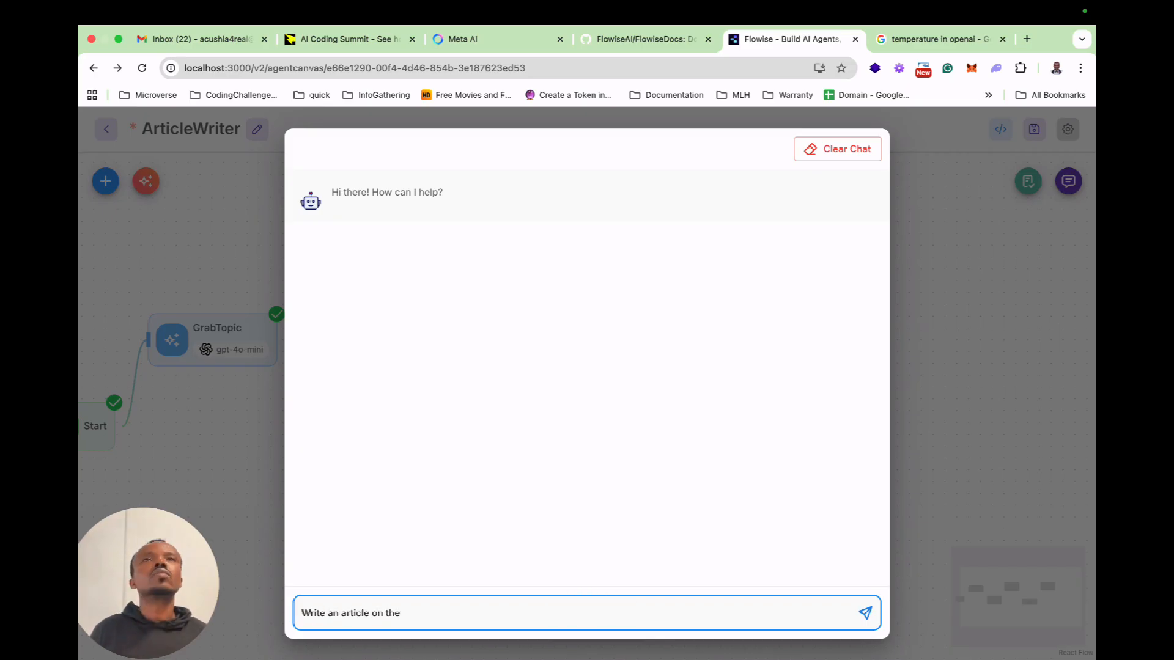
pyautogui.write('impart of A')
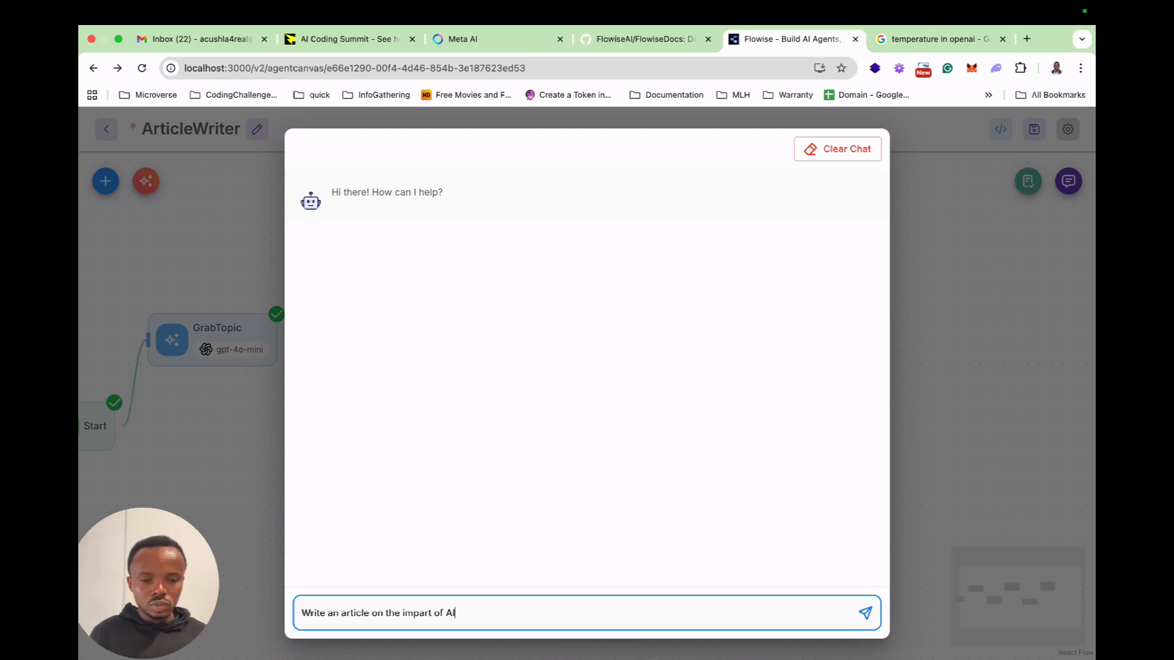
pyautogui.write('I on')
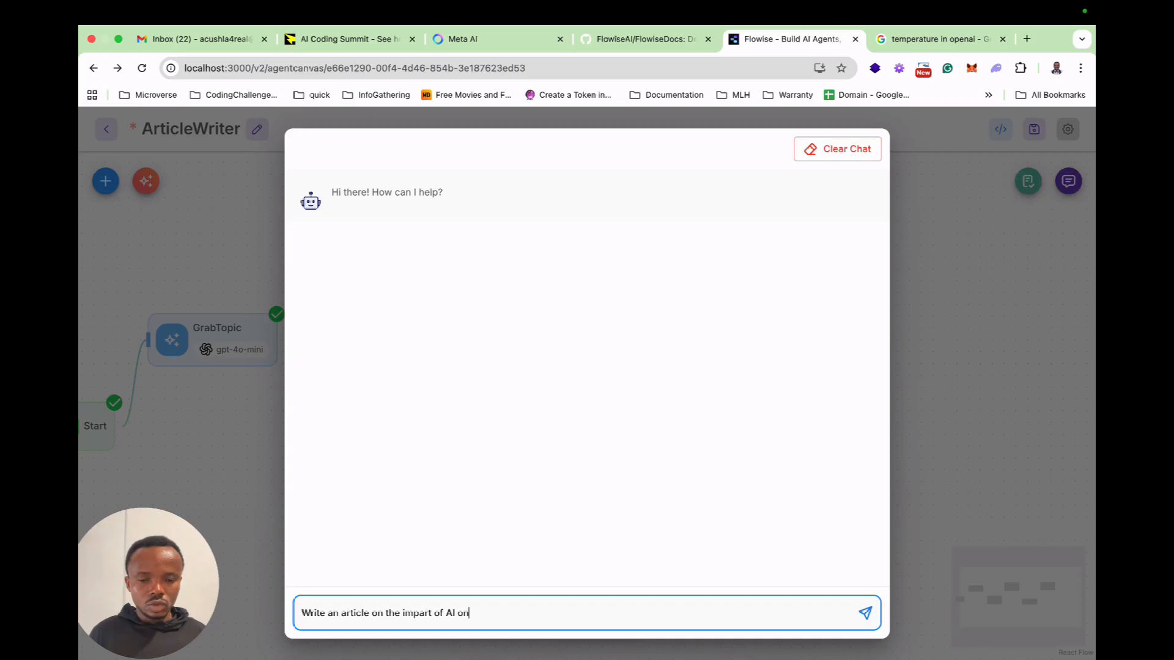
pyautogui.write(' the current ')
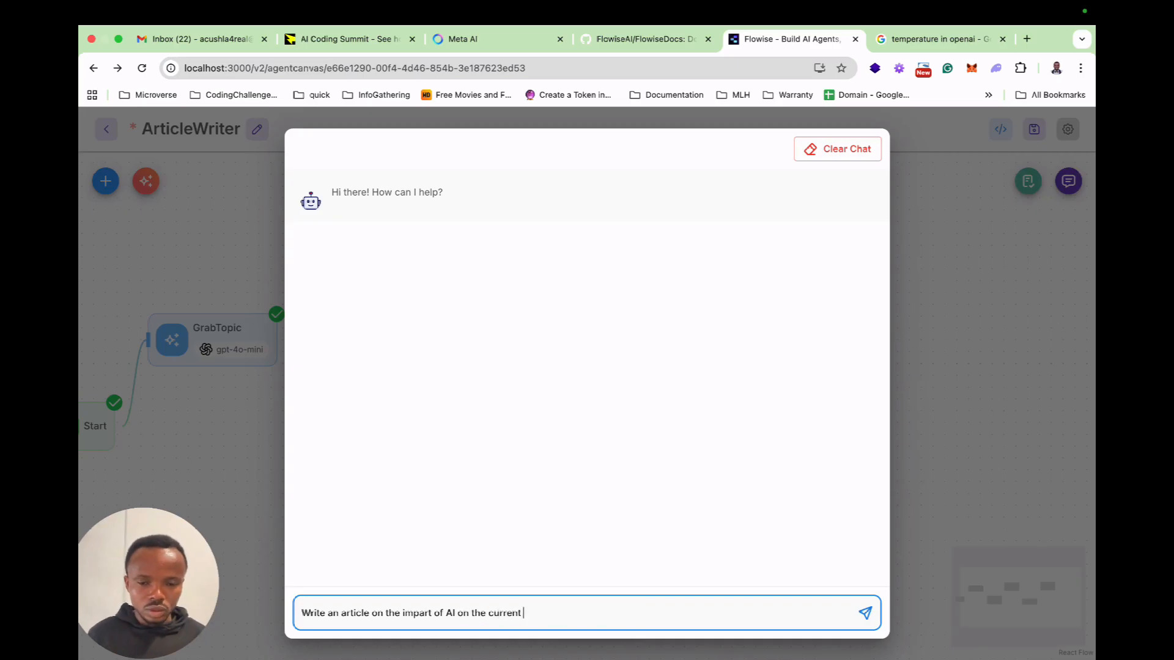
pyautogui.write('job market com')
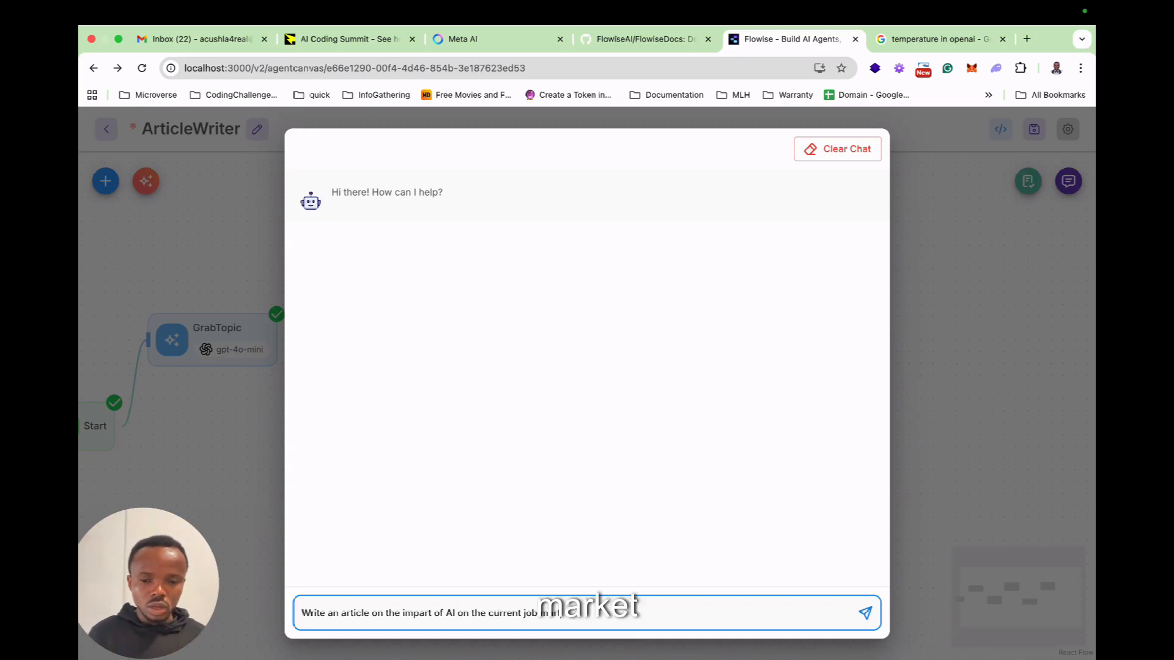
pyautogui.write('e 2027')
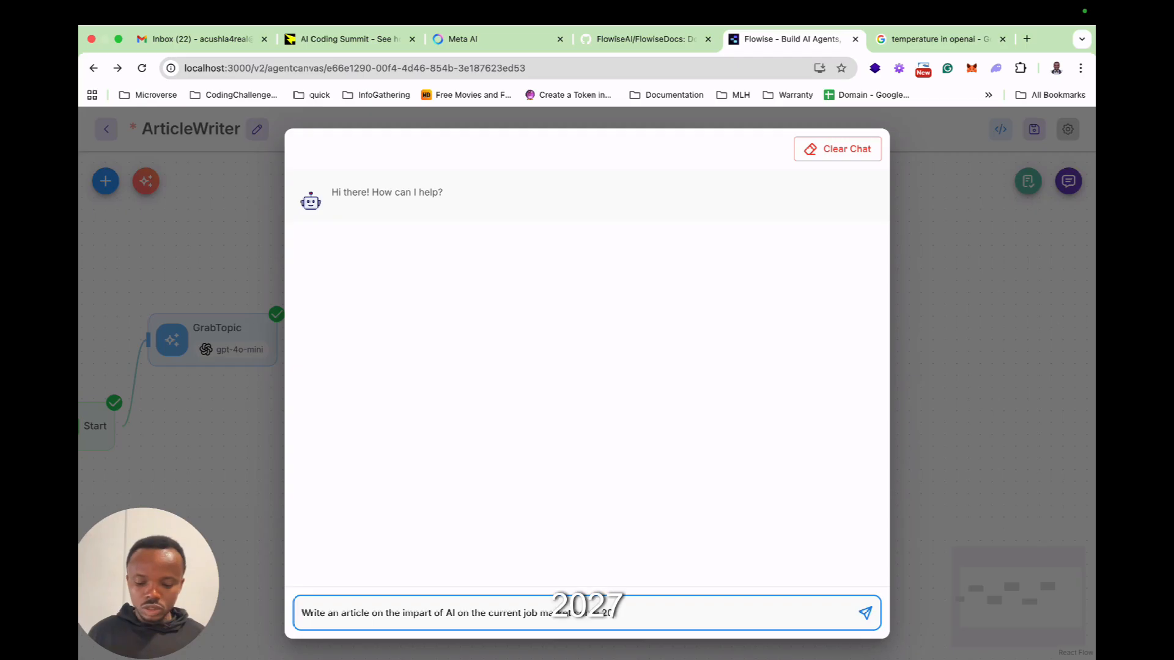
pyautogui.press('Return')
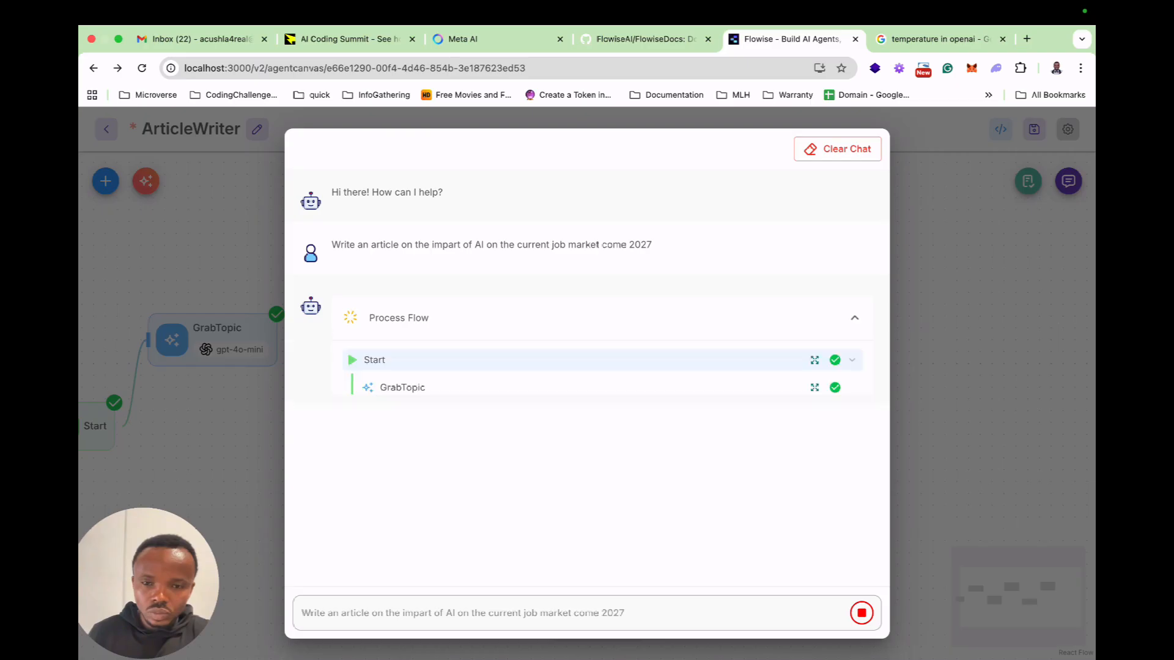
# Examine the GrabTopic and Writer execution details in the process flow while the run continues.
pyautogui.click(814, 387)
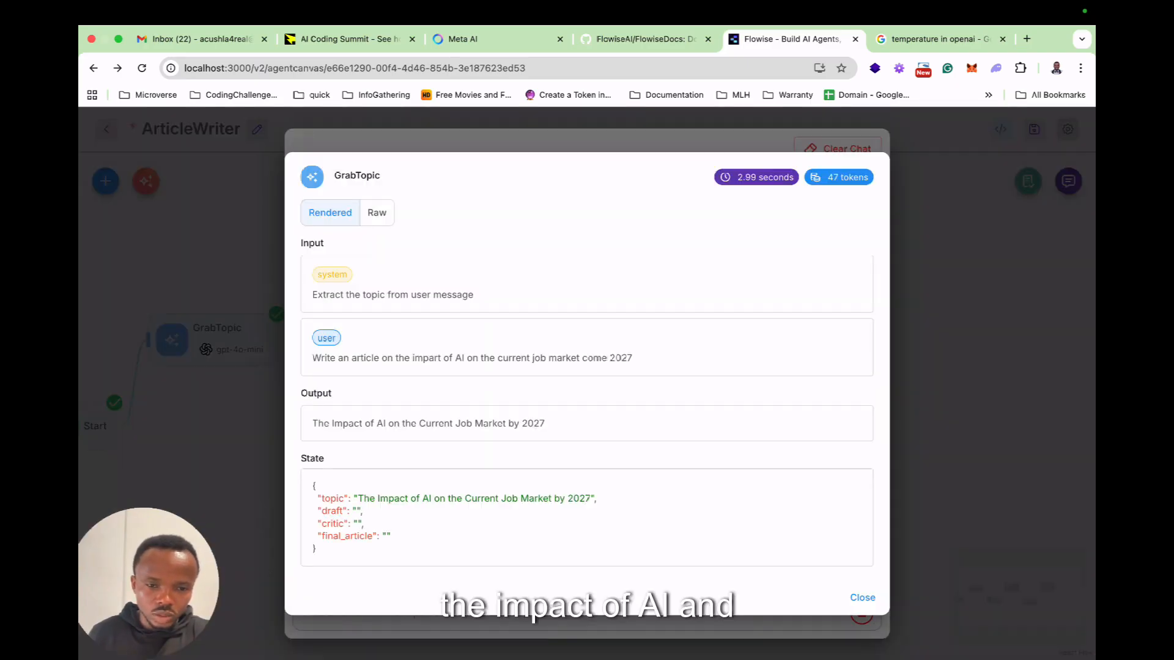
pyautogui.press('Escape')
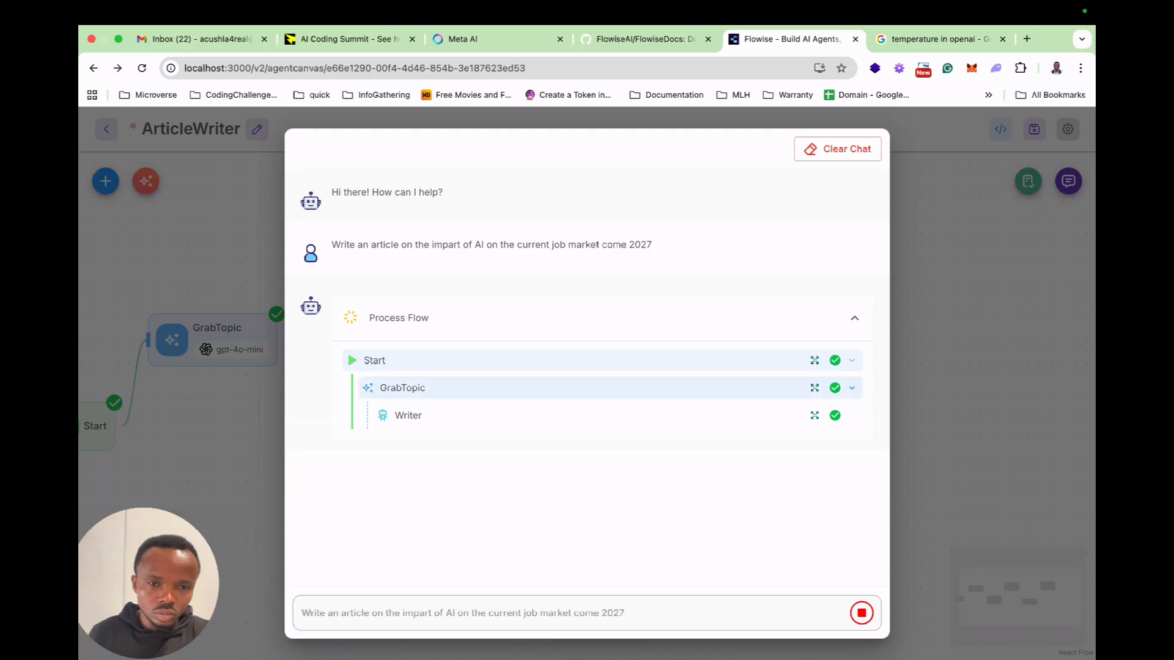
pyautogui.click(814, 415)
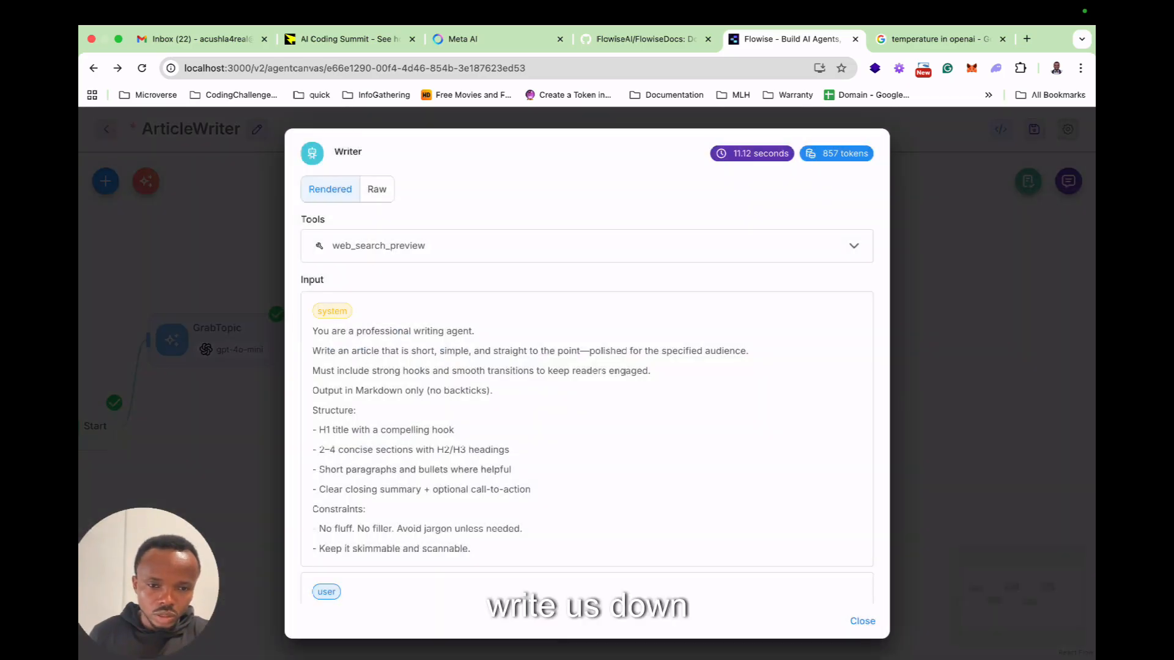
pyautogui.scroll(-12, 814, 416)
pyautogui.scroll(-5, 587, 367)
pyautogui.scroll(4, 587, 367)
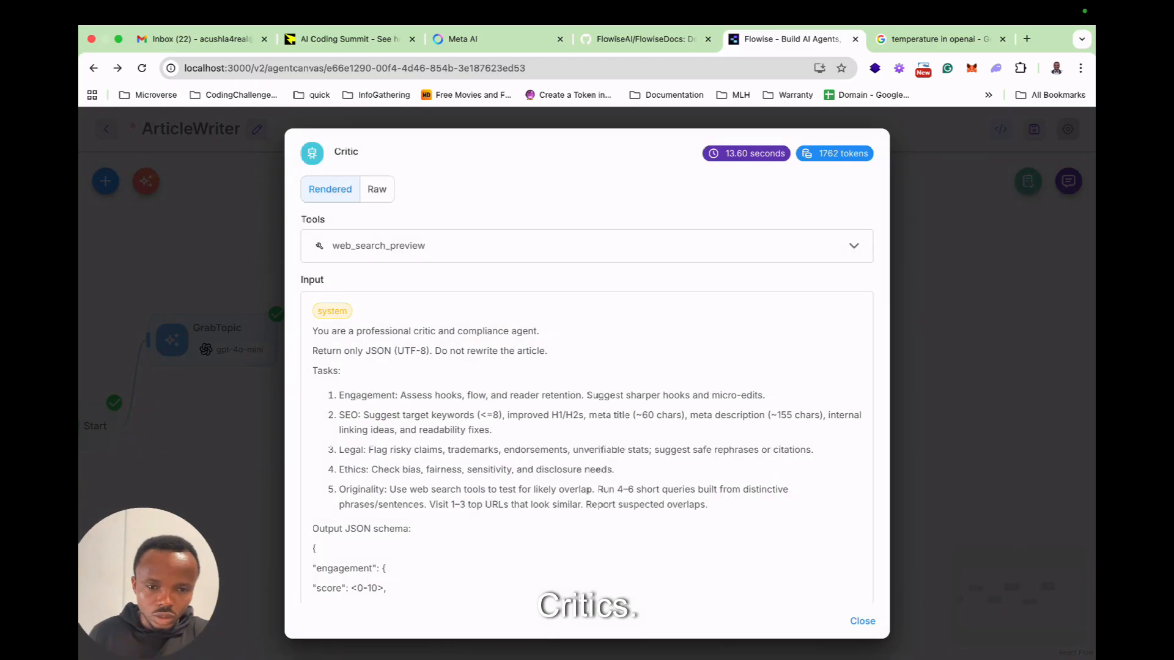
# Open the Critic's execution details and read through its system prompt and the article draft it received.
pyautogui.scroll(-3, 586, 366)
pyautogui.scroll(-8, 586, 366)
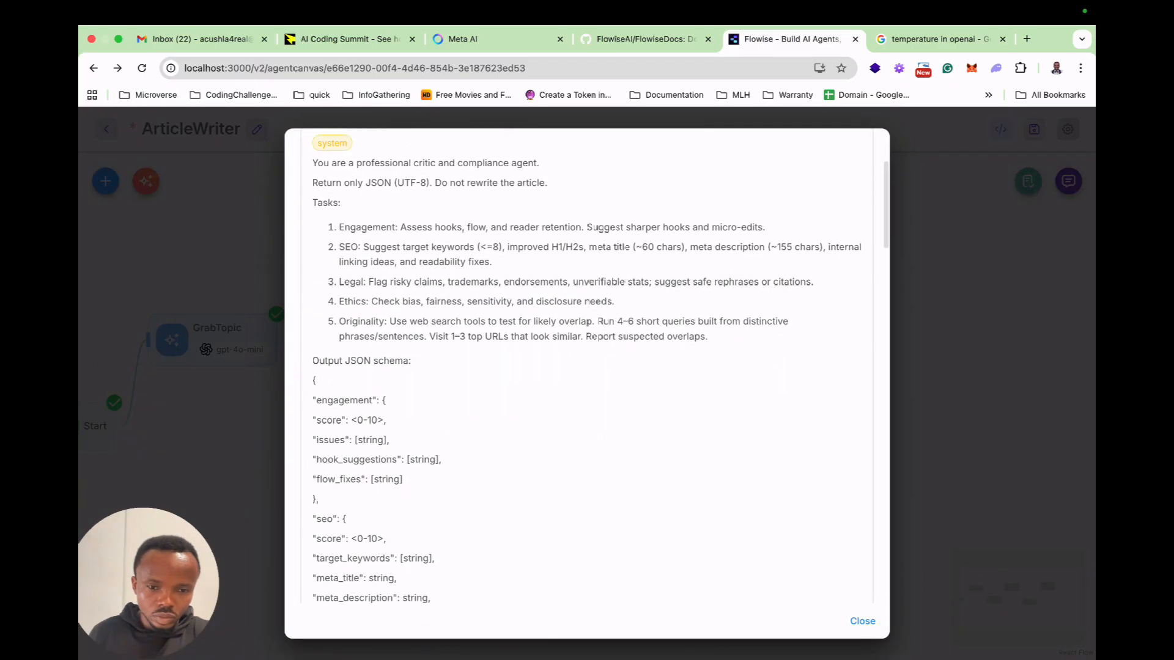
pyautogui.scroll(-15, 586, 367)
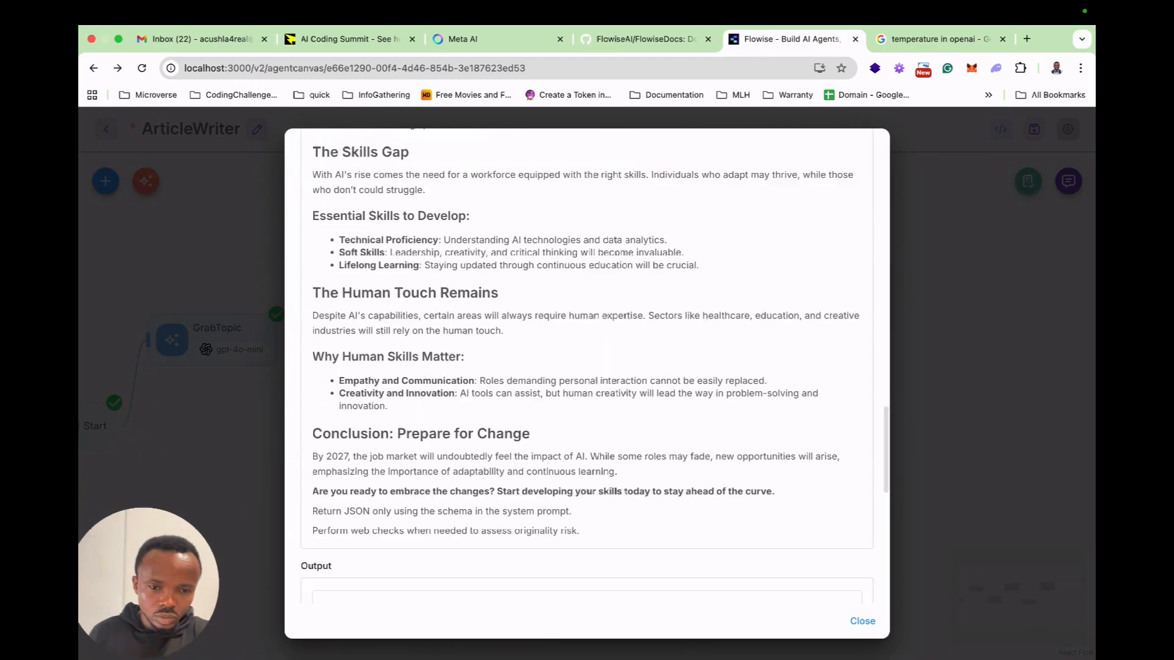
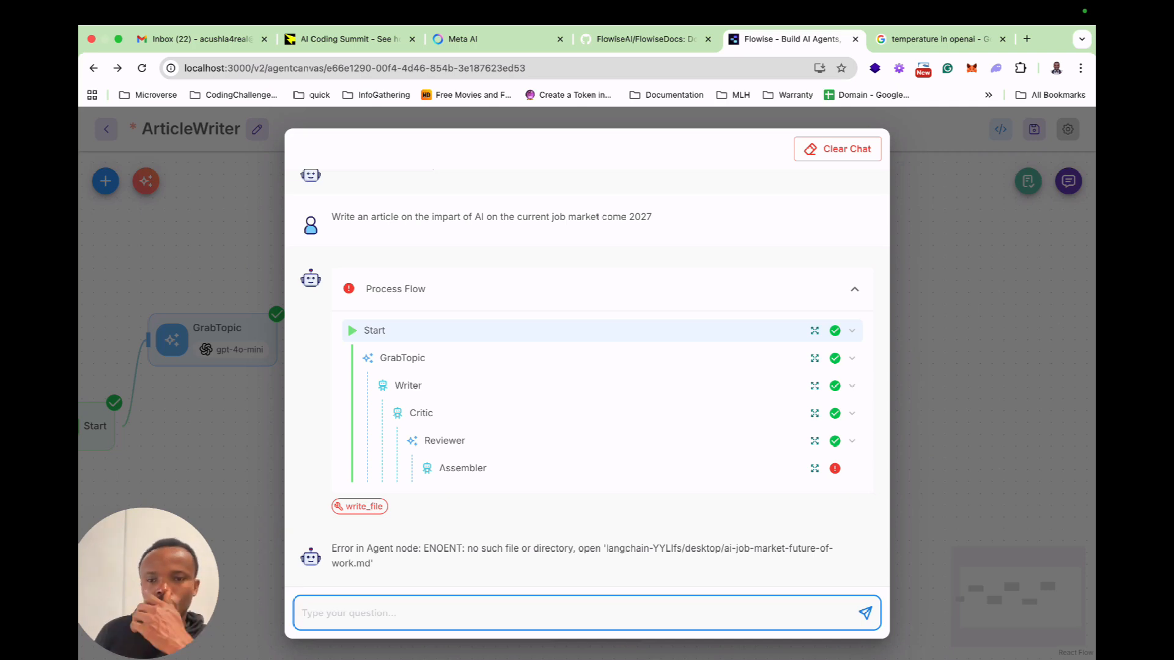
# Copy the Assembler's error message, switch to ChatGPT and write "I am have error saving to local desktop from my flowise" followed by the pasted error.
pyautogui.moveTo(604, 549); pyautogui.dragTo(372, 563)
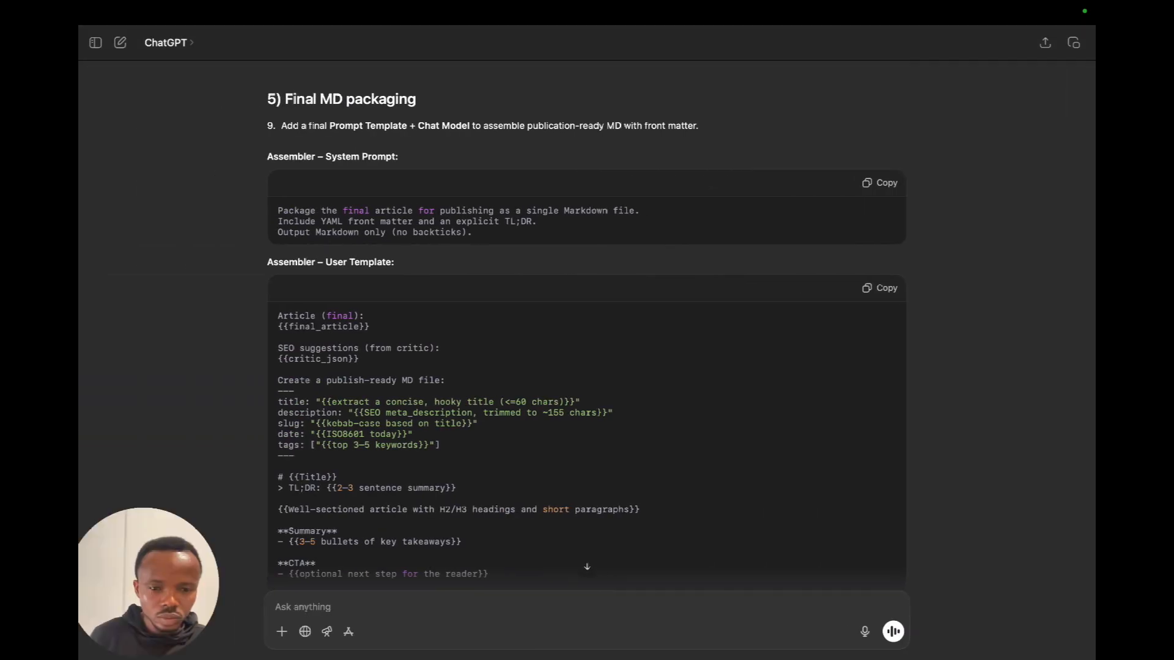
pyautogui.write('I')
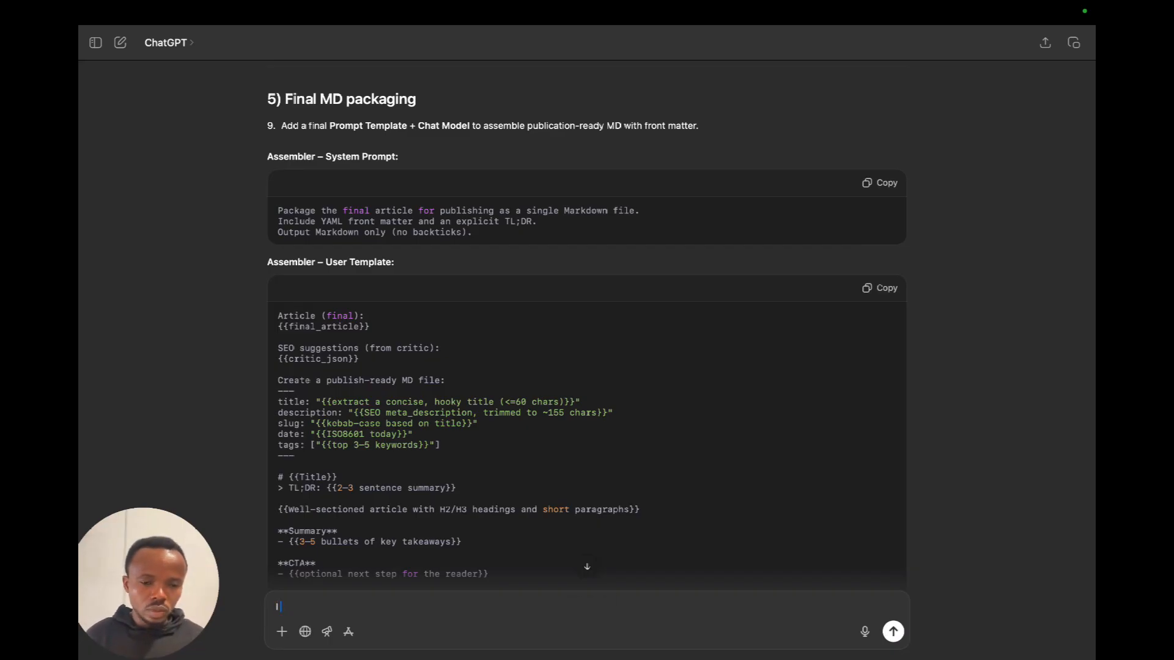
pyautogui.write(' am have error saving to local des')
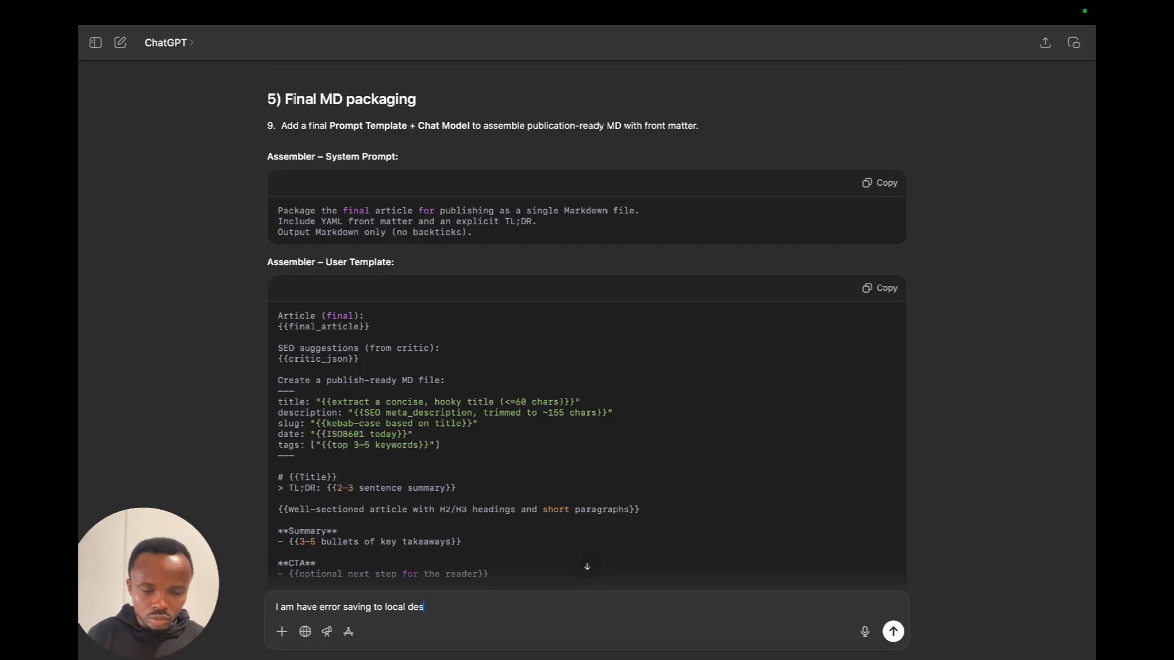
pyautogui.write('kop from')
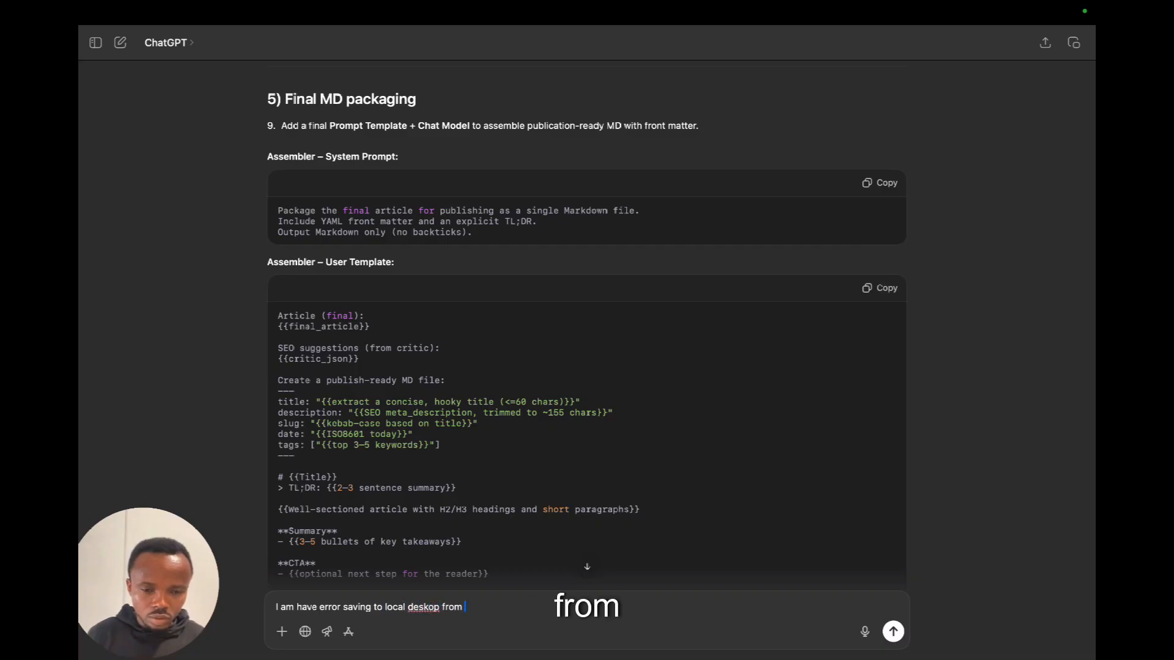
pyautogui.press('BackSpace')
pyautogui.press('BackSpace')
pyautogui.press('BackSpace')
pyautogui.press('BackSpace')
pyautogui.press('BackSpace')
pyautogui.press('BackSpace')
pyautogui.press('BackSpace')
pyautogui.press('BackSpace')
pyautogui.write('top from my ')
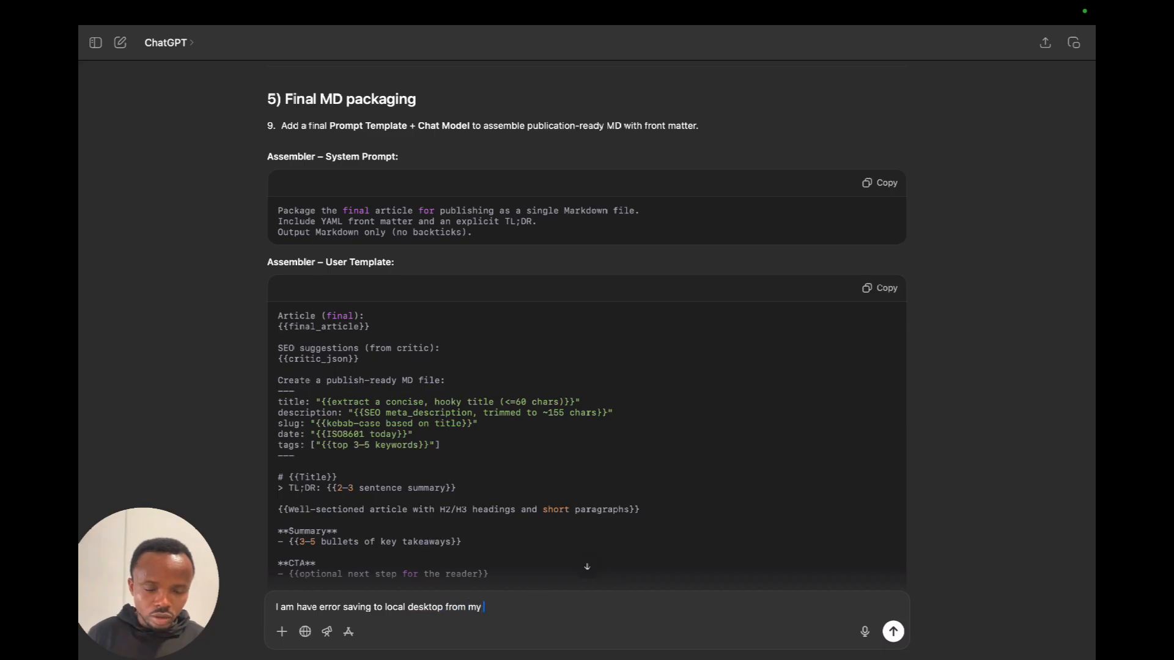
pyautogui.write('flowise')
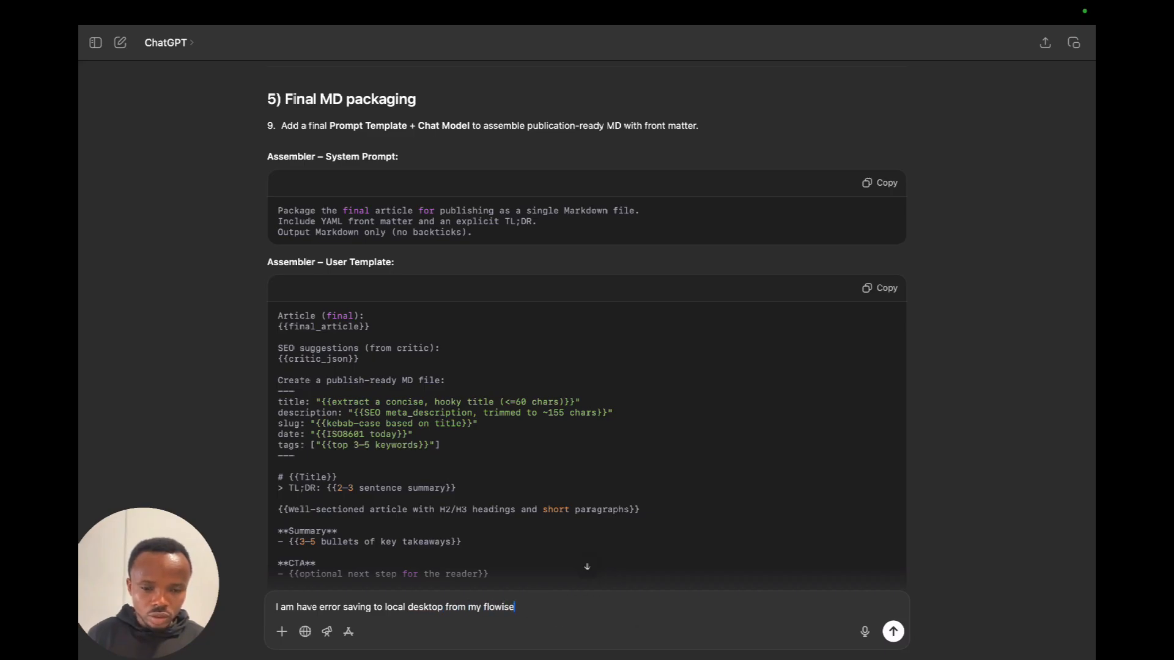
pyautogui.hotkey('shift', 'Return')
pyautogui.write("Error in Agent node: ENOENT: no such file or directory, open 'langchain-YYLlfs/desktop/ai-job-market-future-of-work.md'")
# Switch back to Flowise, close the test chat and copy the Base Path from the Assembler's Write File parameters.
pyautogui.hotkey('ctrl', 'Right')
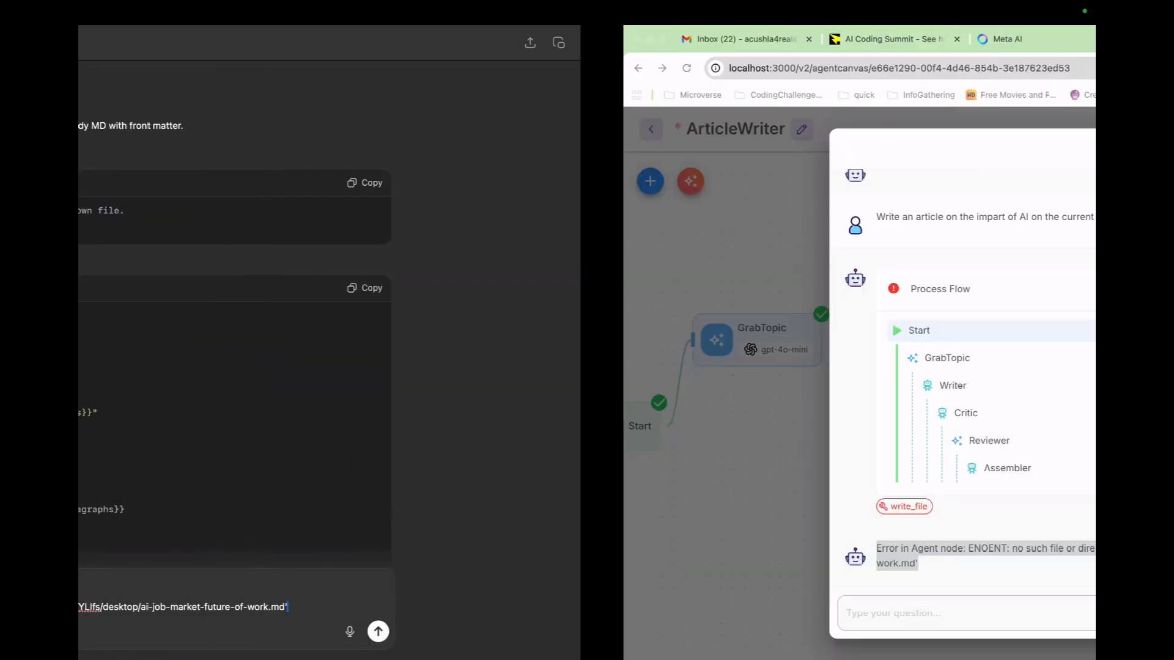
pyautogui.press('Escape')
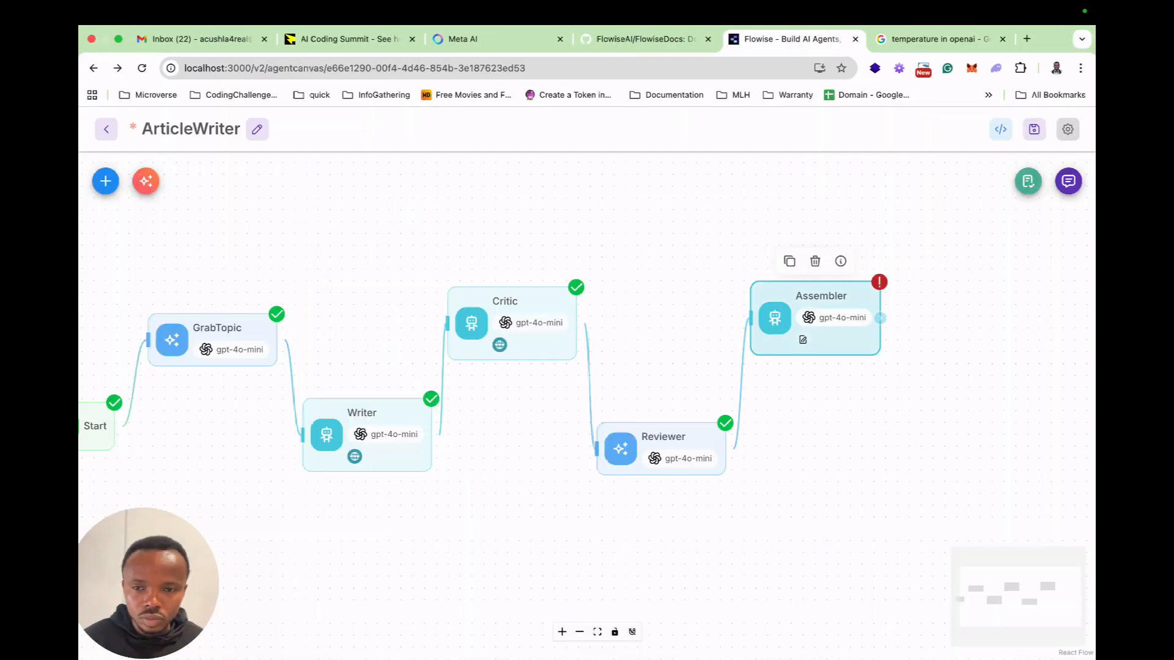
pyautogui.doubleClick(822, 324)
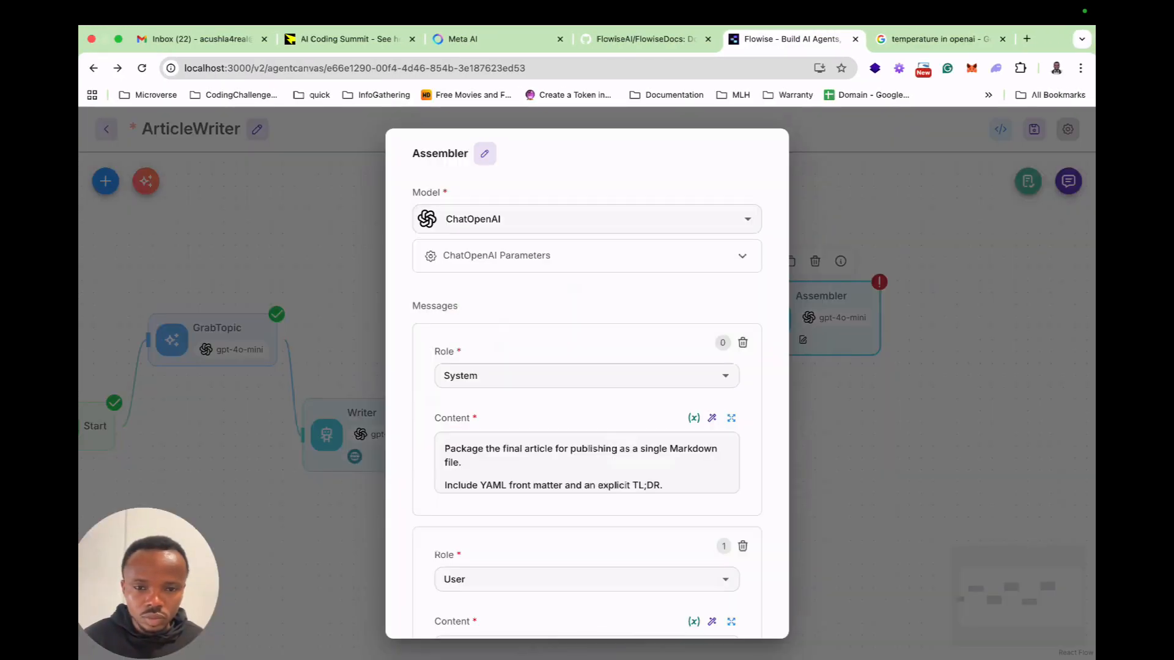
pyautogui.scroll(-7, 586, 384)
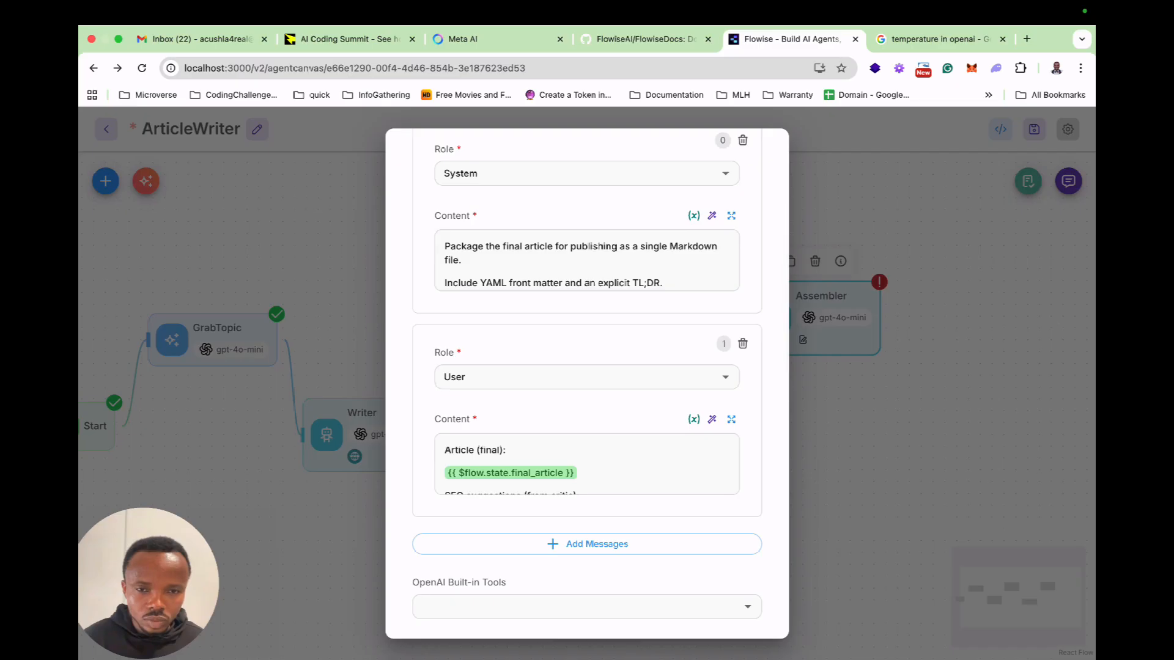
pyautogui.click(597, 518)
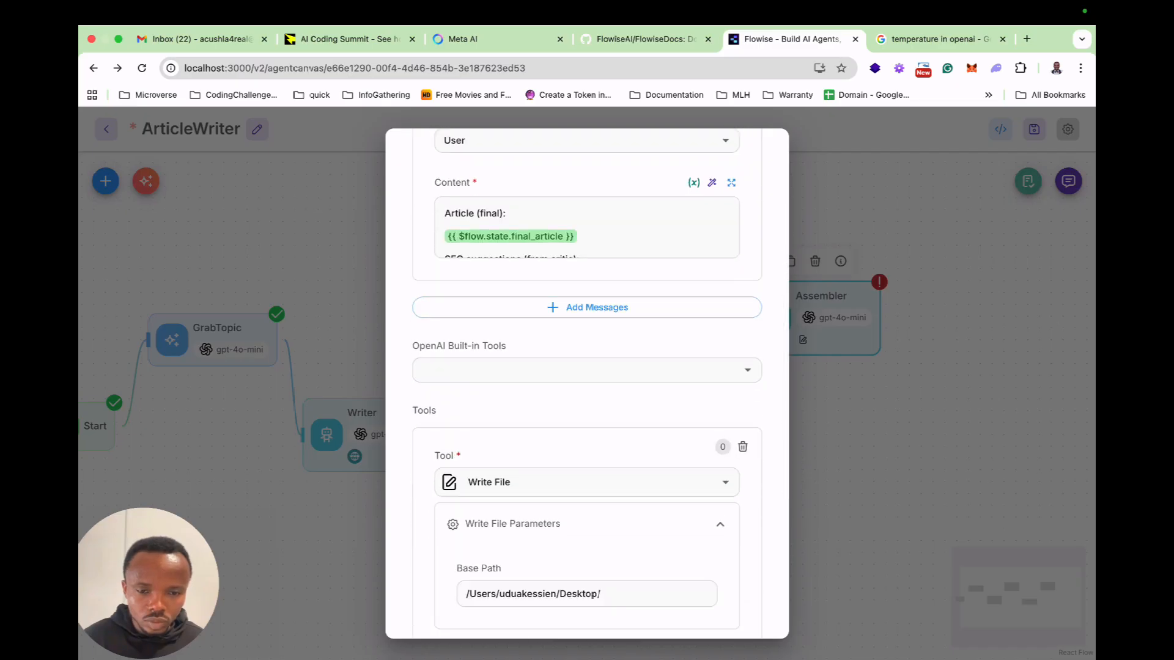
pyautogui.scroll(-1, 598, 512)
pyautogui.tripleClick(598, 512)
pyautogui.press('super+c')
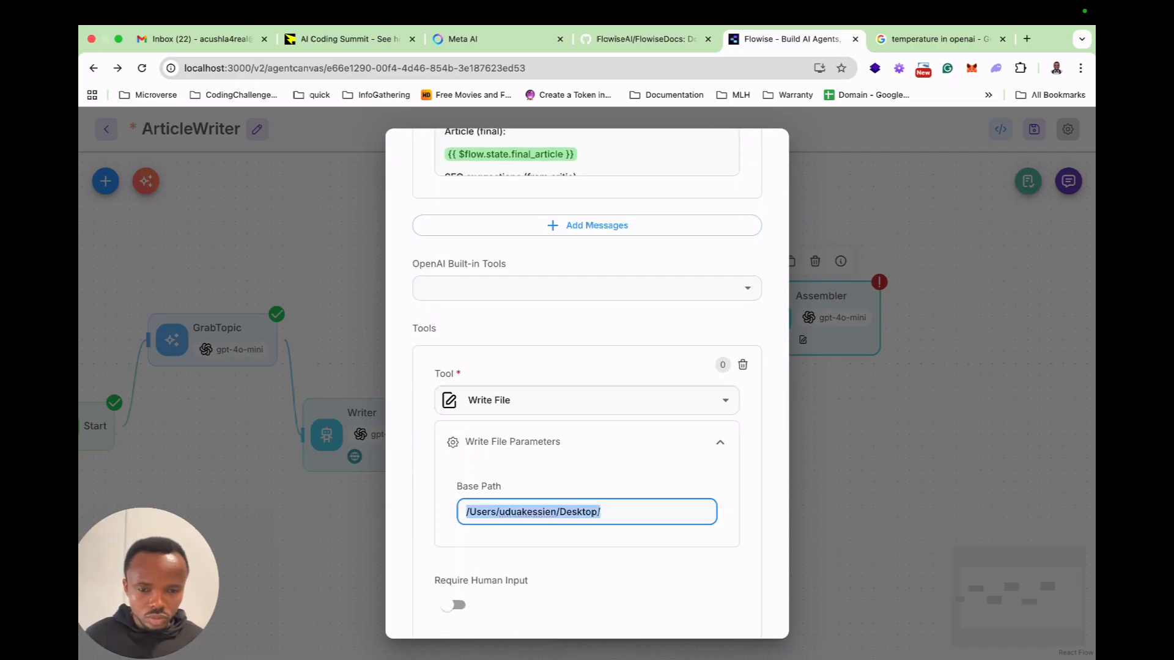
# In ChatGPT, add the line "I added a write file tool with base_path as" with the copied Desktop path in backticks and send the message.
pyautogui.hotkey('ctrl', 'Left')
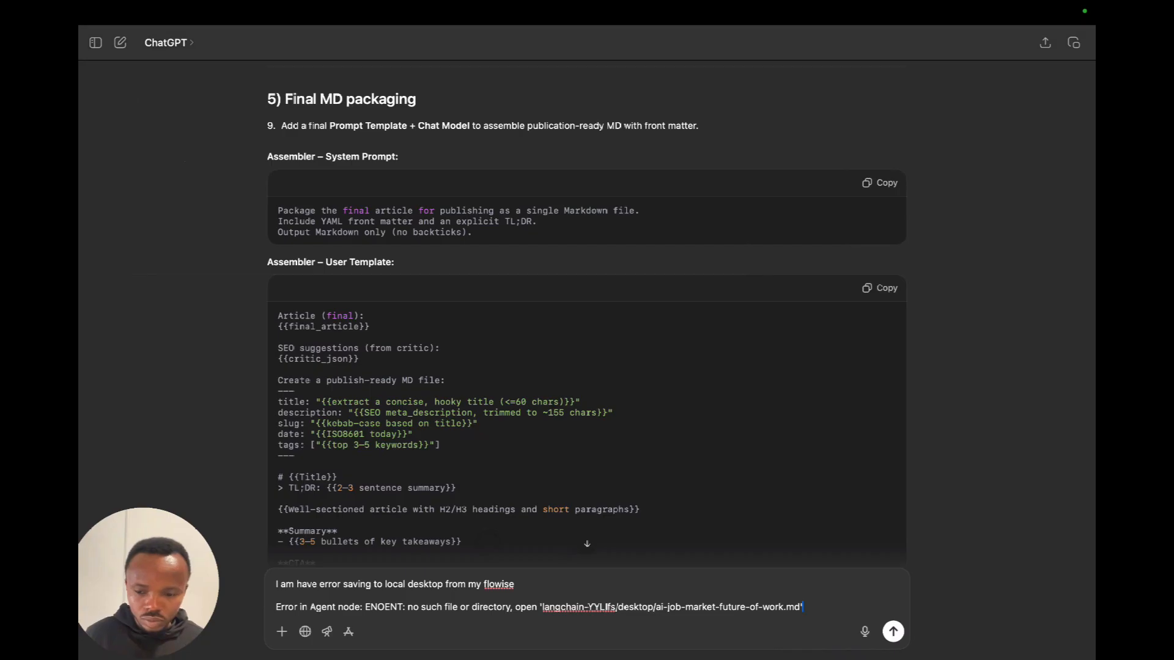
pyautogui.hotkey('shift', 'Return')
pyautogui.write('I added a write')
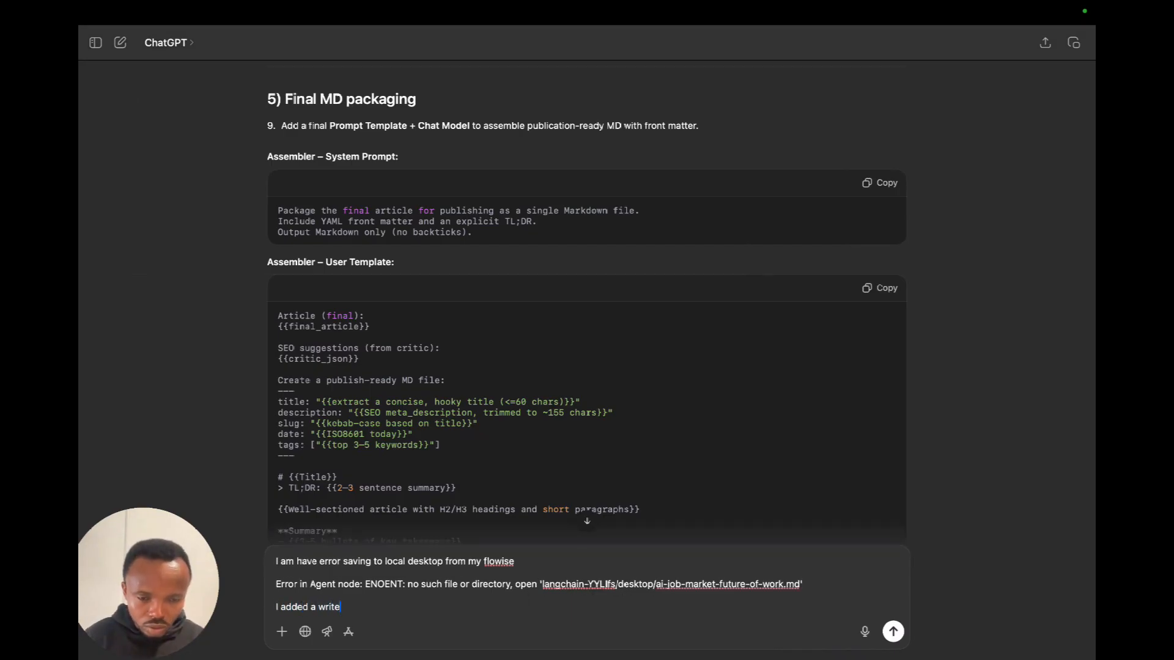
pyautogui.write(' file tool with base_pa')
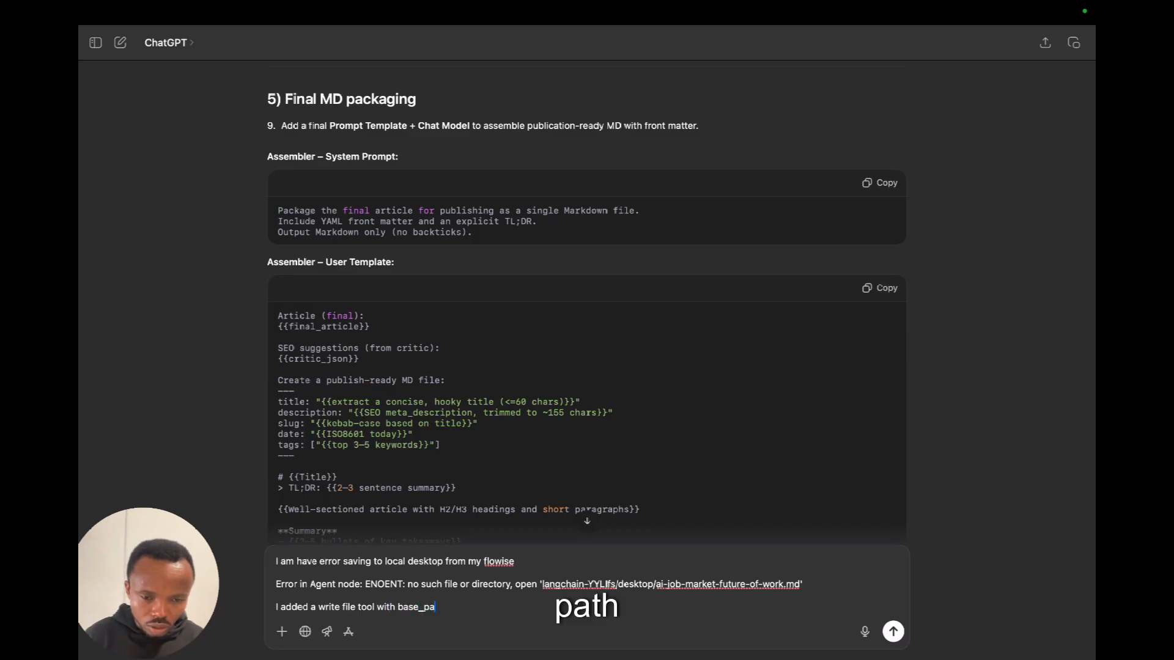
pyautogui.write('th as `')
pyautogui.press('super+v')
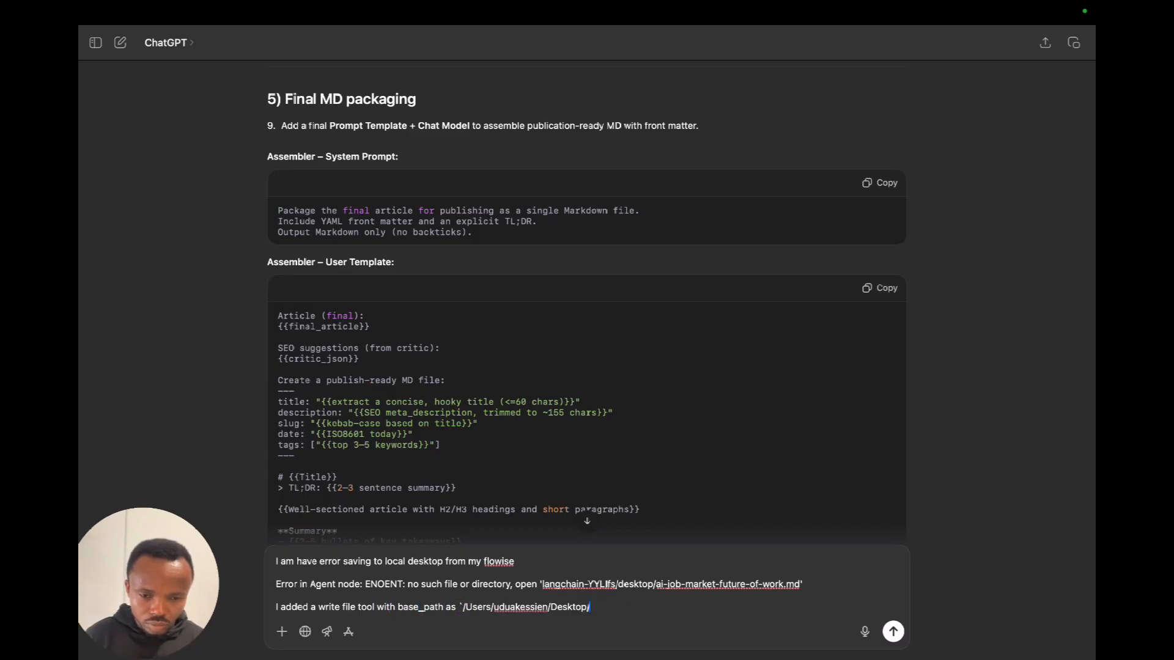
pyautogui.write('`')
pyautogui.press('Return')
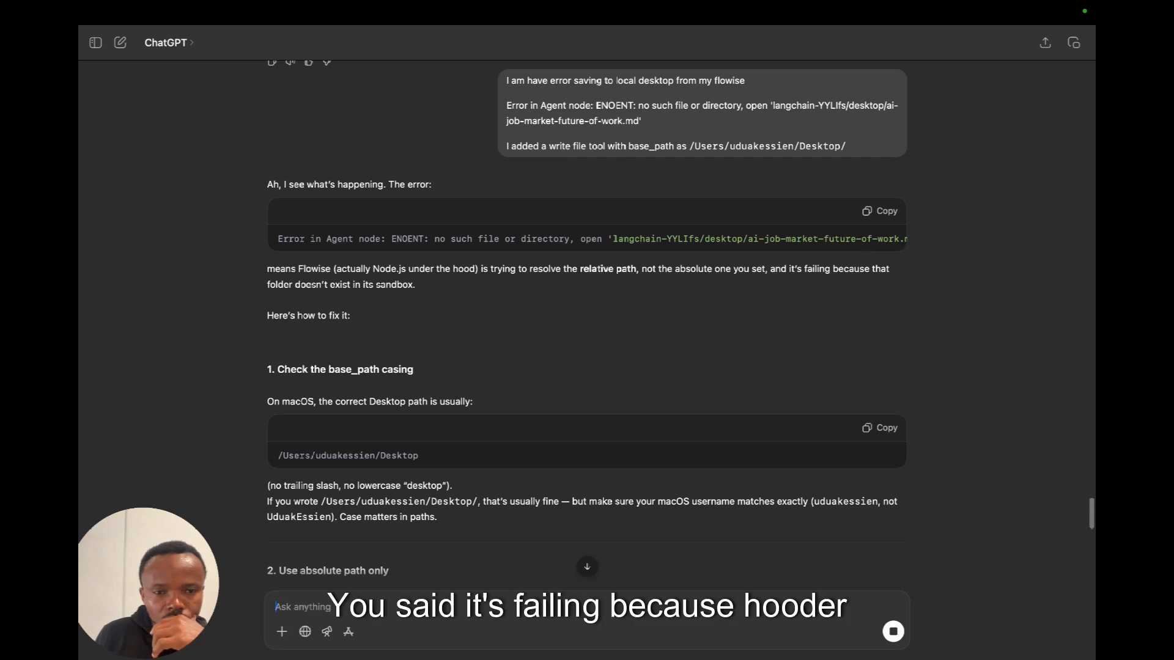
# Read ChatGPT's base_path fixes, switch back to Flowise and remove the trailing slash from the Assembler's Write File Base Path.
pyautogui.scroll(-2, 587, 322)
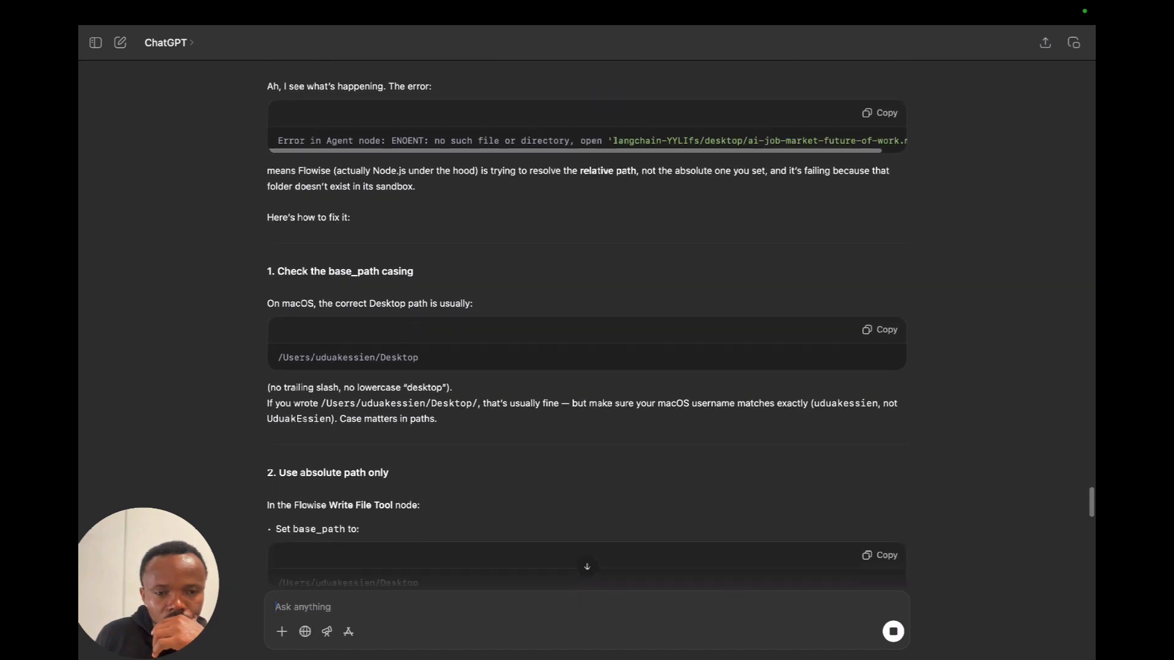
pyautogui.scroll(-2, 587, 323)
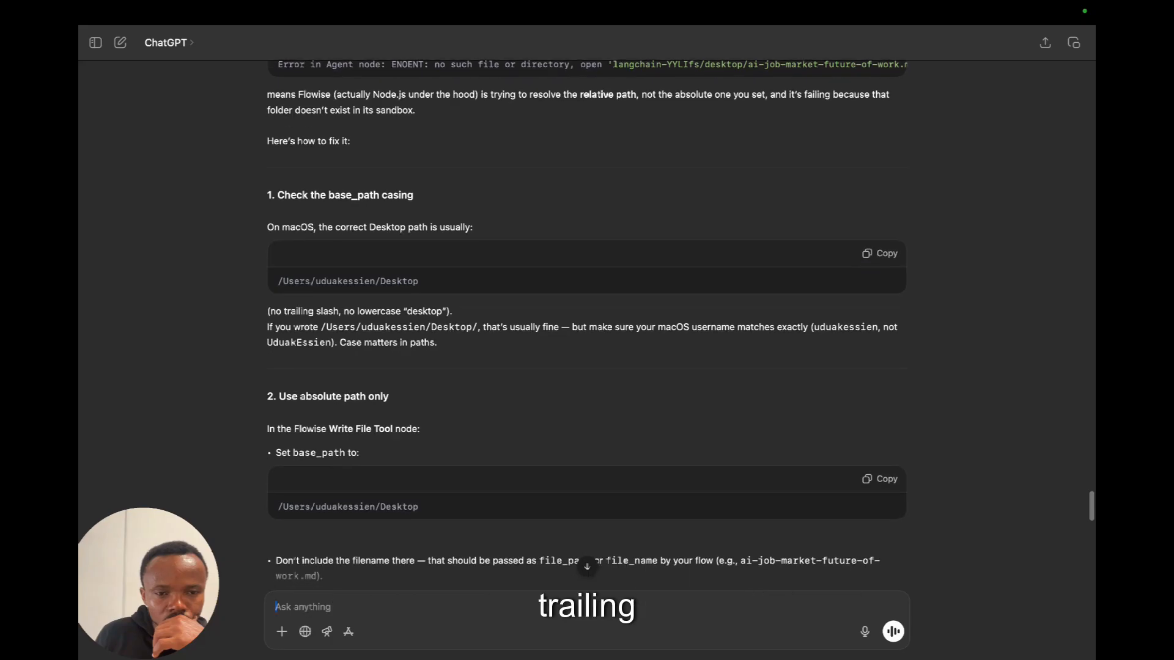
pyautogui.scroll(-1, 587, 322)
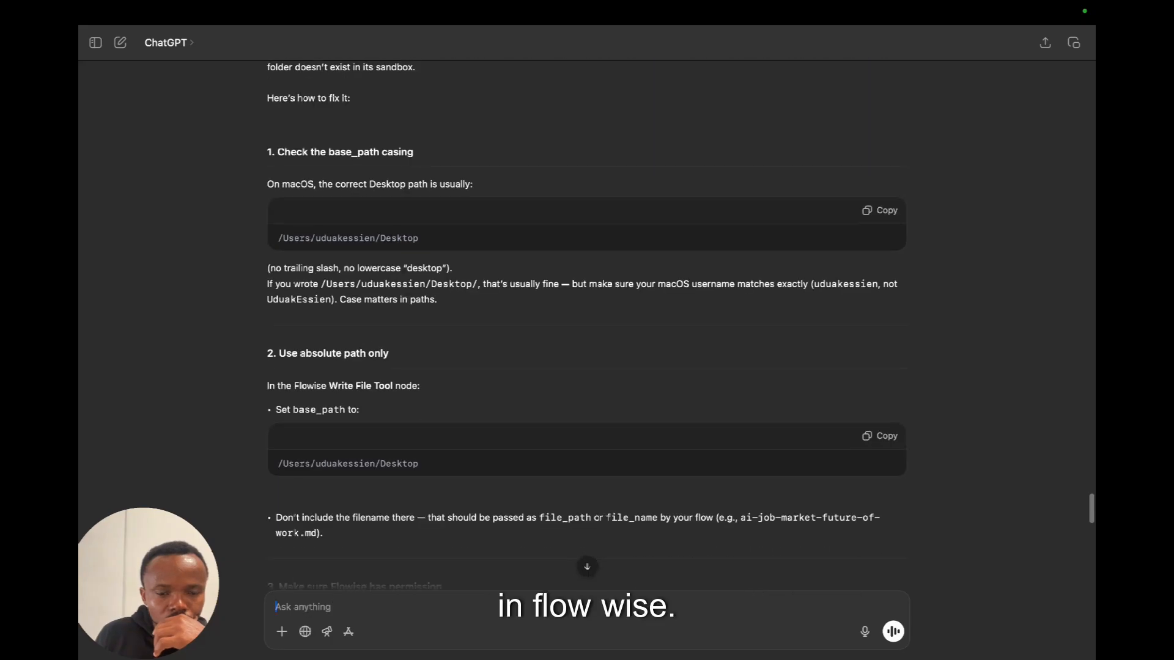
pyautogui.scroll(-1, 587, 322)
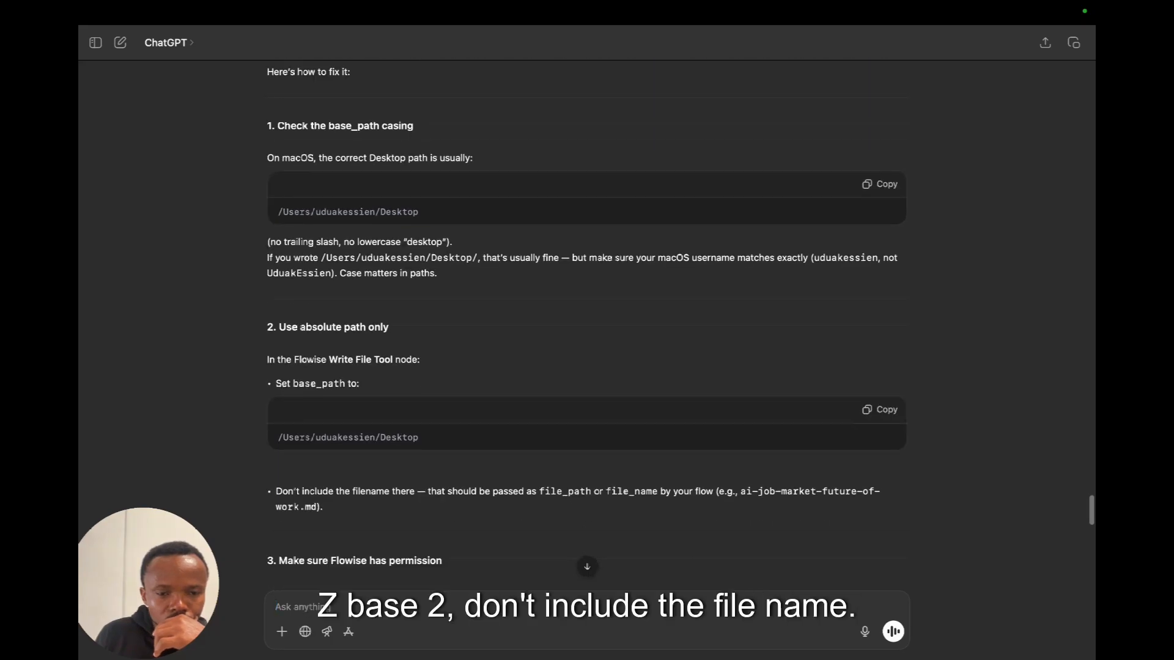
pyautogui.scroll(-2, 587, 322)
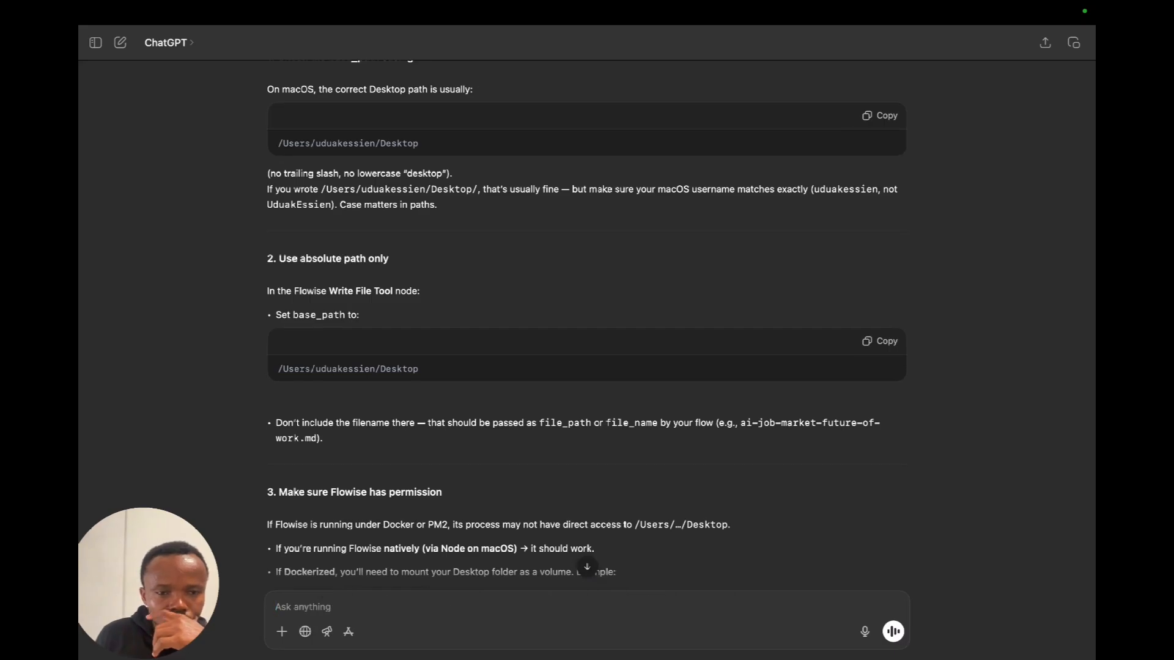
pyautogui.hotkey('ctrl', 'Right')
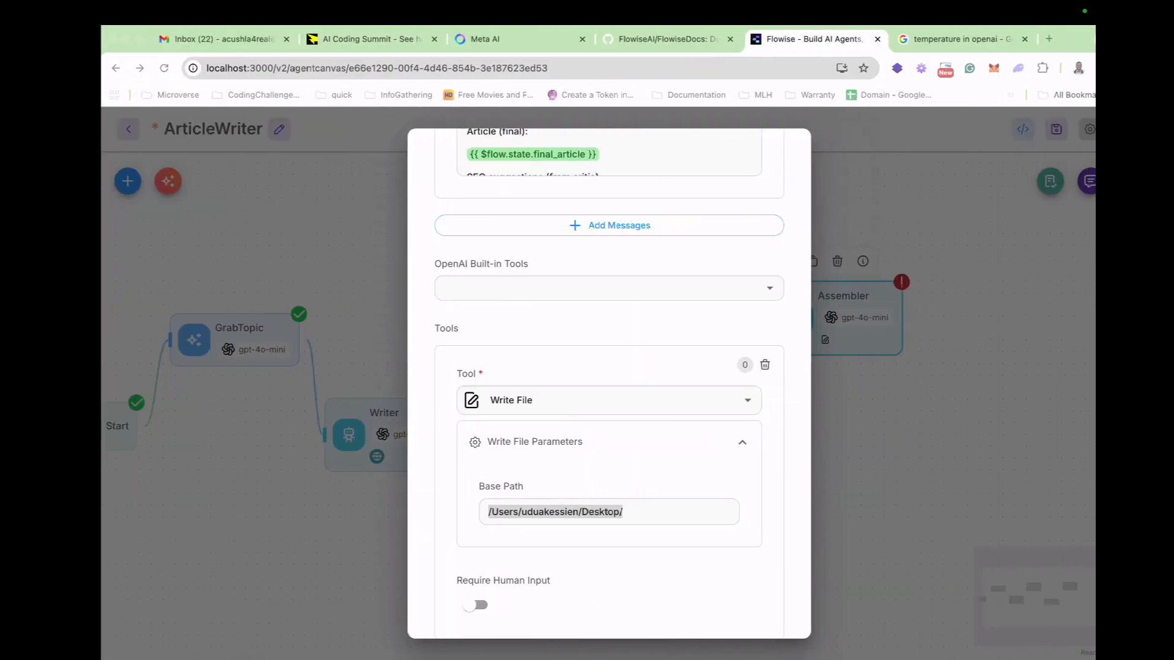
pyautogui.press('Right')
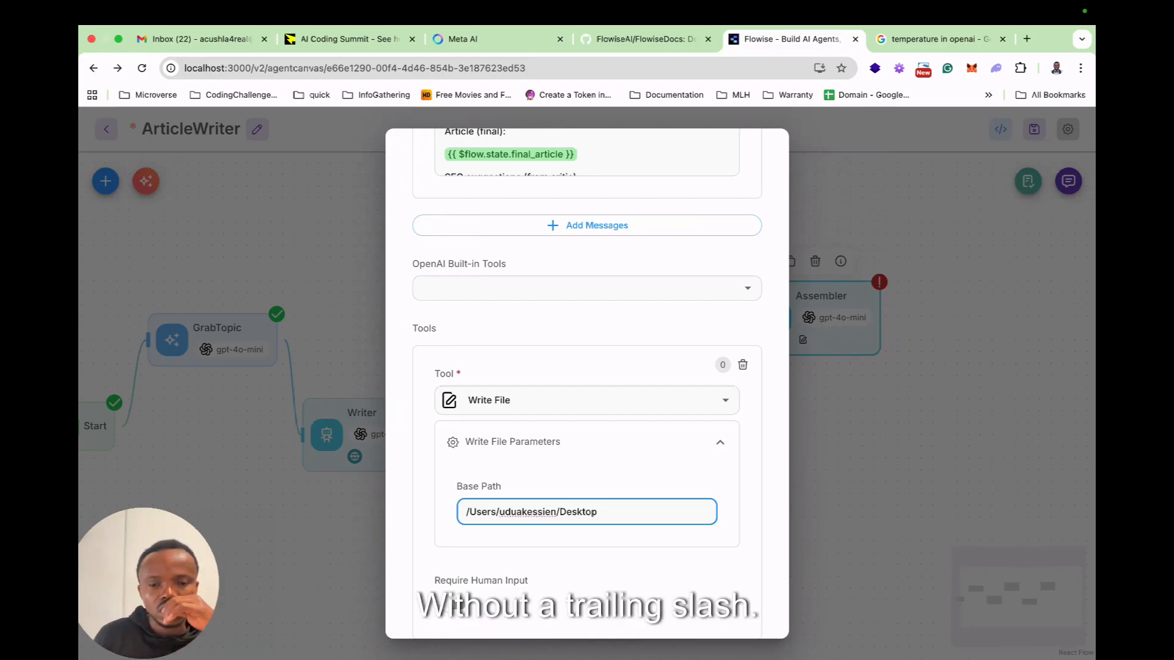
pyautogui.scroll(-3, 587, 383)
pyautogui.press('Escape')
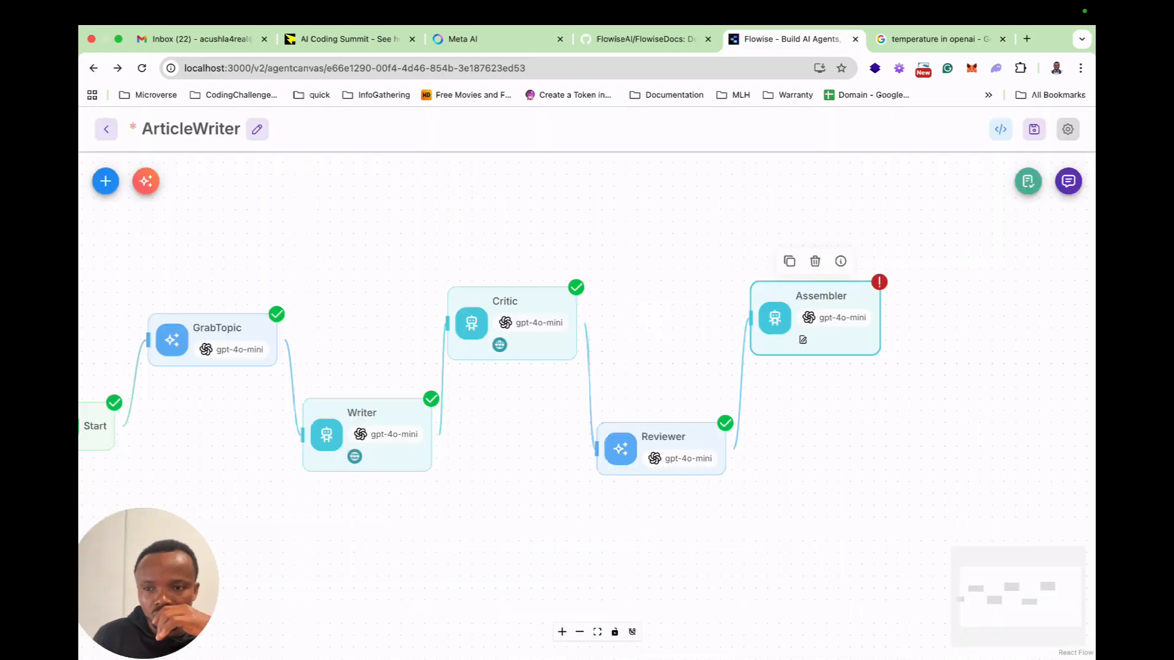
# Open the expanded test chat and send "impact of AI on current job role come 2027".
pyautogui.click(1068, 181)
pyautogui.click(987, 181)
pyautogui.write('i')
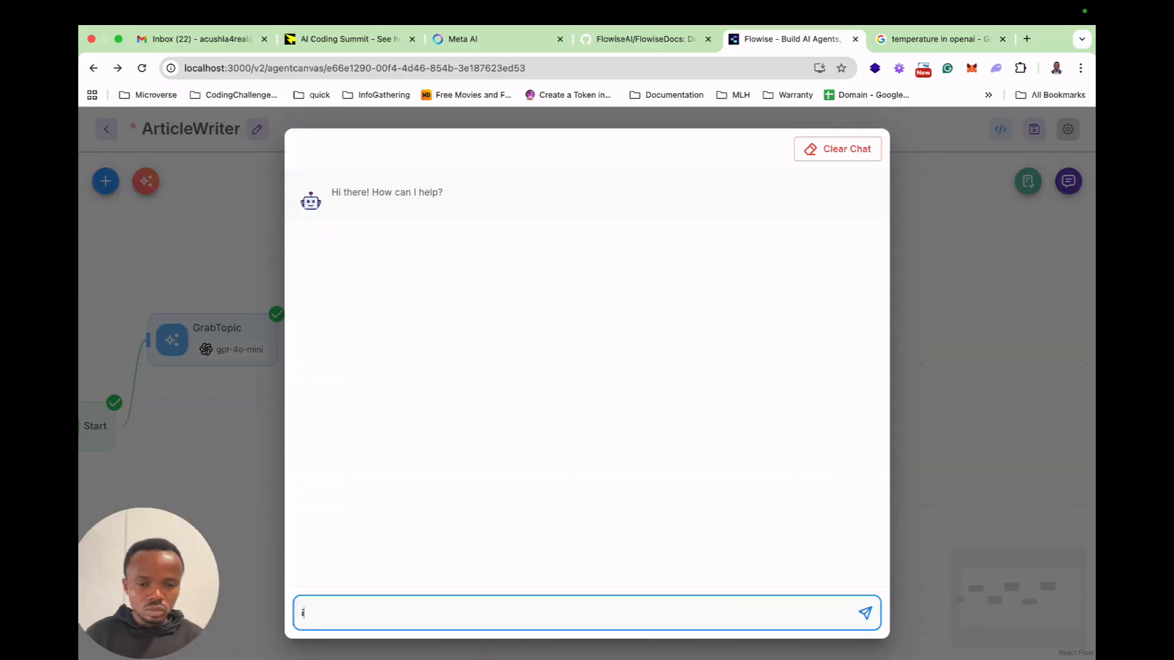
pyautogui.write('mpact of ')
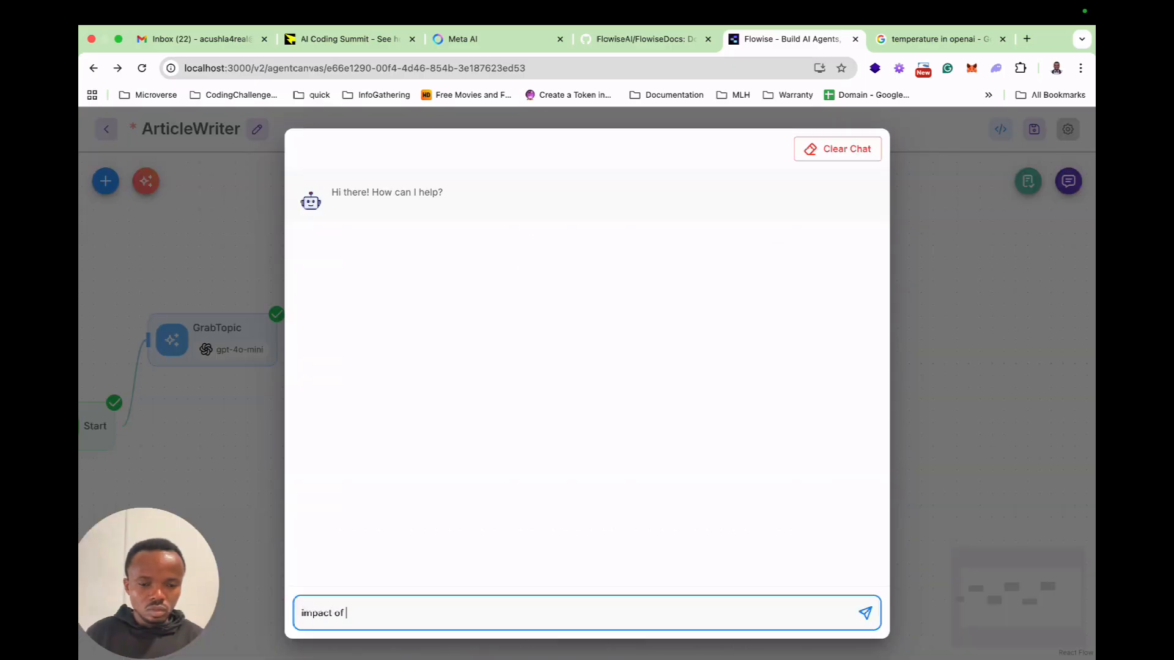
pyautogui.write('AI on curr')
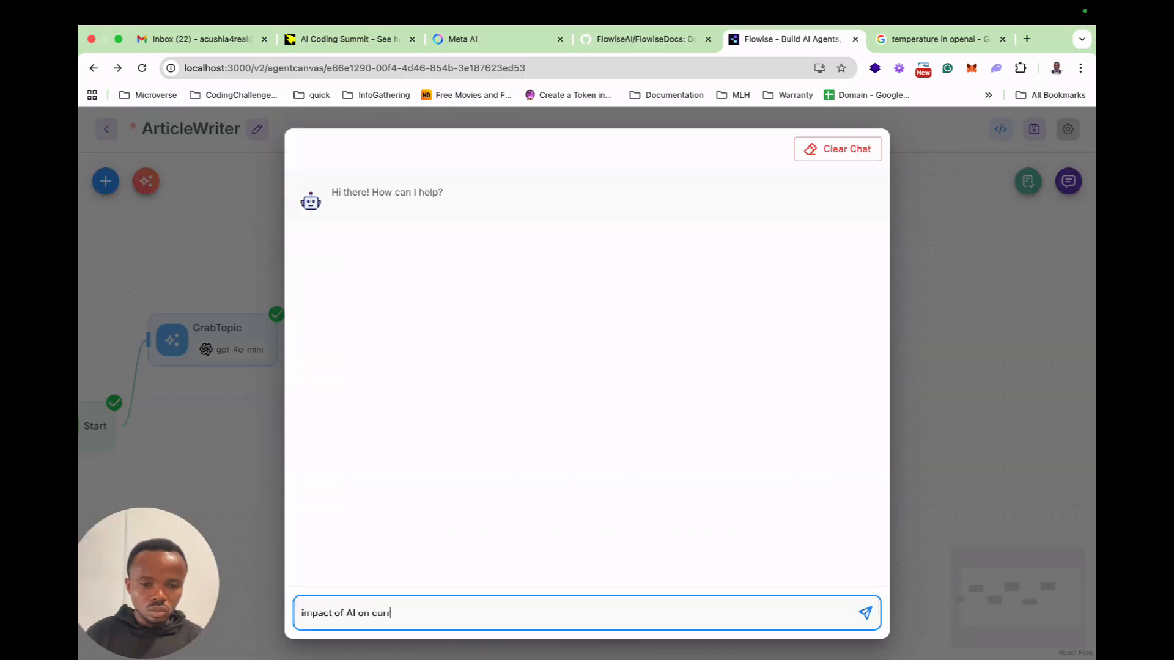
pyautogui.write('ent job role com')
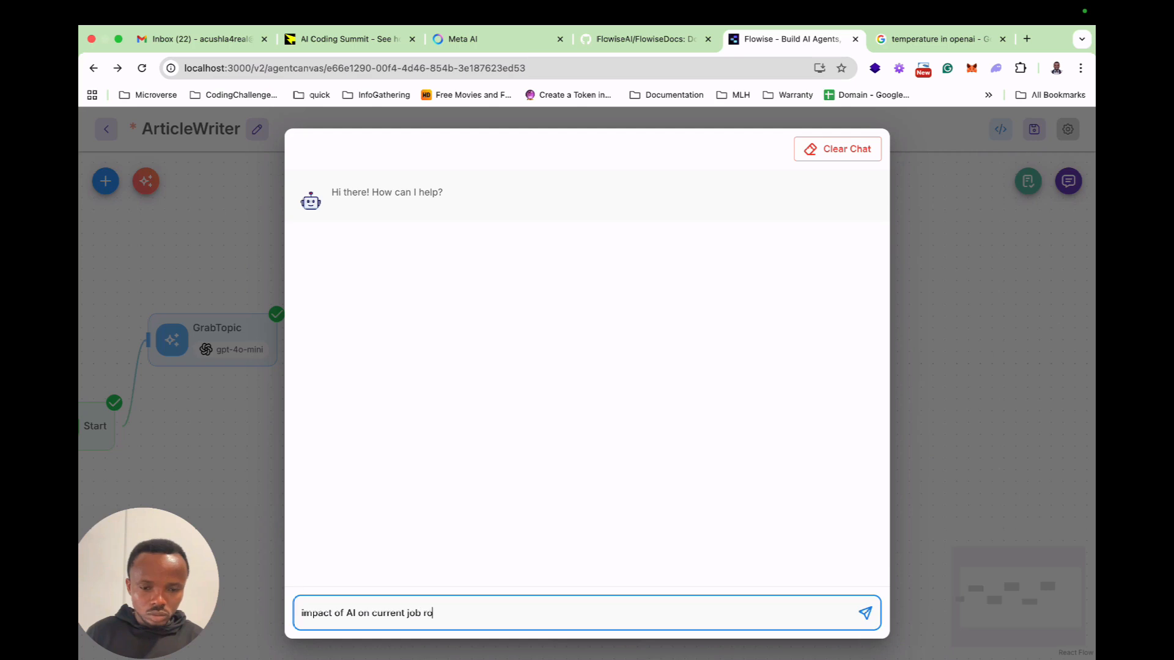
pyautogui.write('2027')
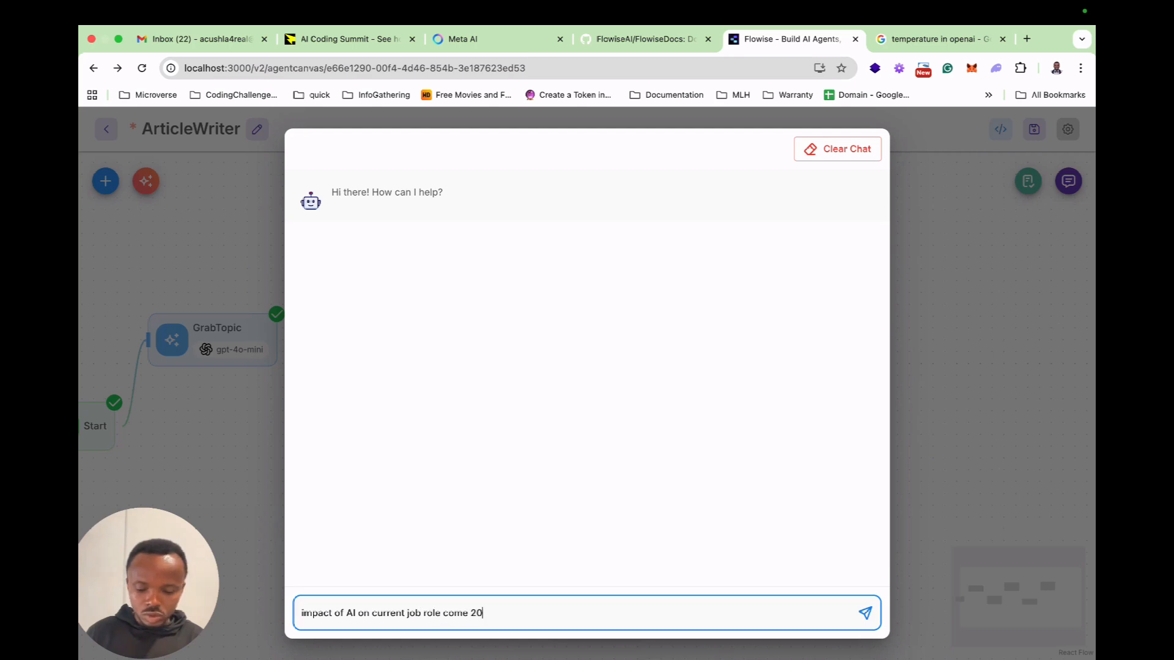
pyautogui.press('Return')
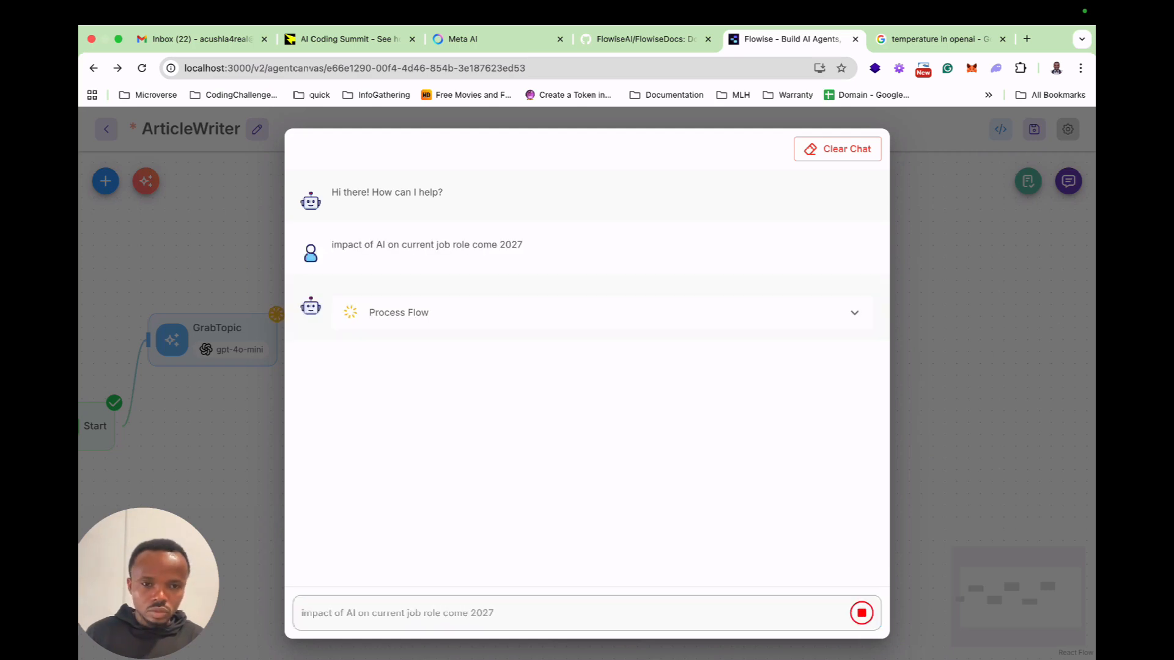
# Read the file_path advice, sanity check and workaround in ChatGPT's reply while the flow runs, and return to the Flowise test chat.
pyautogui.hotkey('ctrl', 'Left')
pyautogui.scroll(-4, 587, 330)
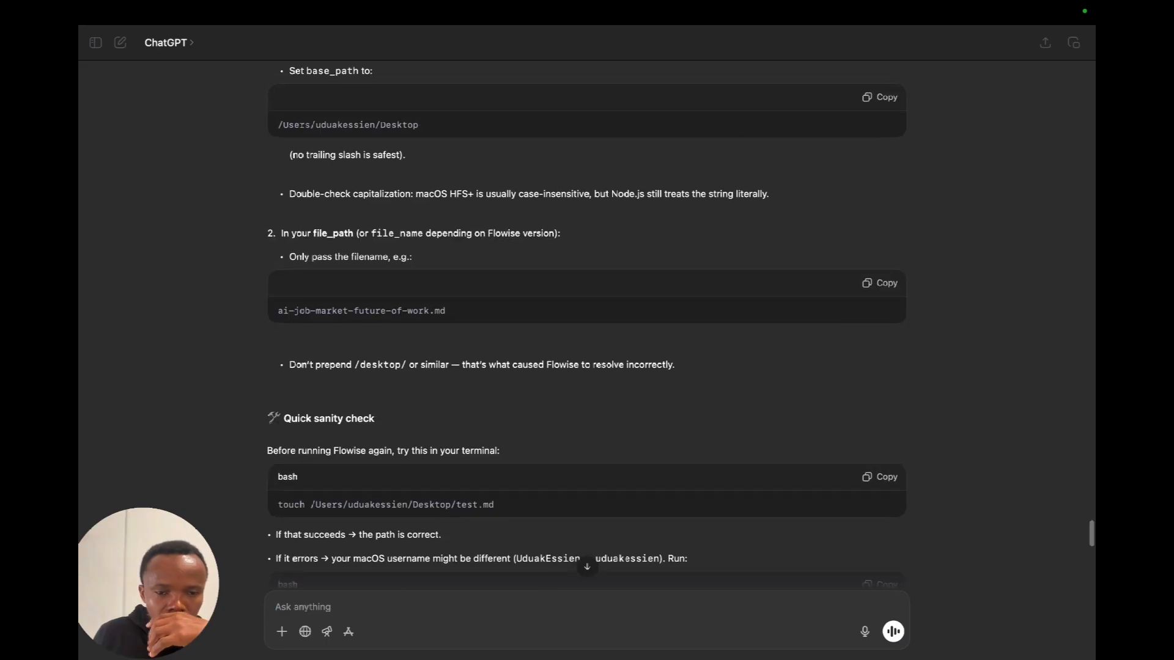
pyautogui.scroll(-3, 587, 330)
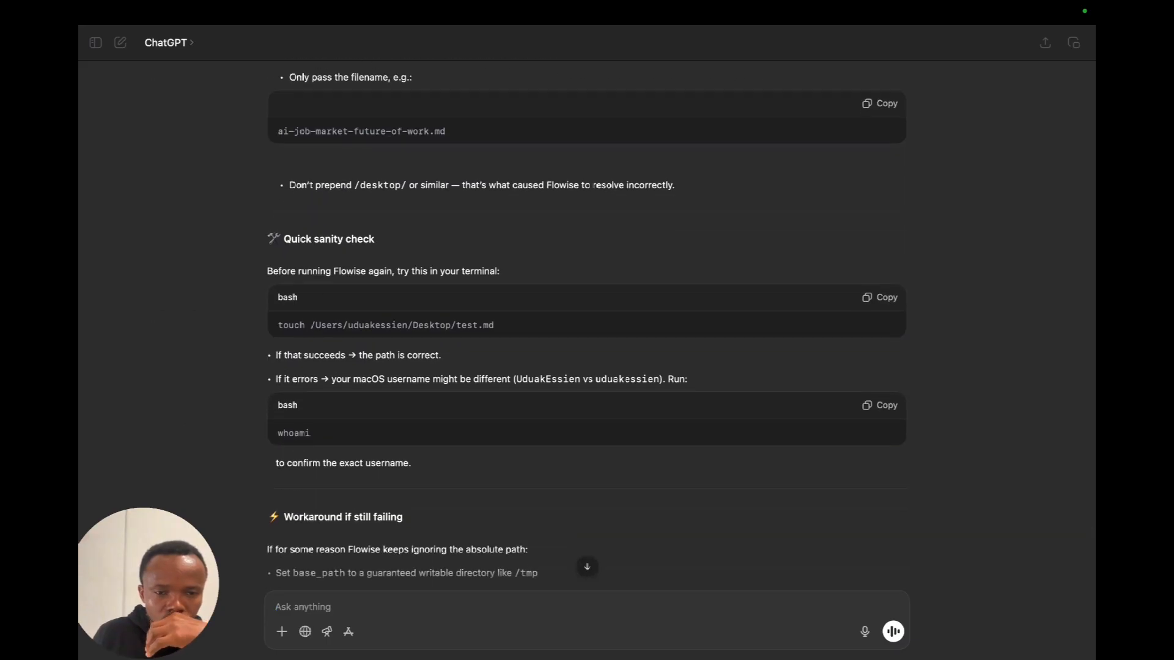
pyautogui.scroll(-3, 587, 330)
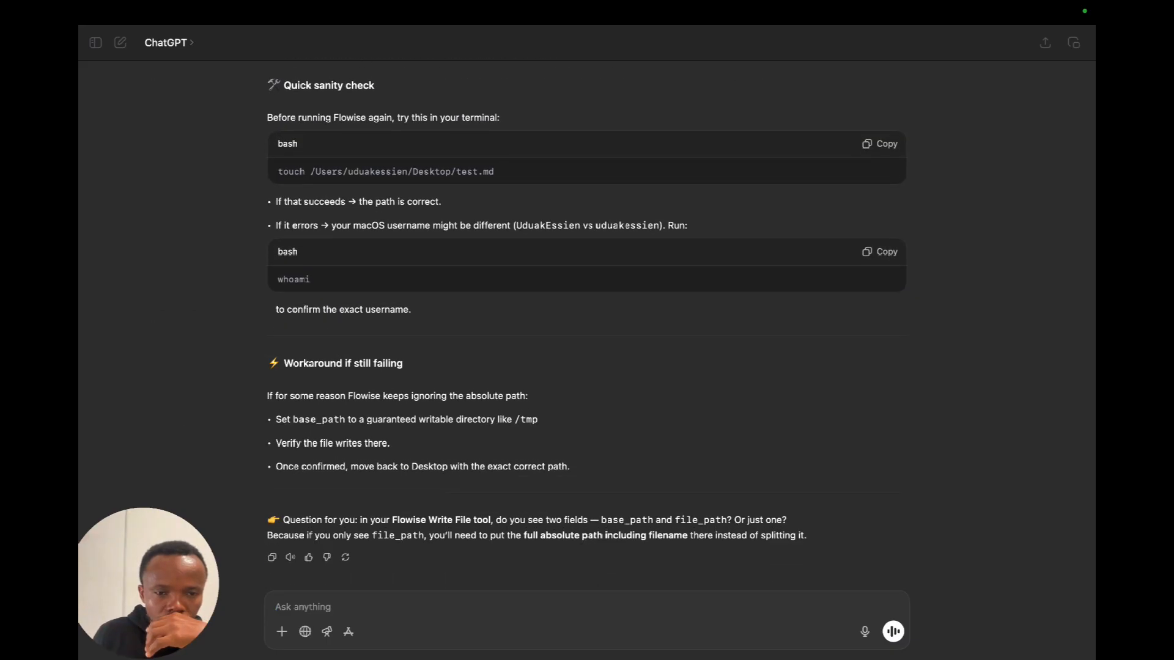
pyautogui.hotkey('ctrl', 'Right')
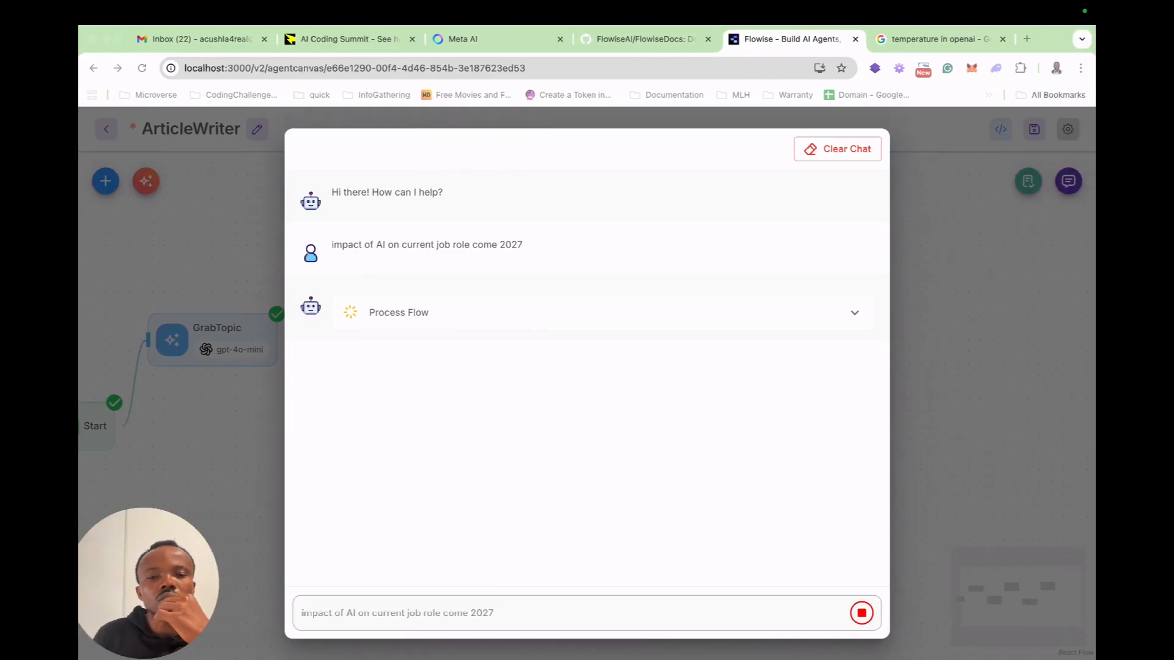
# Expand the running test's Process Flow details, switch to the OpenAI billing overview in the other browser window and reload it.
pyautogui.click(854, 313)
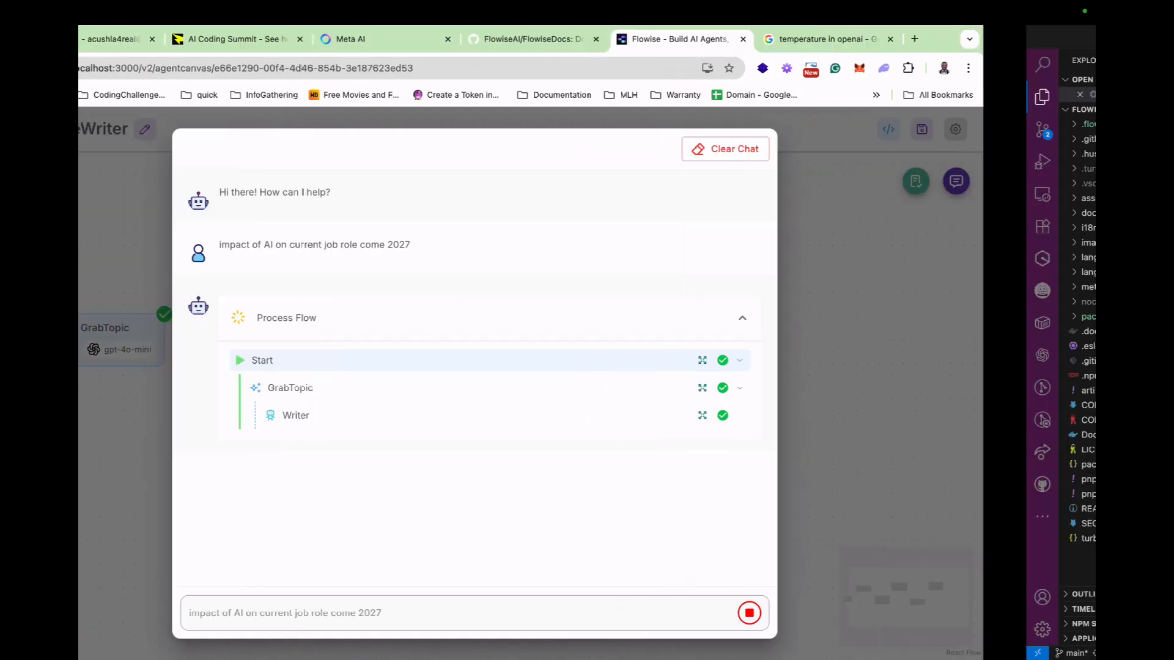
pyautogui.hotkey('ctrl', 'Left')
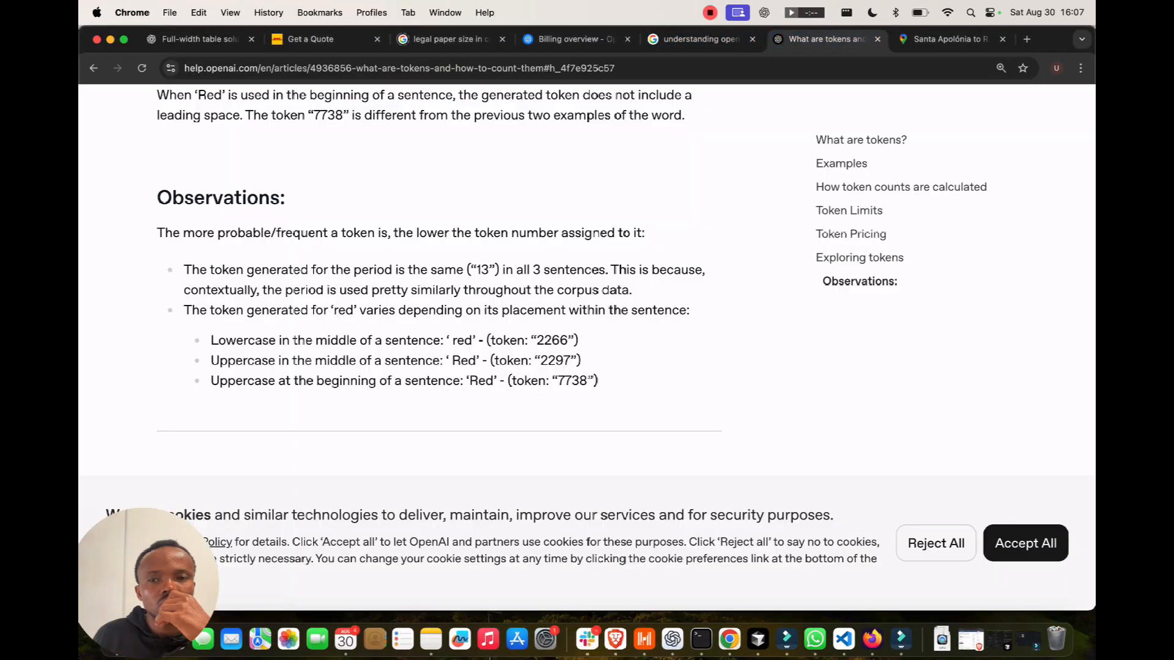
pyautogui.click(576, 39)
pyautogui.click(142, 69)
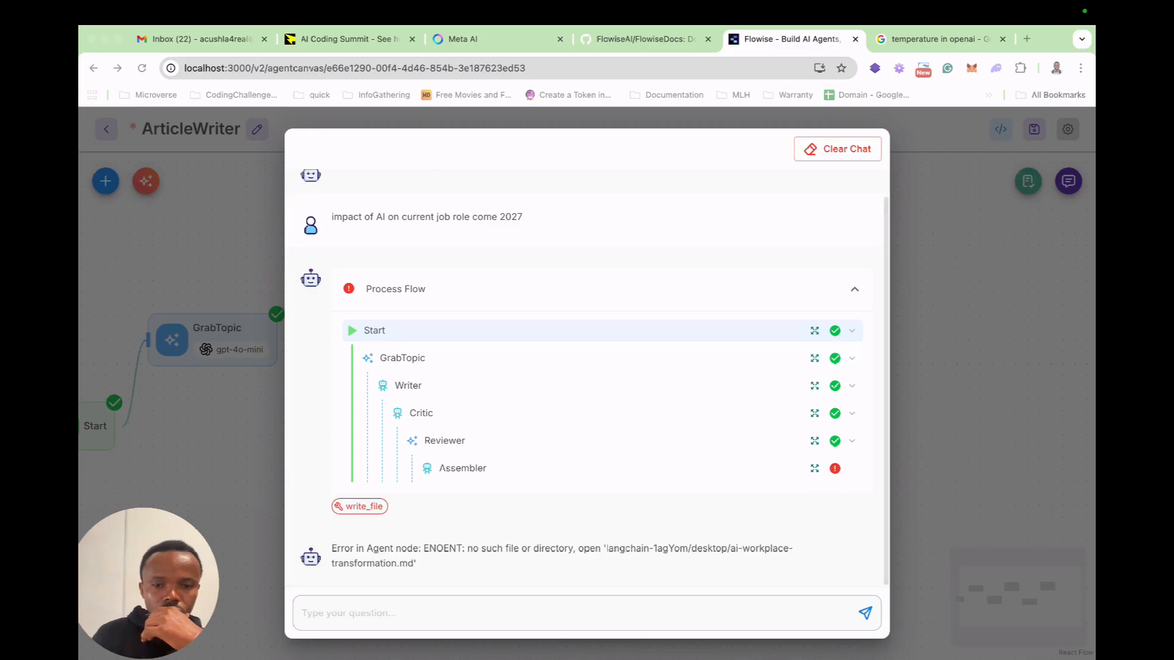
# Open the write_file tool details in the Flowise test chat and examine the error, file_path and text passed to the tool.
pyautogui.click(359, 506)
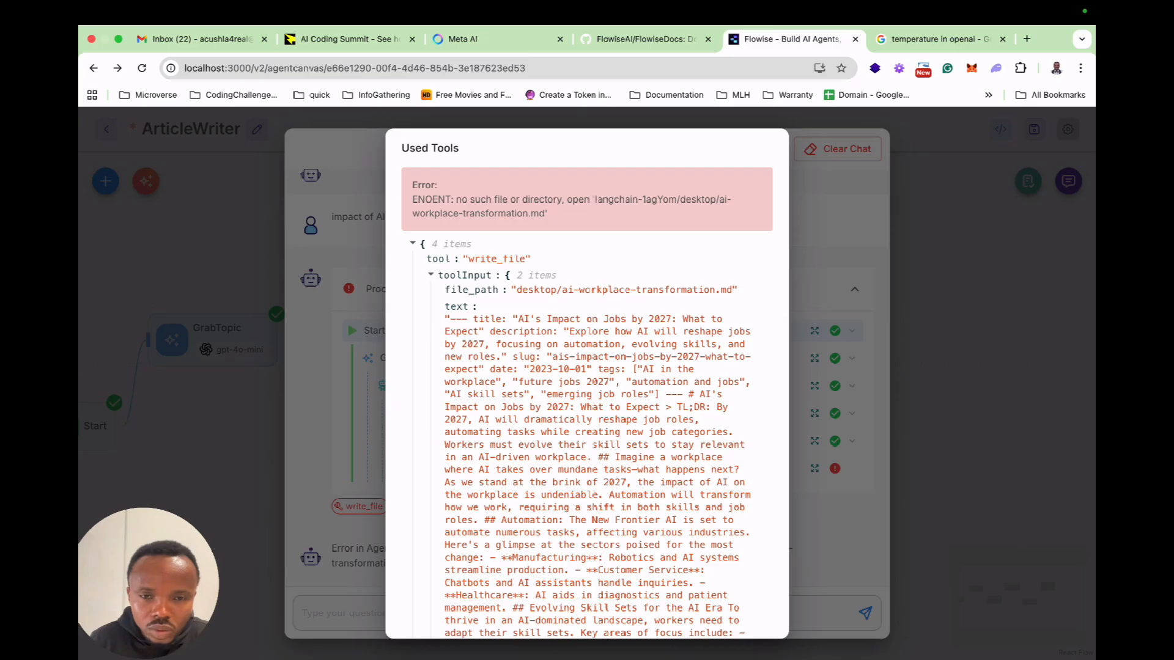
pyautogui.scroll(-10, 587, 403)
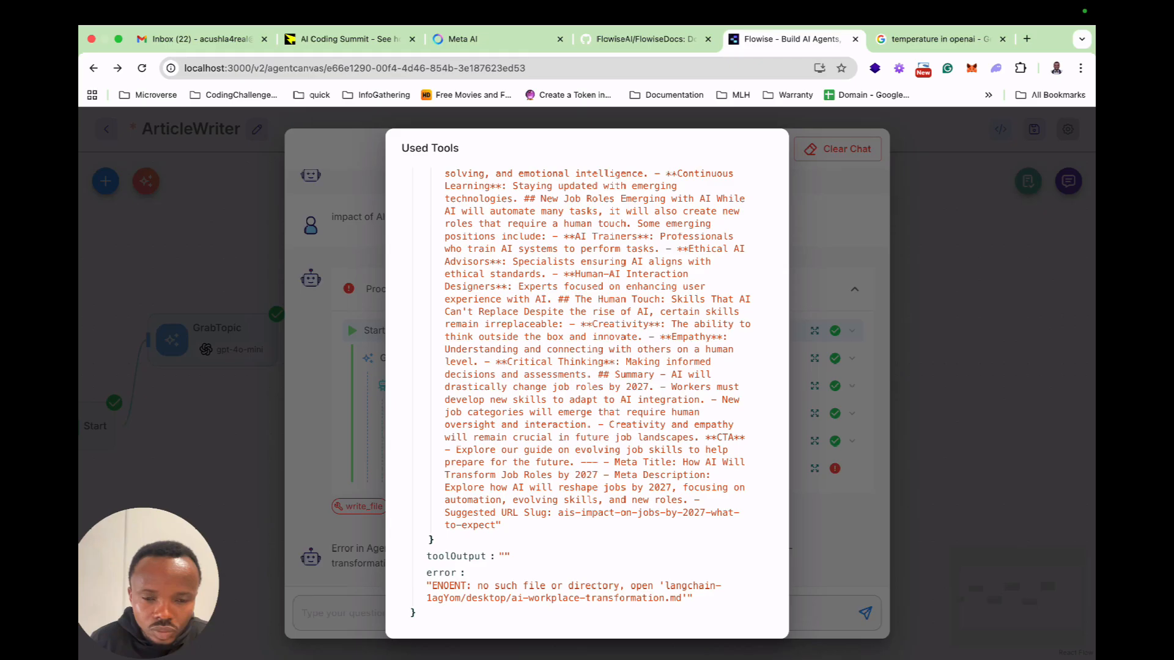
pyautogui.scroll(10, 586, 392)
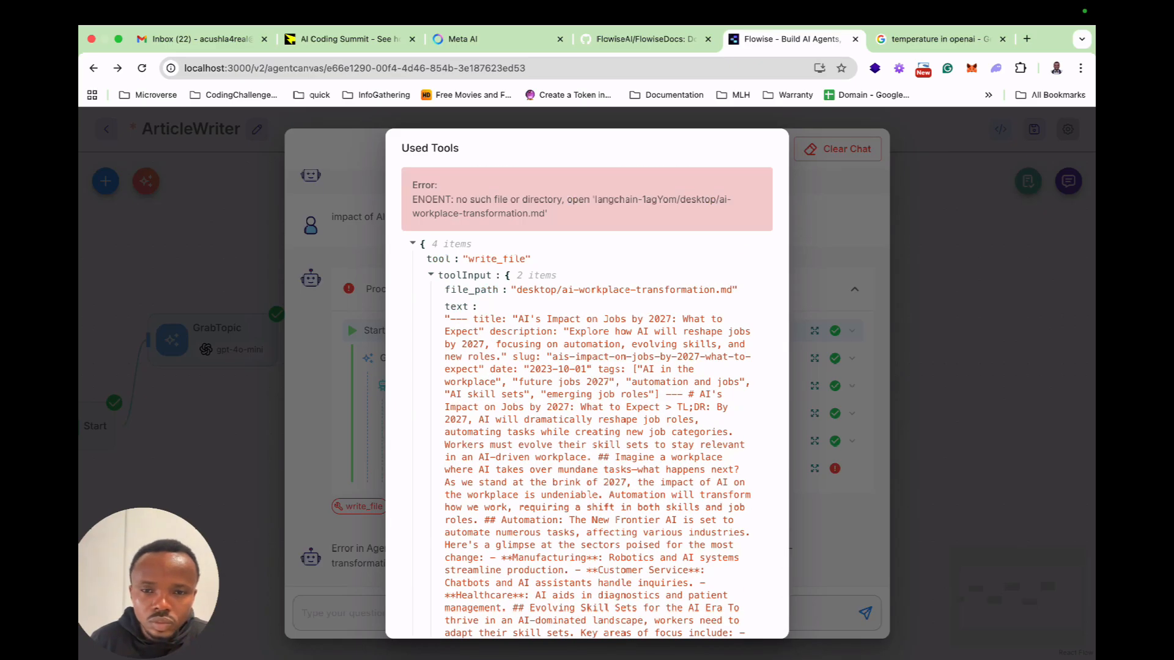
pyautogui.moveTo(413, 184); pyautogui.dragTo(547, 213)
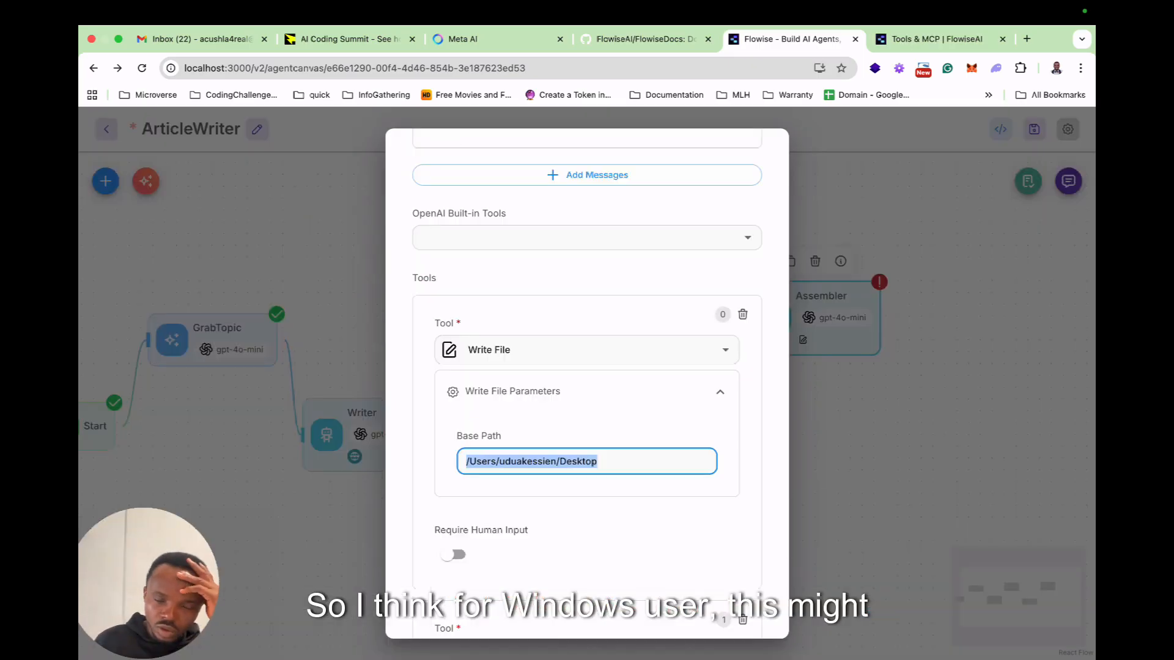
# Remove the empty second tool from the Assembler's Tools, keeping only Write File.
pyautogui.scroll(-3, 587, 391)
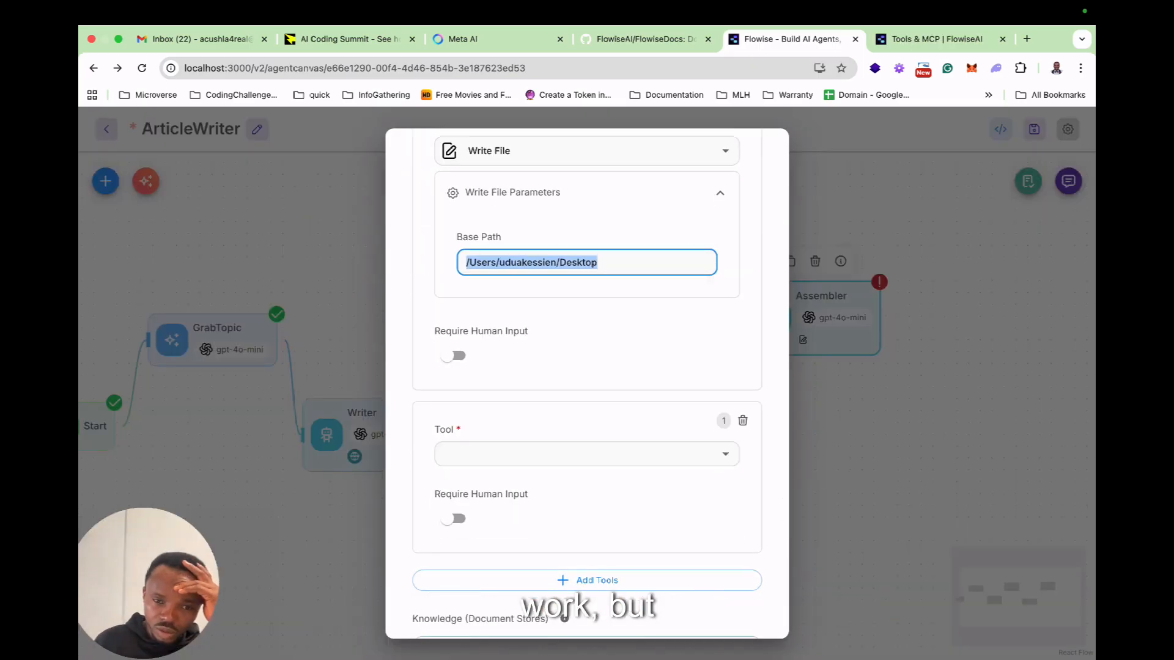
pyautogui.click(743, 420)
pyautogui.scroll(3, 586, 391)
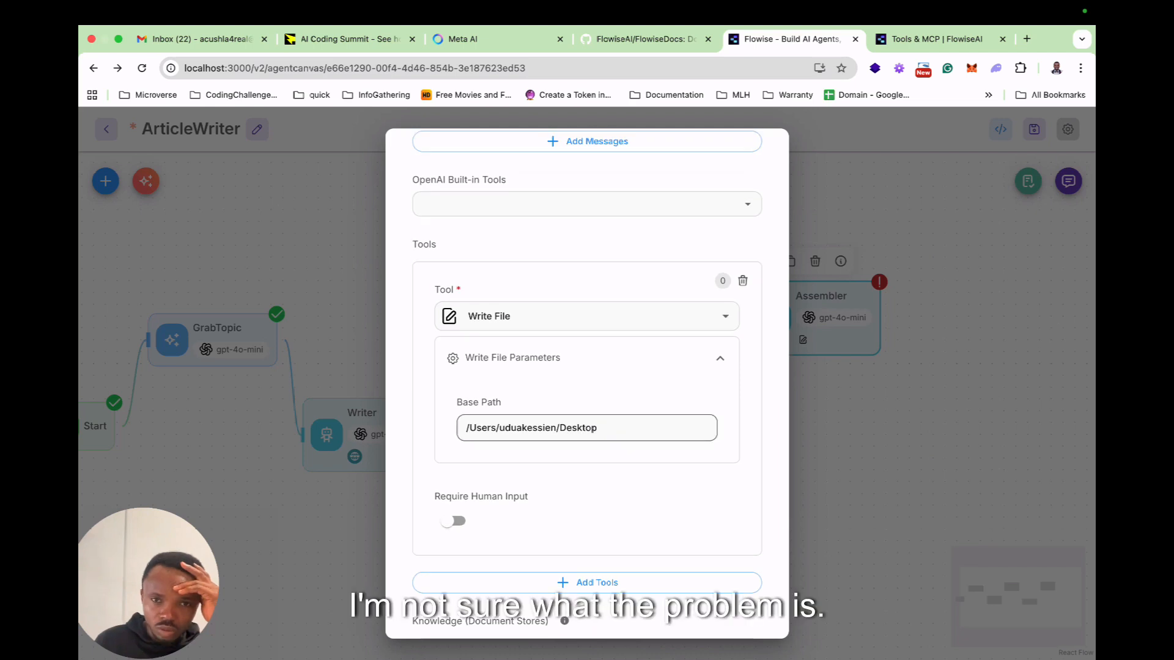
# Review the Assembler's System and User messages, including the Write File Tool instruction, and its Write File Base Path.
pyautogui.scroll(6, 587, 428)
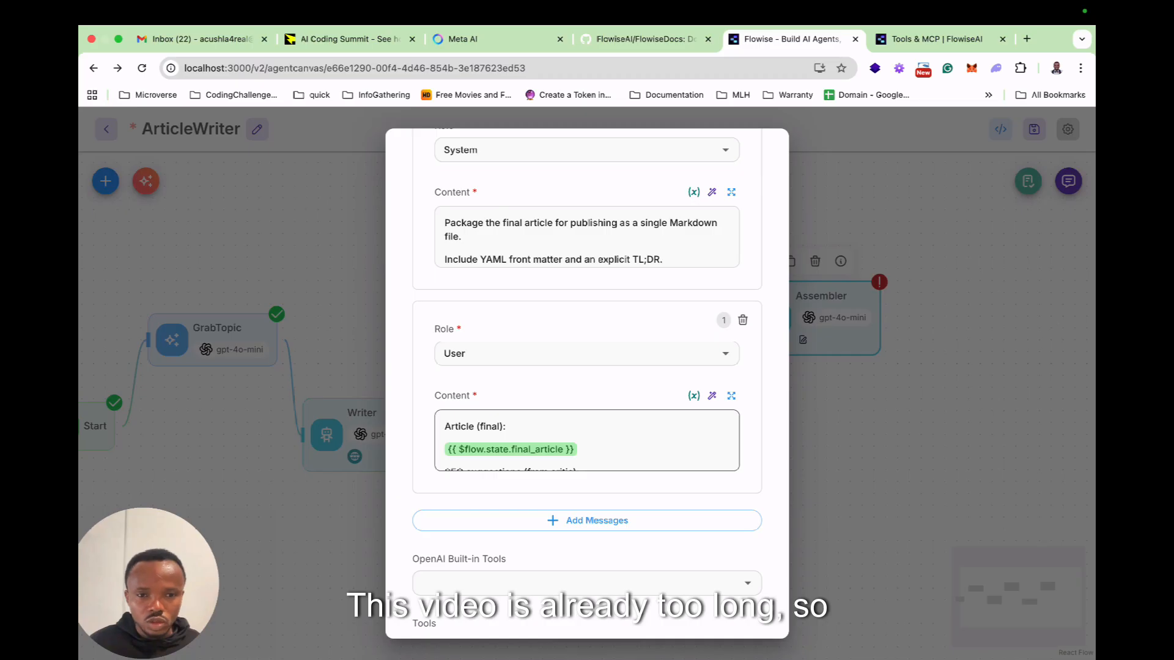
pyautogui.scroll(4, 587, 451)
pyautogui.scroll(-3, 587, 456)
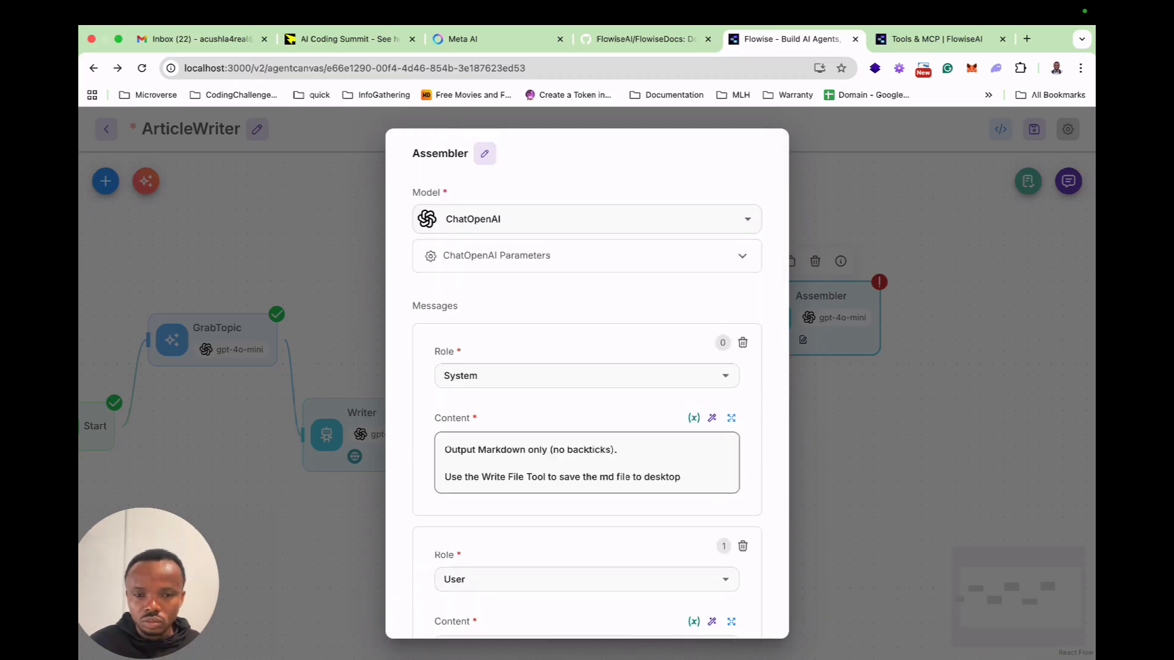
pyautogui.scroll(-3, 587, 383)
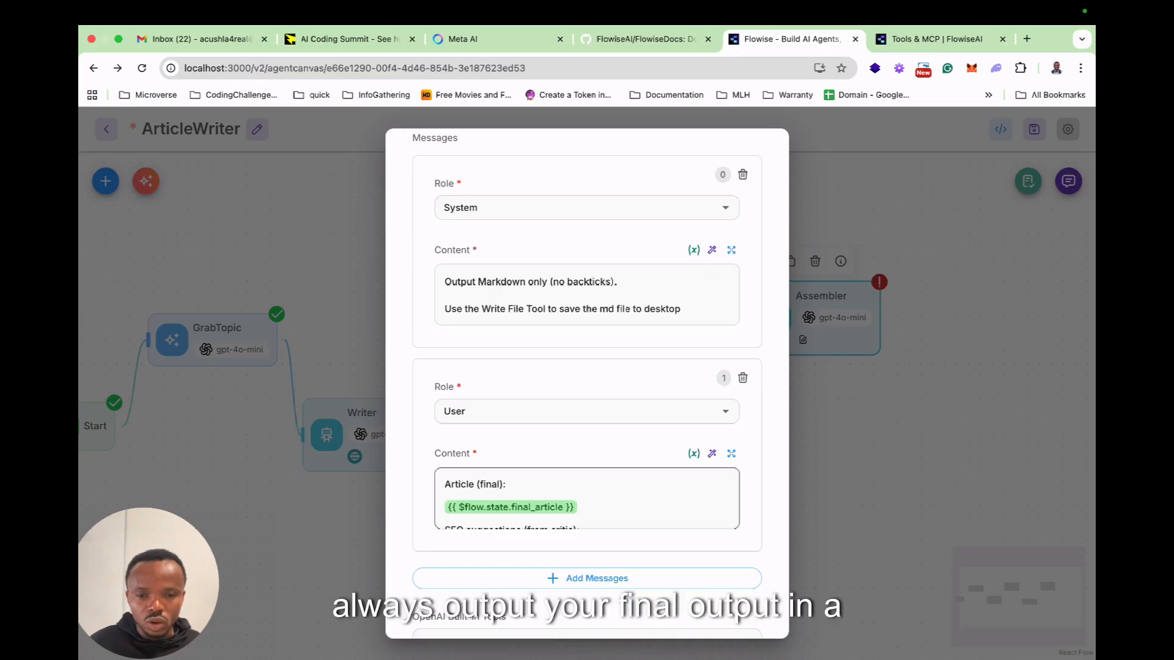
pyautogui.scroll(-3, 596, 489)
pyautogui.scroll(5, 596, 489)
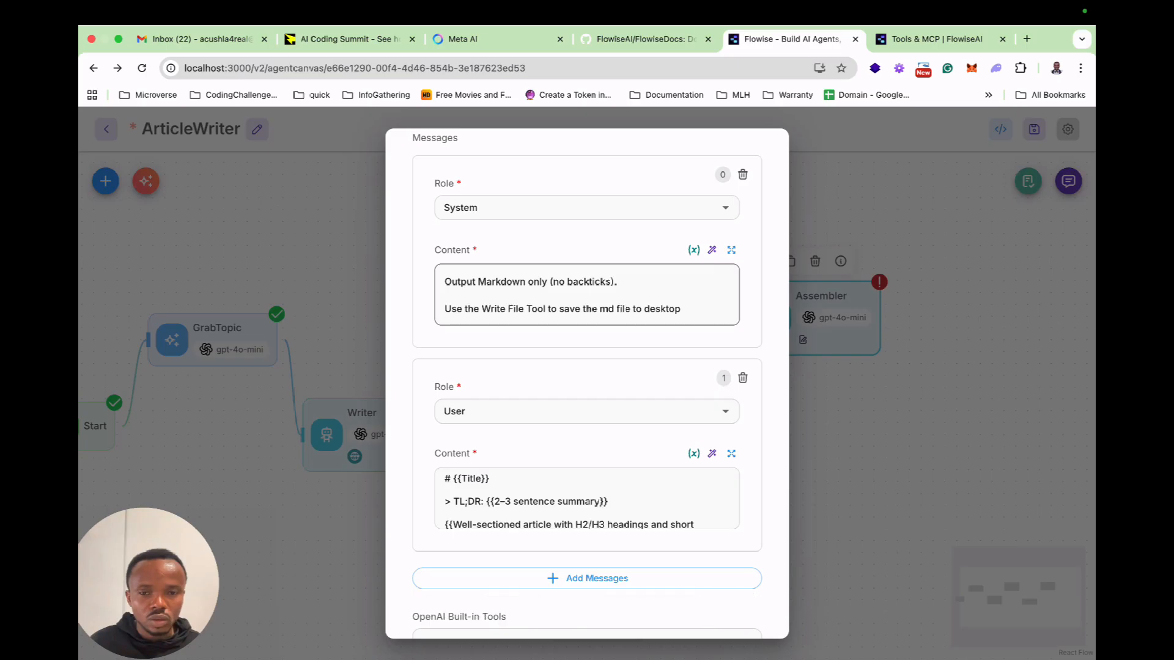
pyautogui.tripleClick(597, 309)
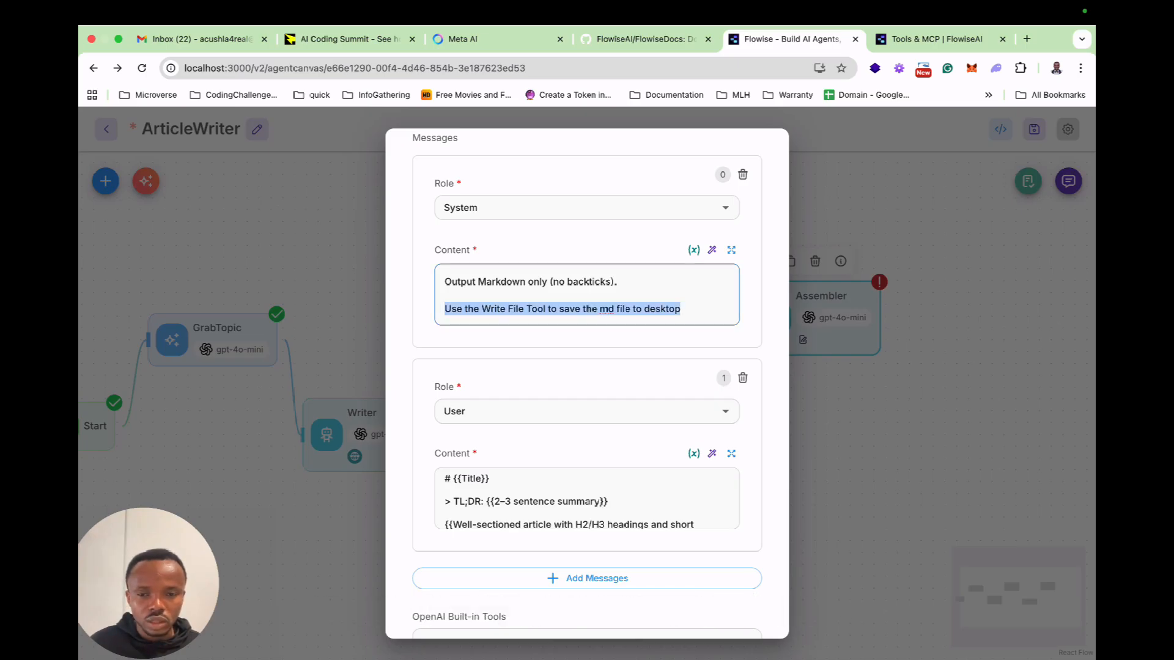
pyautogui.scroll(-8, 587, 382)
pyautogui.scroll(-3, 587, 382)
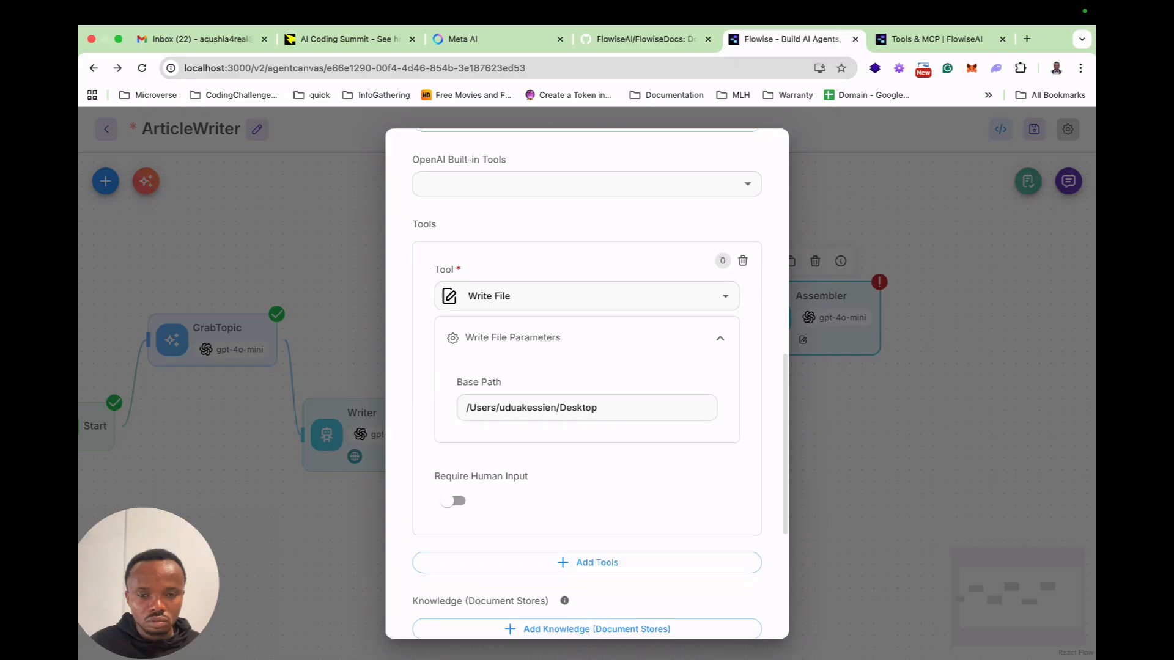
pyautogui.scroll(12, 586, 382)
# Close the Assembler's settings and save the ArticleWriter flow.
pyautogui.press('Escape')
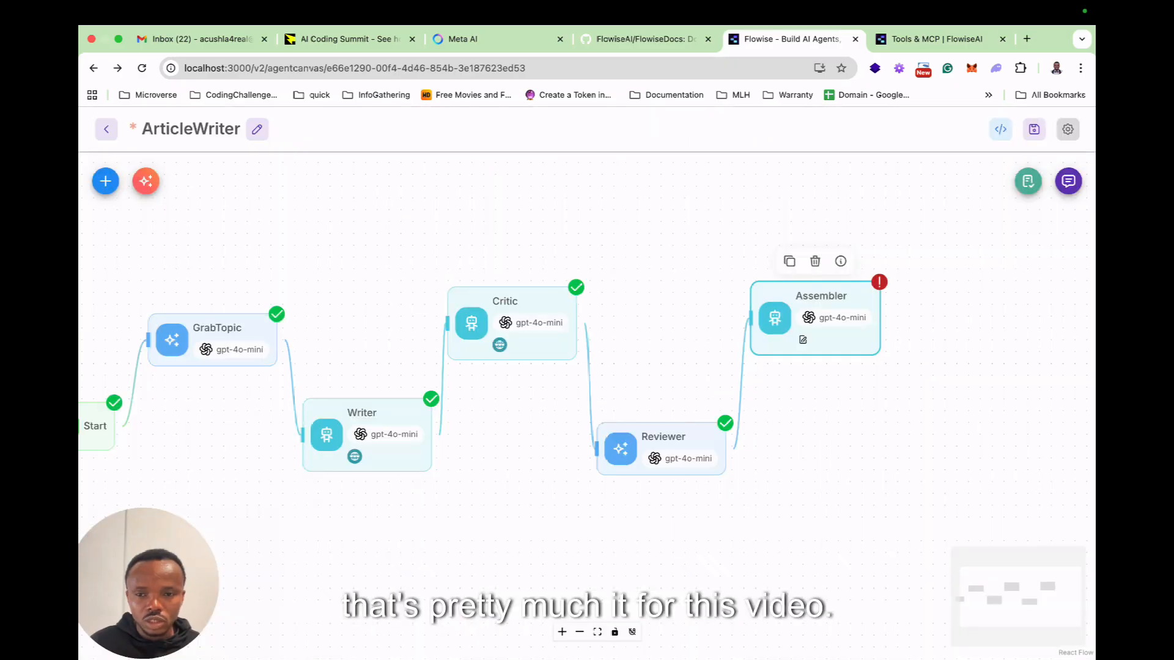
pyautogui.hotkey('ctrl', 's')
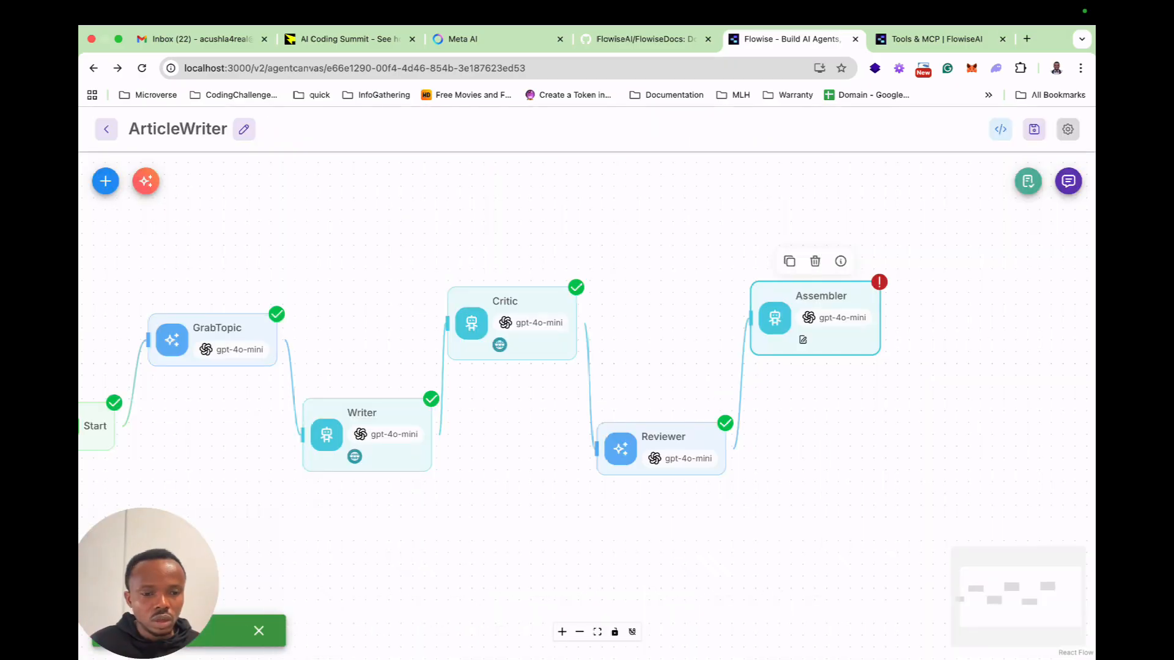